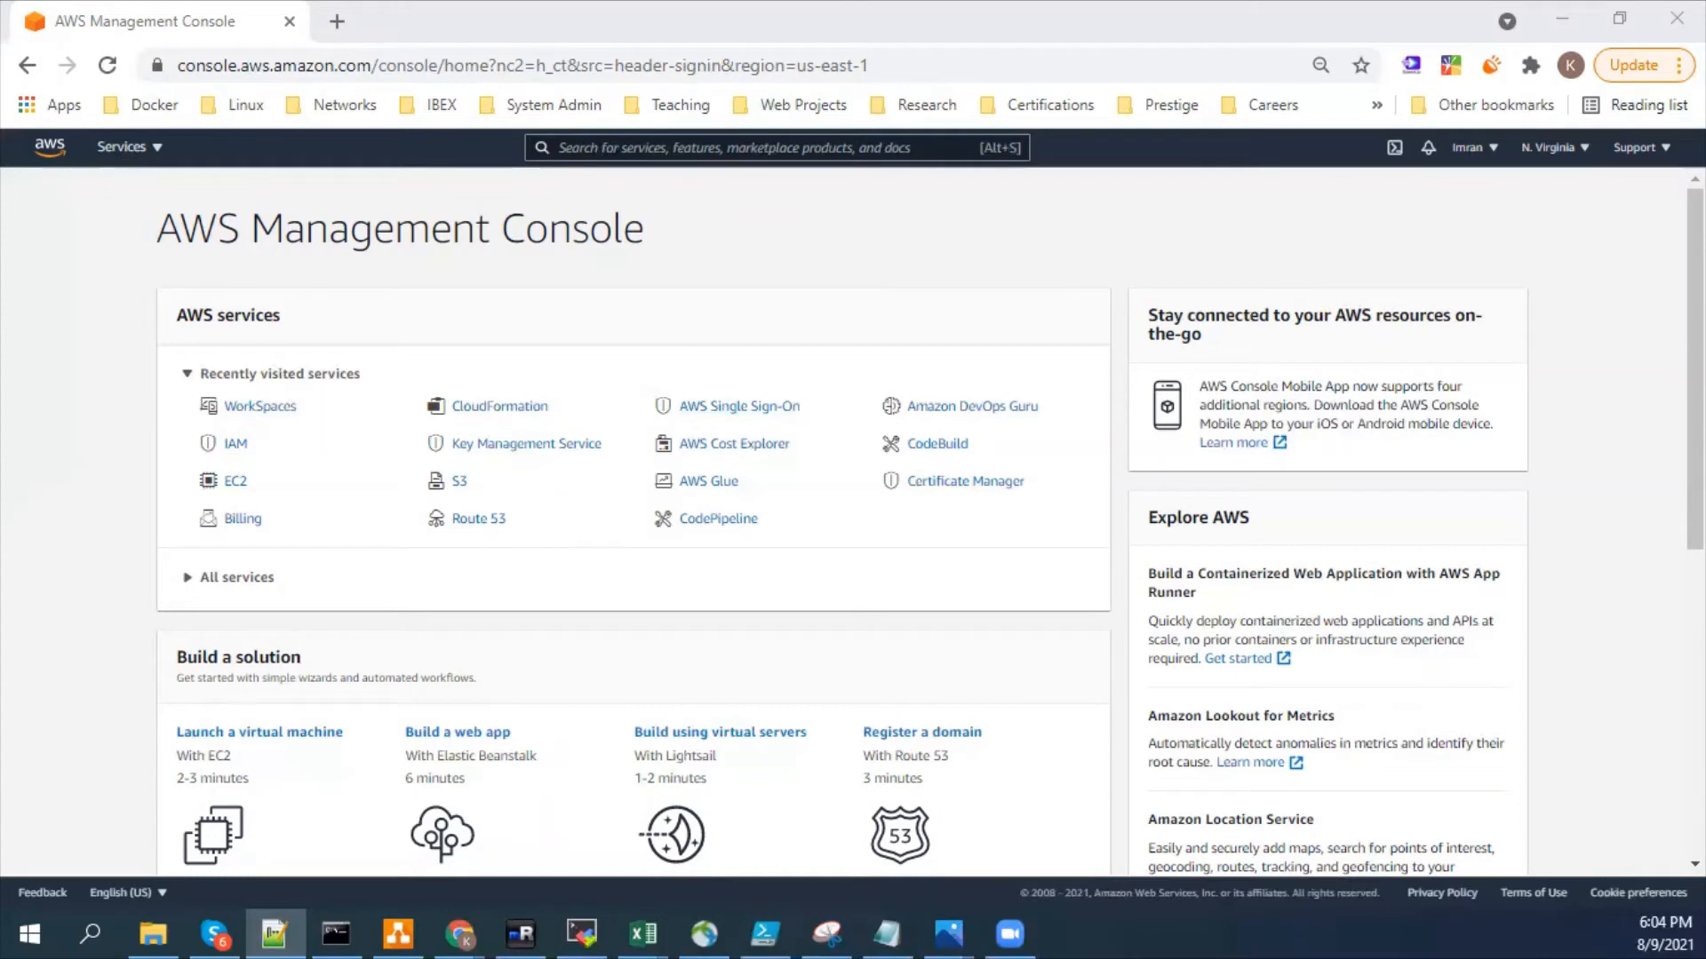
{"action": "left_click_drag", "start_coordinate": [149, 230], "coordinate": [350, 229]}
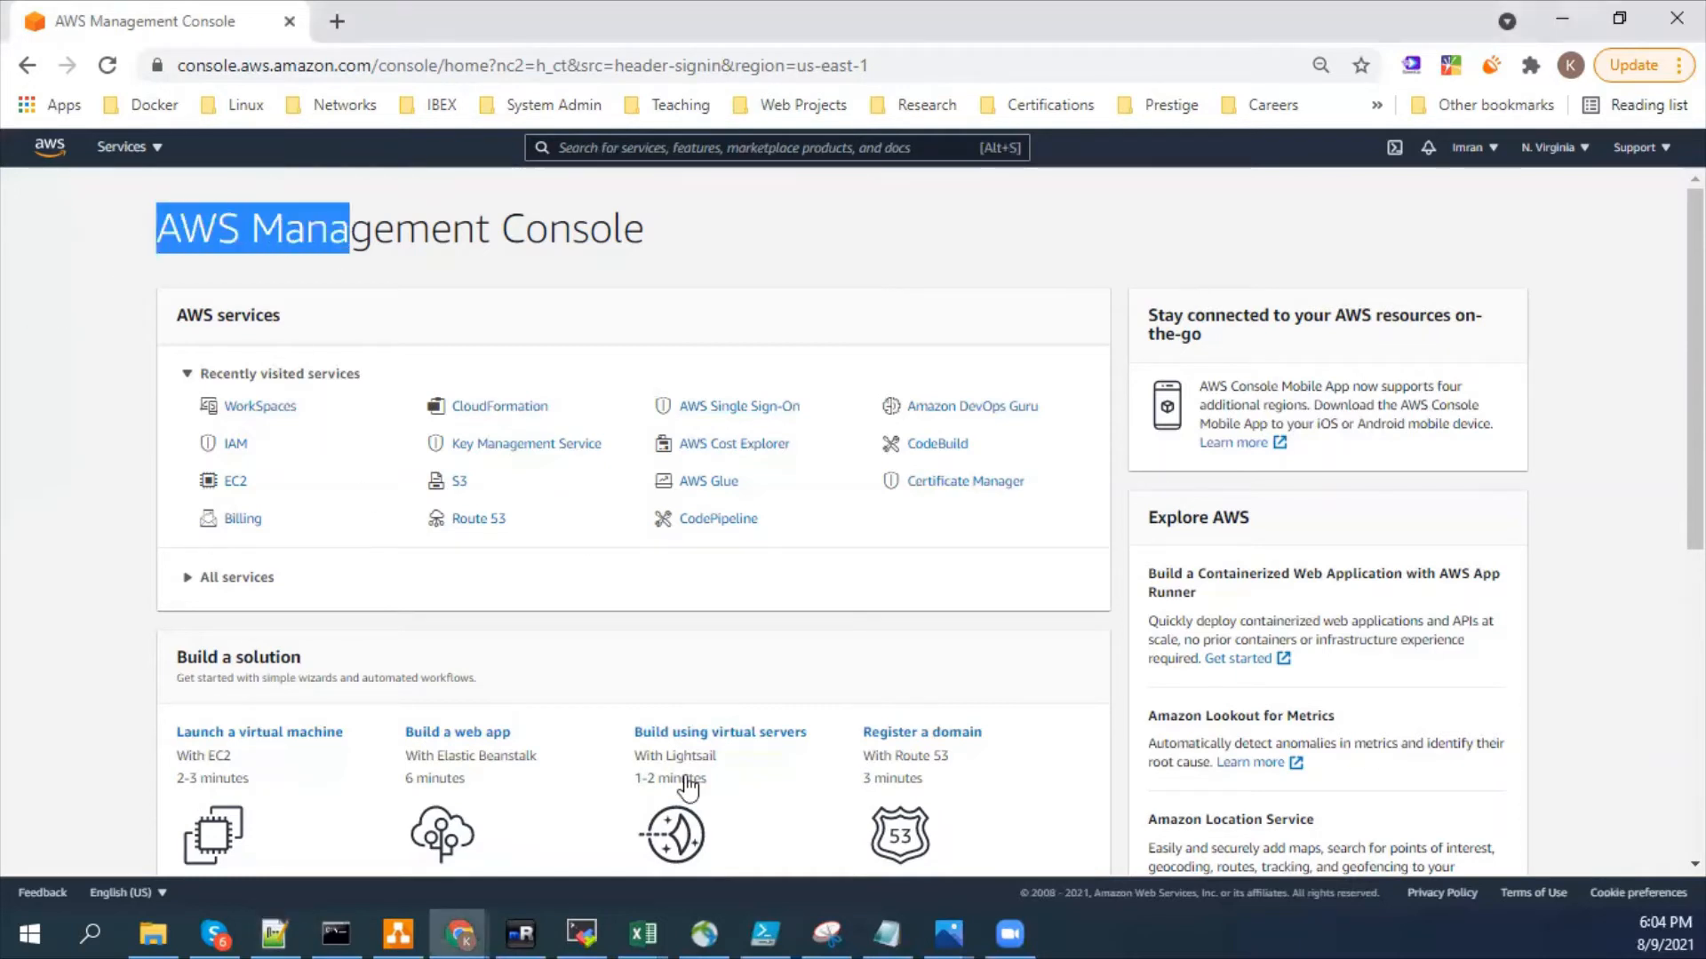
{"action": "left_click", "coordinate": [1052, 920]}
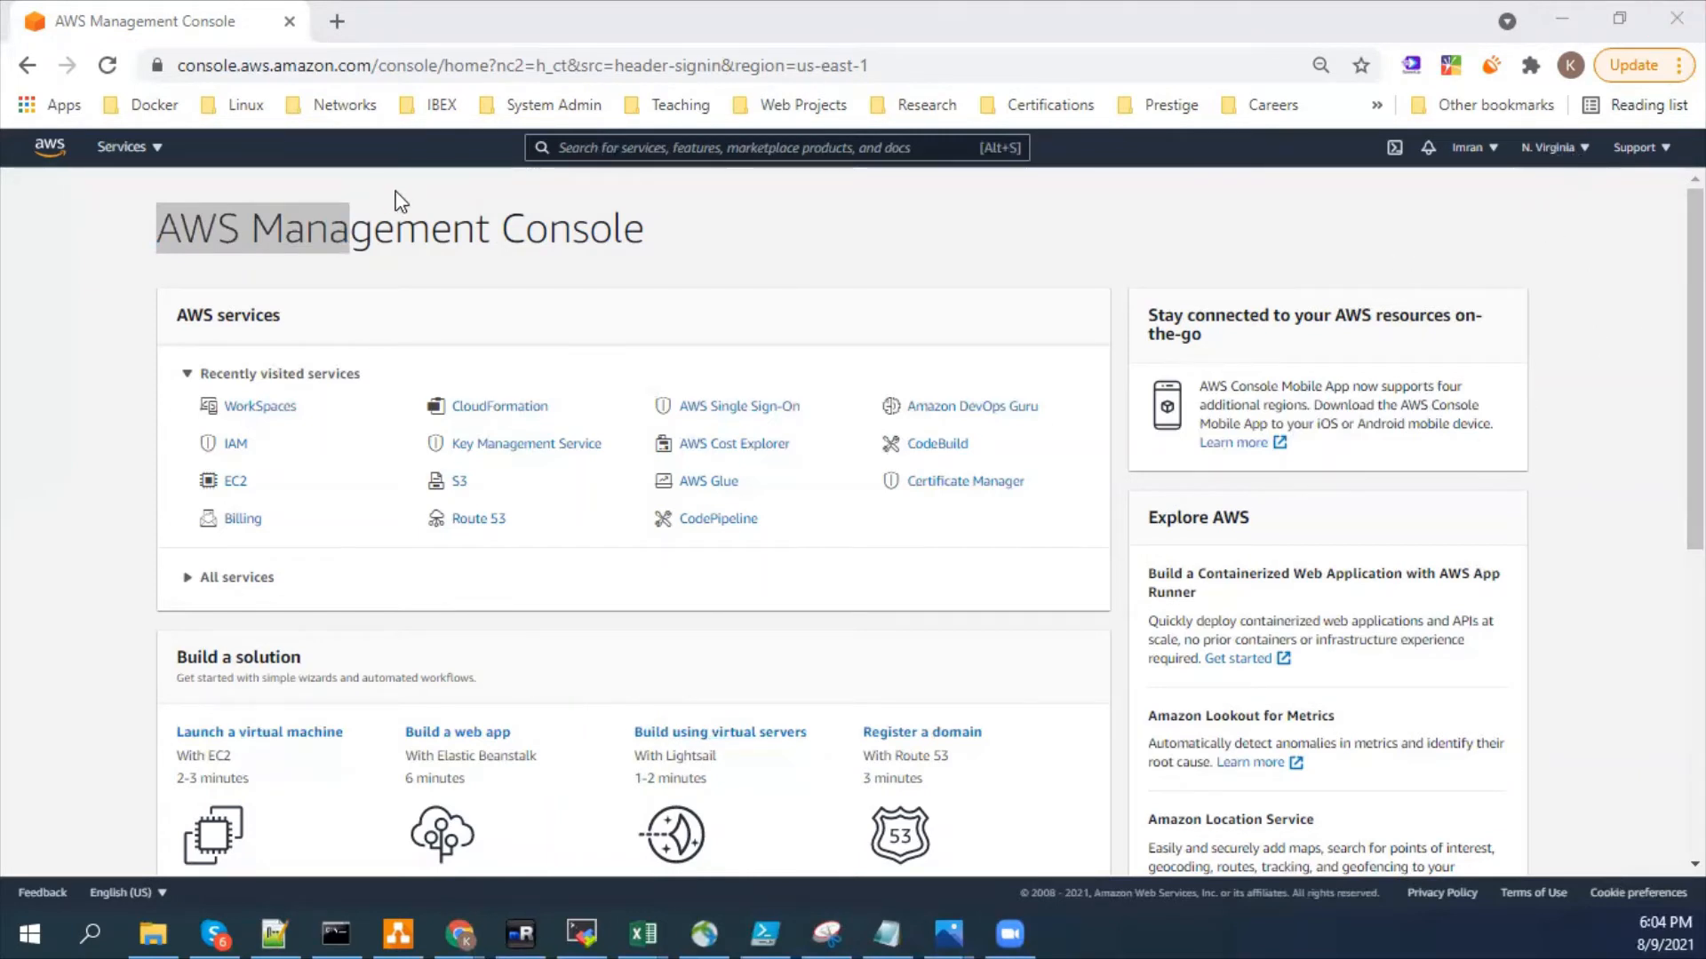
{"action": "left_click", "coordinate": [376, 238]}
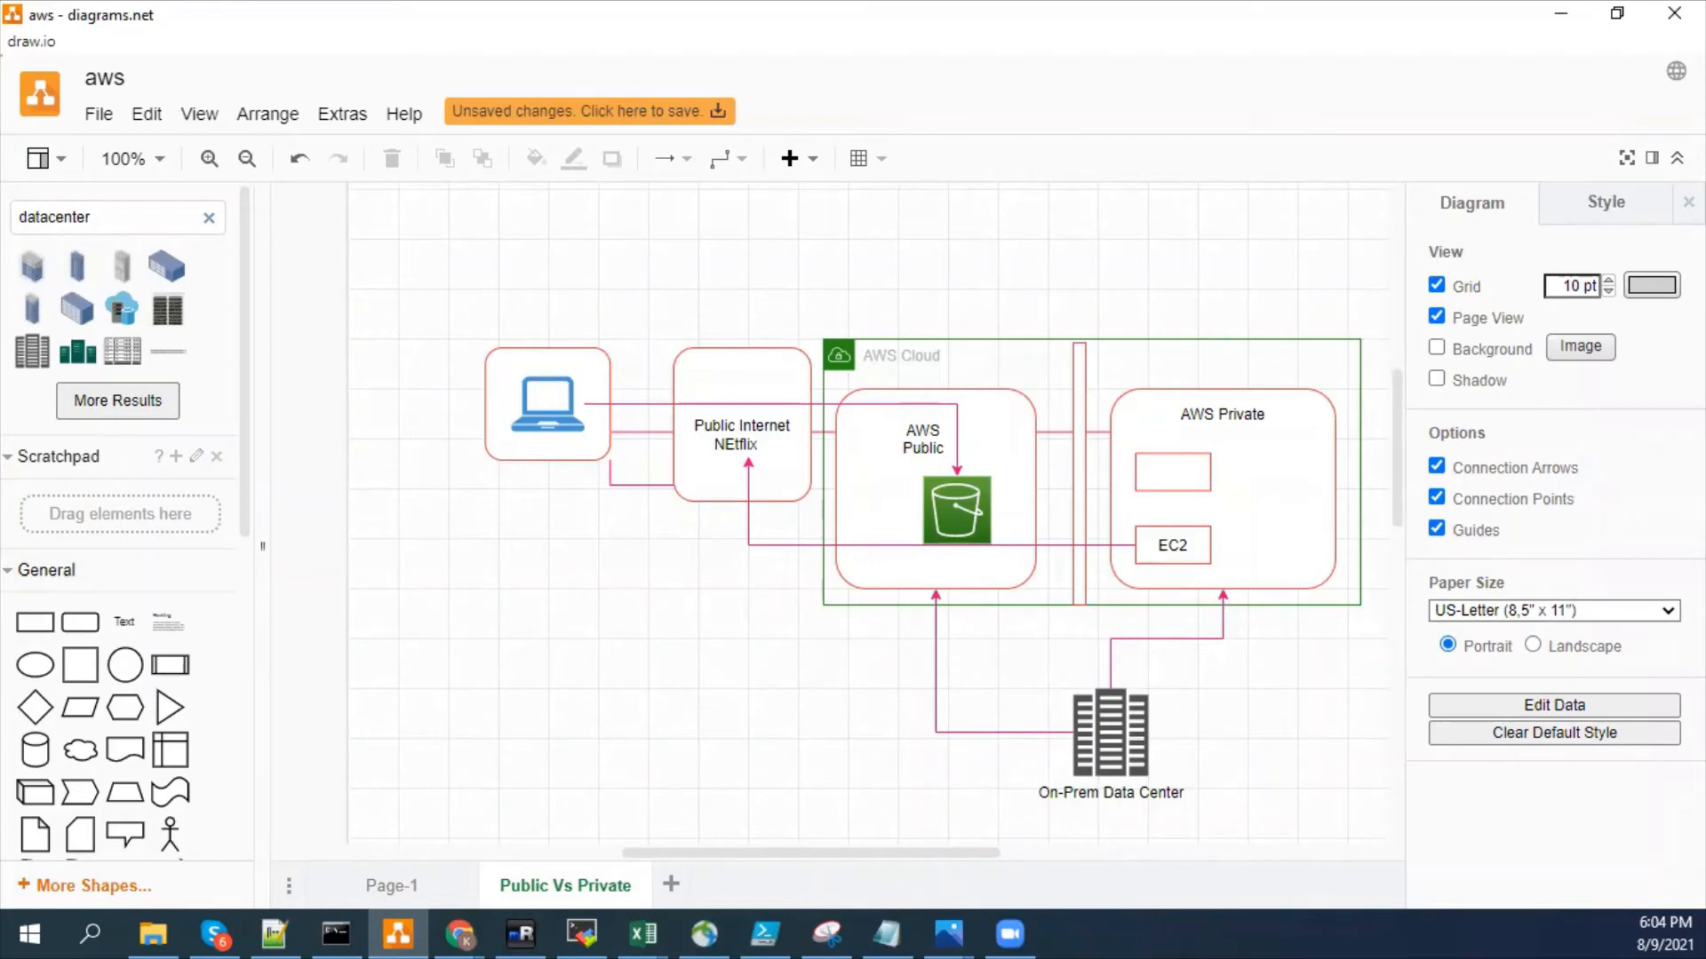
- Switch to the AWS Management Console in Chrome and open the list of available regions
{"action": "mouse_move", "coordinate": [478, 931]}
{"action": "left_click", "coordinate": [613, 822]}
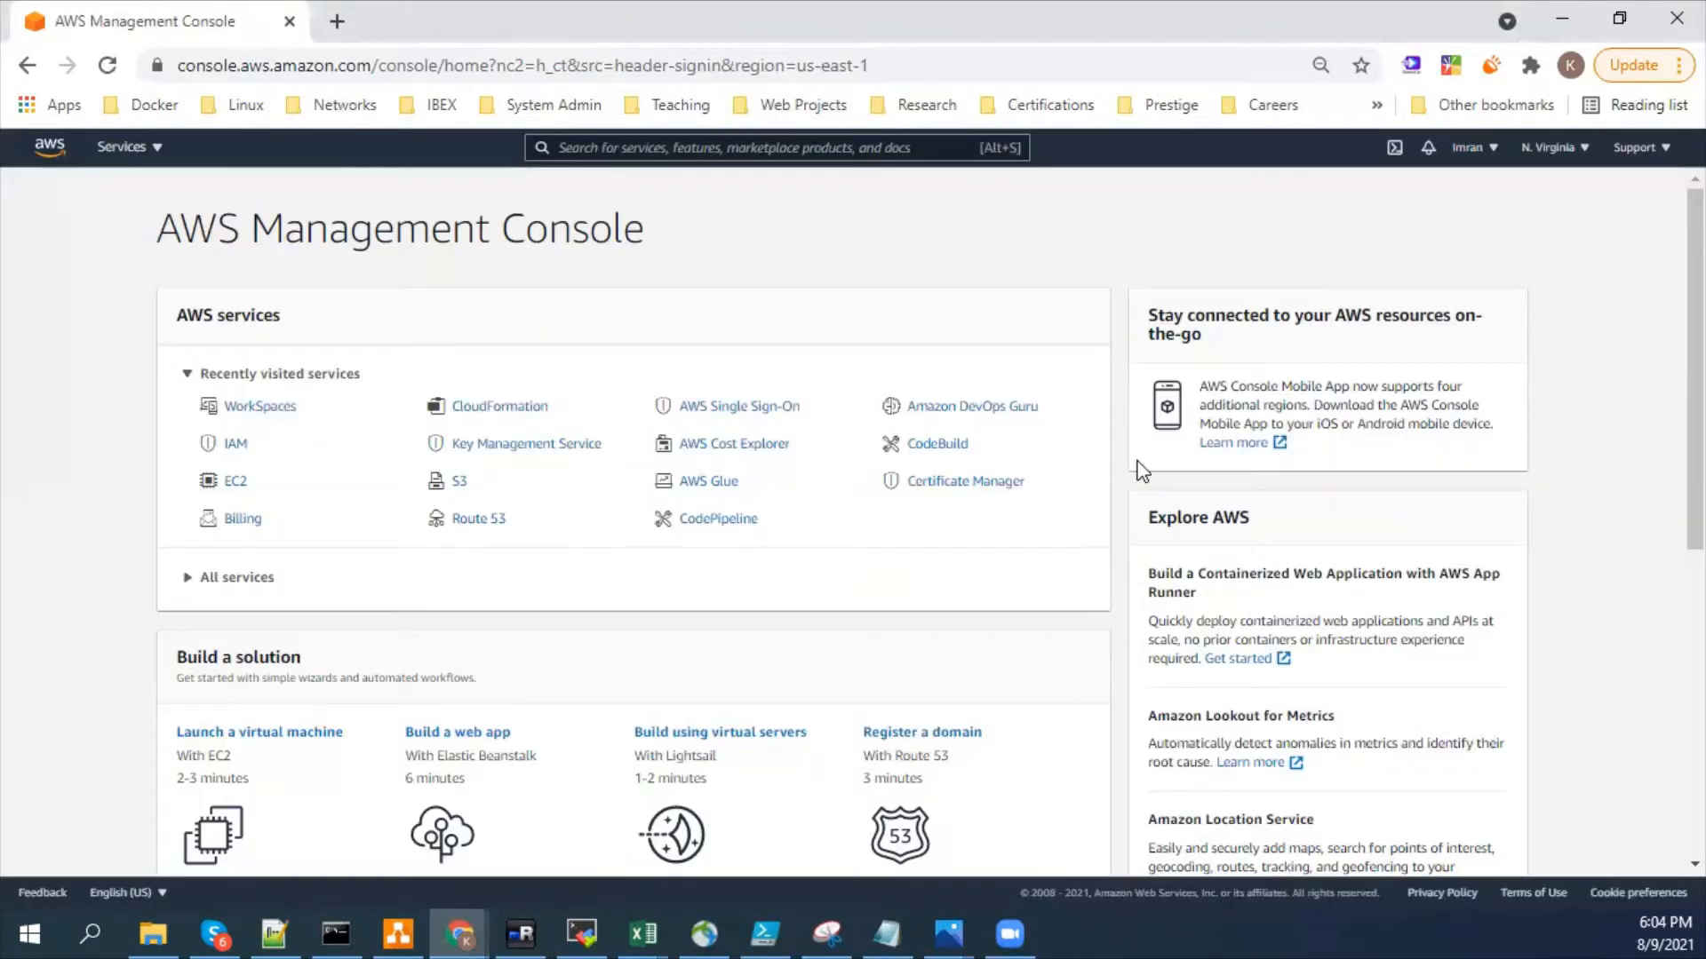
{"action": "left_click", "coordinate": [1496, 148]}
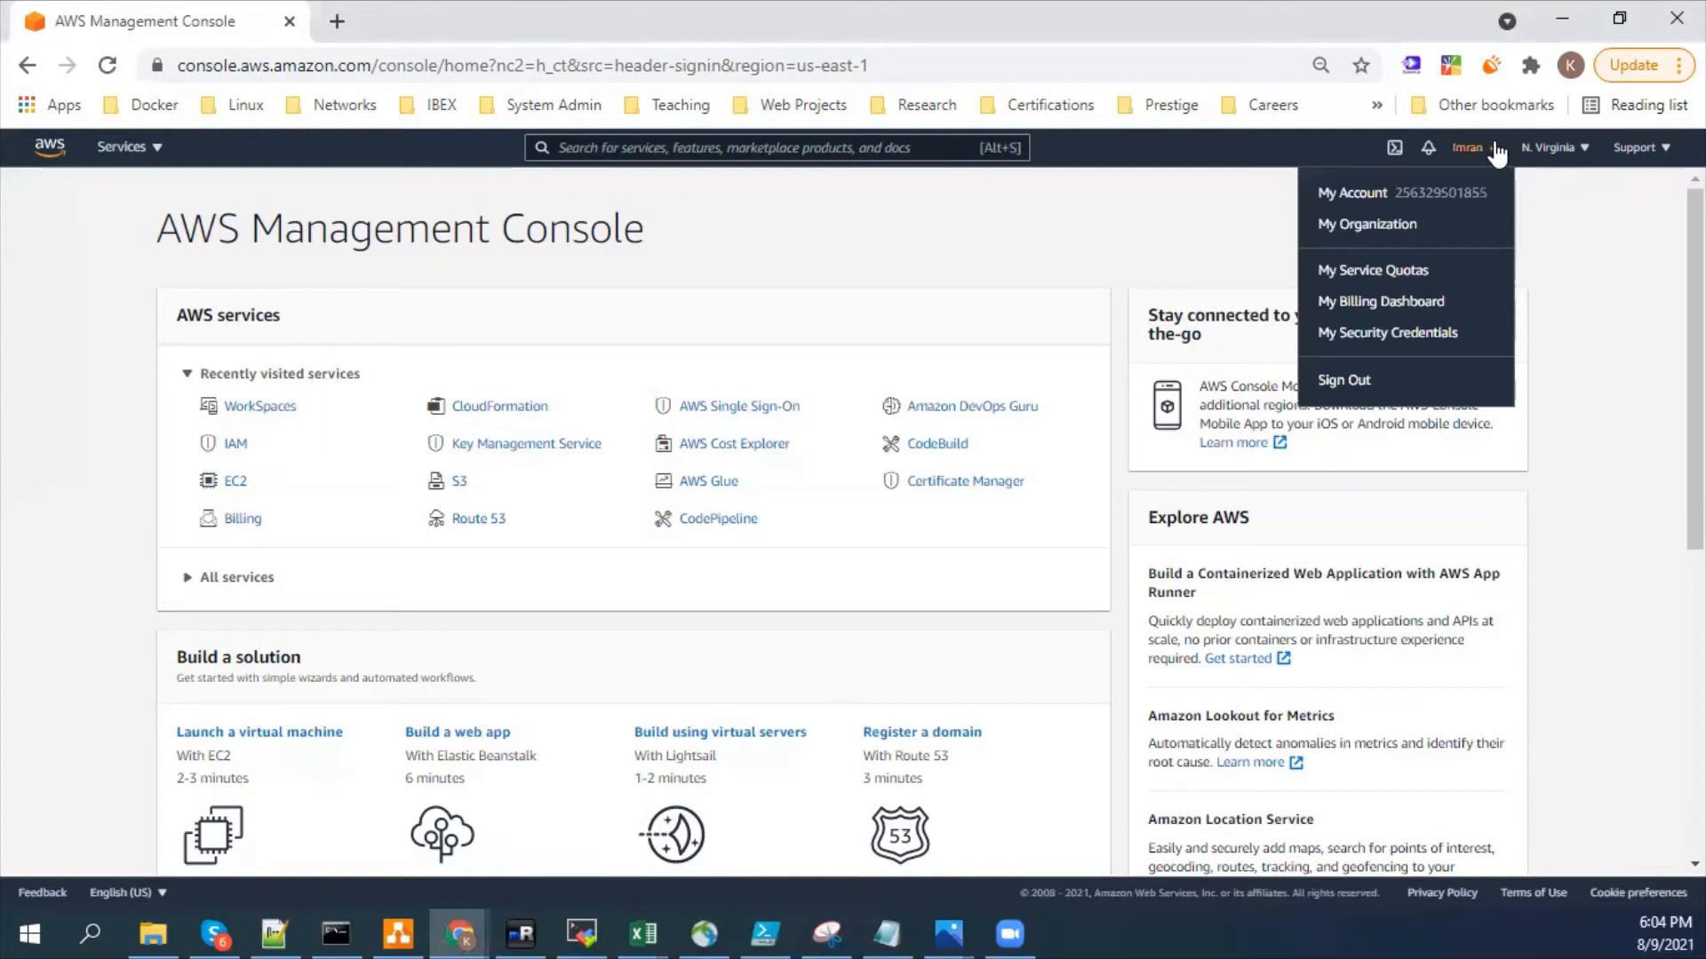
{"action": "left_click", "coordinate": [1579, 150]}
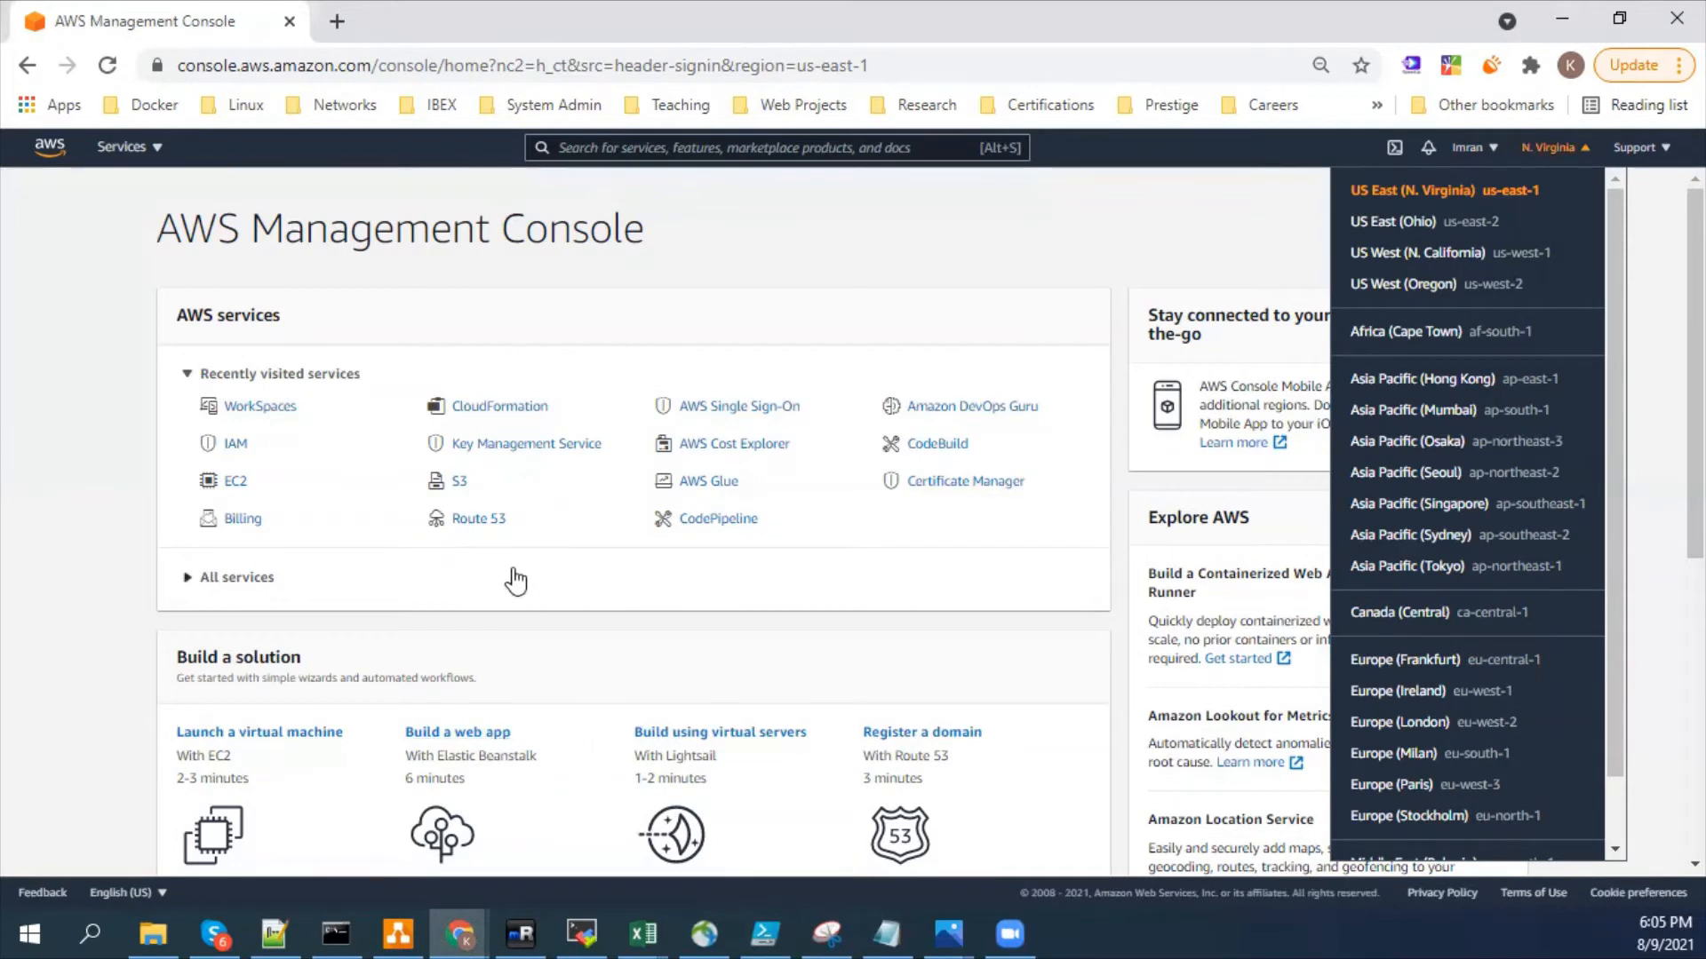
- Open the Route 53 service and check whether it uses a region selection
{"action": "left_click", "coordinate": [480, 519]}
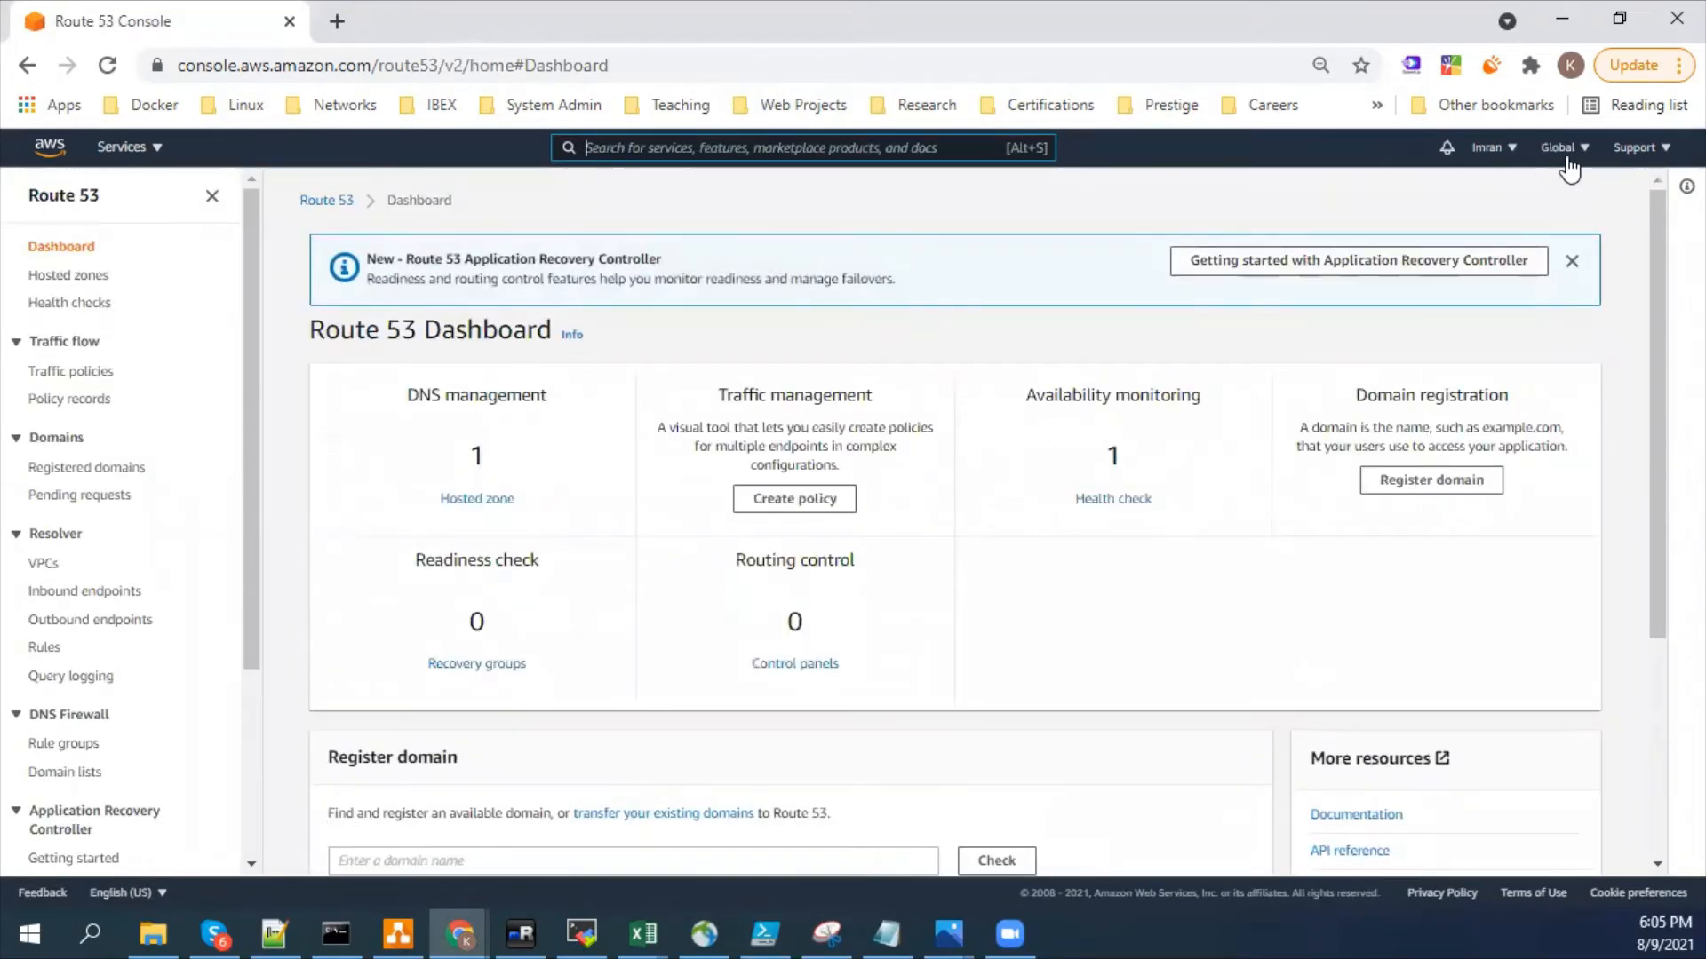
{"action": "left_click", "coordinate": [1597, 155]}
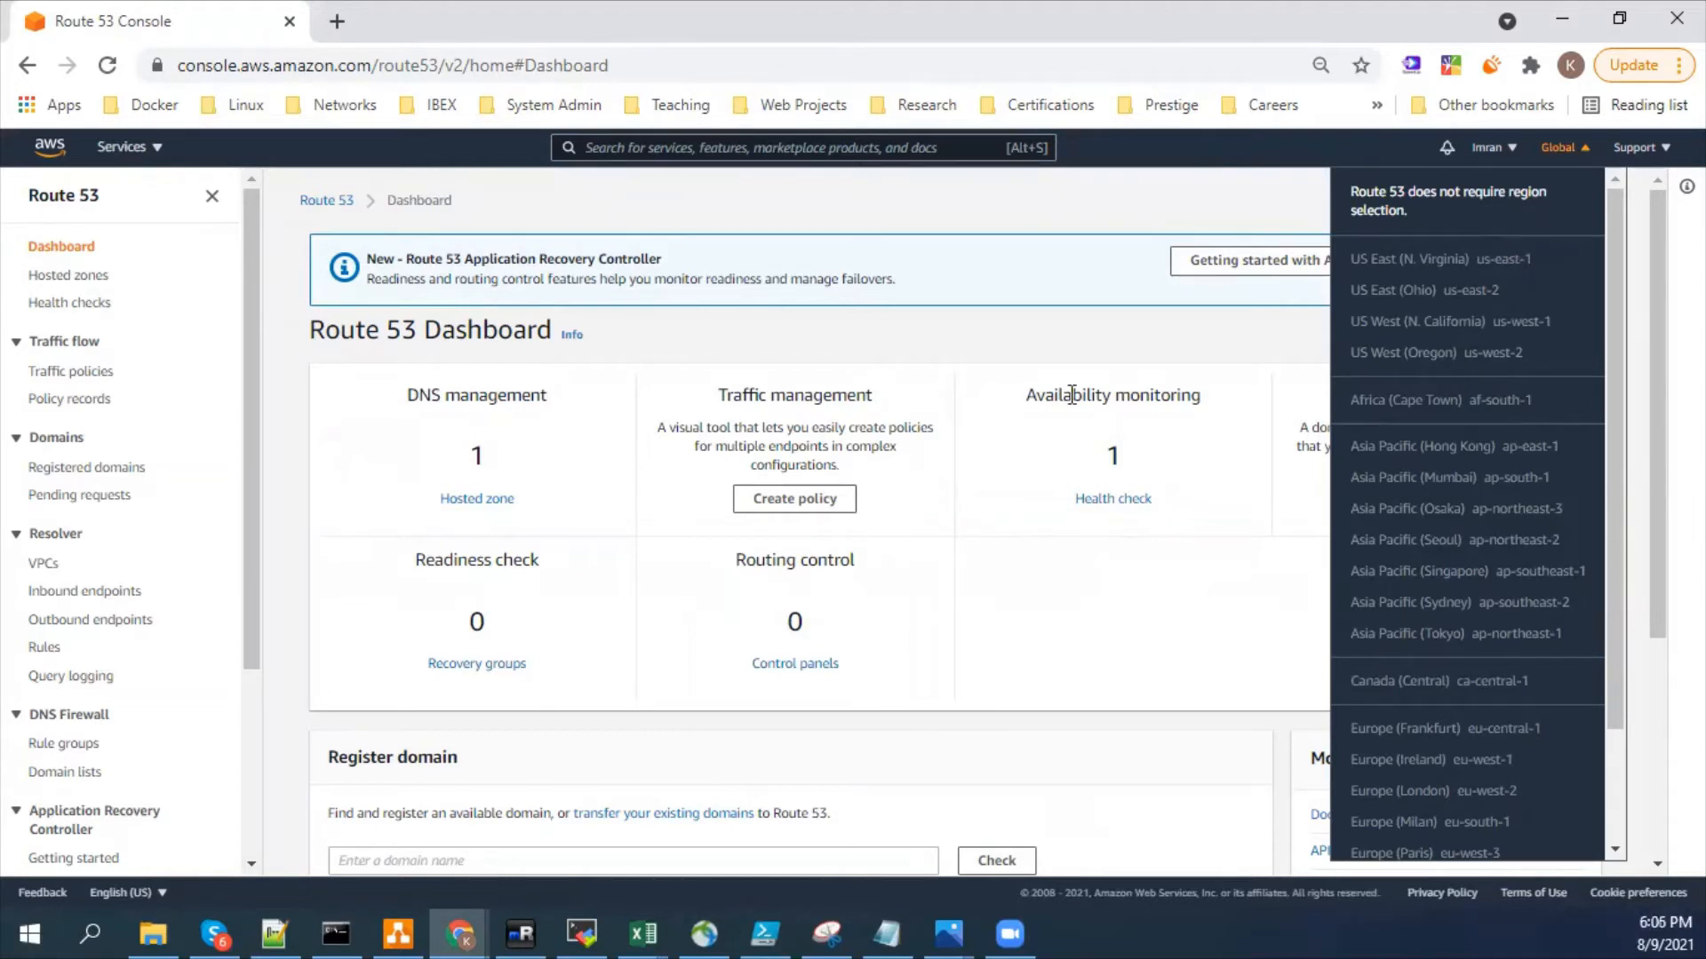
- Search the services for "s3", open S3 and check its region selection list
{"action": "left_click", "coordinate": [770, 151]}
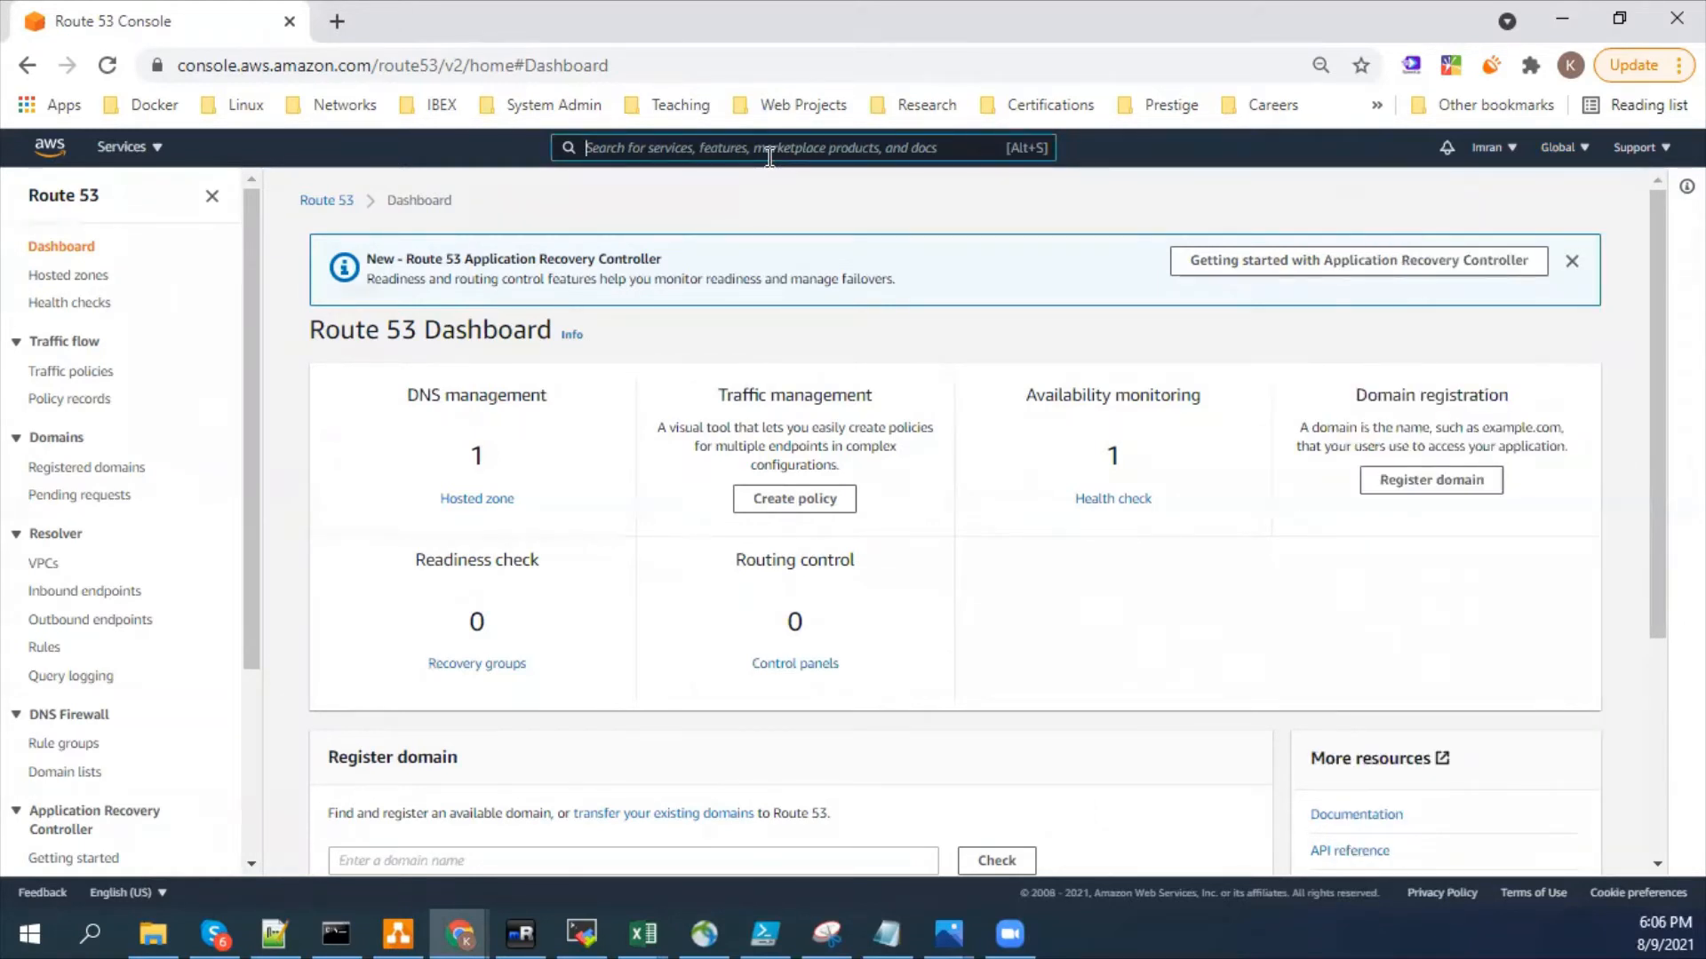
{"action": "type", "text": "s3"}
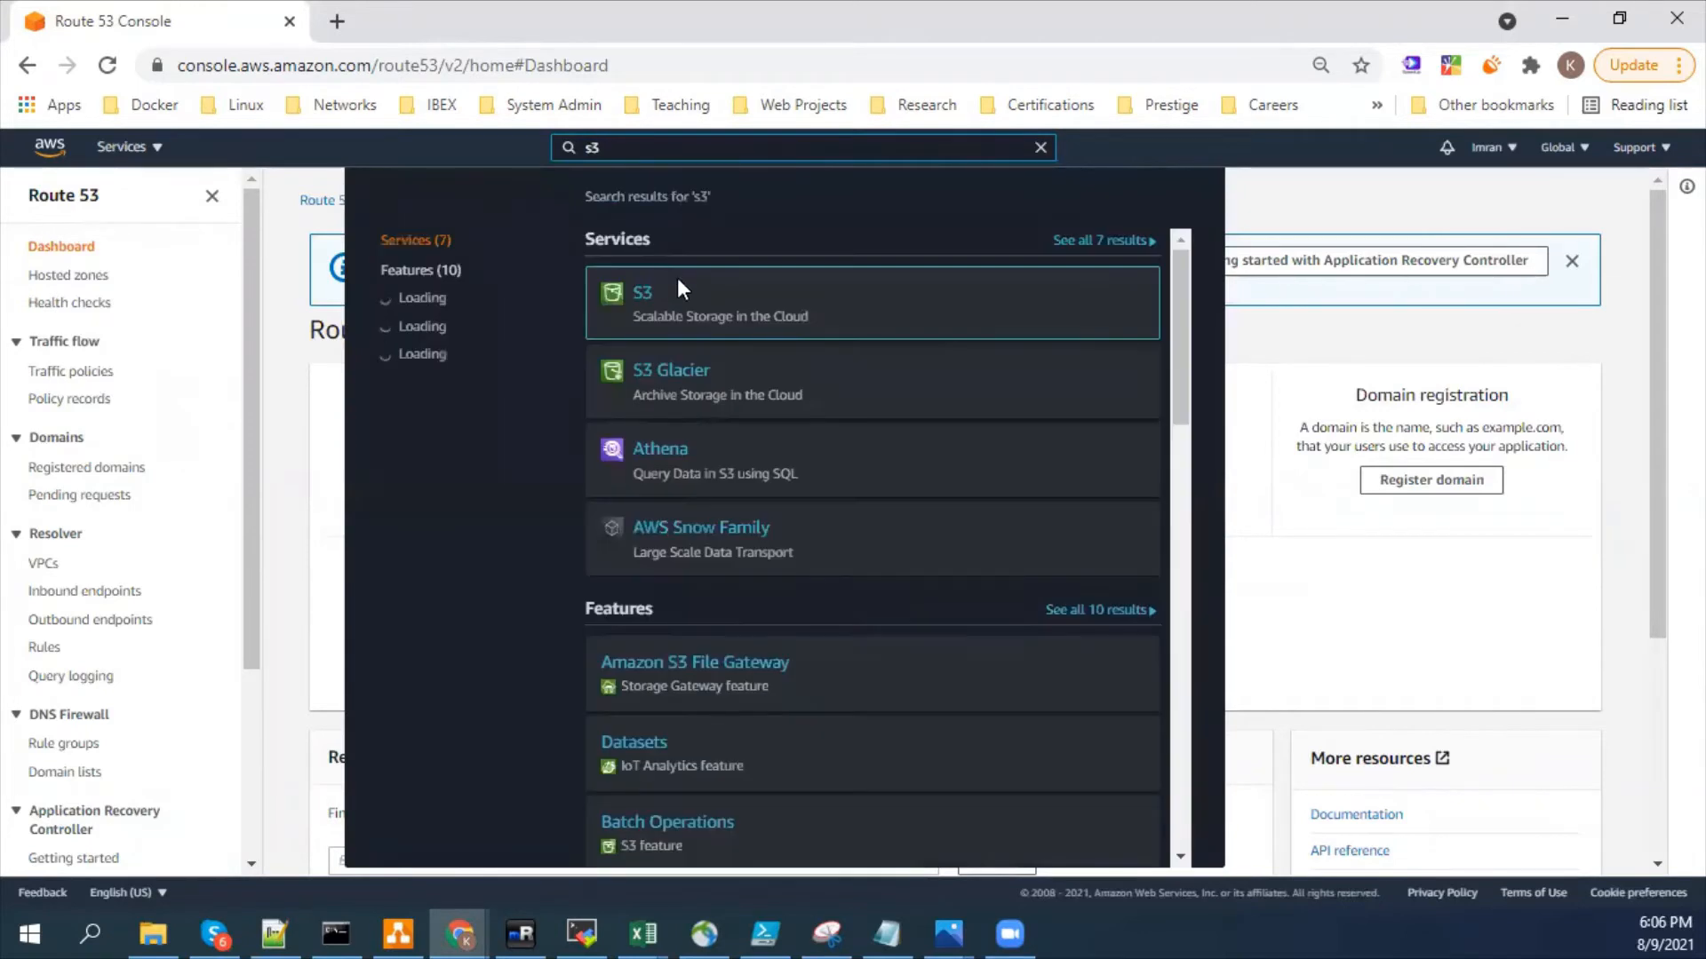
{"action": "left_click", "coordinate": [648, 297]}
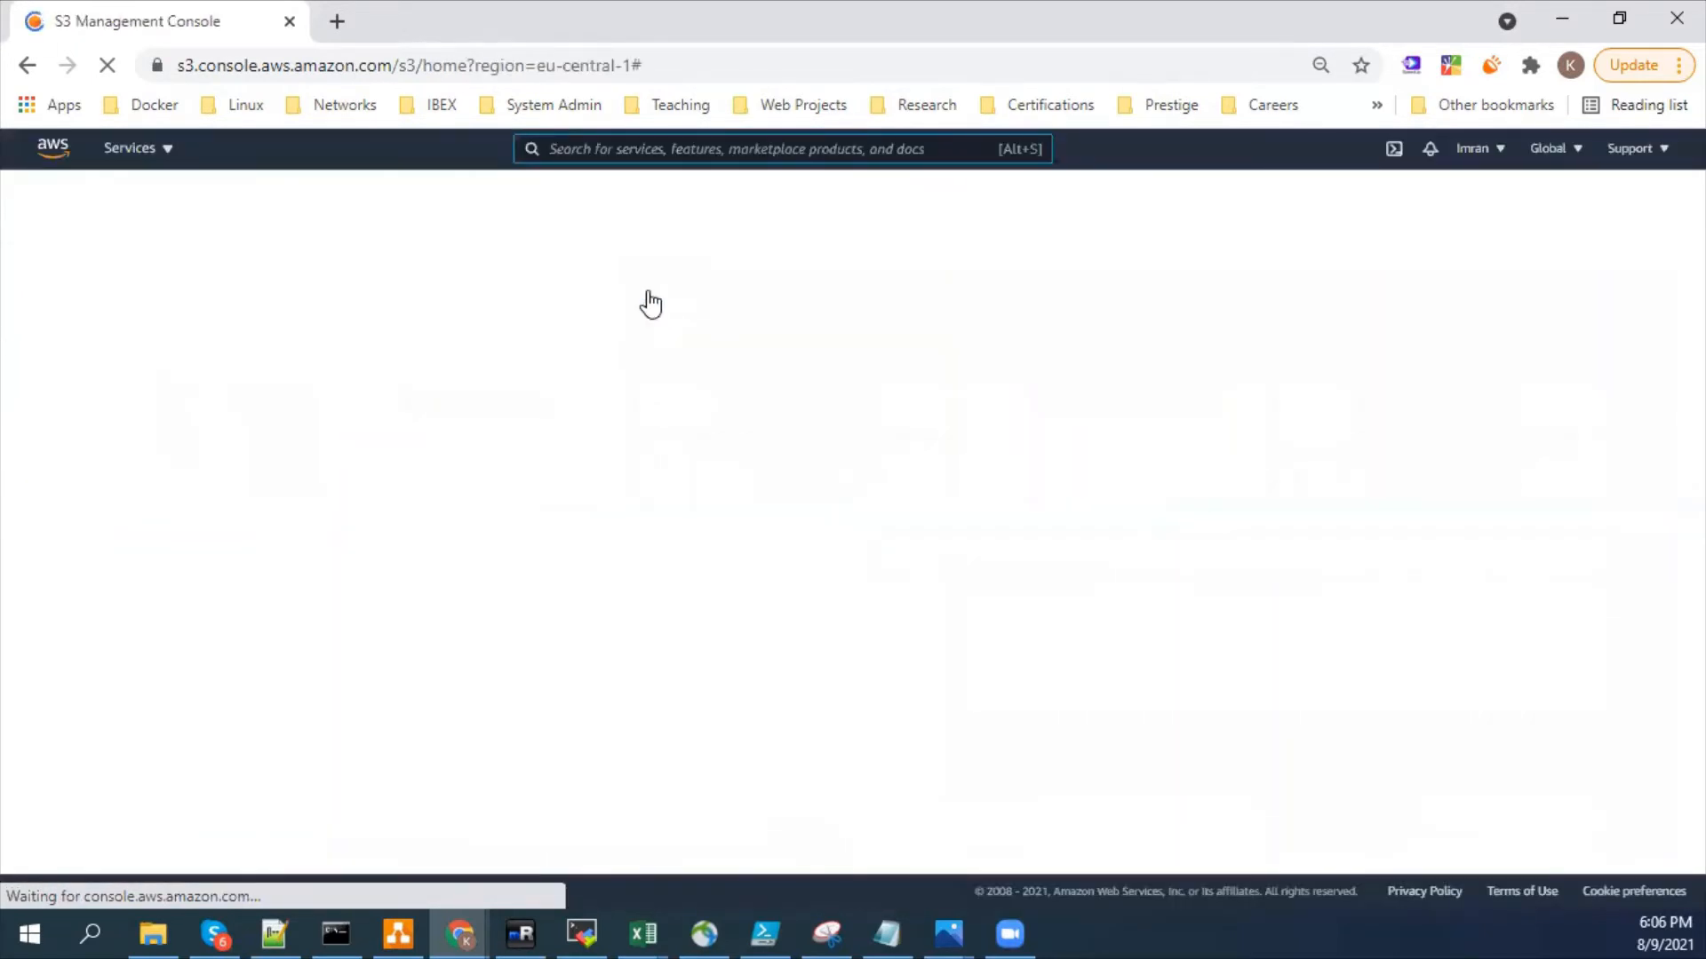
{"action": "left_click", "coordinate": [1574, 151]}
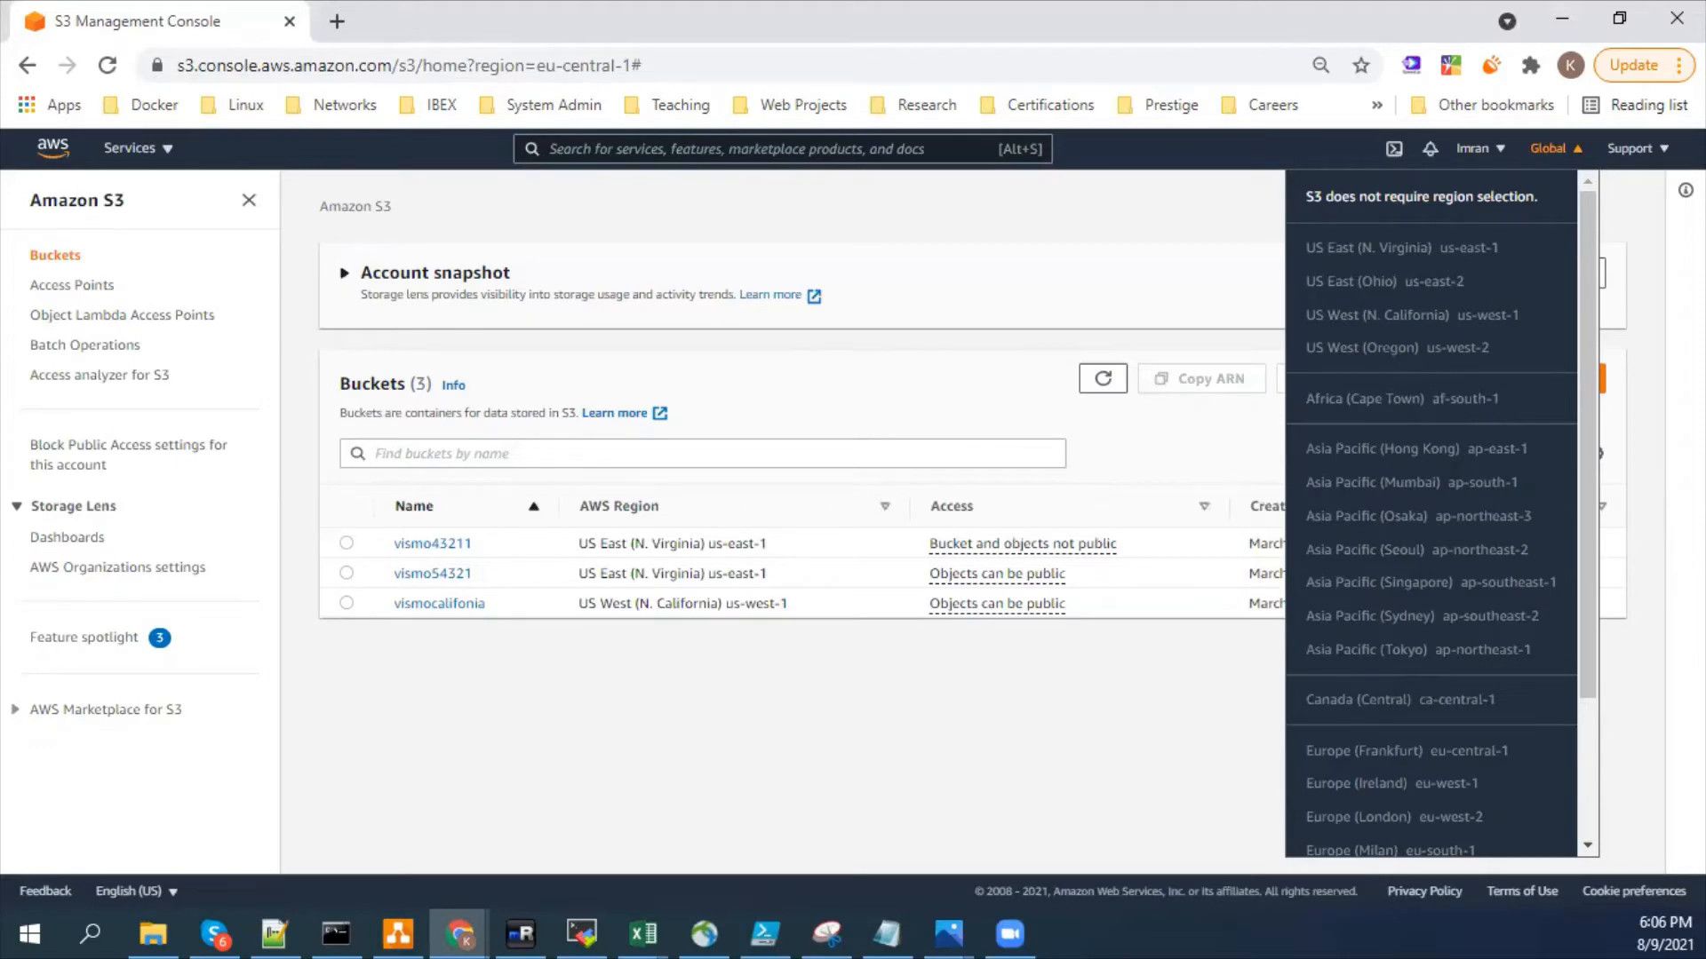
- Switch to diagrams.net, add a new page and place a rounded rectangle labelled "S3 Name Space" on it
{"action": "left_click", "coordinate": [398, 934]}
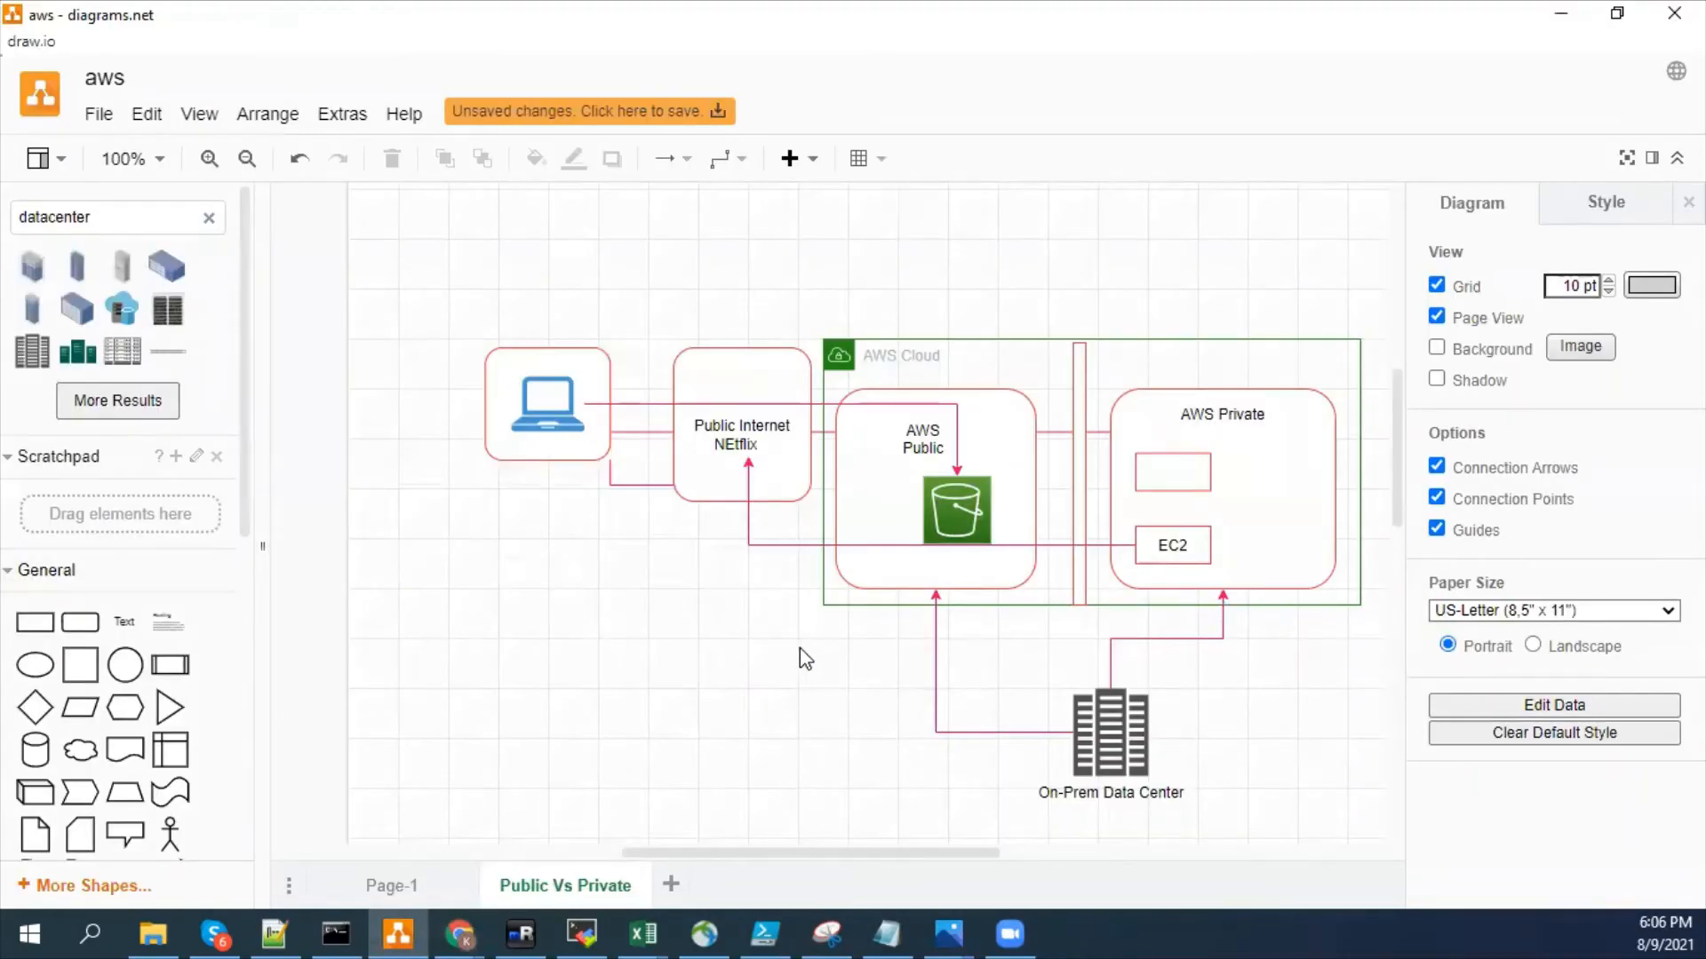
{"action": "left_click", "coordinate": [671, 884]}
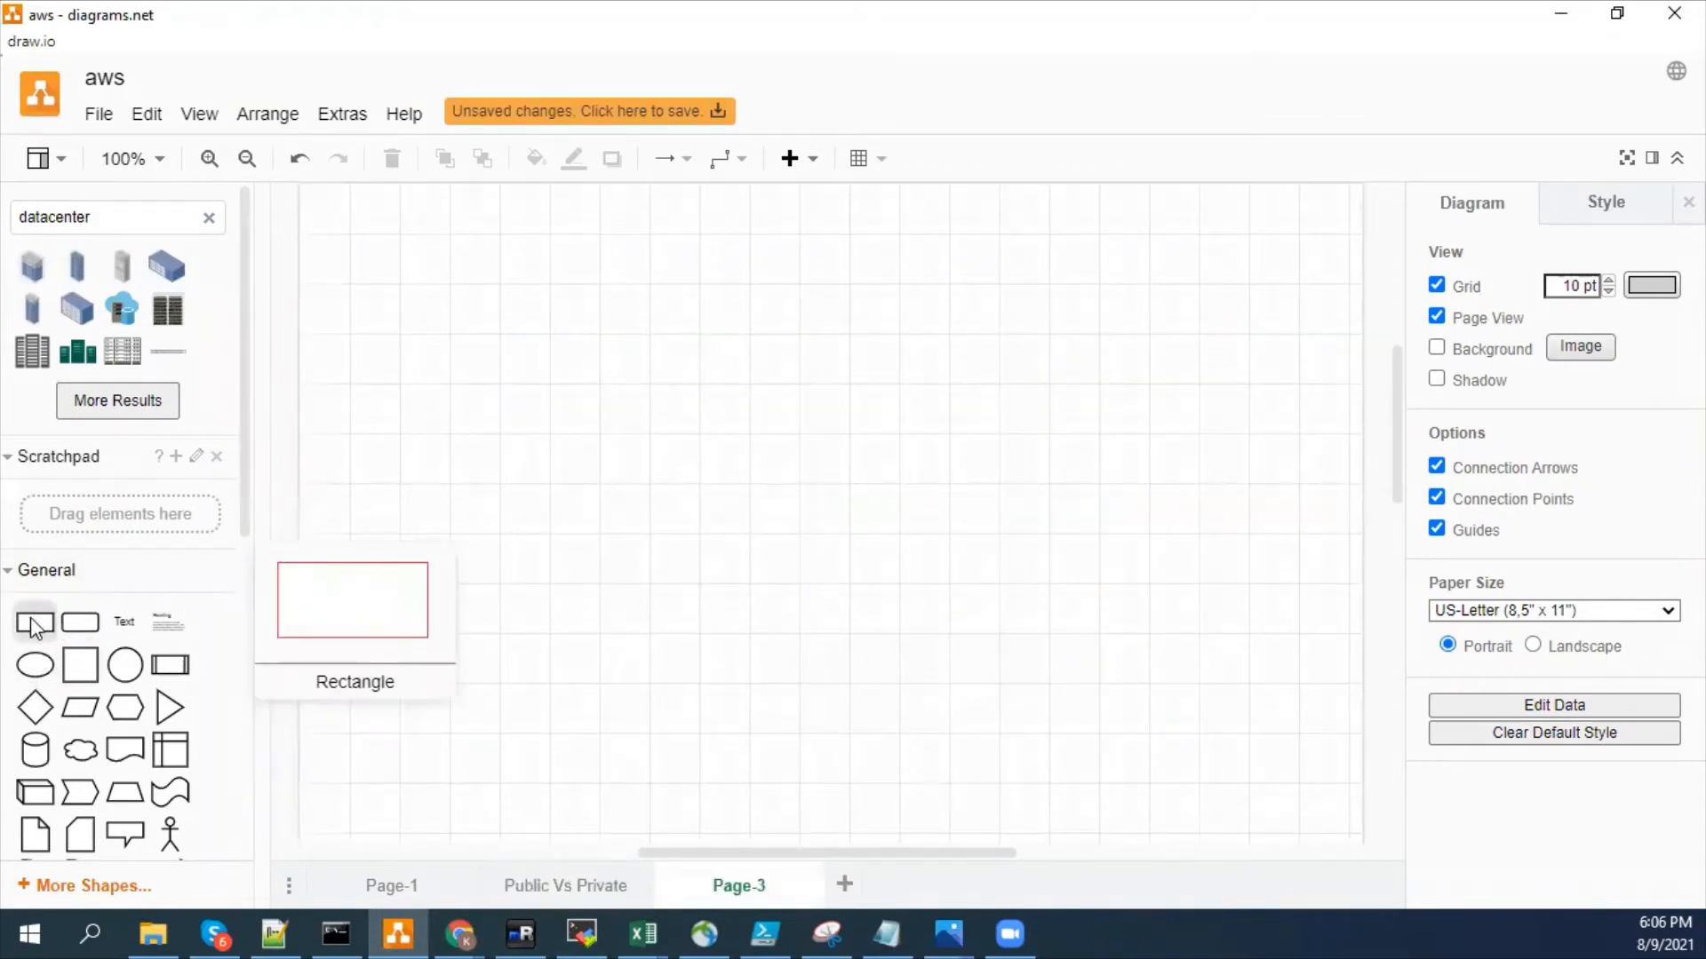
{"action": "left_click_drag", "start_coordinate": [80, 622], "coordinate": [875, 559]}
{"action": "left_click", "coordinate": [861, 518]}
{"action": "left_click", "coordinate": [909, 495]}
{"action": "double_click", "coordinate": [836, 538]}
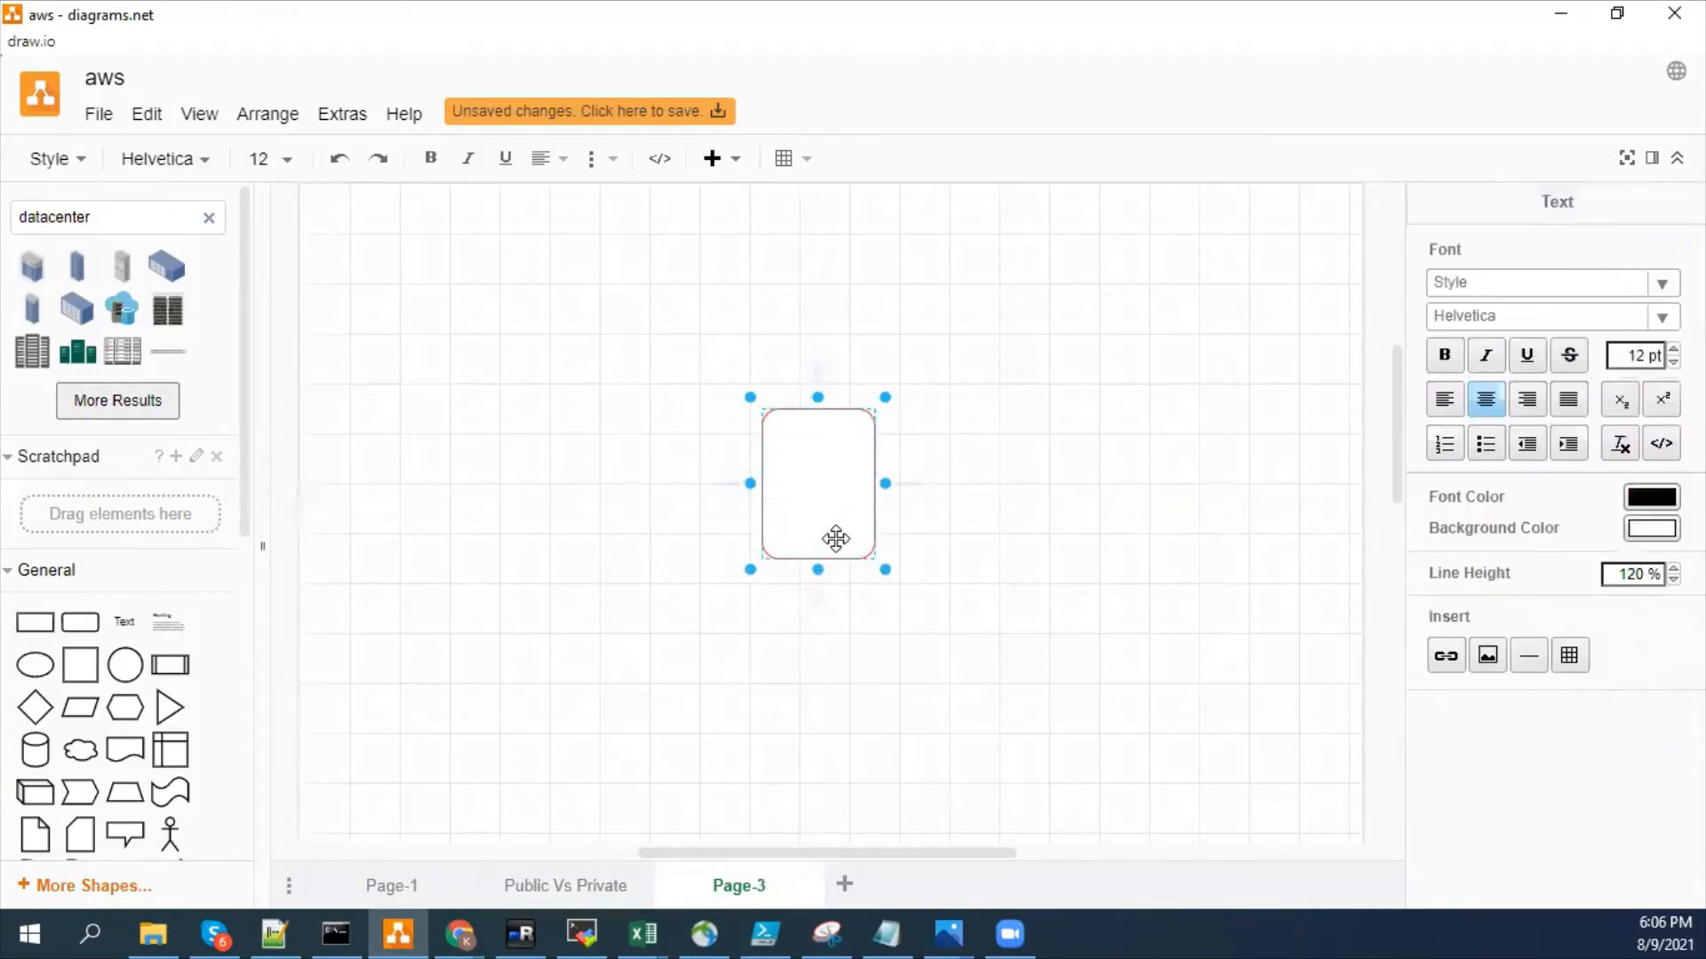
{"action": "type", "text": "S3 Name Space"}
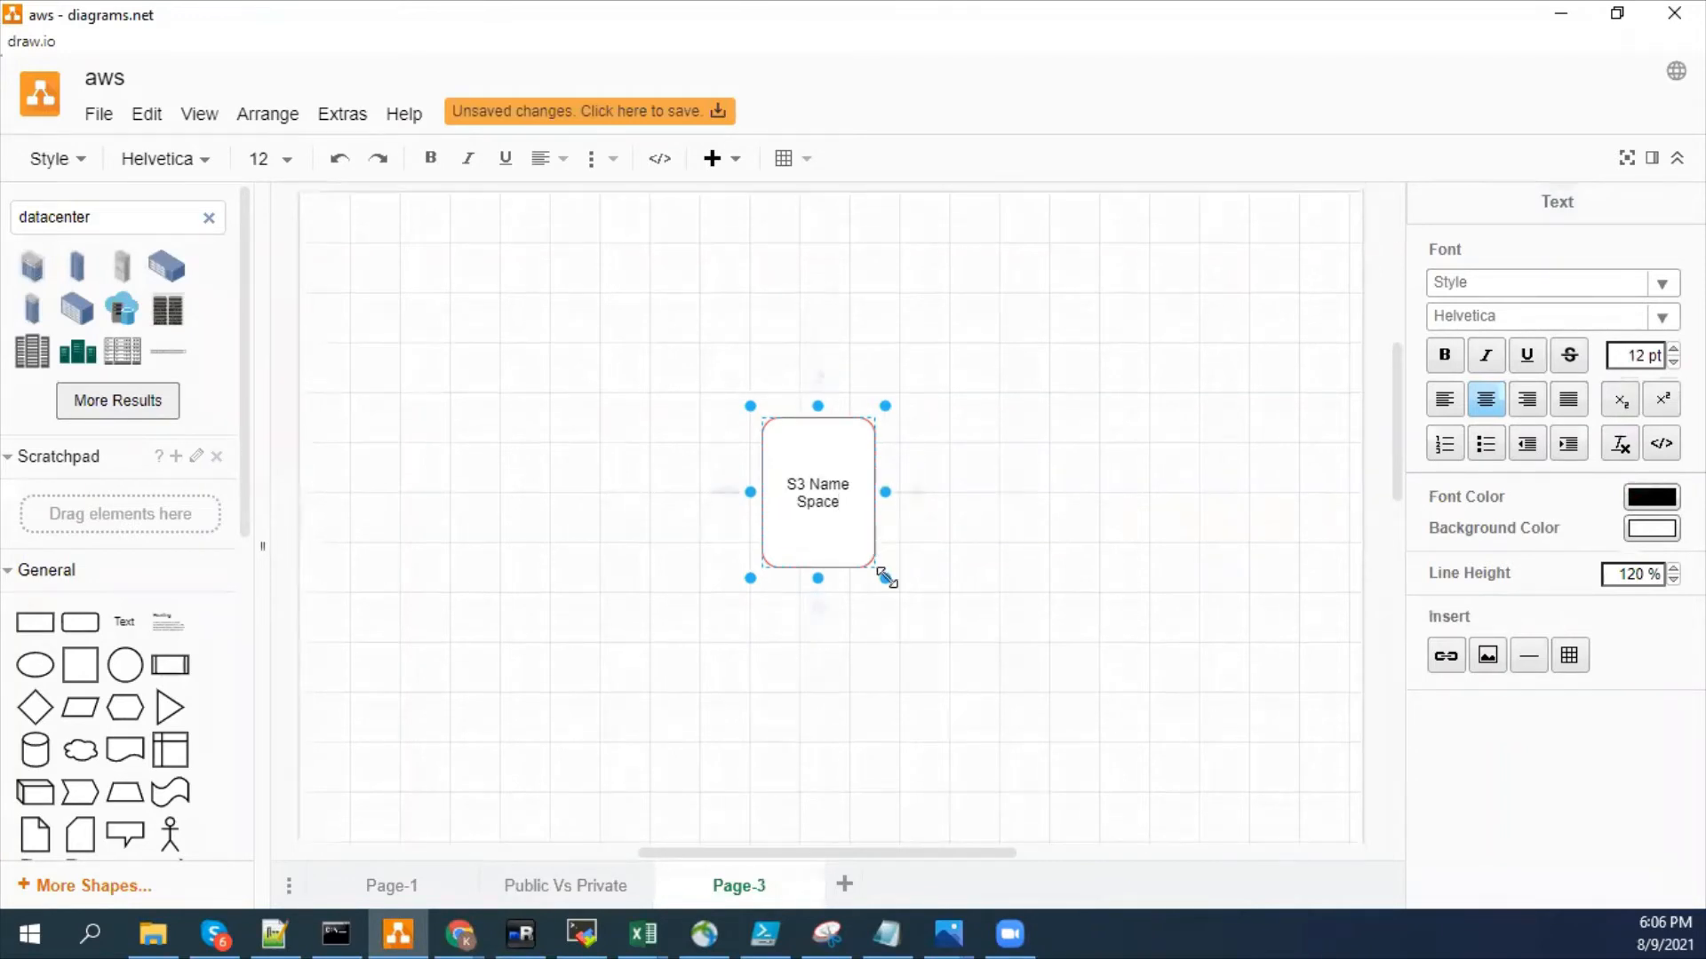
- Resize the S3 Name Space shape into a wider, lower rectangle
{"action": "left_click_drag", "start_coordinate": [887, 581], "coordinate": [881, 533]}
{"action": "left_click", "coordinate": [1031, 623]}
{"action": "left_click", "coordinate": [915, 616]}
- Place a second, smaller rounded rectangle over the upper-right corner of the S3 Name Space shape and label it "Content/Data"
{"action": "left_click_drag", "start_coordinate": [46, 635], "coordinate": [867, 399]}
{"action": "double_click", "coordinate": [976, 418]}
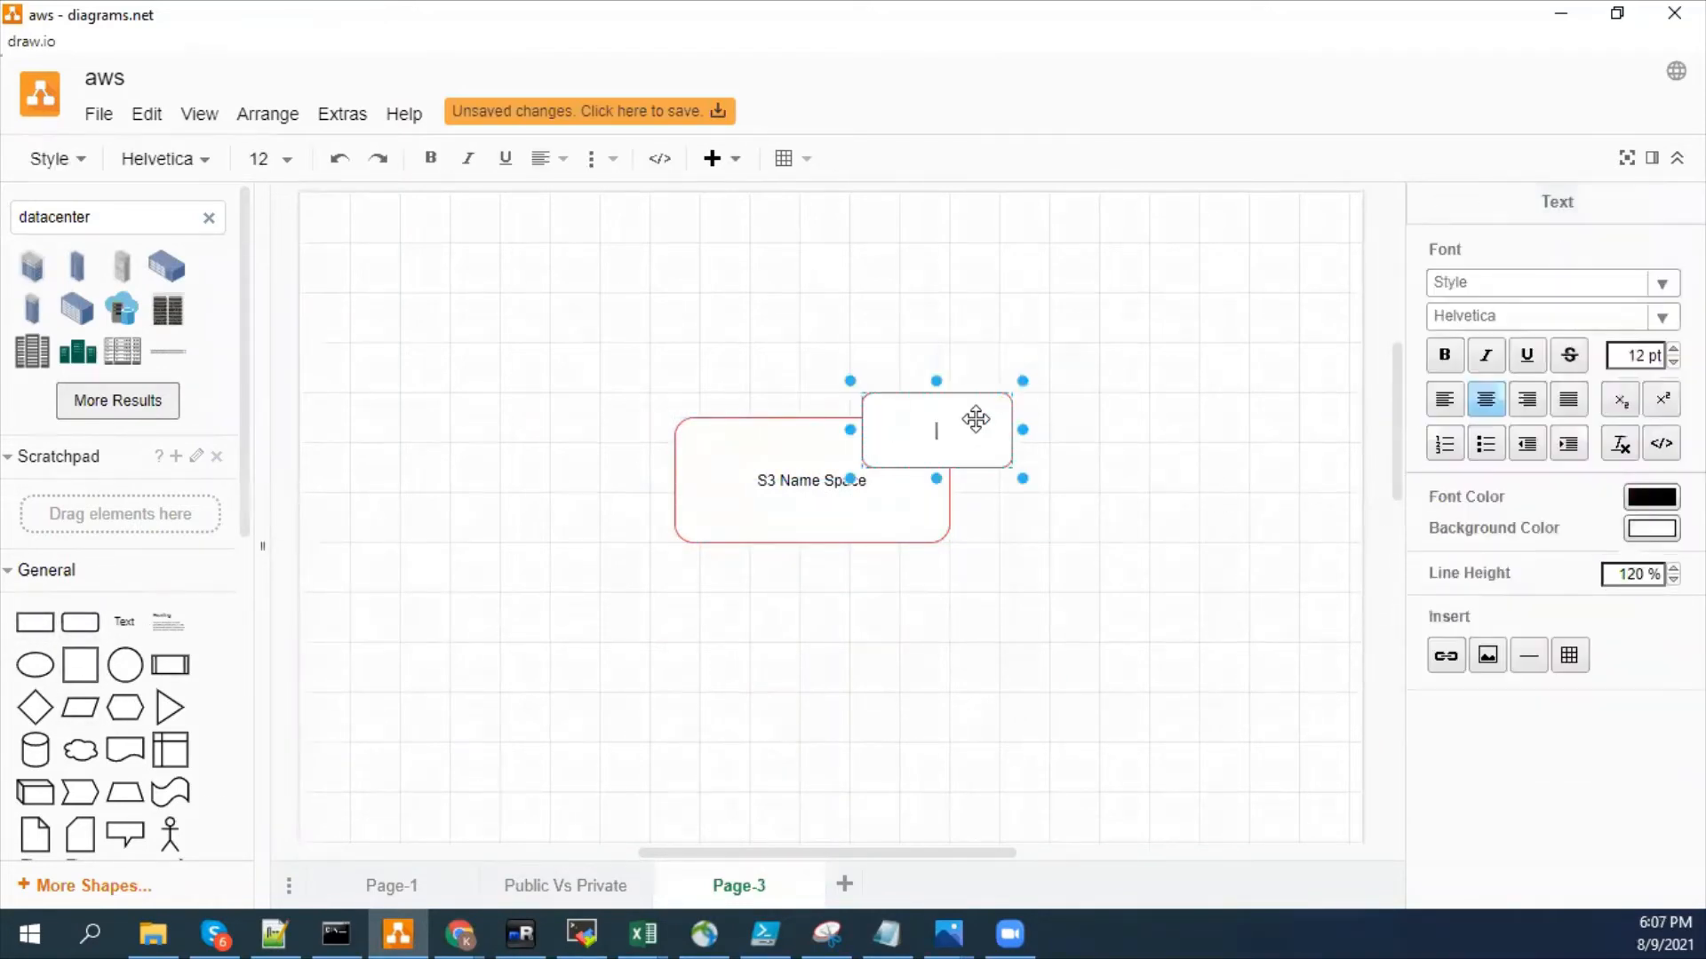
{"action": "type", "text": "Content/Data"}
{"action": "left_click", "coordinate": [1173, 572]}
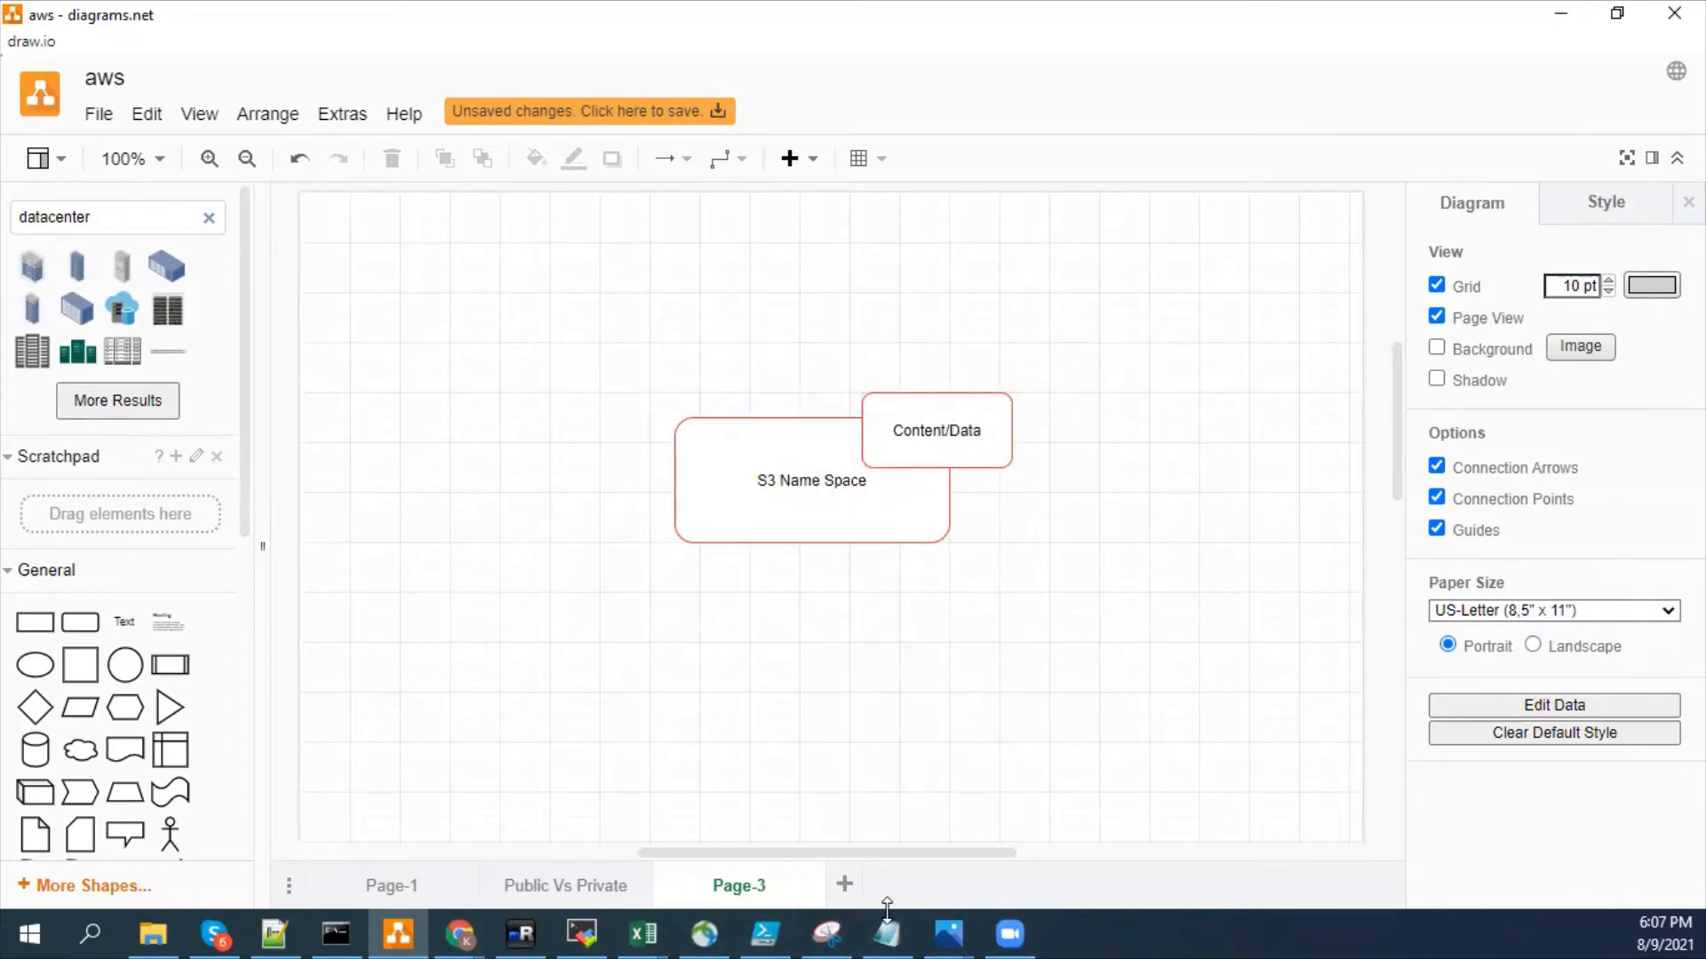
- Switch to the S3 console in Chrome and examine the AWS region listed for each bucket
{"action": "mouse_move", "coordinate": [470, 919]}
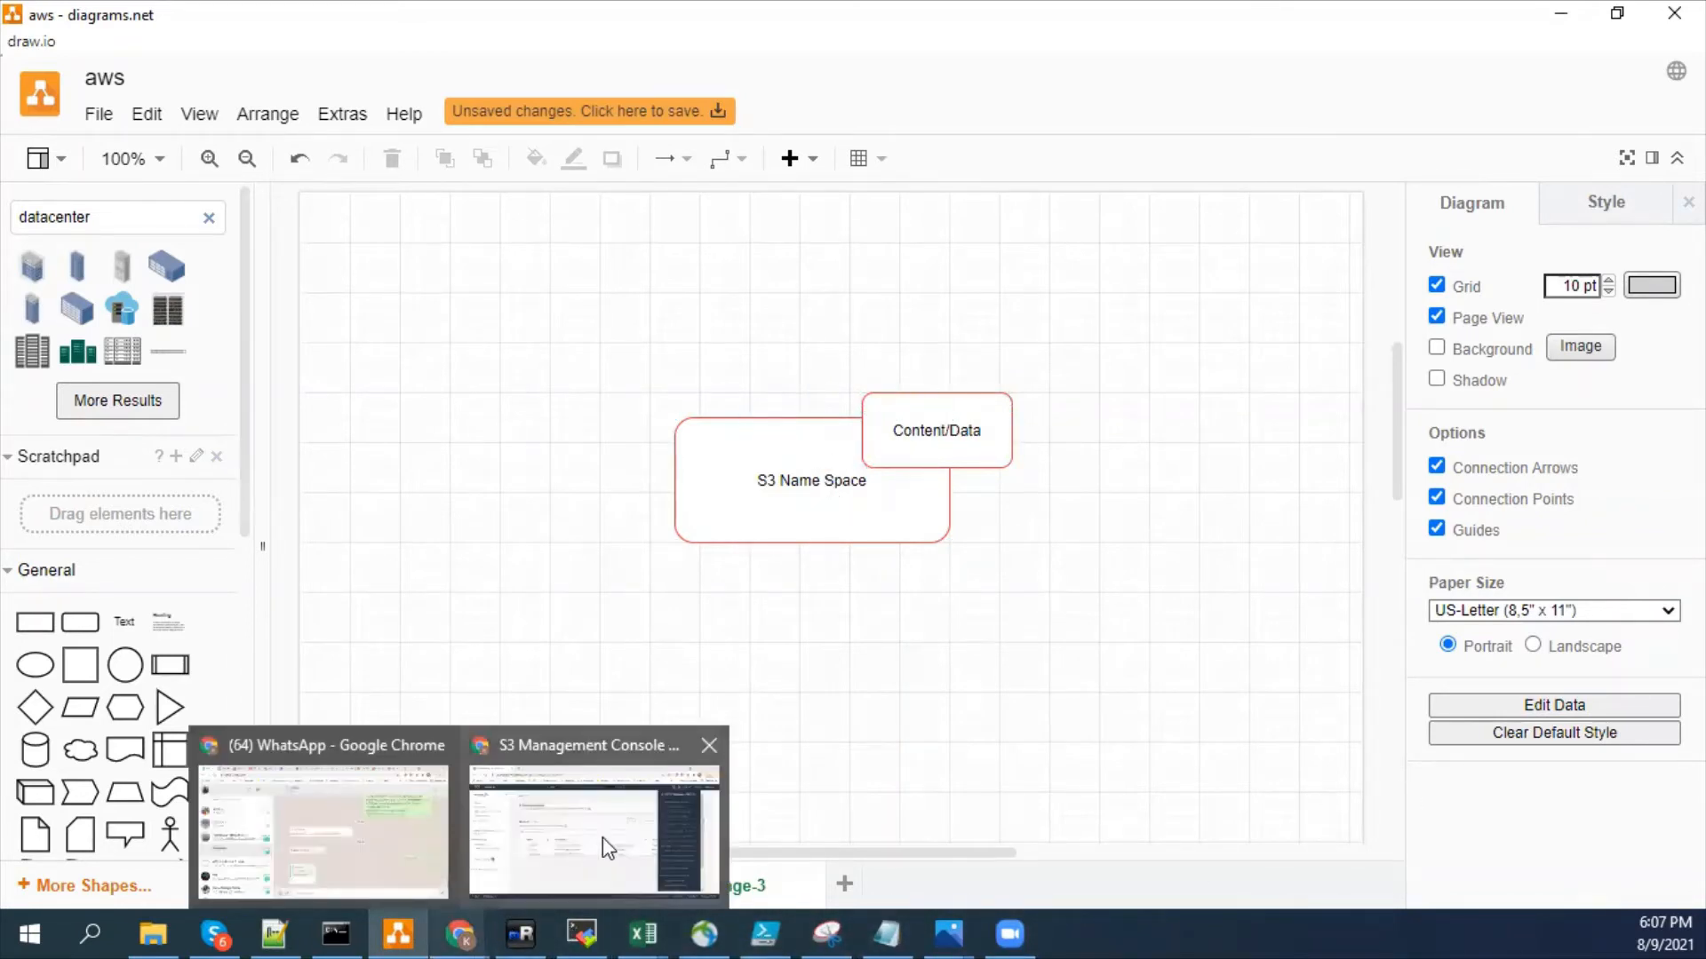
{"action": "left_click", "coordinate": [603, 836]}
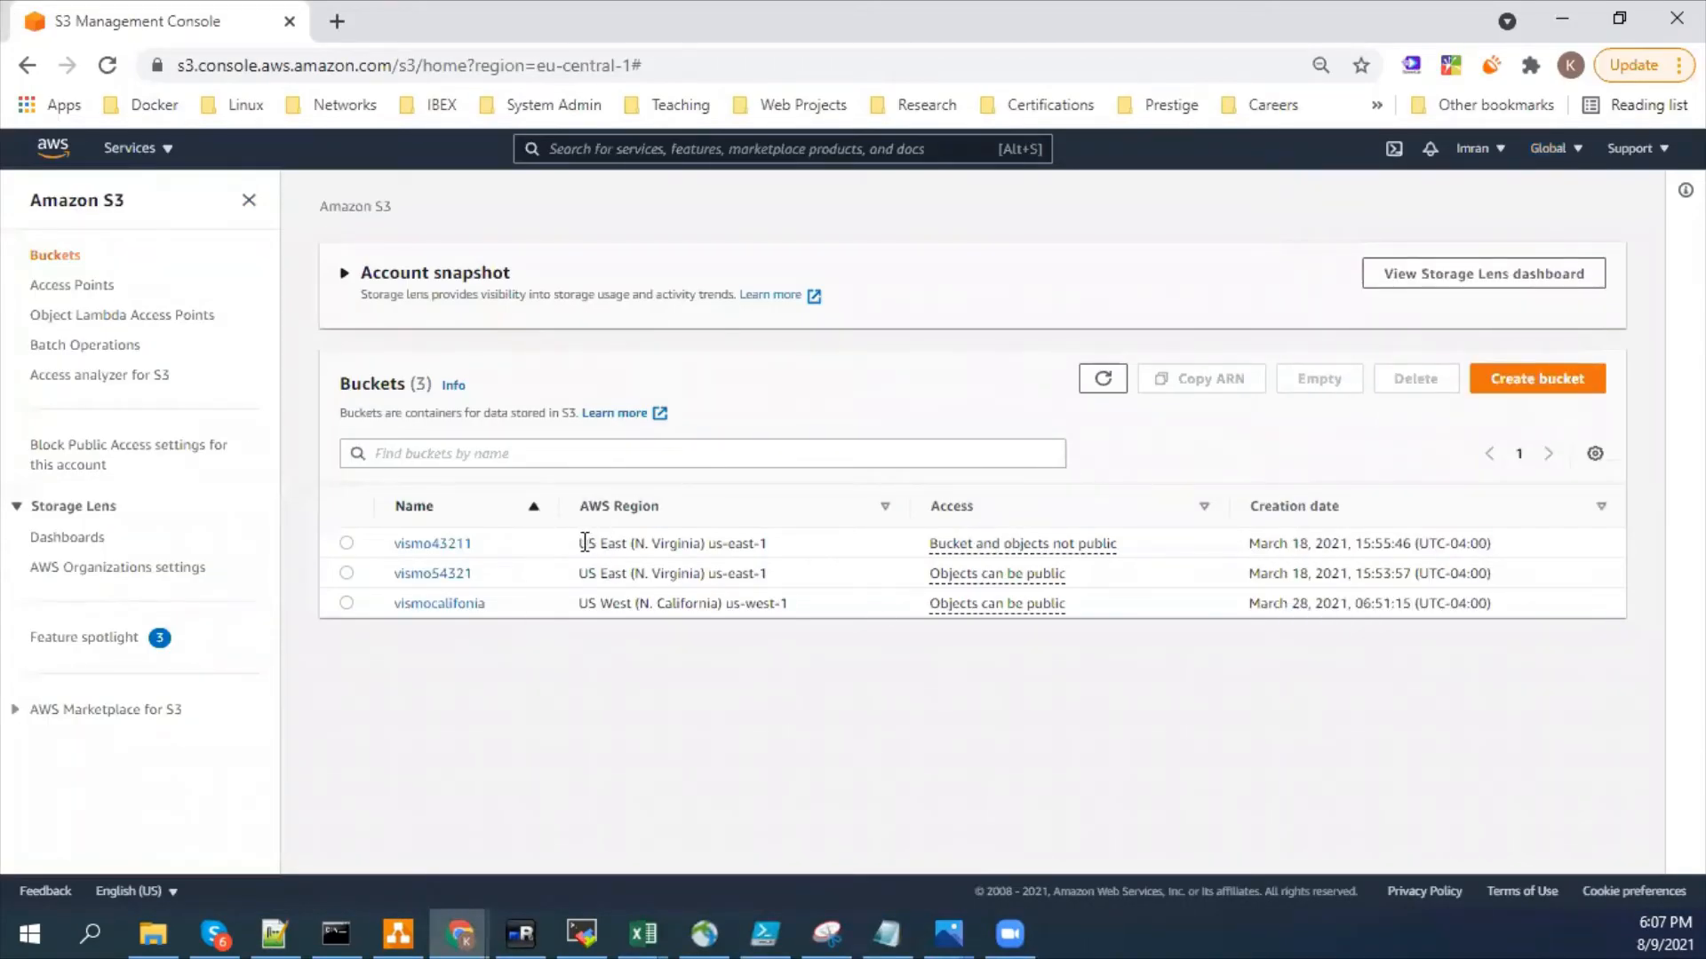
{"action": "left_click_drag", "start_coordinate": [584, 543], "coordinate": [791, 566]}
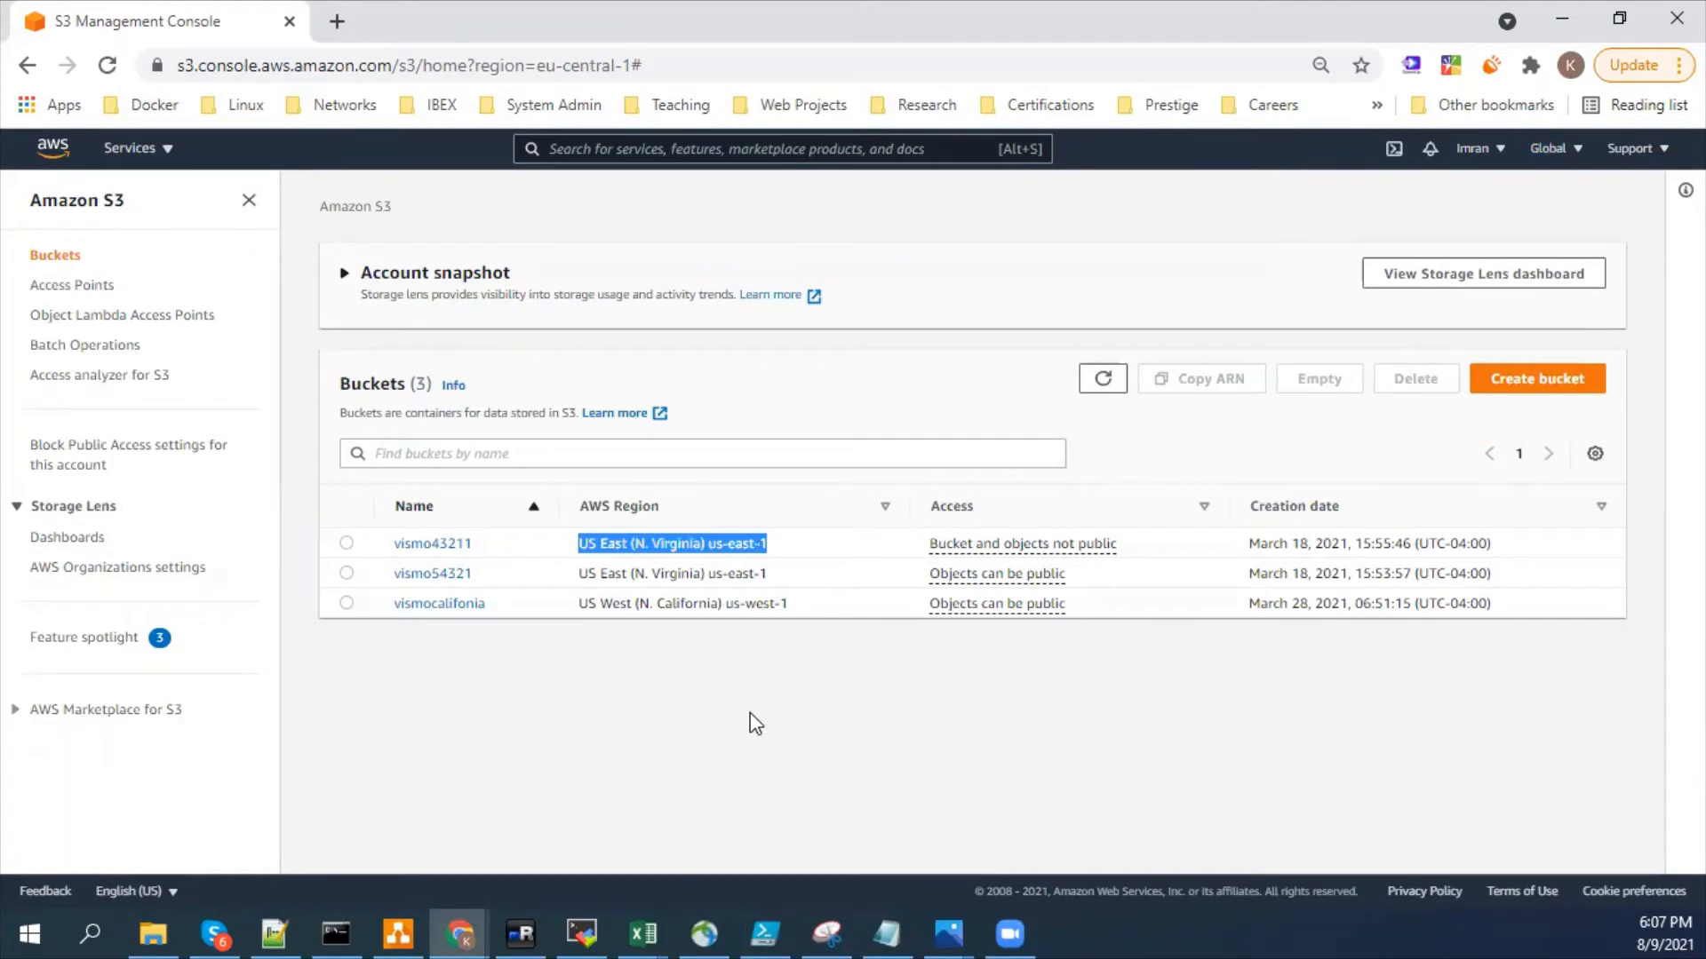
{"action": "left_click_drag", "start_coordinate": [599, 603], "coordinate": [692, 605]}
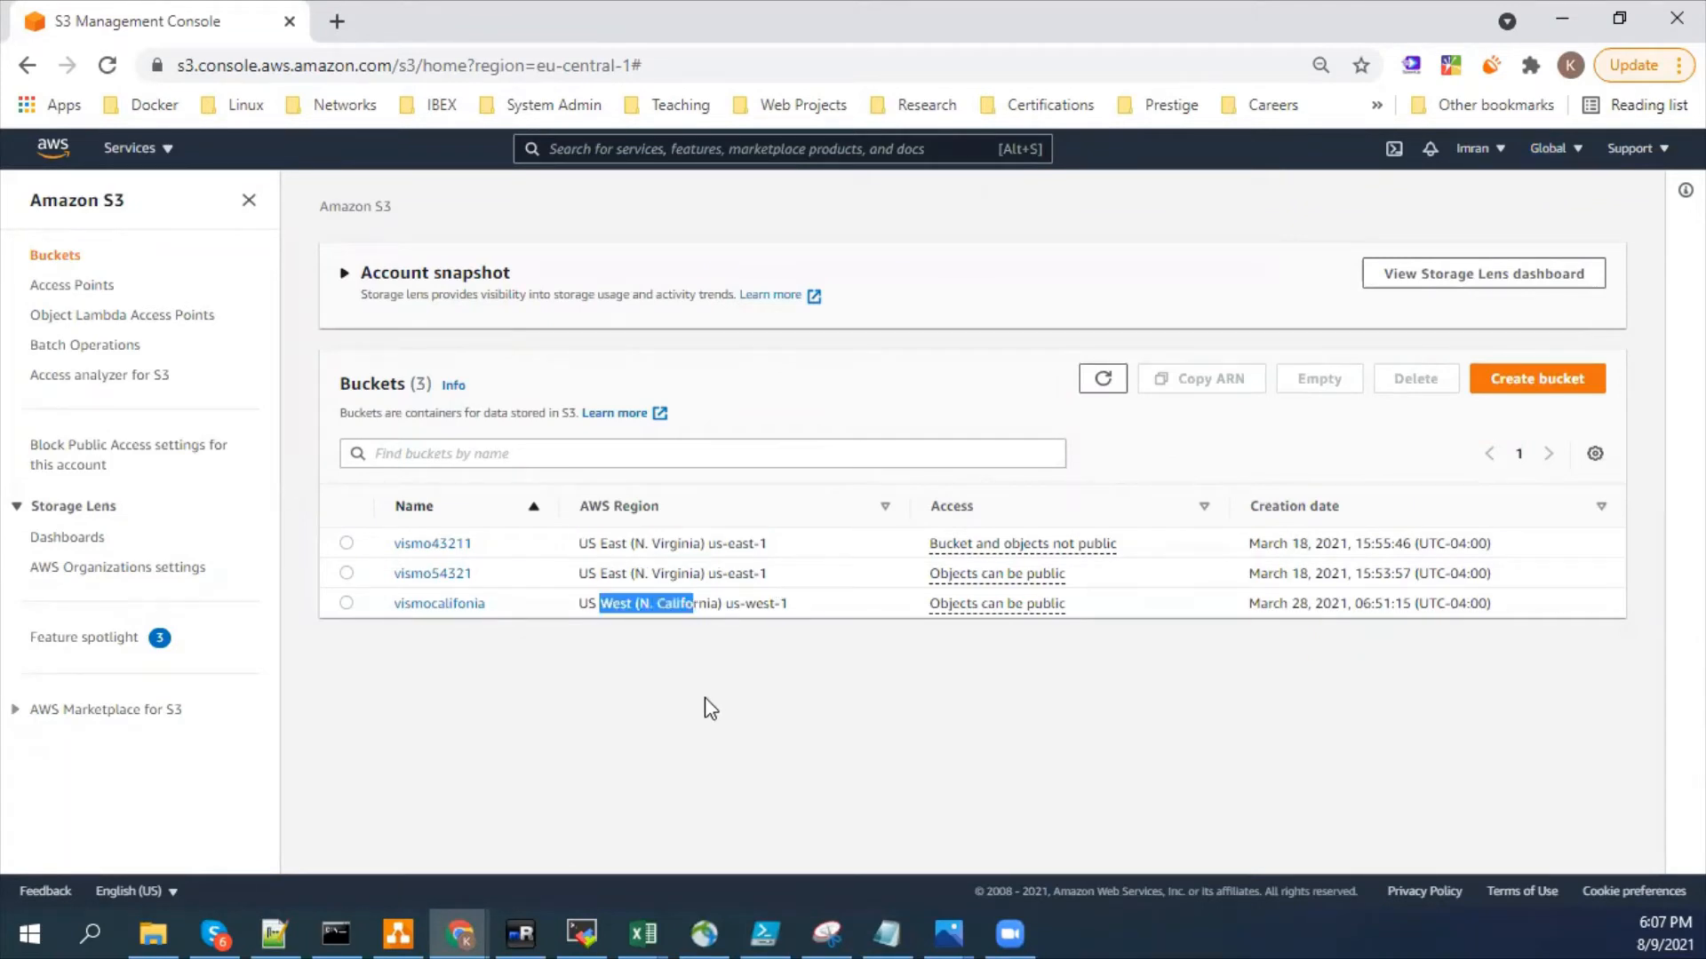
{"action": "left_click", "coordinate": [702, 707]}
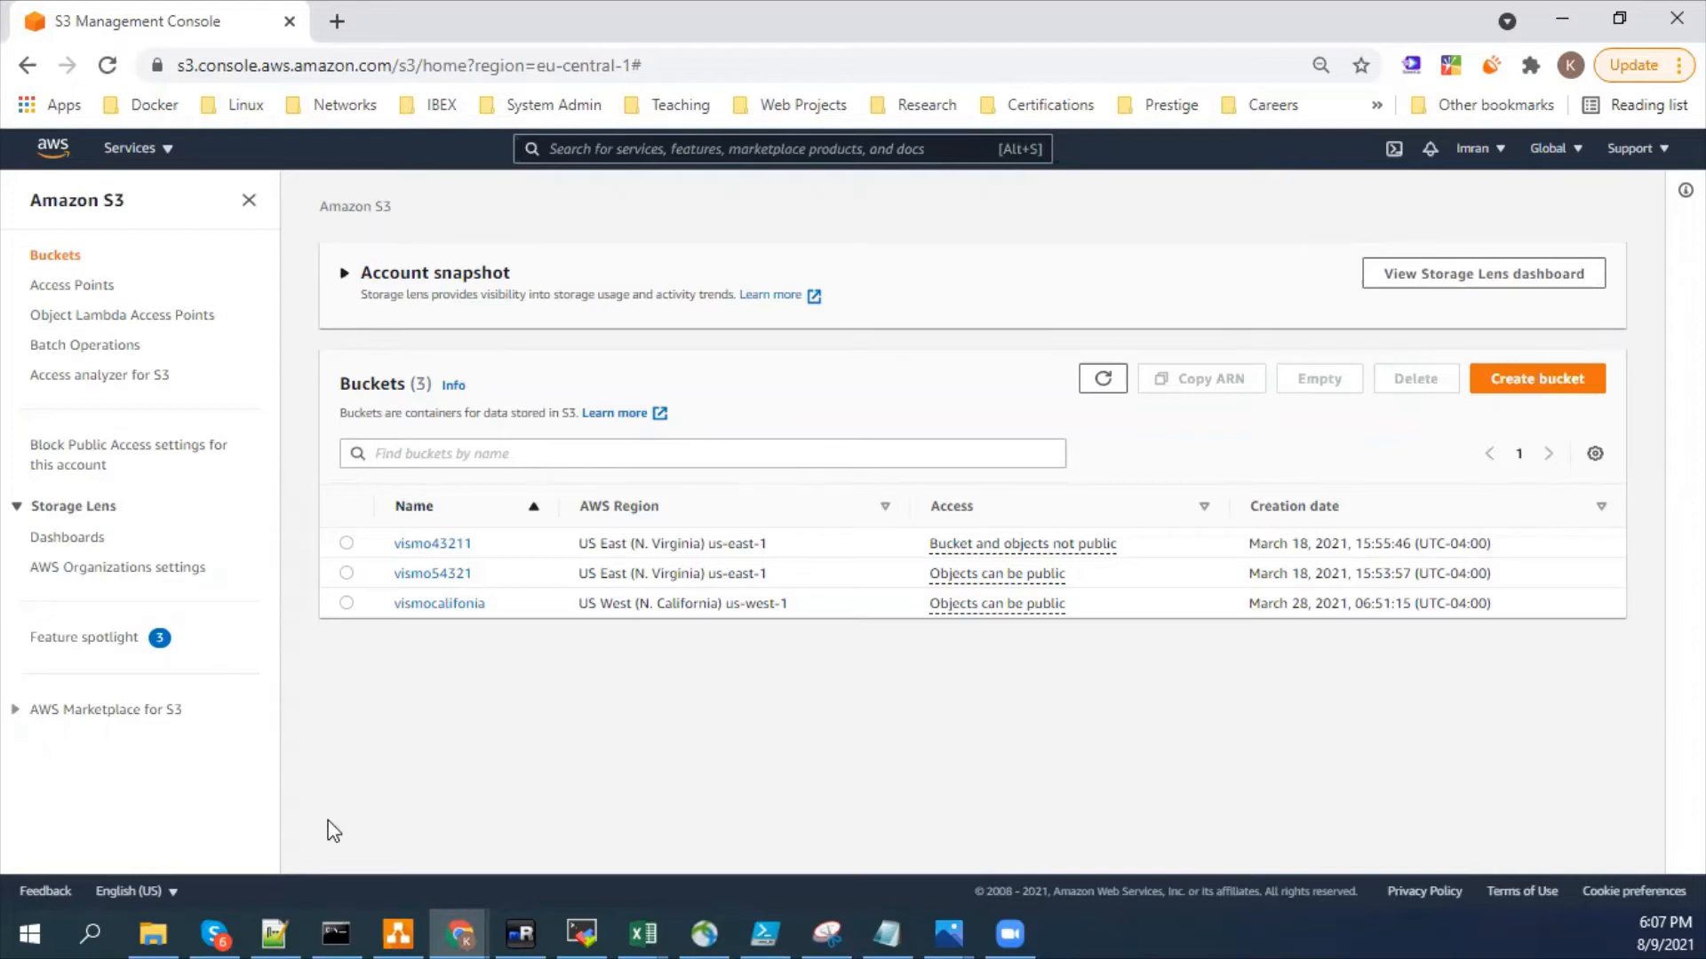
{"action": "left_click_drag", "start_coordinate": [489, 547], "coordinate": [308, 701]}
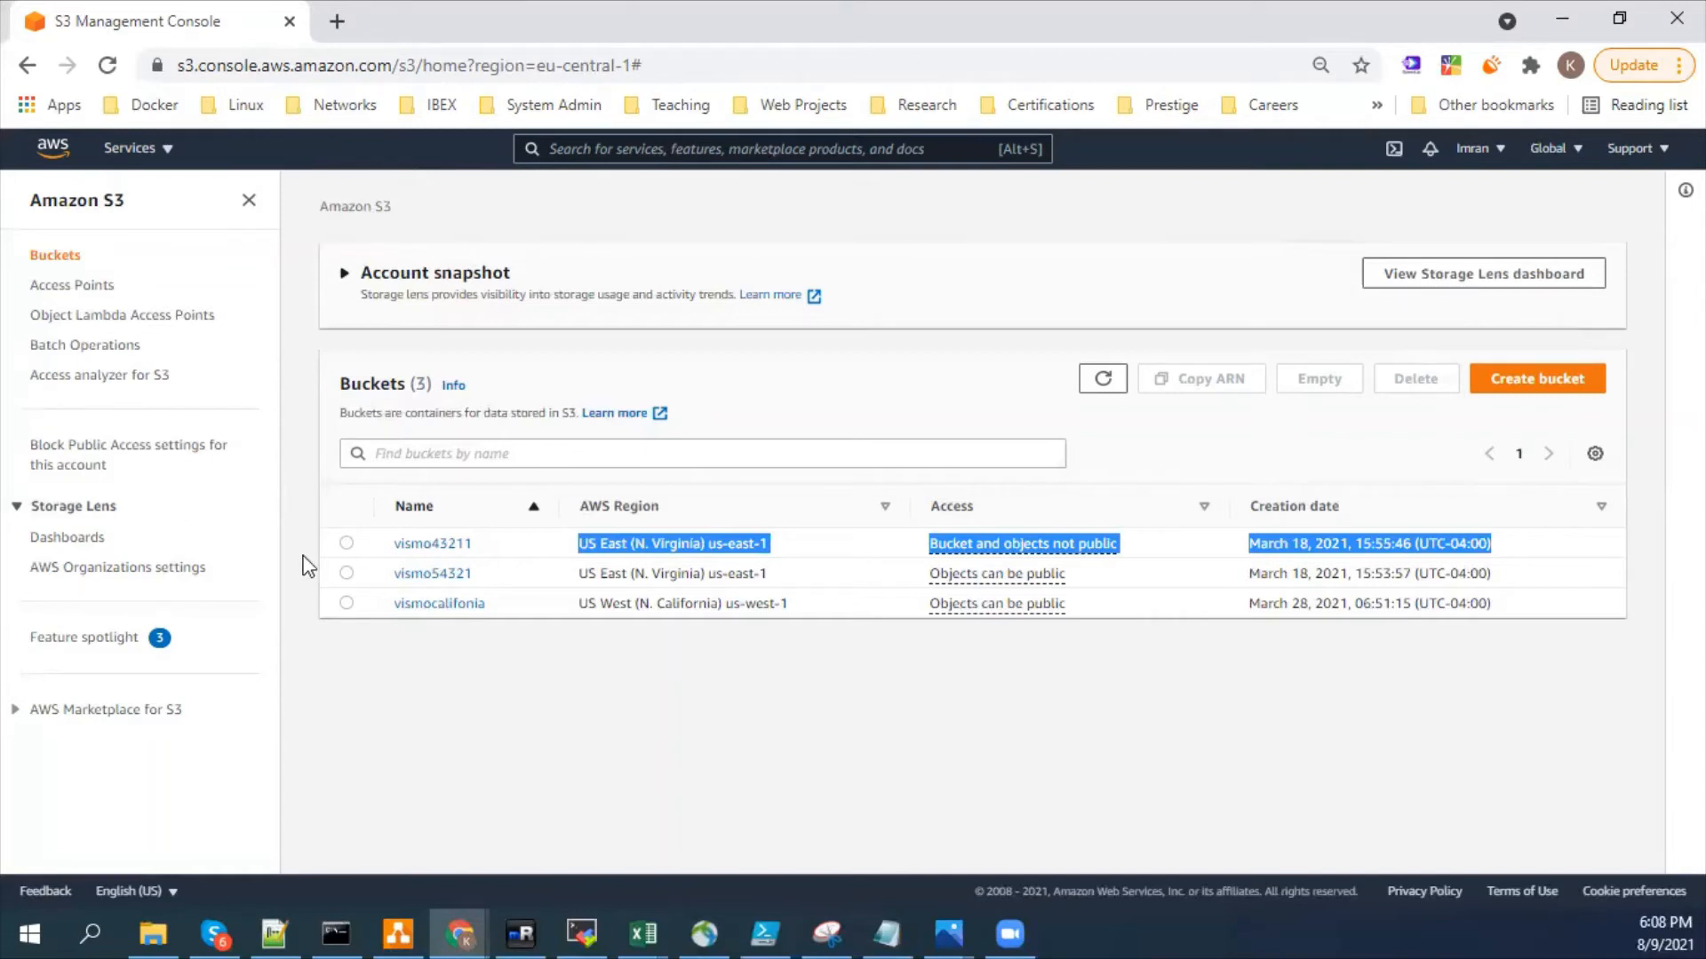
{"action": "left_click_drag", "start_coordinate": [317, 338], "coordinate": [487, 643]}
{"action": "left_click", "coordinate": [503, 593]}
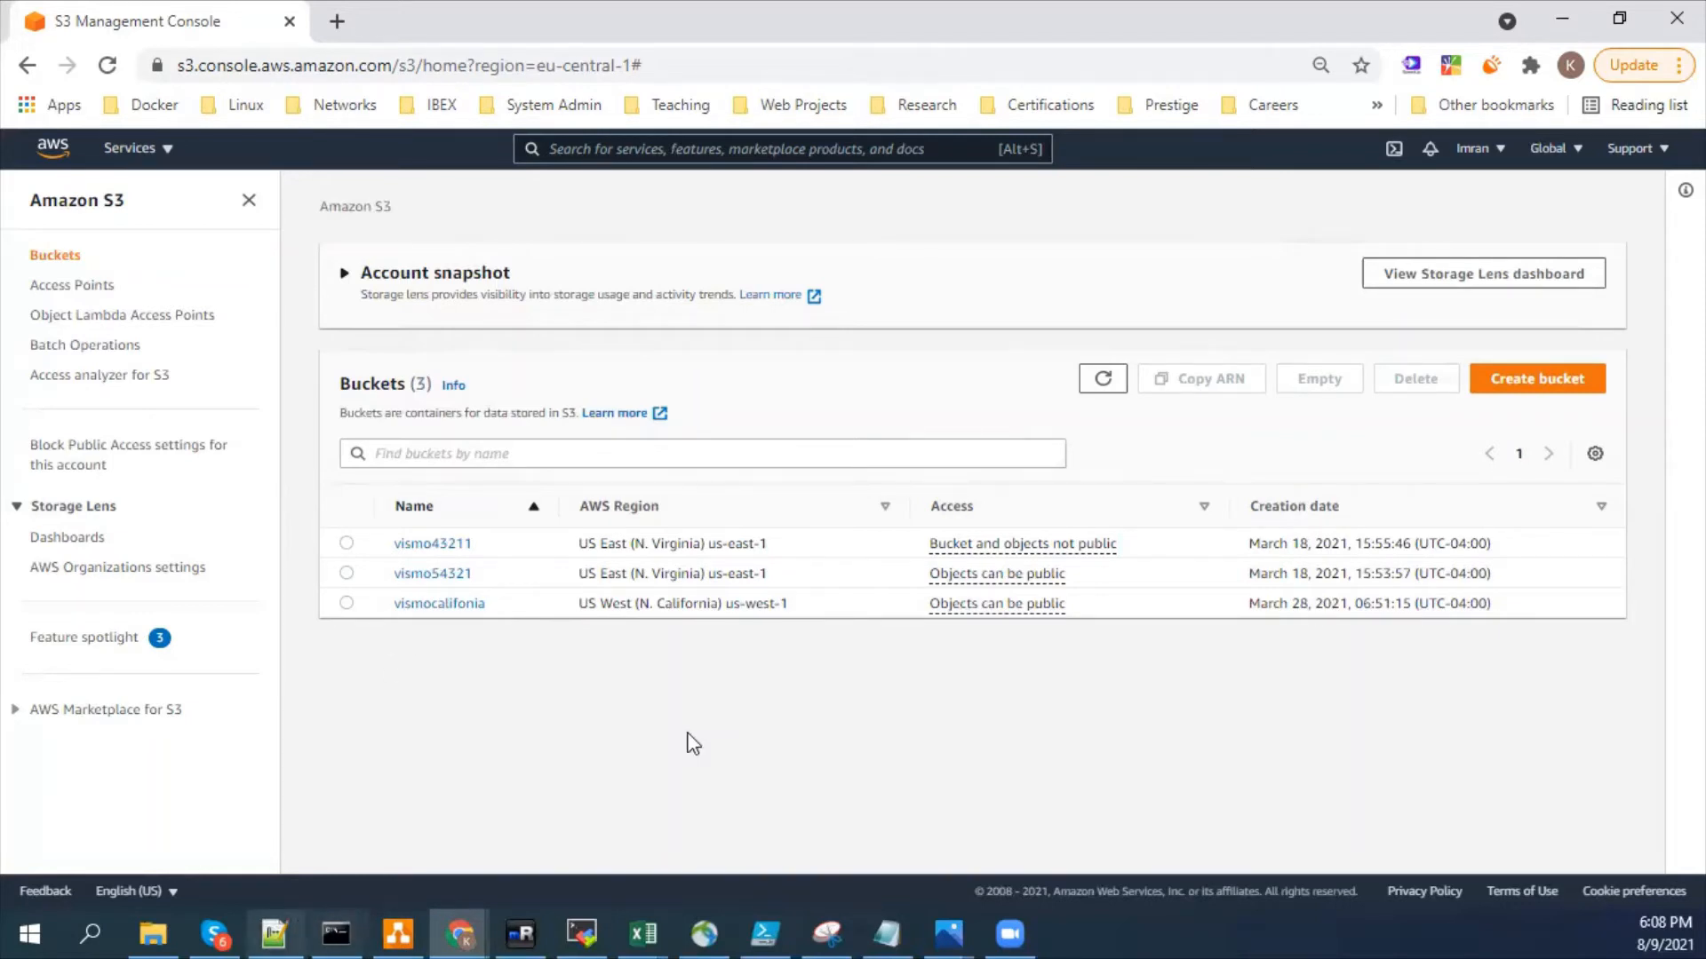
{"action": "left_click_drag", "start_coordinate": [779, 540], "coordinate": [579, 558]}
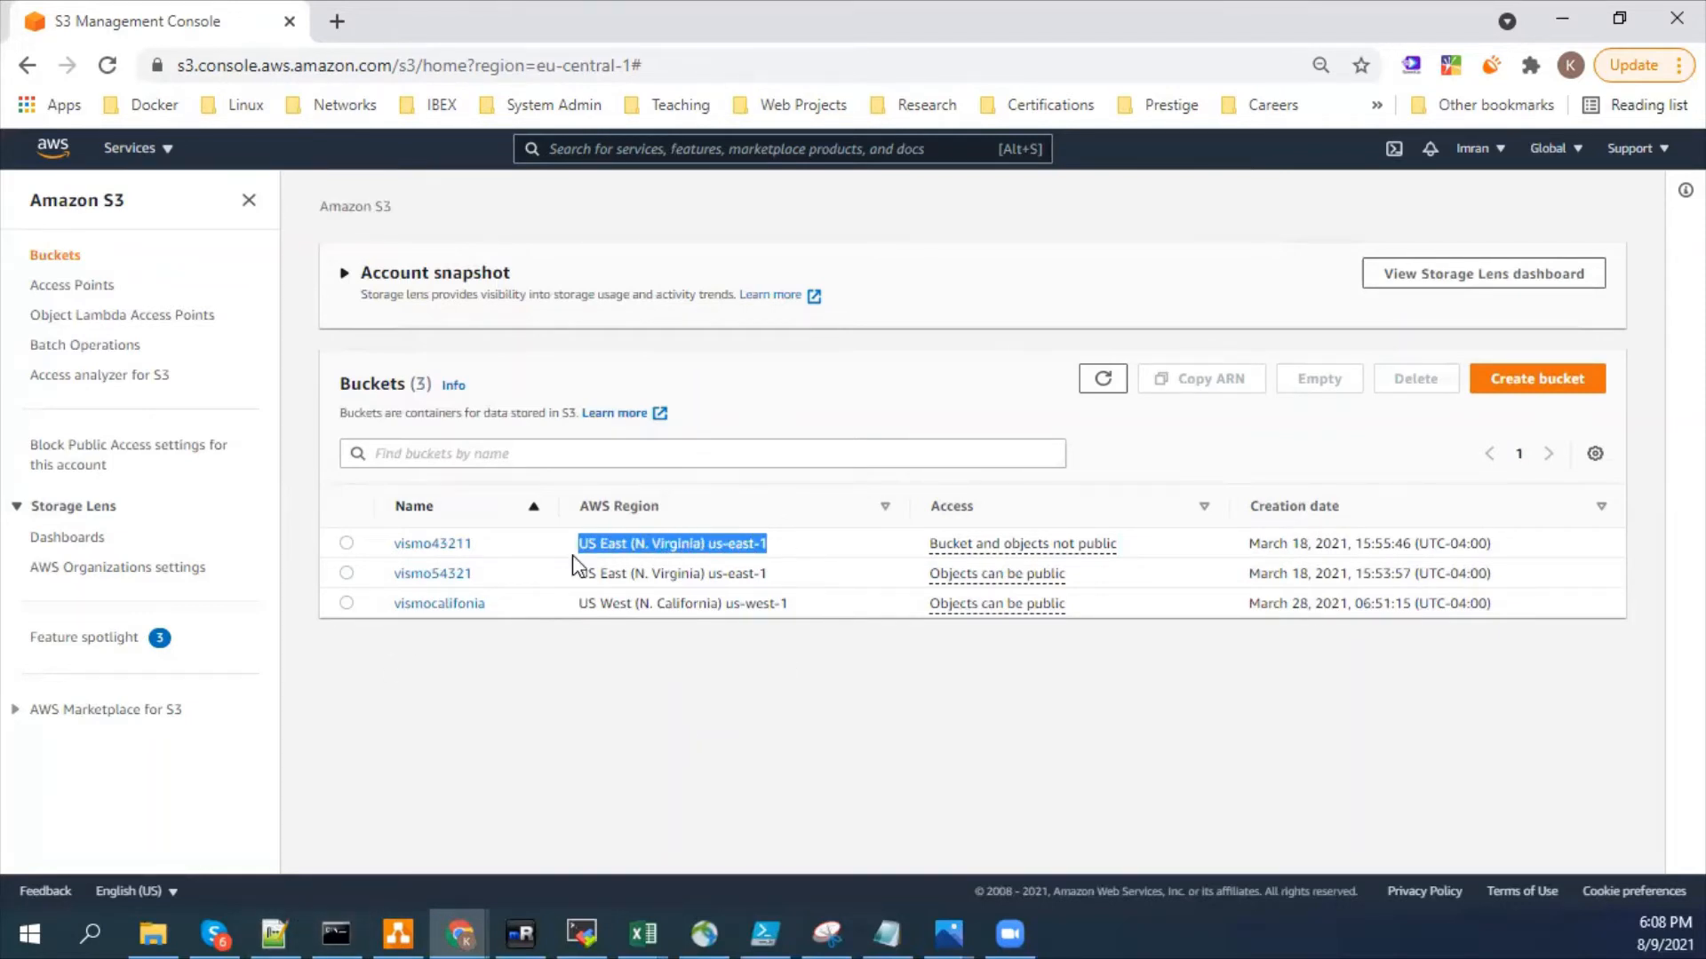
{"action": "left_click", "coordinate": [611, 737]}
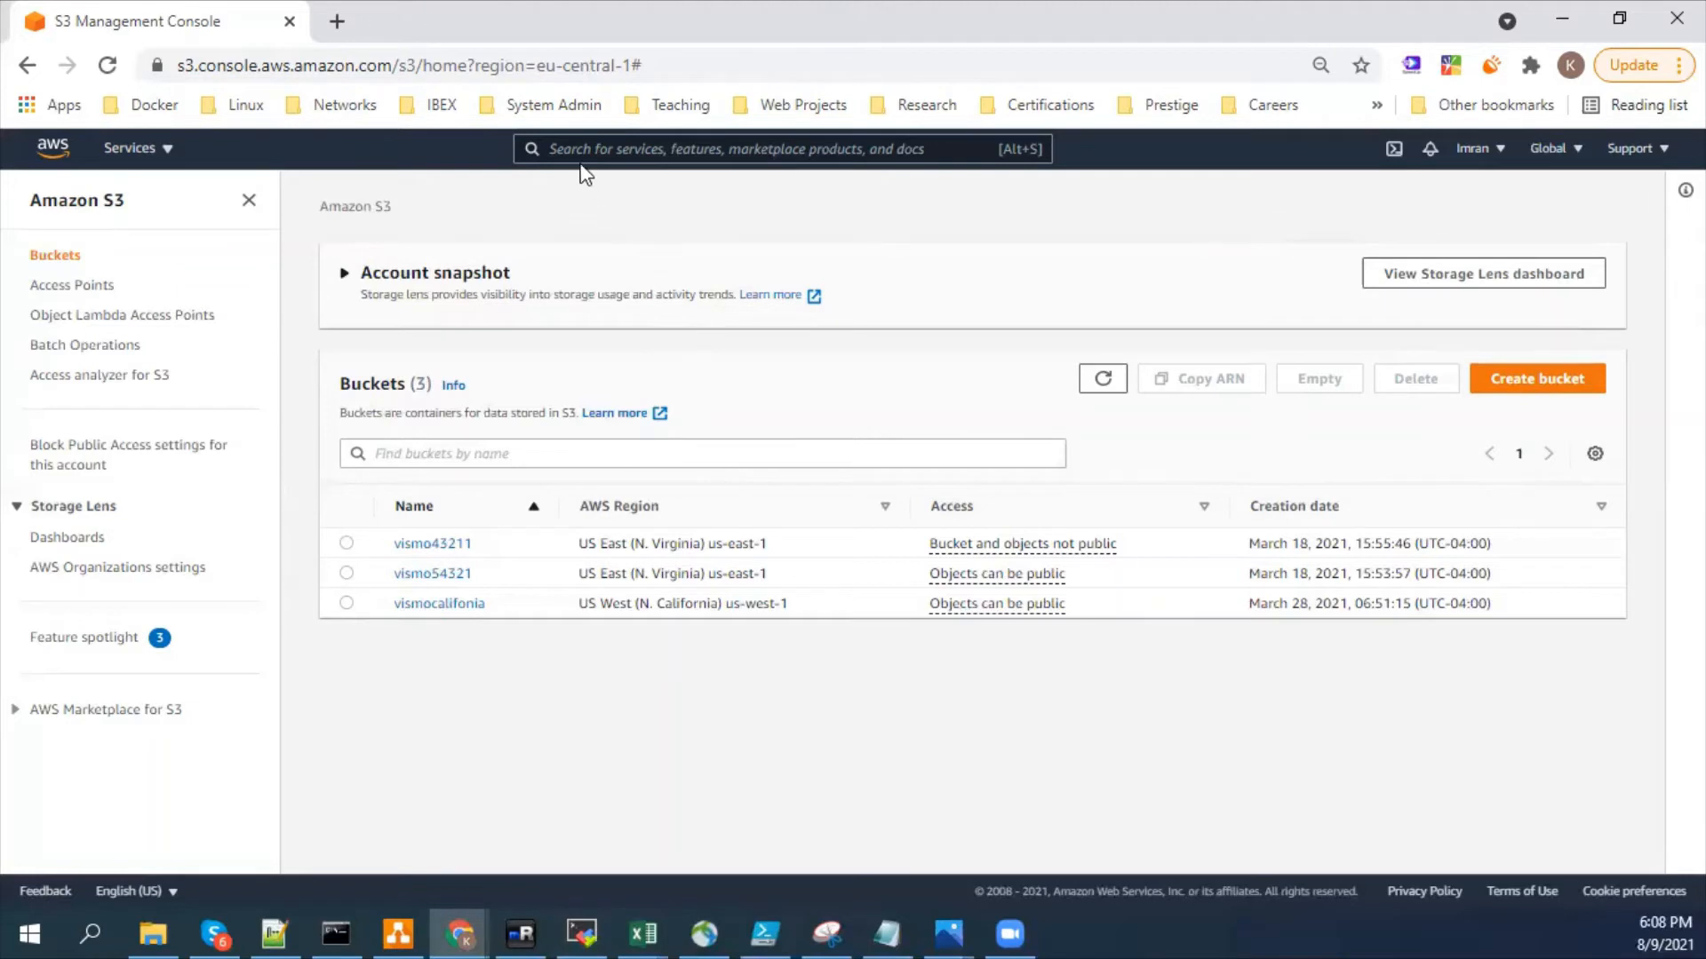
- Search the services for "iam", open IAM and look through its region selection list
{"action": "type", "text": "iam"}
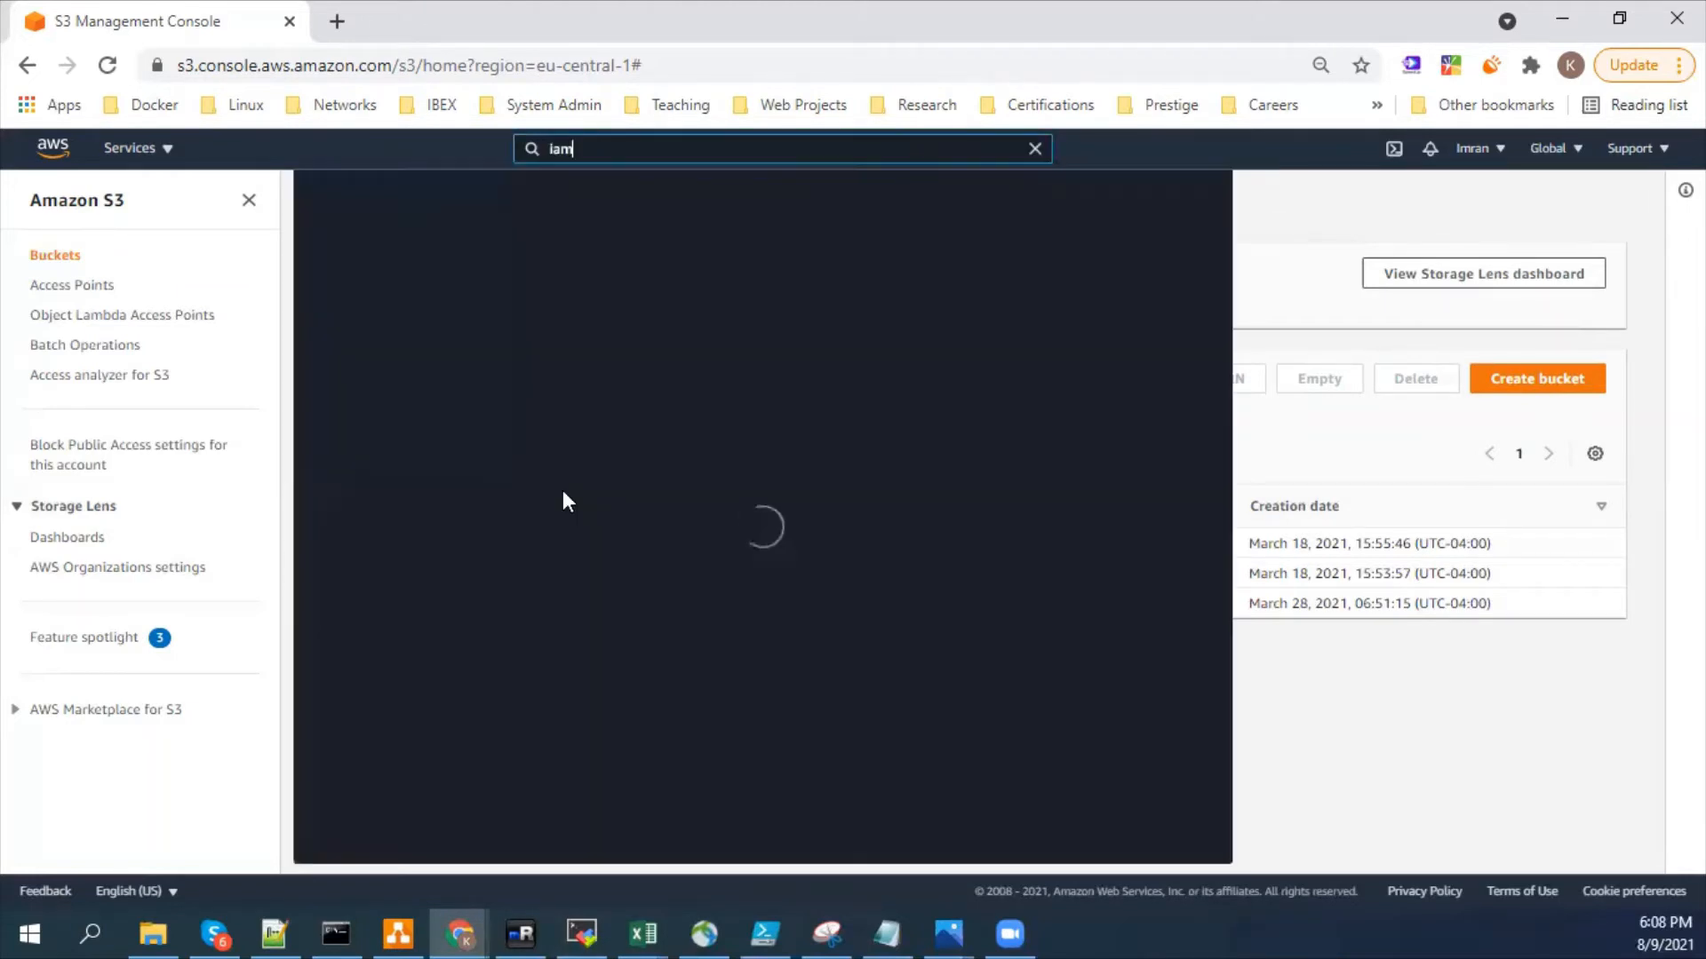
{"action": "left_click", "coordinate": [624, 318]}
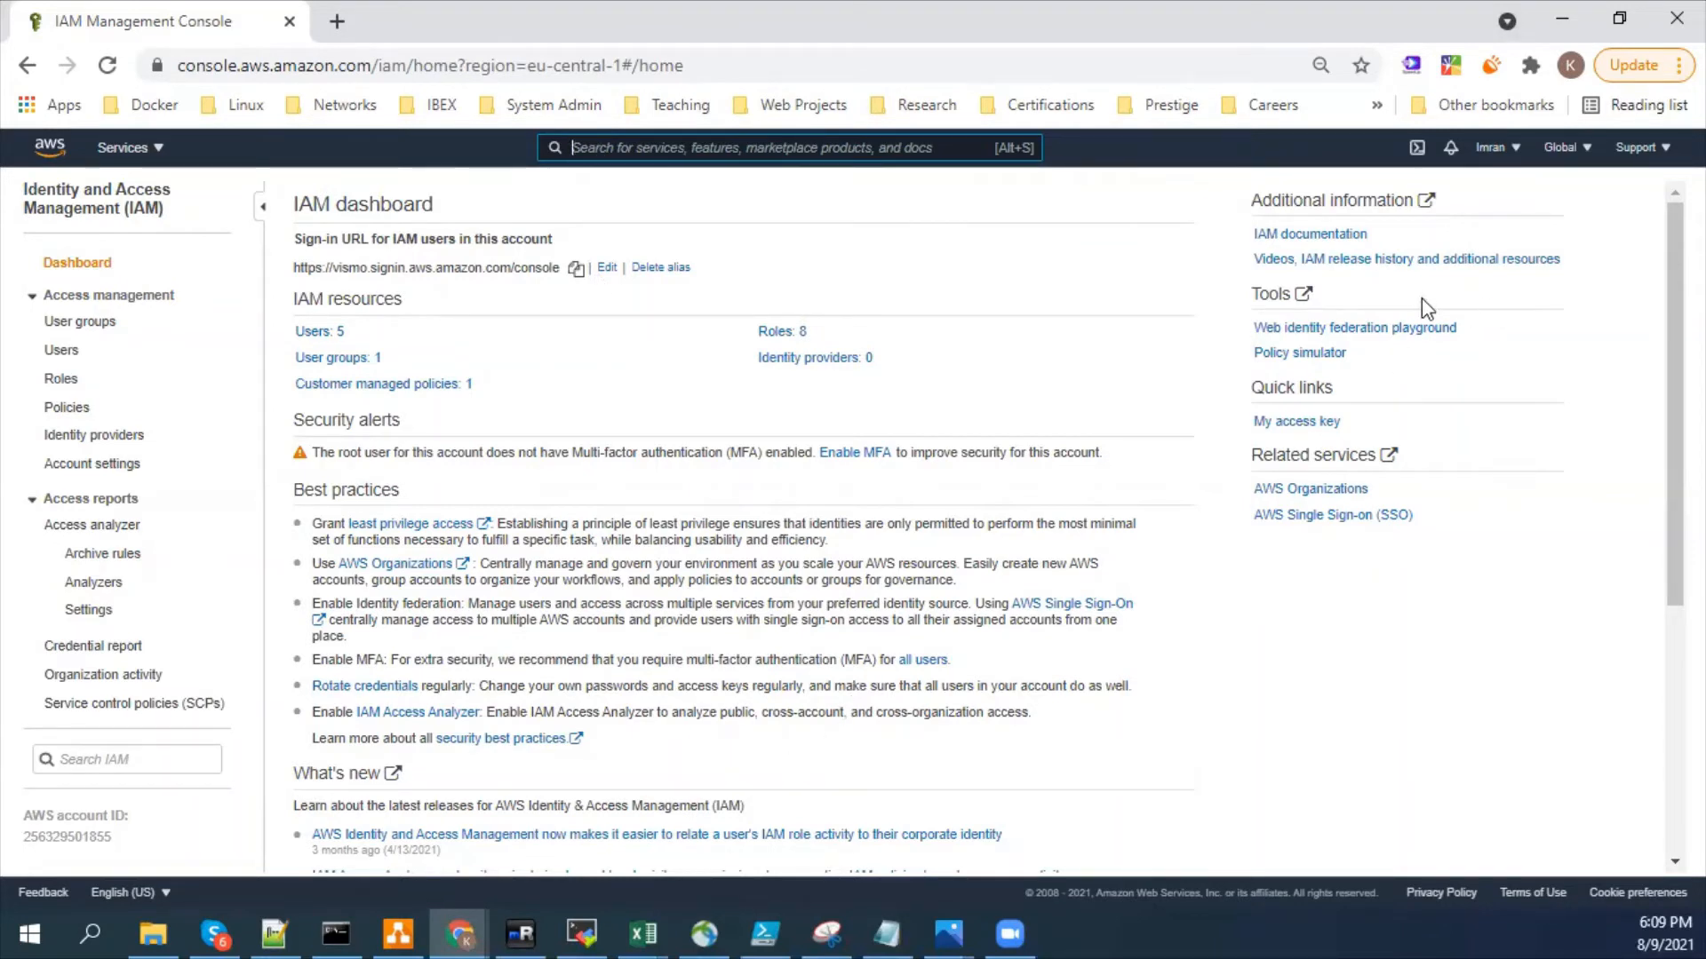
{"action": "left_click", "coordinate": [1563, 148]}
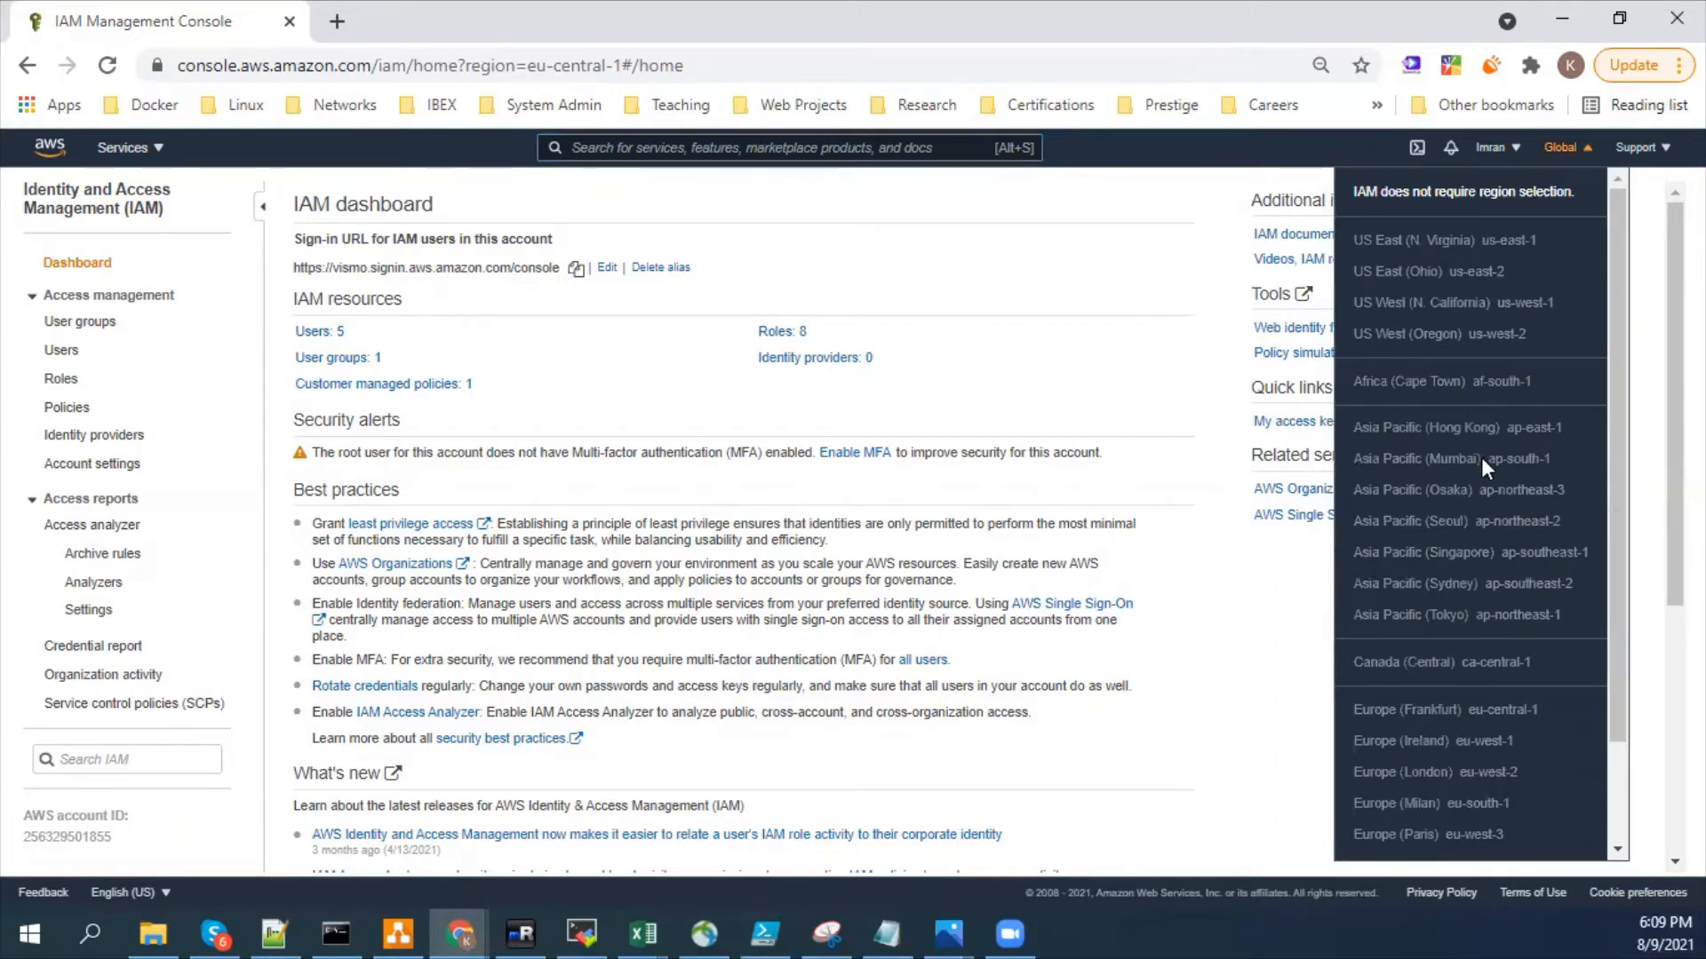
{"action": "scroll", "coordinate": [1501, 568], "scroll_direction": "down", "scroll_amount": 2}
{"action": "scroll", "coordinate": [1513, 572], "scroll_direction": "up", "scroll_amount": 2}
- Search the services for "dynam", open DynamoDB and look through the regions it can be used in
{"action": "left_click", "coordinate": [729, 148]}
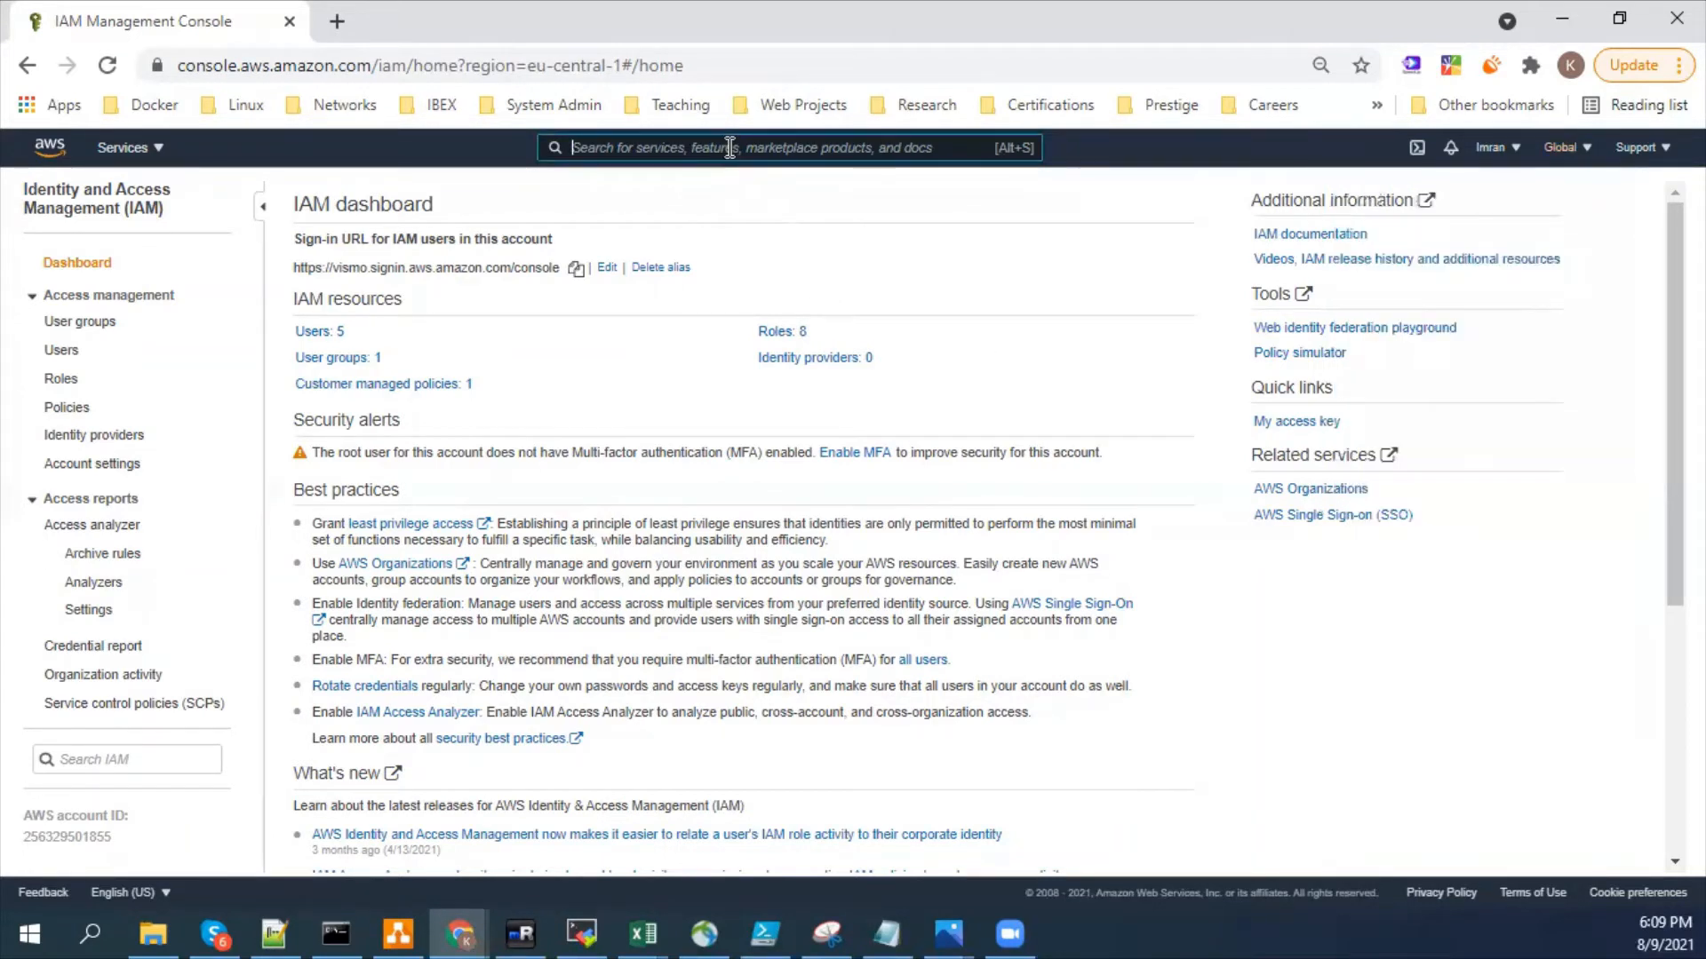
{"action": "type", "text": "dynam"}
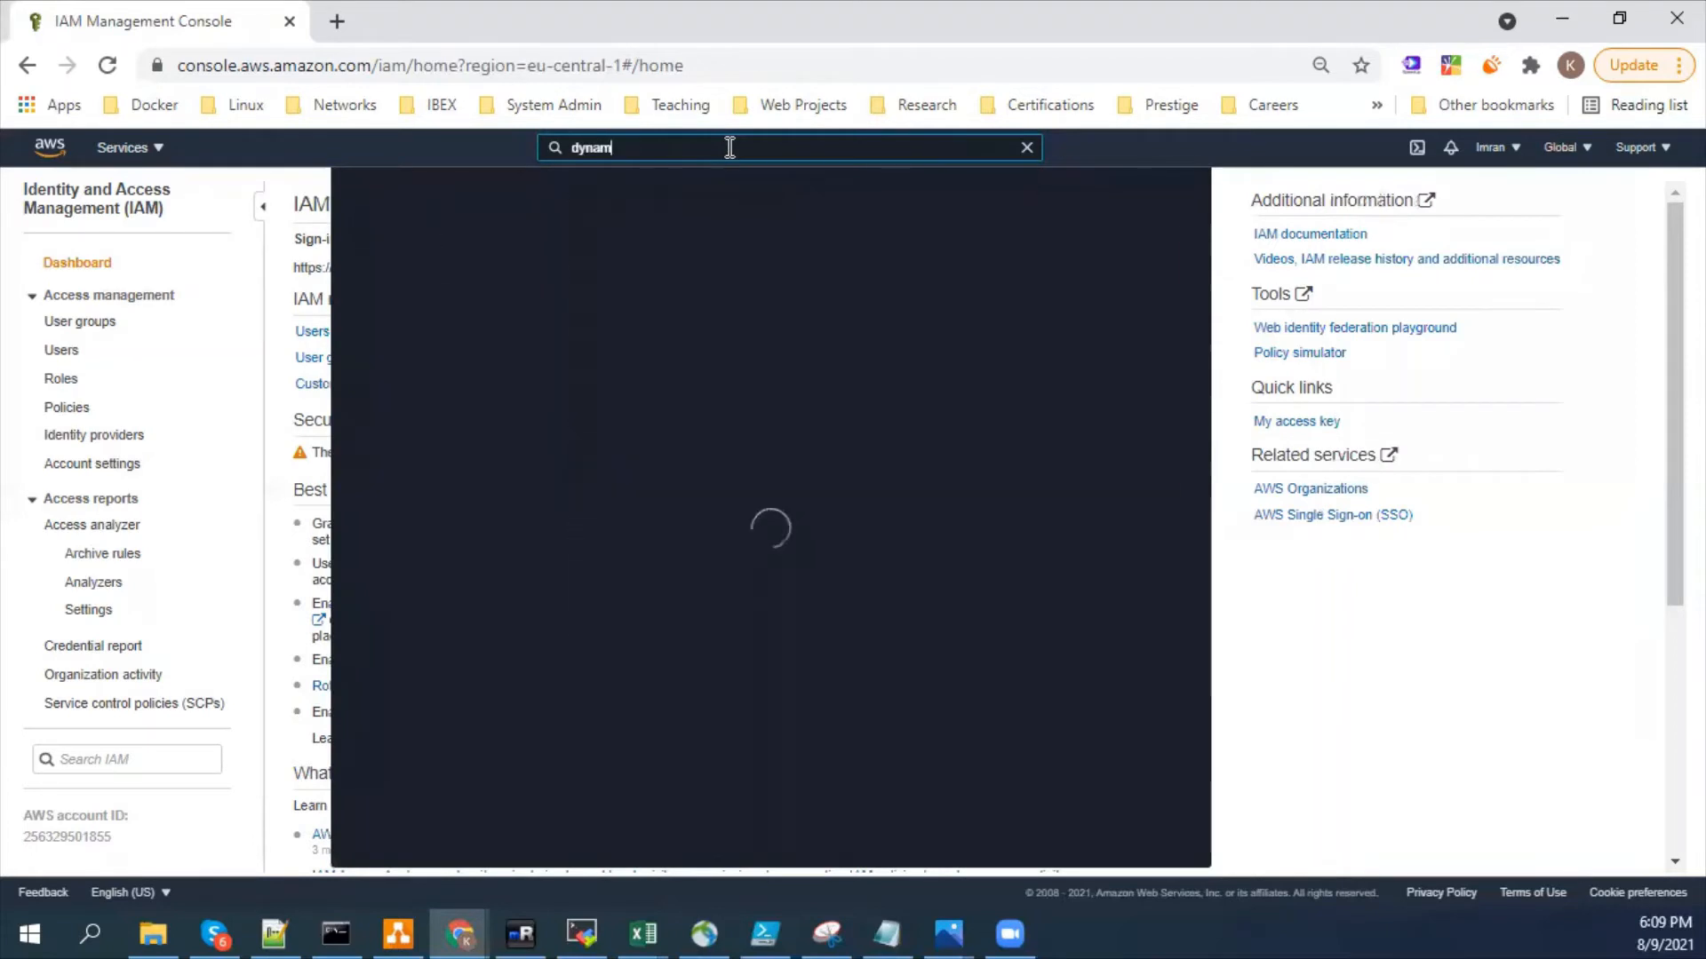
{"action": "left_click", "coordinate": [665, 301]}
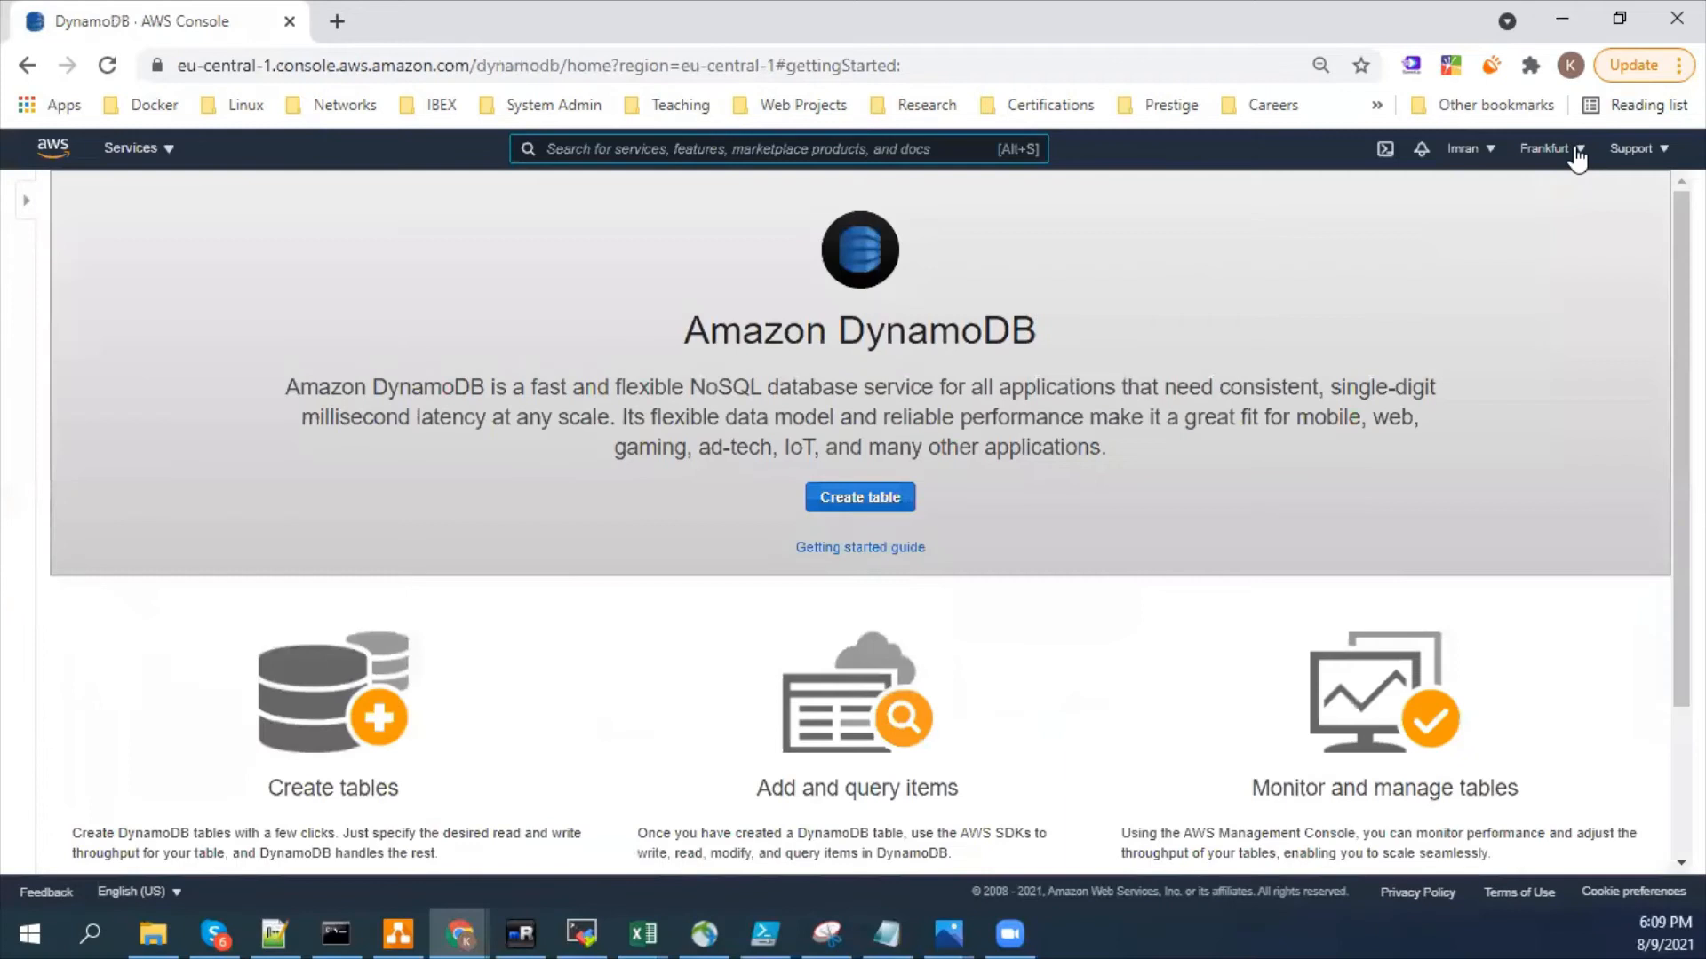
{"action": "left_click", "coordinate": [1578, 153]}
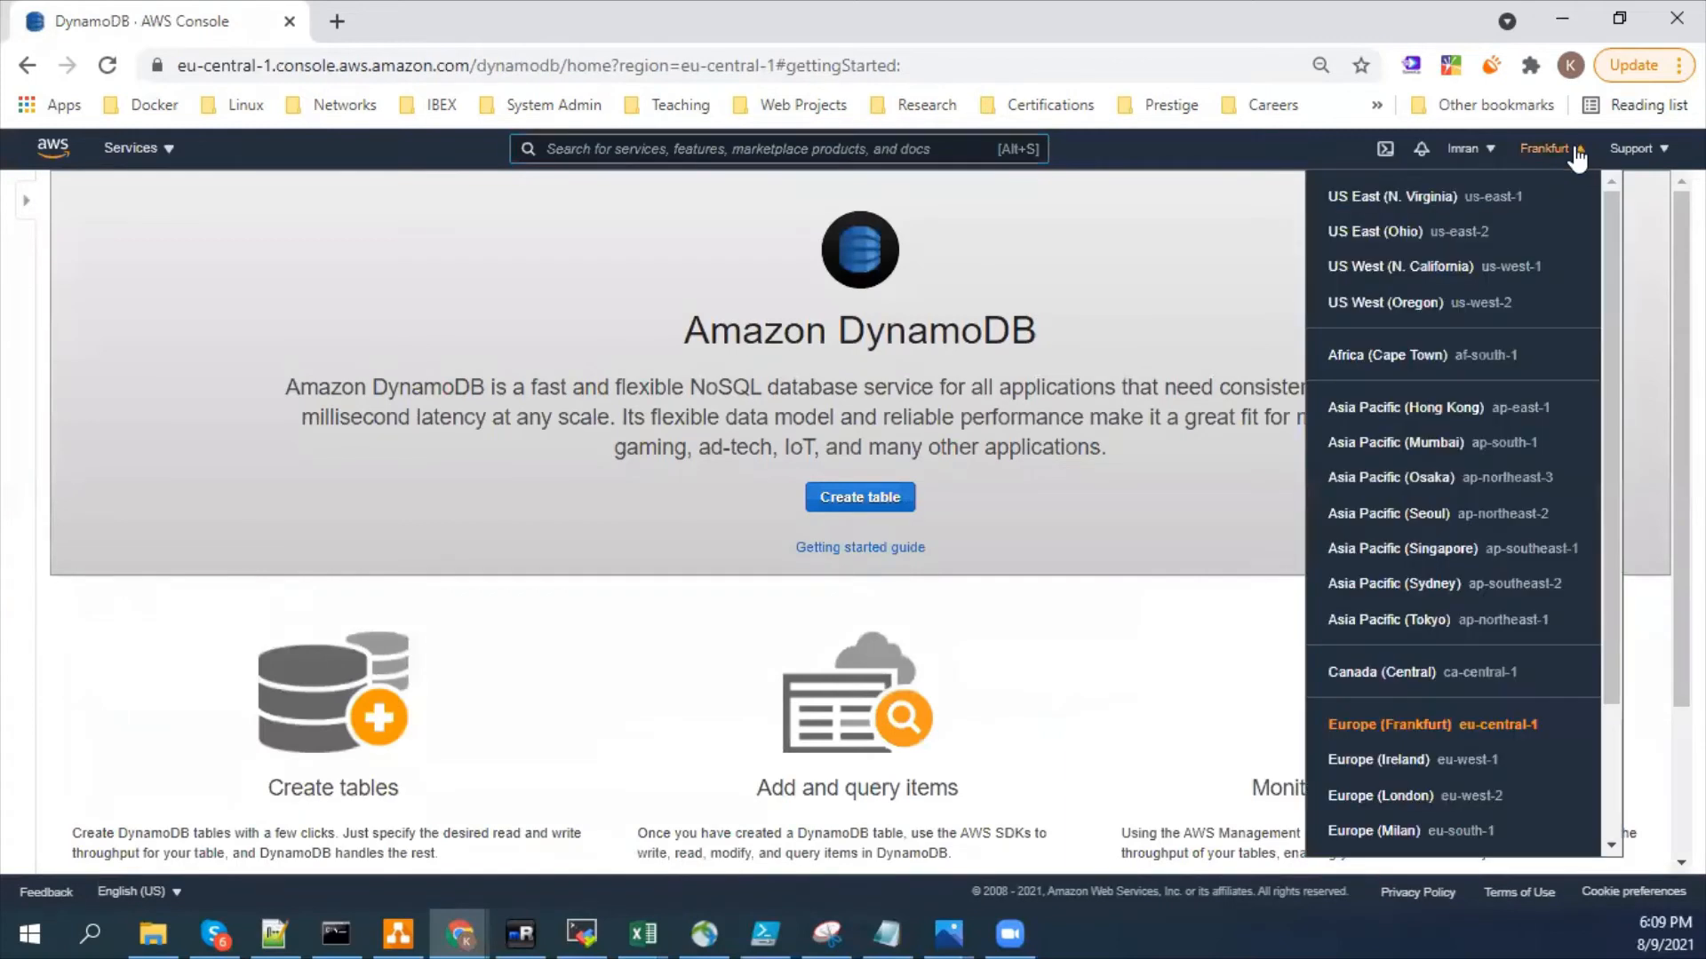
{"action": "scroll", "coordinate": [1455, 724], "scroll_direction": "down", "scroll_amount": 3}
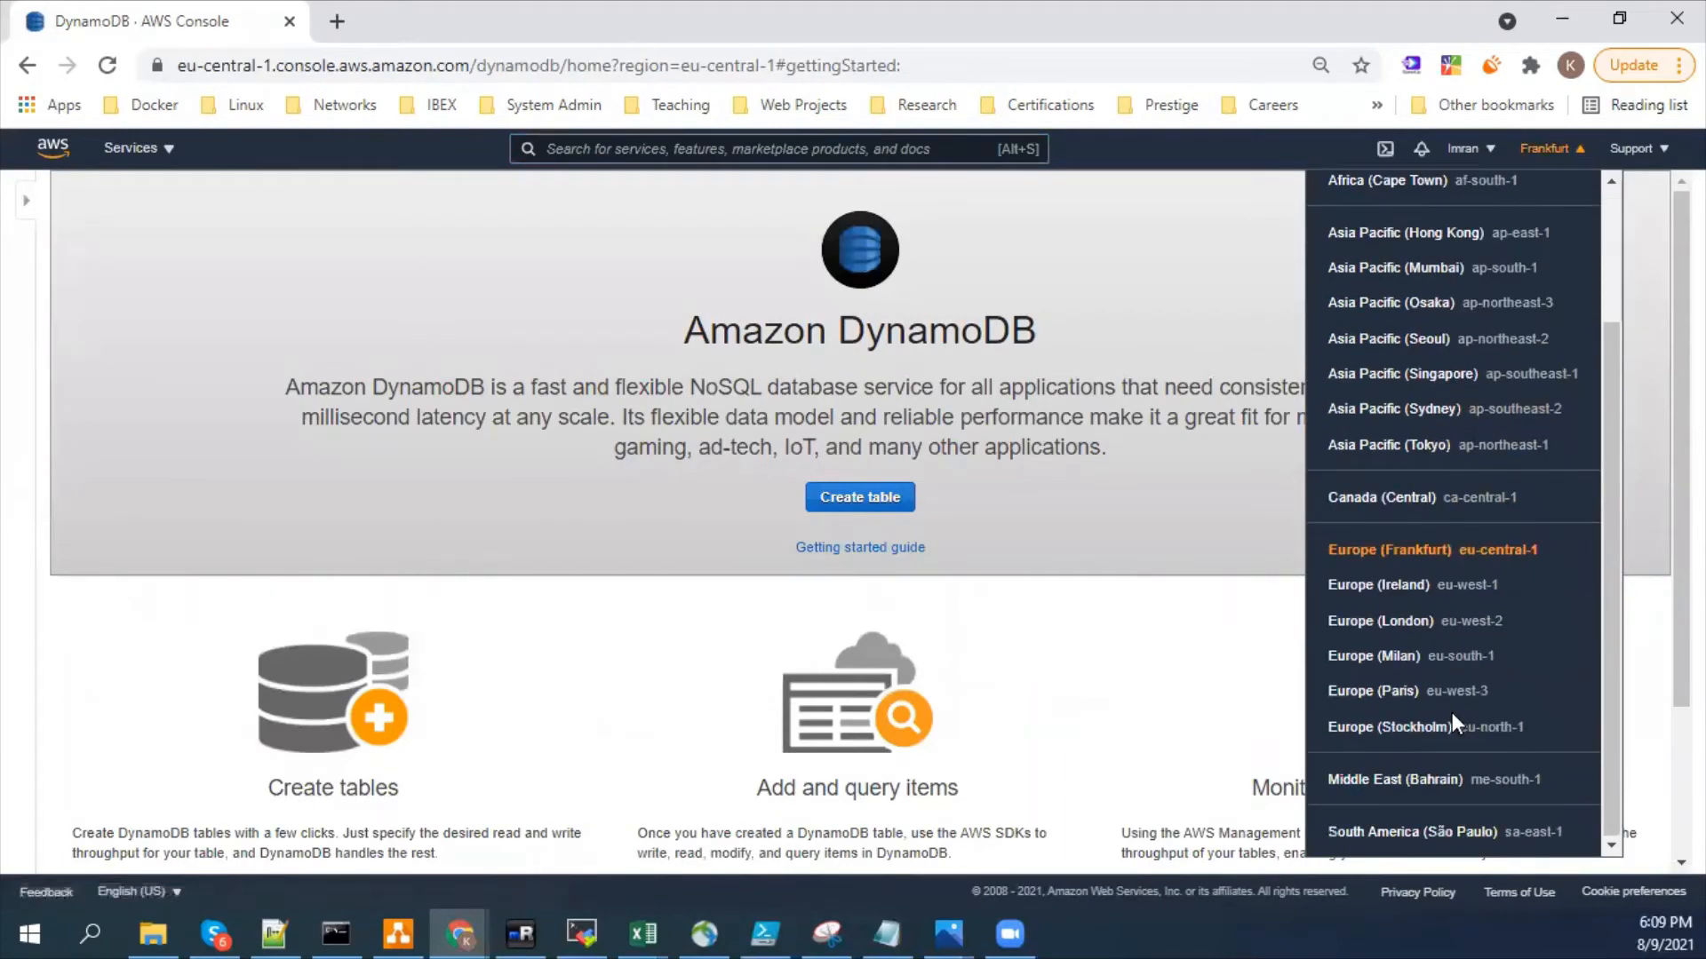
- Finish looking through DynamoDB's region list, search the services for "vpn" and open VPC
{"action": "scroll", "coordinate": [1452, 713], "scroll_direction": "up", "scroll_amount": 3}
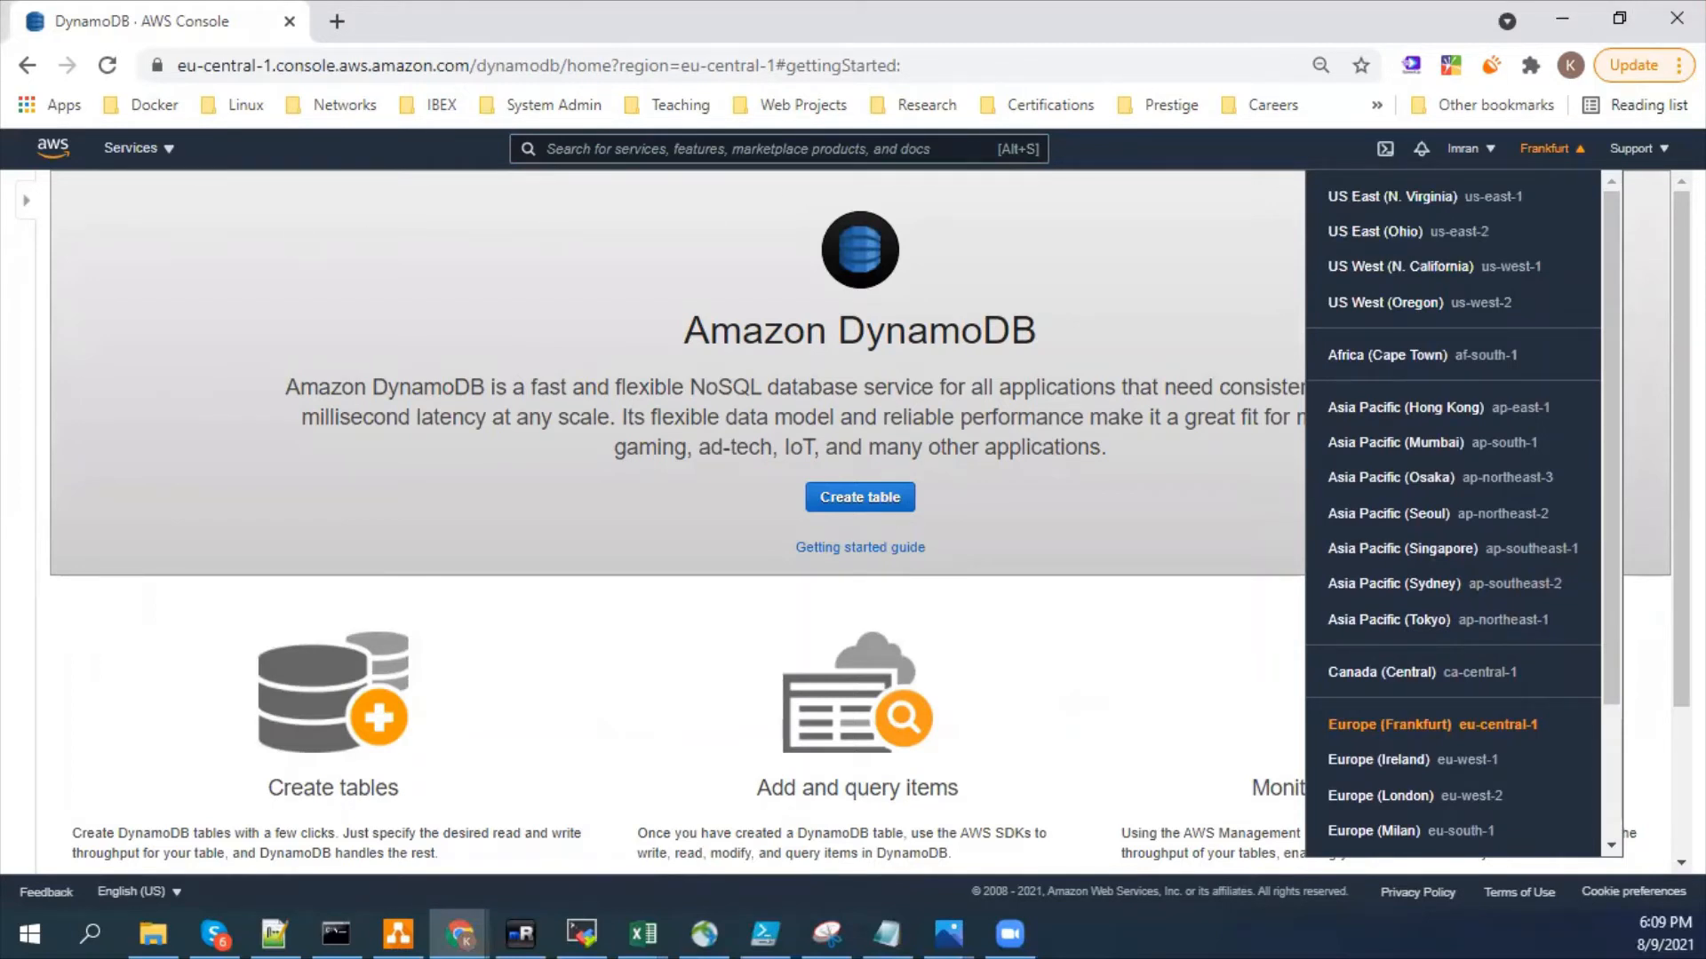
{"action": "left_click", "coordinate": [597, 466]}
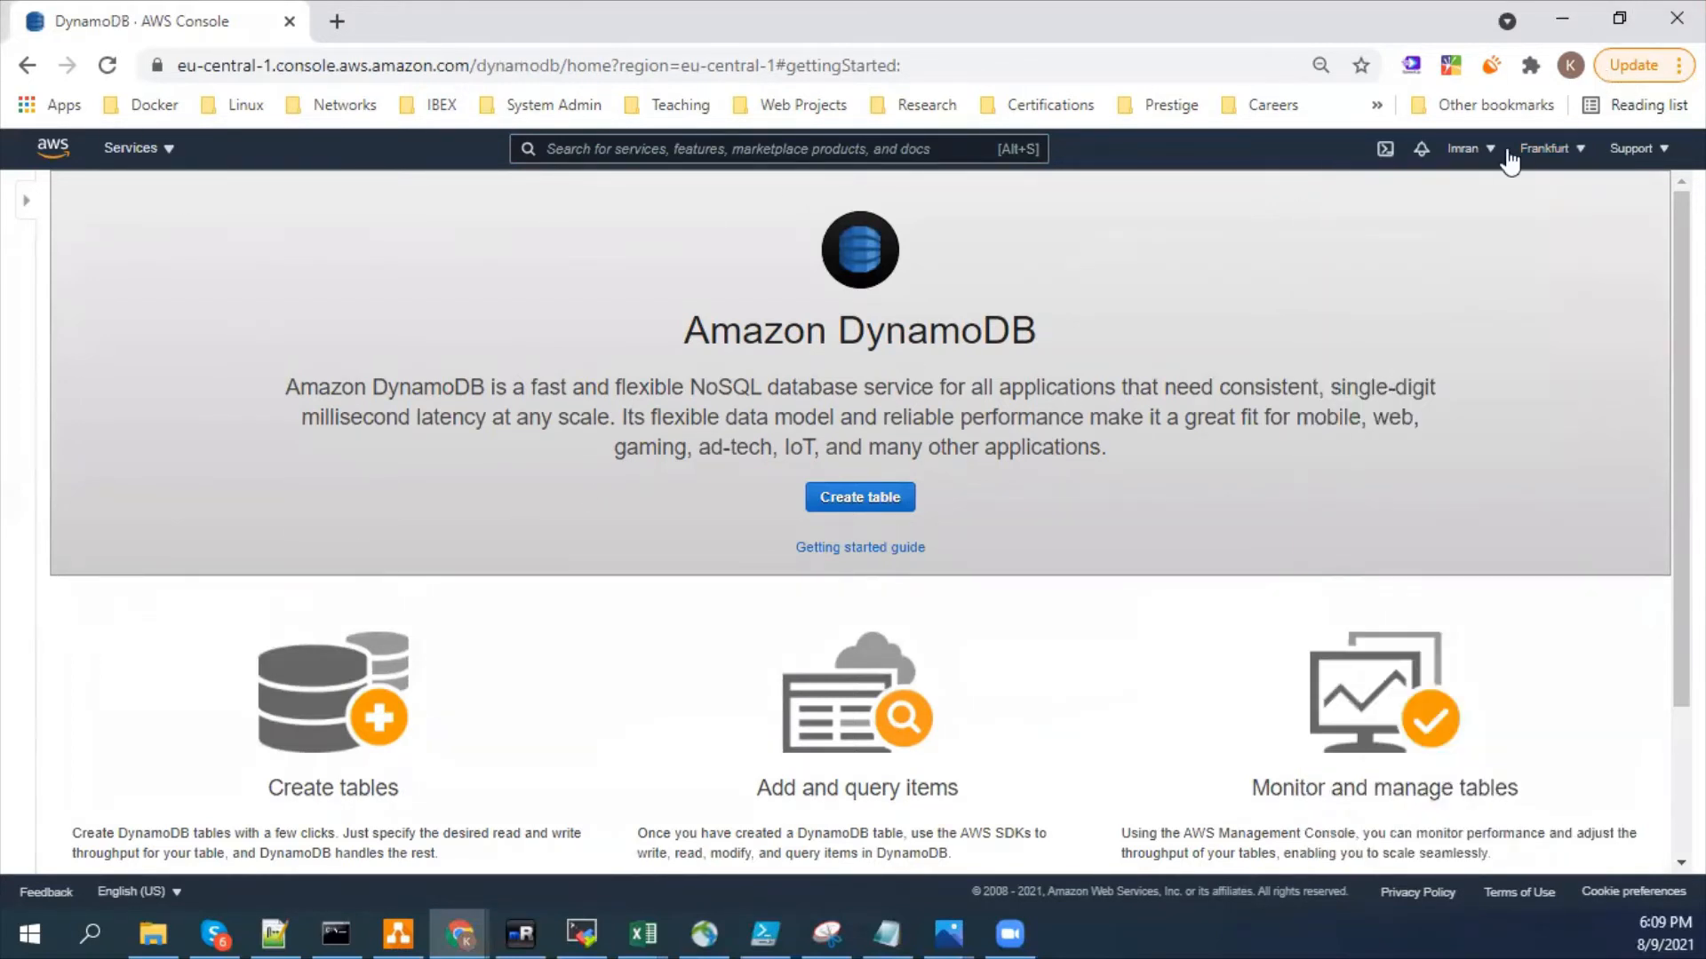
{"action": "left_click", "coordinate": [658, 149]}
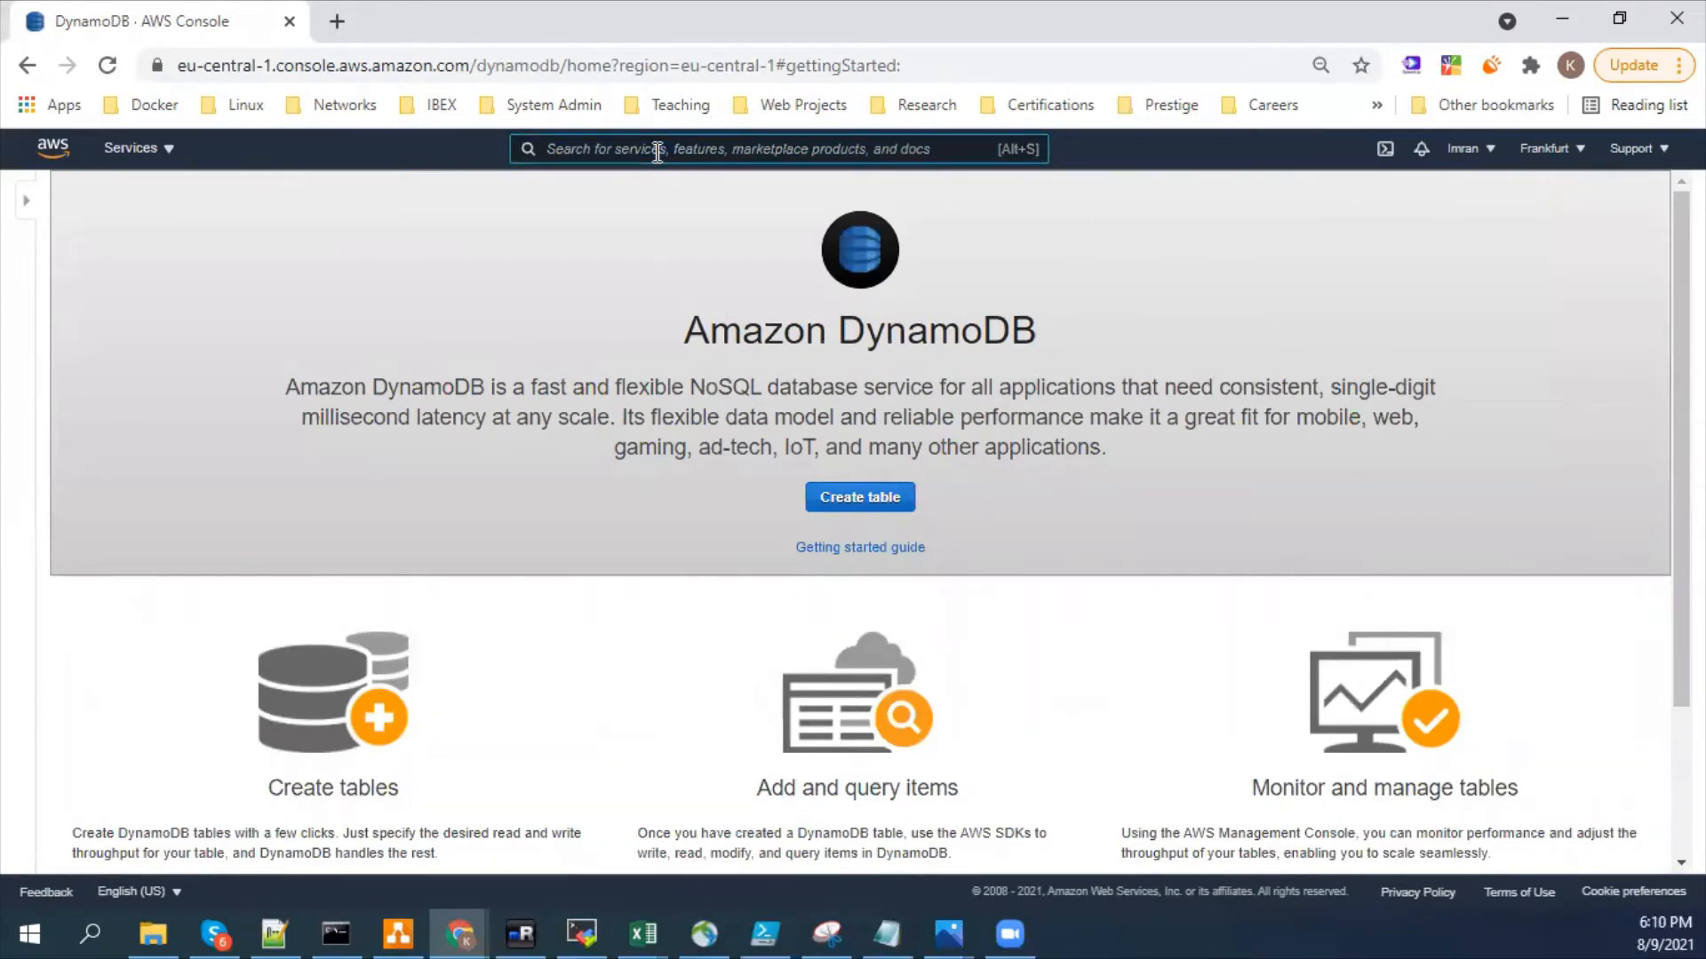
{"action": "type", "text": "vpn"}
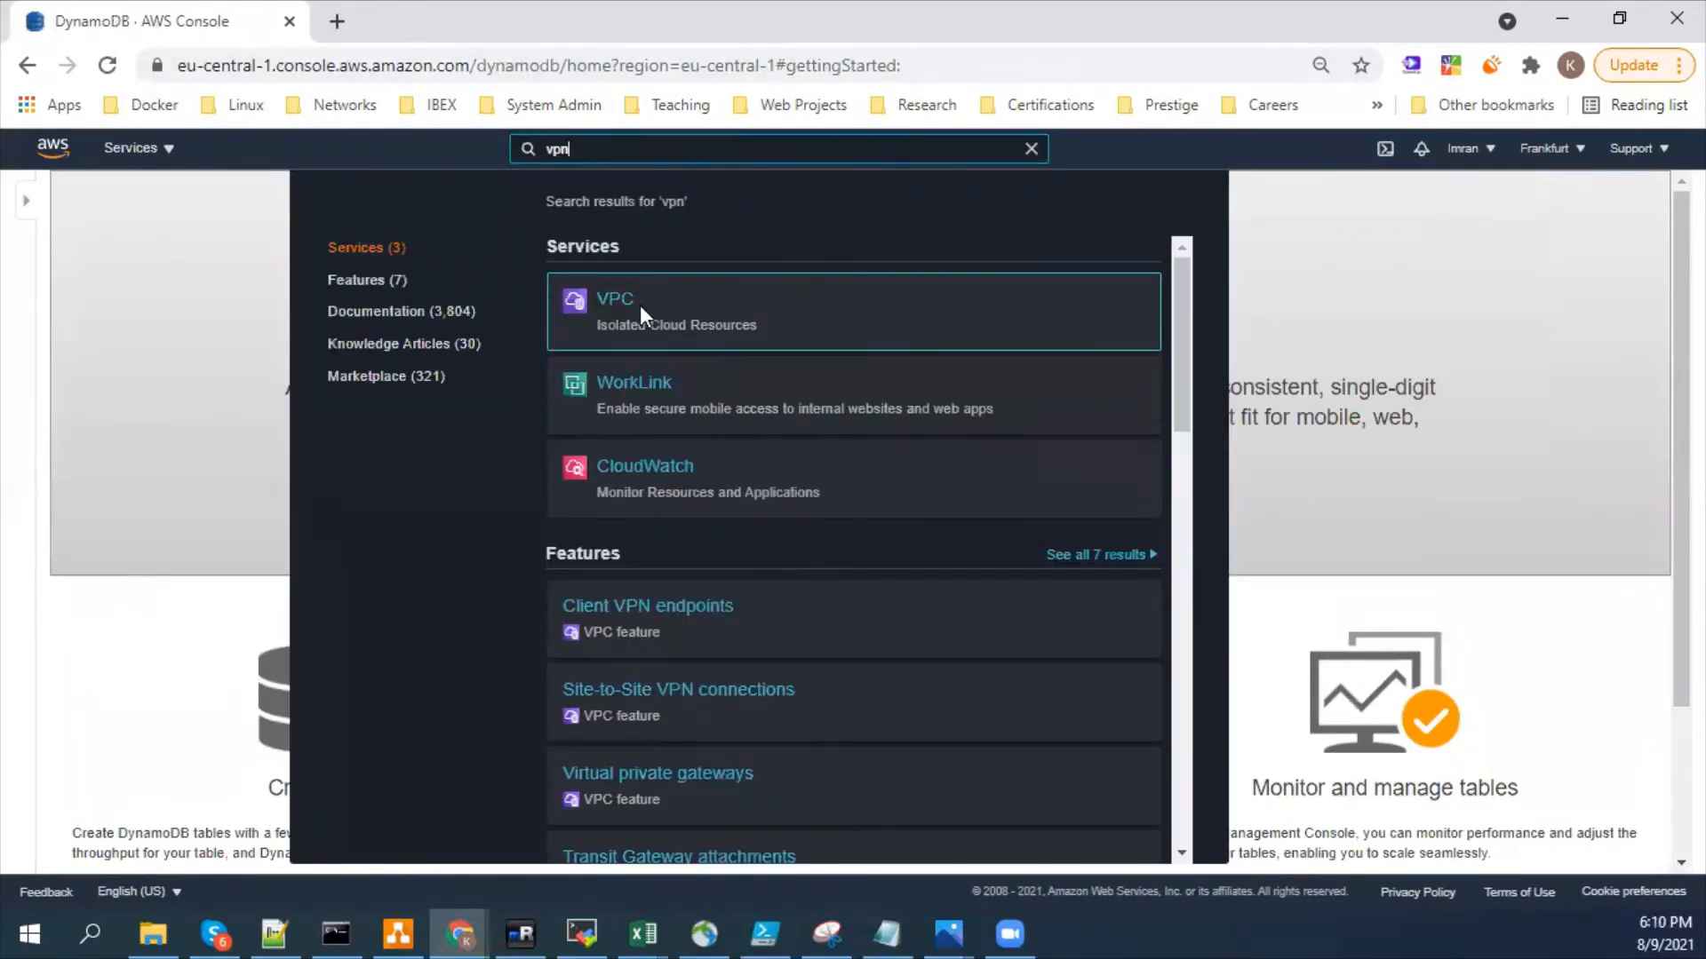
{"action": "left_click", "coordinate": [628, 306]}
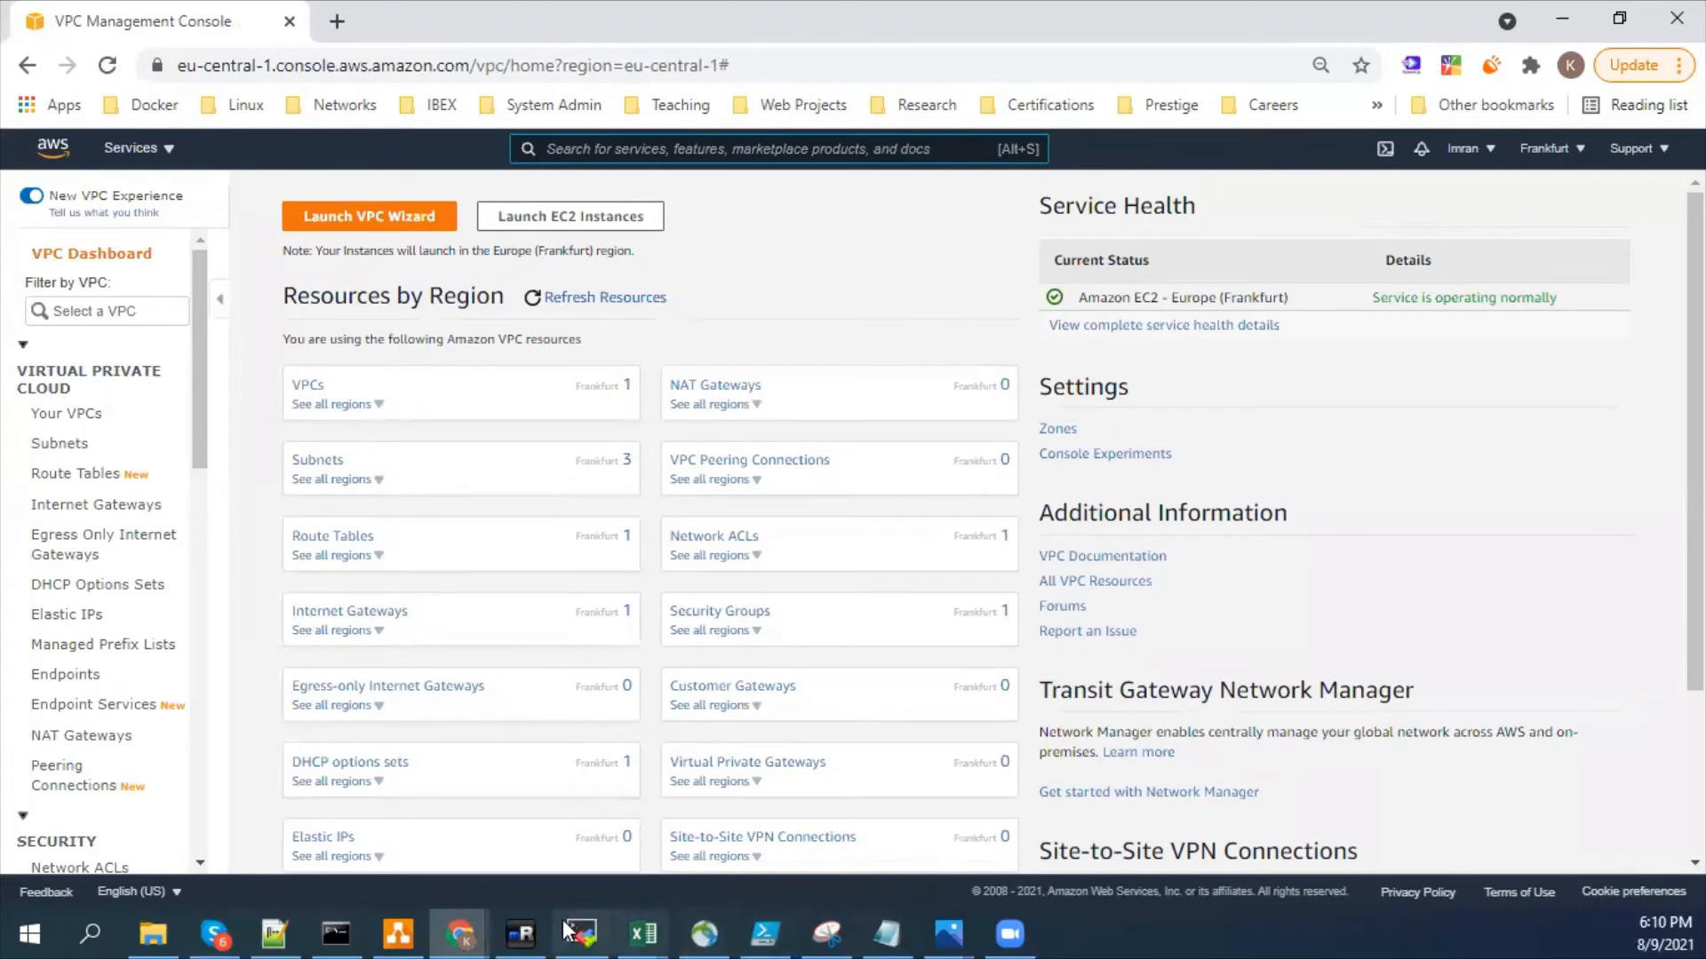
- Switch to diagrams.net and, on the Public Vs Private page, move the On-Prem Data Center icon slightly left and down
{"action": "left_click", "coordinate": [413, 922]}
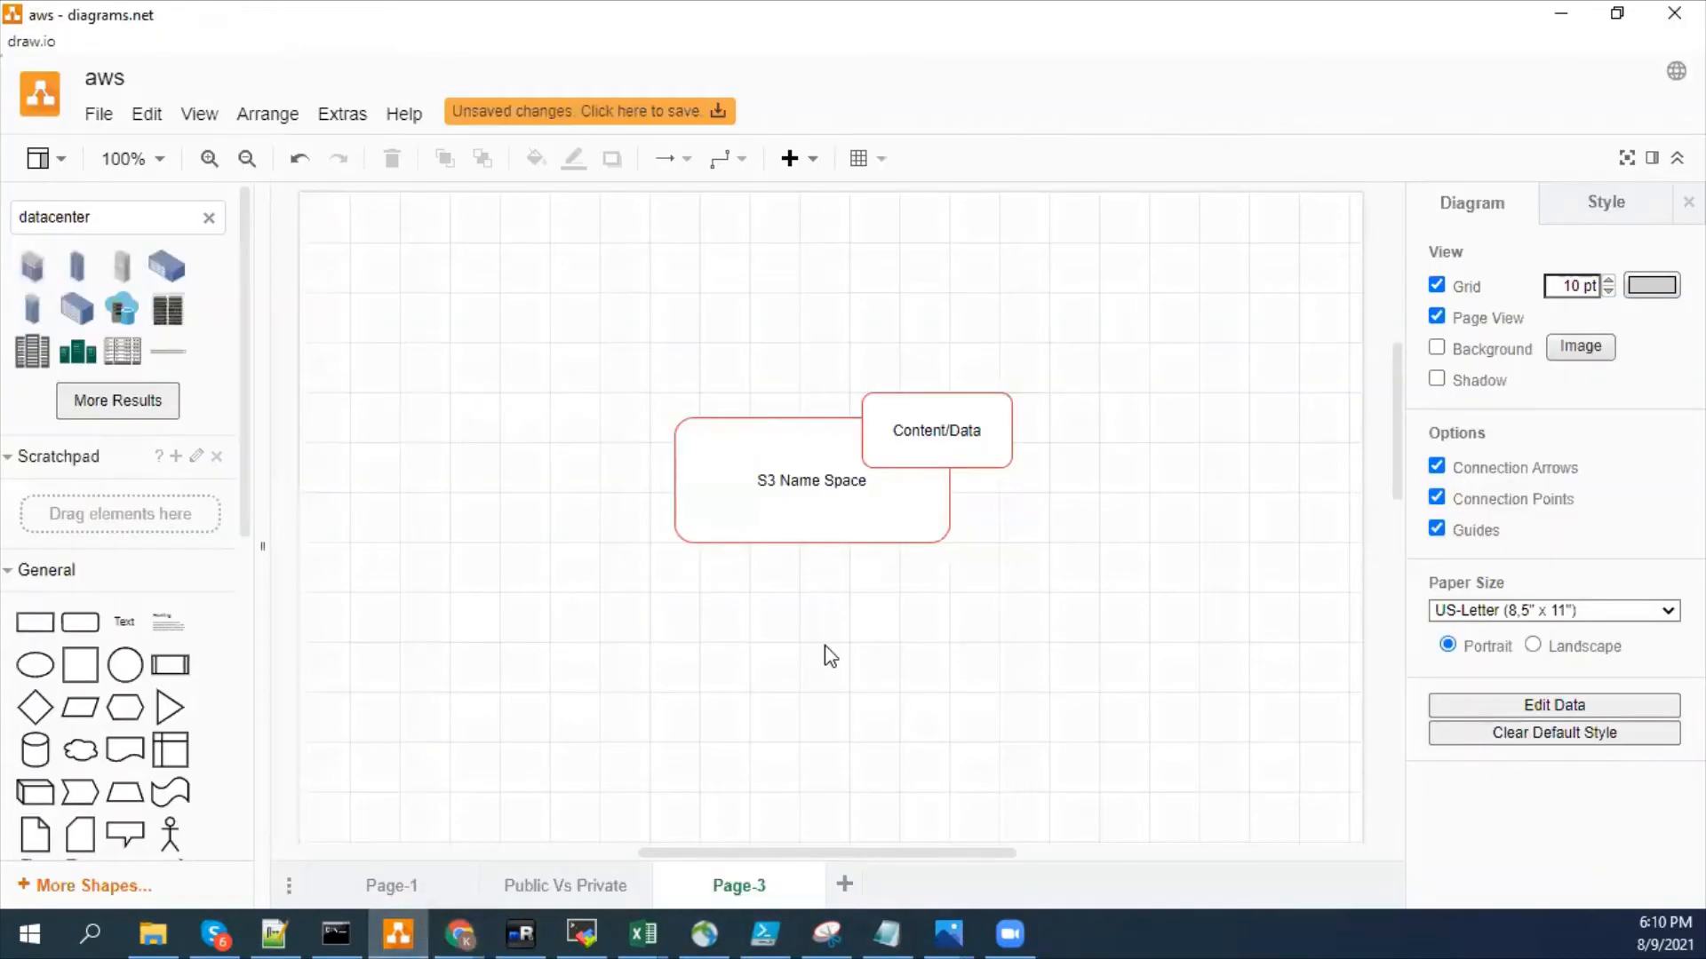
{"action": "left_click", "coordinate": [544, 875]}
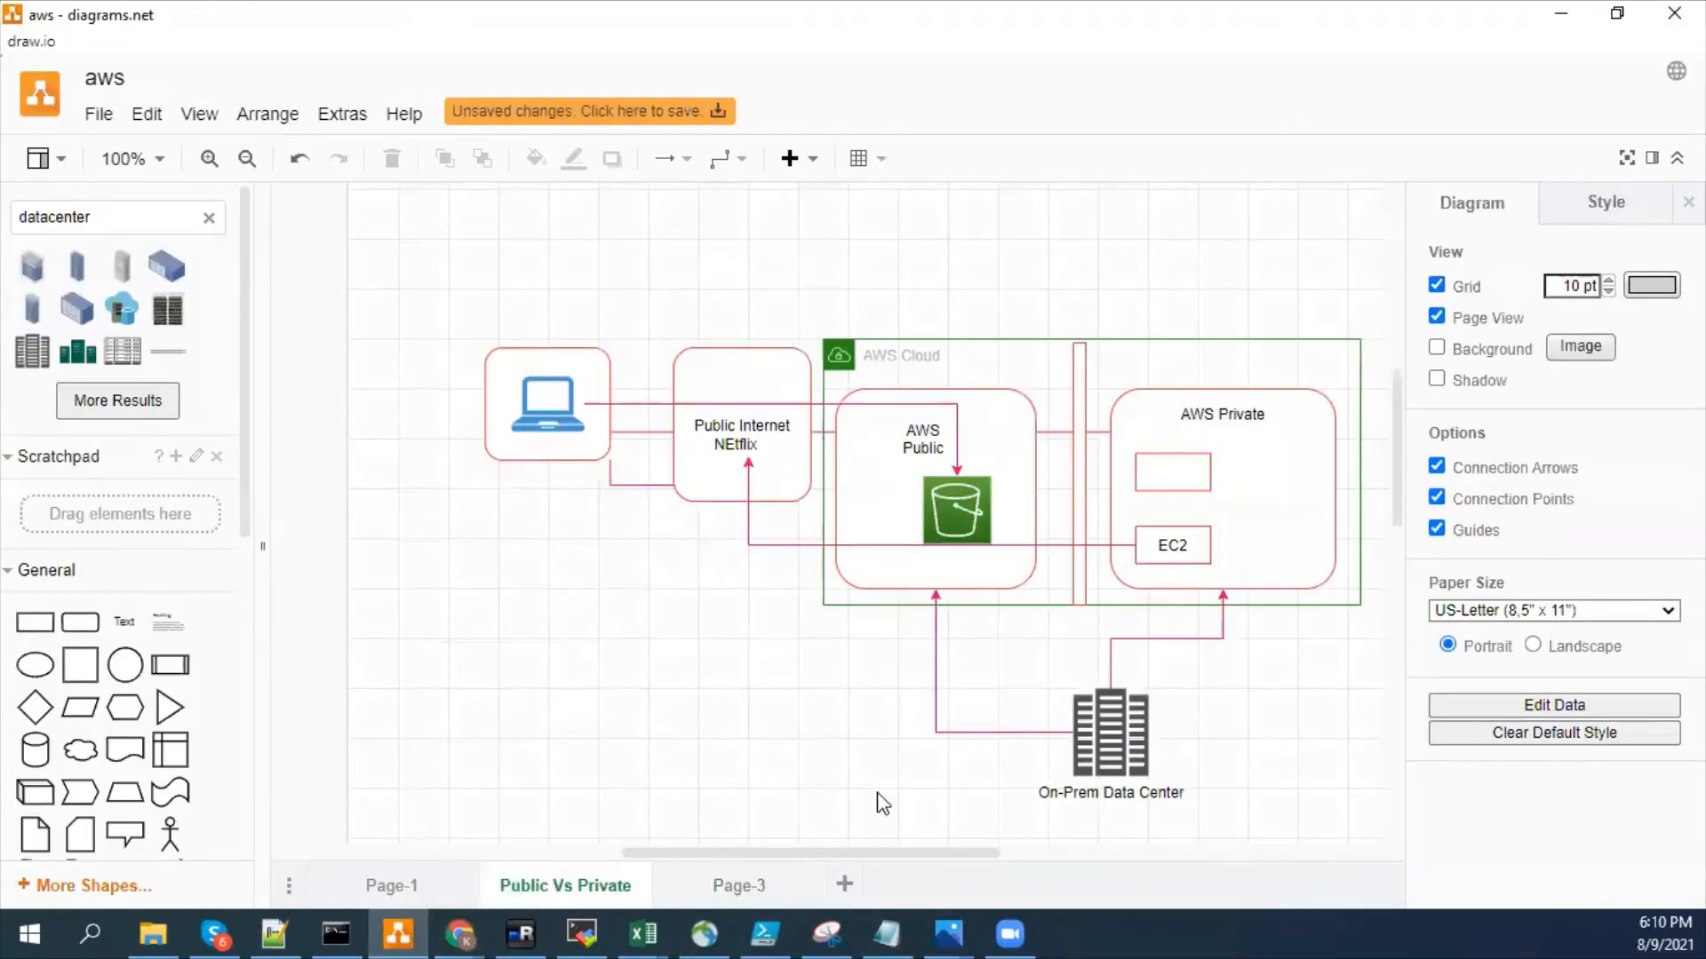
{"action": "left_click_drag", "start_coordinate": [828, 853], "coordinate": [887, 858]}
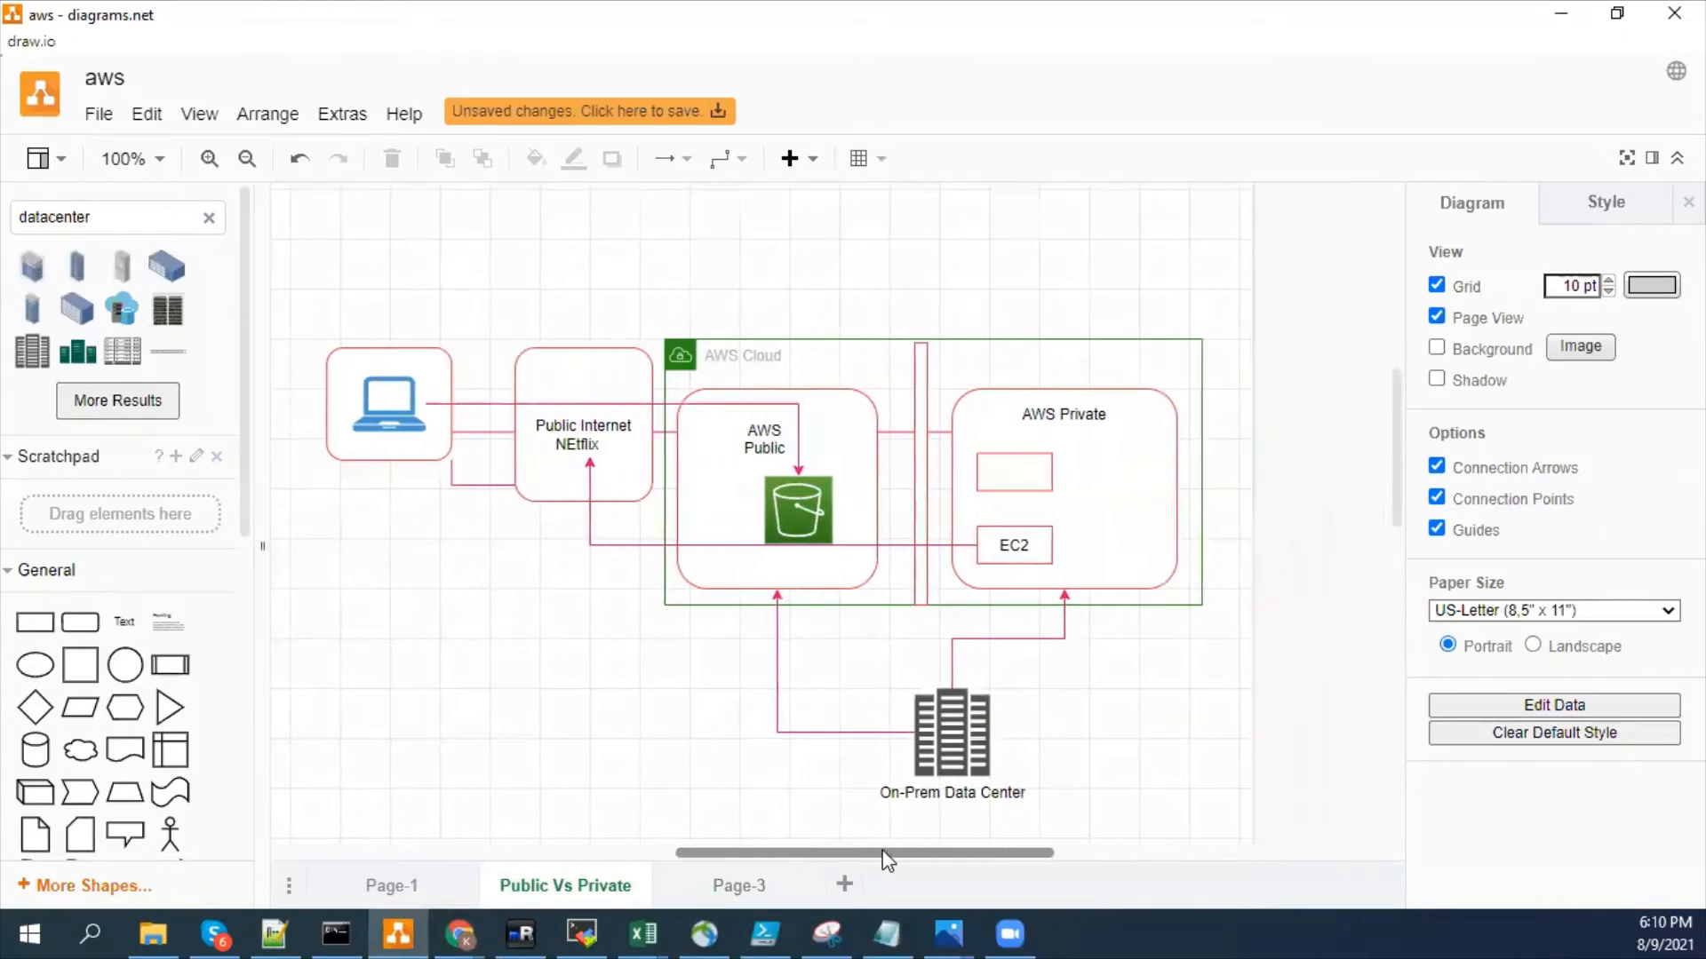
{"action": "scroll", "coordinate": [1402, 444], "scroll_direction": "down", "scroll_amount": 1}
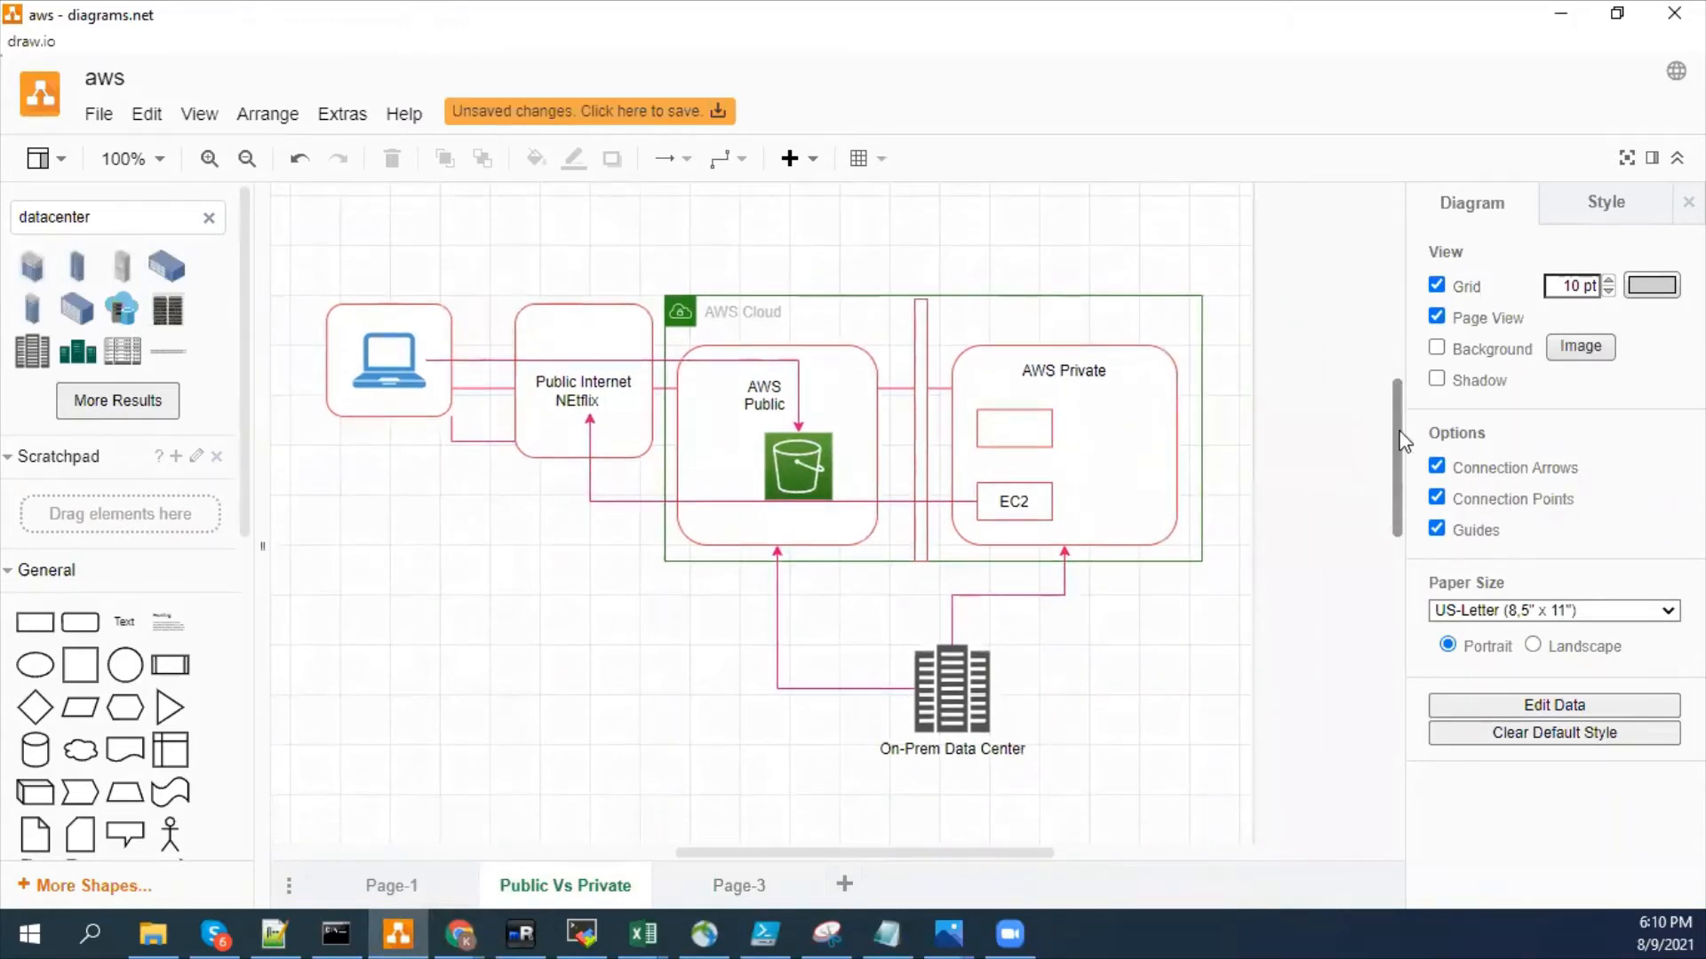
{"action": "scroll", "coordinate": [949, 664], "scroll_direction": "down", "scroll_amount": 1}
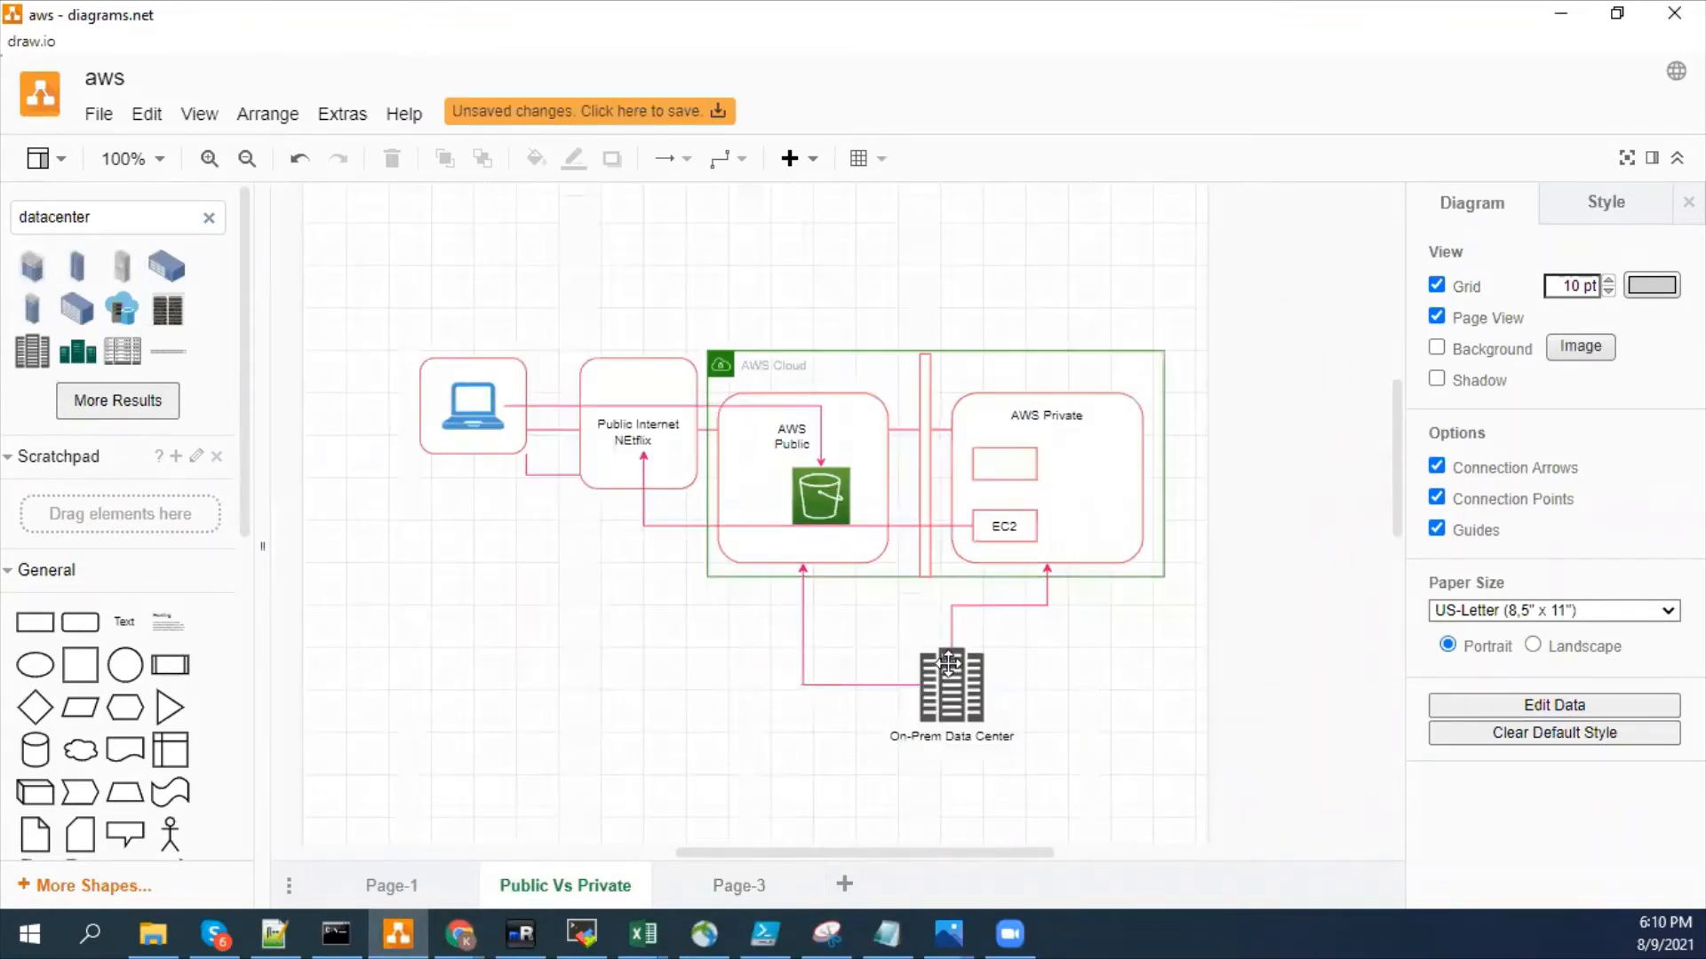
{"action": "left_click_drag", "start_coordinate": [1390, 451], "coordinate": [1392, 439]}
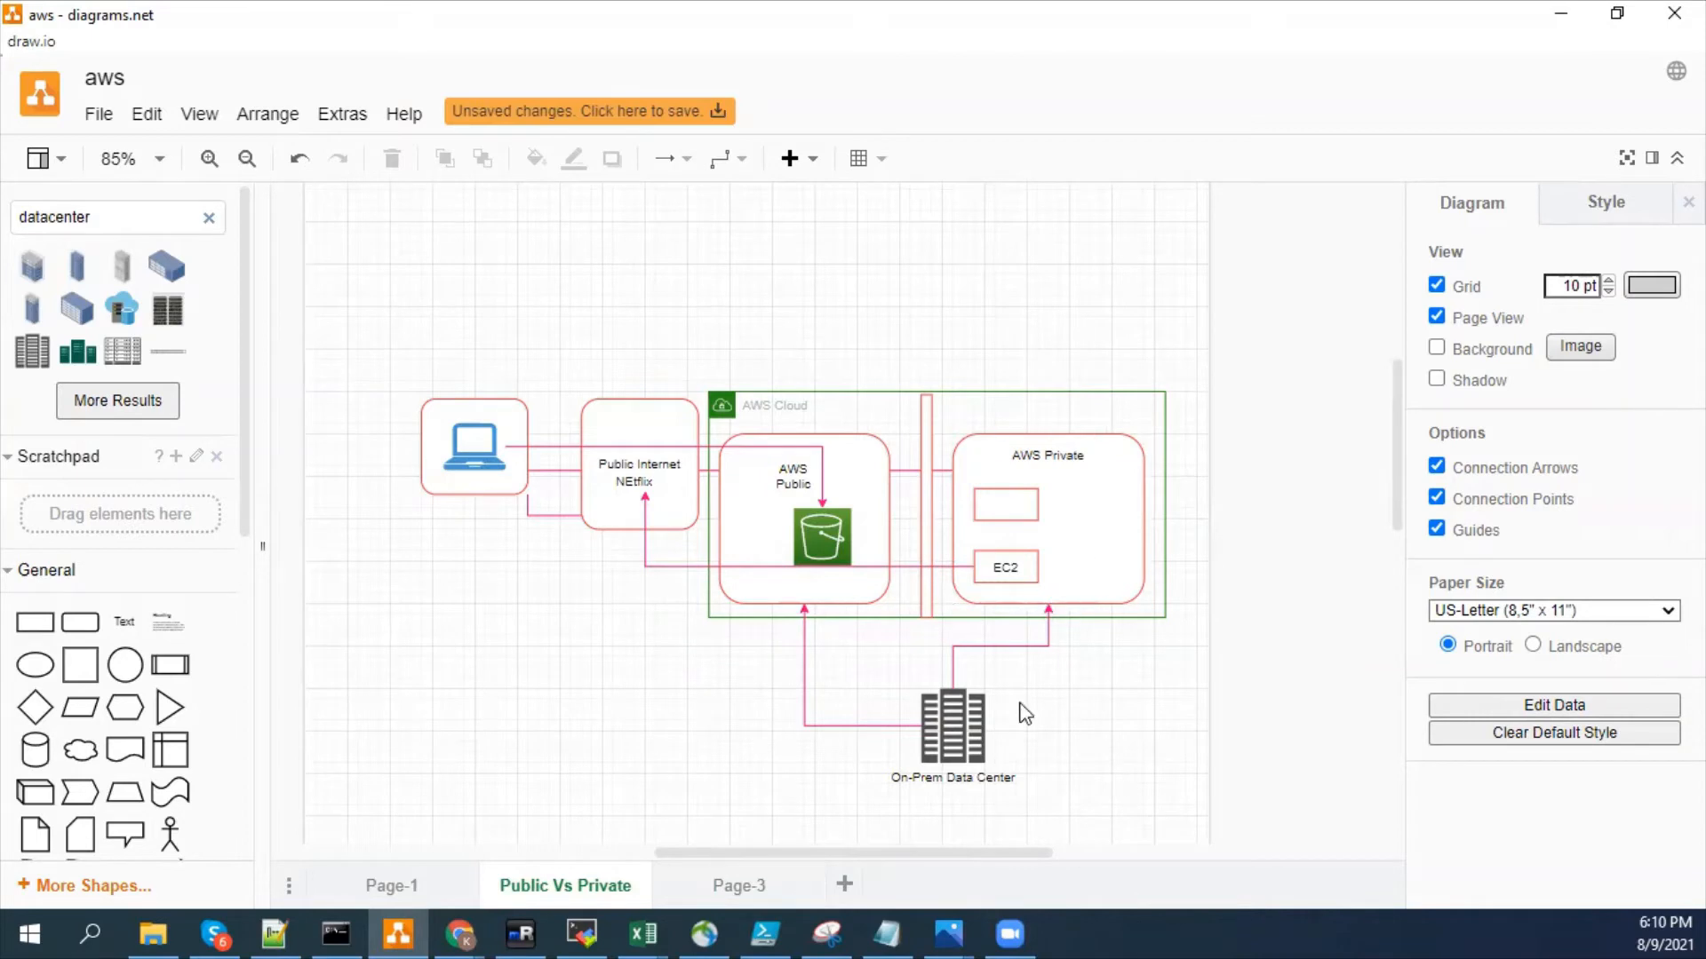
{"action": "left_click_drag", "start_coordinate": [960, 727], "coordinate": [922, 747]}
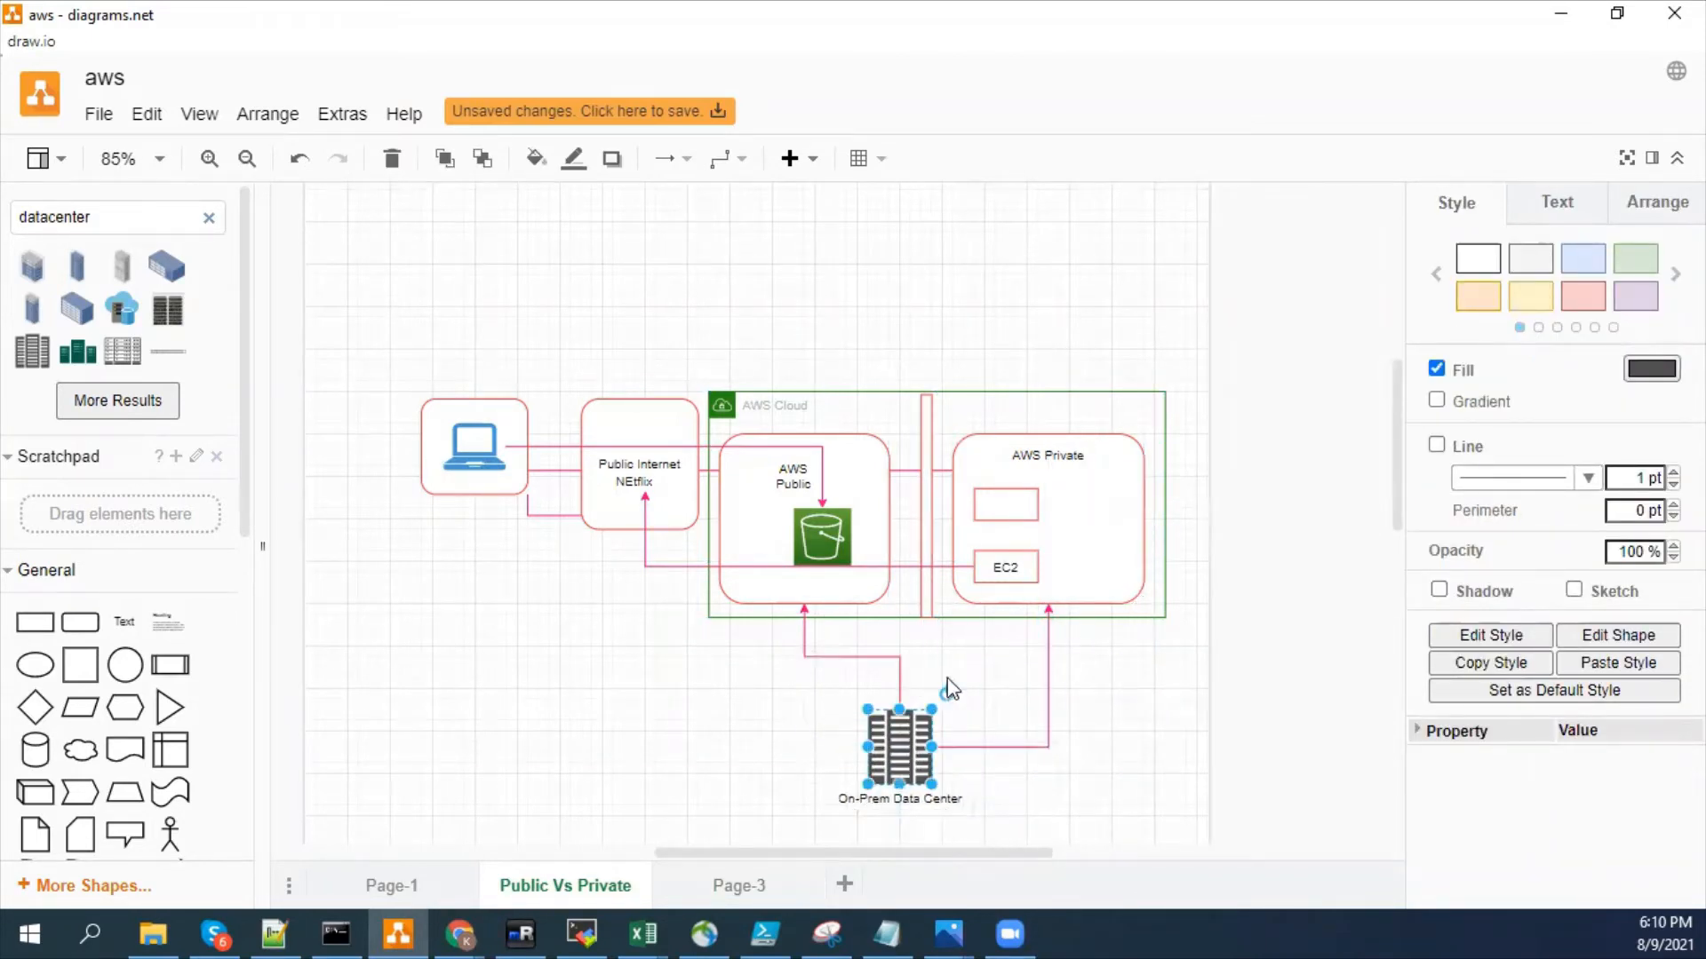
{"action": "left_click", "coordinate": [630, 302]}
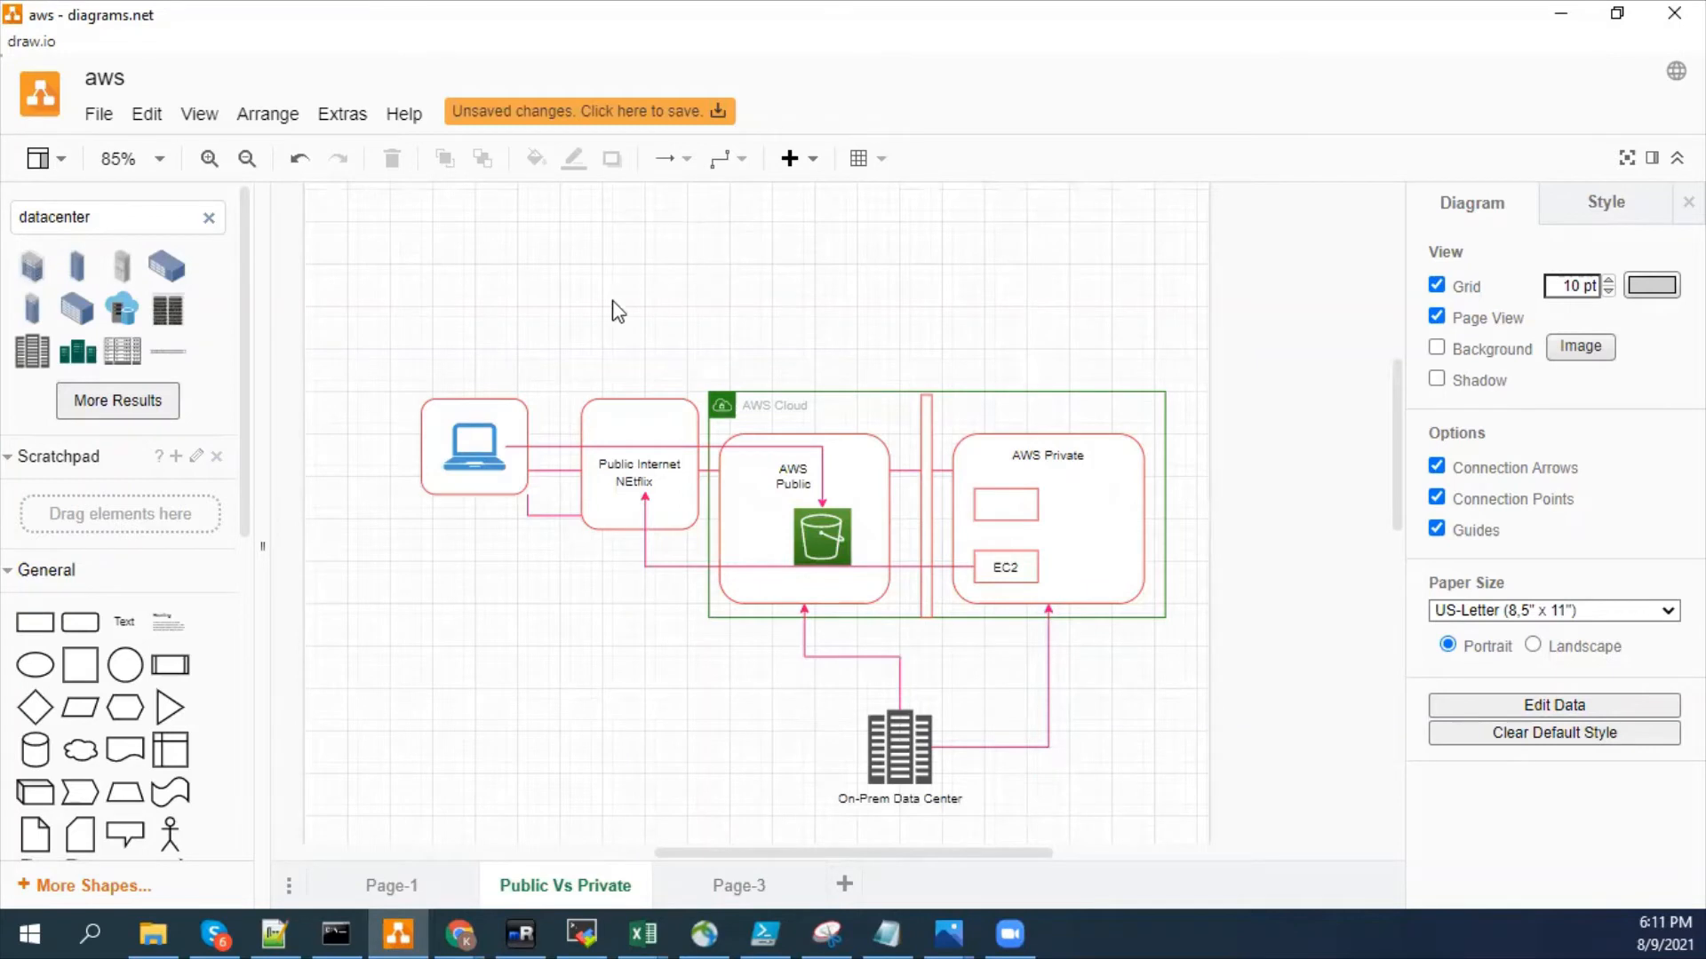
- Add a rounded rectangle and enlarge it to span the laptop, Public Internet and AWS Public shapes
{"action": "left_click_drag", "start_coordinate": [357, 293], "coordinate": [925, 698]}
{"action": "left_click_drag", "start_coordinate": [1034, 826], "coordinate": [778, 692]}
{"action": "left_click", "coordinate": [918, 666]}
{"action": "left_click_drag", "start_coordinate": [935, 668], "coordinate": [419, 393]}
{"action": "left_click", "coordinate": [411, 339]}
{"action": "left_click", "coordinate": [80, 622]}
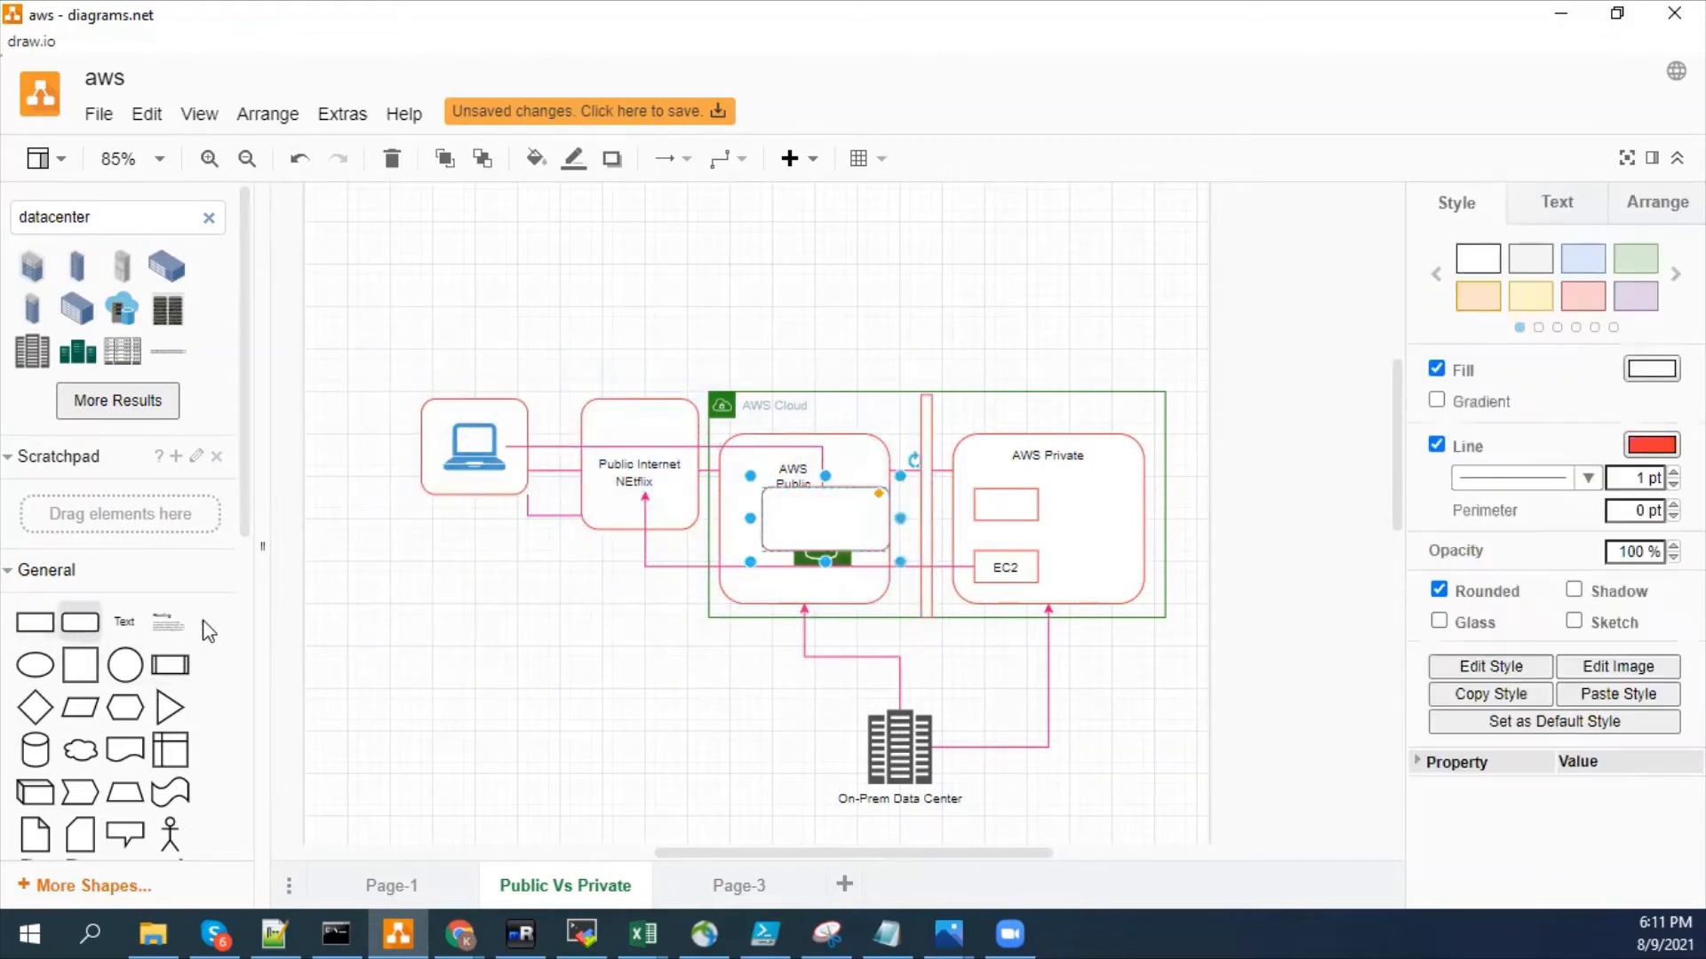
{"action": "left_click_drag", "start_coordinate": [823, 511], "coordinate": [951, 681]}
- Send the large rounded rectangle behind all the other shapes
{"action": "right_click", "coordinate": [781, 526]}
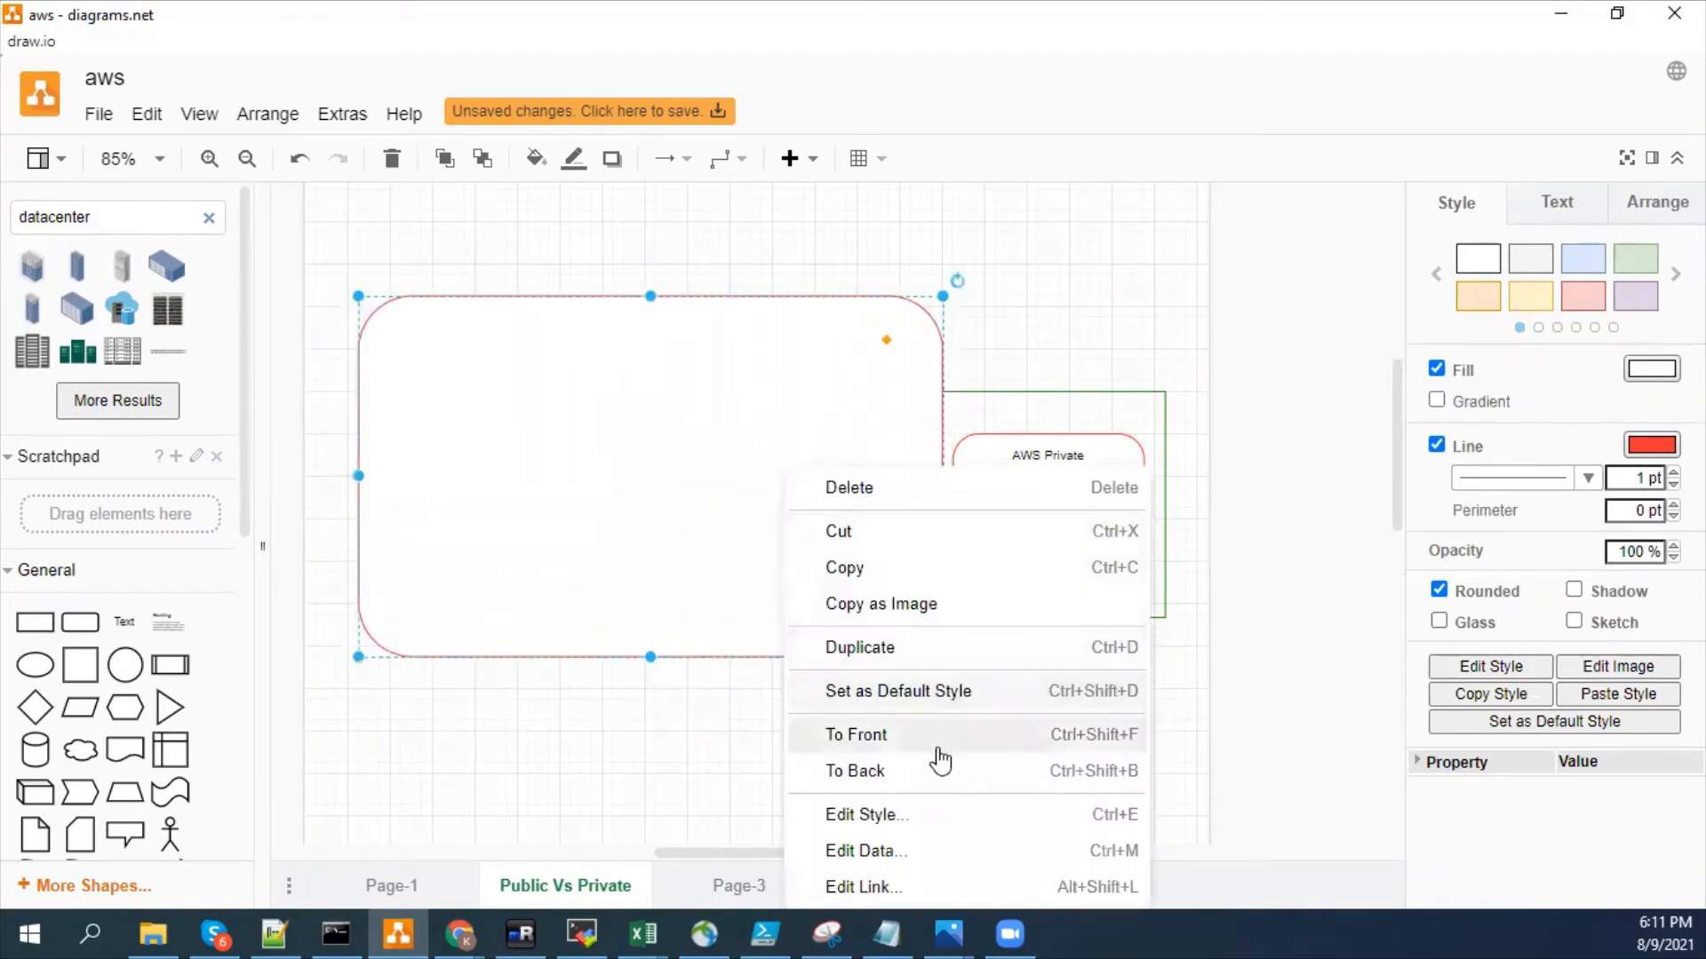
{"action": "left_click", "coordinate": [878, 747]}
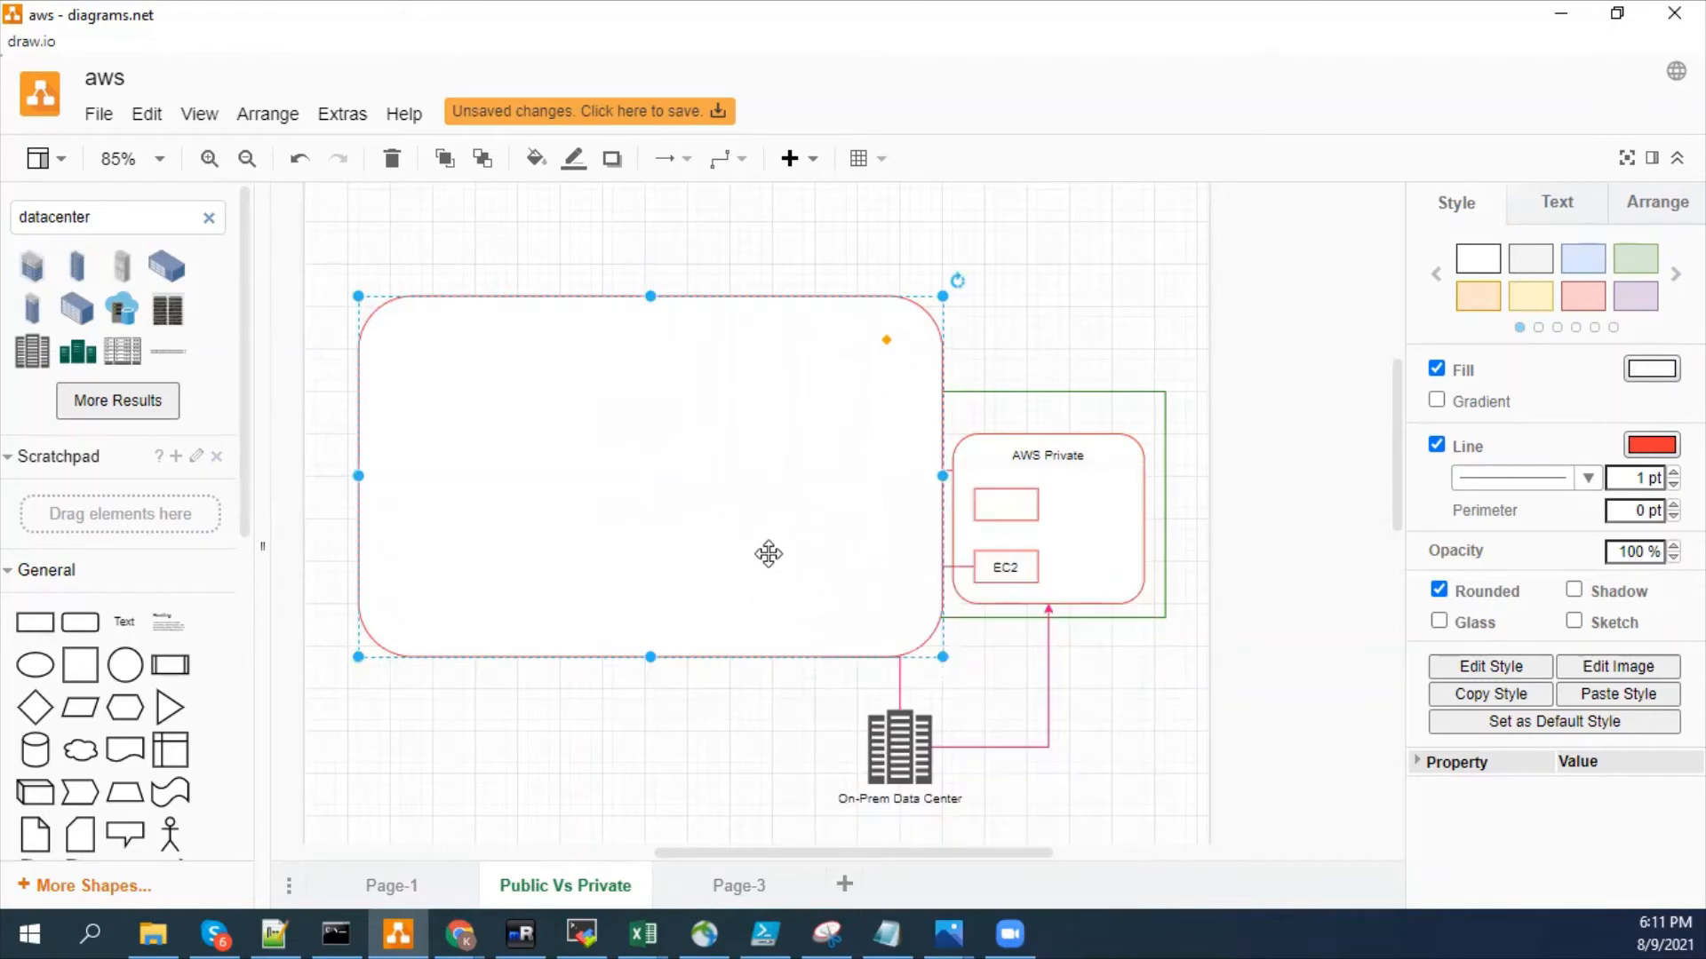
{"action": "right_click", "coordinate": [769, 553]}
{"action": "left_click", "coordinate": [868, 771]}
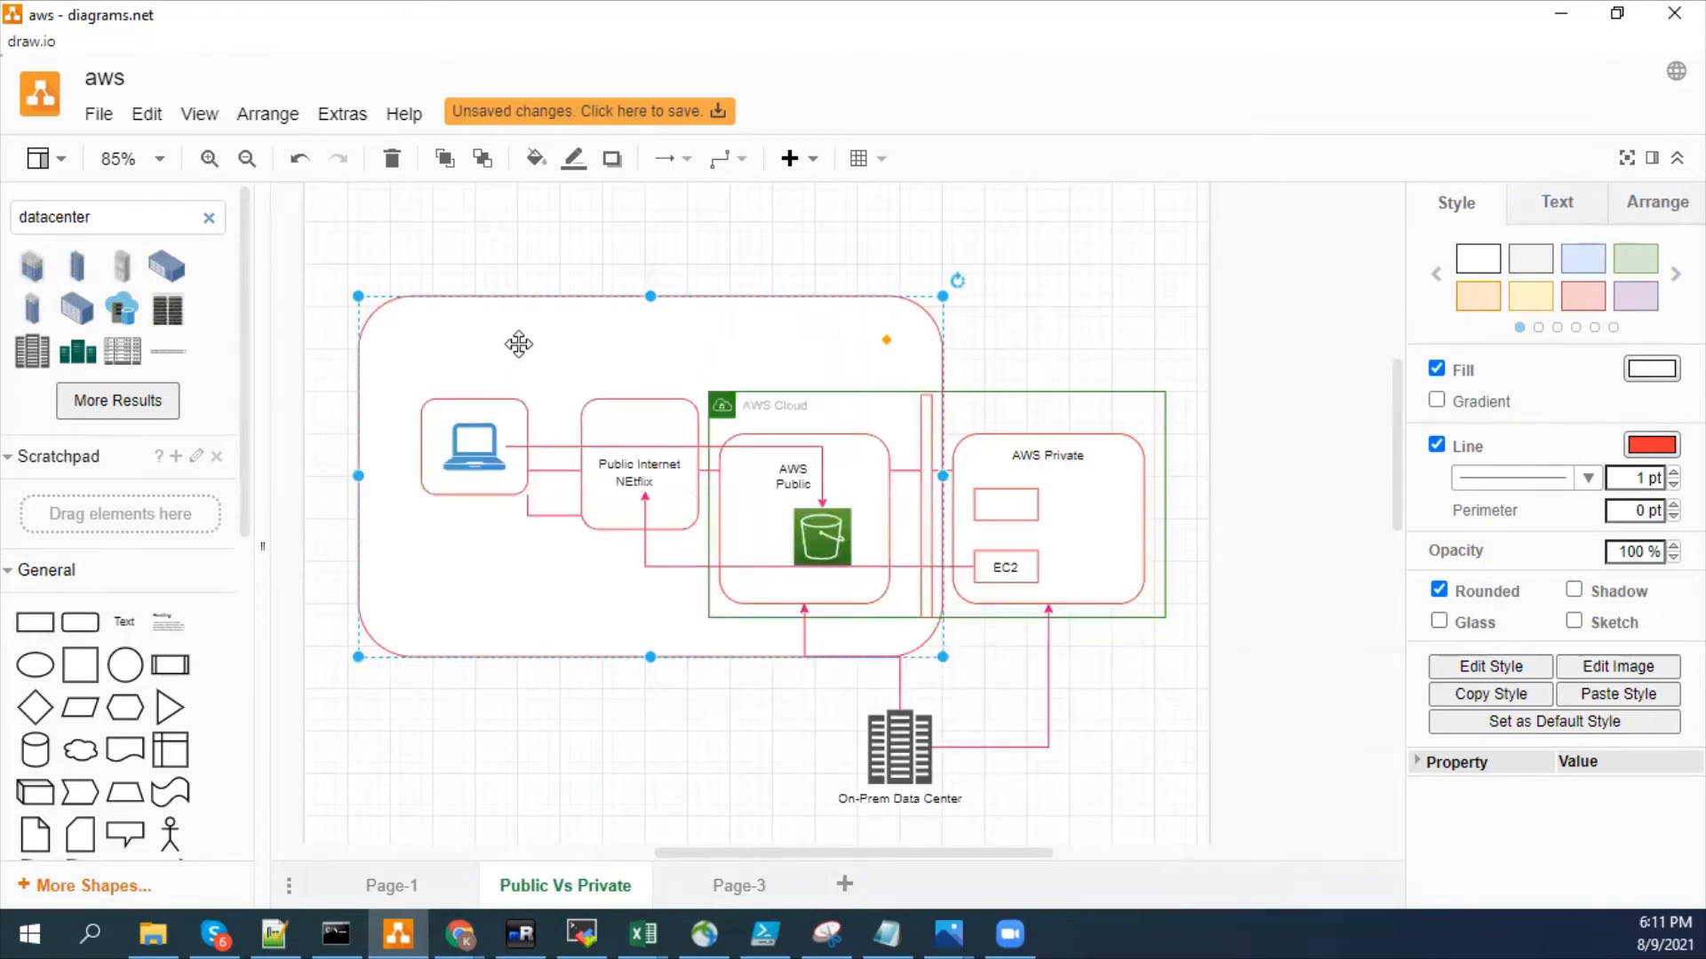
- Add a "Public" text label inside the large rectangle, near its lower-left part
{"action": "double_click", "coordinate": [519, 344]}
{"action": "left_click", "coordinate": [430, 674]}
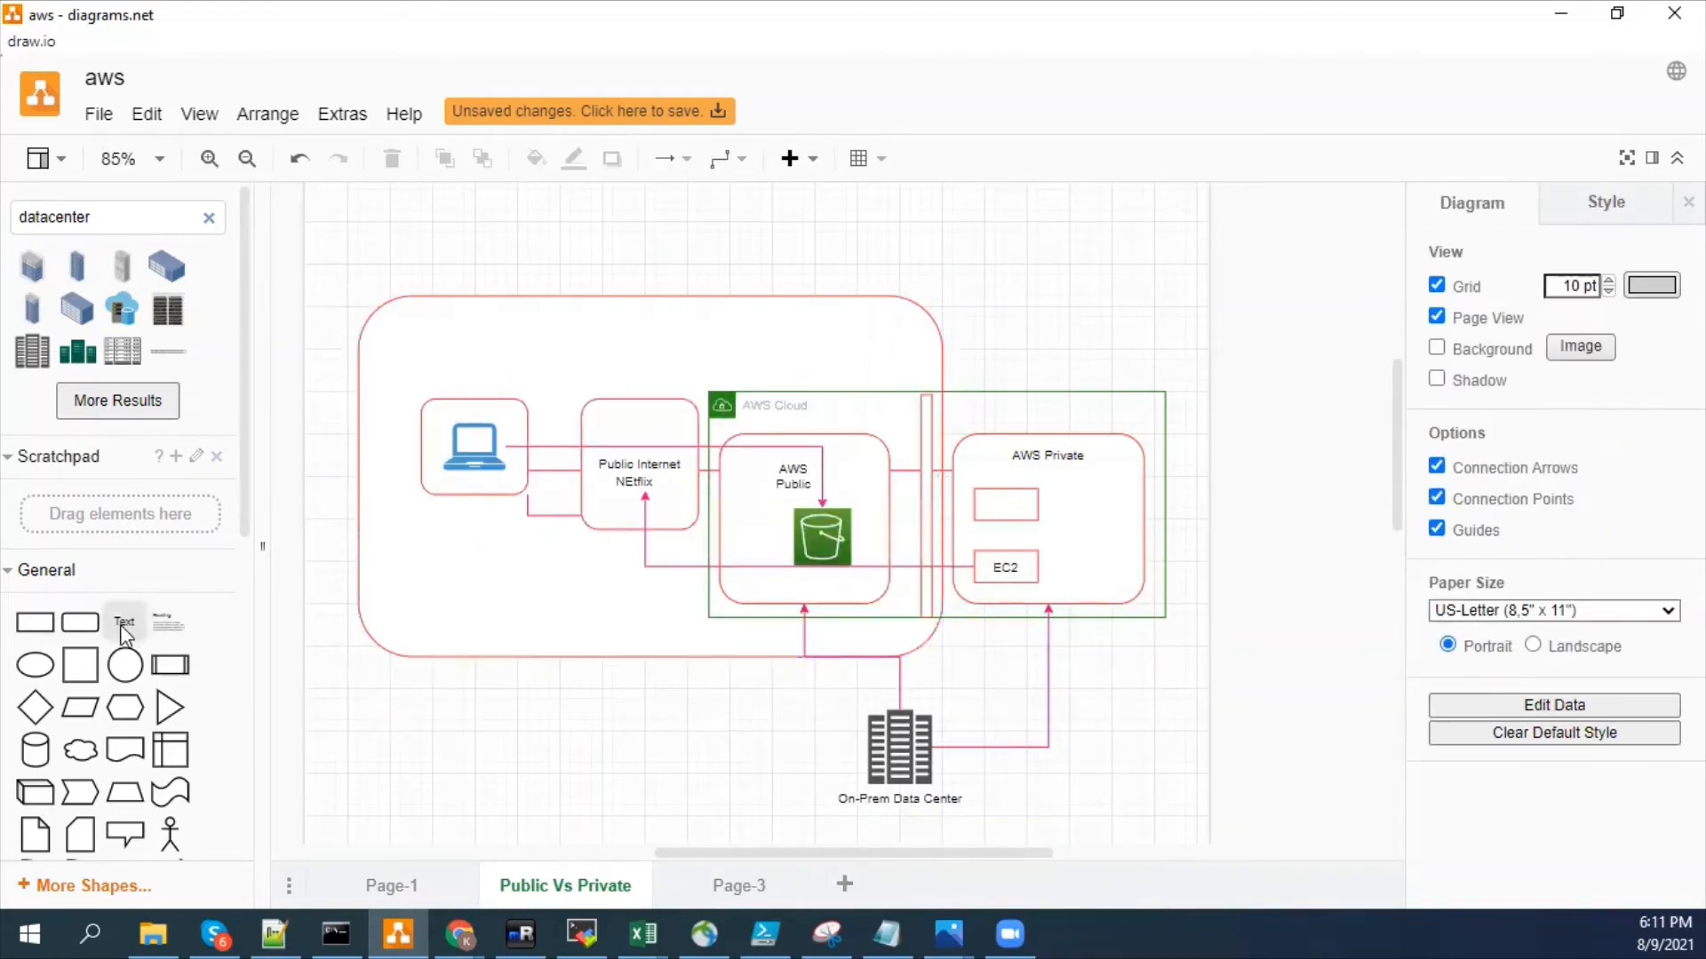
{"action": "left_click_drag", "start_coordinate": [124, 630], "coordinate": [519, 613]}
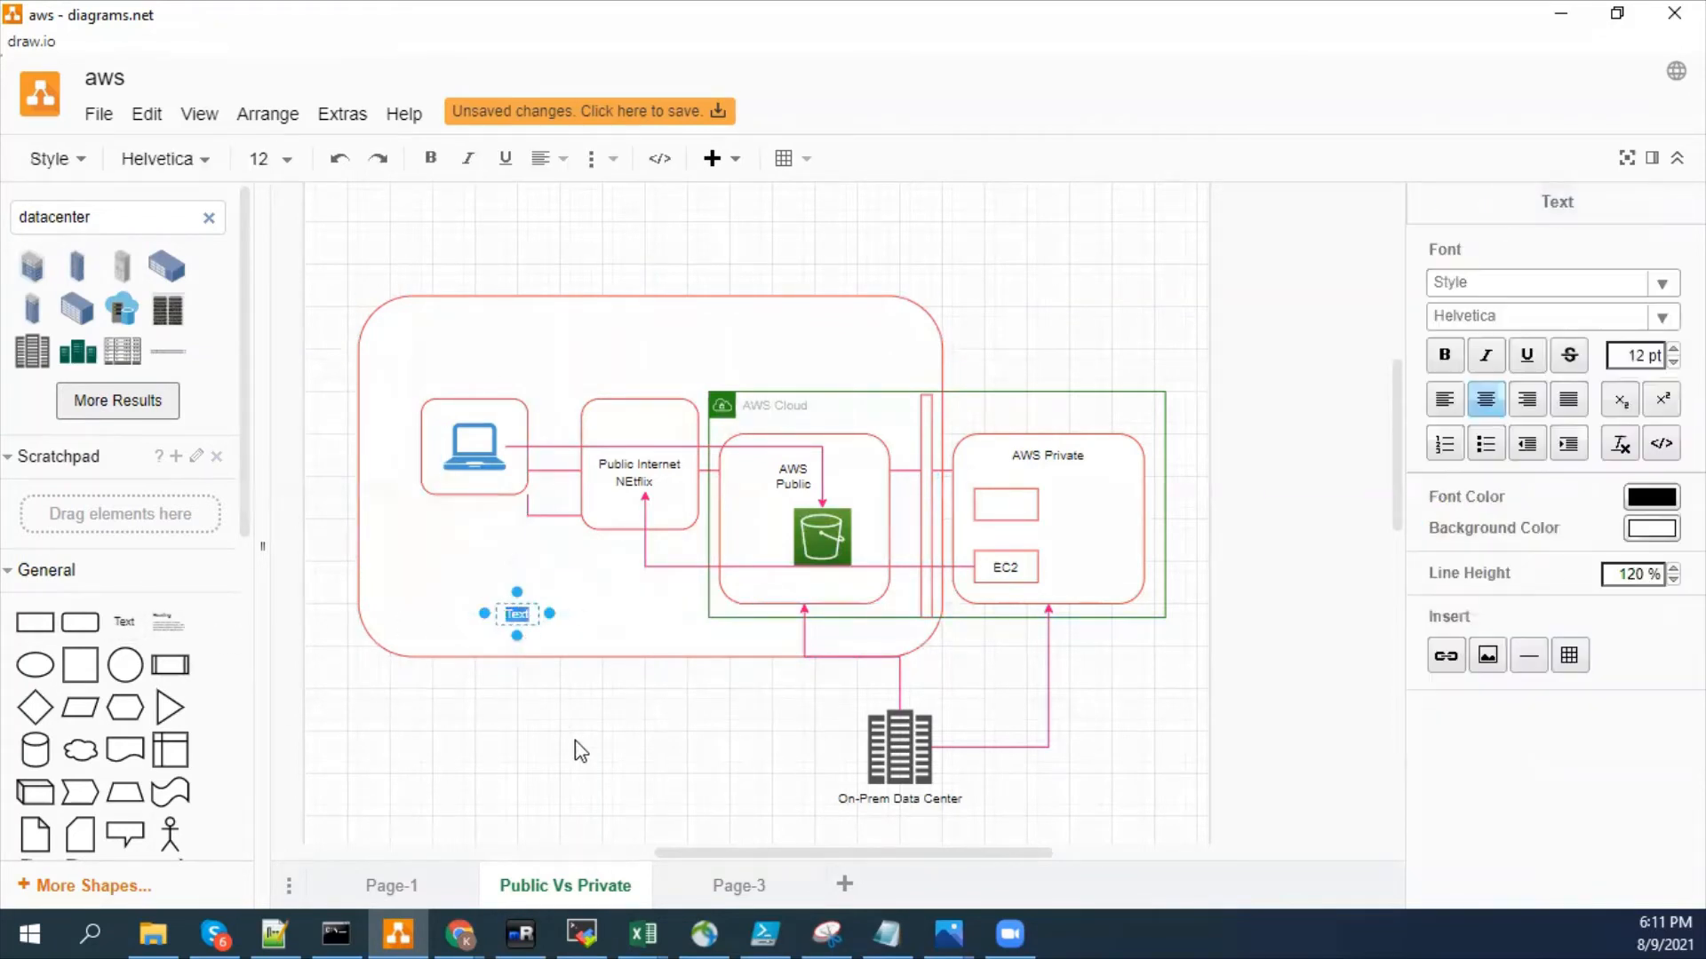
{"action": "type", "text": "F"}
{"action": "left_click", "coordinate": [583, 750]}
- Change the large public rectangle's line colour to blue 3333FF
{"action": "left_click", "coordinate": [823, 322]}
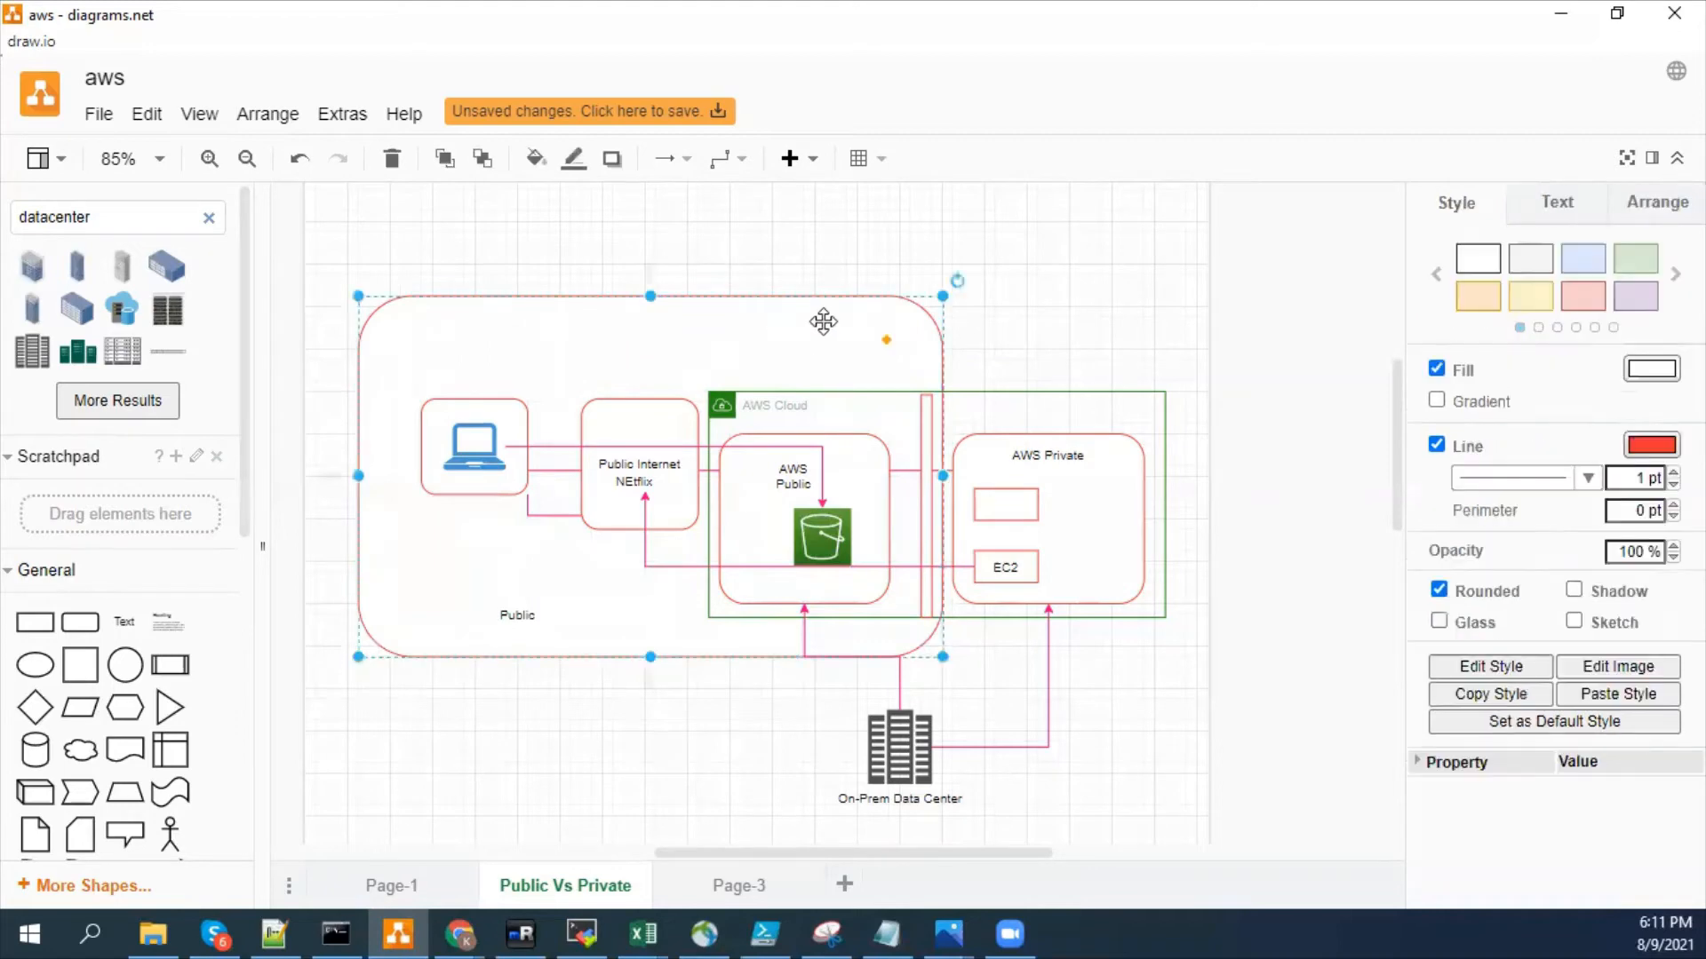
{"action": "left_click", "coordinate": [1651, 368]}
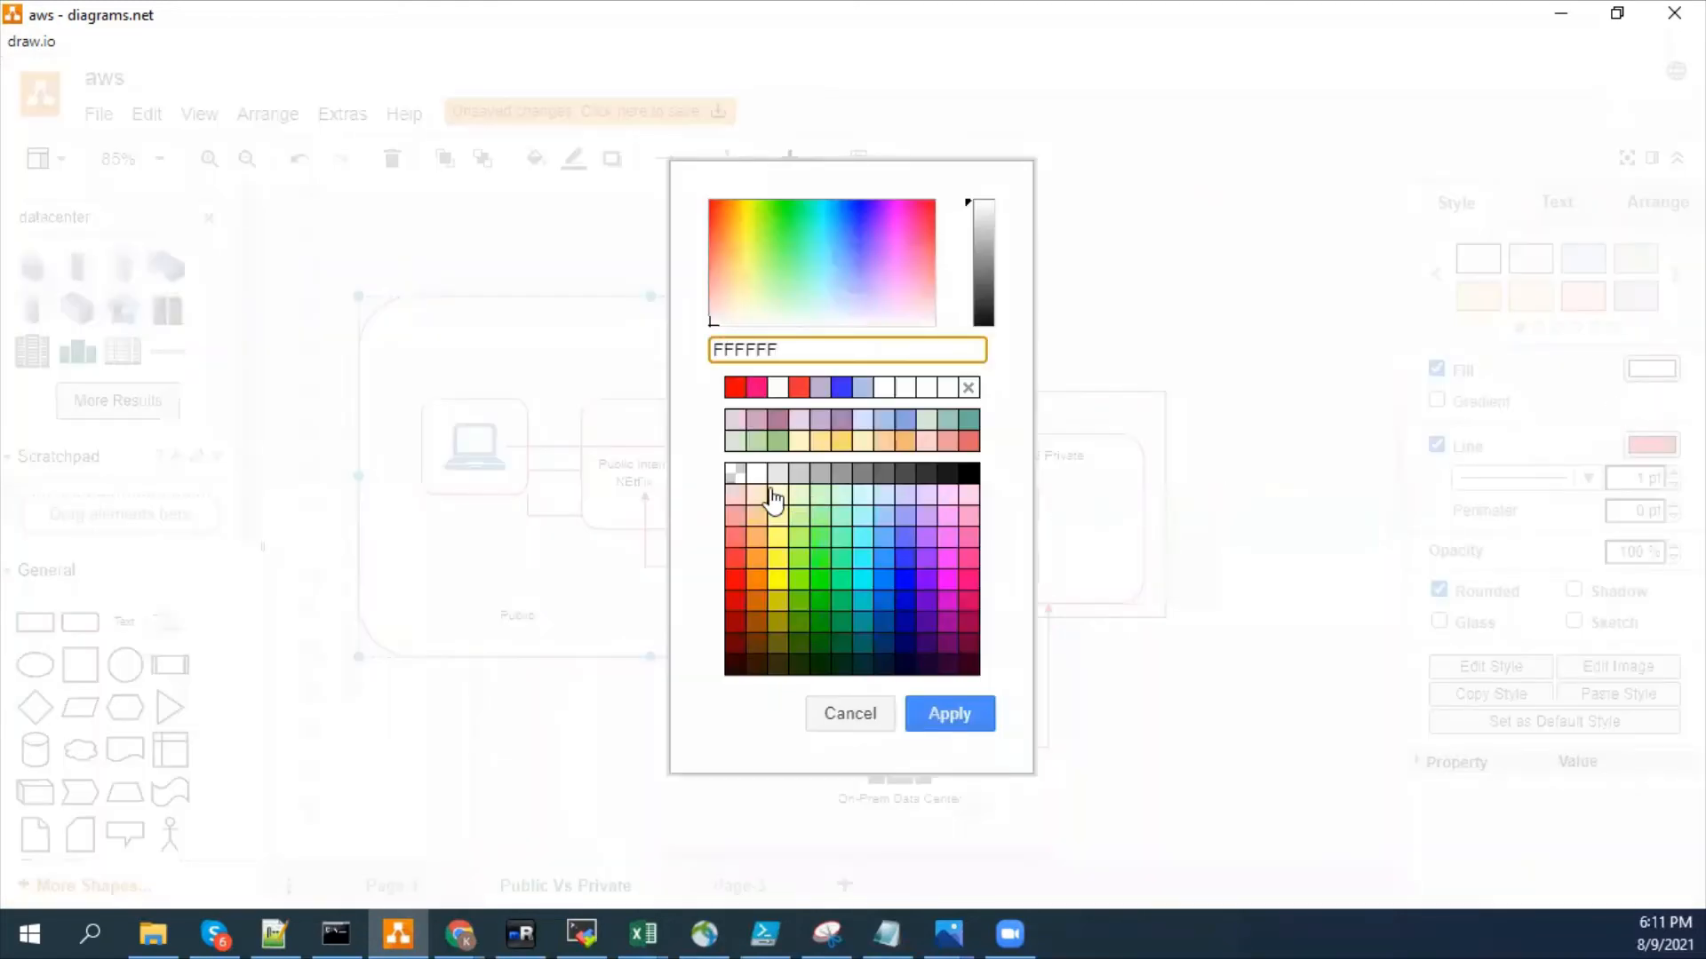
{"action": "left_click", "coordinate": [853, 713]}
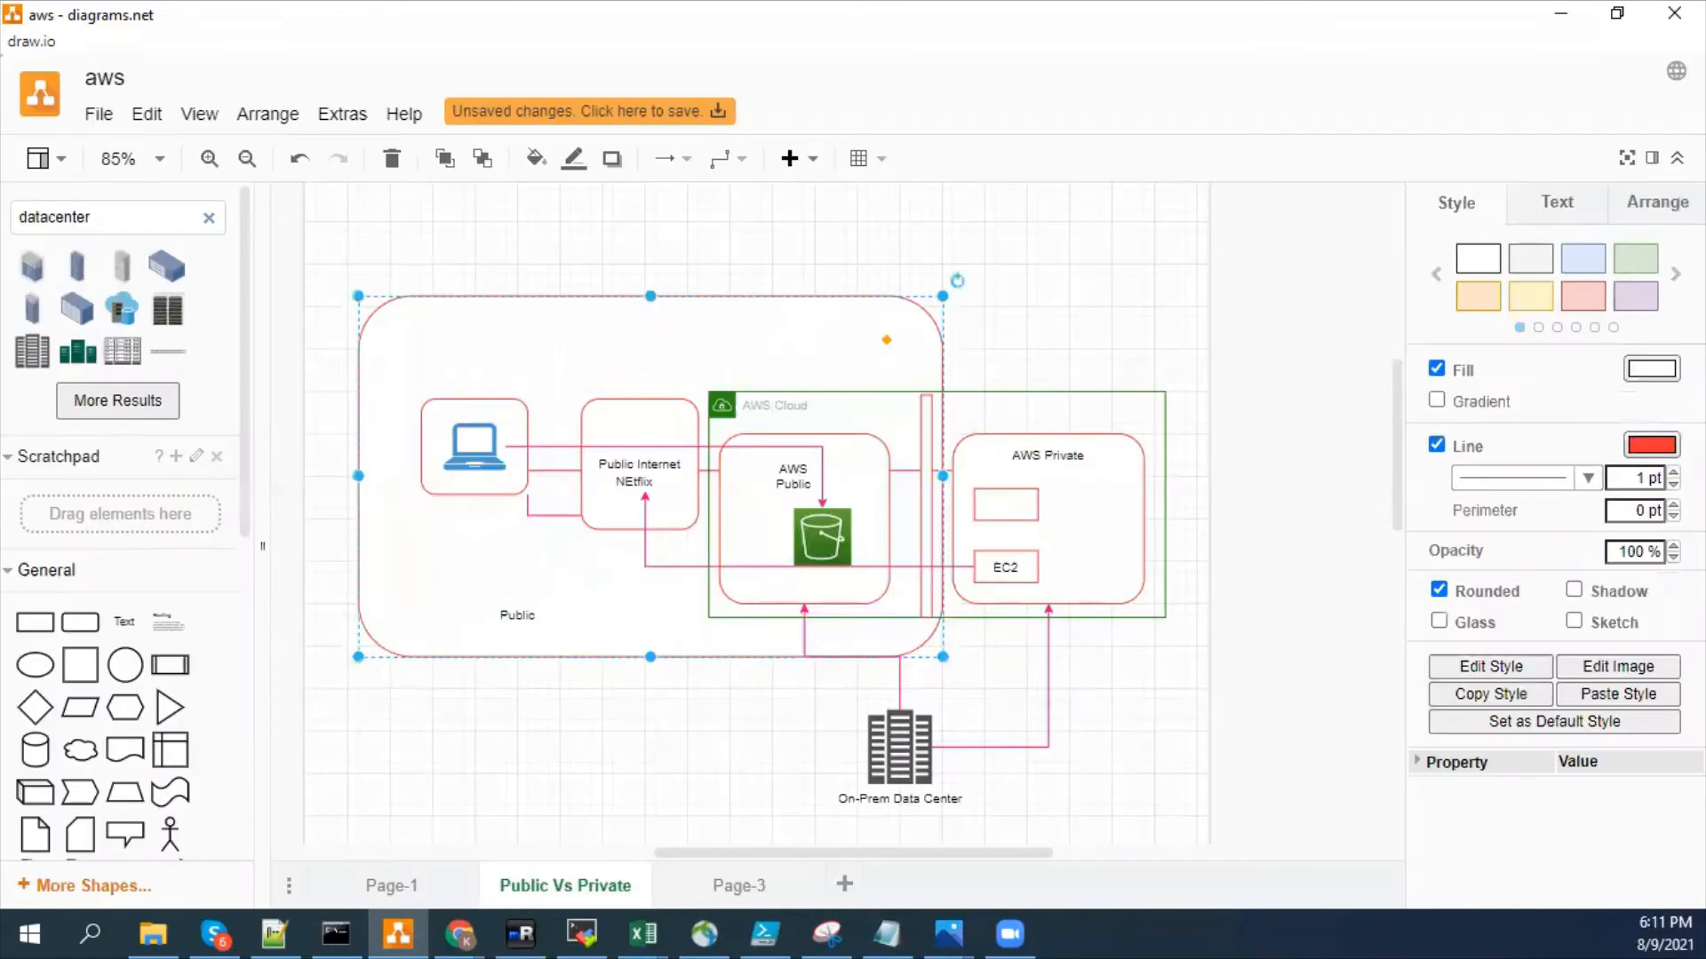
{"action": "left_click", "coordinate": [1652, 449]}
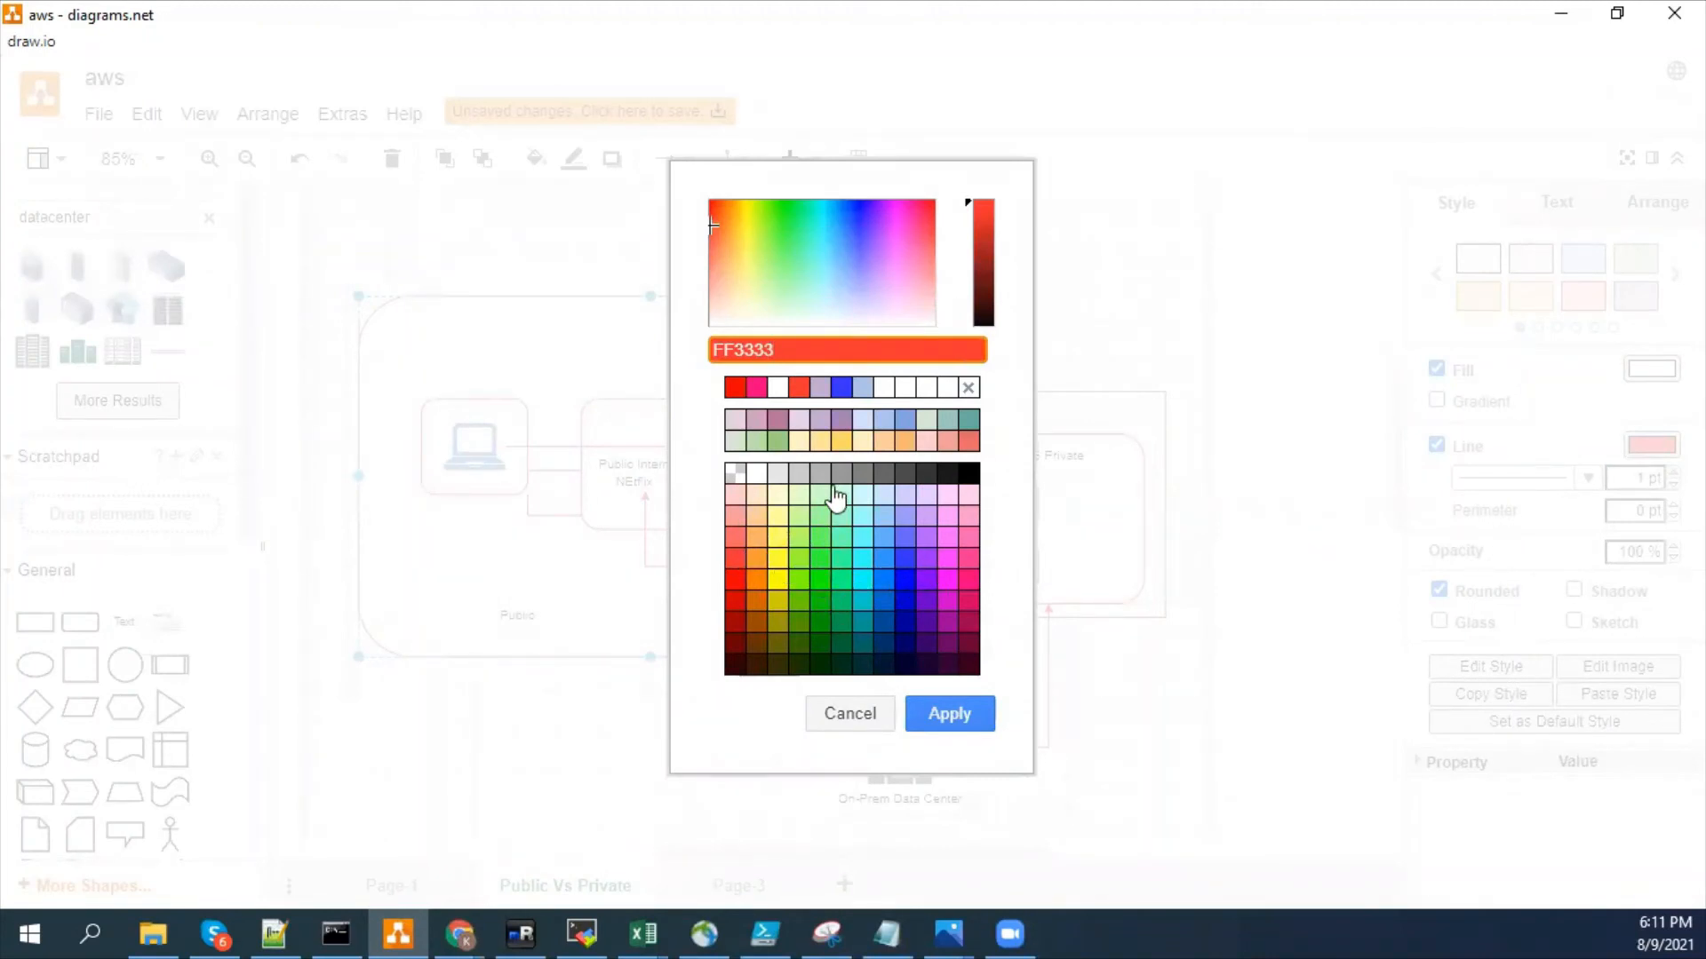
{"action": "left_click", "coordinate": [842, 387]}
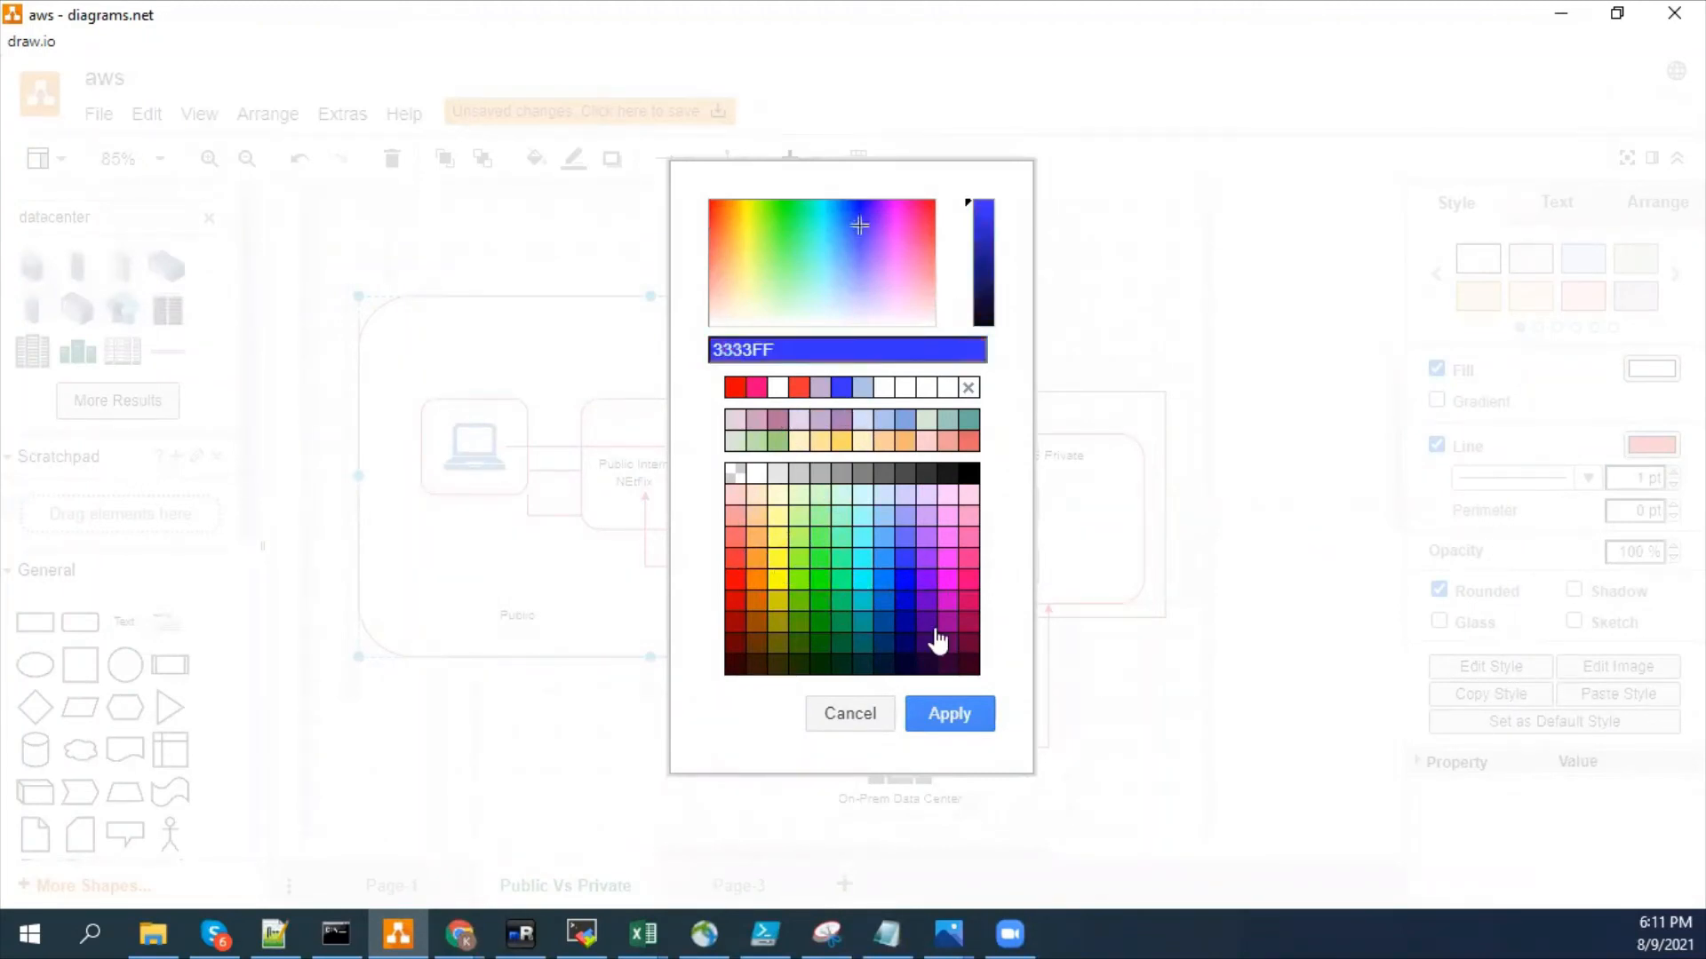
{"action": "left_click", "coordinate": [964, 716]}
{"action": "left_click", "coordinate": [1192, 724]}
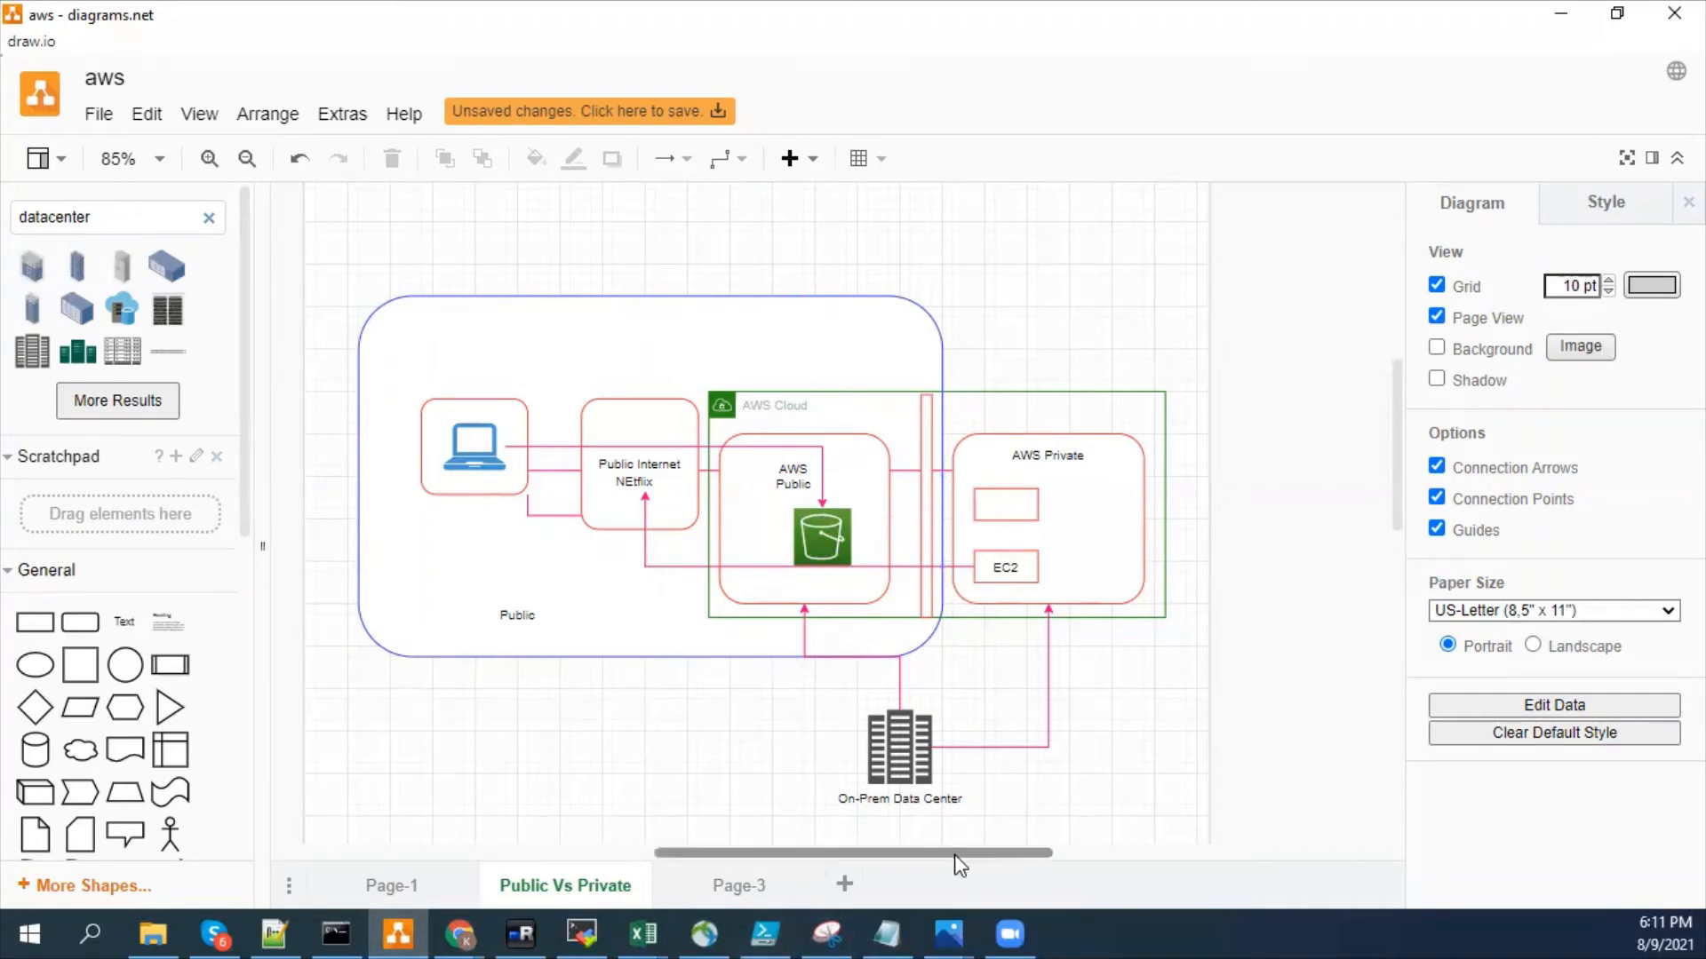
- Narrow the blue rectangle by pulling its left edge in towards the laptop shape
{"action": "left_click_drag", "start_coordinate": [956, 850], "coordinate": [981, 849]}
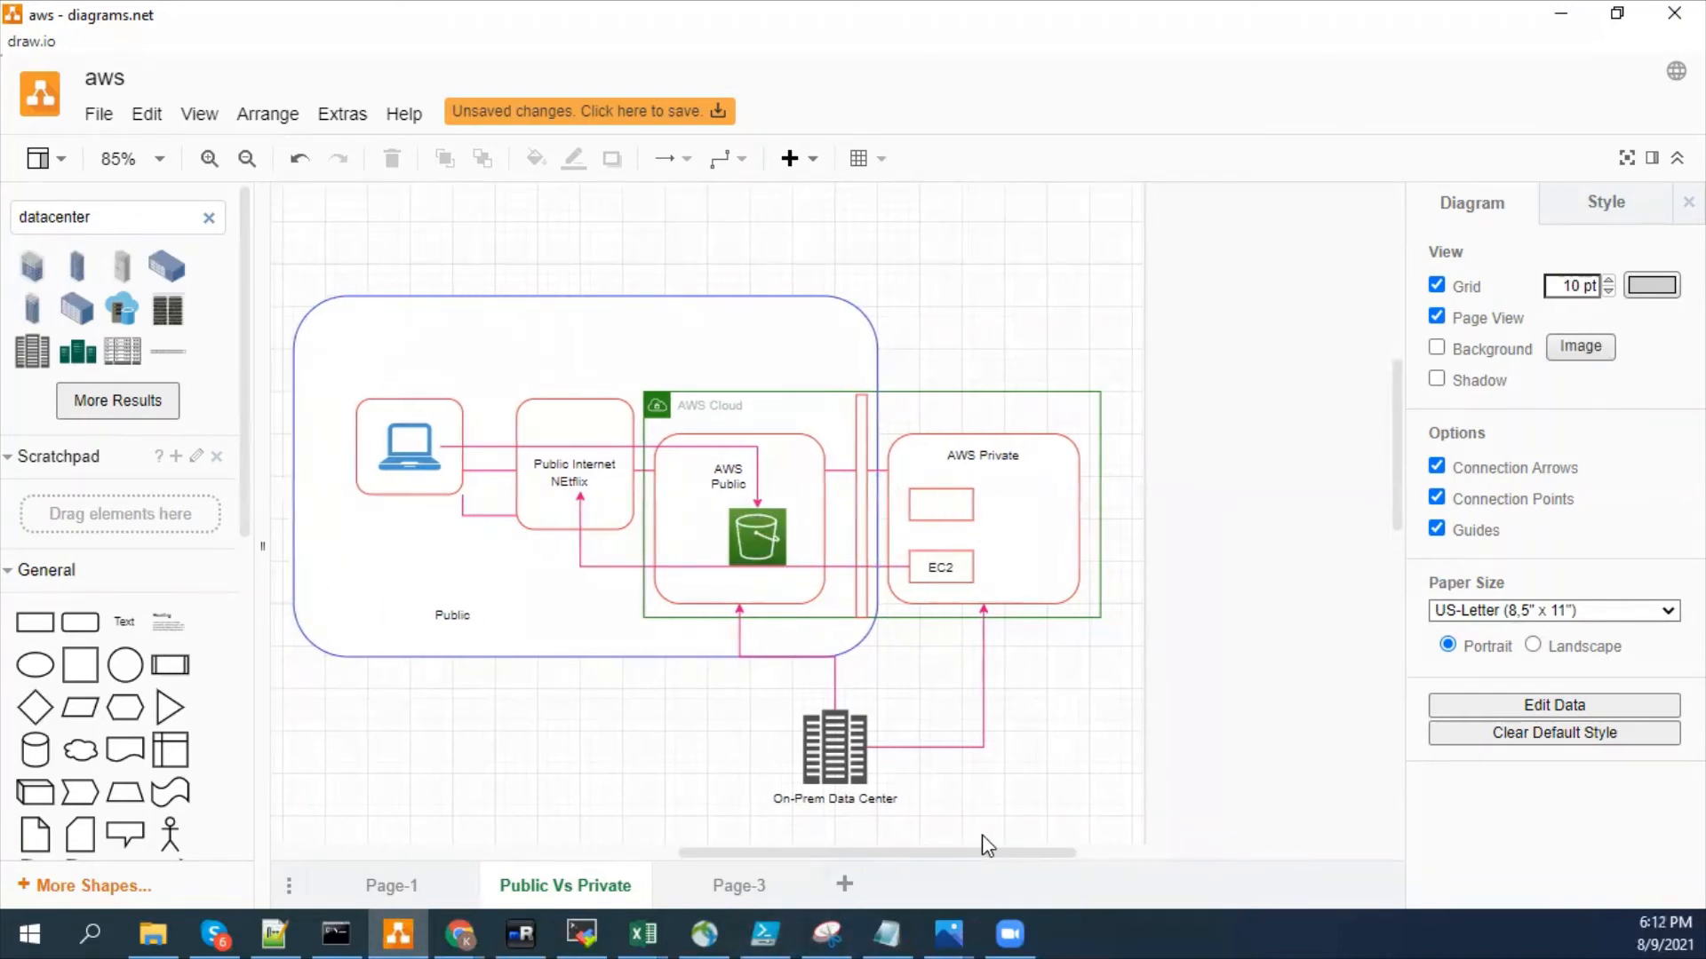
{"action": "left_click", "coordinate": [296, 504]}
{"action": "left_click_drag", "start_coordinate": [295, 475], "coordinate": [336, 475]}
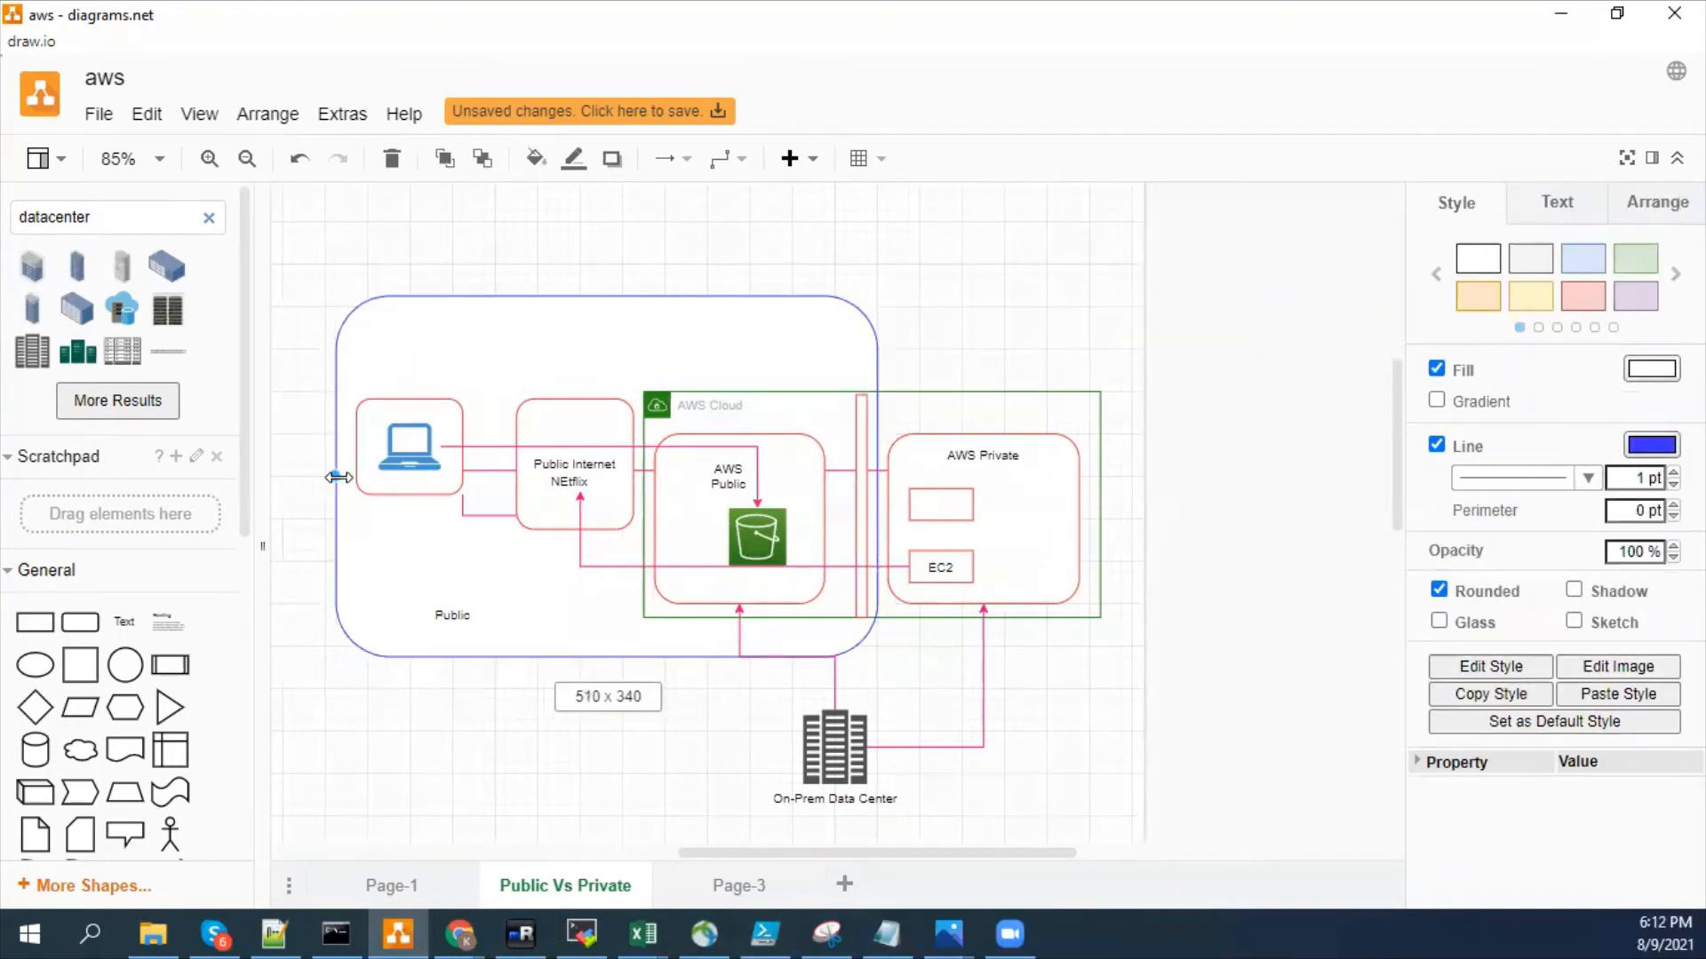
{"action": "left_click", "coordinate": [353, 677]}
- Enlarge the AWS Private rectangle towards the lower right and shift it upward
{"action": "left_click_drag", "start_coordinate": [995, 855], "coordinate": [1114, 848]}
{"action": "left_click", "coordinate": [827, 573]}
{"action": "left_click", "coordinate": [620, 598]}
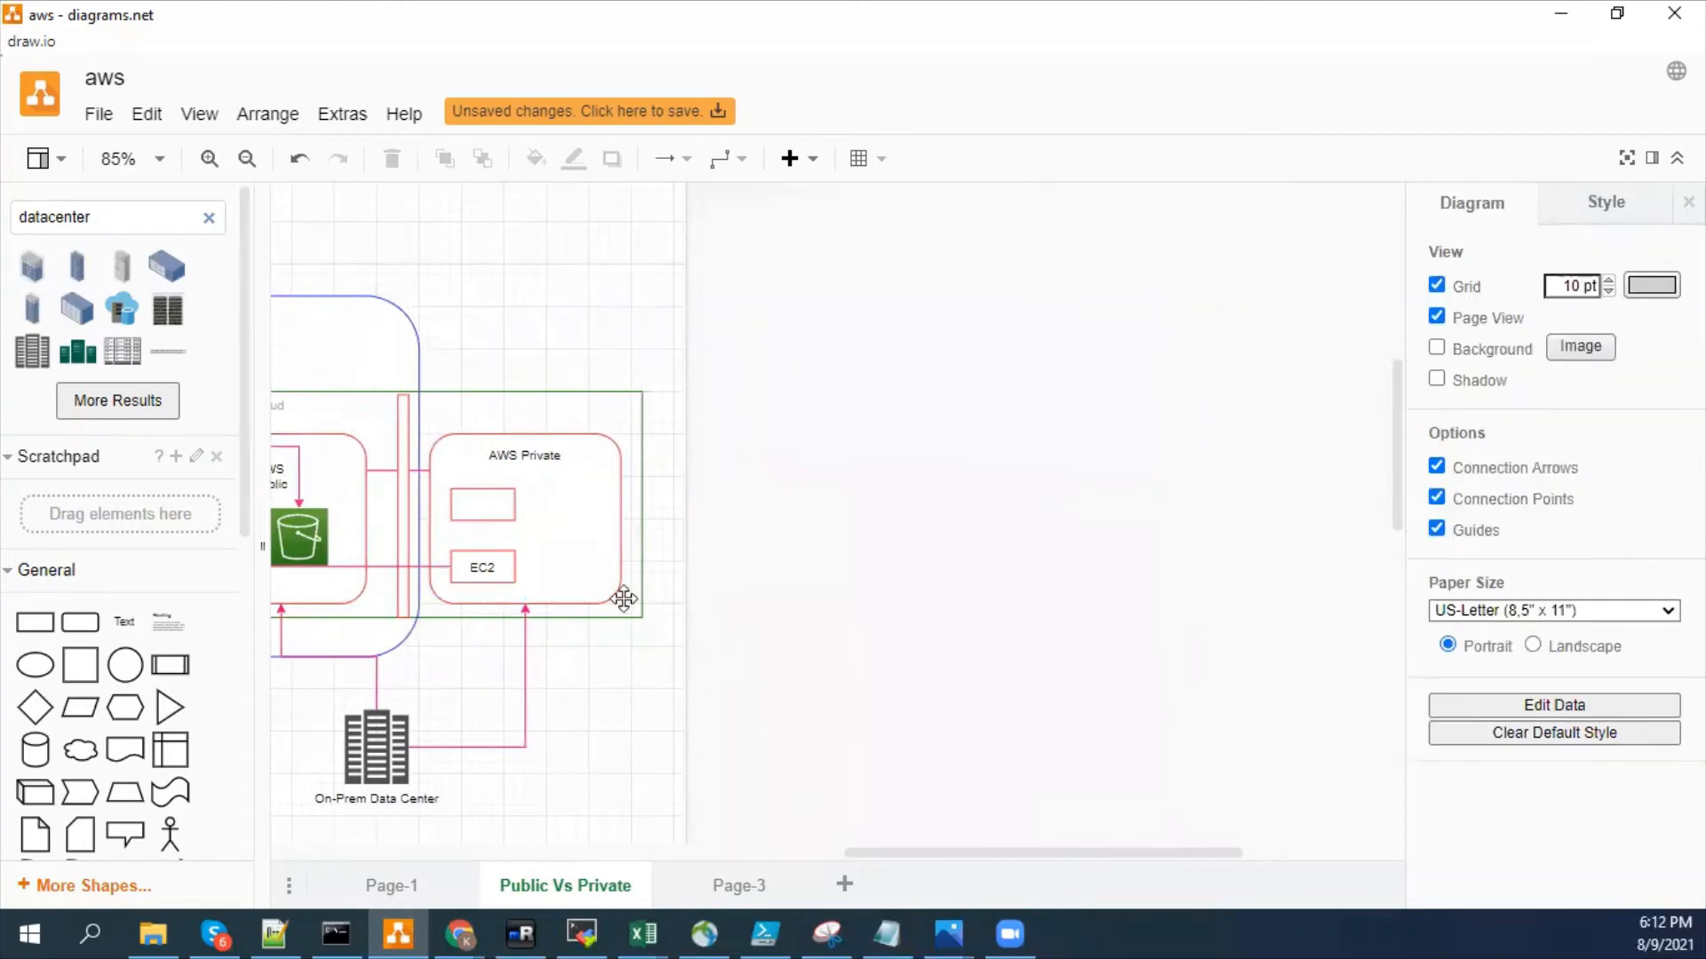
{"action": "left_click", "coordinate": [619, 598]}
{"action": "left_click_drag", "start_coordinate": [620, 601], "coordinate": [971, 741]}
{"action": "left_click", "coordinate": [1237, 692]}
{"action": "left_click_drag", "start_coordinate": [746, 575], "coordinate": [757, 512]}
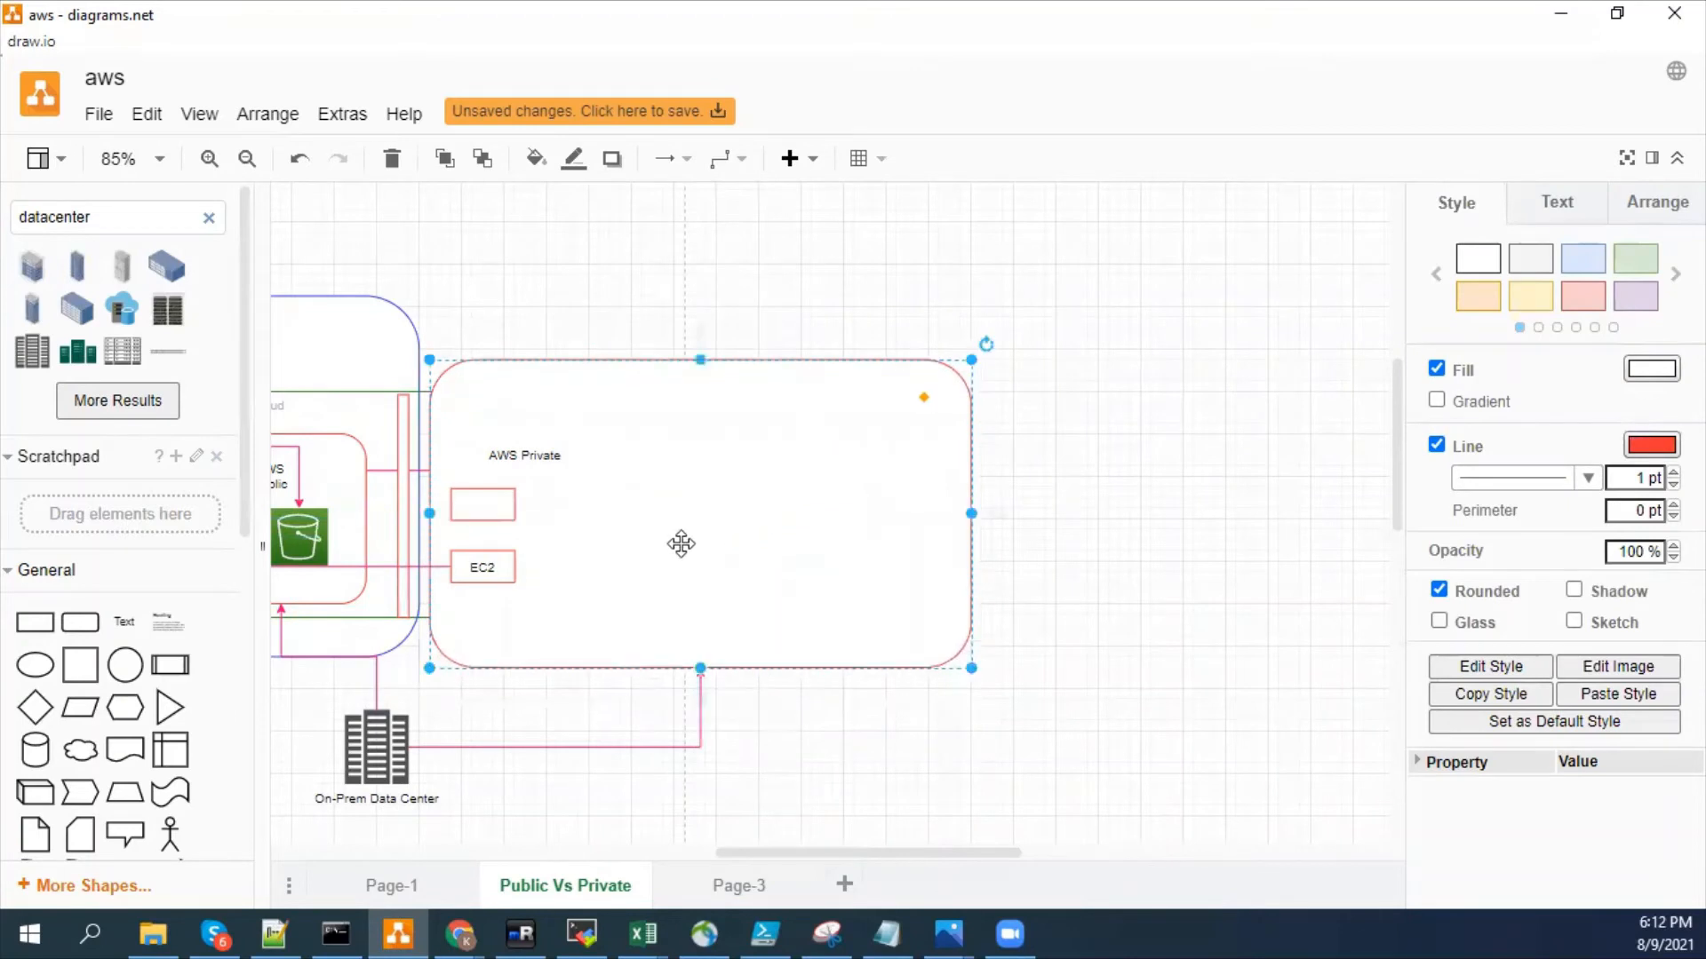
- Move the AWS Private label to the top centre of its enlarged rectangle
{"action": "left_click", "coordinate": [529, 457]}
{"action": "left_click_drag", "start_coordinate": [530, 457], "coordinate": [739, 360]}
{"action": "left_click", "coordinate": [1077, 504]}
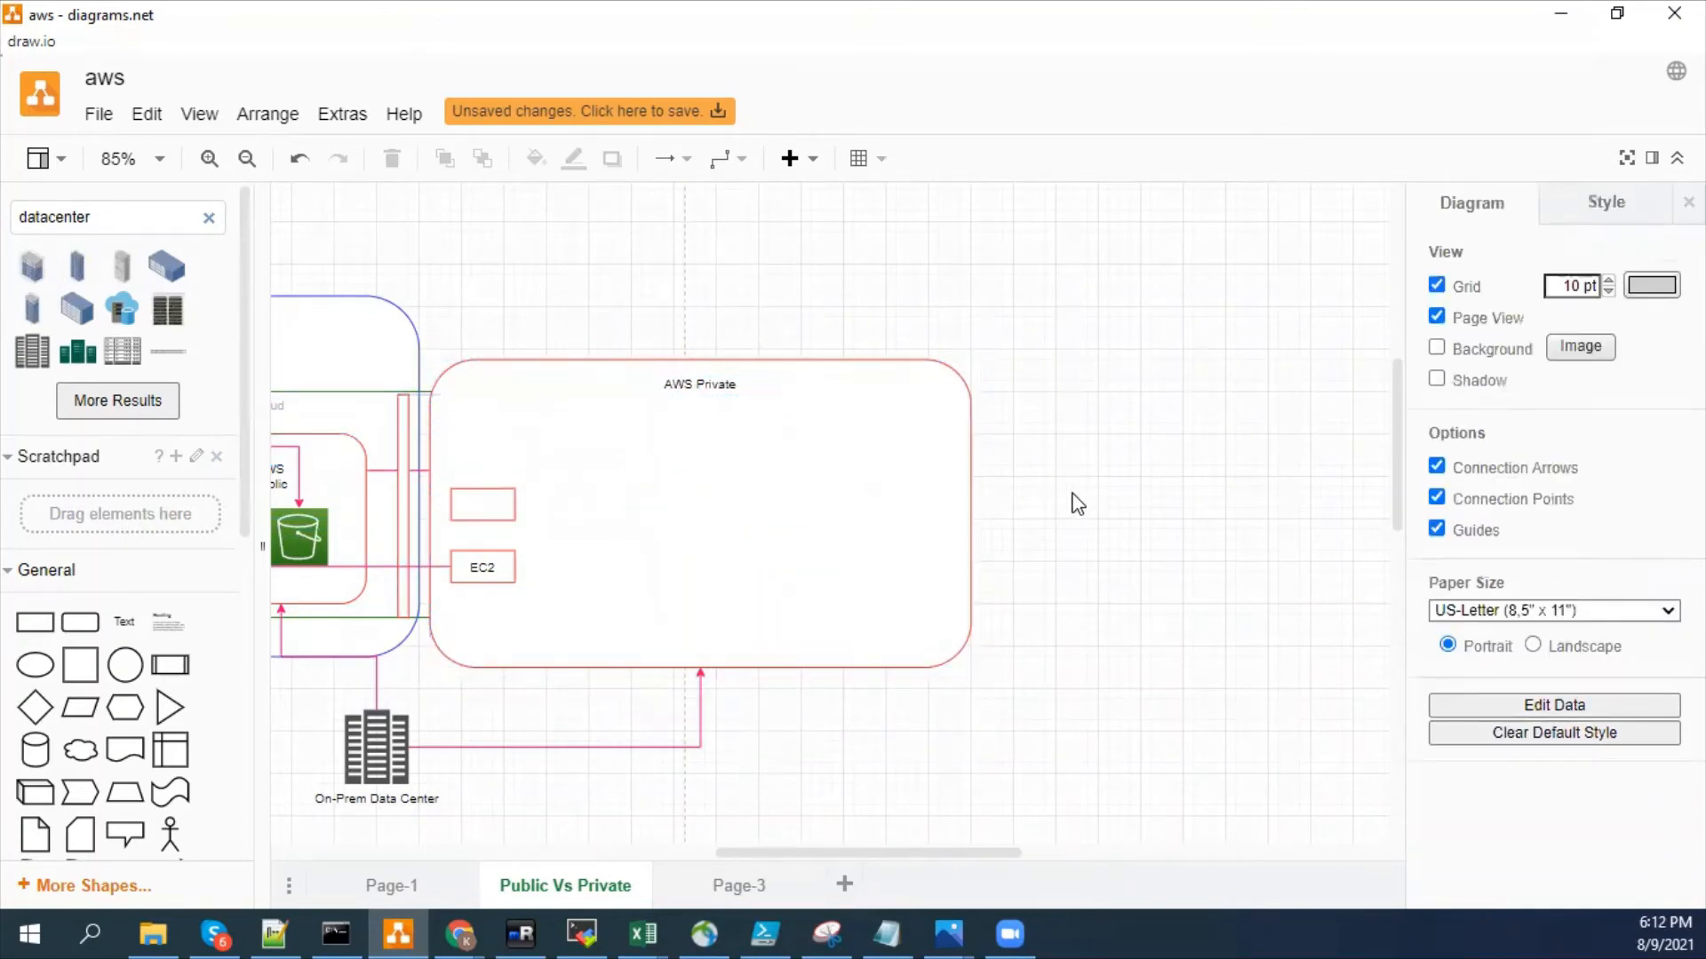
- Move the EC2 box to the right side of AWS Private and enlarge the empty box on its left side
{"action": "left_click_drag", "start_coordinate": [484, 499], "coordinate": [939, 401]}
{"action": "left_click_drag", "start_coordinate": [476, 565], "coordinate": [884, 491]}
{"action": "left_click_drag", "start_coordinate": [885, 429], "coordinate": [553, 540]}
- Delete the connector between EC2 and Public Internet, and stretch the empty box in AWS Private into a taller rectangle
{"action": "left_click", "coordinate": [770, 493]}
{"action": "key", "text": "Delete"}
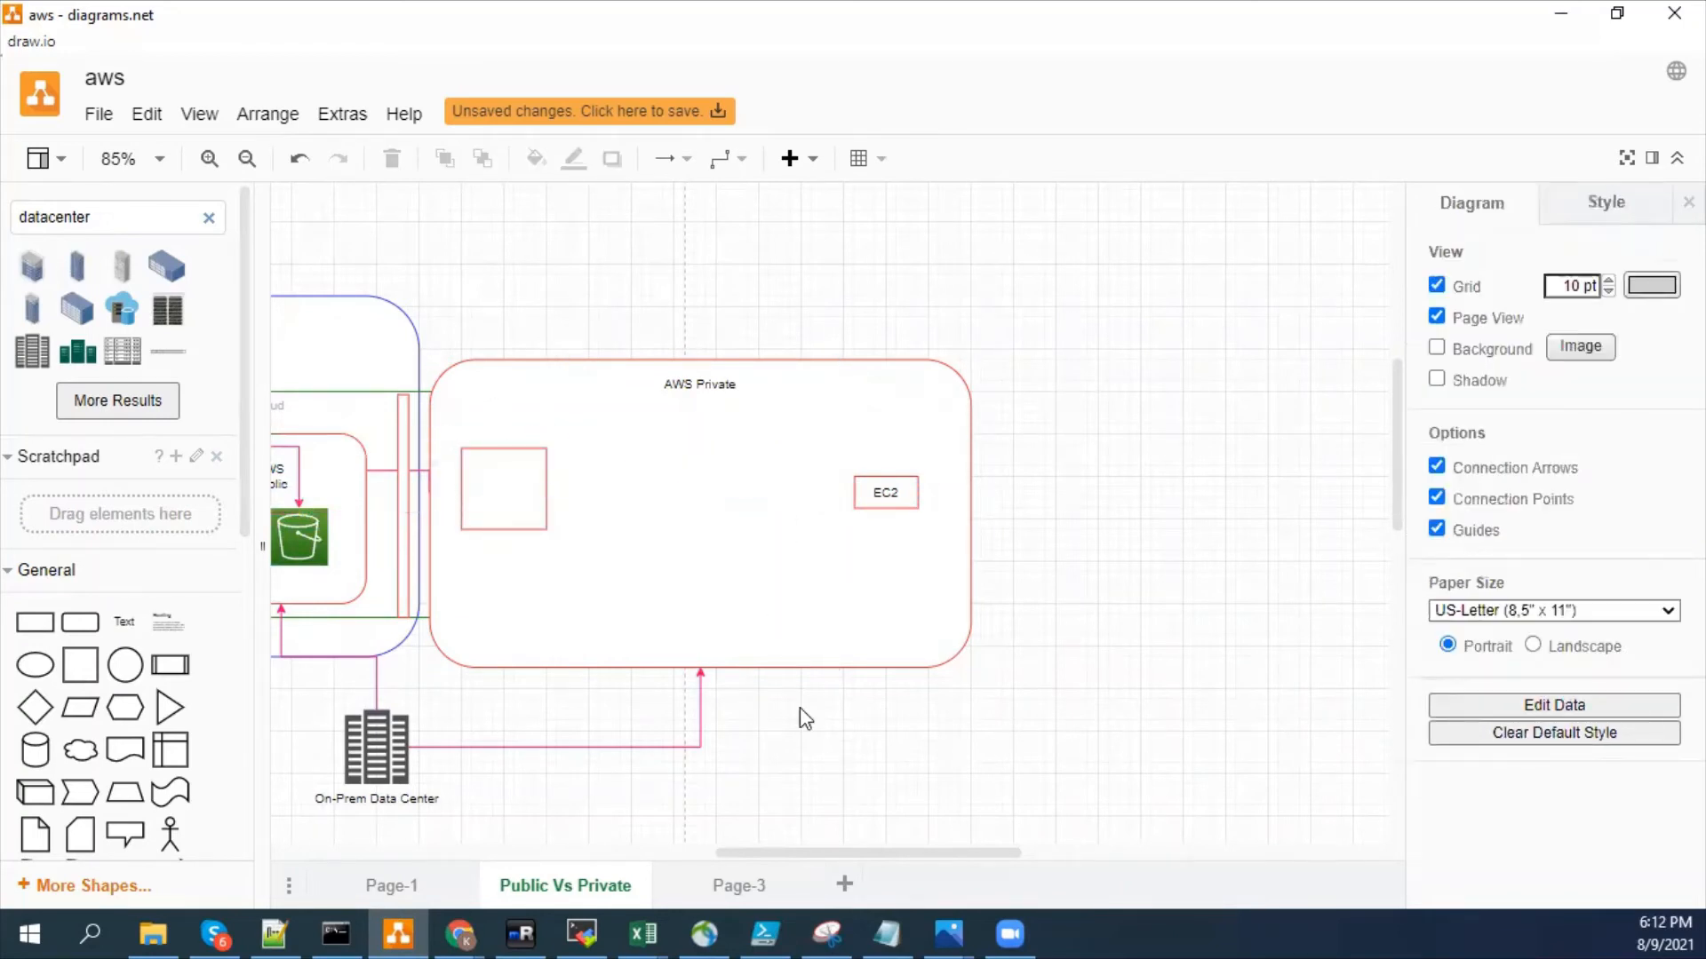
{"action": "left_click", "coordinate": [494, 524]}
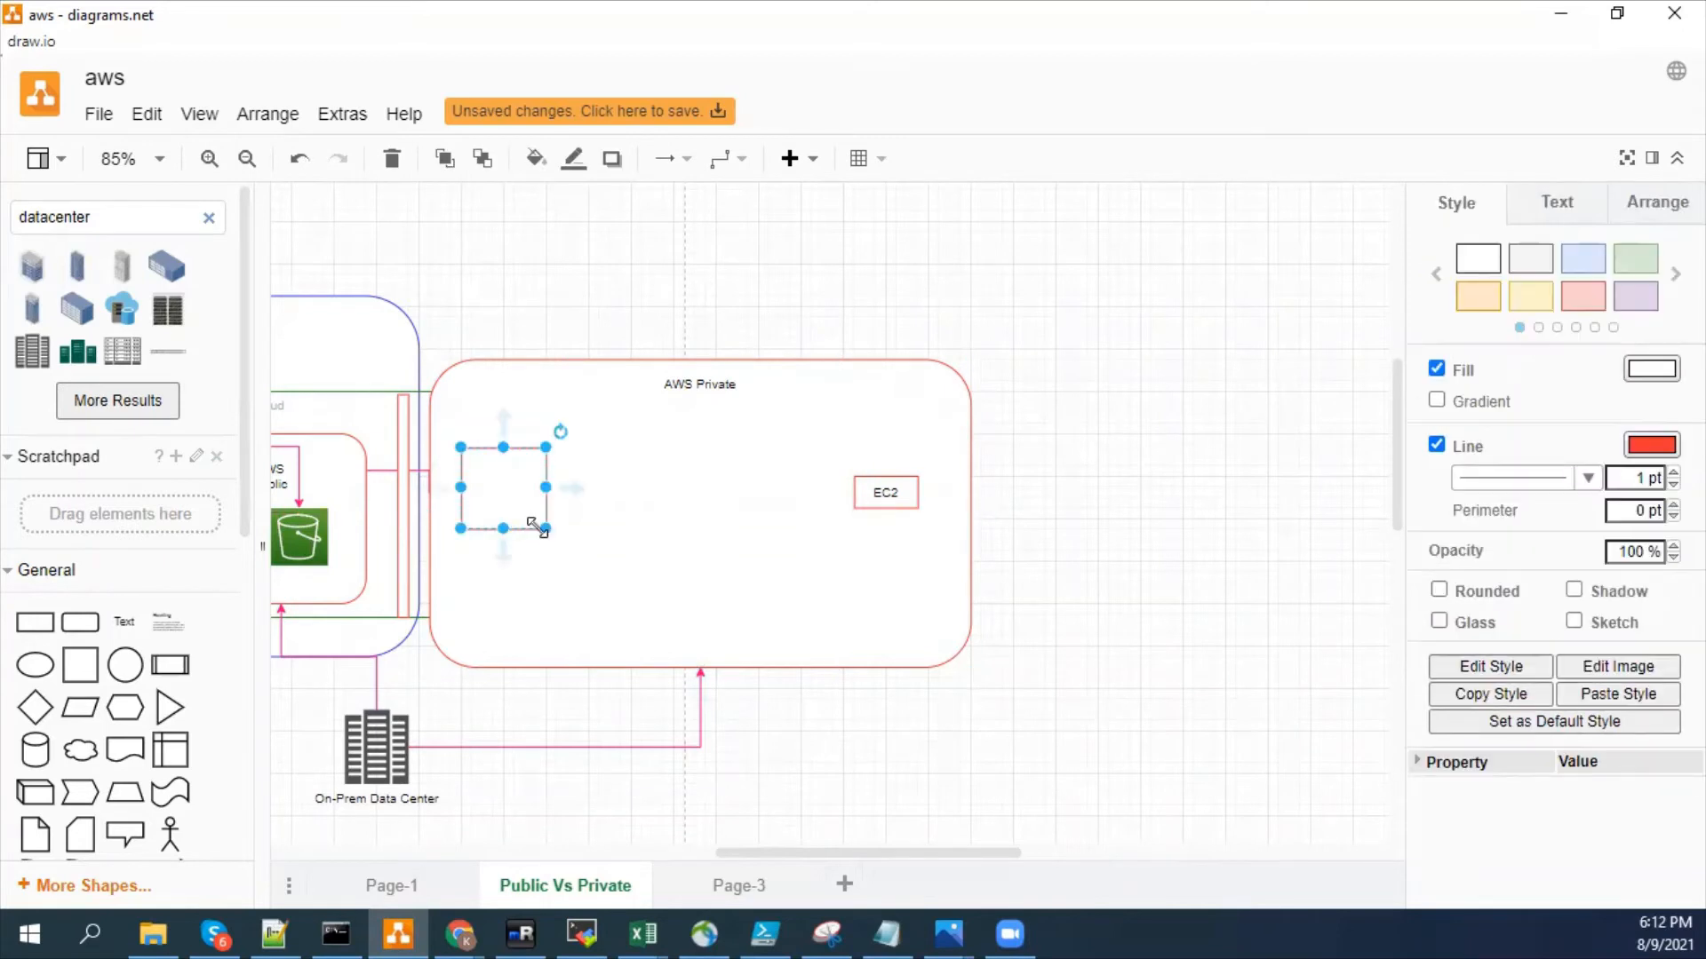
{"action": "left_click_drag", "start_coordinate": [538, 526], "coordinate": [558, 572]}
- Place a copy of the empty box to its right inside the AWS Private rectangle
{"action": "left_click", "coordinate": [886, 493]}
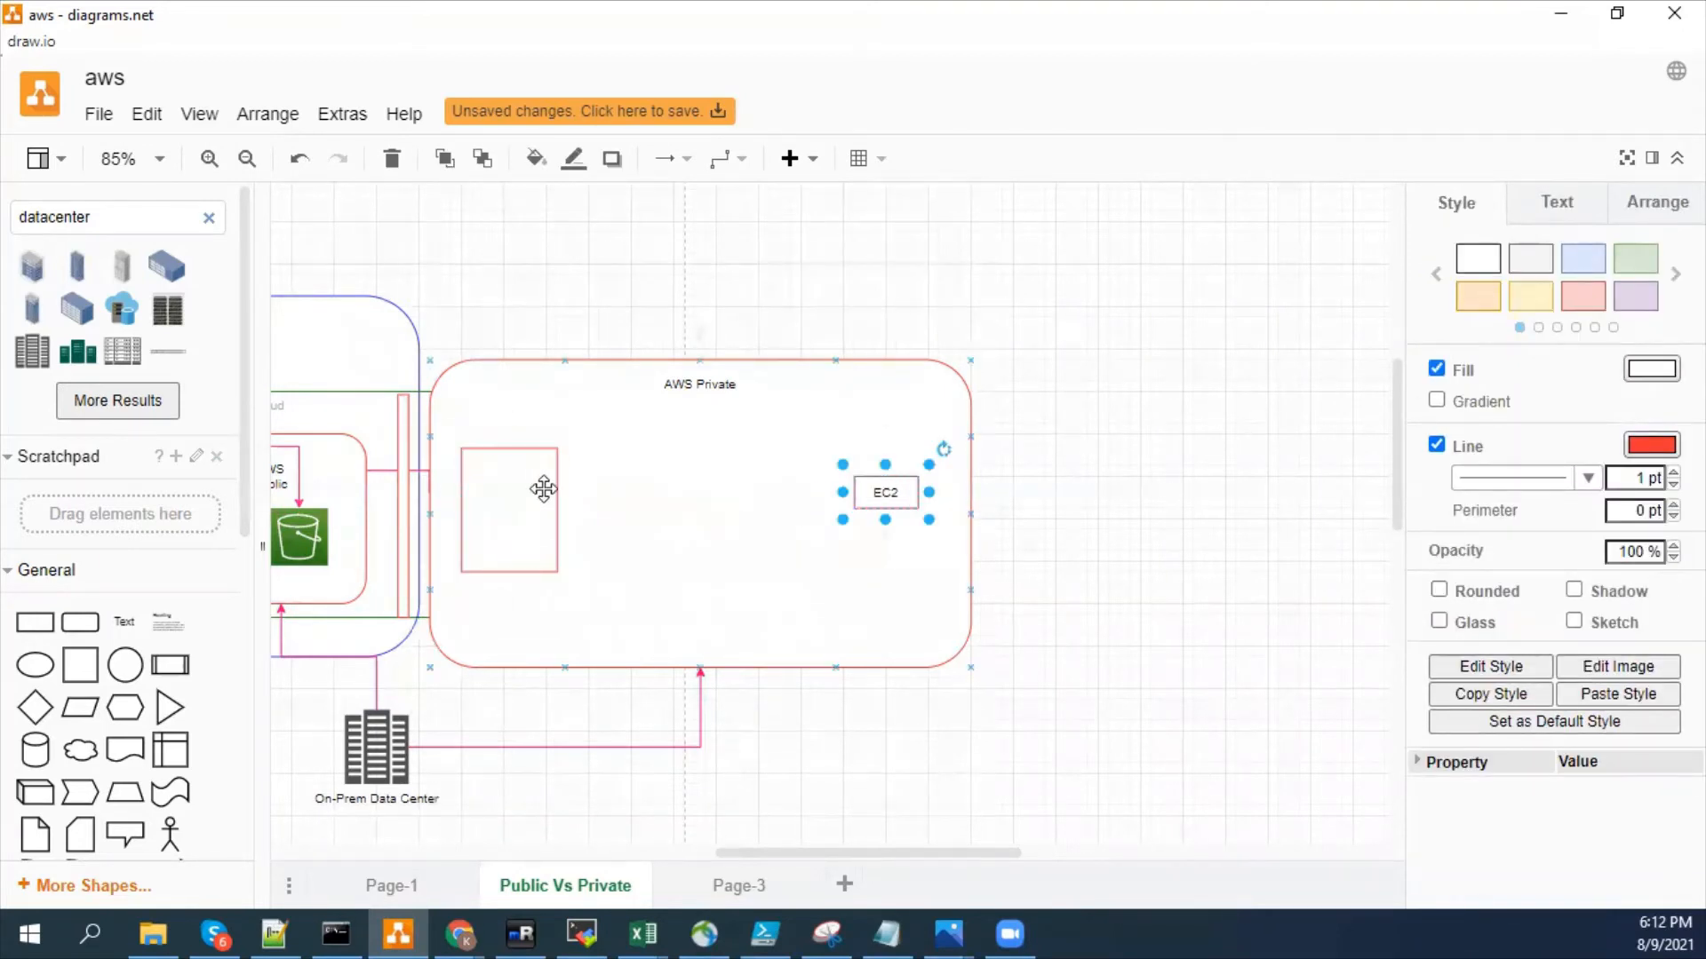
{"action": "left_click", "coordinate": [544, 489]}
{"action": "left_click_drag", "start_coordinate": [530, 495], "coordinate": [671, 480]}
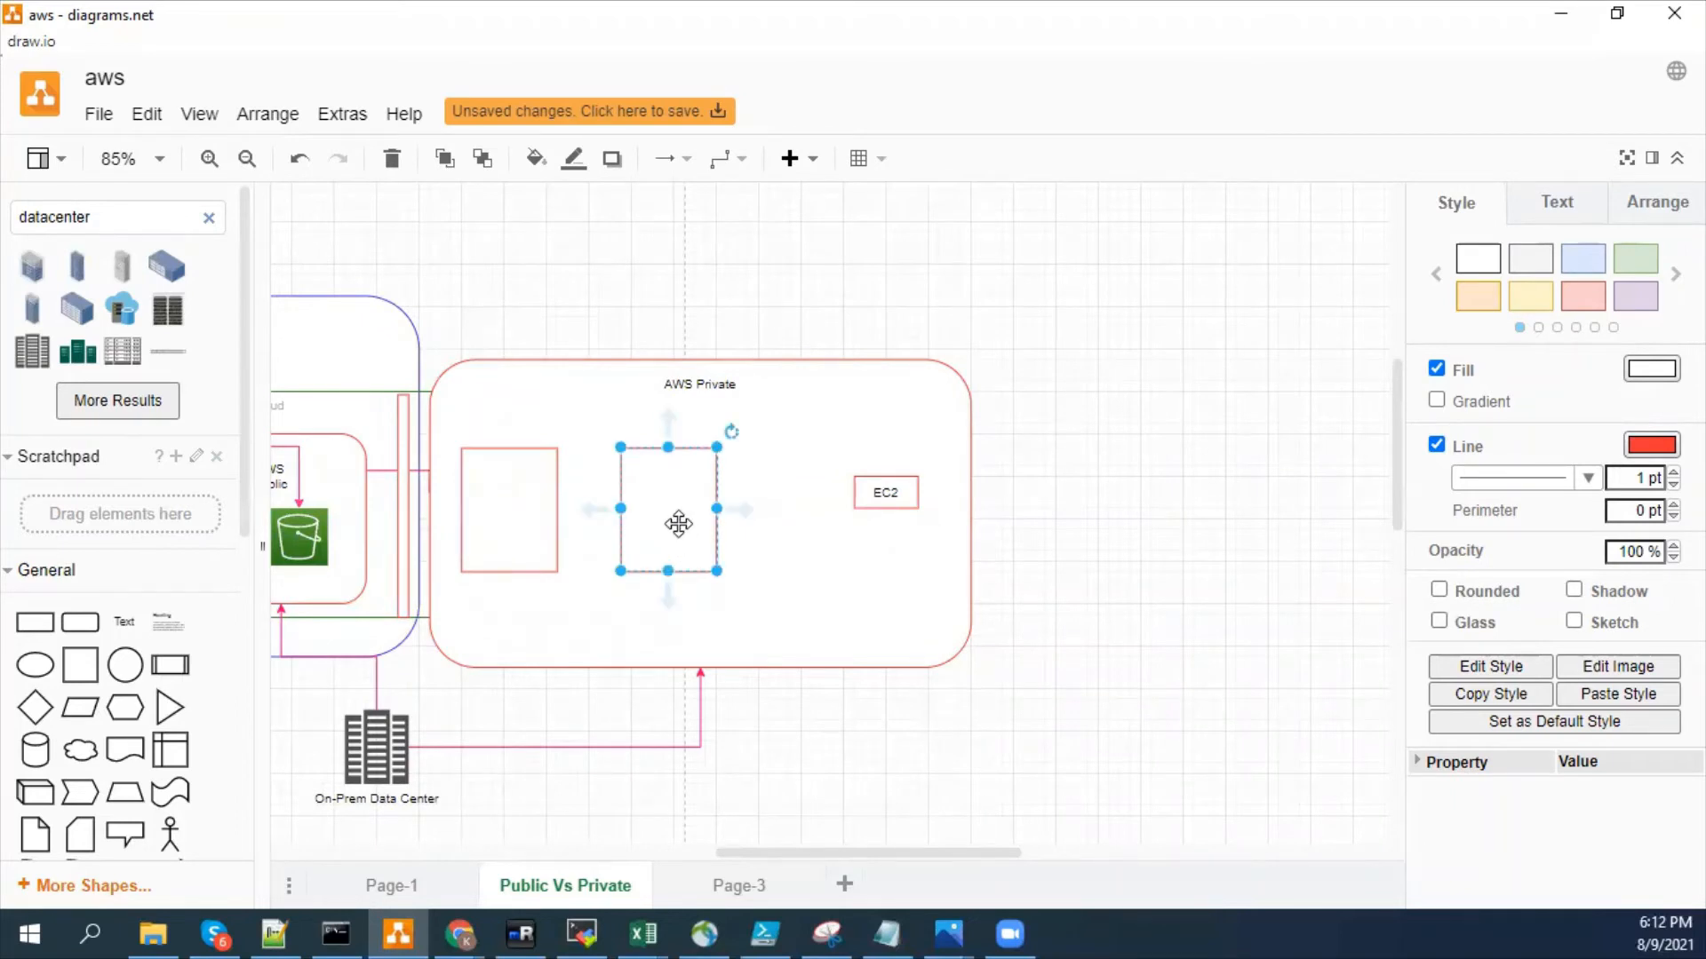
{"action": "mouse_move", "coordinate": [827, 930]}
{"action": "key", "text": "alt+Tab"}
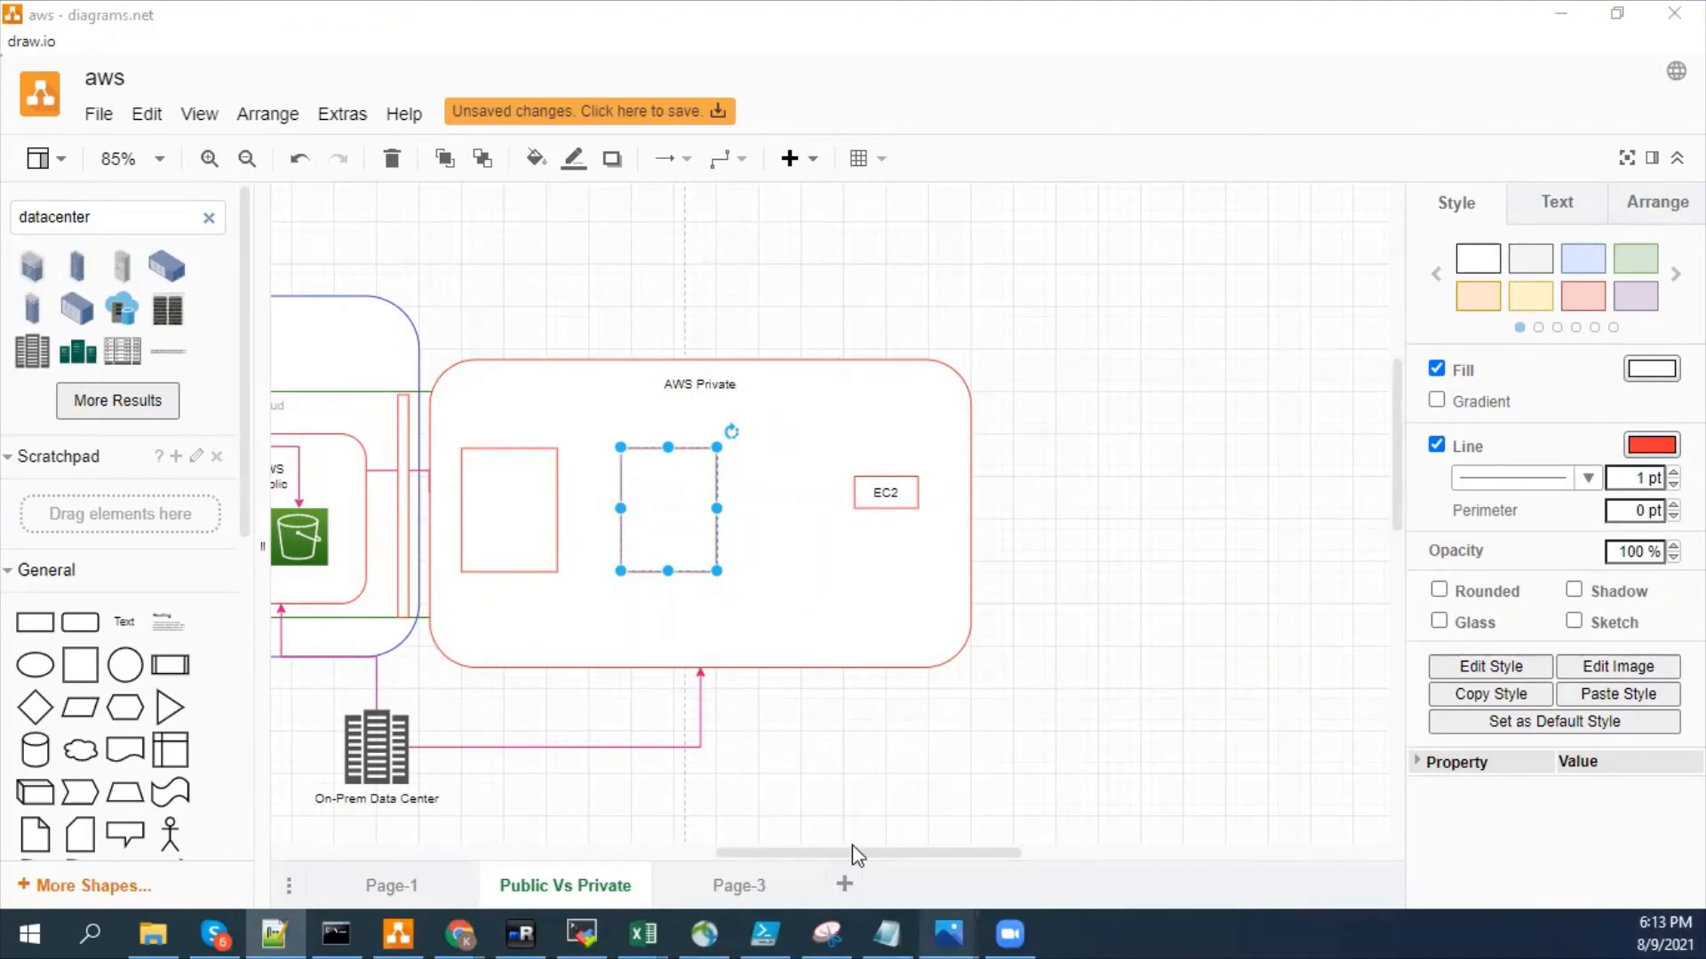
- Place a copy of the EC2 box just below the original in AWS Private and relabel it SQL
{"action": "left_click", "coordinate": [885, 491]}
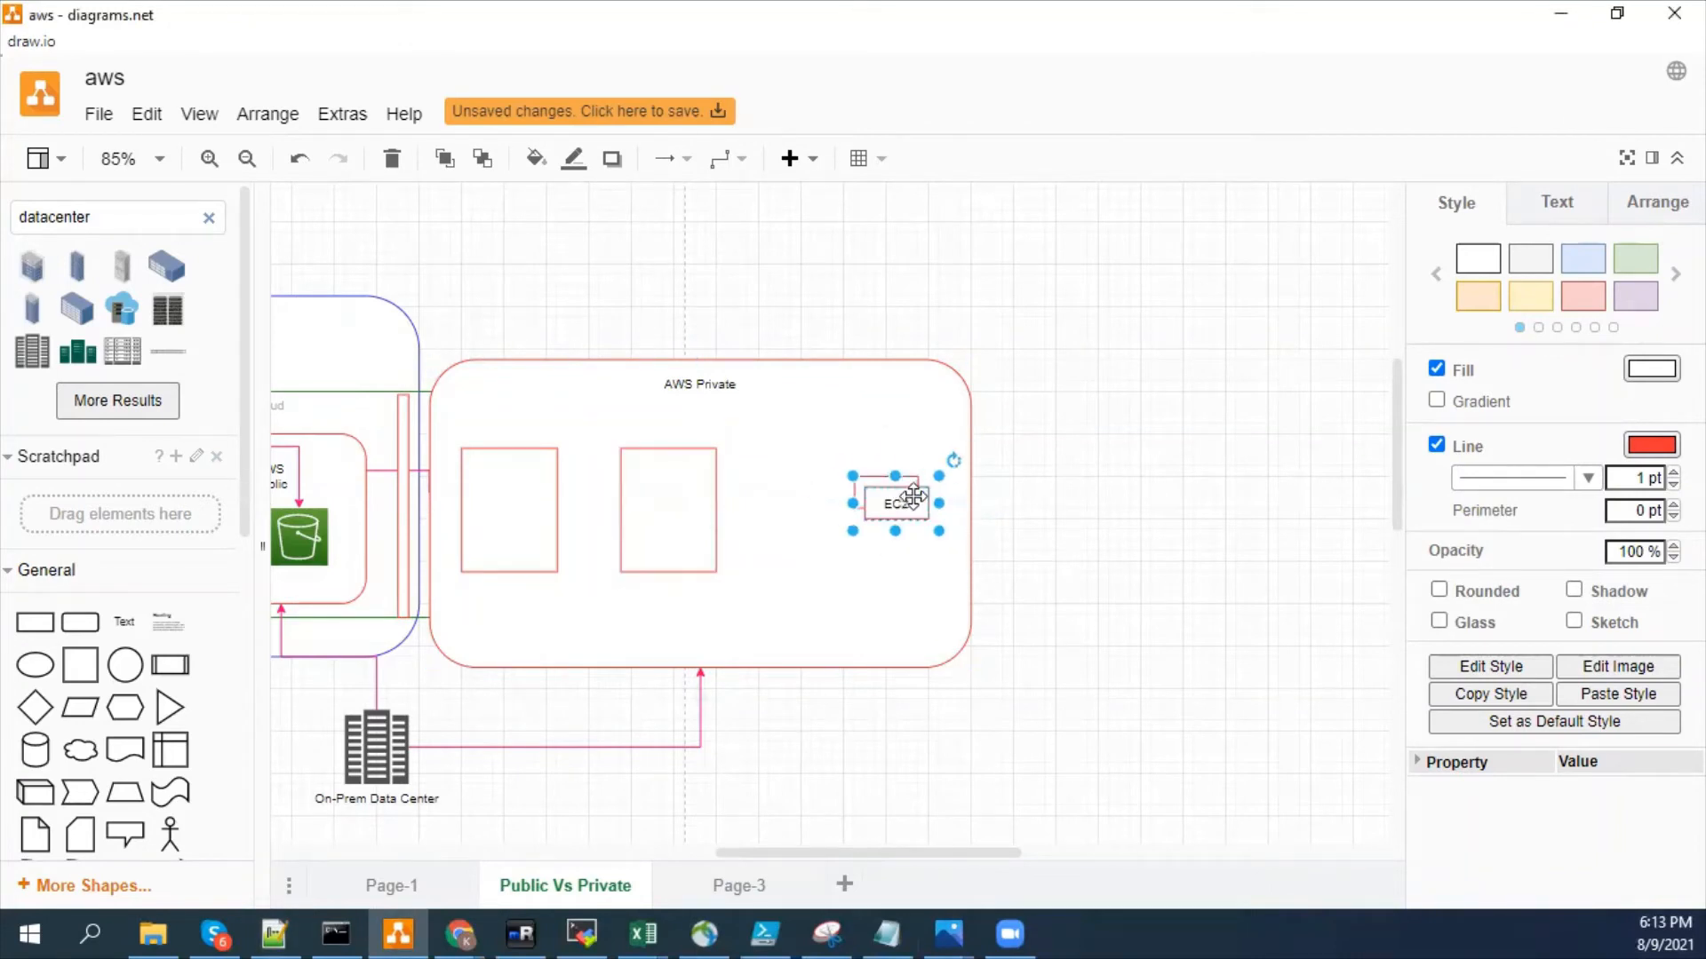
{"action": "left_click_drag", "start_coordinate": [890, 497], "coordinate": [879, 544]}
{"action": "double_click", "coordinate": [879, 544]}
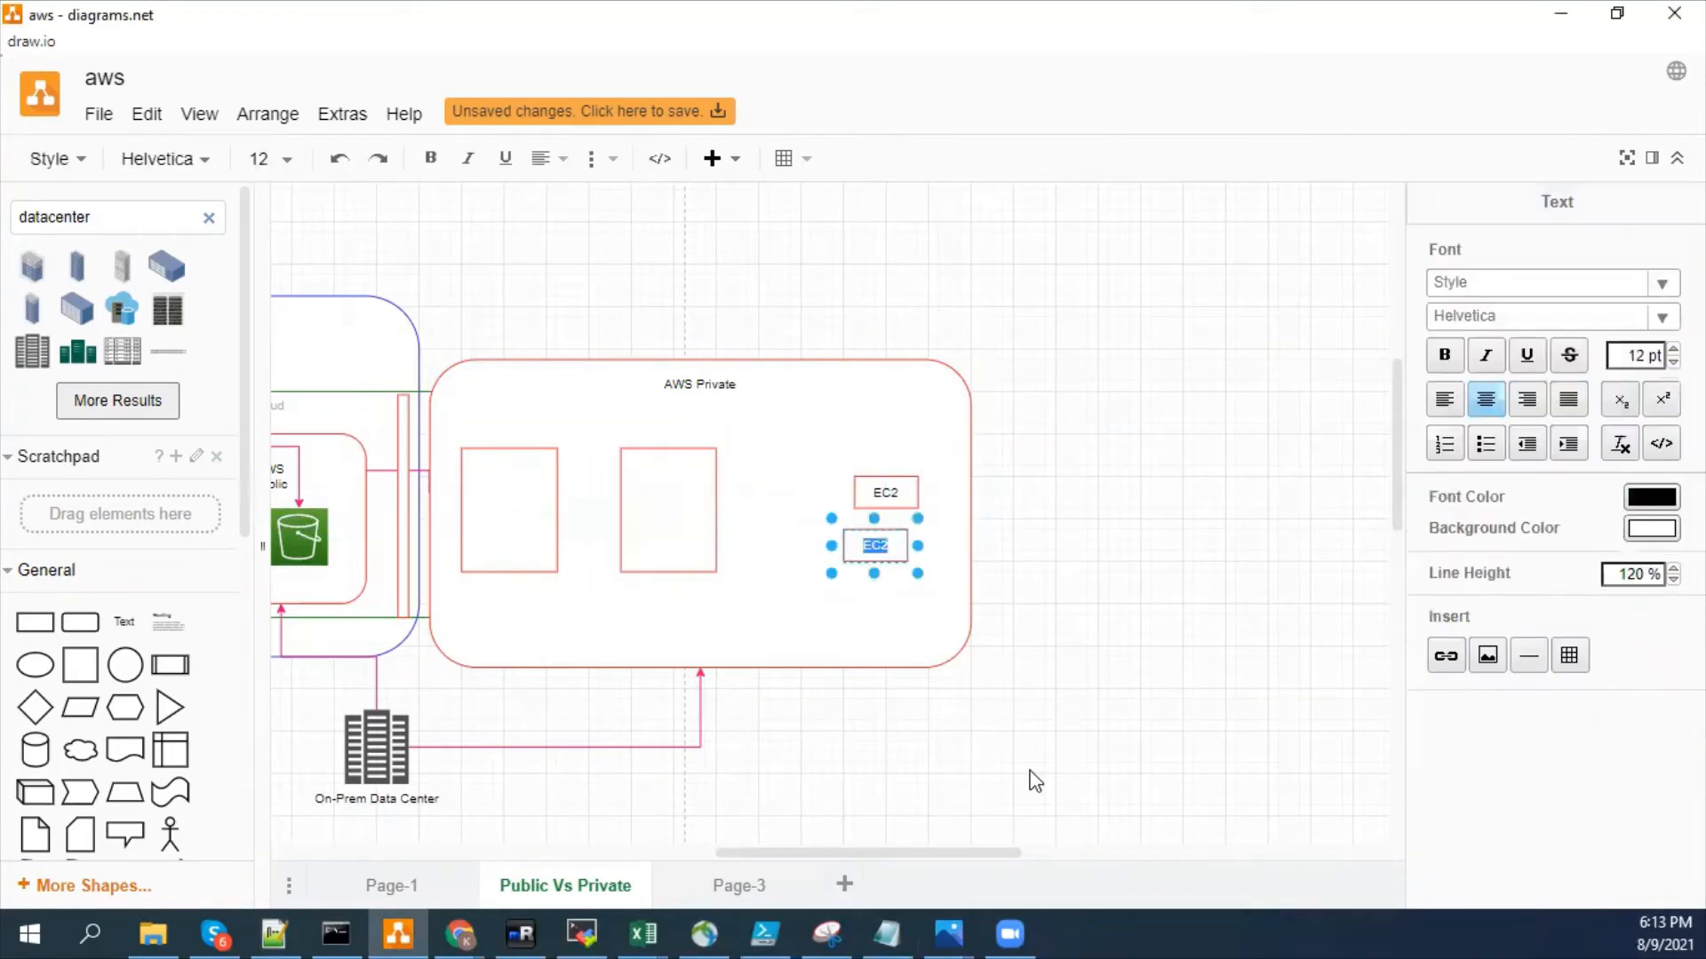
{"action": "type", "text": "SQL"}
{"action": "left_click", "coordinate": [1102, 590]}
- Reattach the On-Prem Data Center arrow from the AWS Private border to the bottom of the left empty box
{"action": "left_click", "coordinate": [656, 549]}
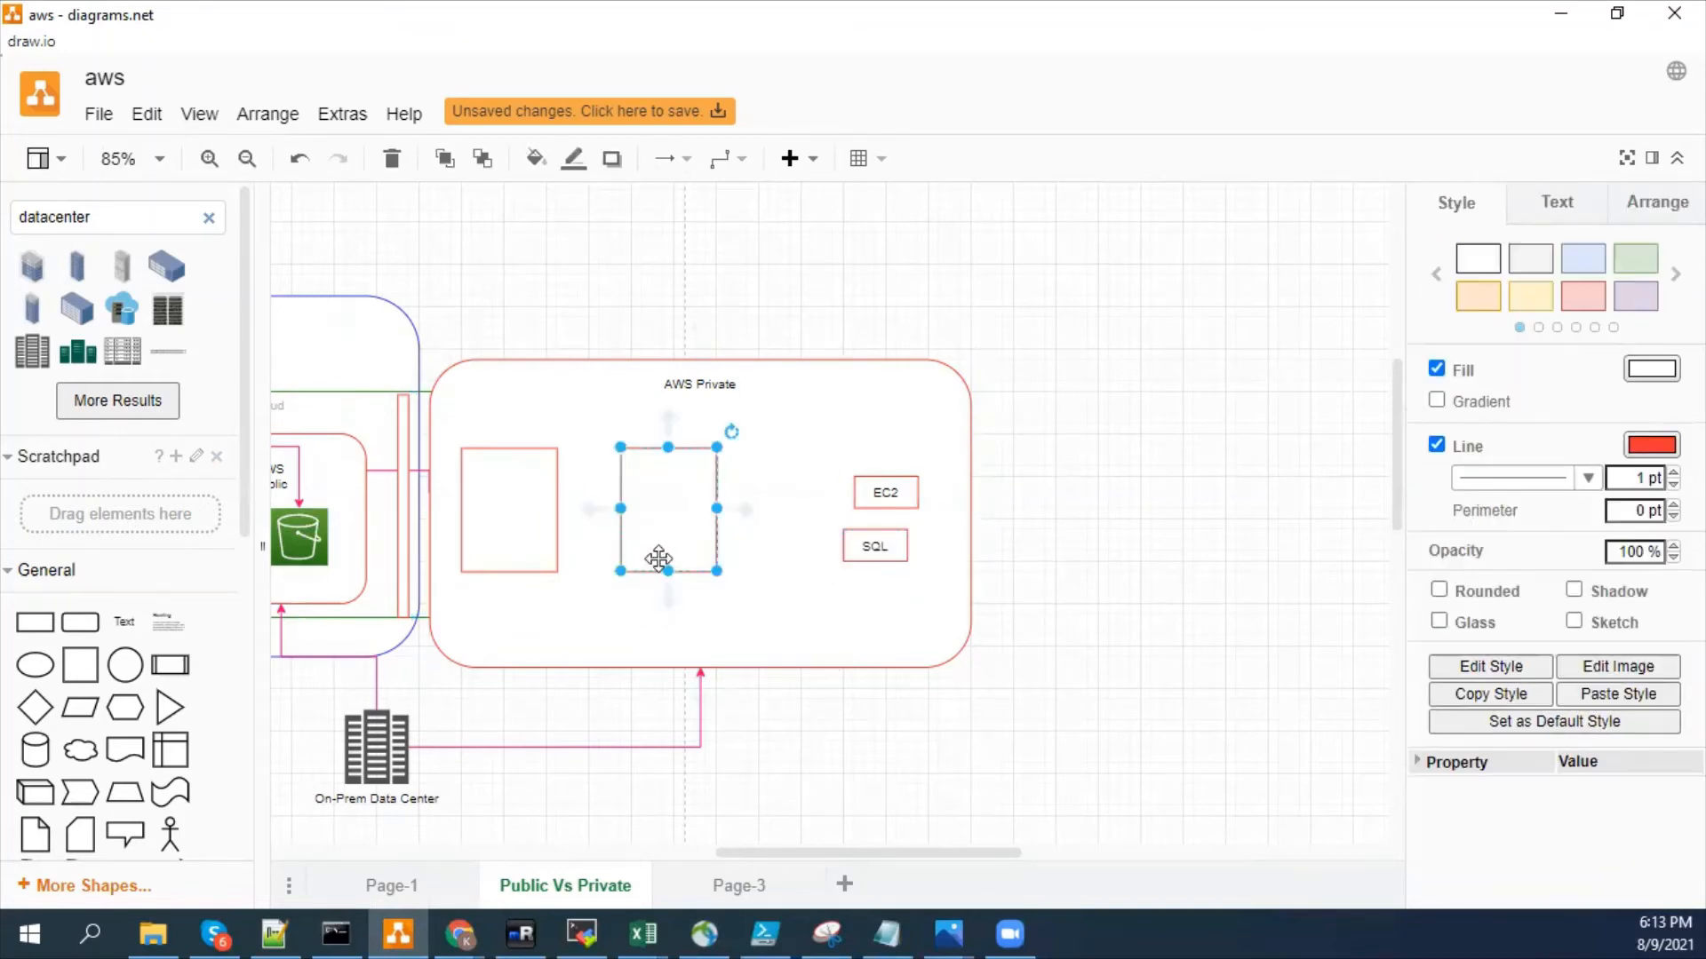
{"action": "left_click", "coordinate": [699, 689]}
{"action": "left_click_drag", "start_coordinate": [698, 668], "coordinate": [497, 562]}
{"action": "left_click", "coordinate": [631, 787]}
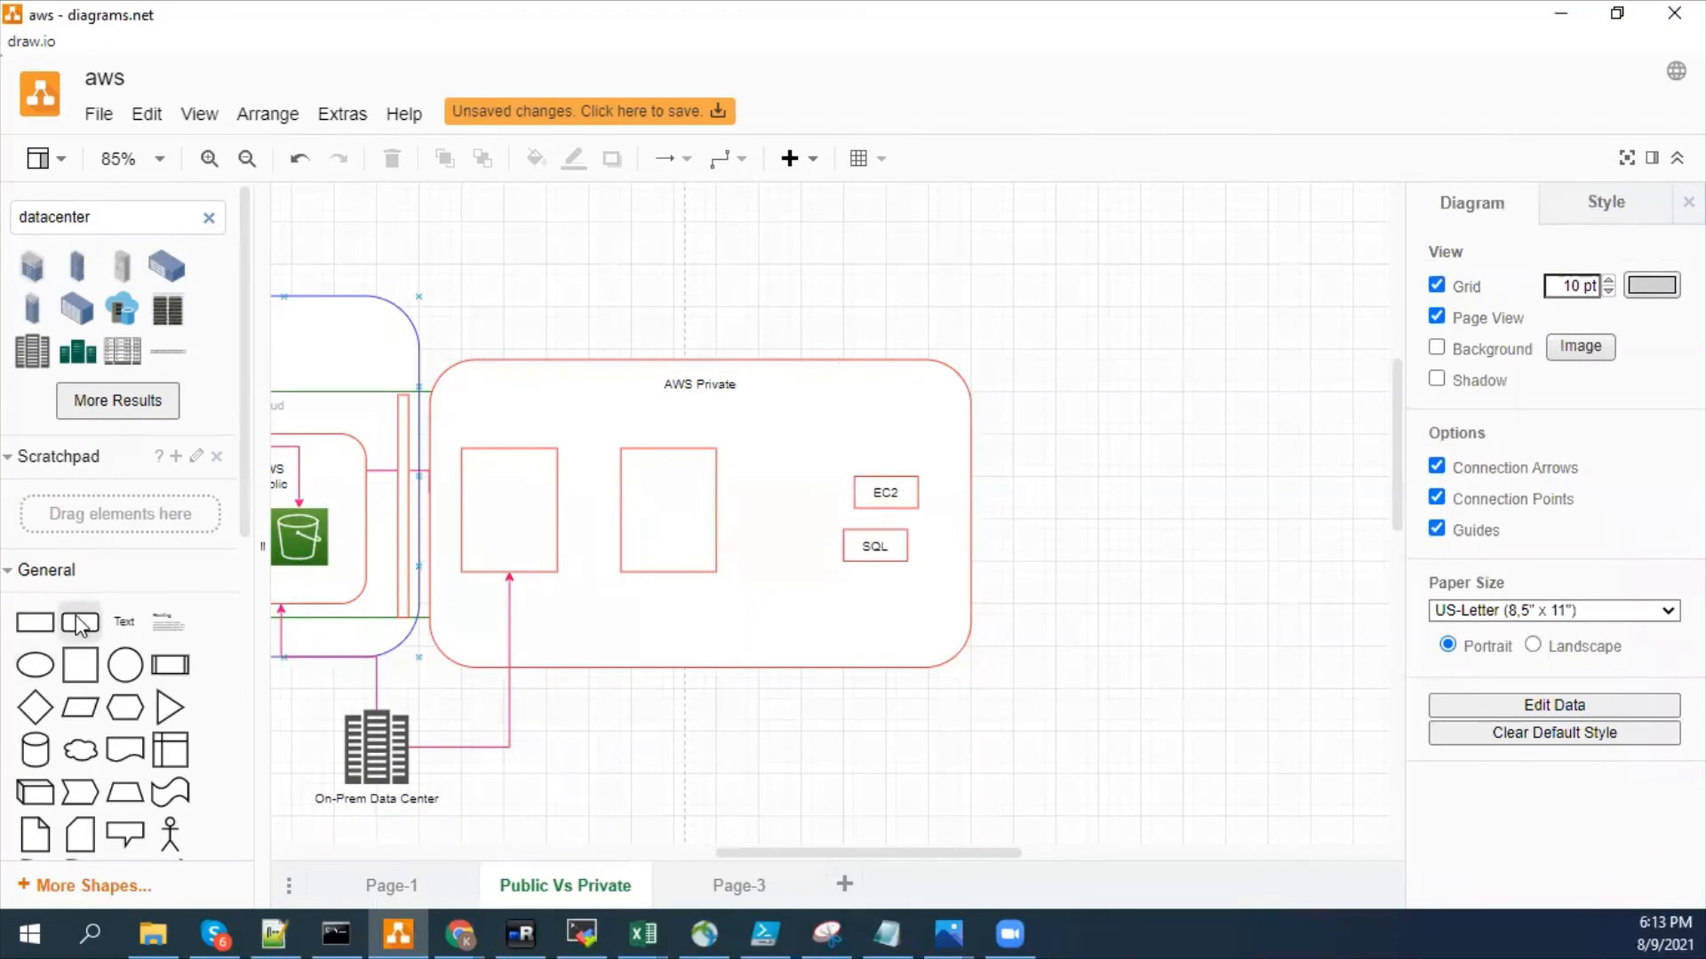
- Add an ellipse labelled Google/Azure below AWS Private and connect it to the bottom of the right empty box
{"action": "left_click_drag", "start_coordinate": [36, 665], "coordinate": [667, 745]}
{"action": "double_click", "coordinate": [707, 757]}
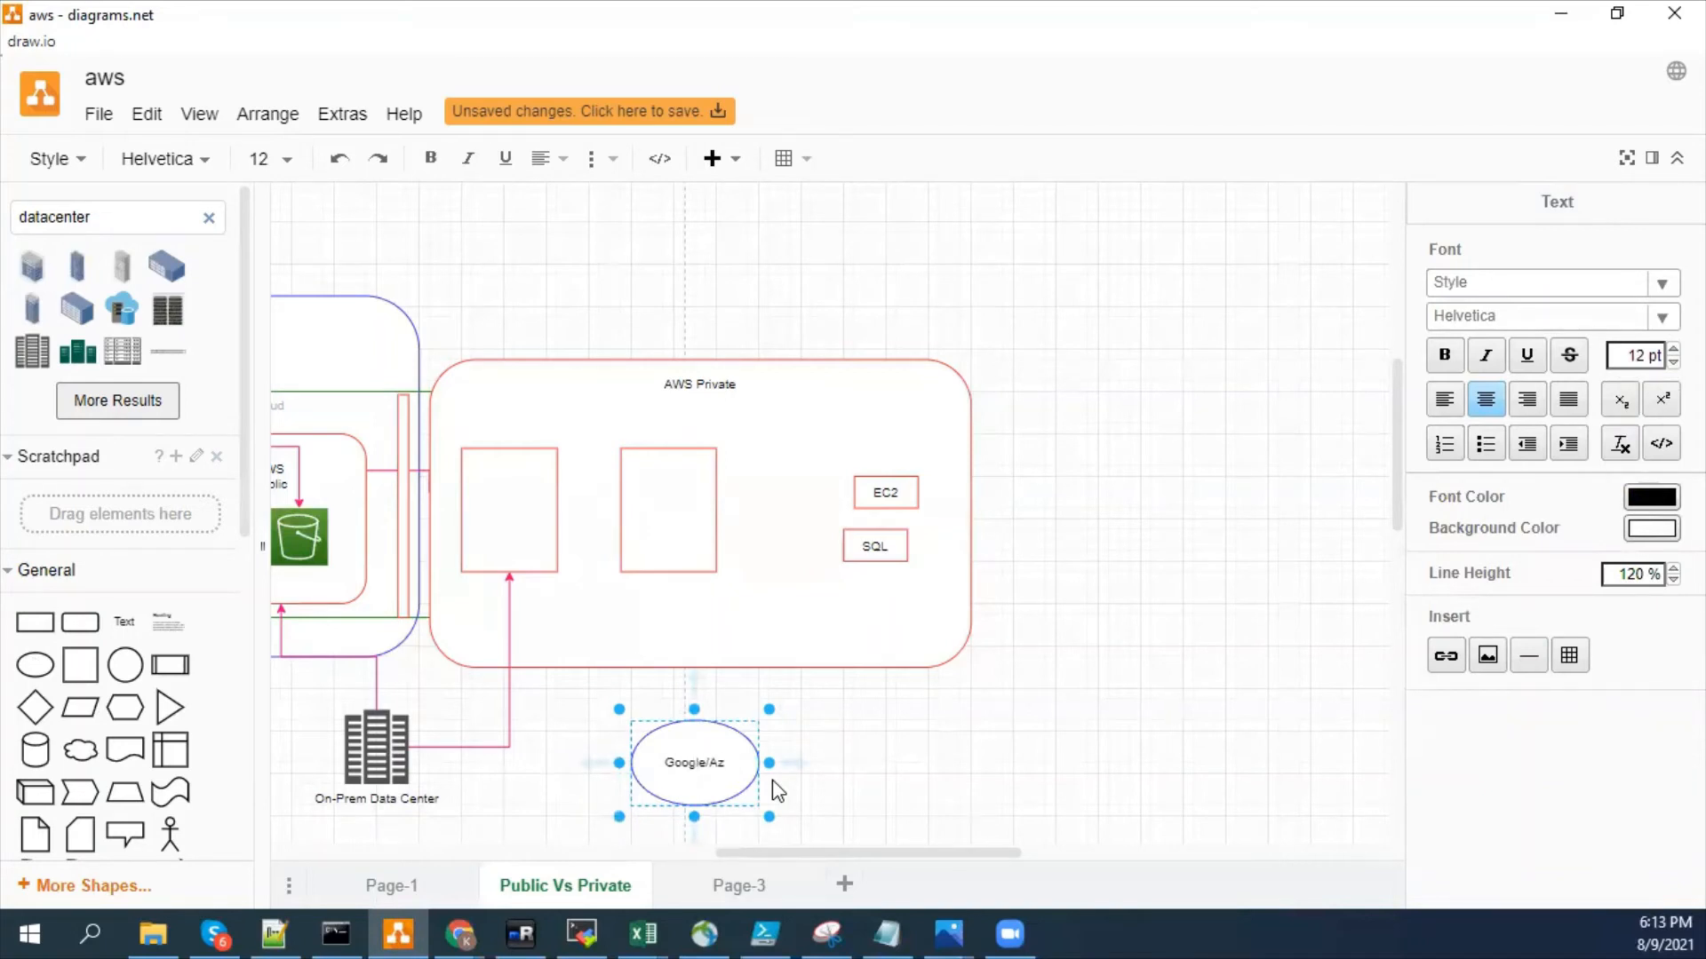
{"action": "left_click", "coordinate": [995, 784]}
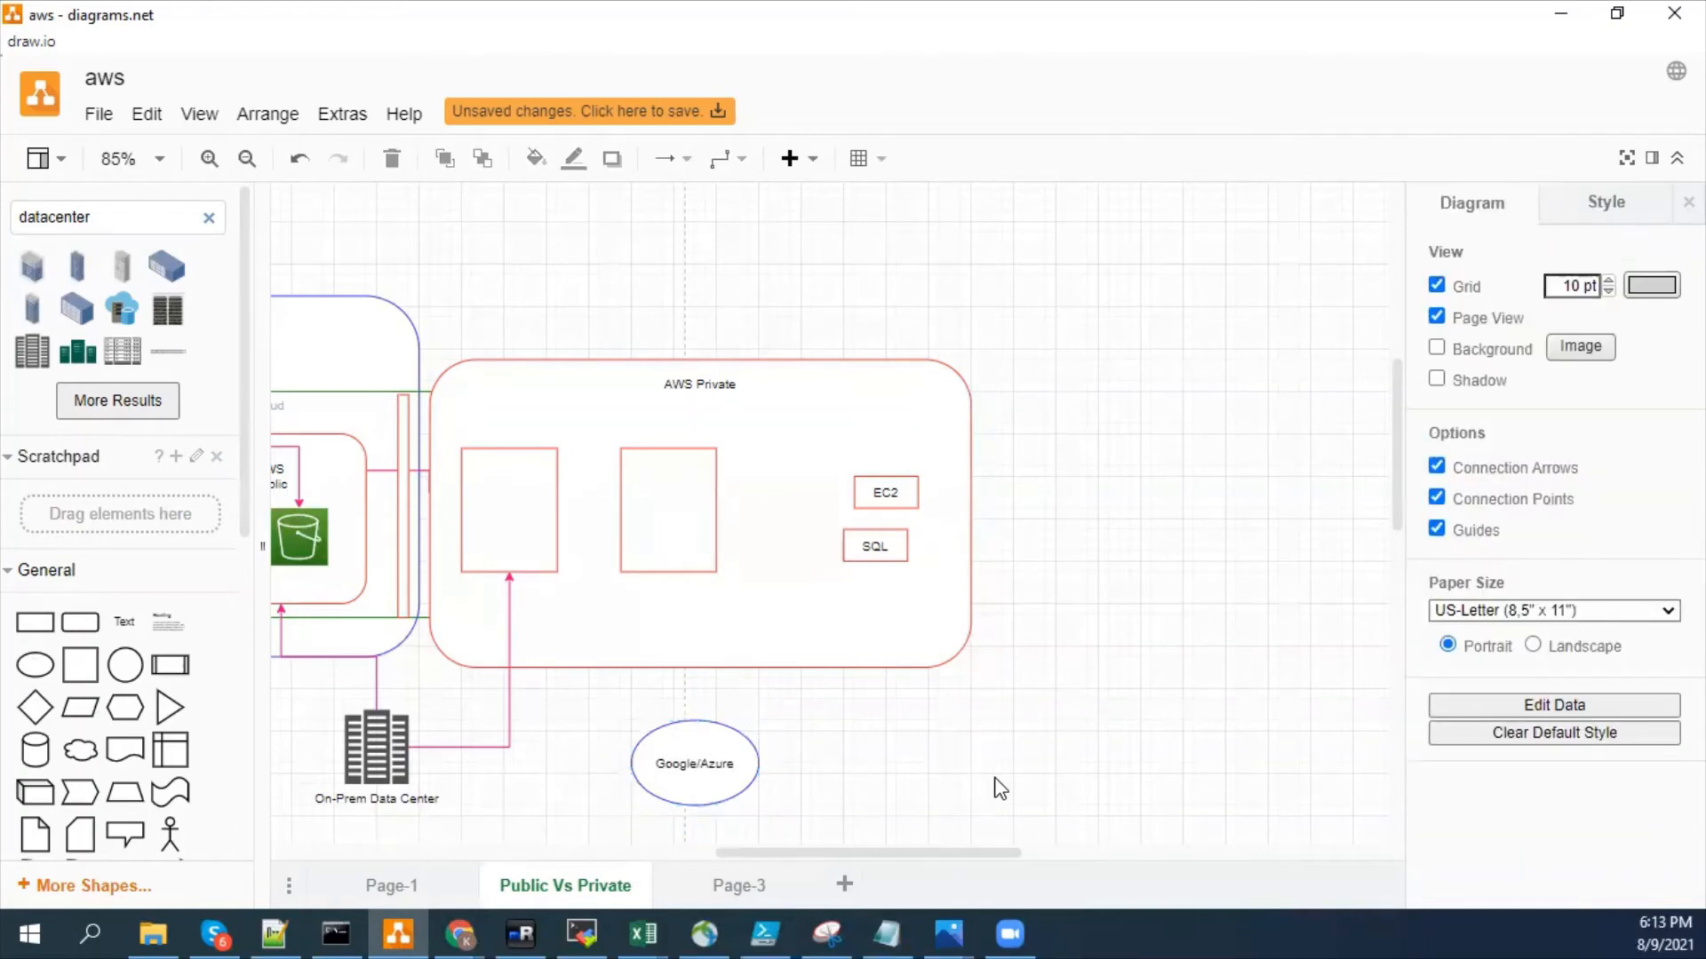
{"action": "left_click", "coordinate": [691, 744]}
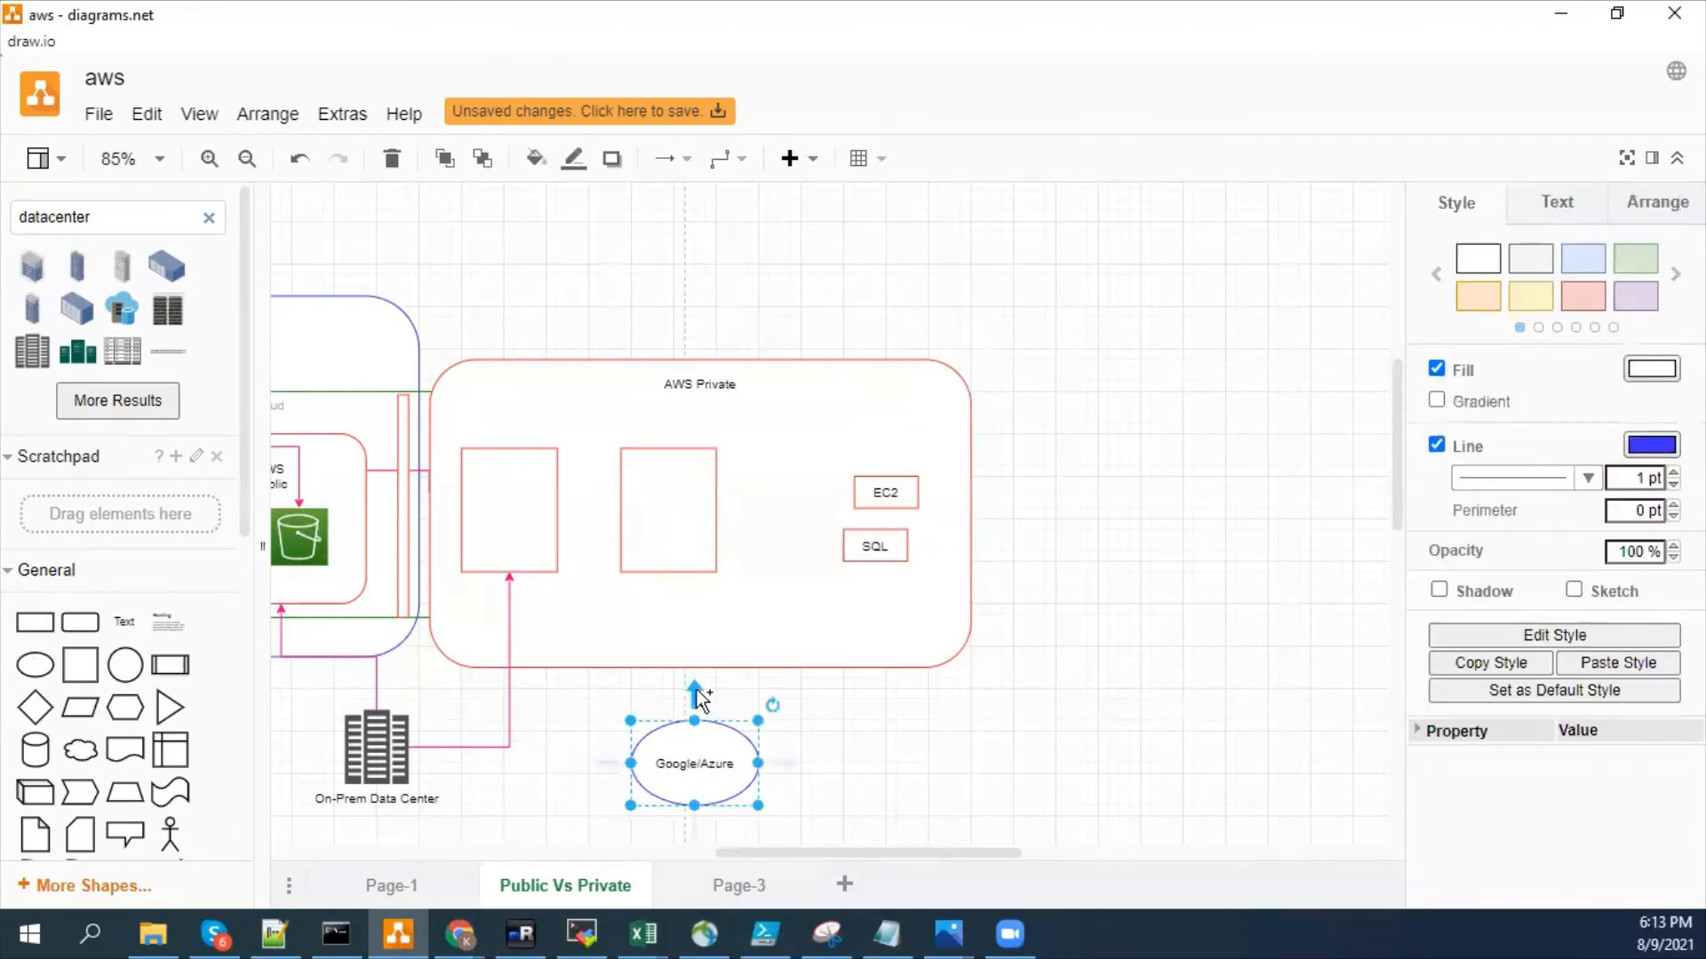
{"action": "left_click_drag", "start_coordinate": [696, 690], "coordinate": [669, 578]}
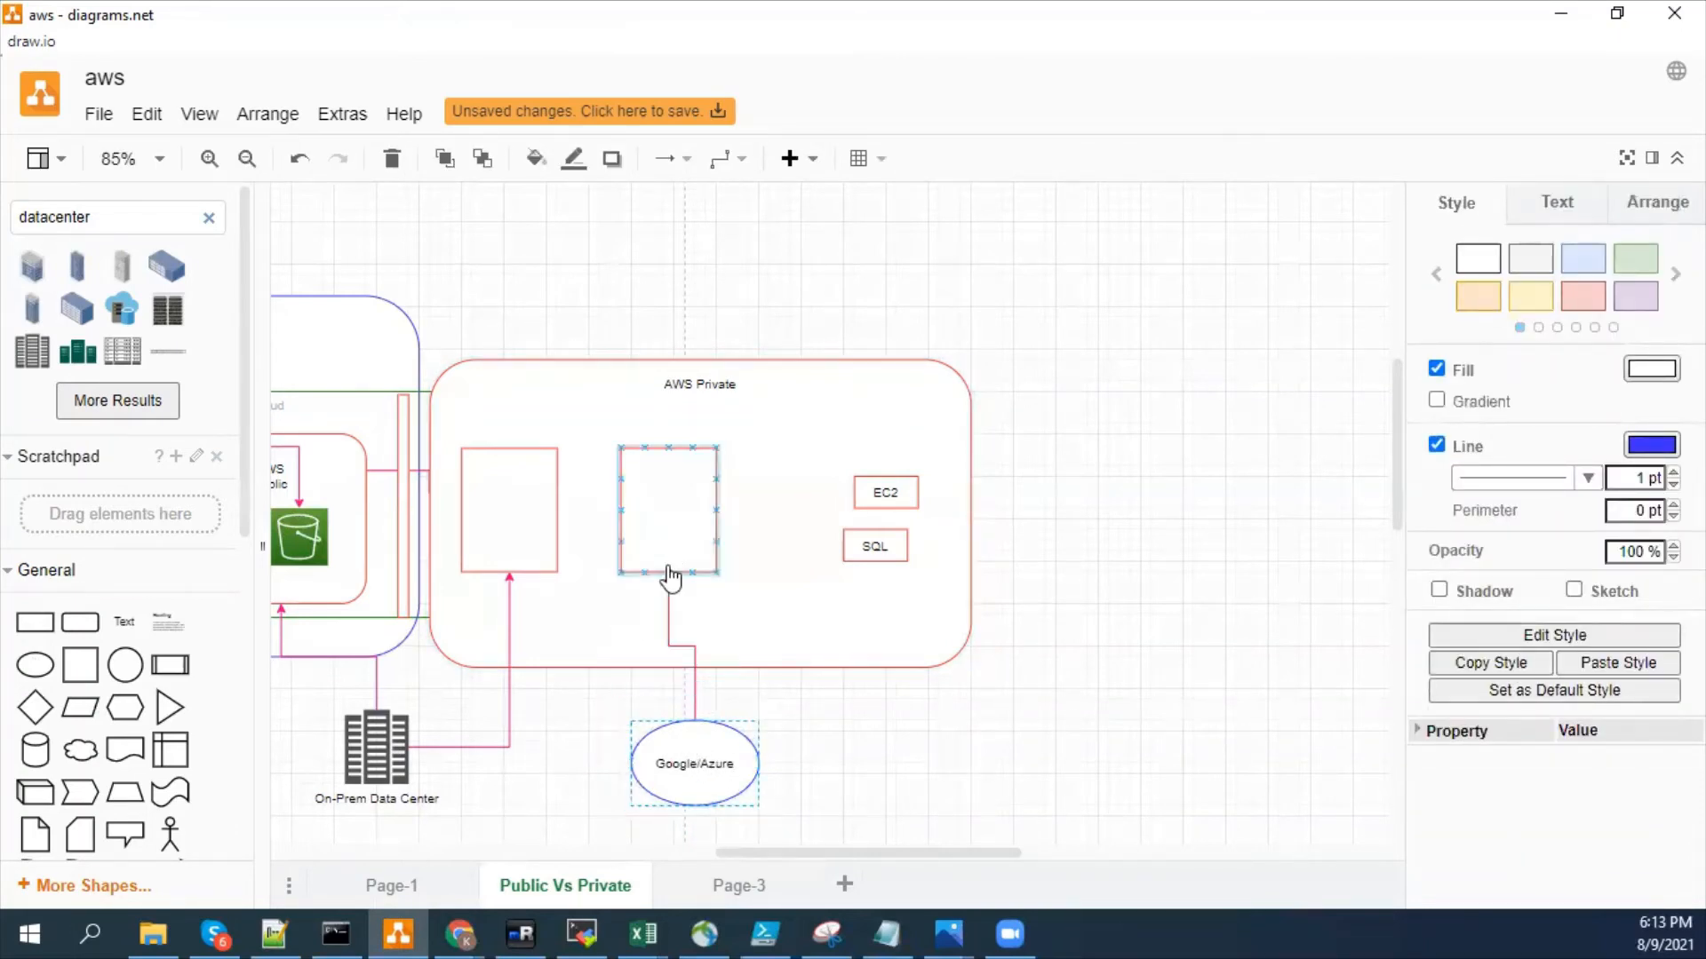
- Label the right empty box in AWS Private VPC1 and the left one VPC2
{"action": "left_click", "coordinate": [678, 488]}
{"action": "double_click", "coordinate": [701, 554]}
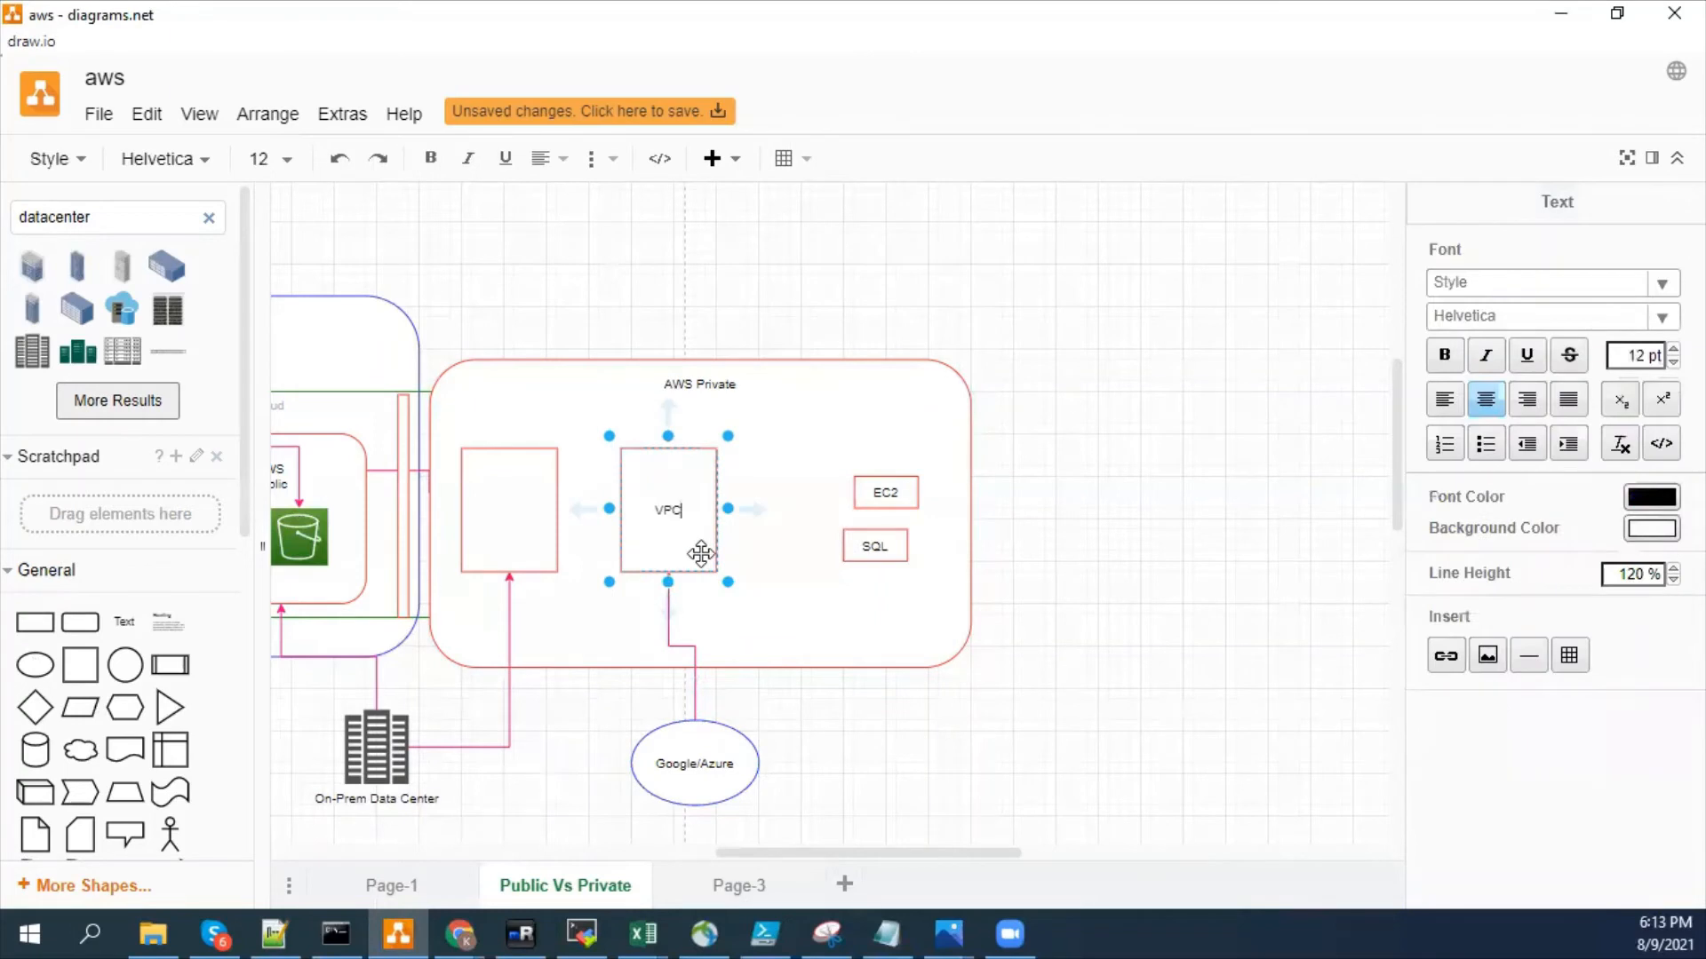
{"action": "type", "text": "VPC1"}
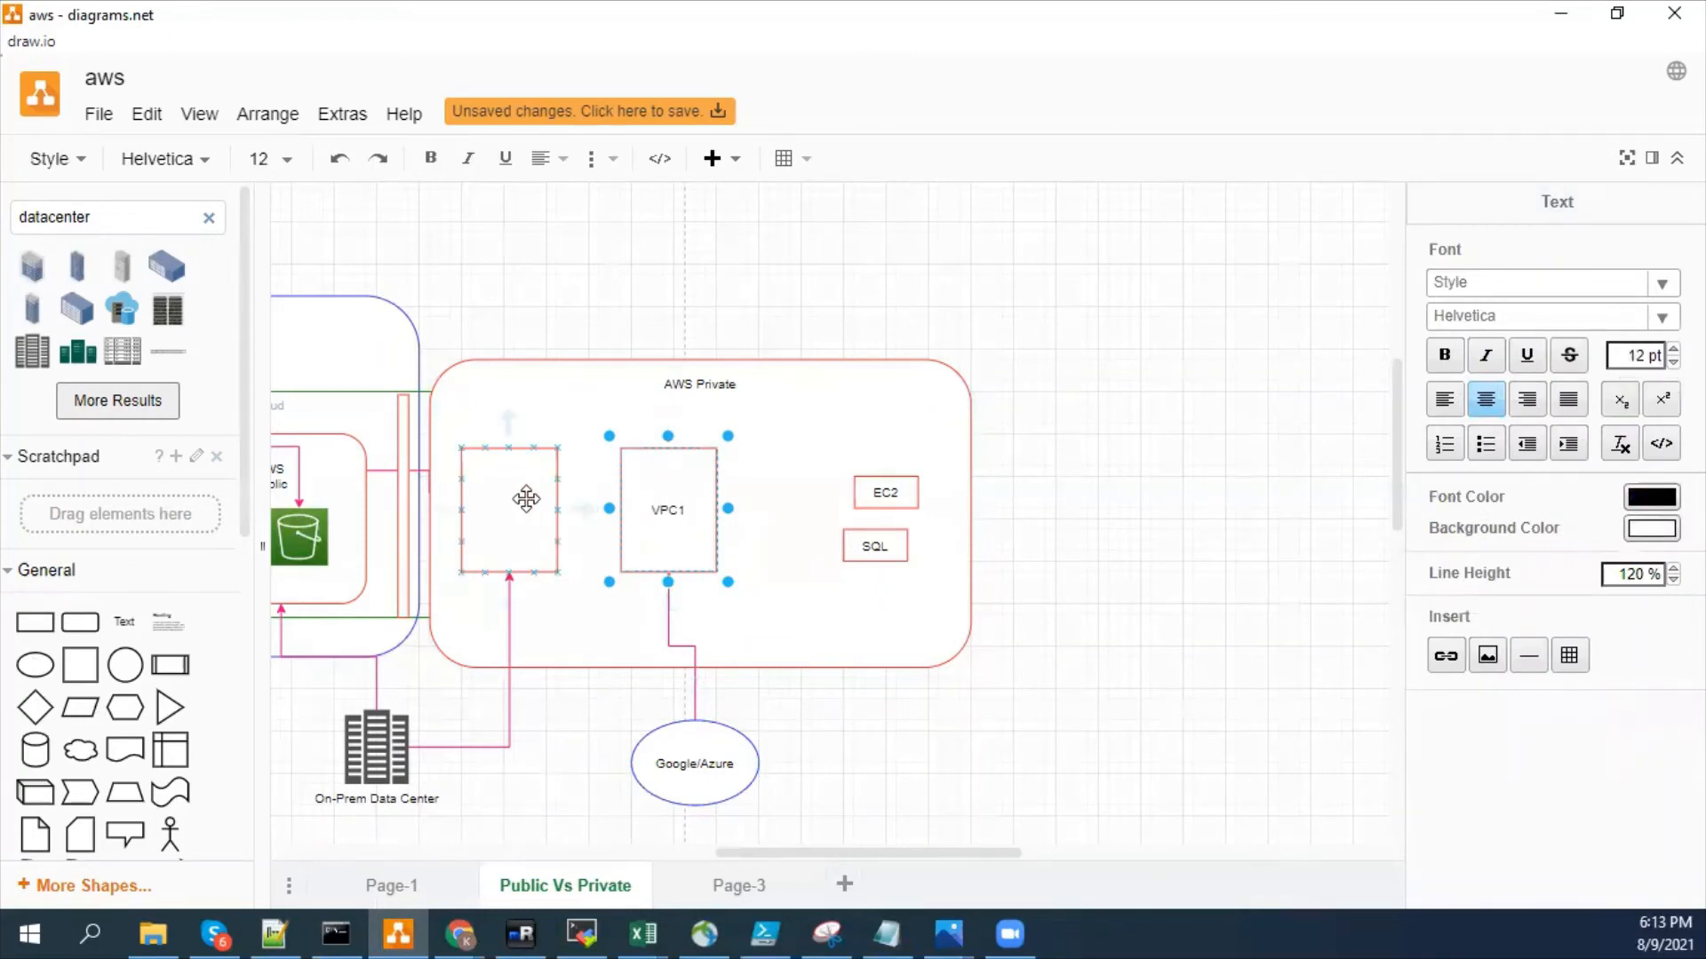
{"action": "double_click", "coordinate": [526, 500]}
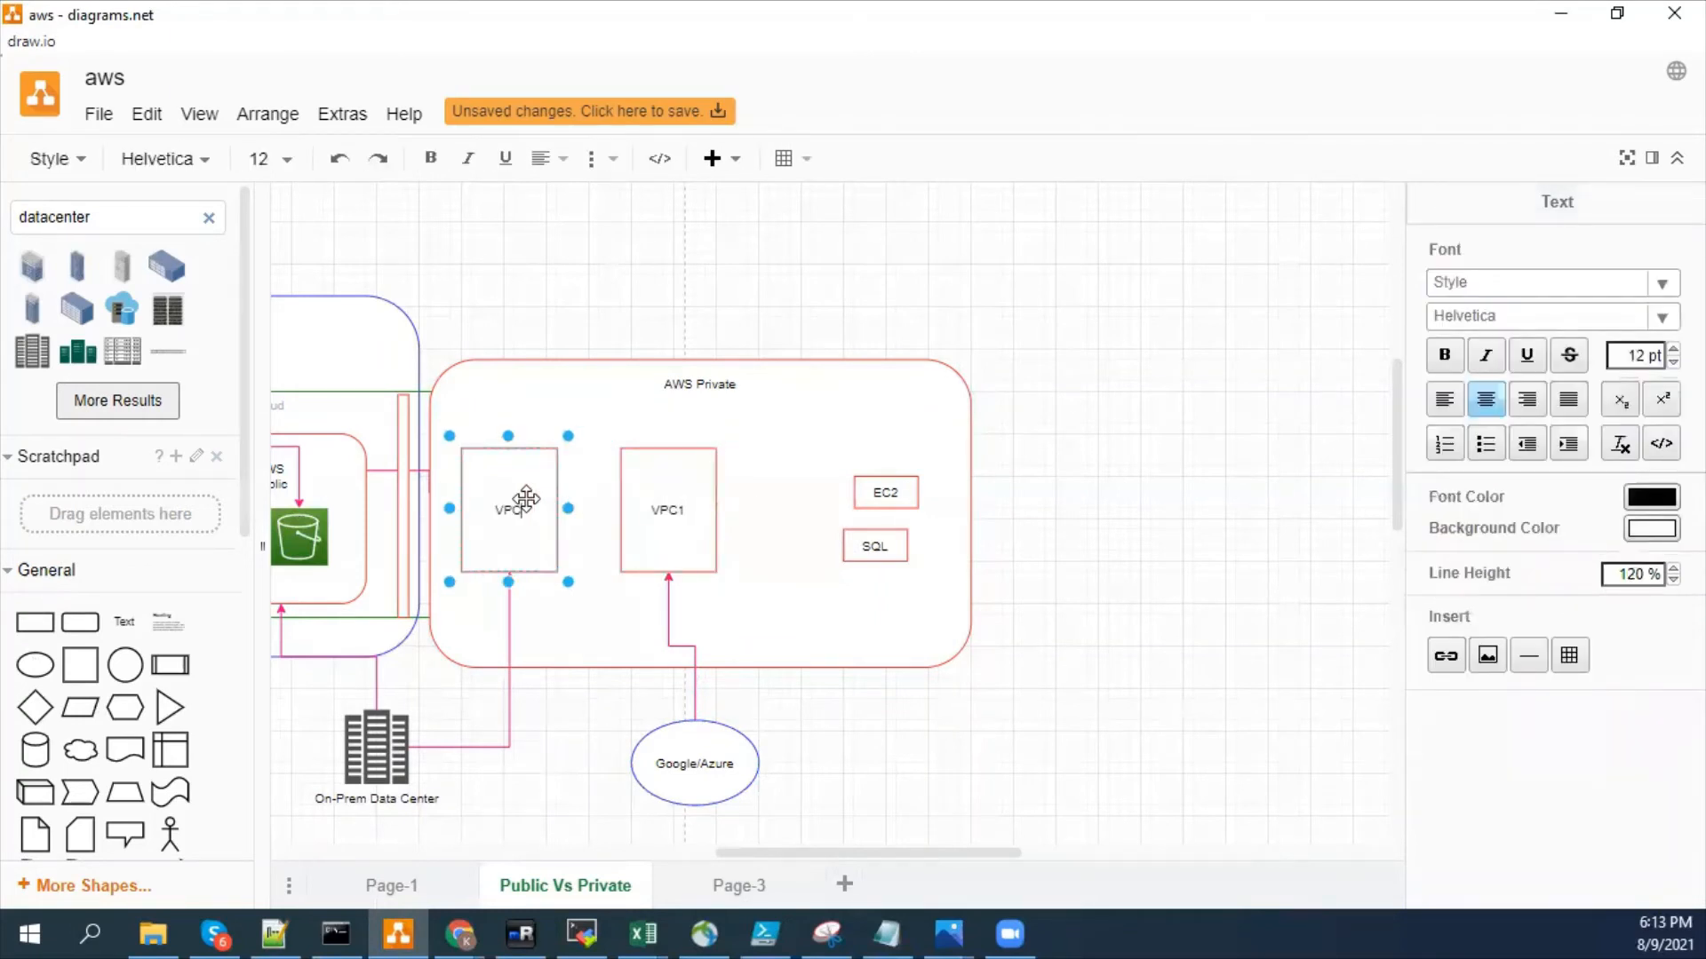
{"action": "left_click", "coordinate": [1224, 607]}
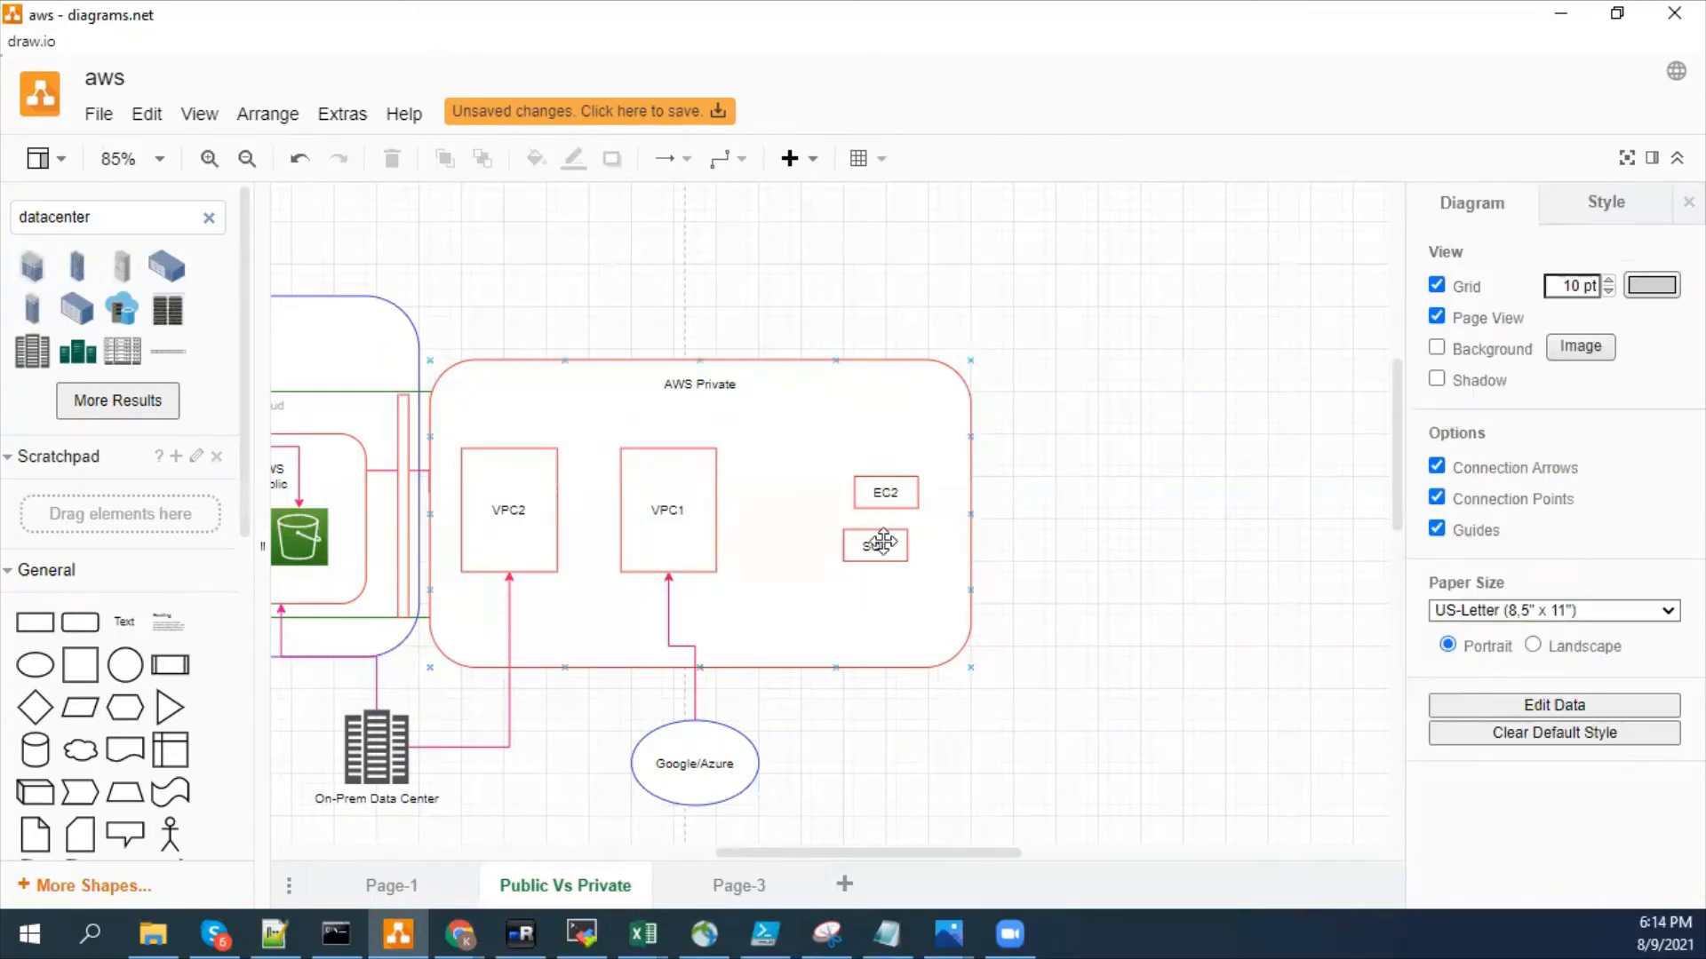
- Place a copy of the VPC1 box over the EC2 and SQL boxes and send it to the back
{"action": "left_click", "coordinate": [678, 484]}
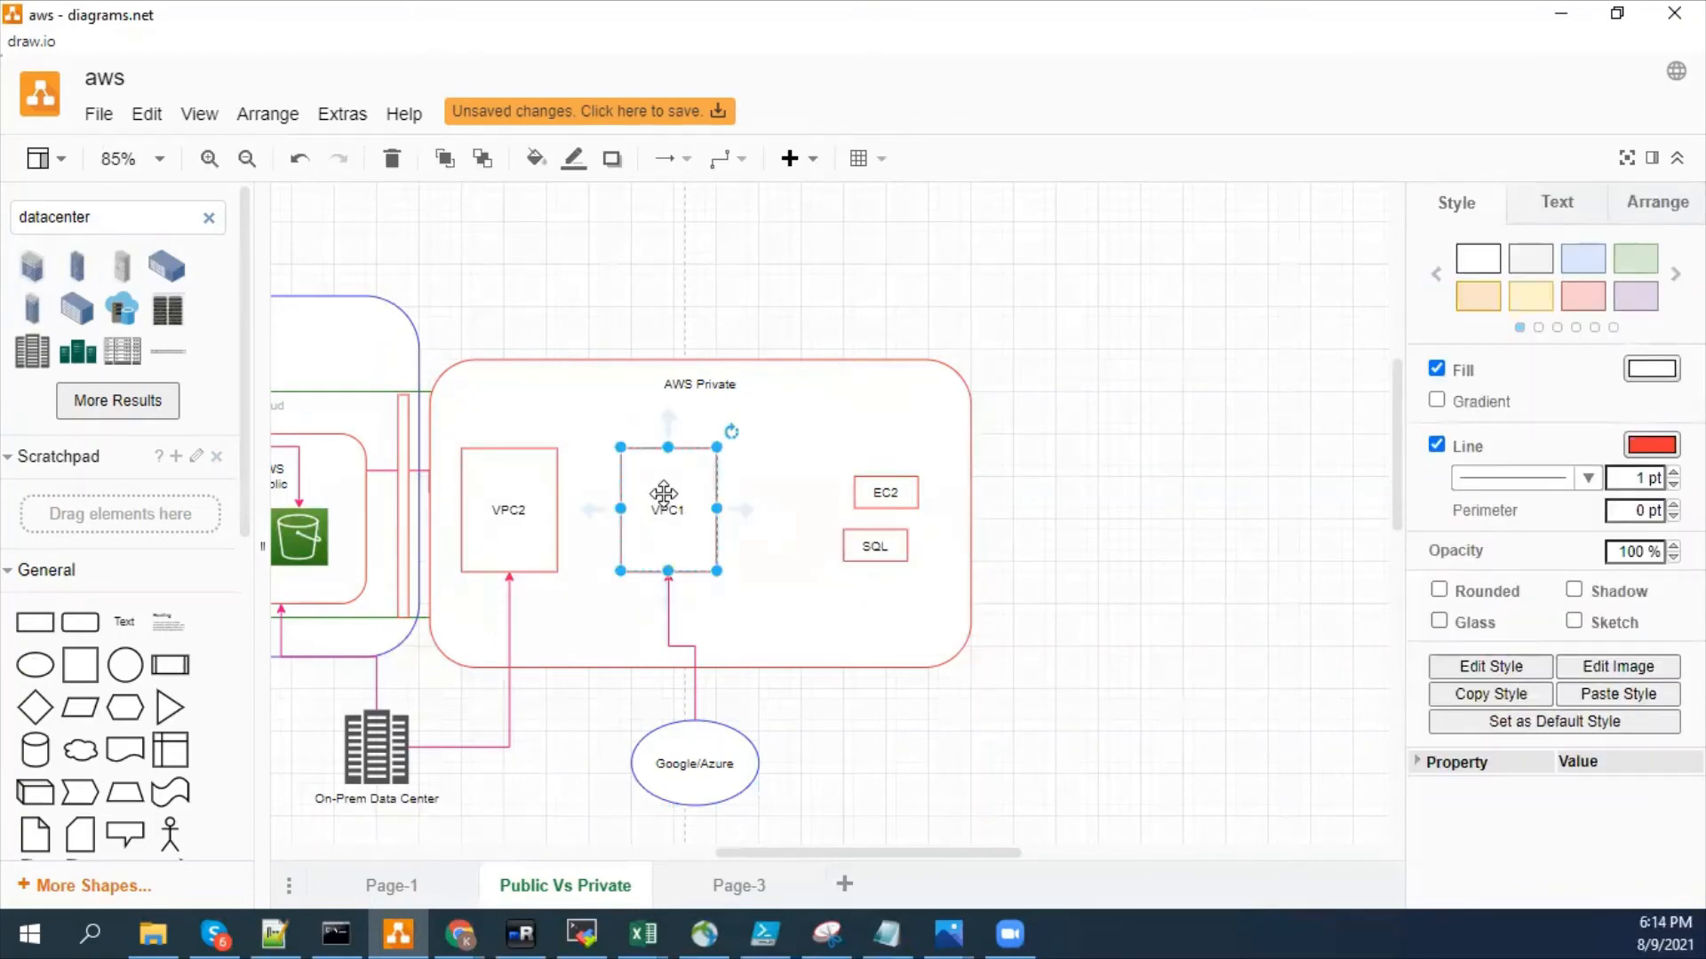
{"action": "left_click_drag", "start_coordinate": [663, 487], "coordinate": [858, 485]}
{"action": "right_click", "coordinate": [869, 466]}
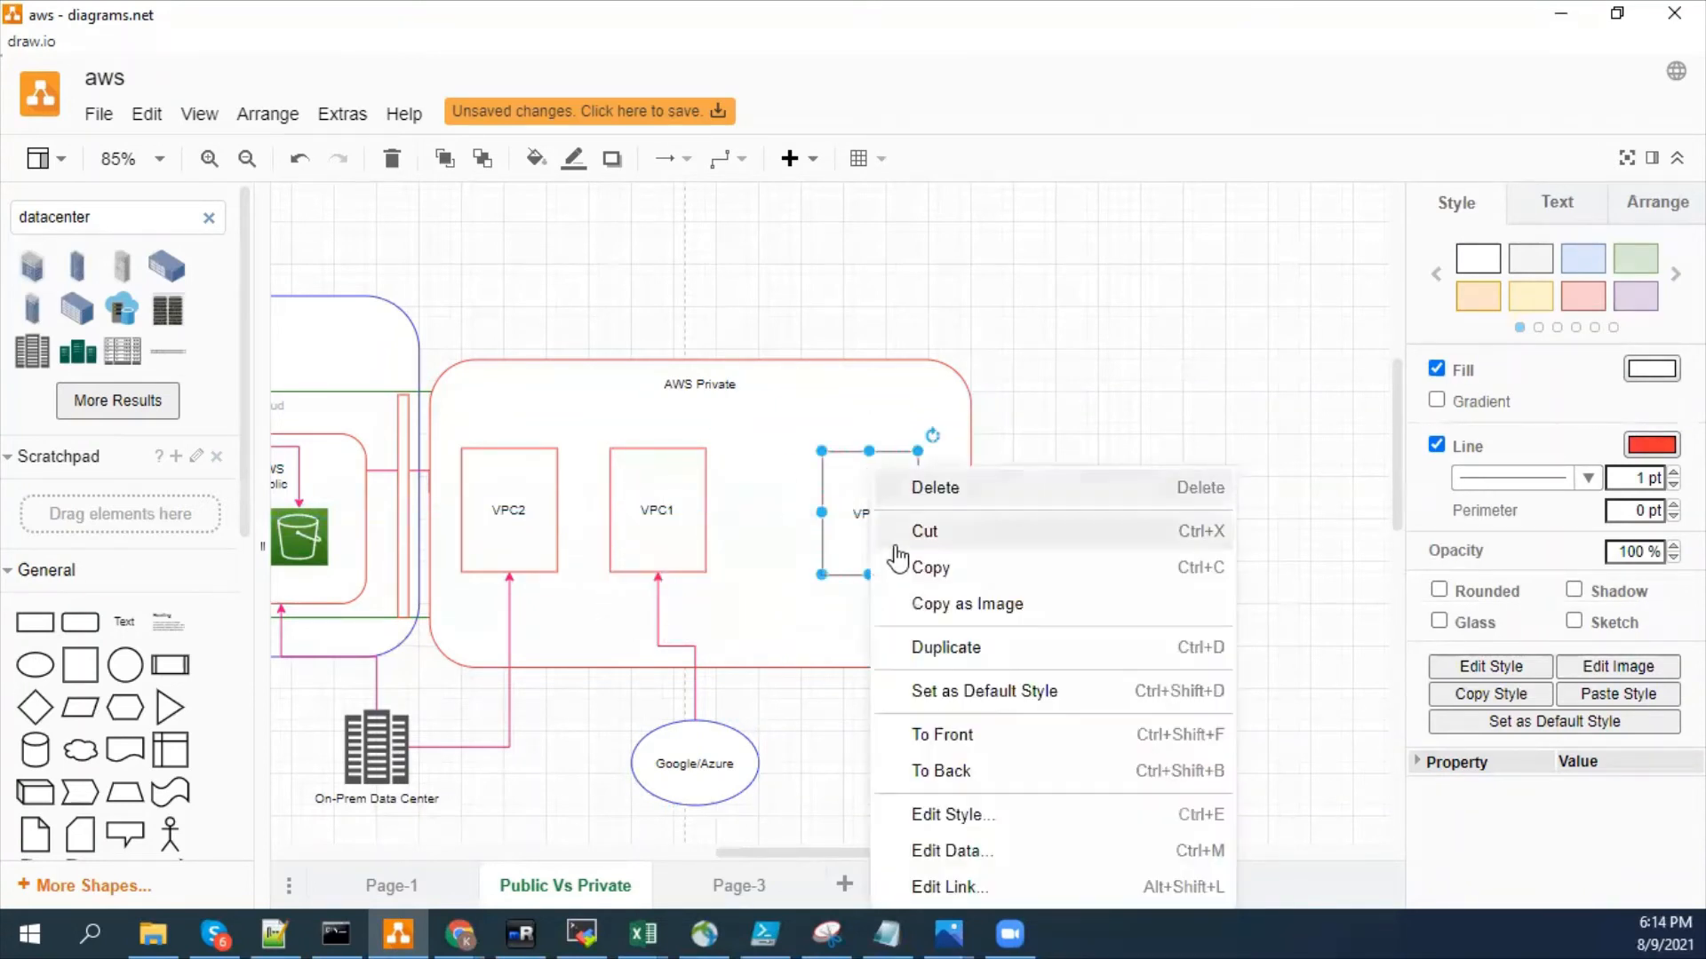
{"action": "left_click", "coordinate": [961, 769]}
{"action": "left_click", "coordinate": [1091, 620]}
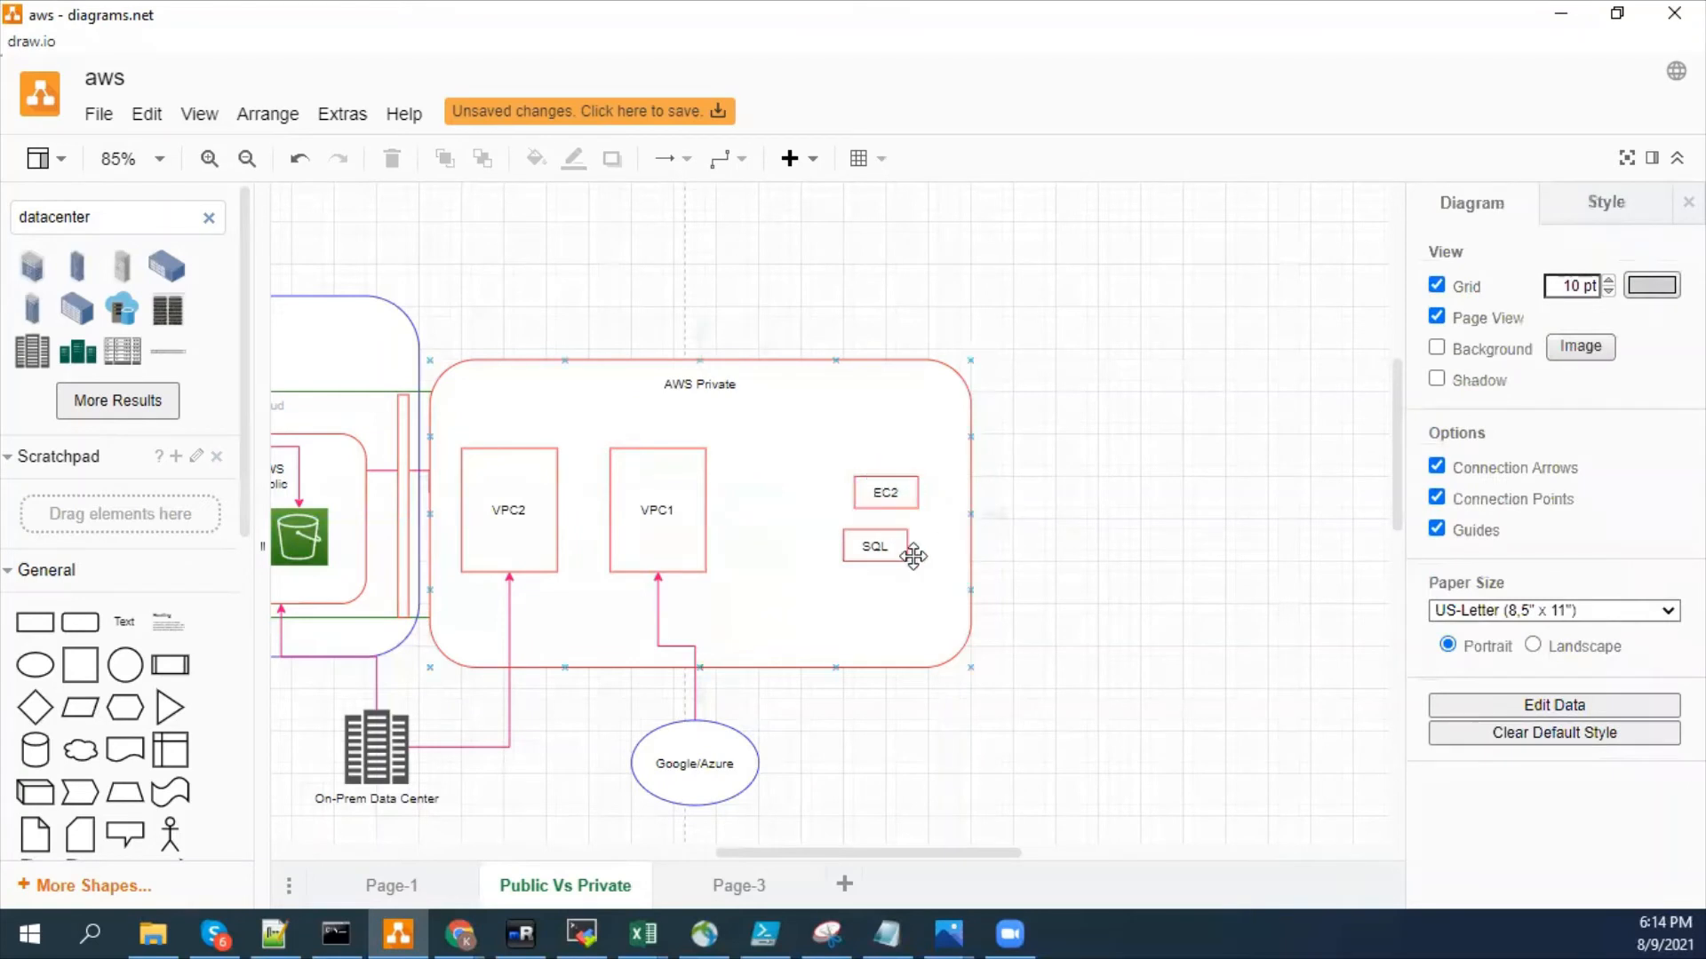
- Move the VPC1 copy outside AWS Private, beyond its right edge, and shift the AWS Private rectangle slightly up
{"action": "left_click_drag", "start_coordinate": [867, 478], "coordinate": [1066, 478]}
{"action": "right_click", "coordinate": [1086, 323]}
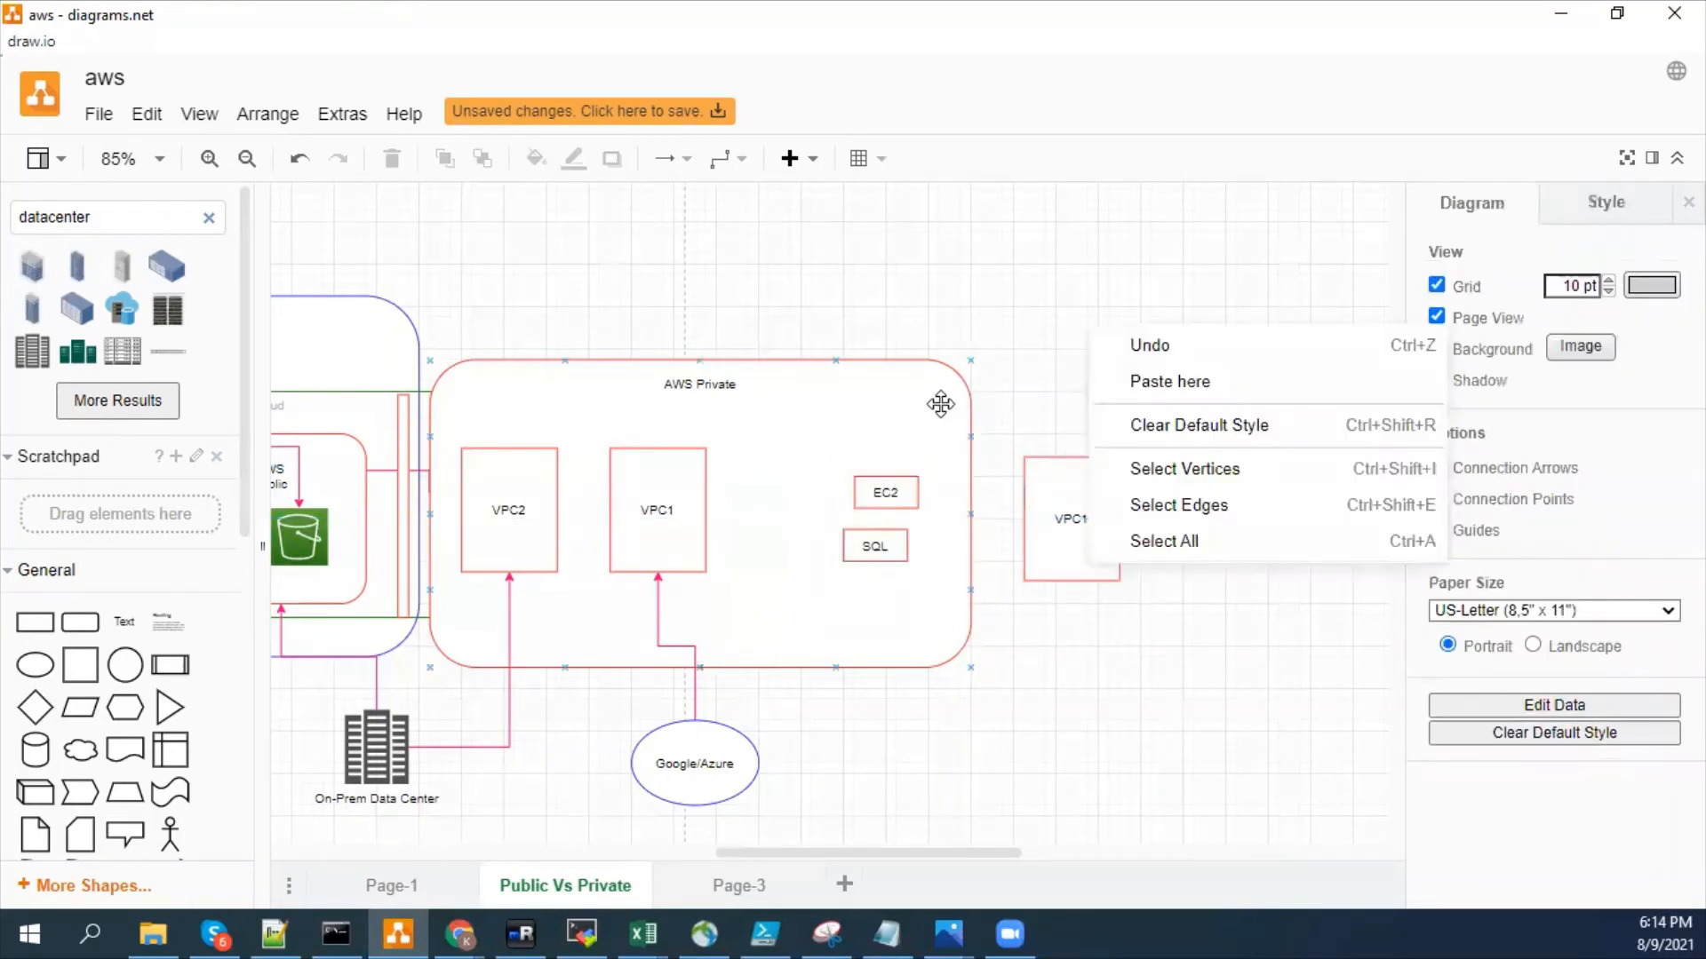
{"action": "left_click_drag", "start_coordinate": [791, 461], "coordinate": [814, 425]}
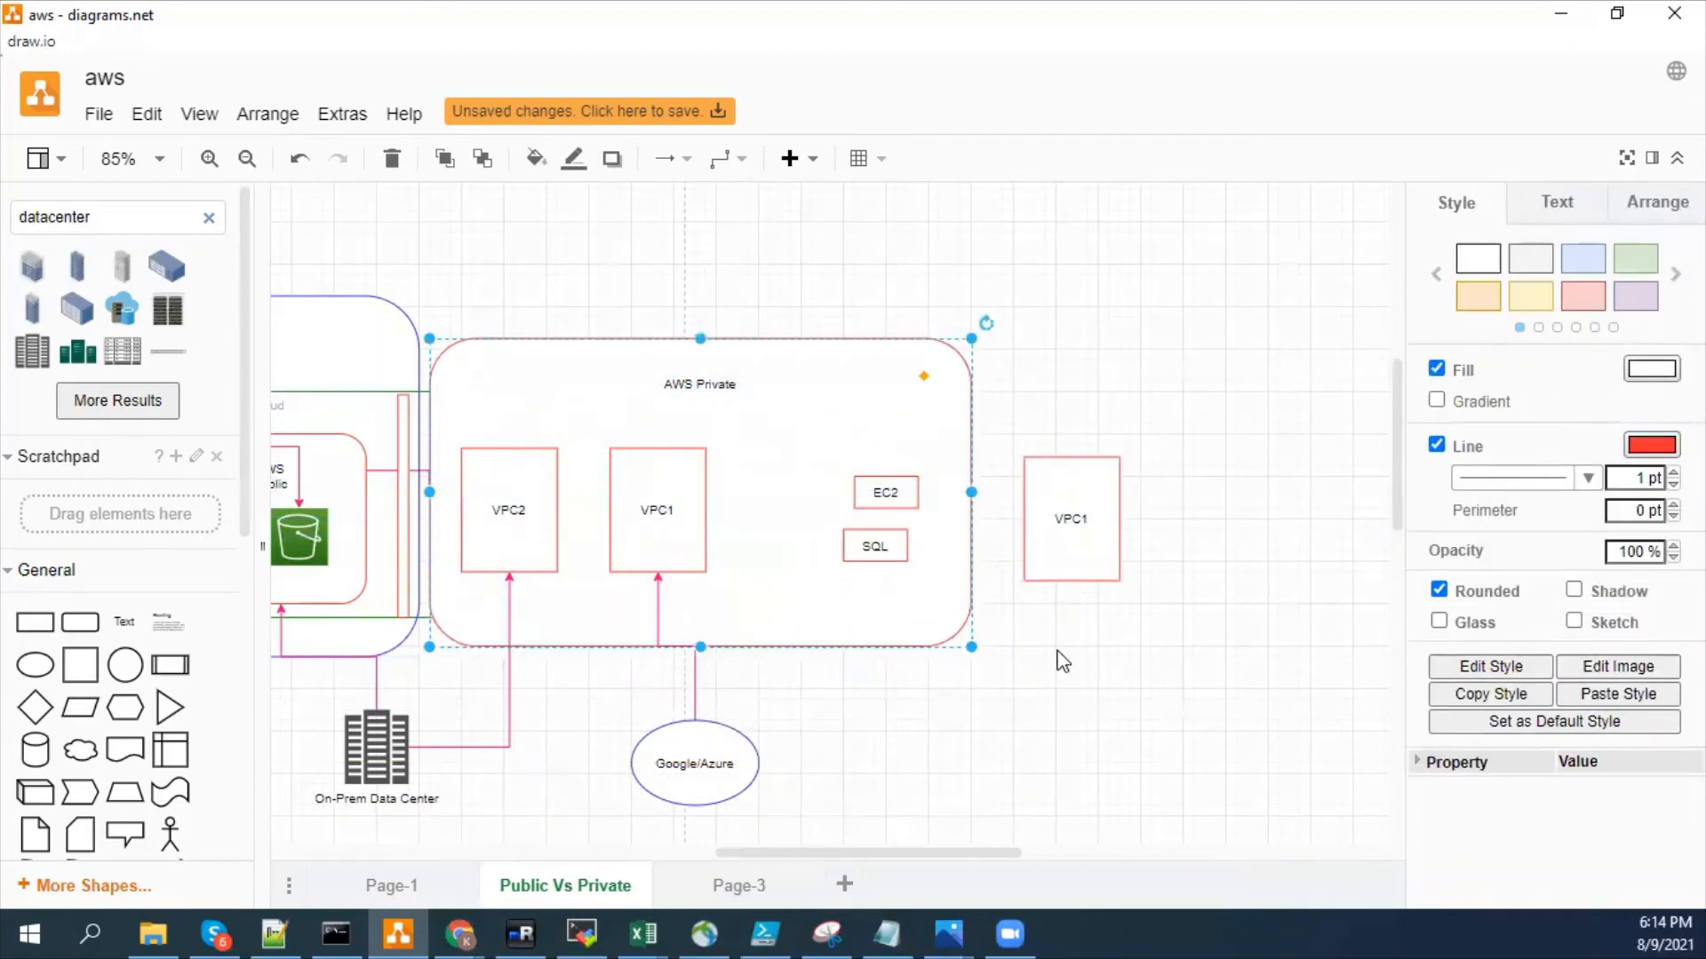
- Move the EC2 and SQL boxes together onto the VPC1 copy outside AWS Private
{"action": "left_click", "coordinate": [959, 704]}
{"action": "left_click_drag", "start_coordinate": [980, 725], "coordinate": [1081, 496]}
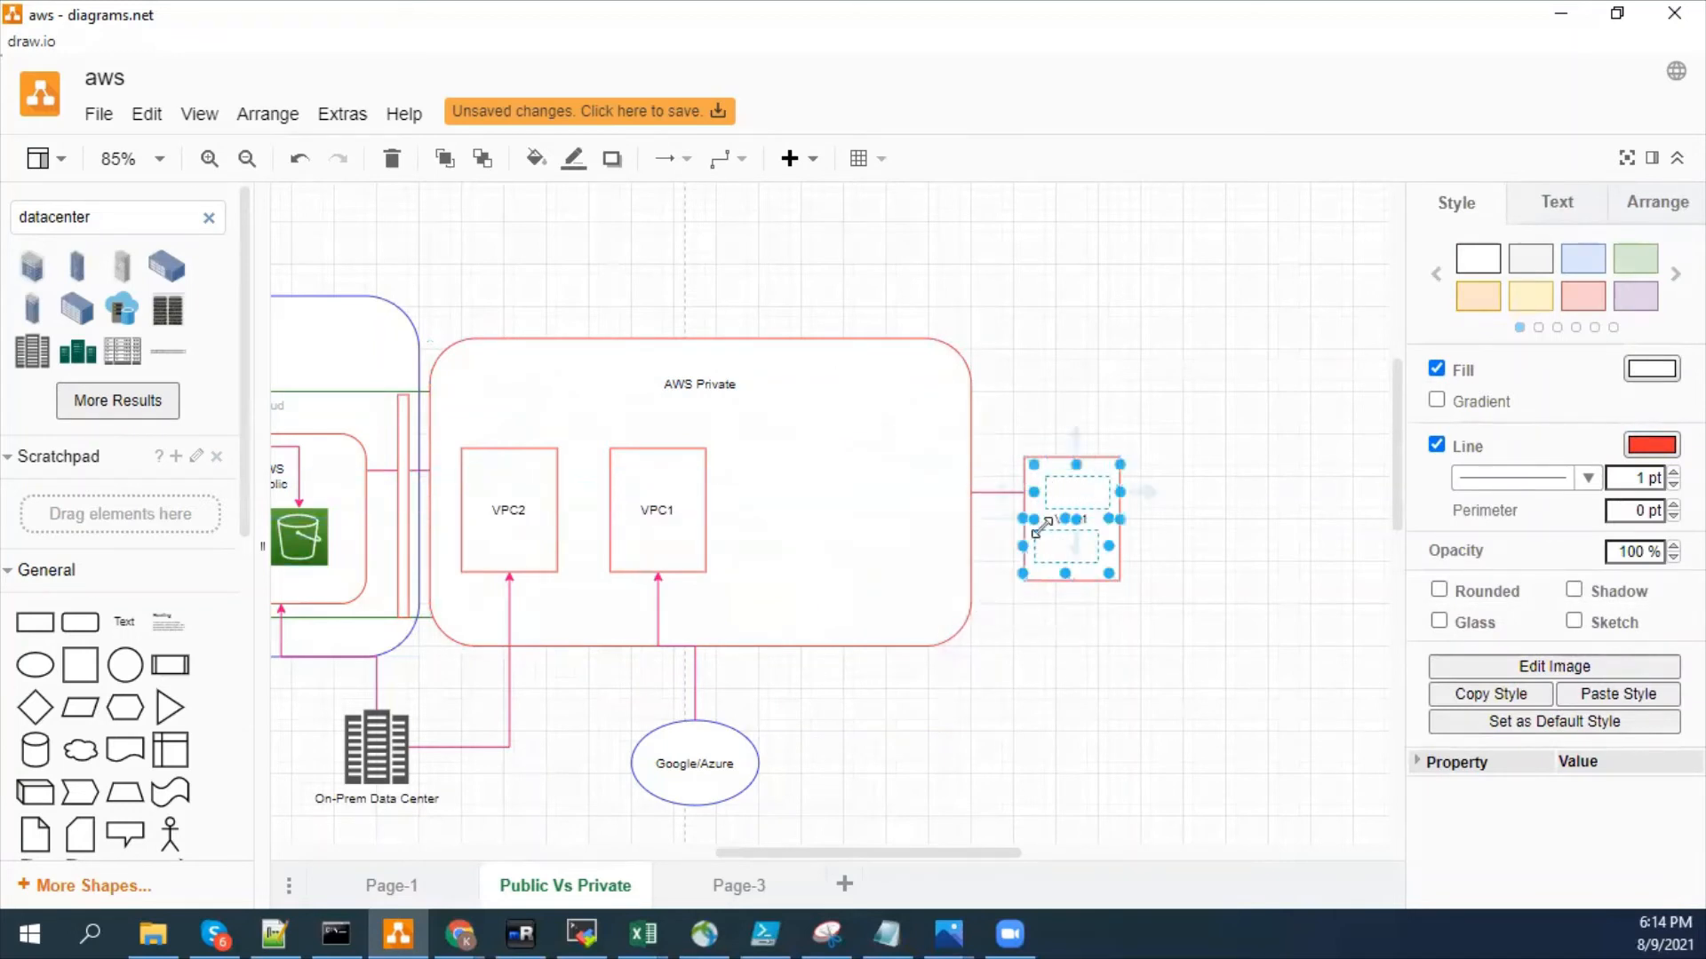
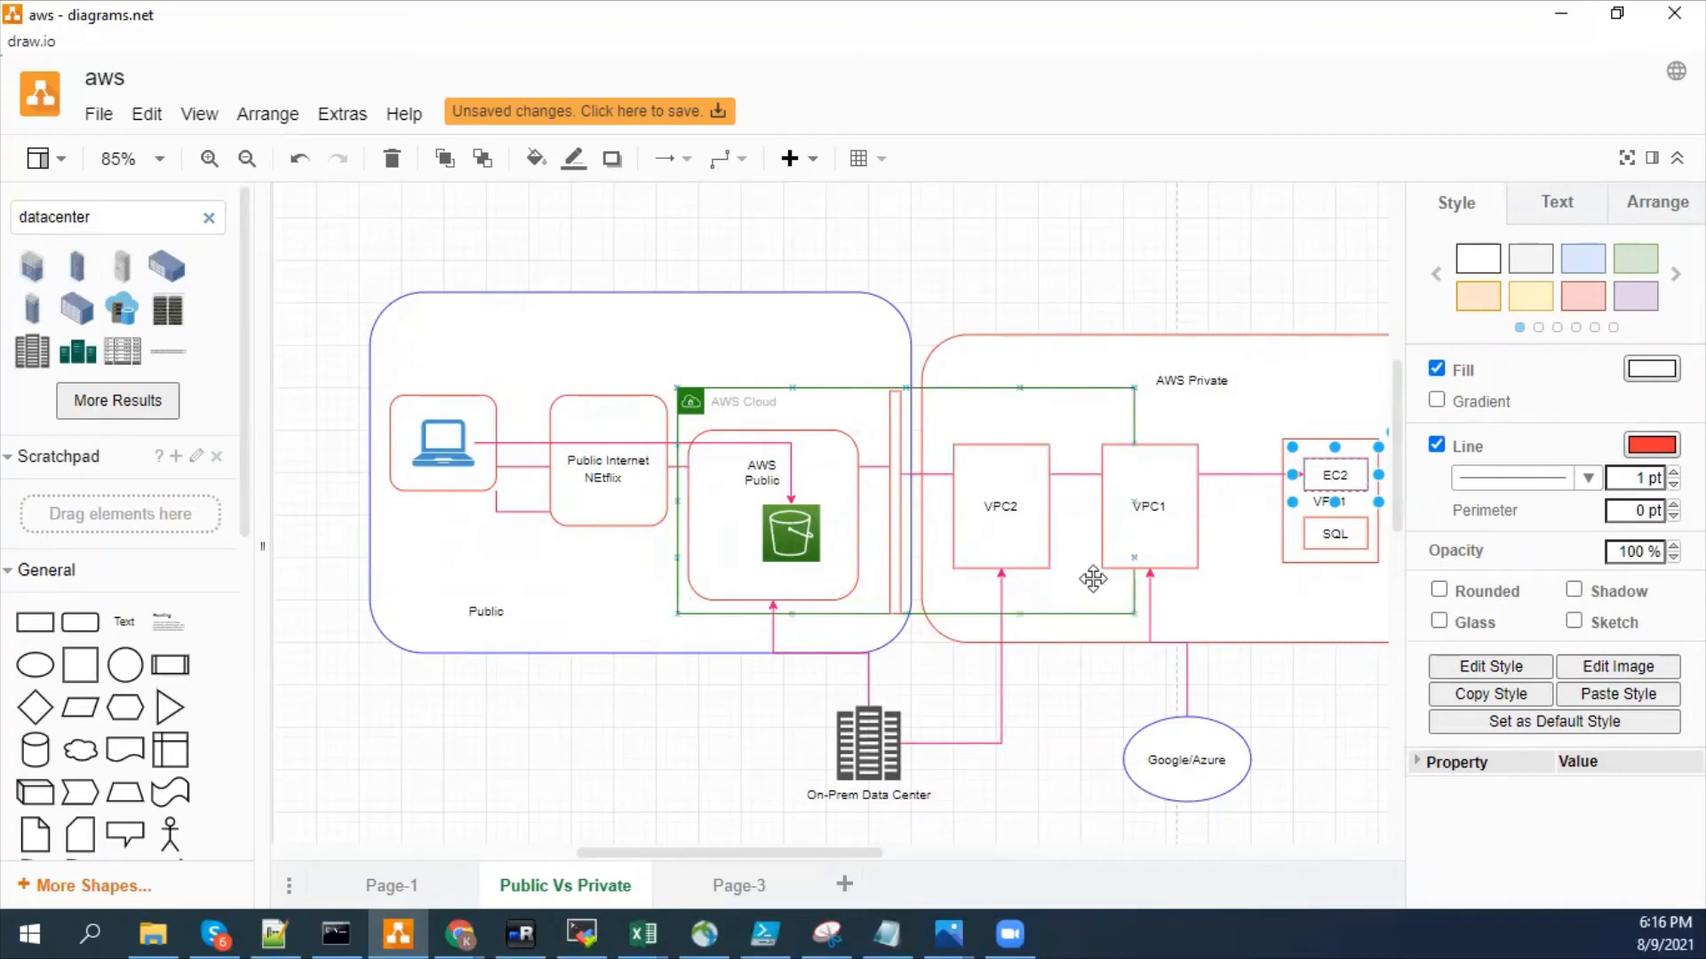
- Examine the VPC1 copy holding EC2 and SQL inside the AWS Private area of the diagram
{"action": "left_click_drag", "start_coordinate": [812, 851], "coordinate": [867, 859]}
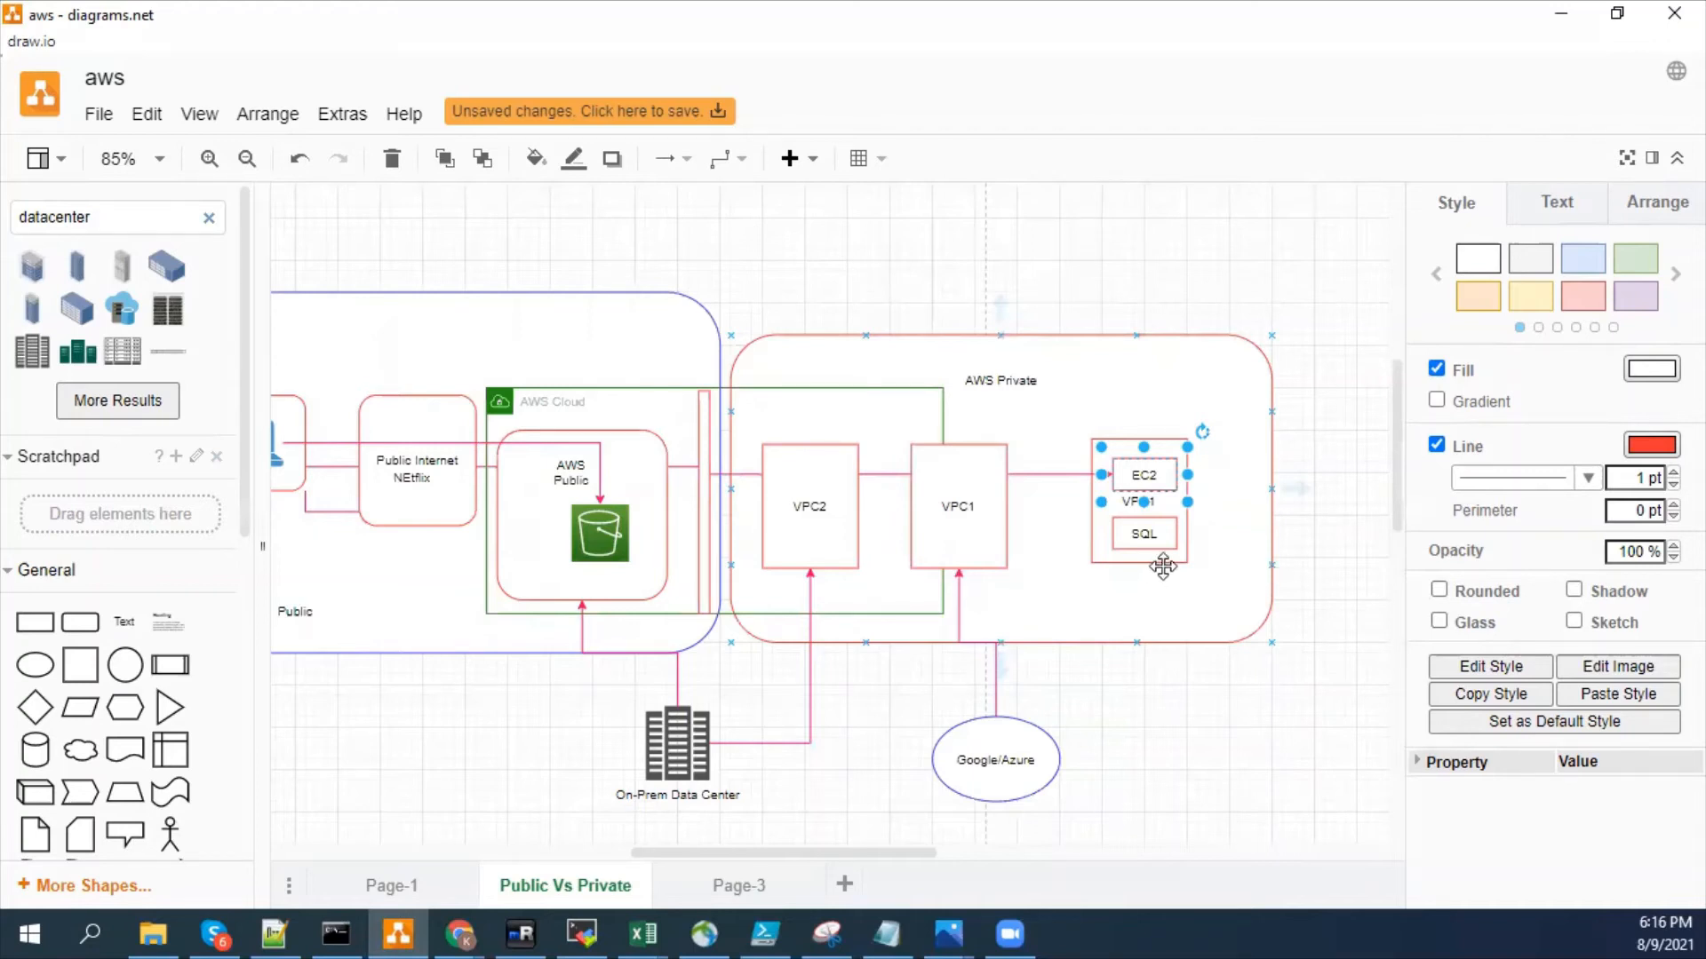
{"action": "left_click", "coordinate": [1095, 558]}
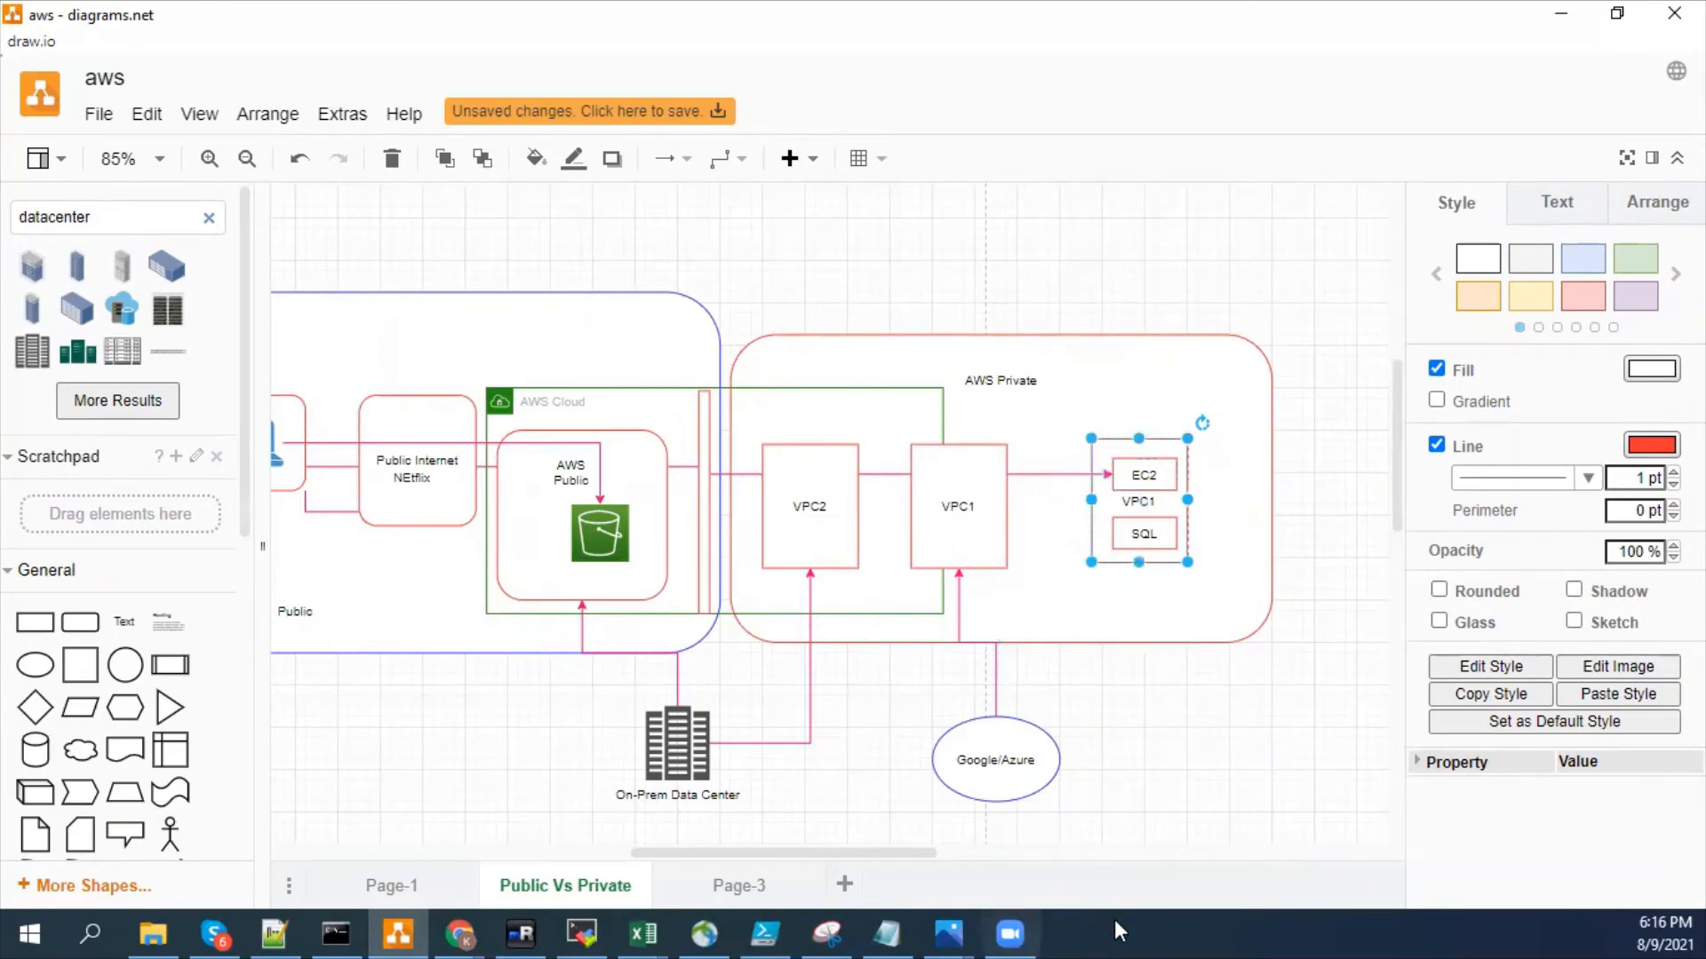
{"action": "left_click", "coordinate": [1169, 712]}
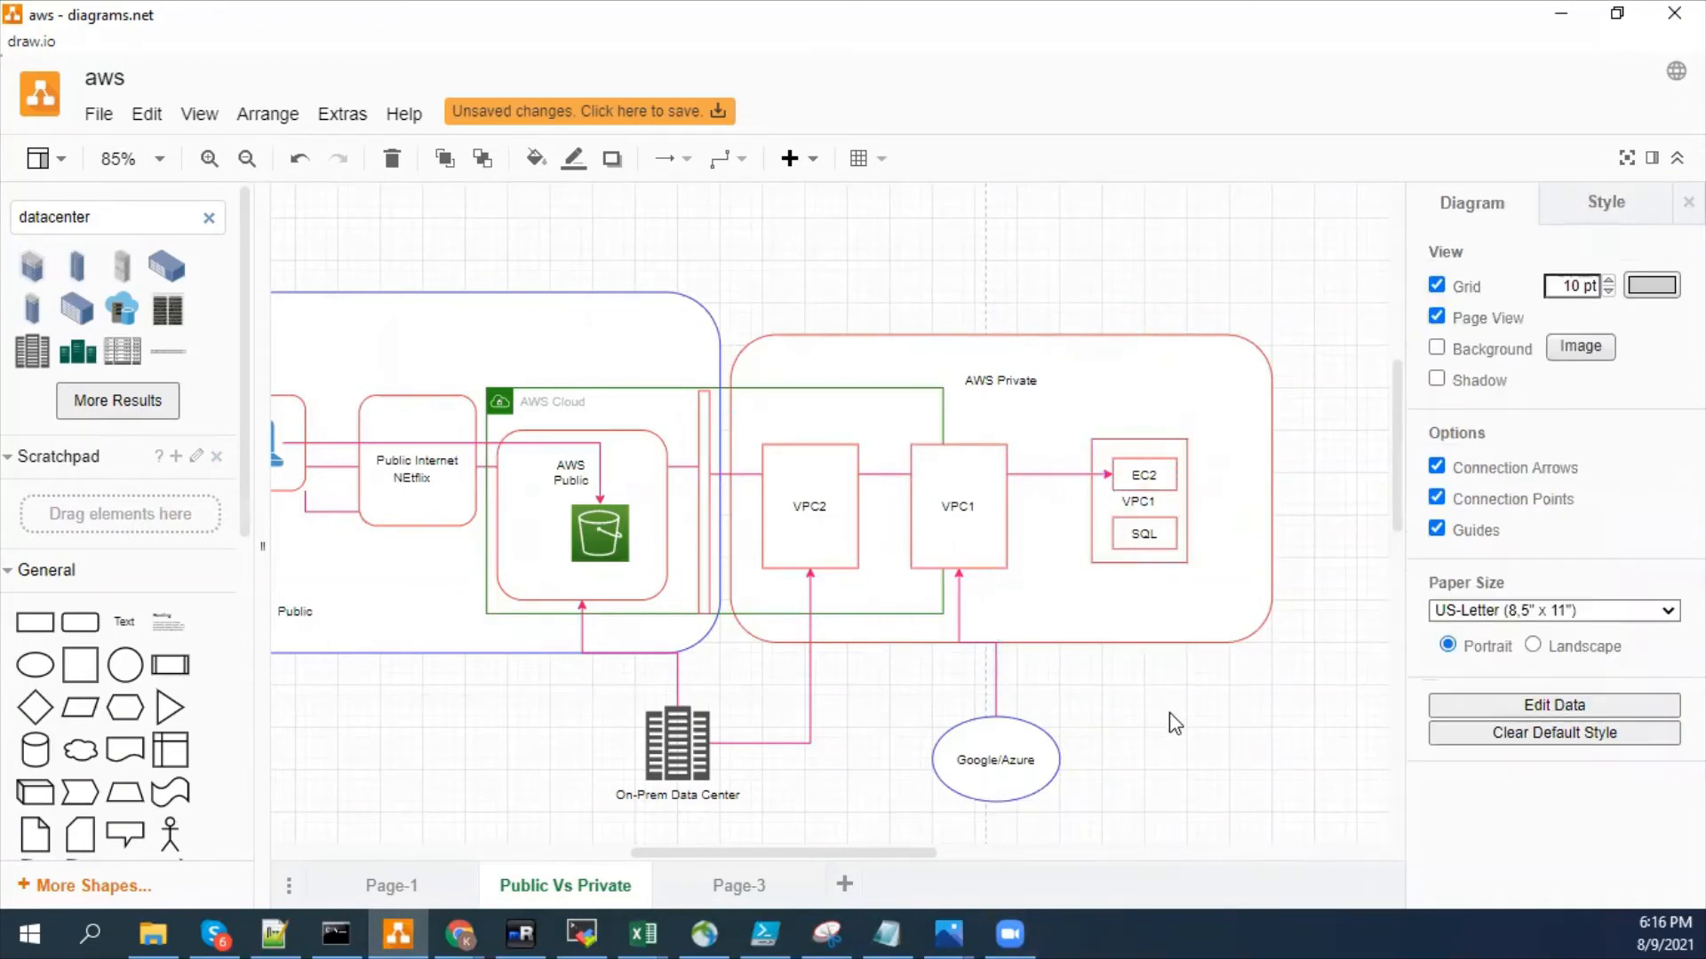
{"action": "left_click", "coordinate": [1139, 451]}
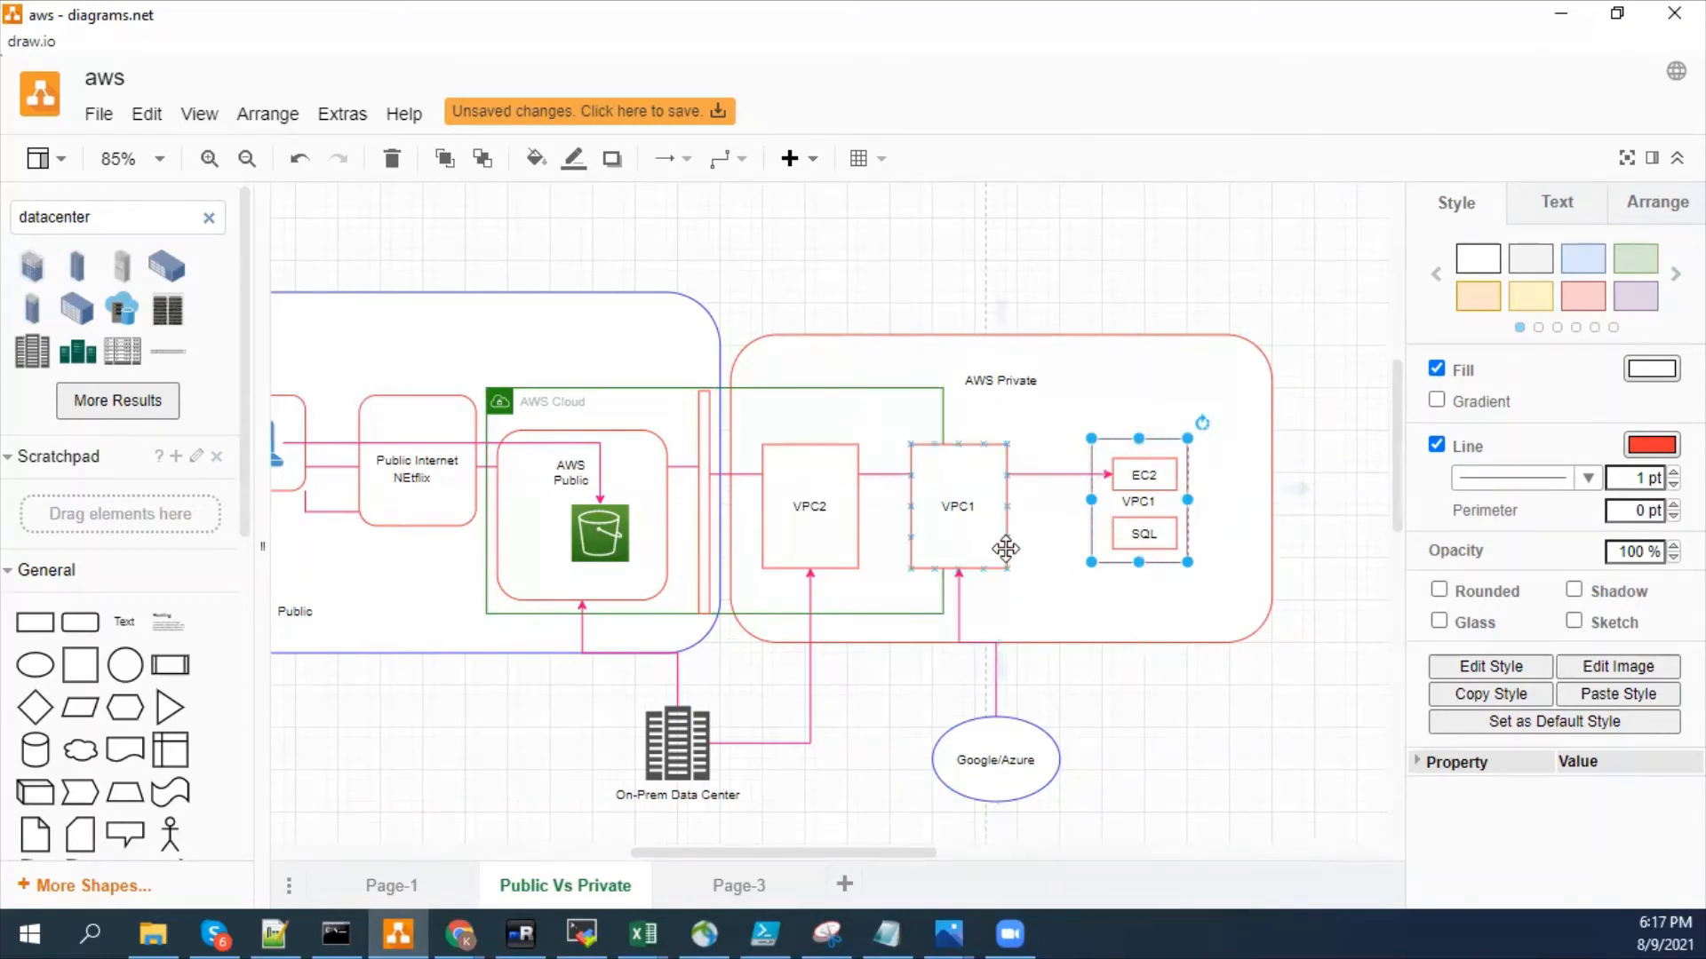
{"action": "double_click", "coordinate": [1118, 442]}
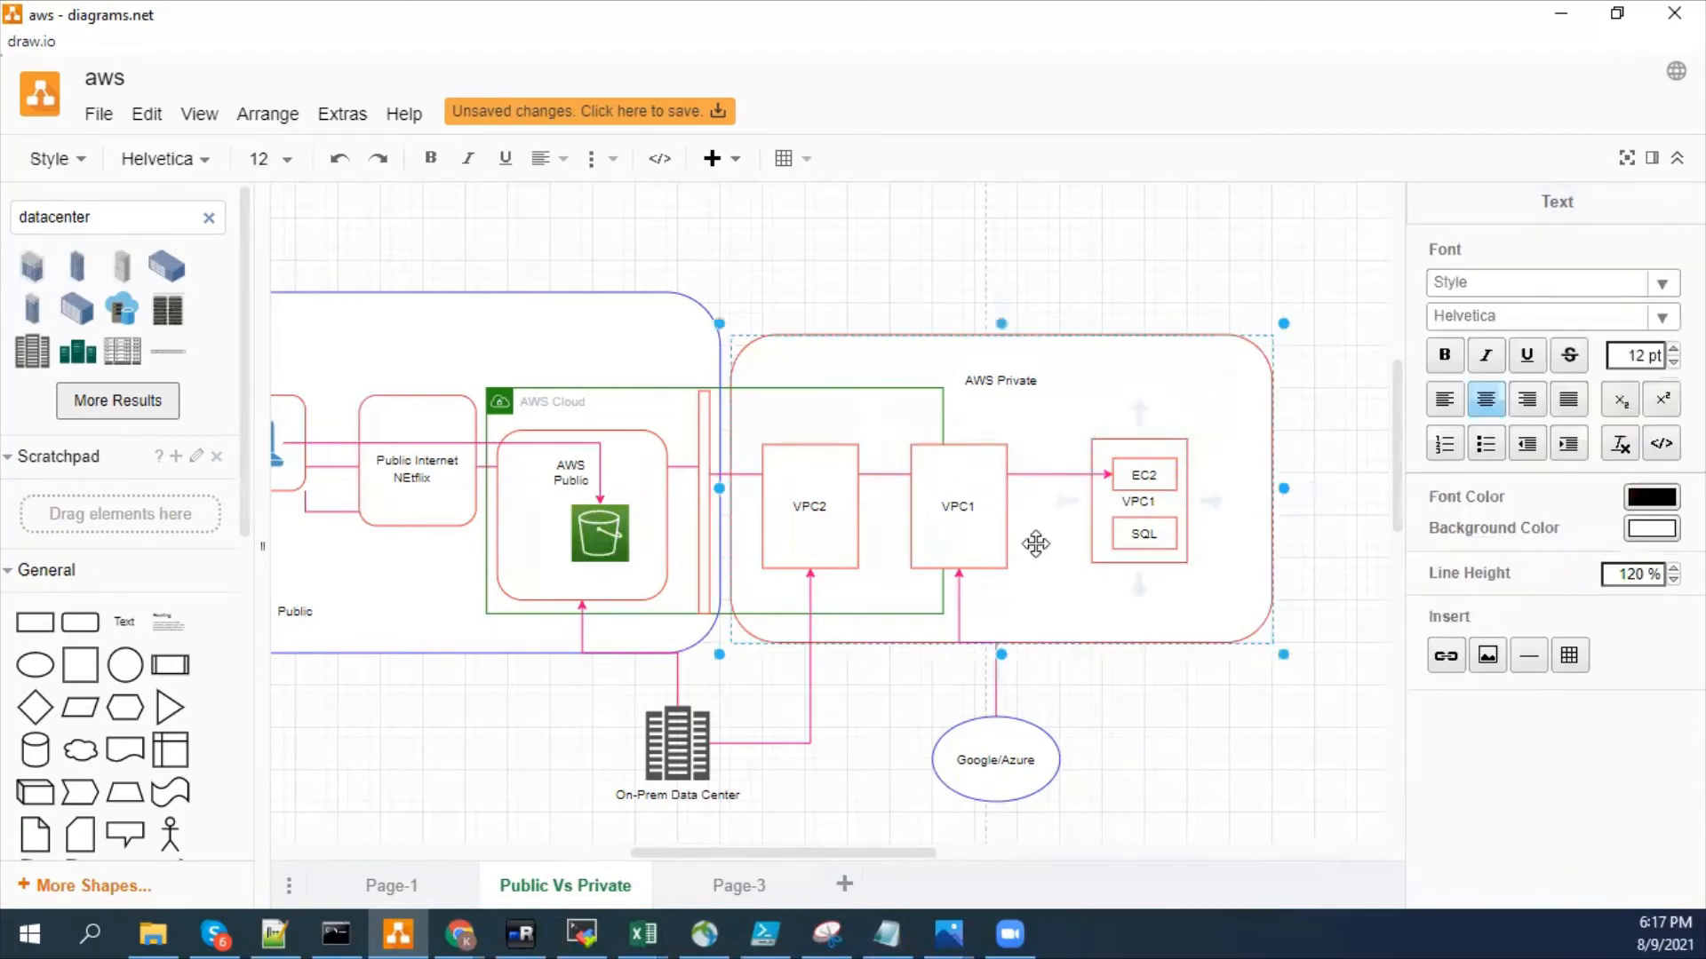
{"action": "left_click", "coordinate": [1212, 743]}
{"action": "left_click", "coordinate": [1212, 746]}
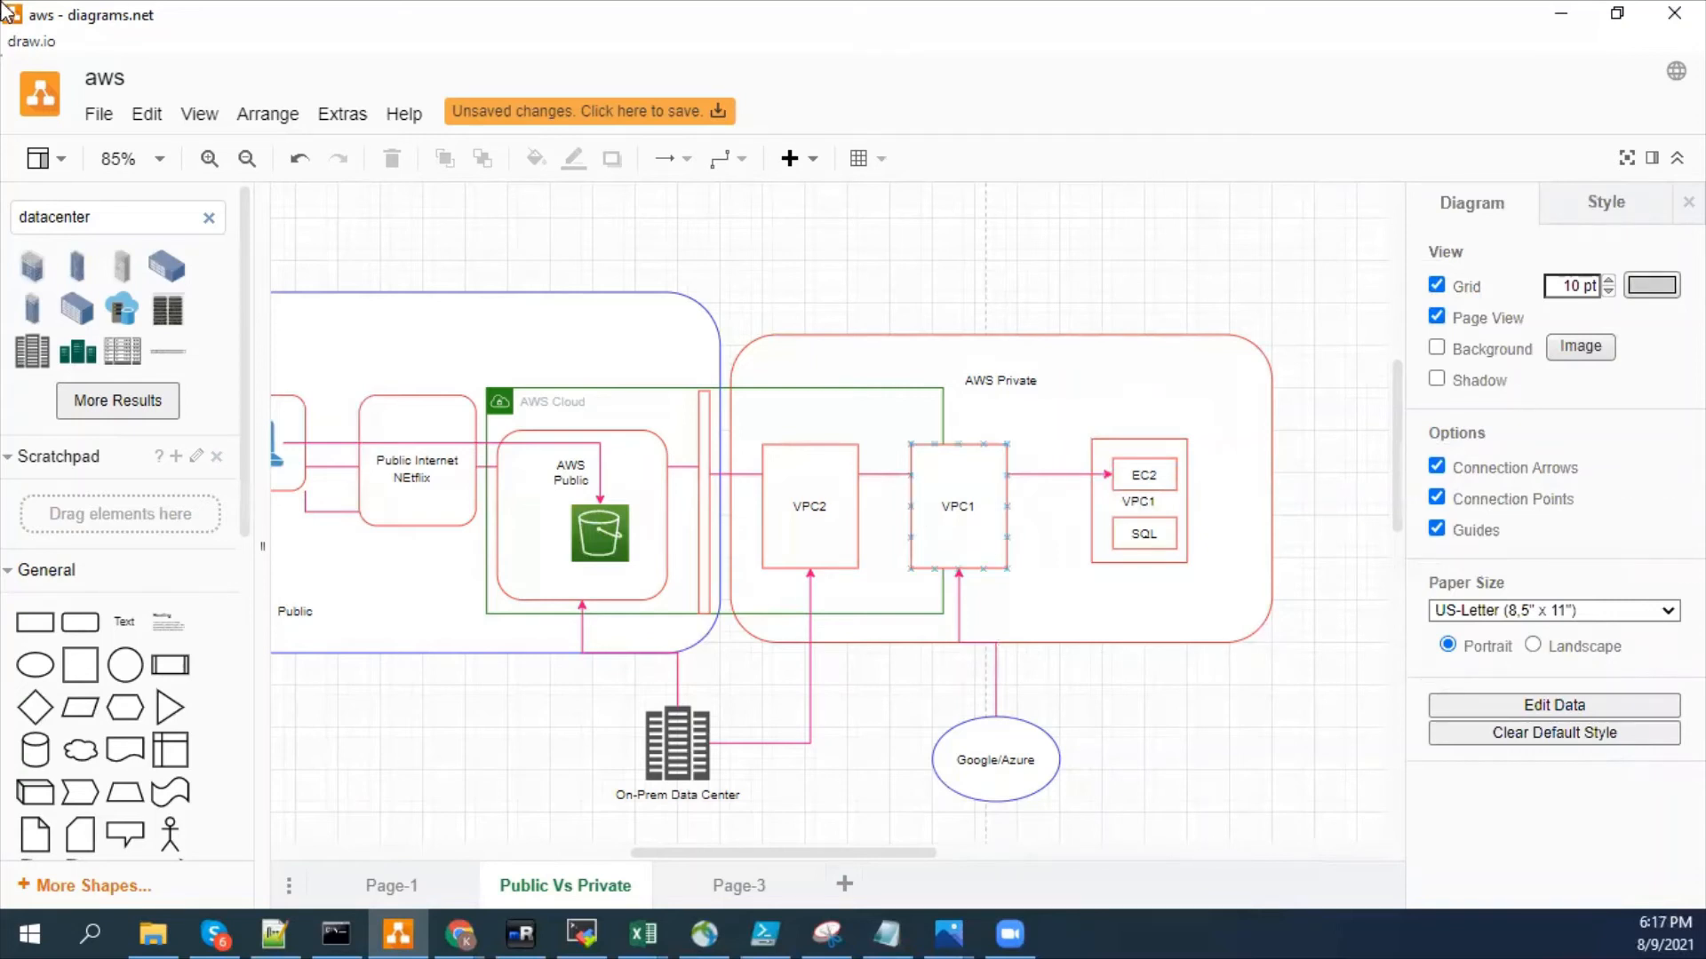
- Switch to the Notepad notes and add the heading "VPC-" below the AZ Res. line
{"action": "key", "text": "alt+Tab"}
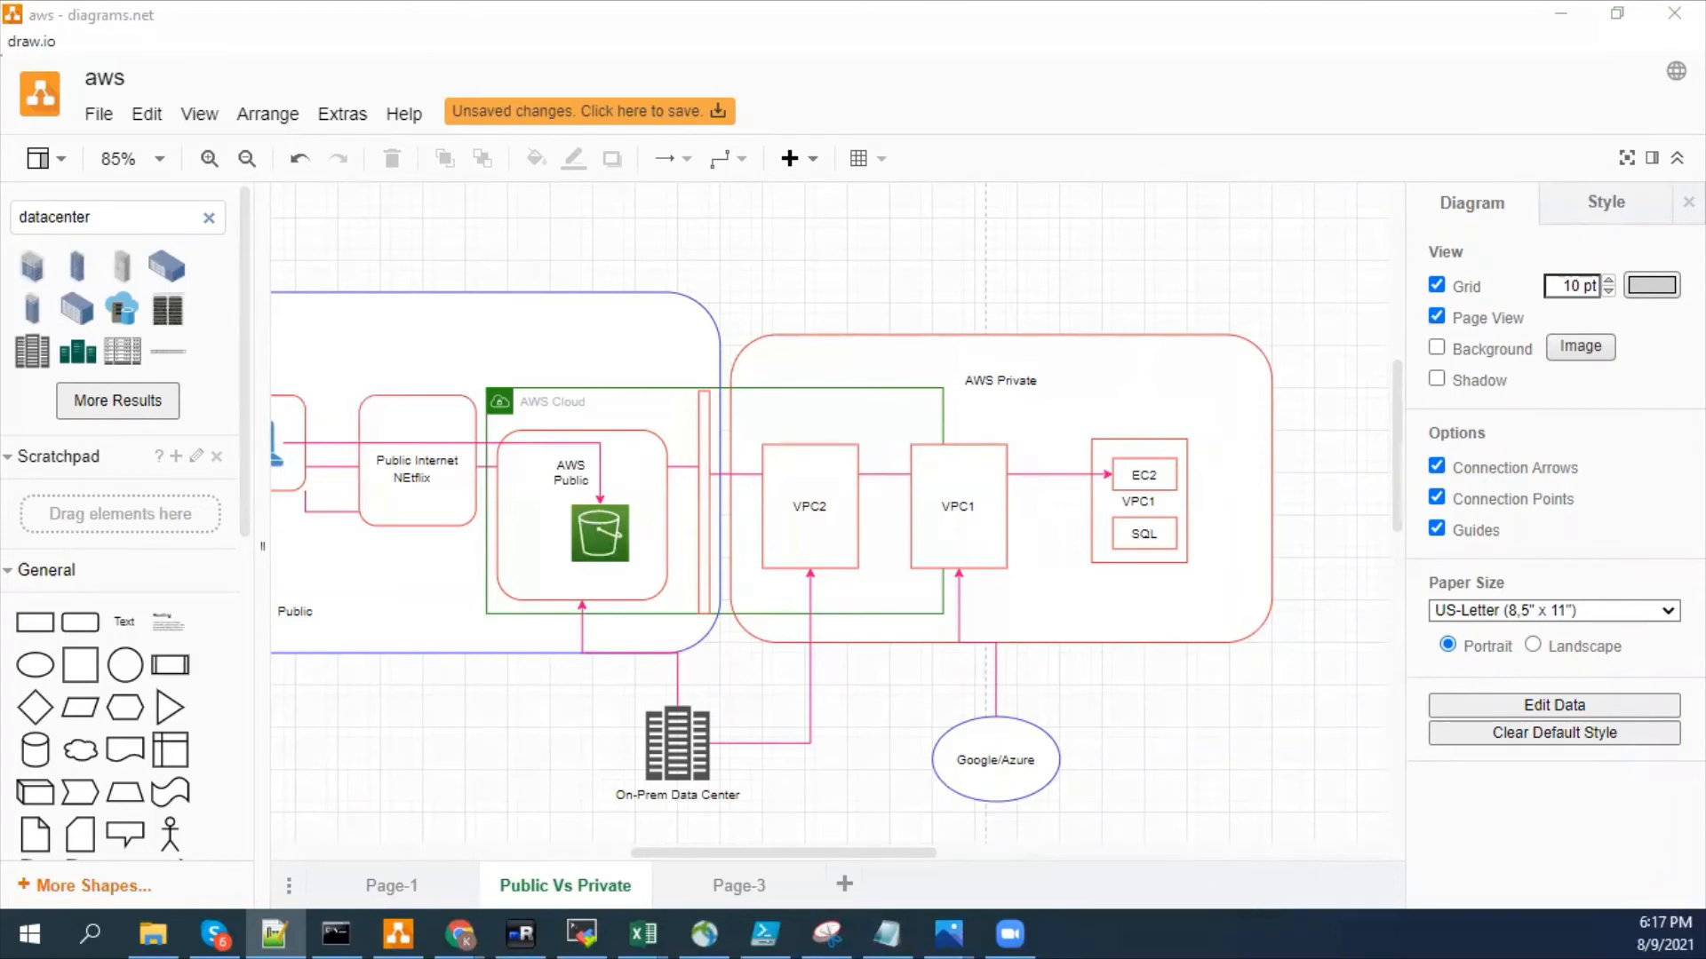
{"action": "key", "text": "alt+Tab"}
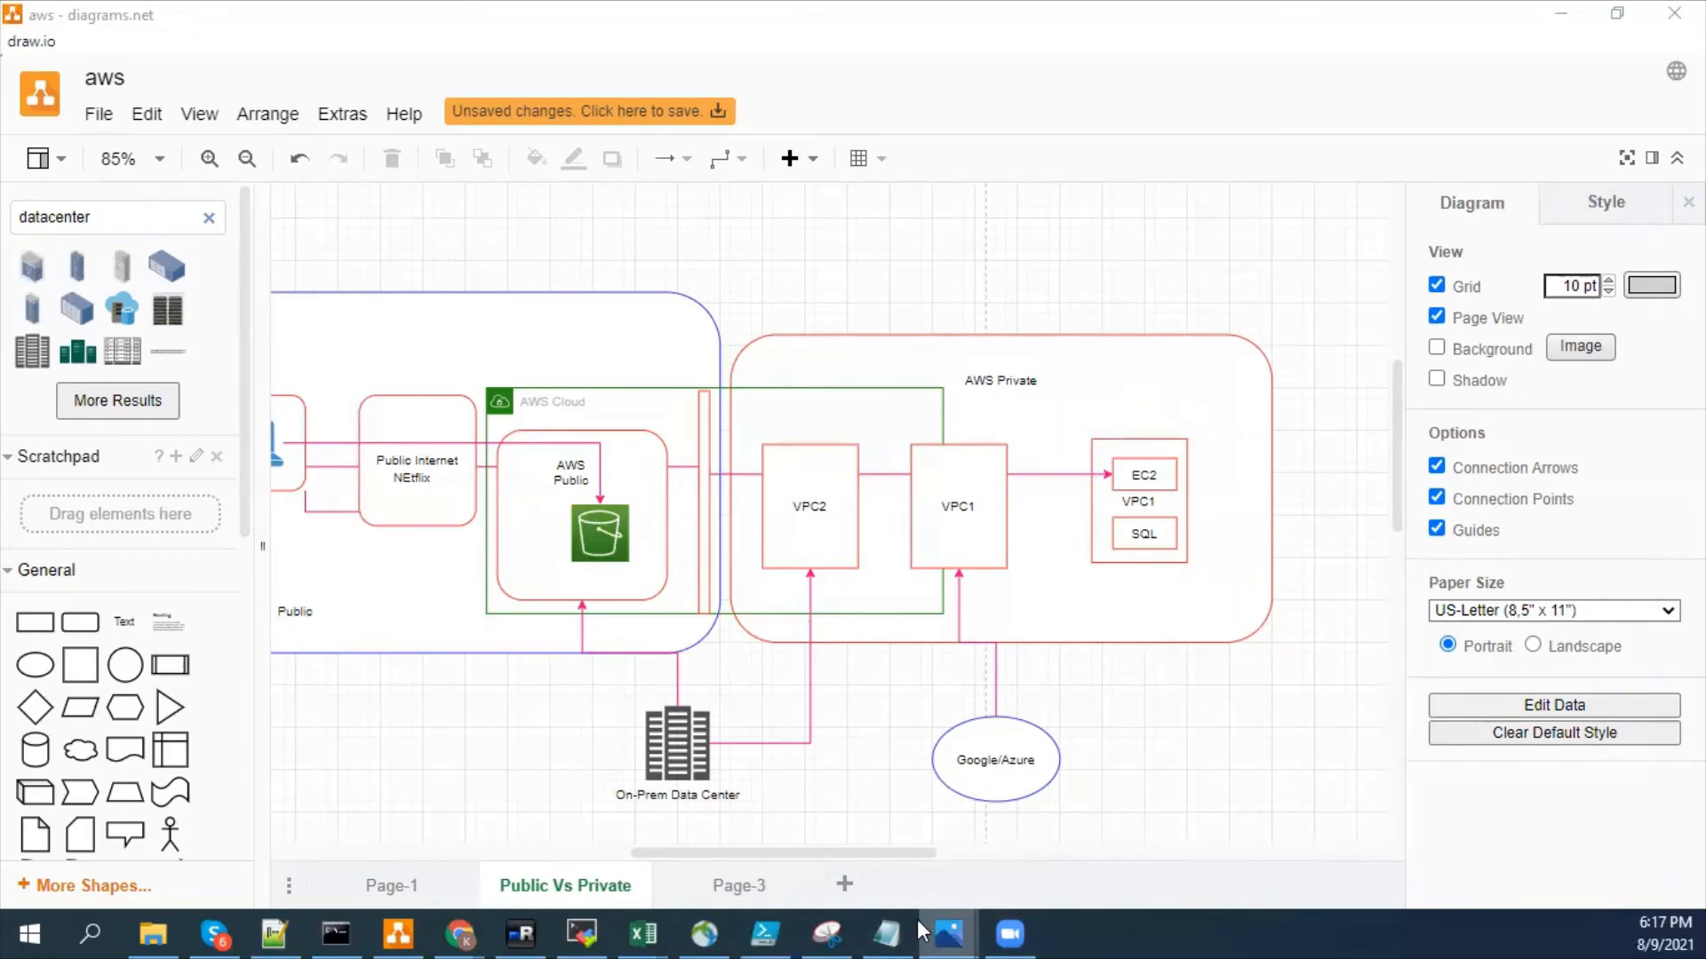
{"action": "left_click", "coordinate": [886, 932]}
{"action": "left_click", "coordinate": [842, 530]}
{"action": "key", "text": "Return"}
{"action": "key", "text": "Return"}
{"action": "type", "text": "VPC-"}
{"action": "key", "text": "Return"}
{"action": "key", "text": "Return"}
- List "Custome VPC" and "Private VPC" on separate lines under the VPC- heading and highlight the second entry
{"action": "type", "text": "Custome VPC"}
{"action": "key", "text": "Return"}
{"action": "type", "text": "Pri"}
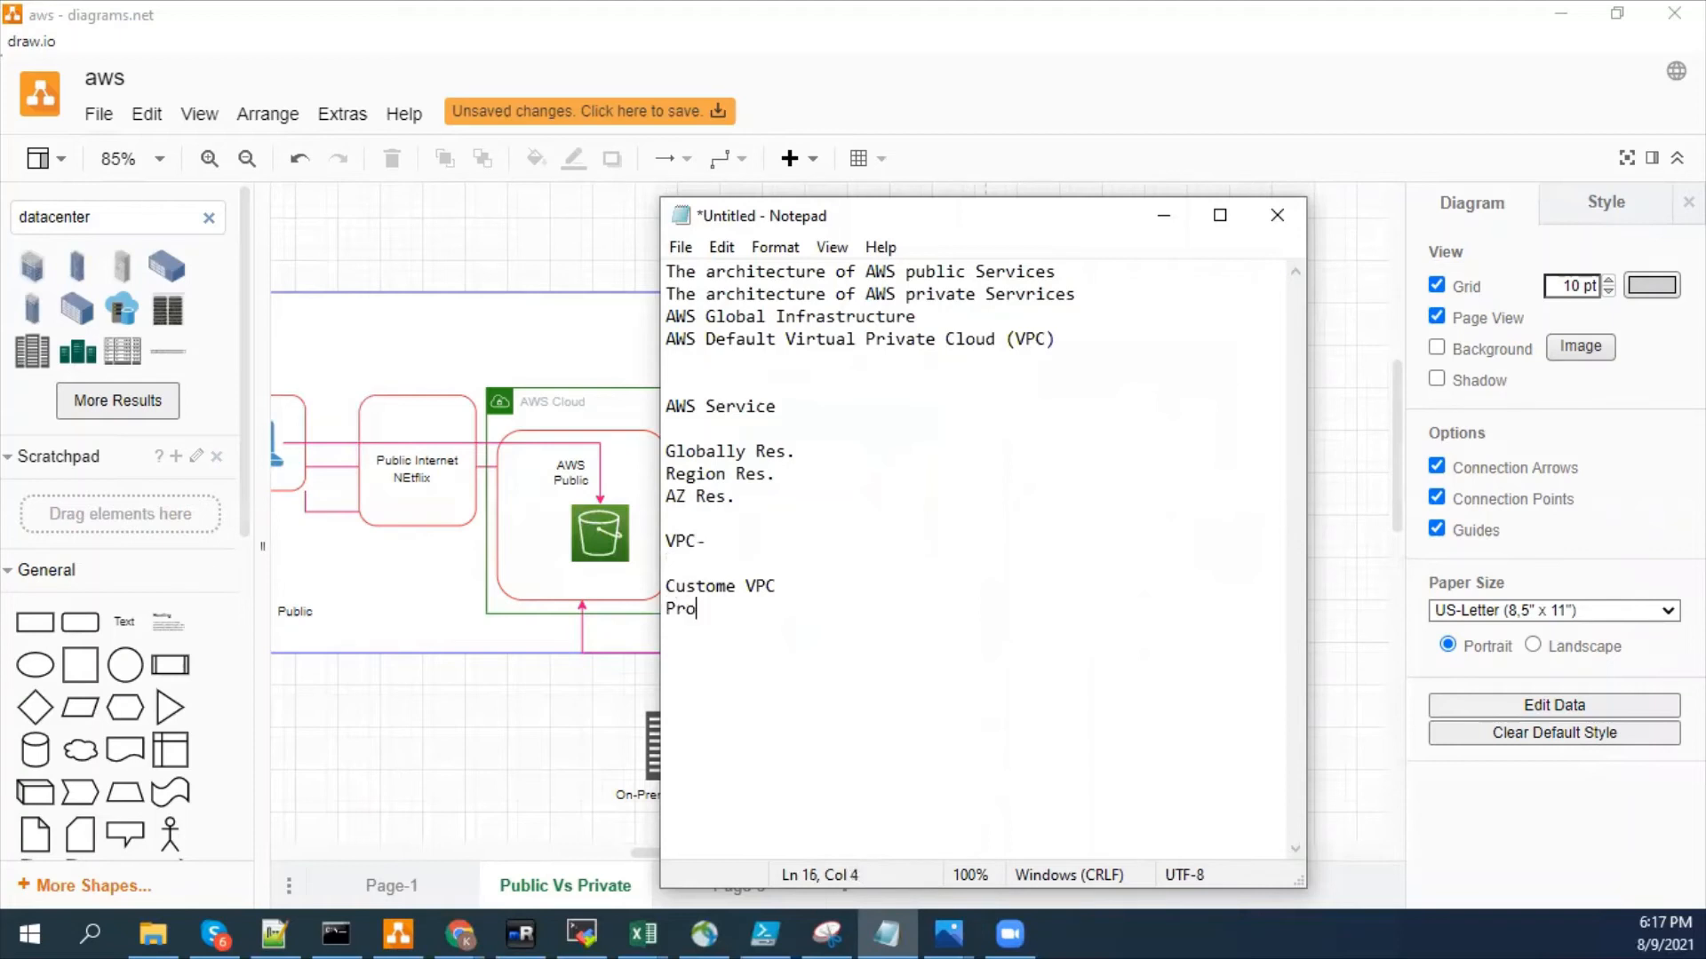
{"action": "type", "text": "vate VP"}
{"action": "key", "text": "BackSpace"}
{"action": "type", "text": "PC"}
{"action": "key", "text": "BackSpace"}
{"action": "key", "text": "BackSpace"}
{"action": "type", "text": "PC"}
{"action": "key", "text": "shift+Home"}
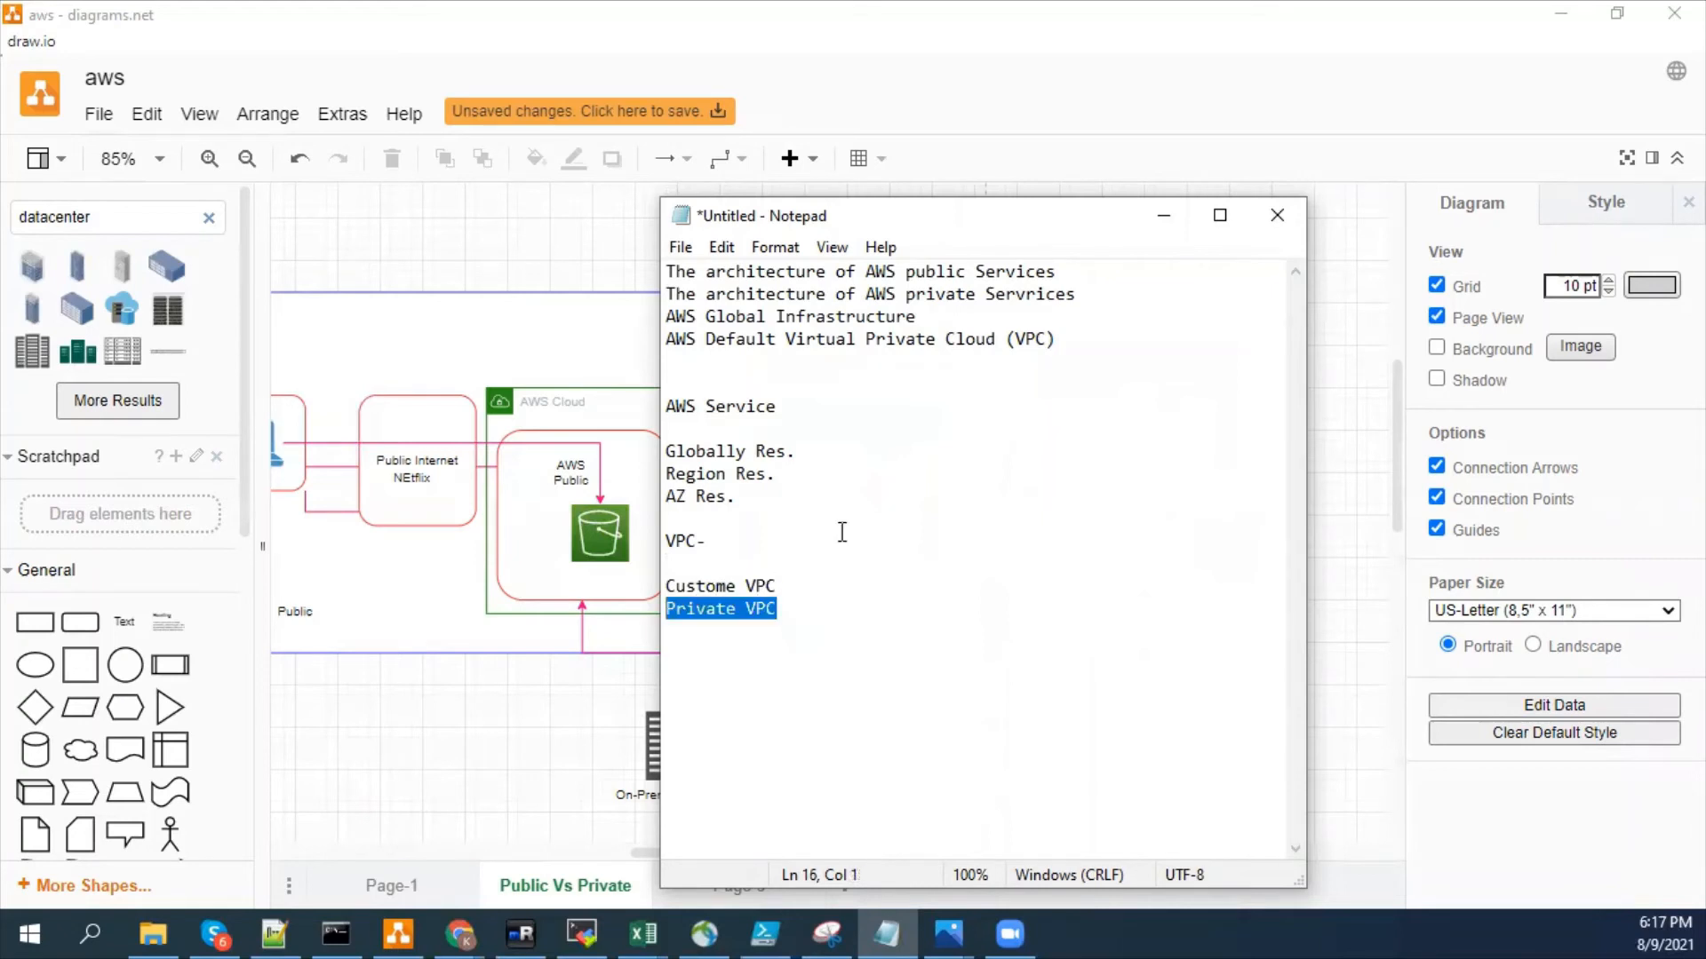
- Switch to the VPC Management Console in Chrome, list the Frankfurt VPCs and check the Default VPC column
{"action": "left_click", "coordinate": [459, 934]}
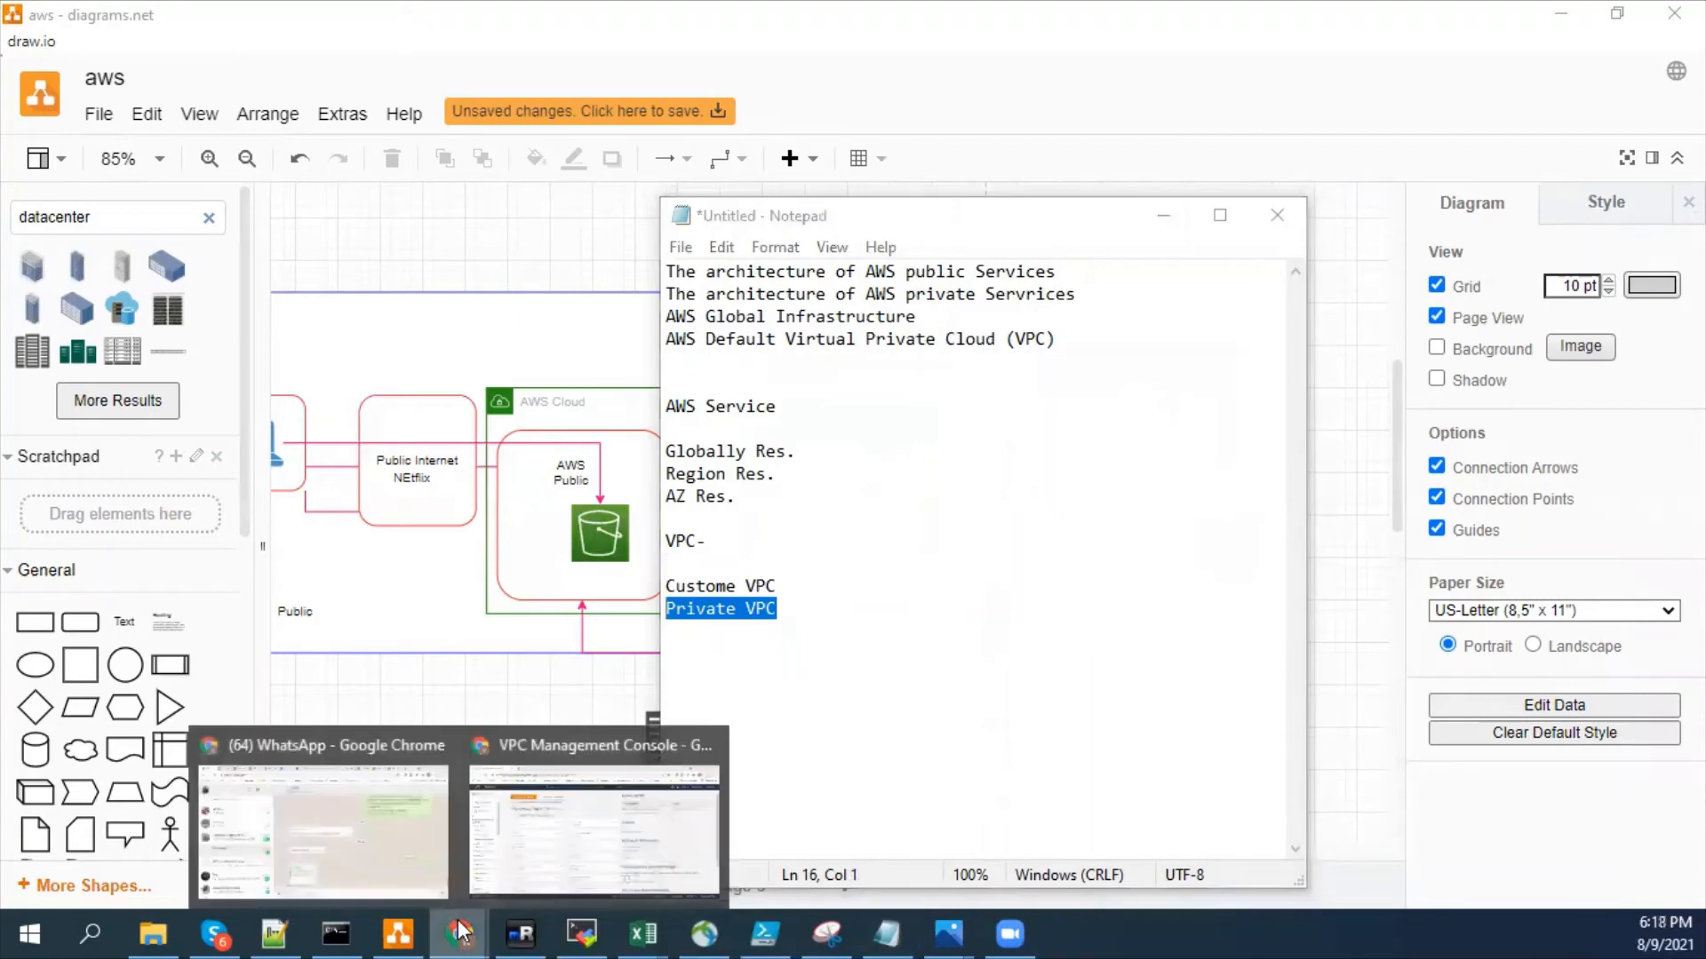
{"action": "left_click", "coordinate": [582, 815]}
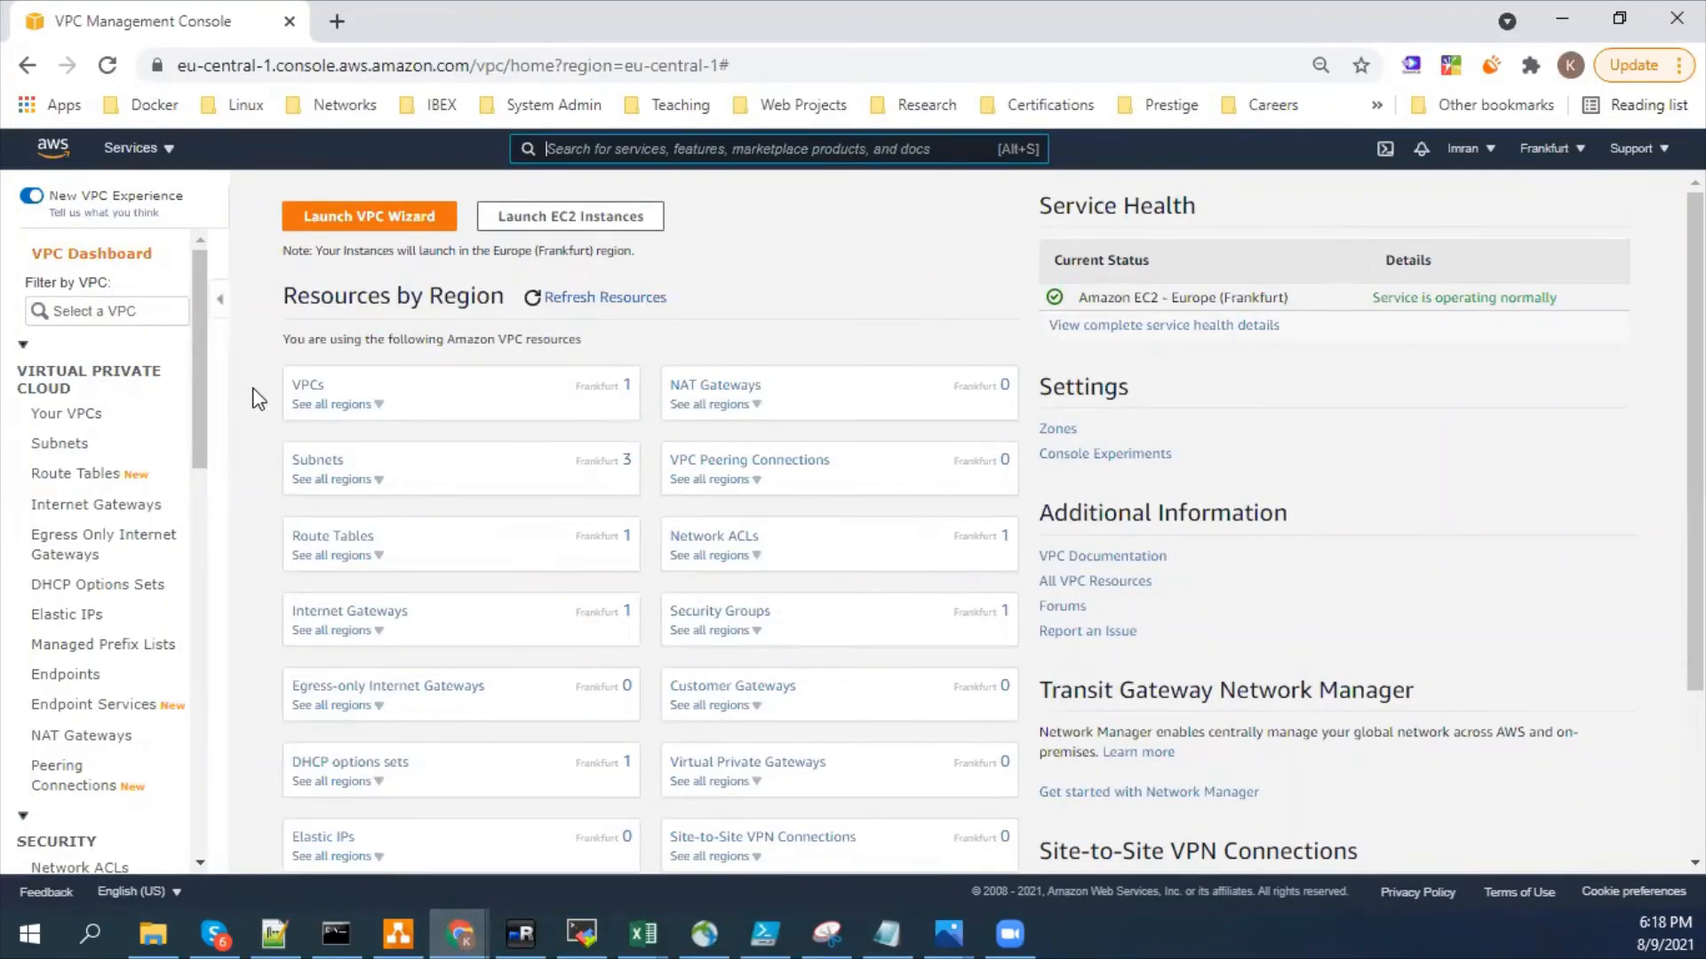
{"action": "left_click", "coordinate": [306, 386]}
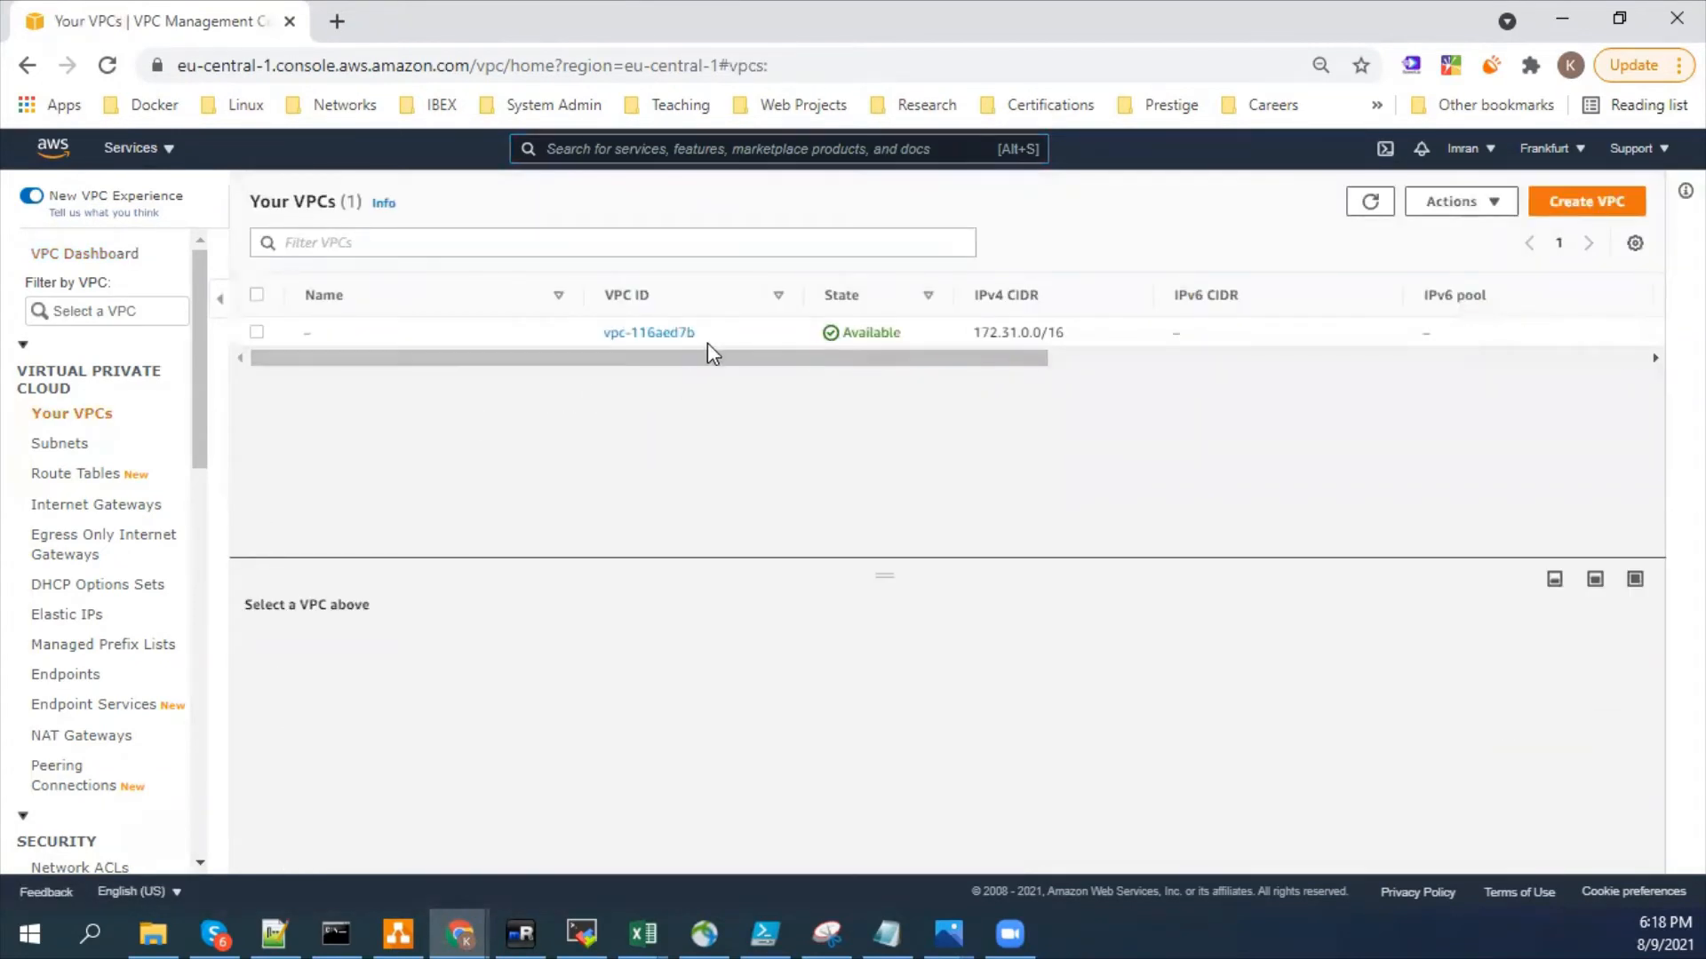
{"action": "left_click_drag", "start_coordinate": [689, 359], "coordinate": [1339, 379]}
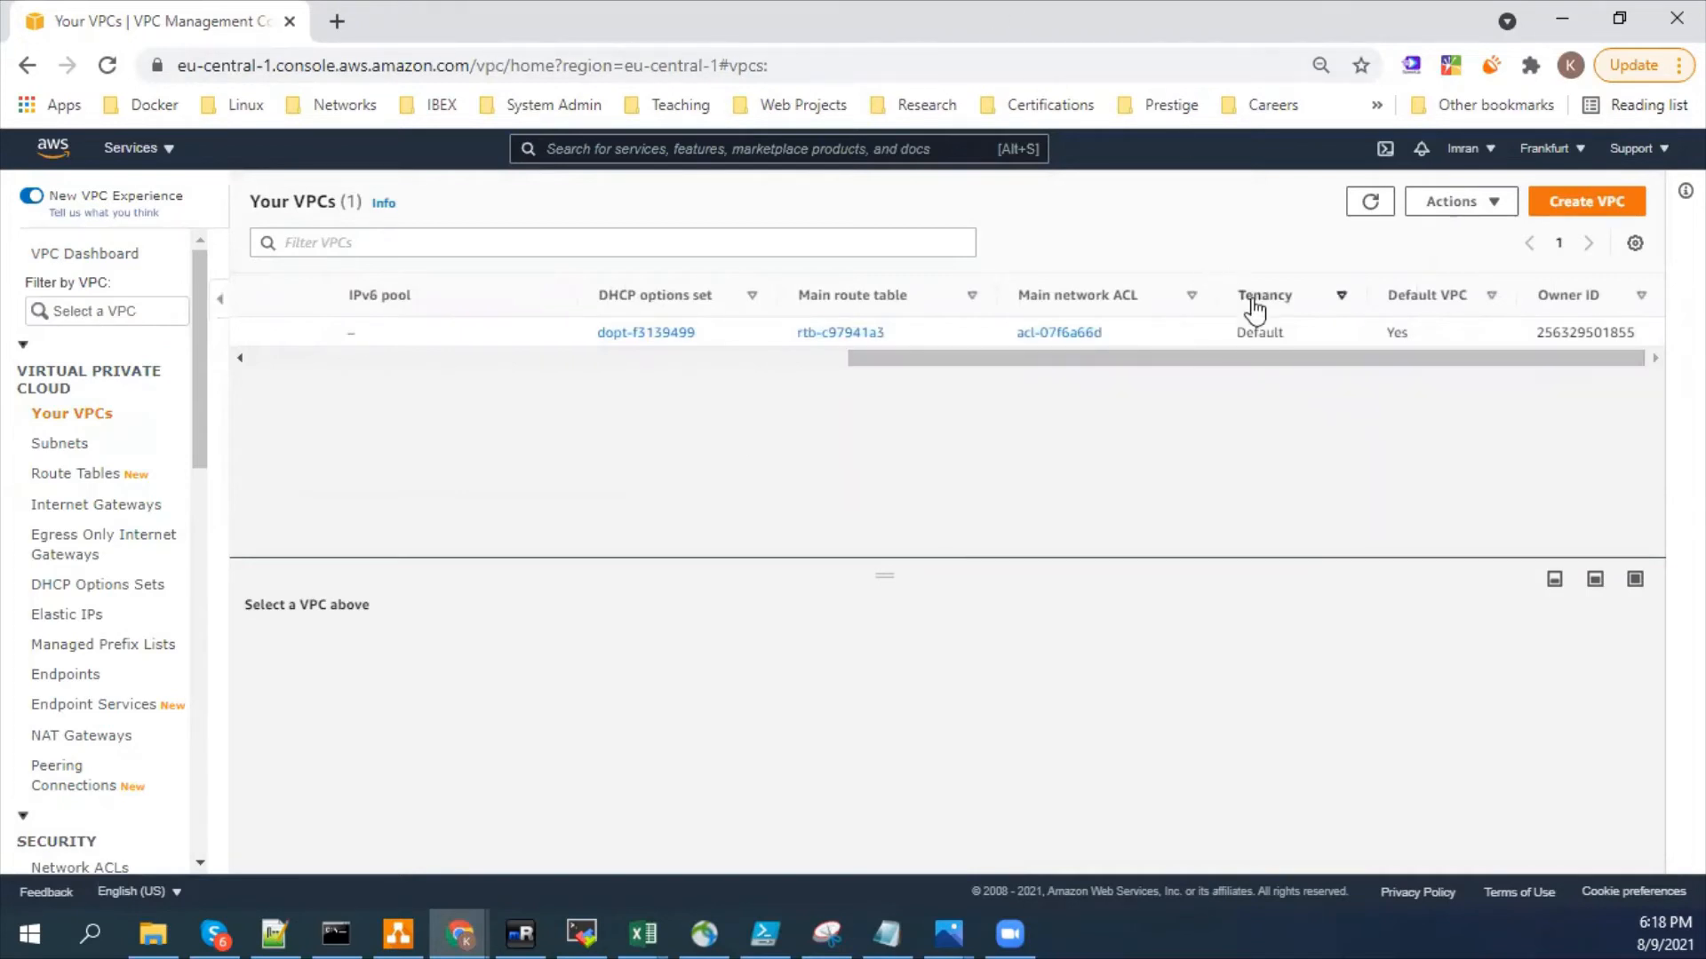
{"action": "double_click", "coordinate": [1409, 331]}
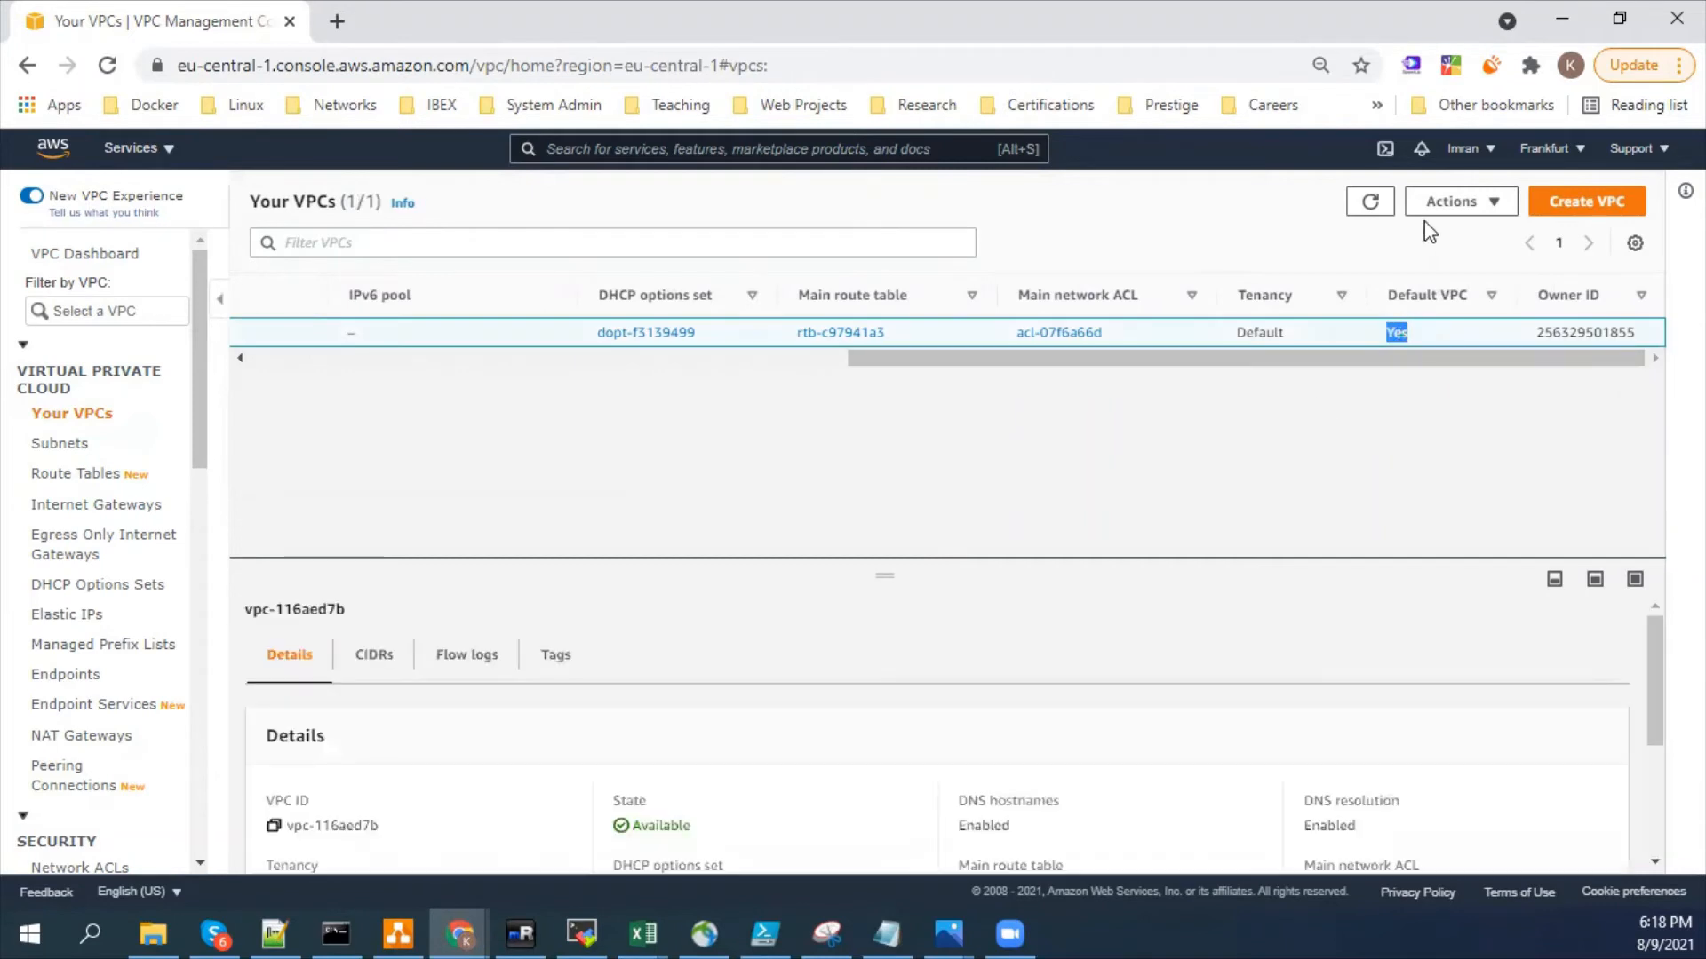
{"action": "left_click", "coordinate": [802, 359]}
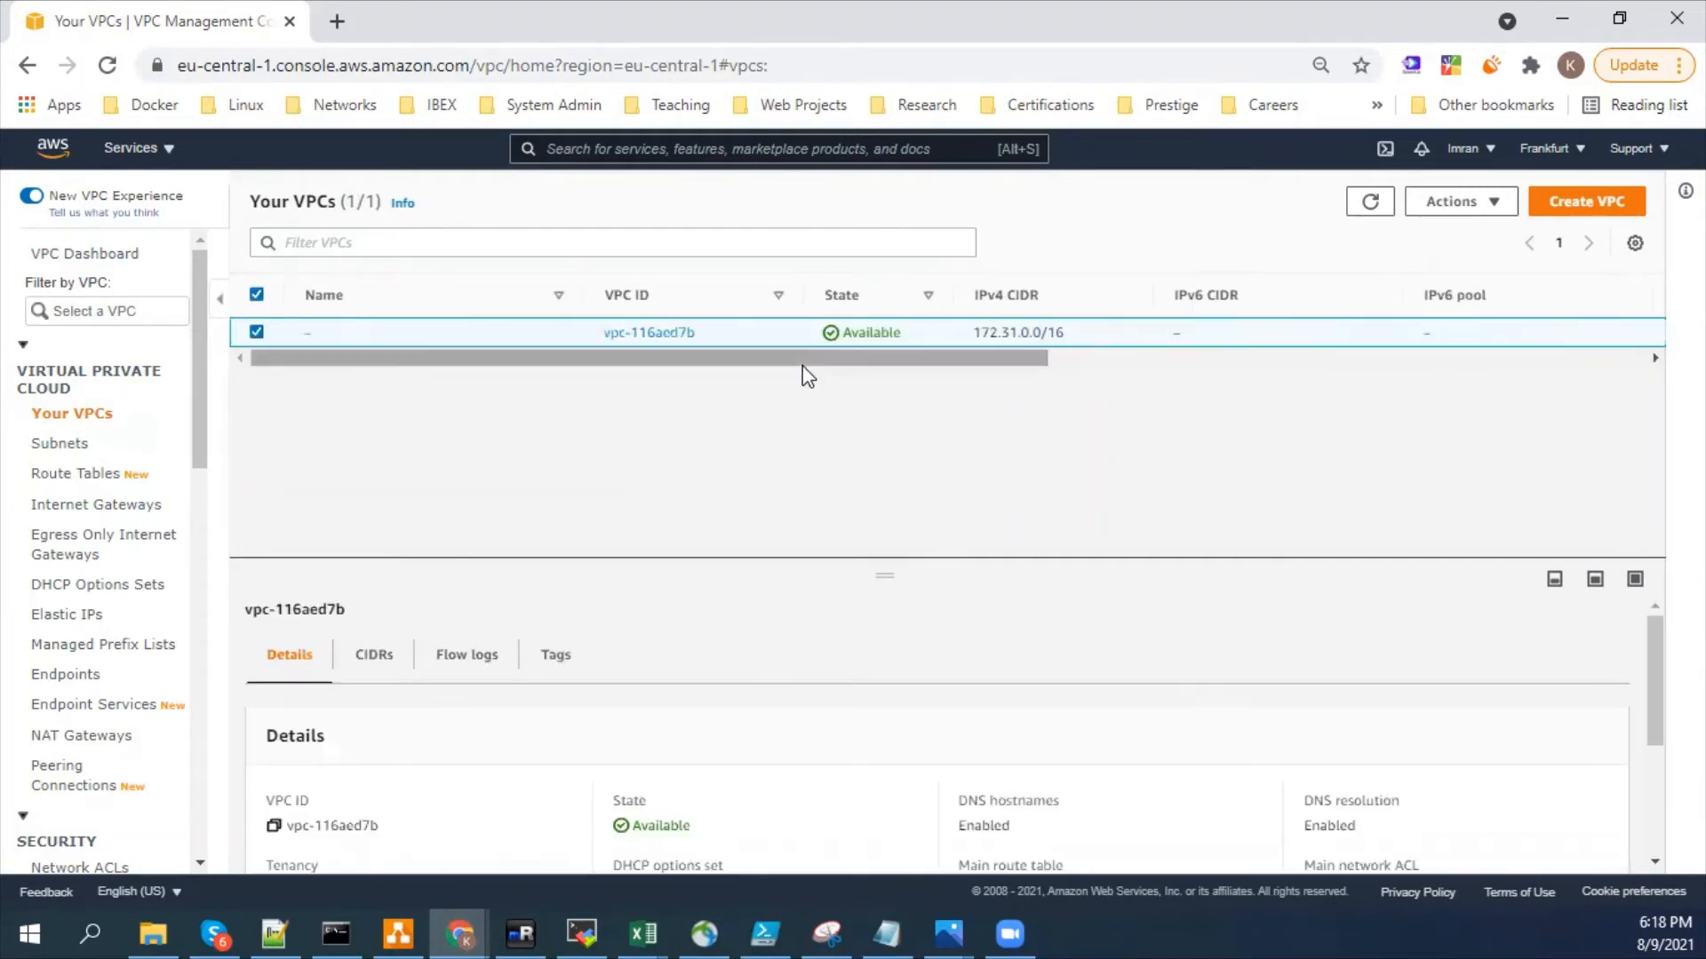
- Highlight and review the IPv4 CIDR range of the listed VPC
{"action": "triple_click", "coordinate": [1012, 333]}
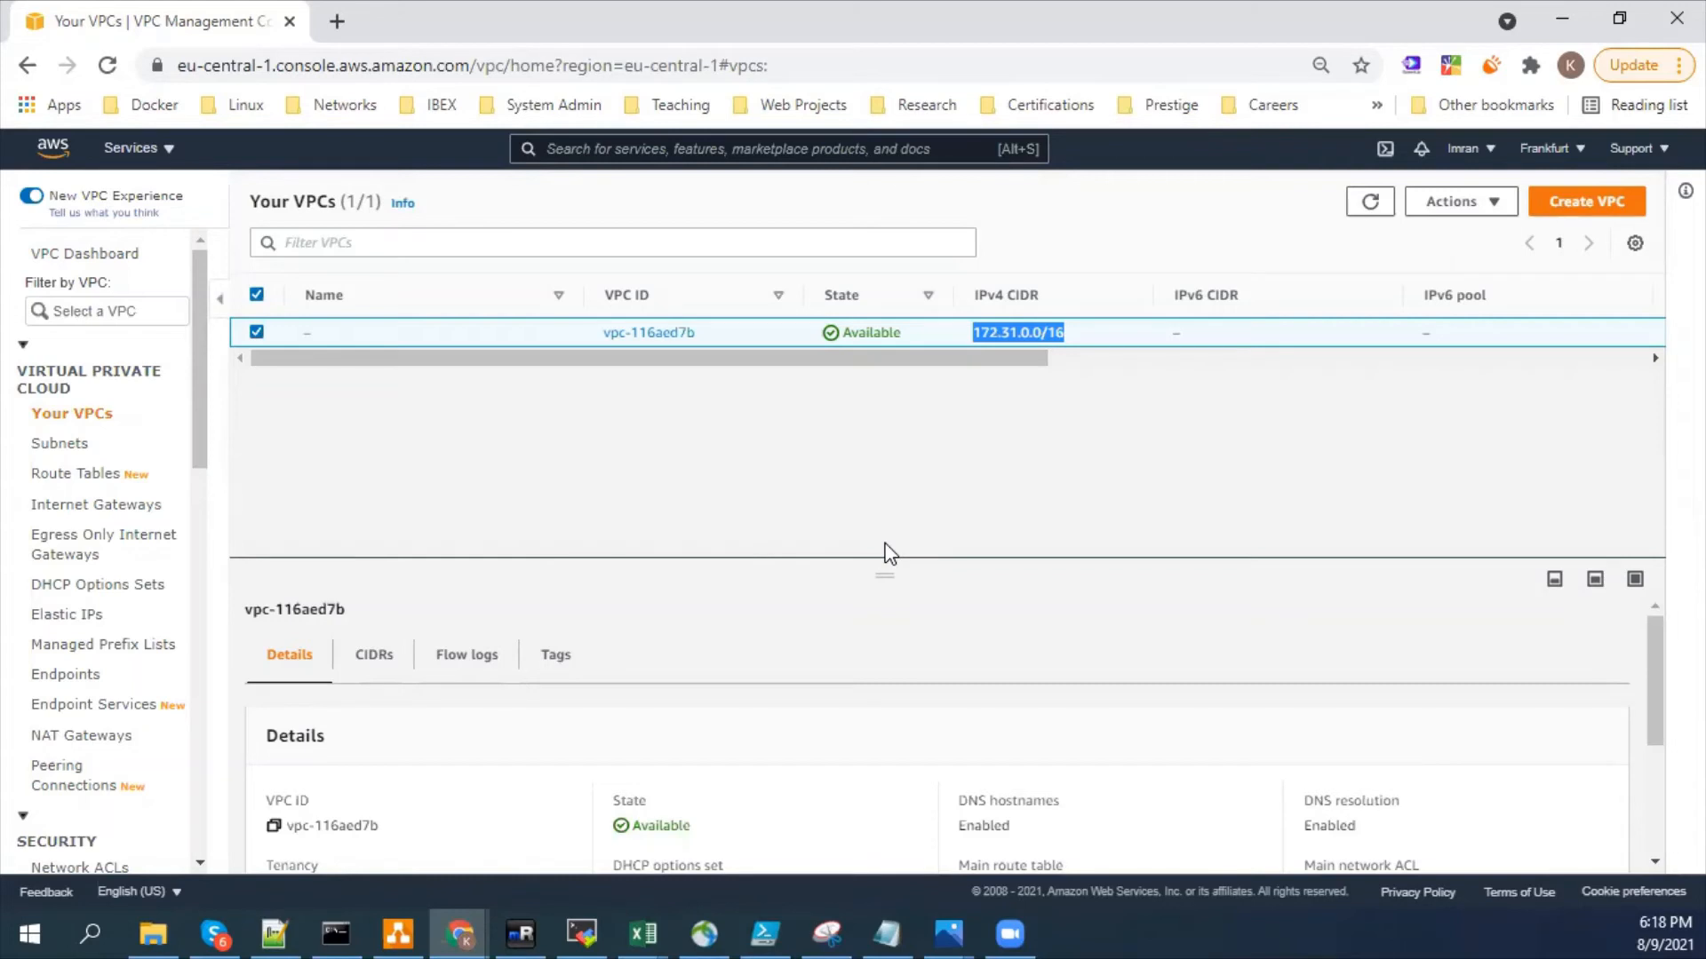
{"action": "double_click", "coordinate": [991, 334]}
{"action": "left_click", "coordinate": [1038, 345]}
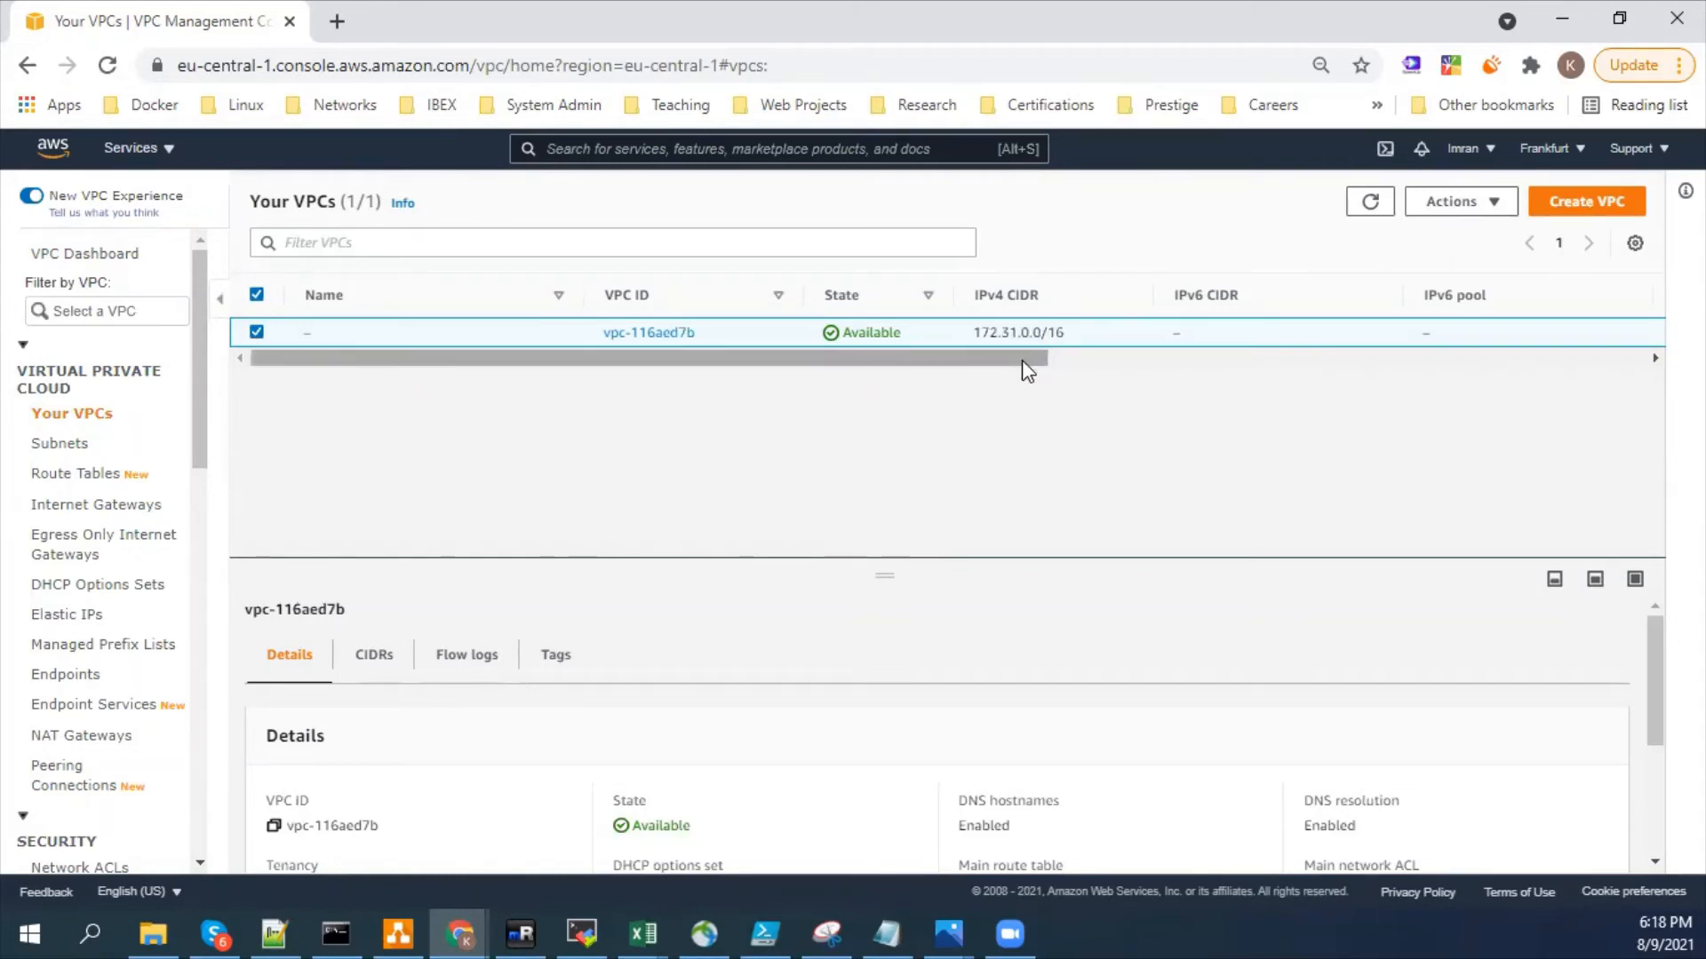
{"action": "left_click_drag", "start_coordinate": [1064, 333], "coordinate": [979, 332]}
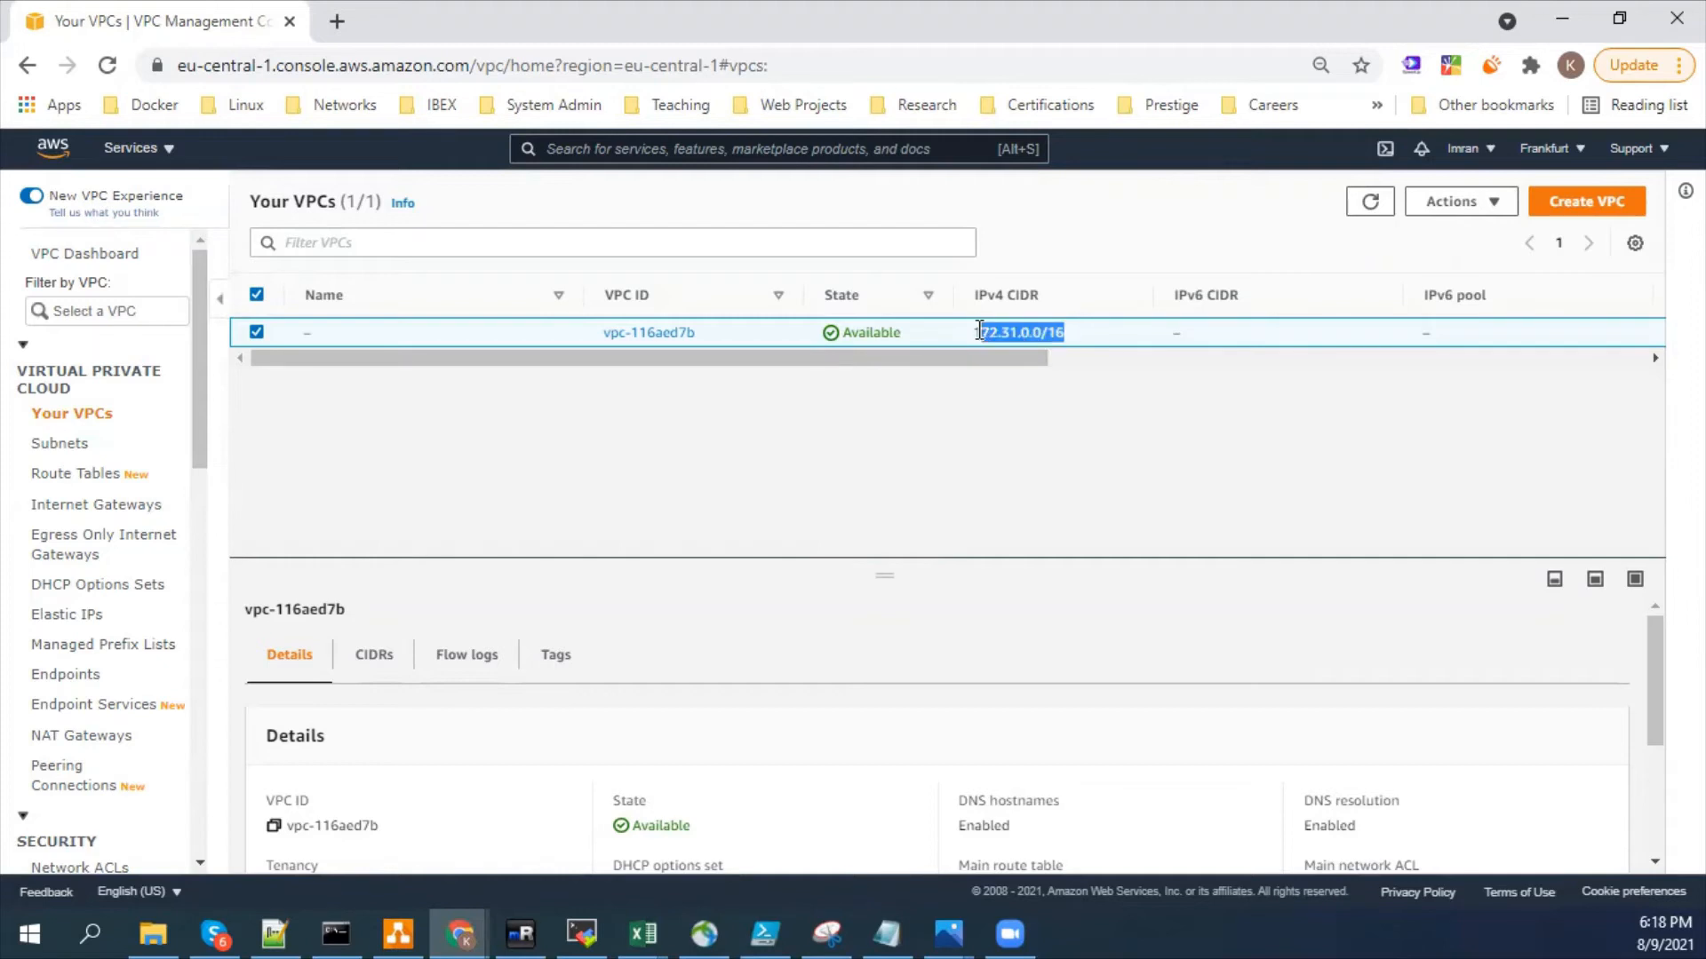
{"action": "left_click", "coordinate": [972, 331]}
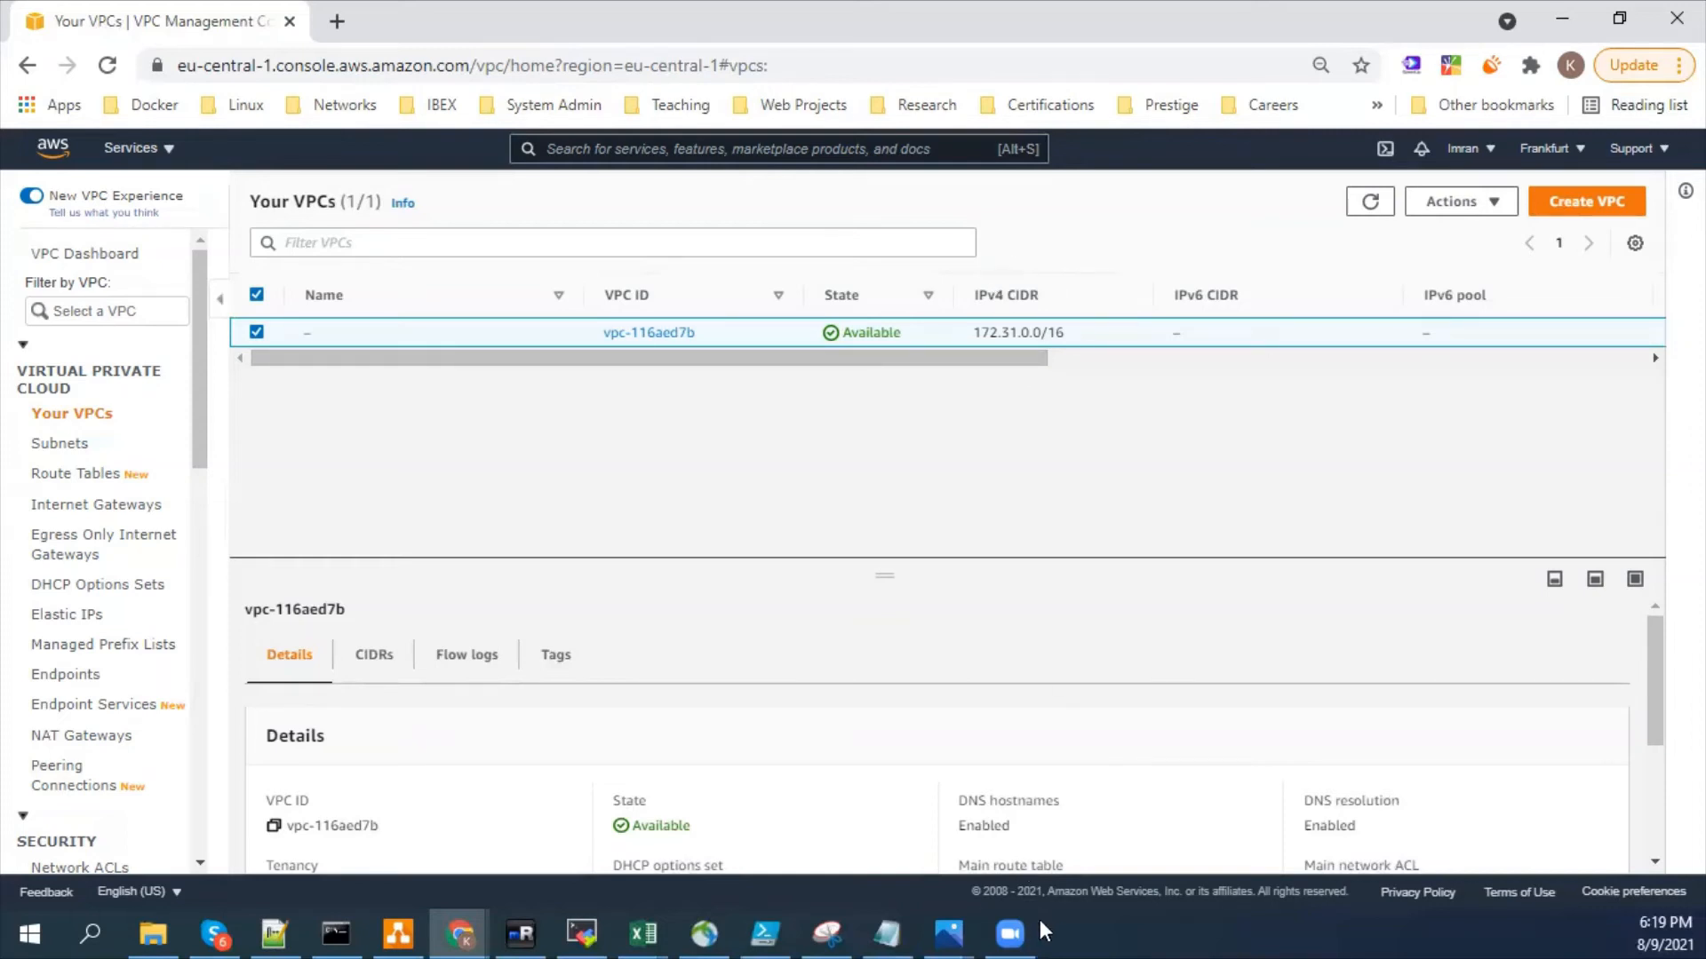
- Return to the draw.io diagram and draw an arrow from VPC2 to VPC1
{"action": "left_click", "coordinate": [945, 930]}
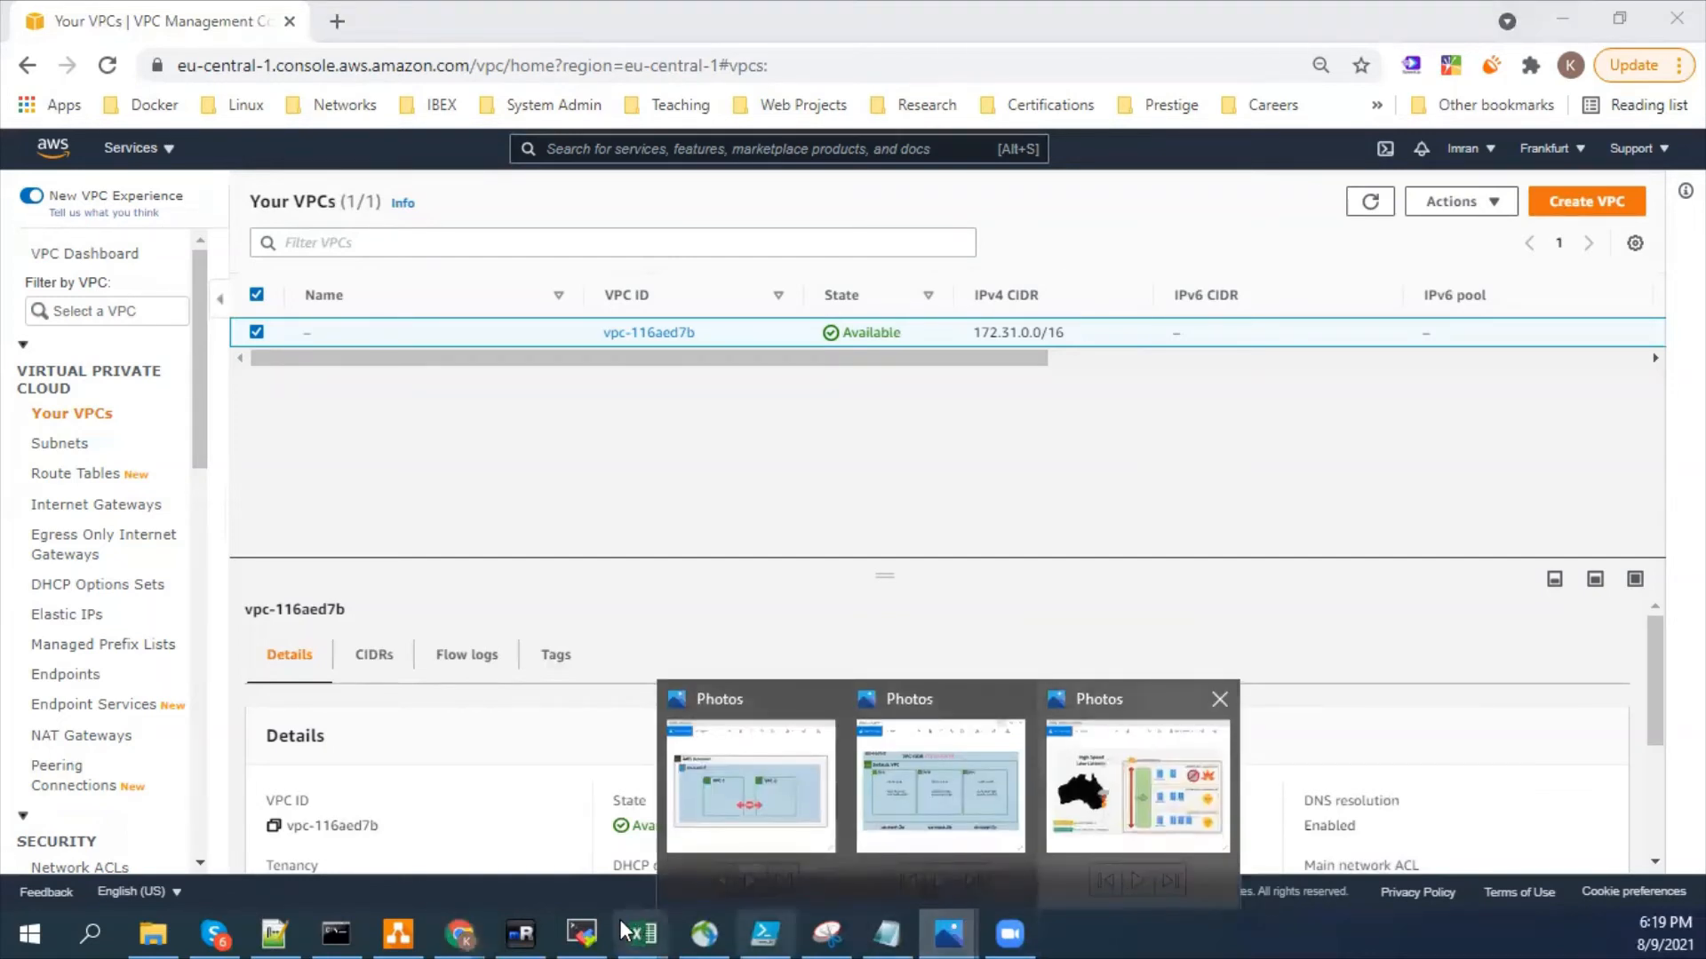
{"action": "left_click", "coordinate": [188, 540]}
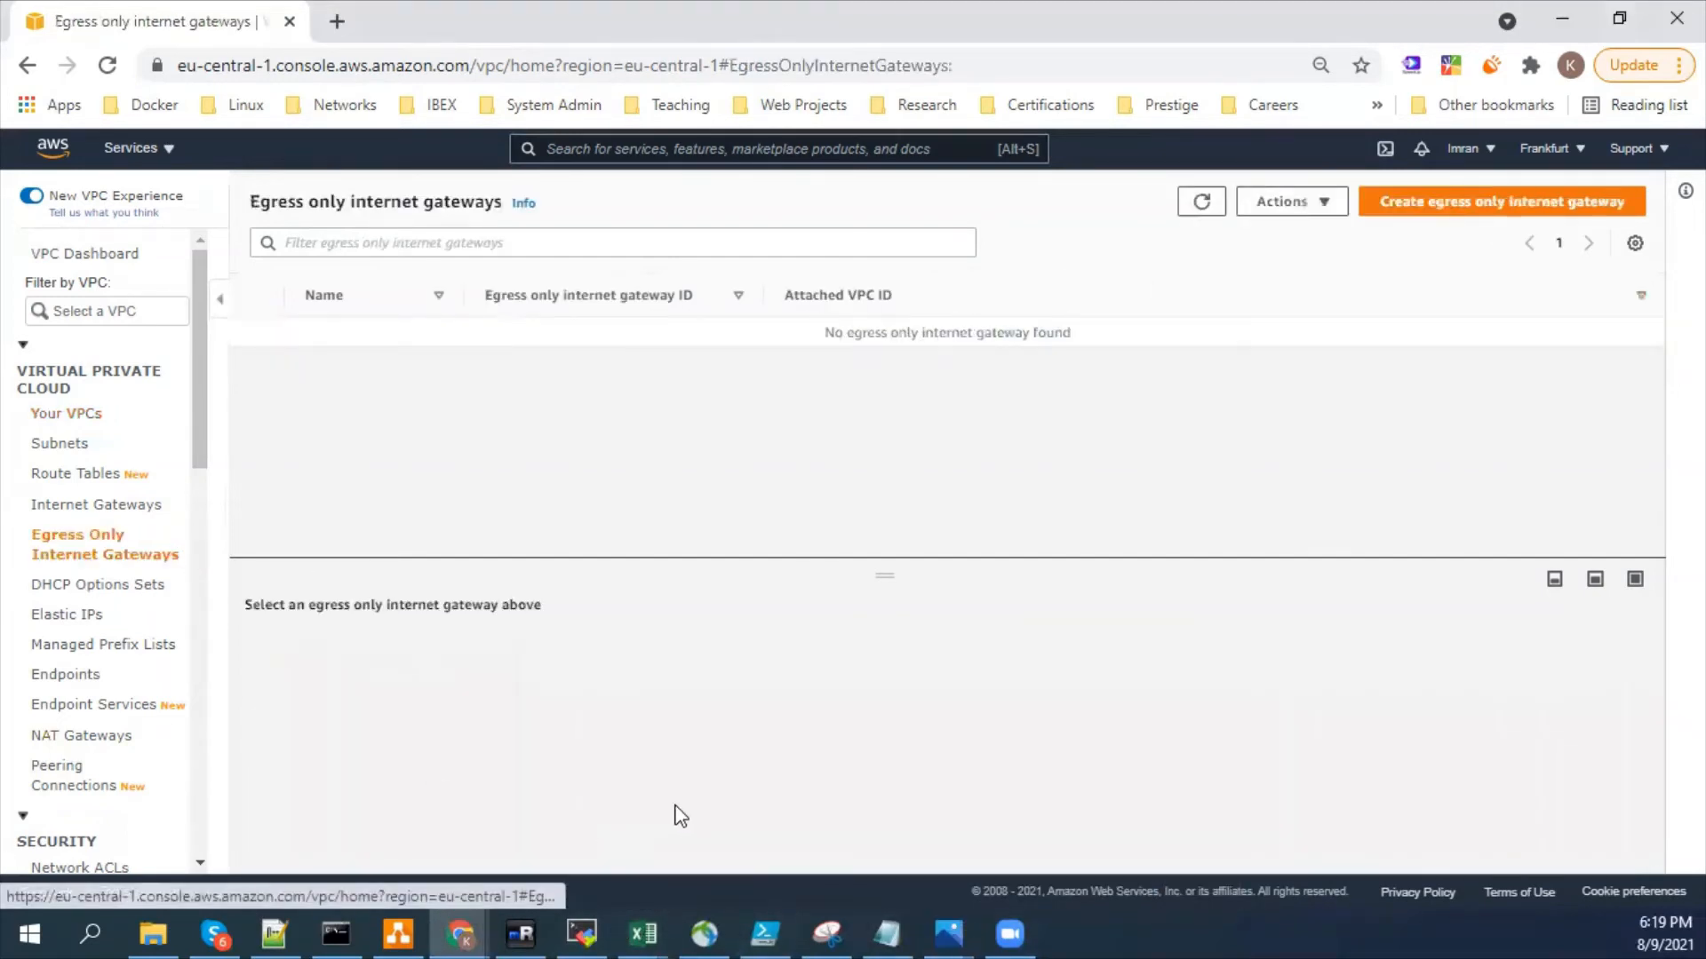
{"action": "left_click", "coordinate": [398, 933]}
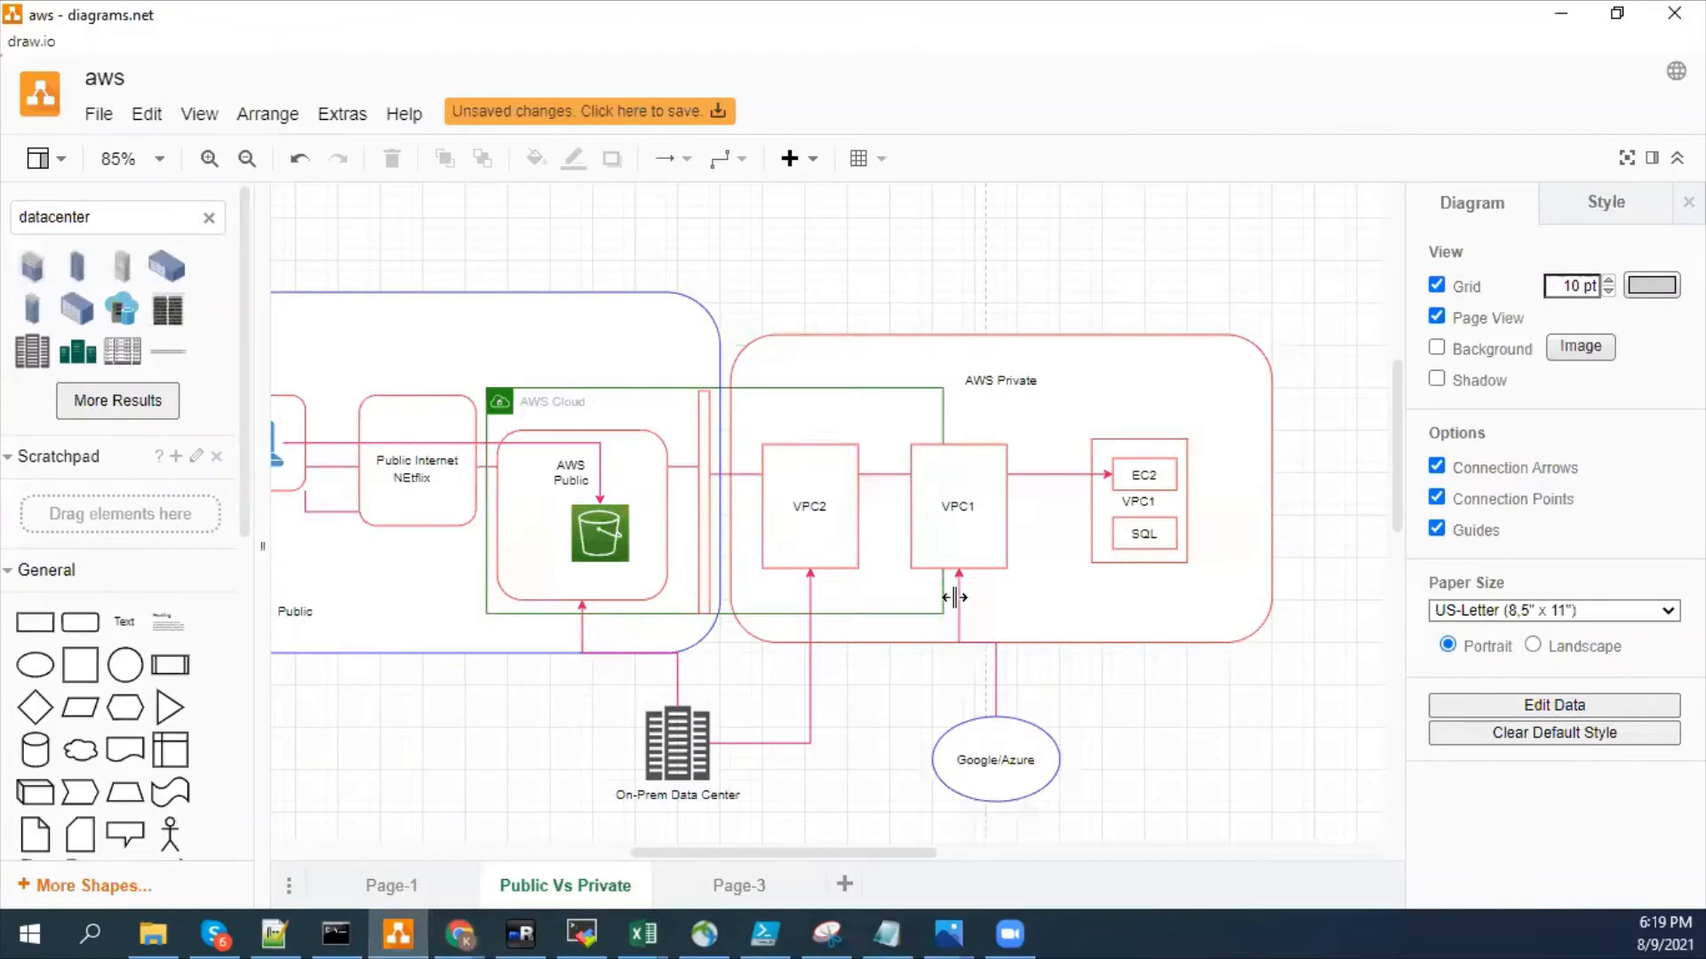
{"action": "left_click", "coordinate": [958, 594]}
{"action": "left_click", "coordinate": [830, 819]}
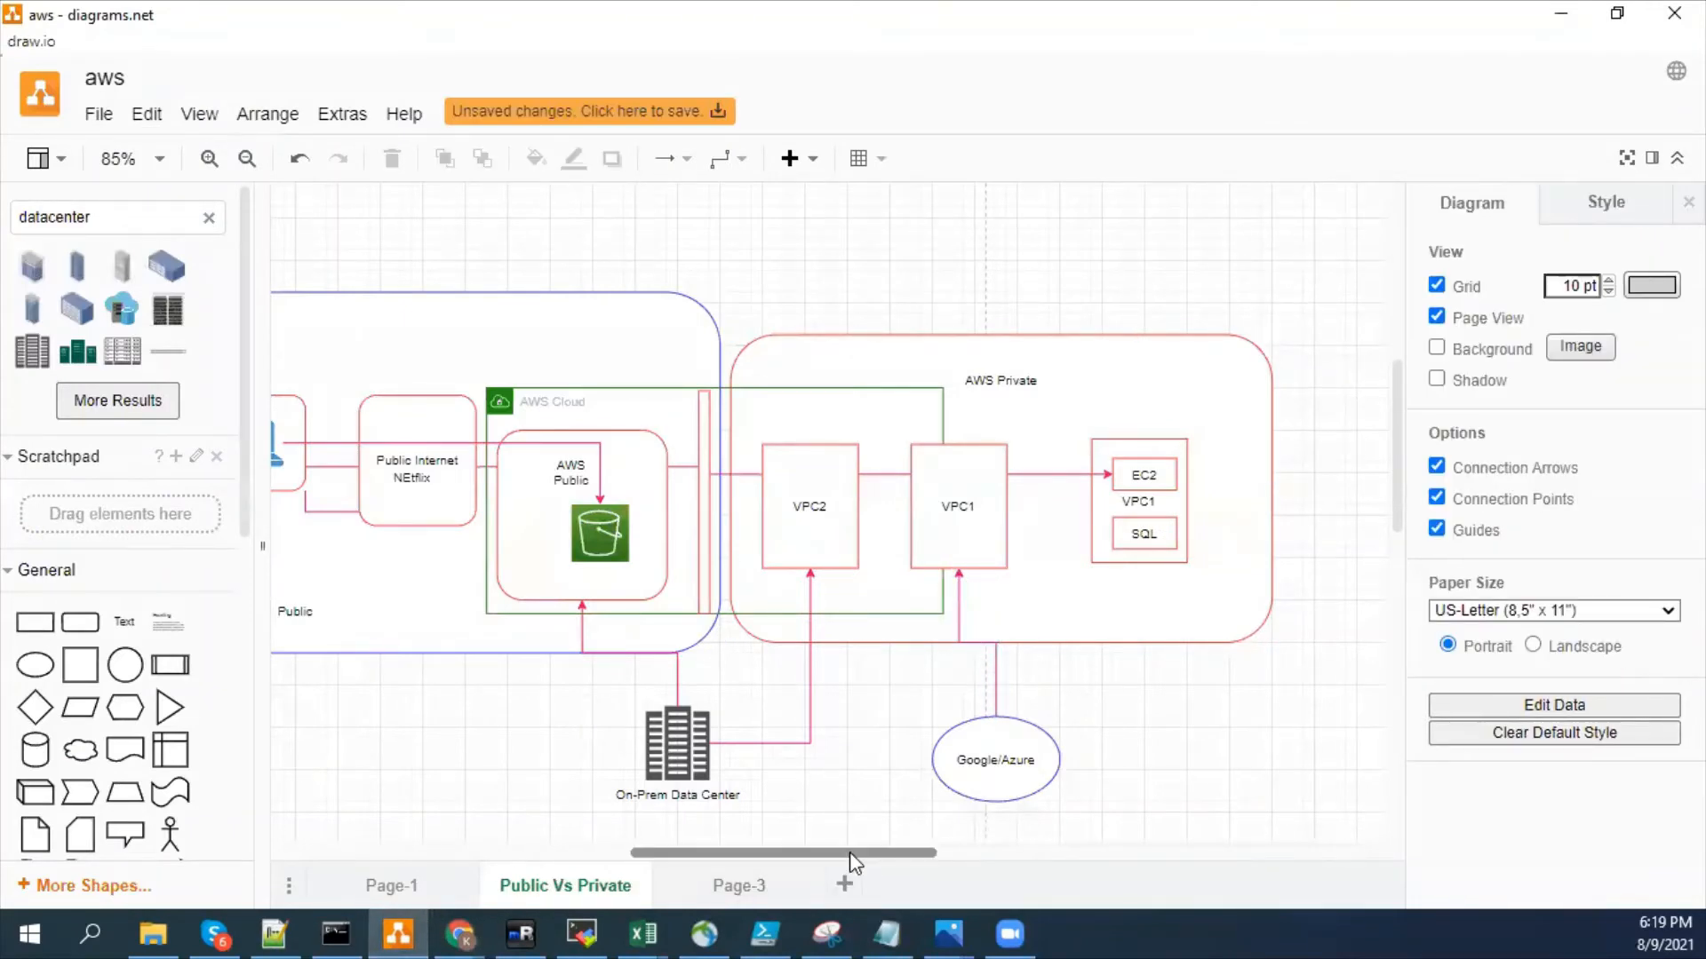
{"action": "left_click_drag", "start_coordinate": [850, 851], "coordinate": [841, 853]}
{"action": "left_click", "coordinate": [851, 503]}
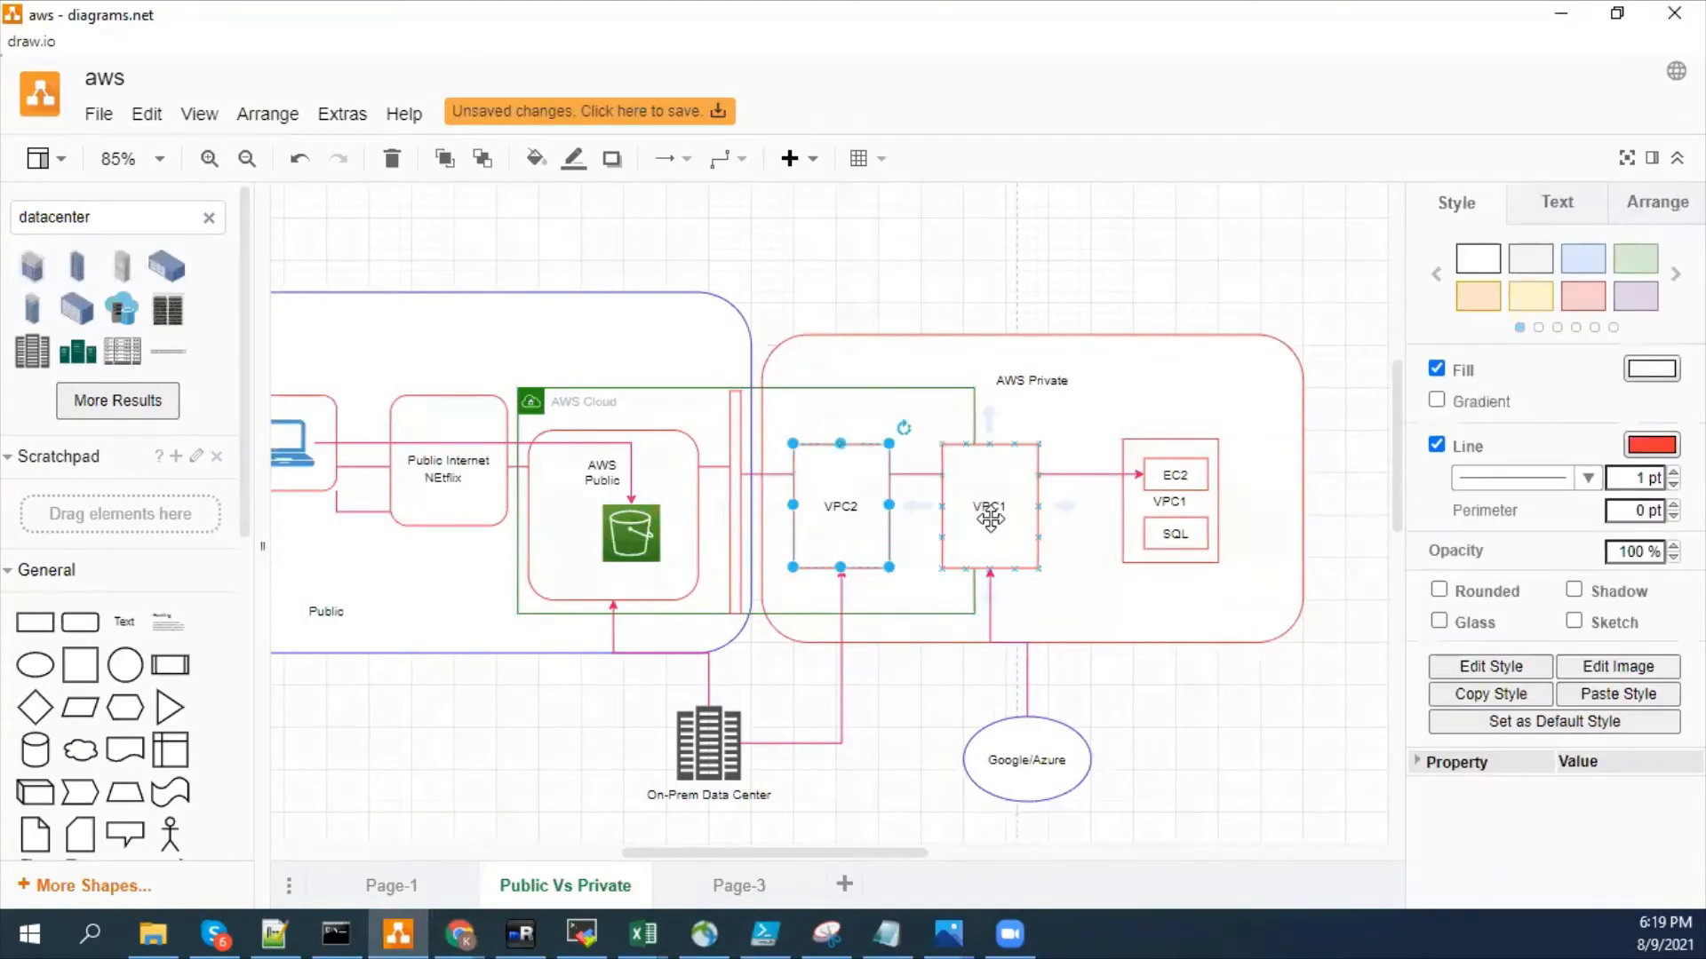
{"action": "left_click_drag", "start_coordinate": [913, 504], "coordinate": [944, 520]}
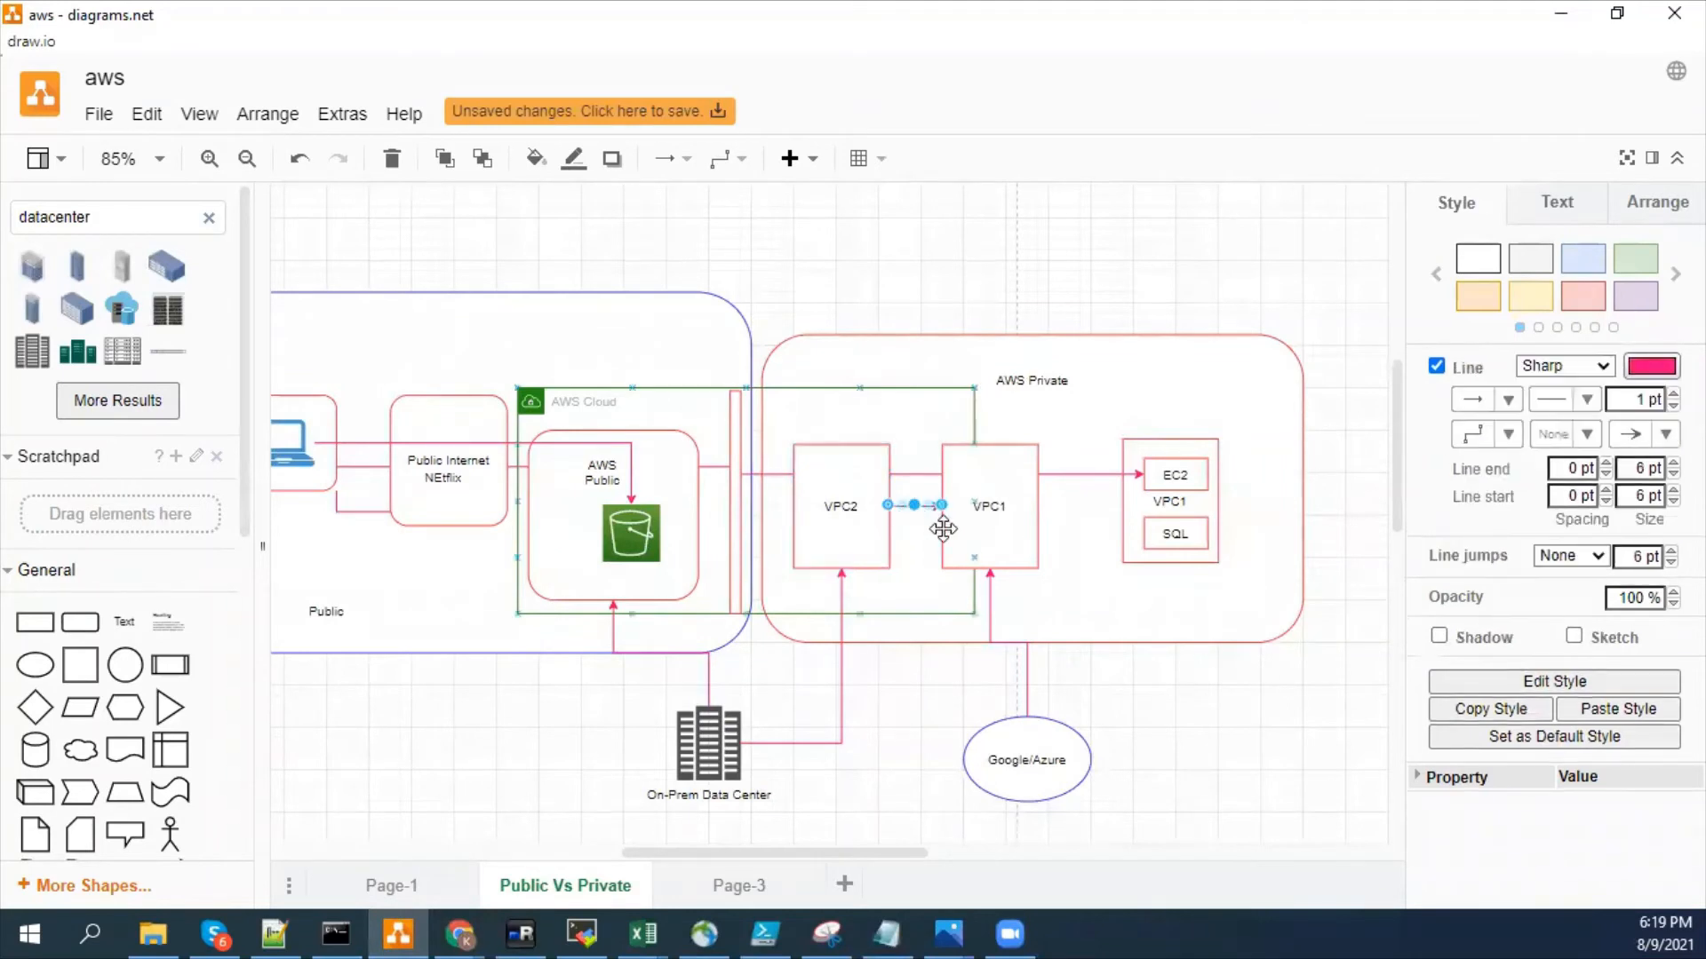
- Change the line color of the arrow between VPC2 and VPC1 to red
{"action": "left_click", "coordinate": [1650, 371]}
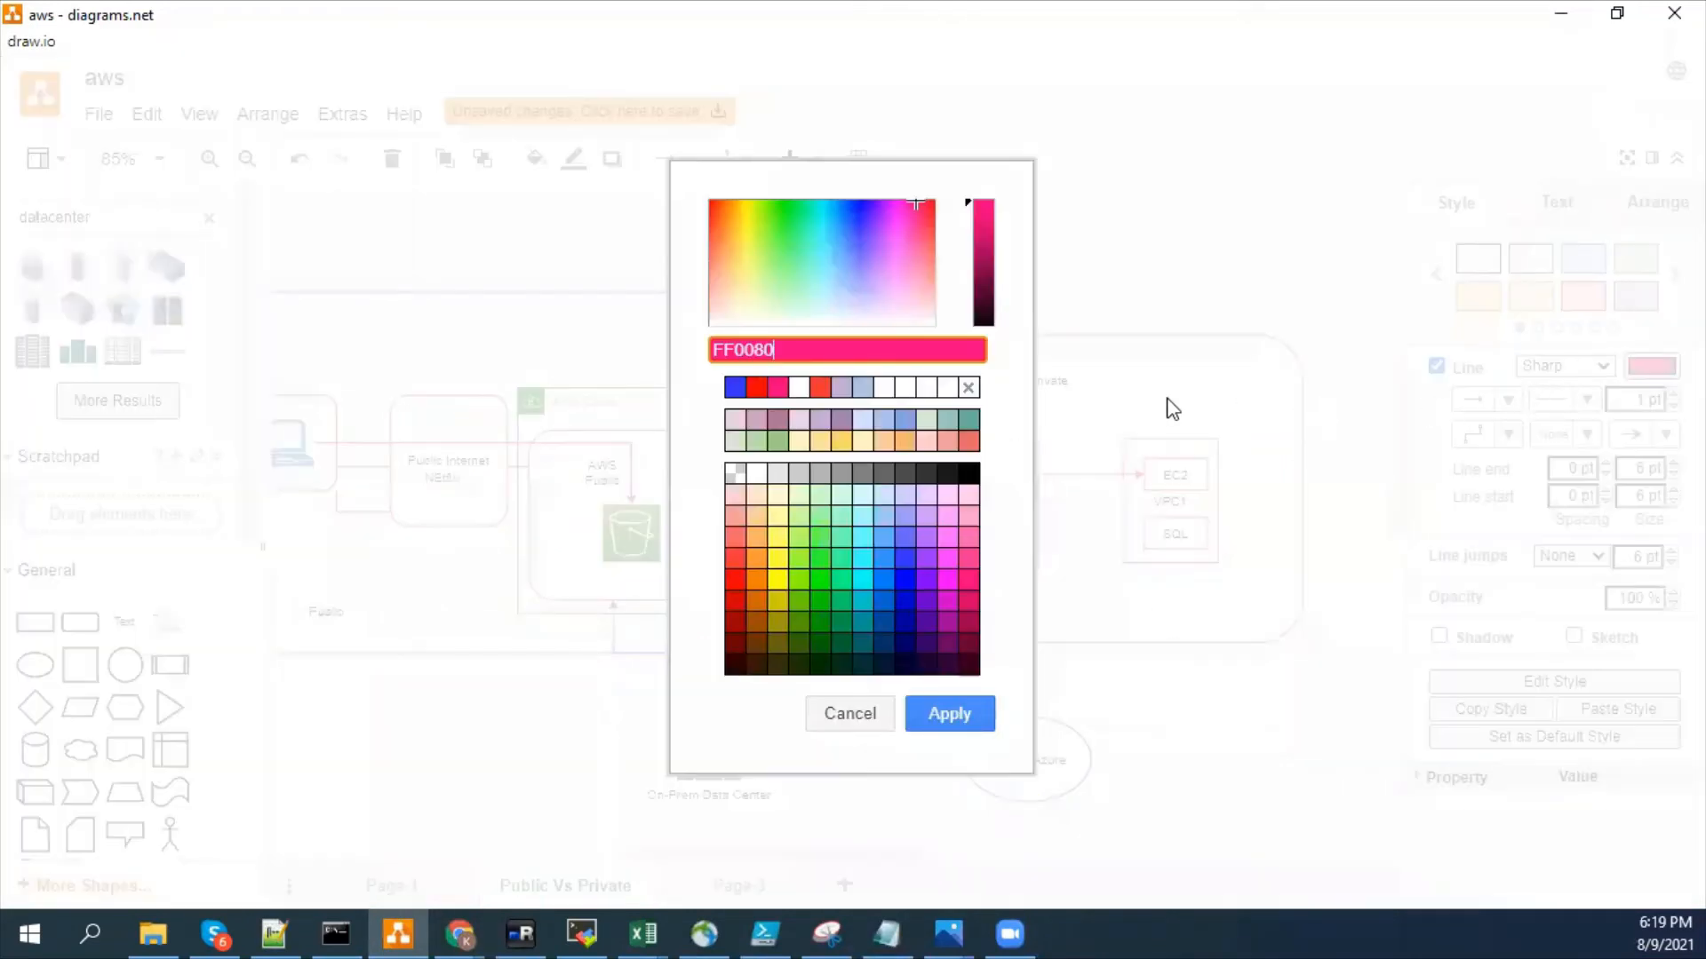
{"action": "left_click", "coordinate": [928, 706]}
{"action": "left_click", "coordinate": [1138, 685]}
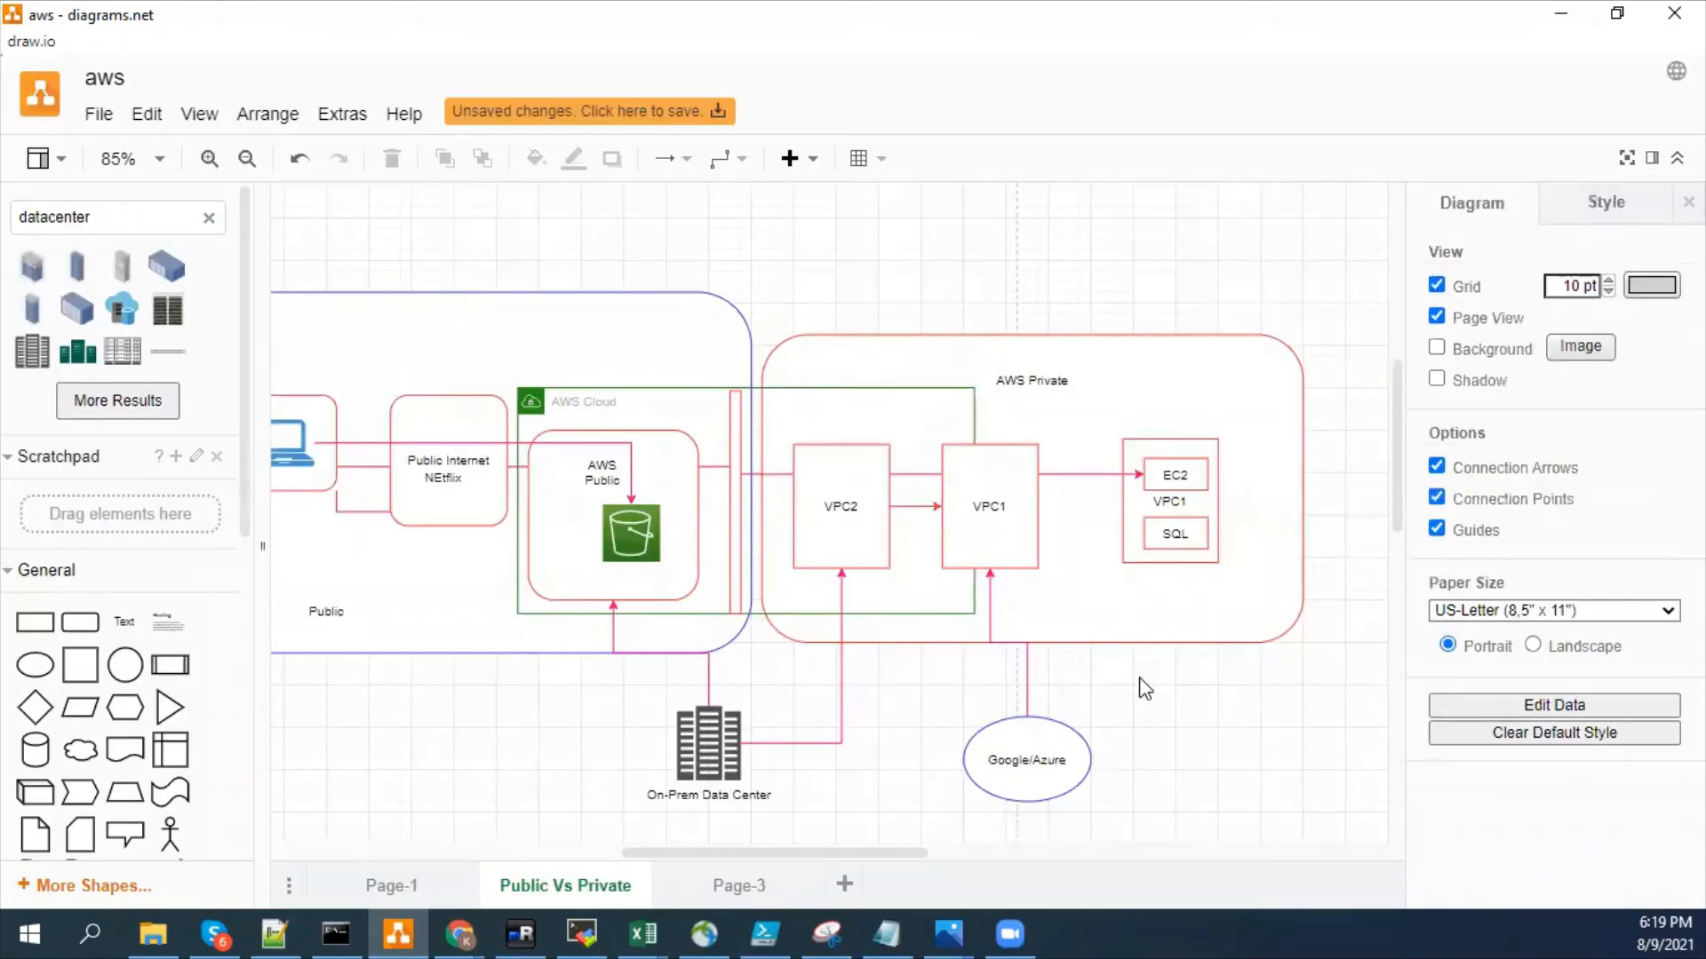
- Delete the arrow between VPC2 and VPC1 and the long connector running through both VPCs to EC2
{"action": "left_click", "coordinate": [919, 507]}
{"action": "left_click", "coordinate": [973, 668]}
{"action": "left_click", "coordinate": [1081, 473]}
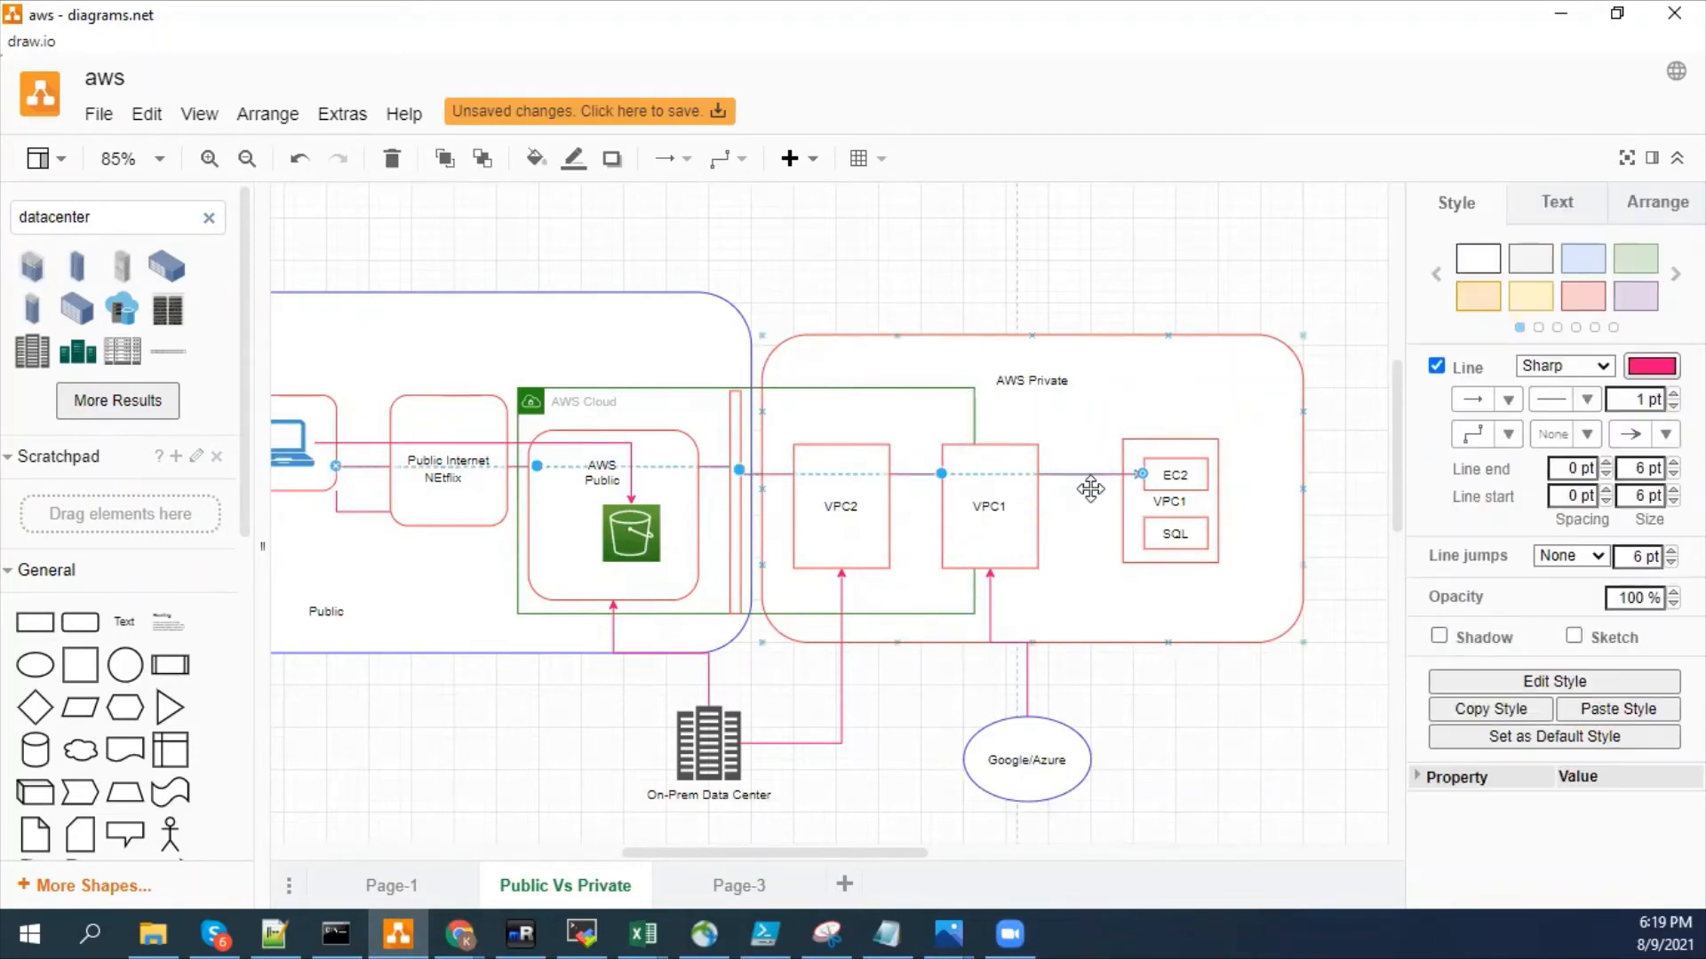
{"action": "key", "text": "Escape"}
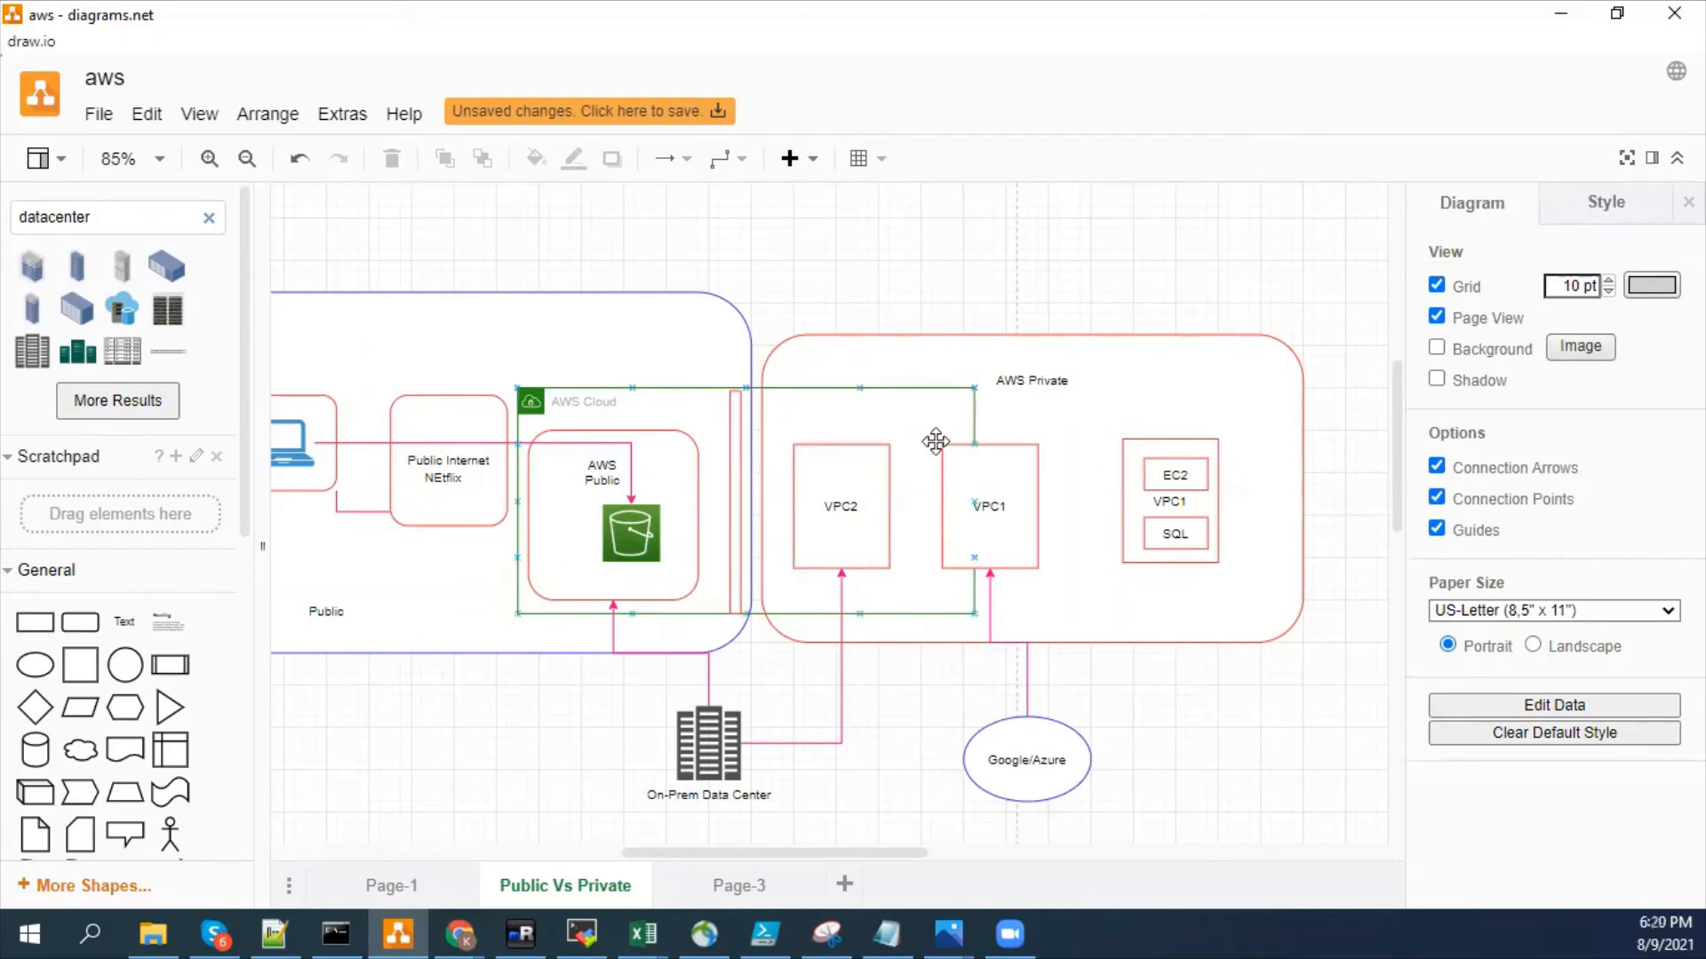
{"action": "mouse_move", "coordinate": [944, 507]}
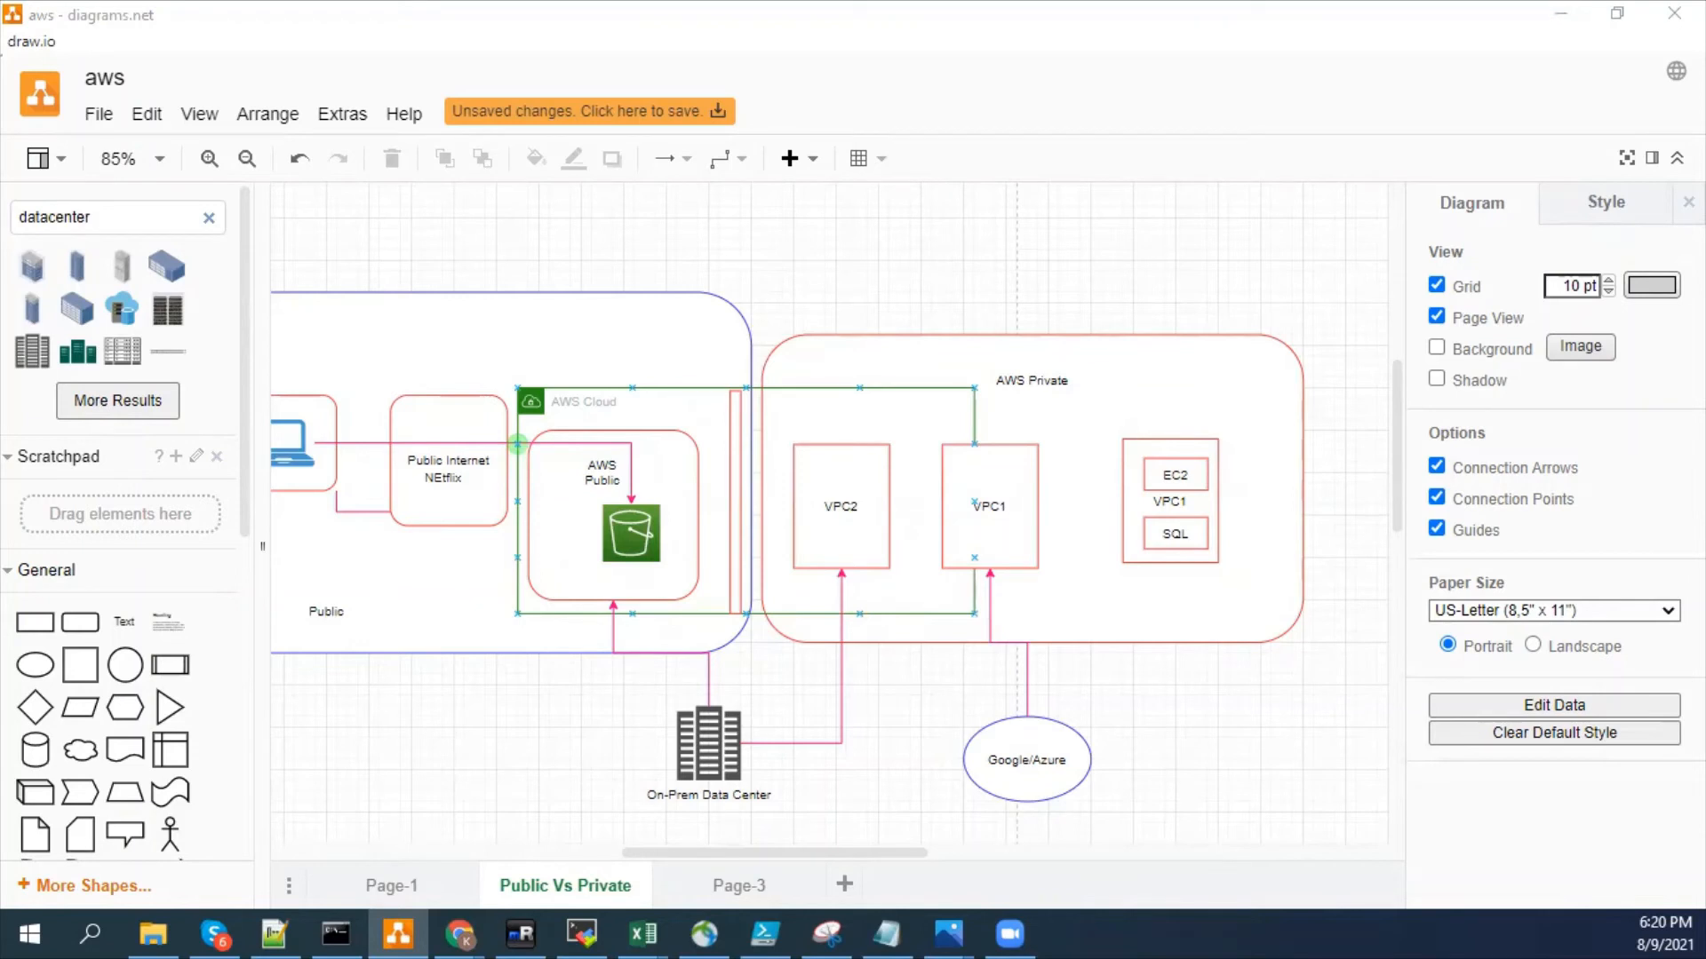
- Switch to the VPC console in Chrome, list the VPCs again and show the actions available for the selected one
{"action": "key", "text": "alt+Tab"}
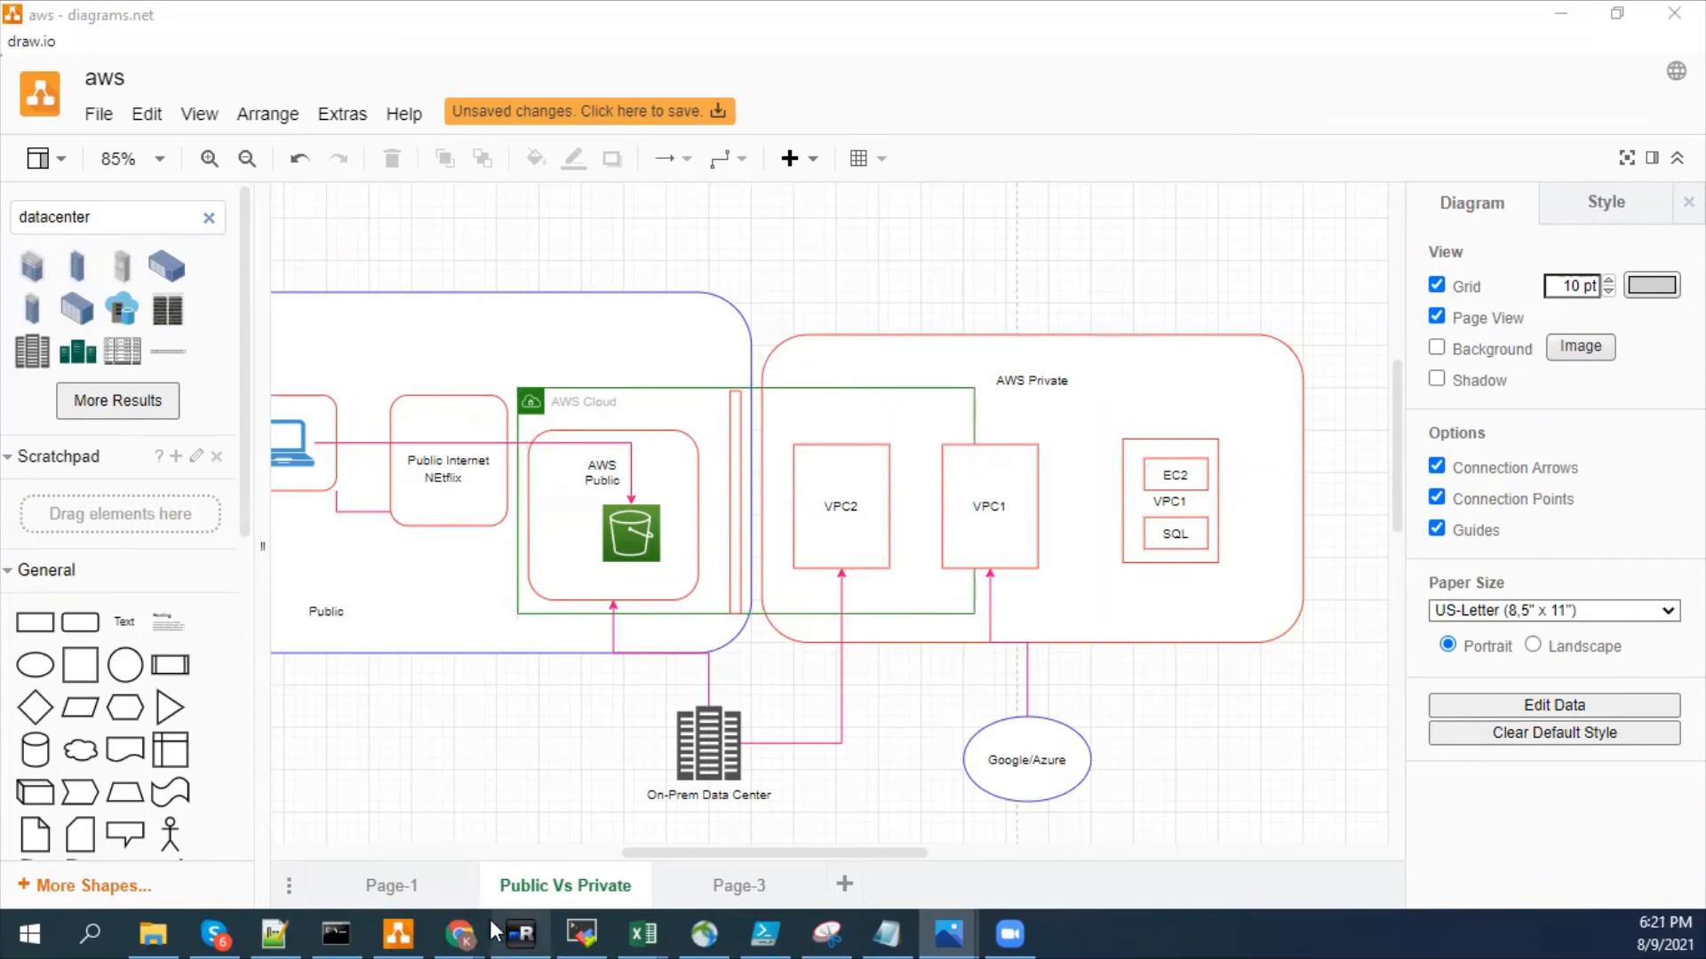
{"action": "mouse_move", "coordinate": [460, 932]}
{"action": "left_click", "coordinate": [587, 835]}
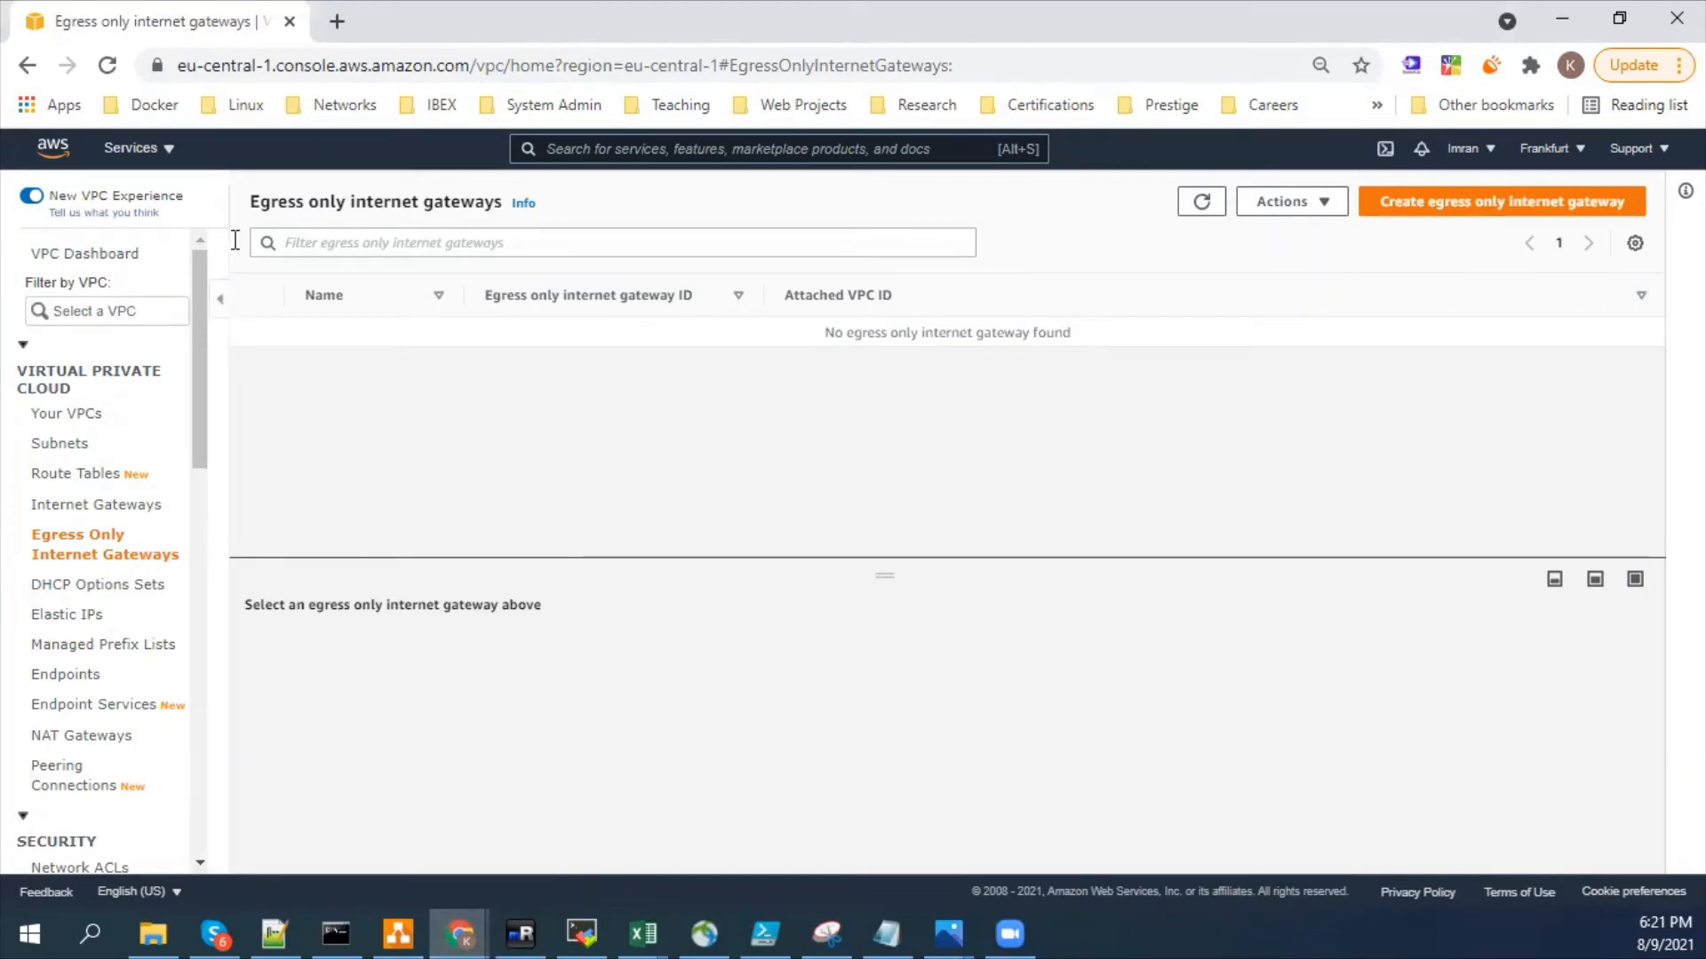
{"action": "left_click", "coordinate": [51, 428]}
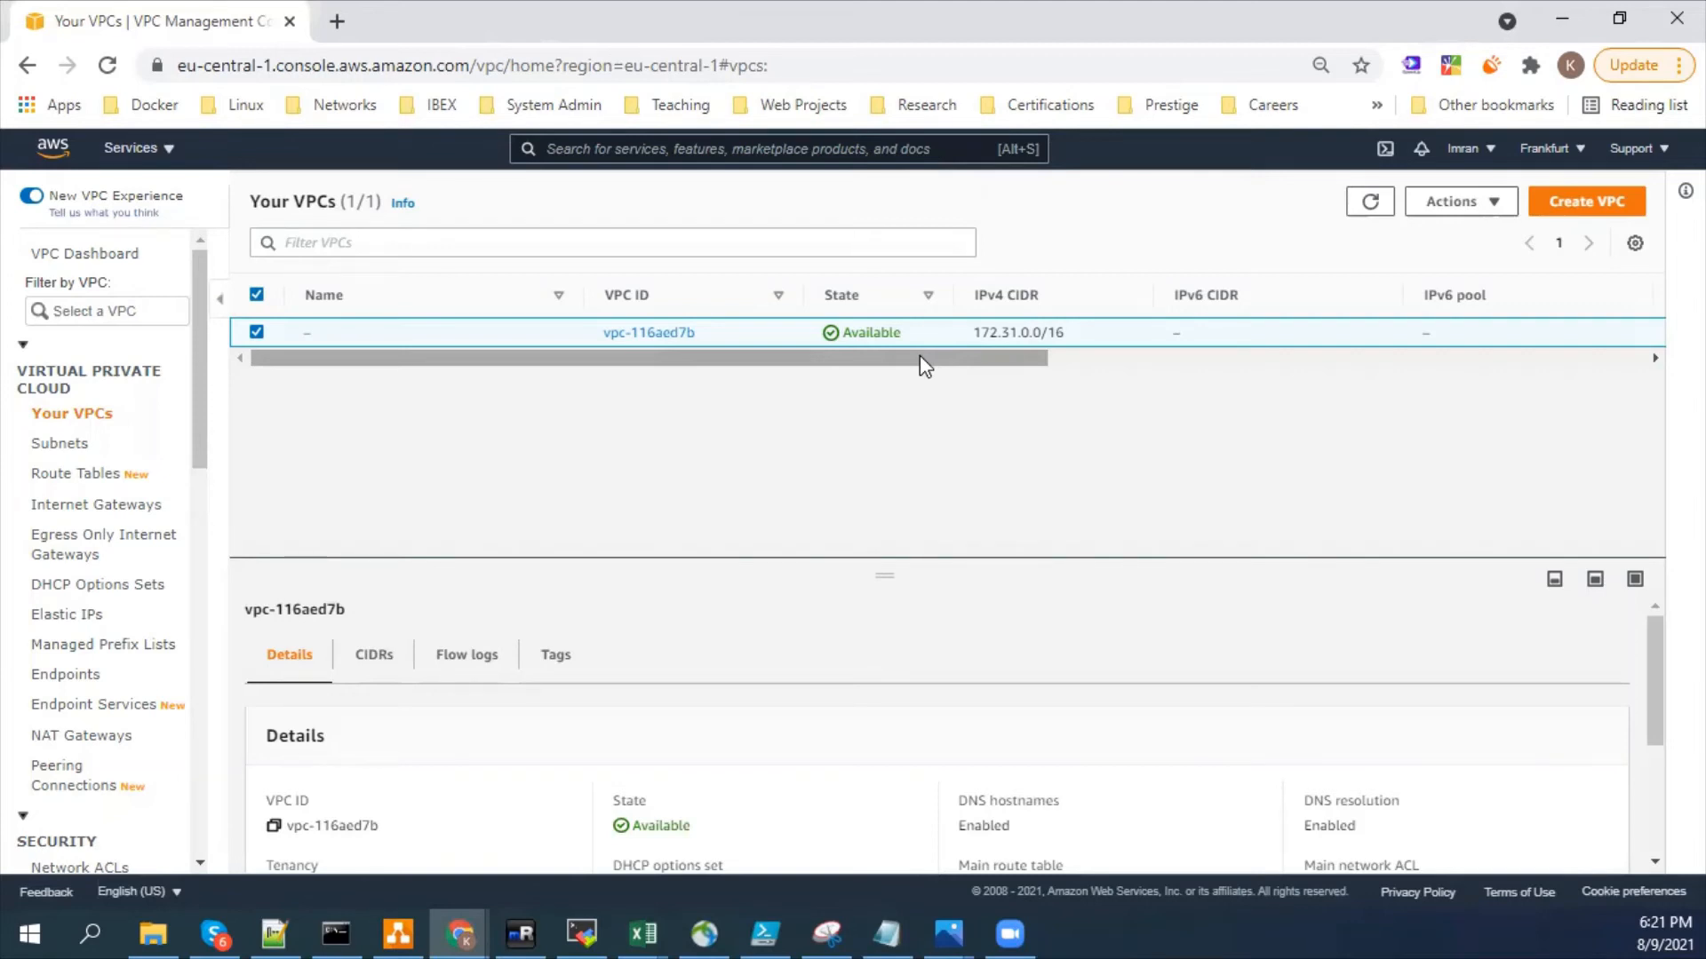
{"action": "left_click", "coordinate": [1506, 216]}
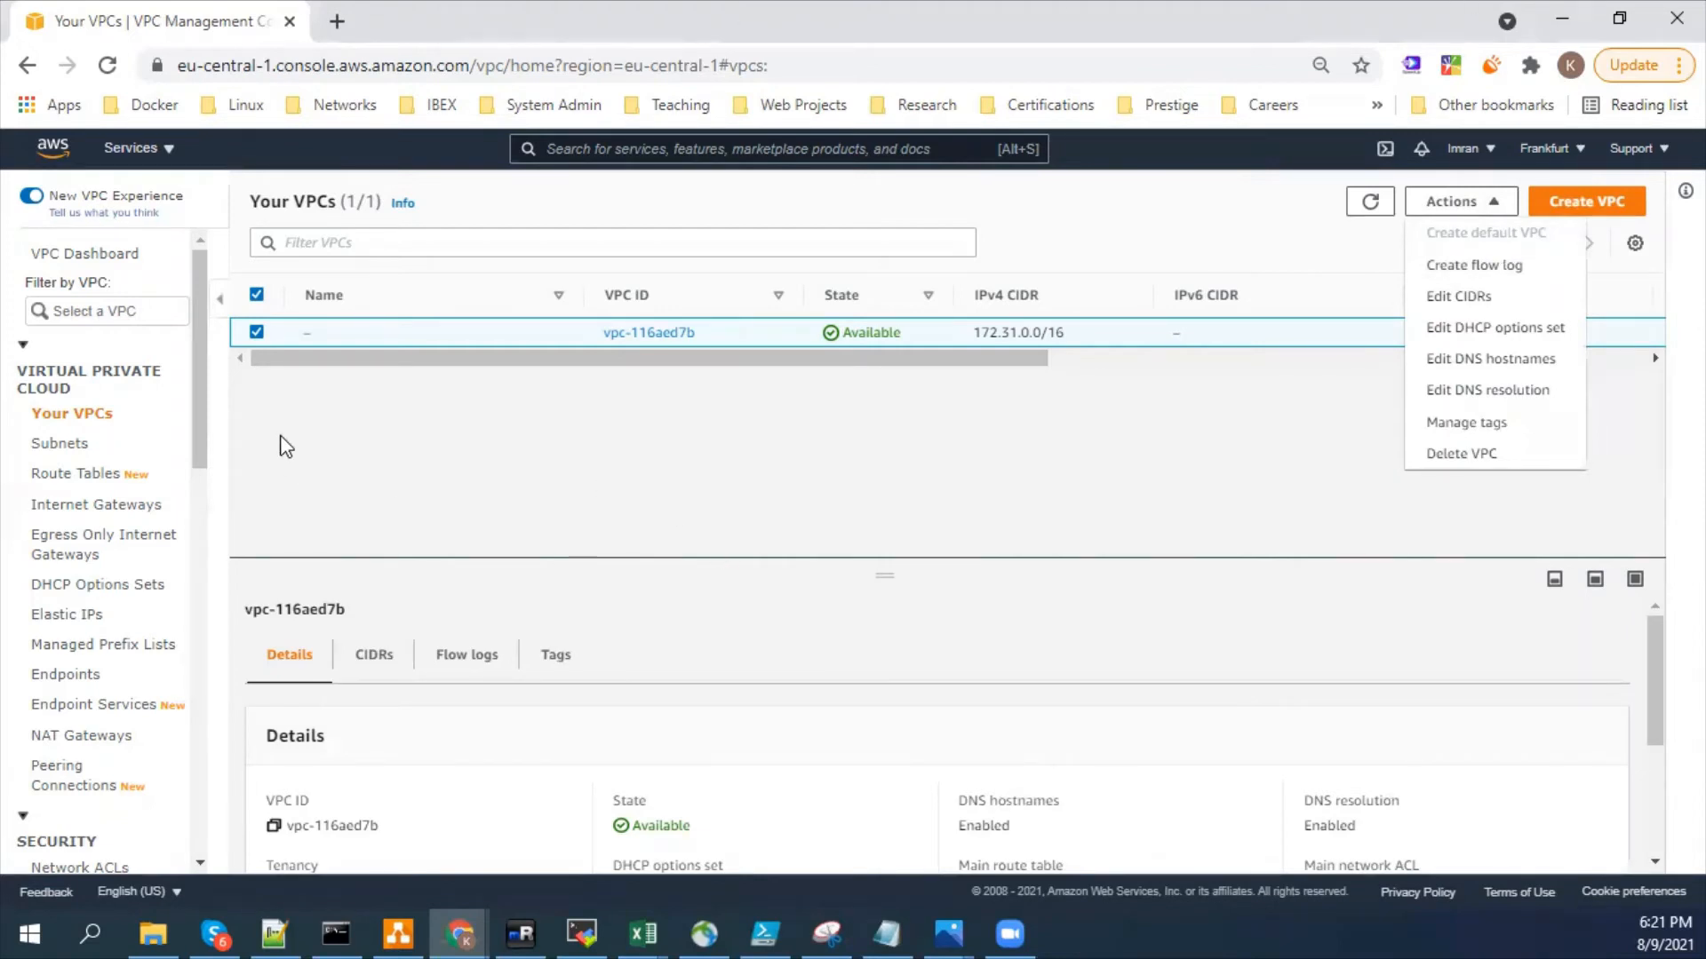
{"action": "left_click", "coordinate": [426, 442]}
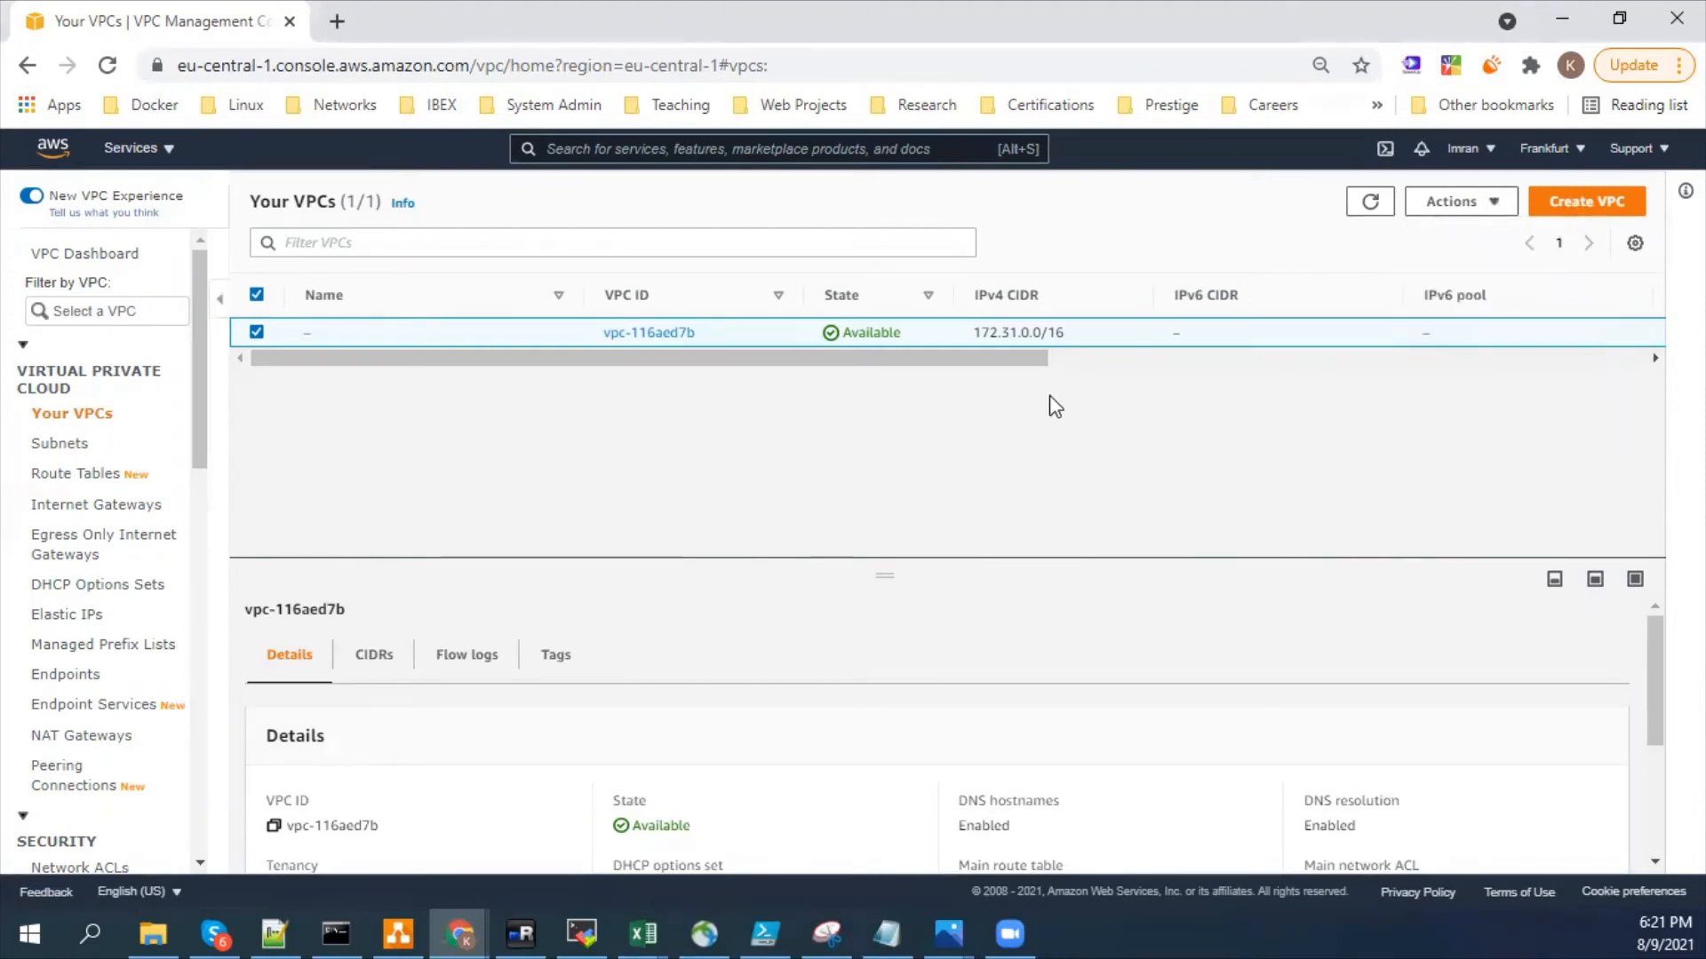
{"action": "left_click", "coordinate": [1506, 206]}
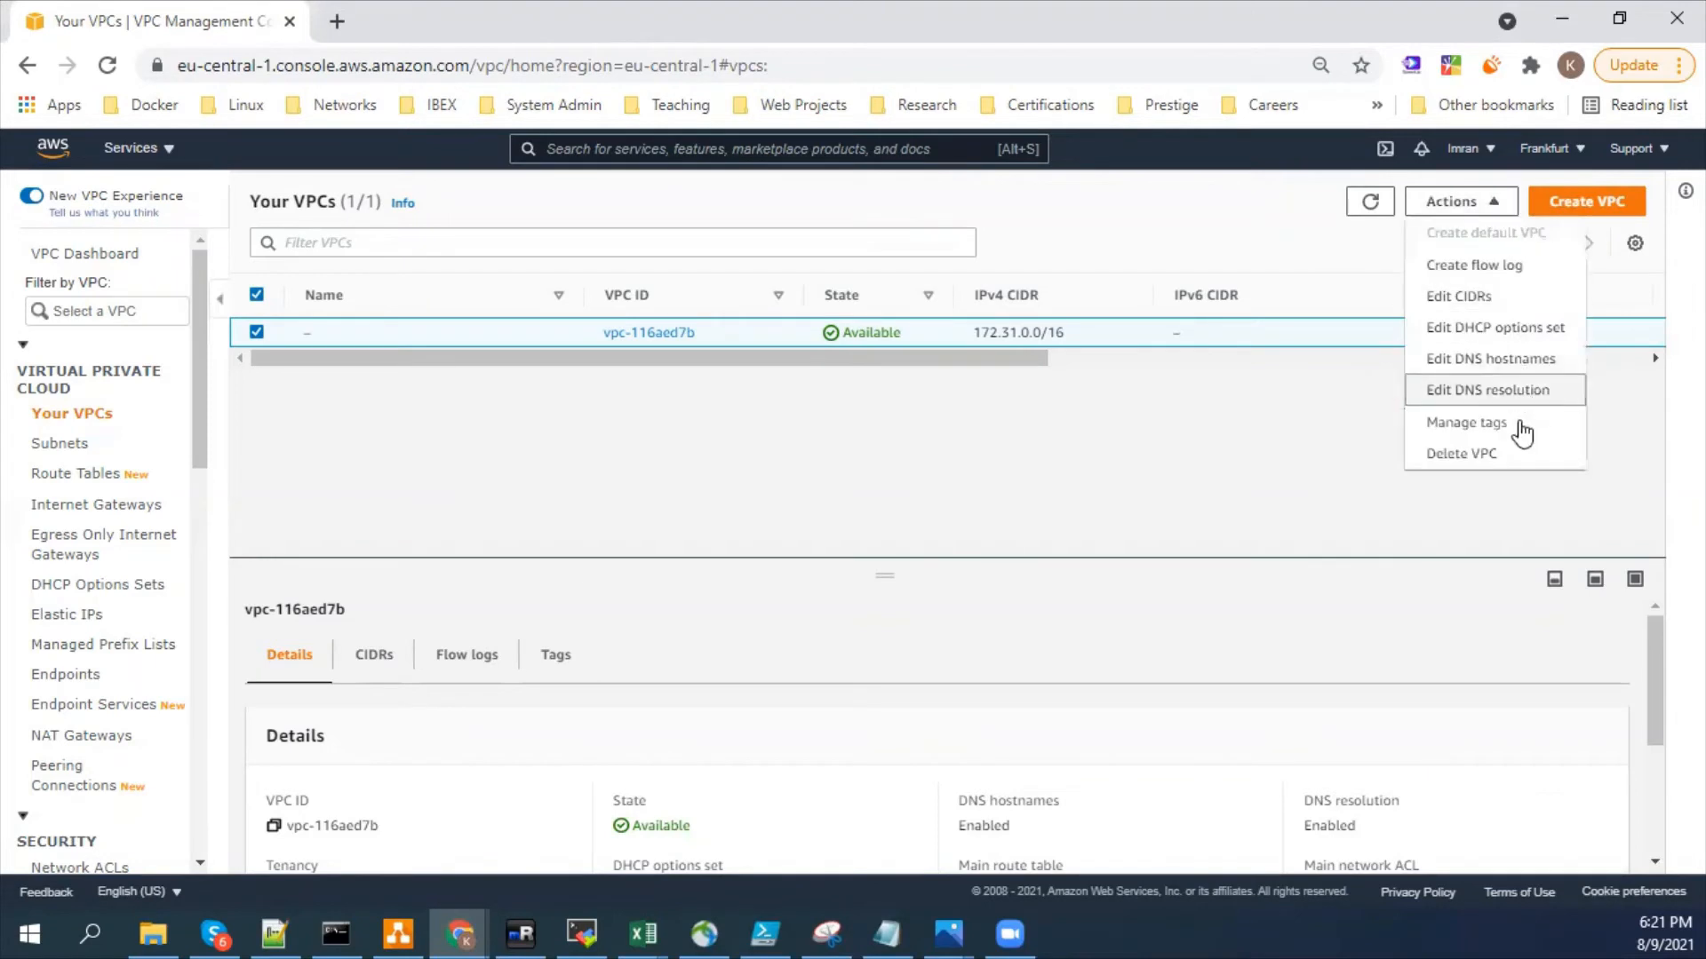
{"action": "left_click", "coordinate": [1142, 495]}
{"action": "scroll", "coordinate": [20, 711], "scroll_direction": "down", "scroll_amount": 7}
{"action": "scroll", "coordinate": [89, 533], "scroll_direction": "up", "scroll_amount": 7}
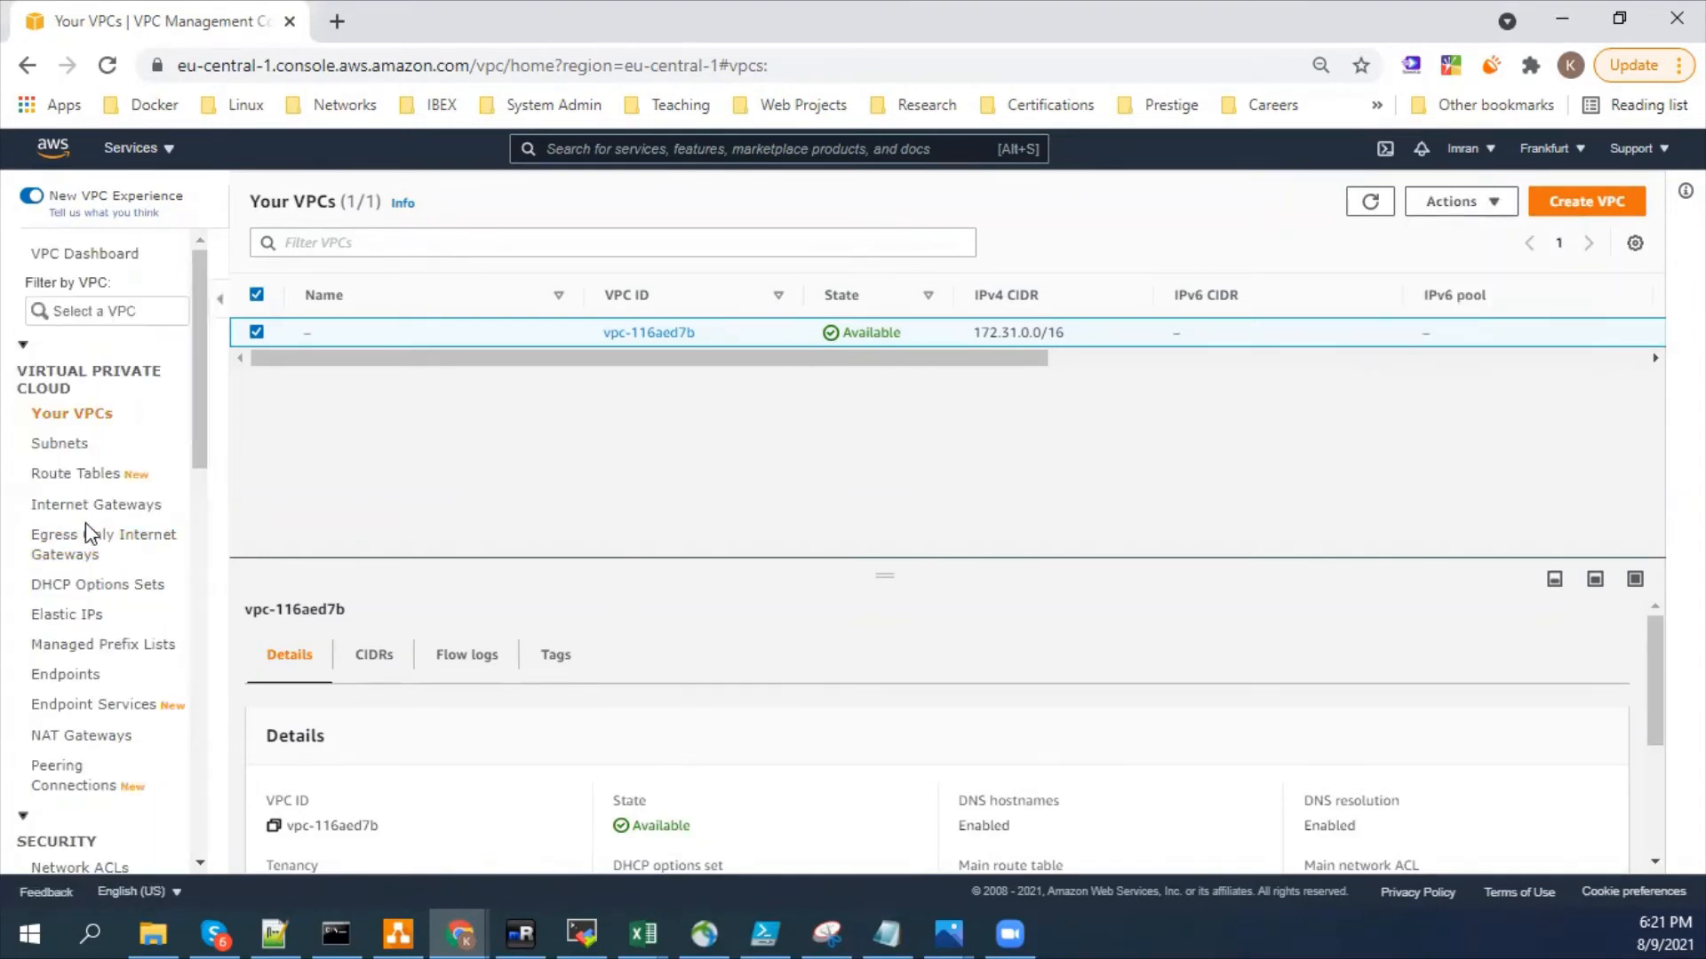
- Start deleting the default VPC and review the internet gateway and subnets that would be deleted with it
{"action": "left_click", "coordinate": [1452, 202]}
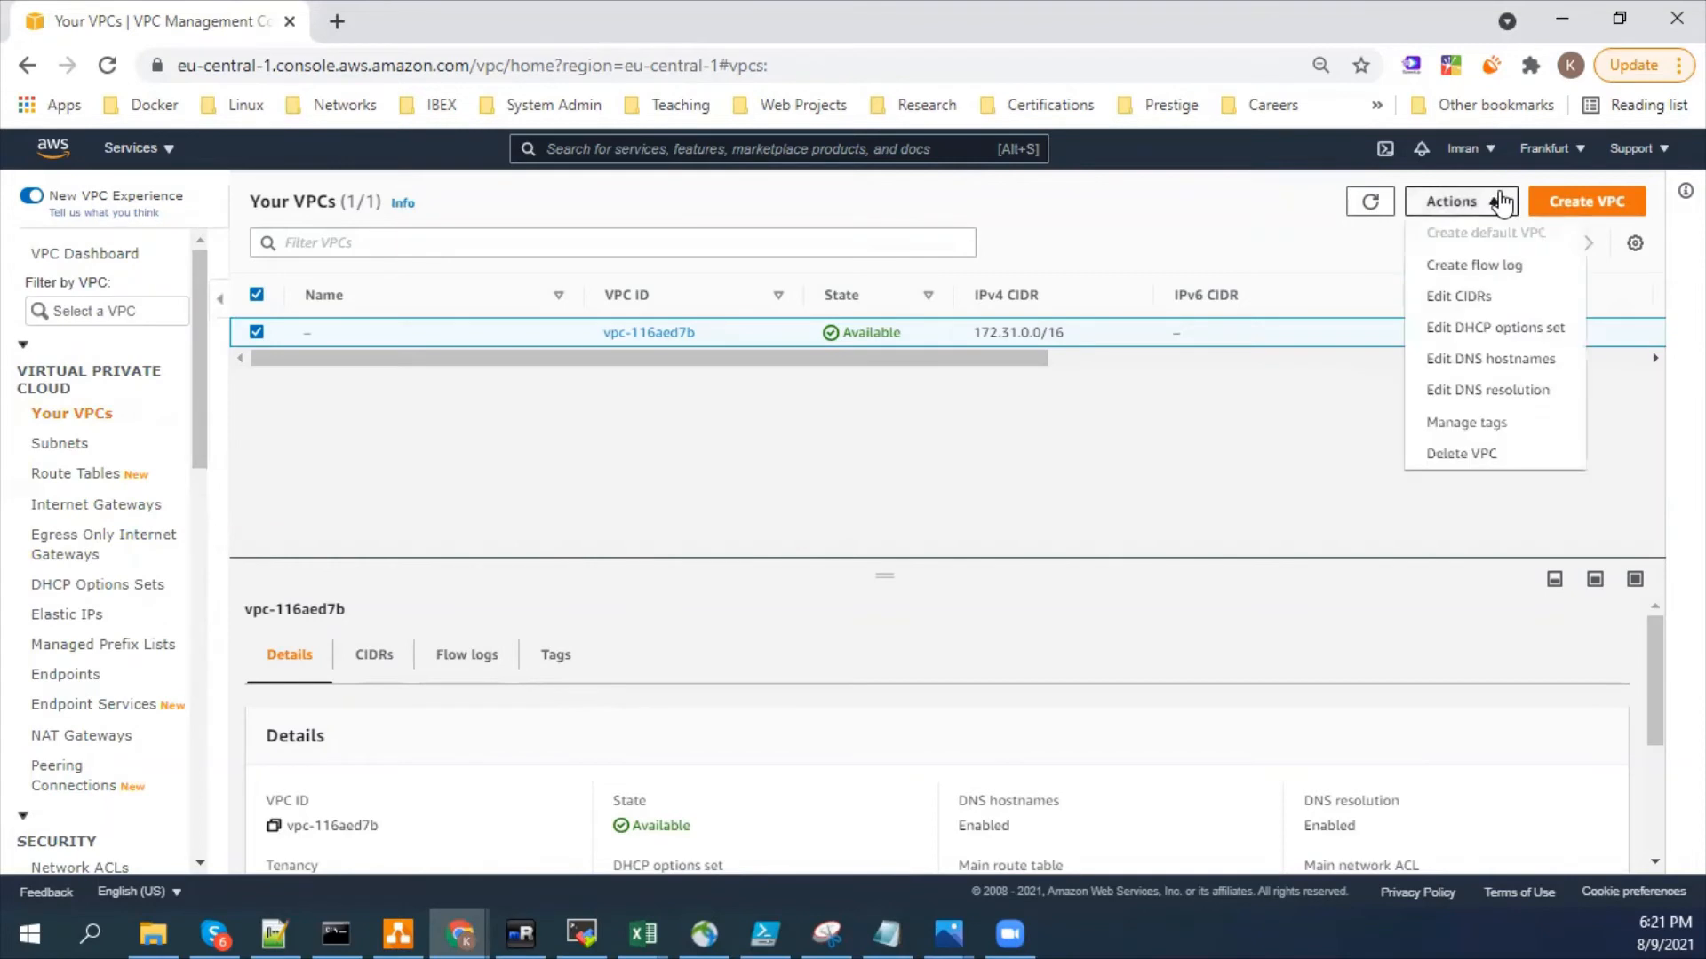
{"action": "left_click", "coordinate": [1504, 455]}
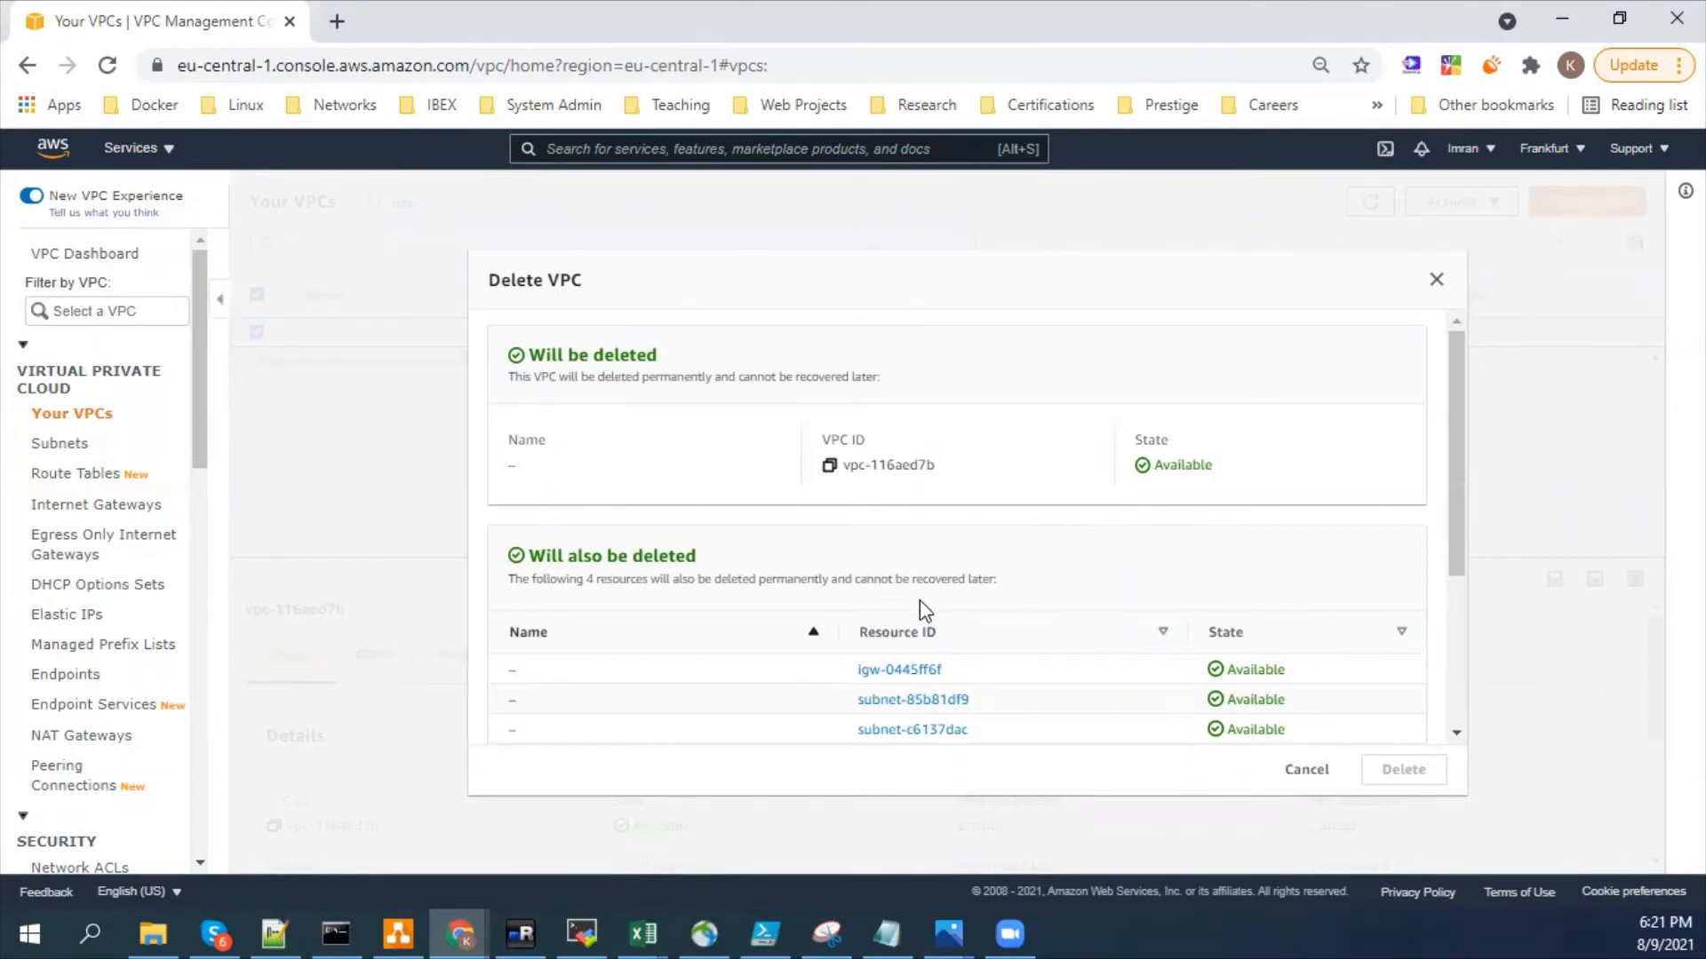
{"action": "scroll", "coordinate": [915, 613], "scroll_direction": "down", "scroll_amount": 3}
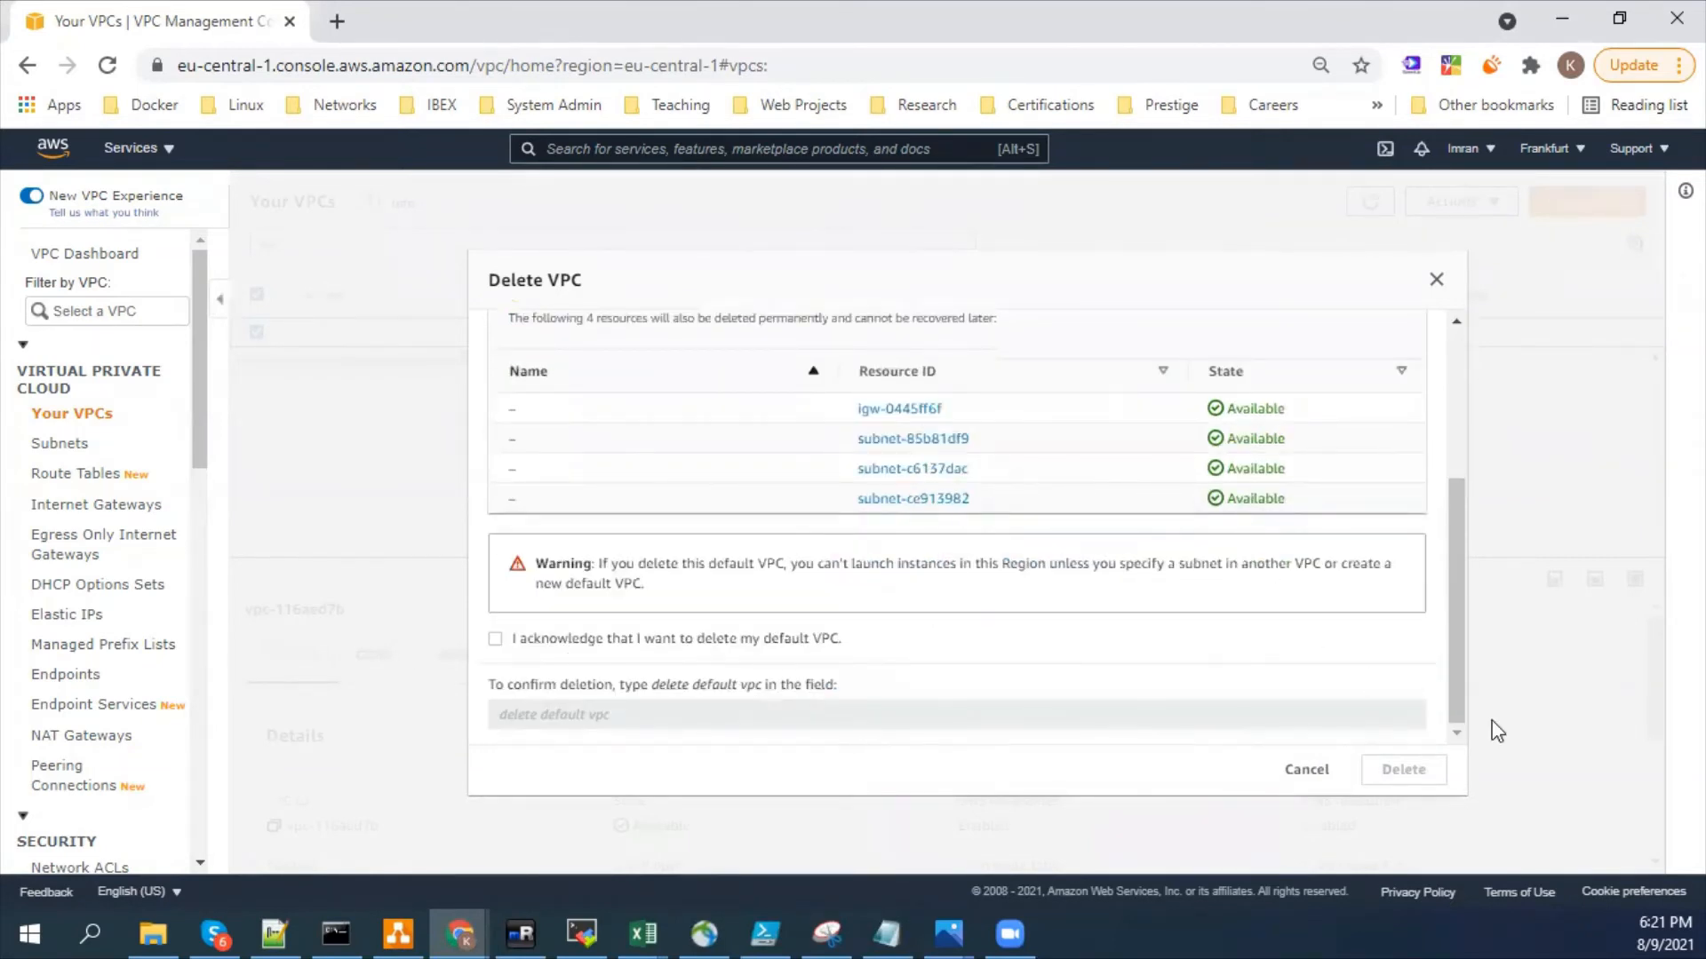
{"action": "left_click_drag", "start_coordinate": [1453, 597], "coordinate": [1448, 501]}
{"action": "right_click", "coordinate": [841, 582]}
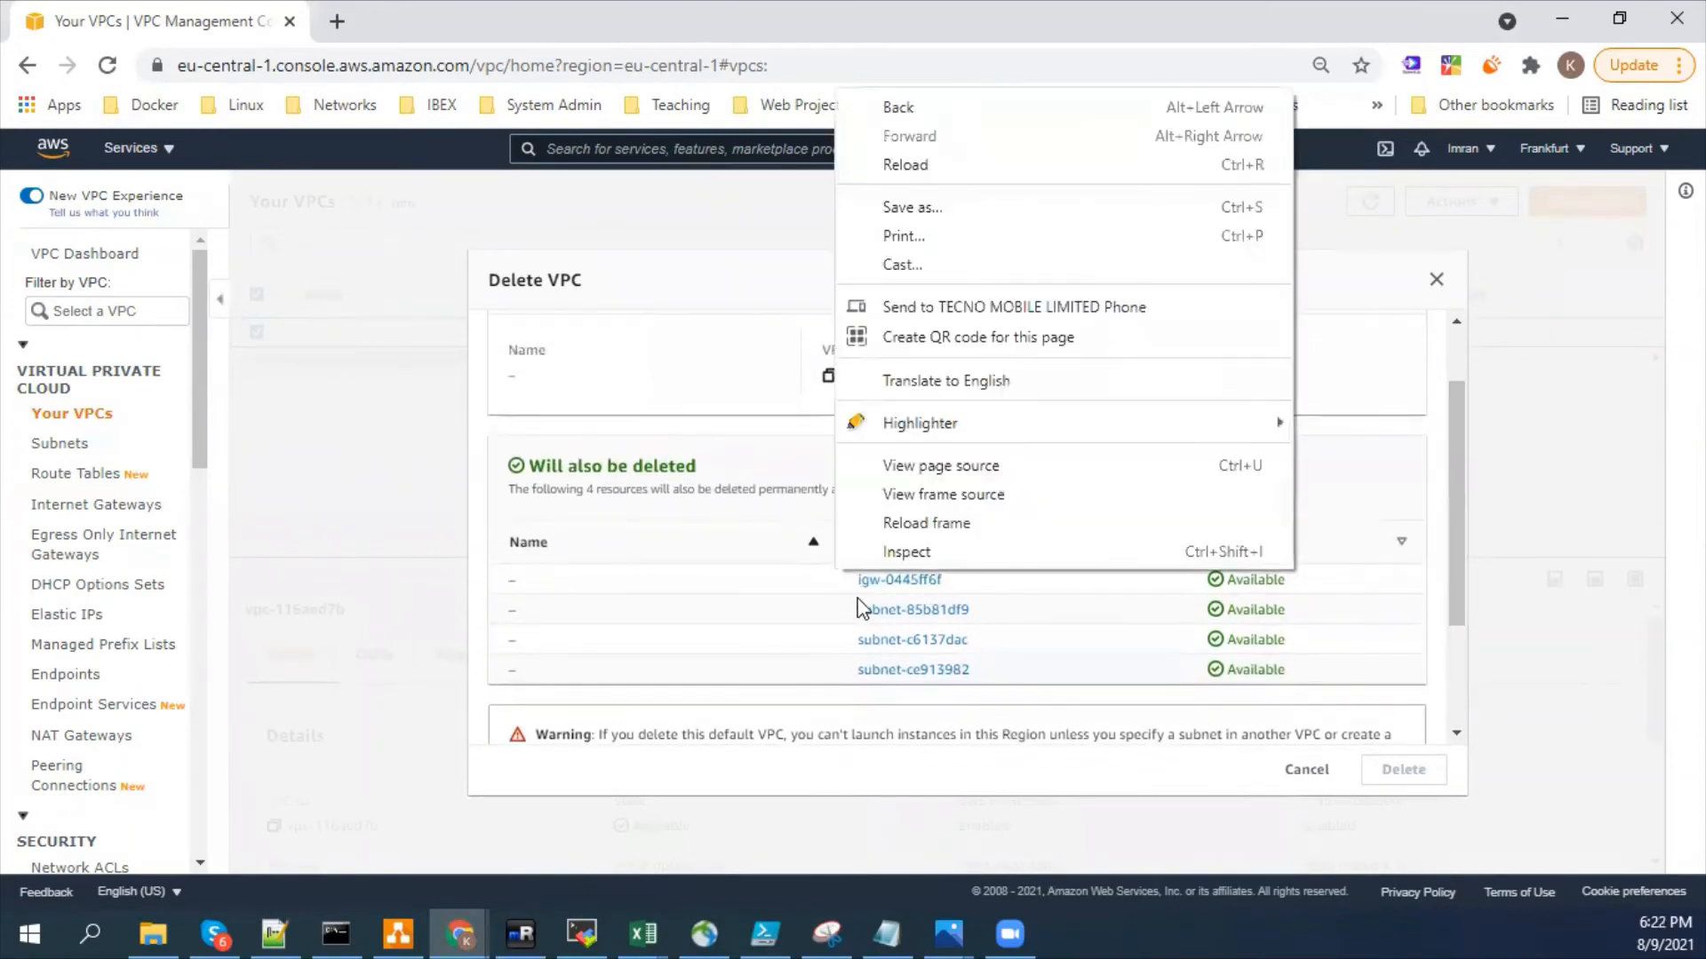
{"action": "left_click", "coordinate": [769, 580]}
{"action": "left_click_drag", "start_coordinate": [844, 585], "coordinate": [963, 601]}
{"action": "left_click", "coordinate": [986, 611]}
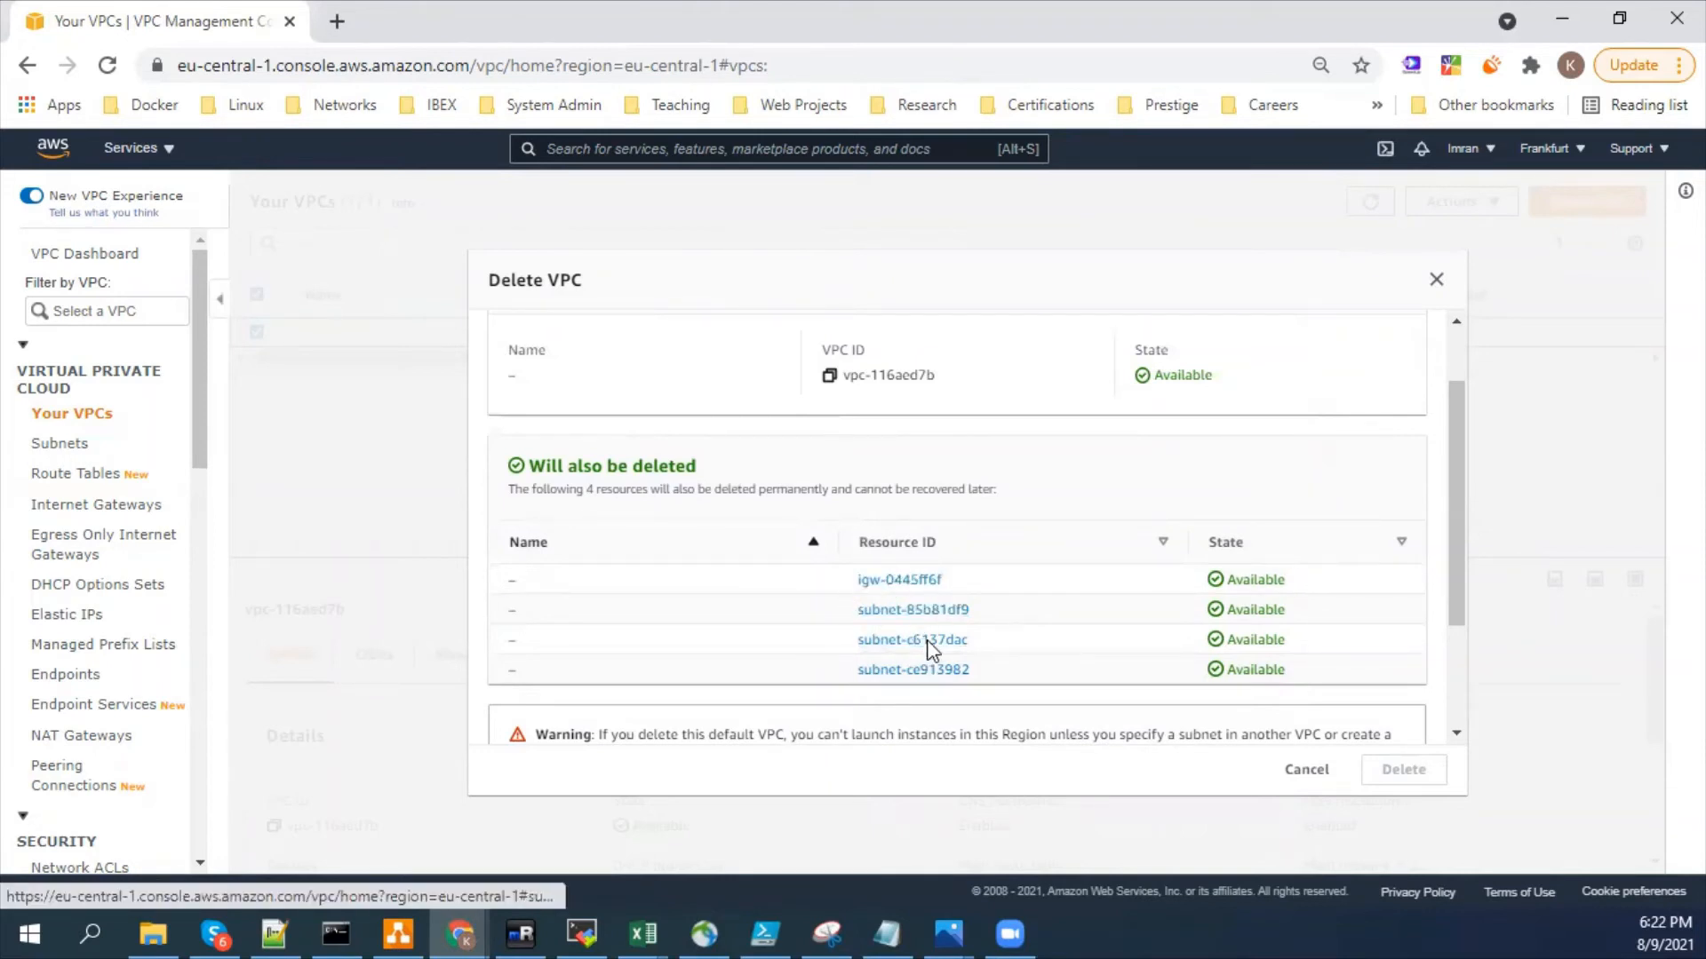
{"action": "scroll", "coordinate": [929, 648], "scroll_direction": "down", "scroll_amount": 2}
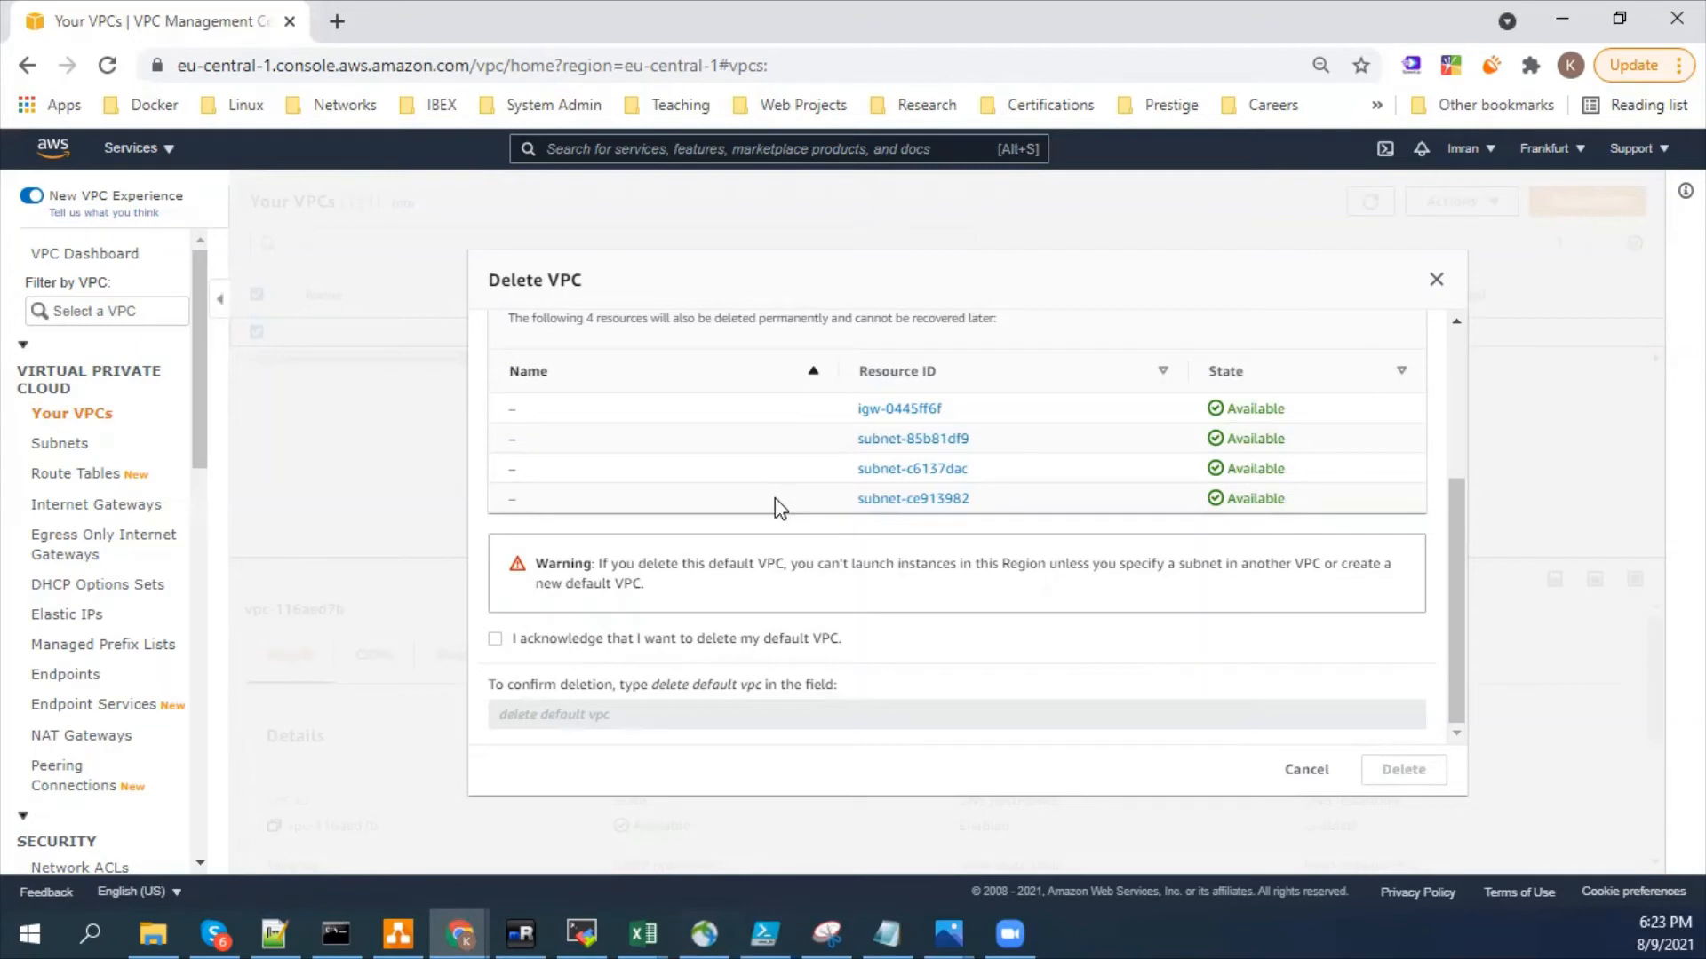
- Acknowledge the default VPC's deletion, confirm it with "delete default vpc", delete the VPC and dismiss the result banner
{"action": "left_click", "coordinate": [622, 639]}
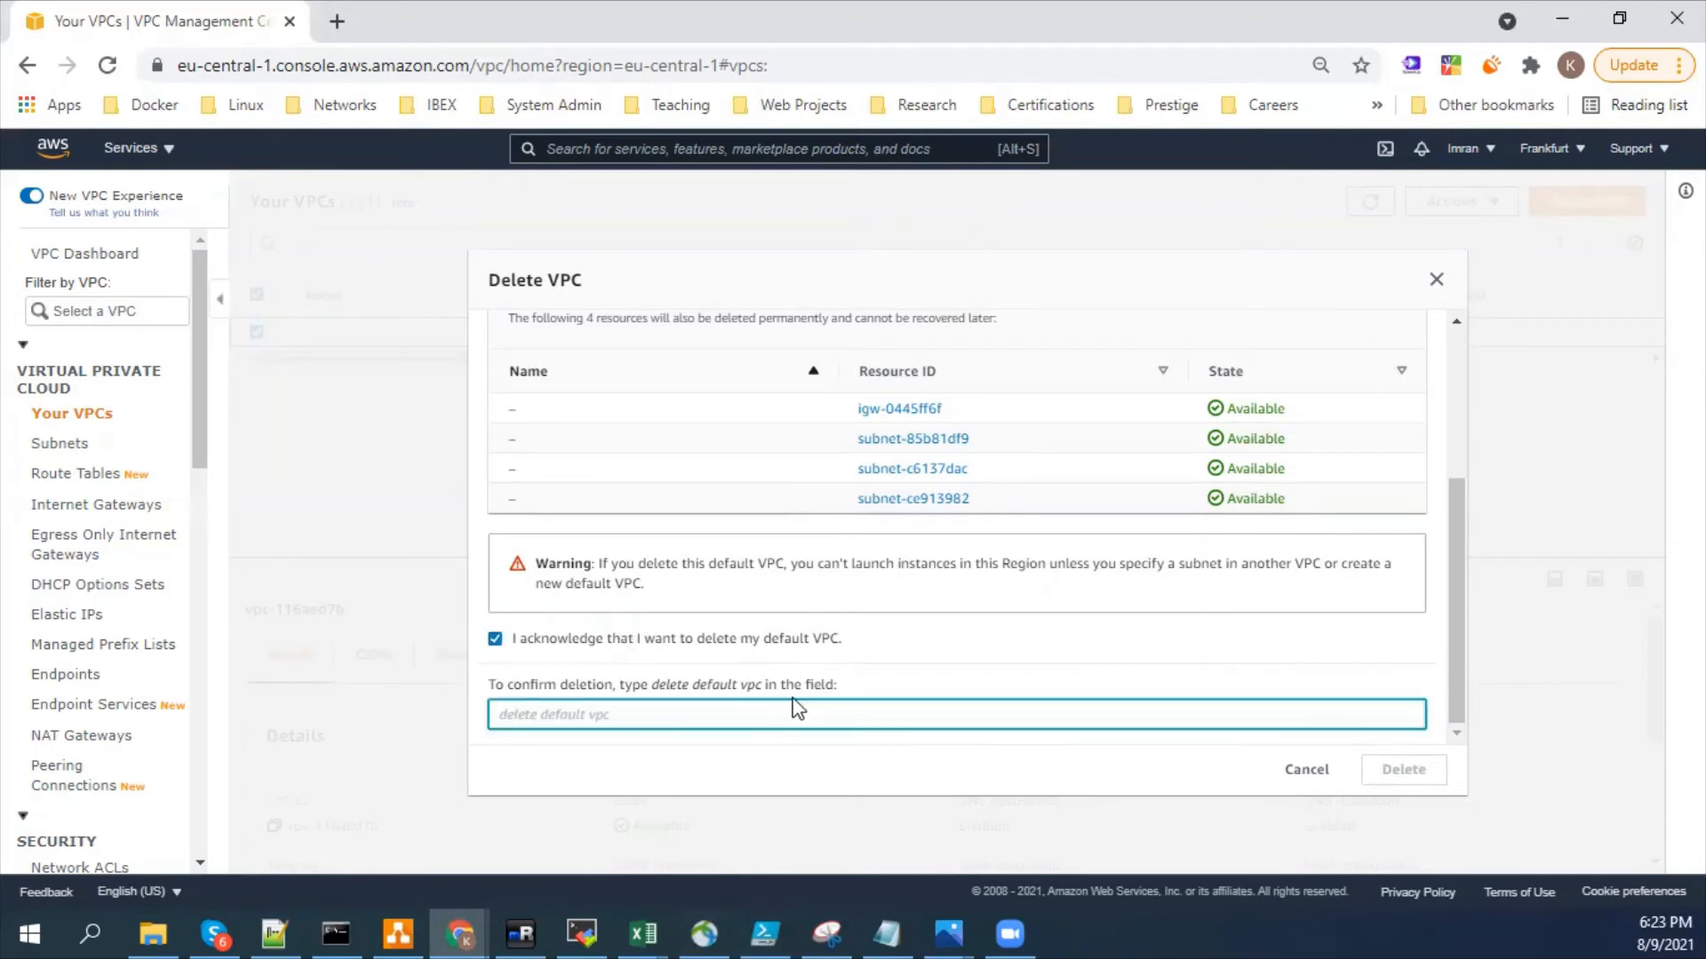
{"action": "type", "text": "de"}
{"action": "key", "text": "BackSpace"}
{"action": "key", "text": "BackSpace"}
{"action": "mouse_move", "coordinate": [651, 684]}
{"action": "left_mouse_down"}
{"action": "mouse_move", "coordinate": [734, 688]}
{"action": "mouse_move", "coordinate": [728, 712]}
{"action": "left_mouse_up"}
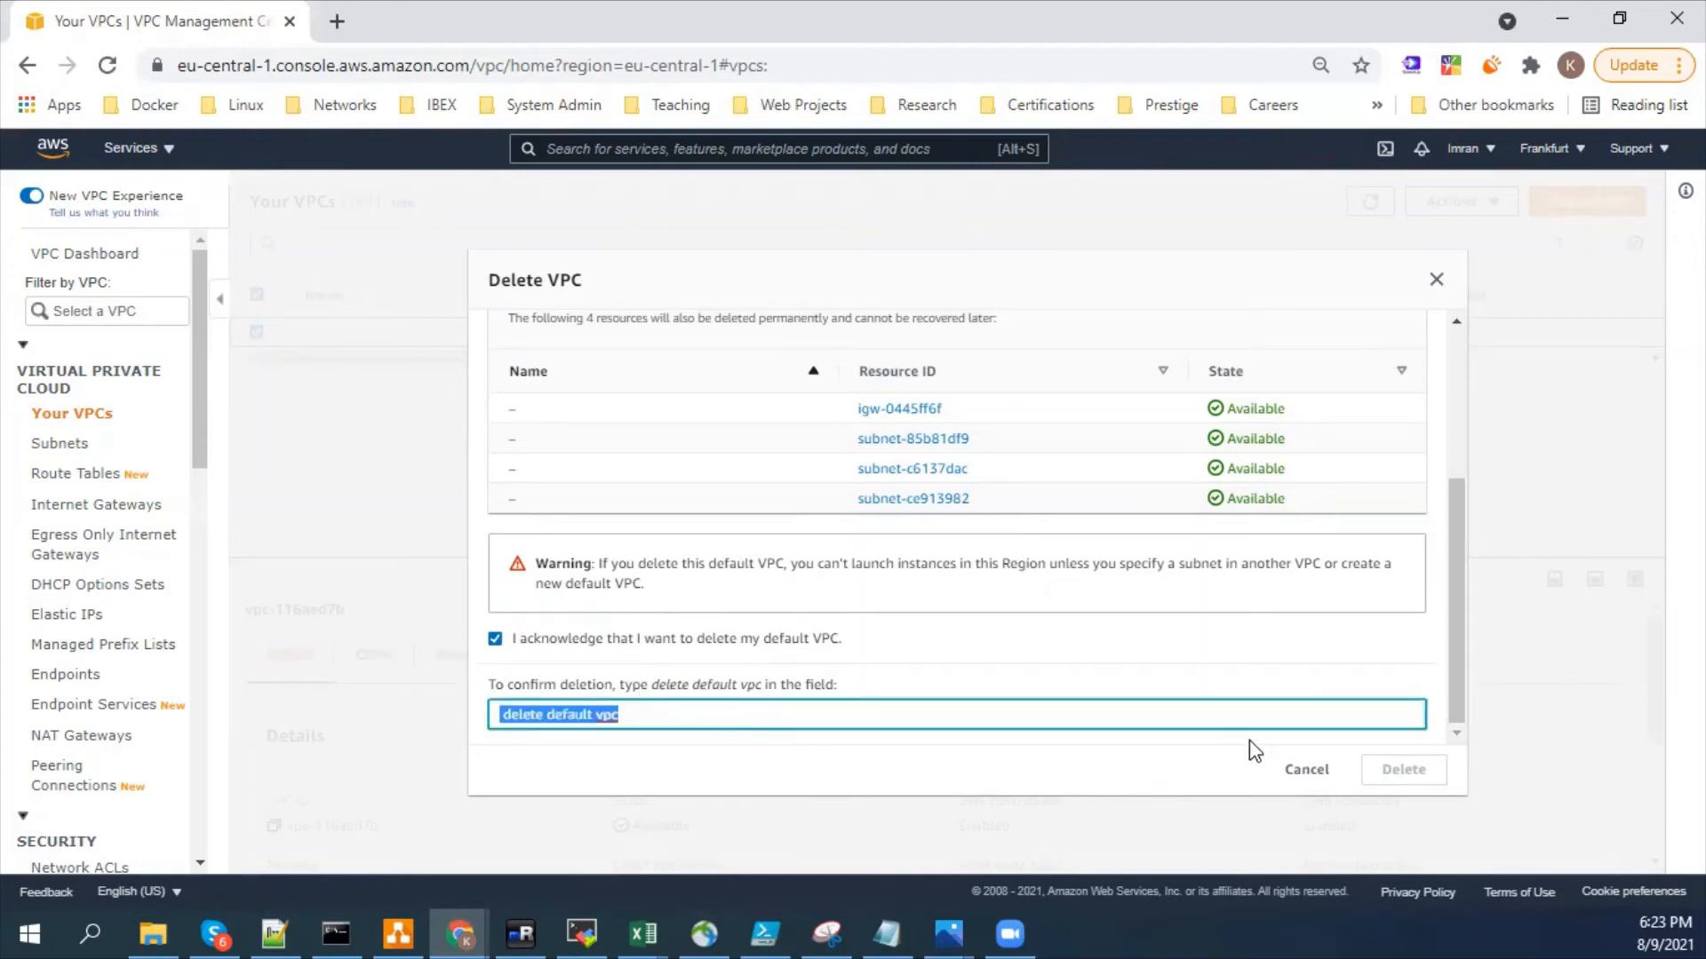
{"action": "left_click", "coordinate": [1306, 718]}
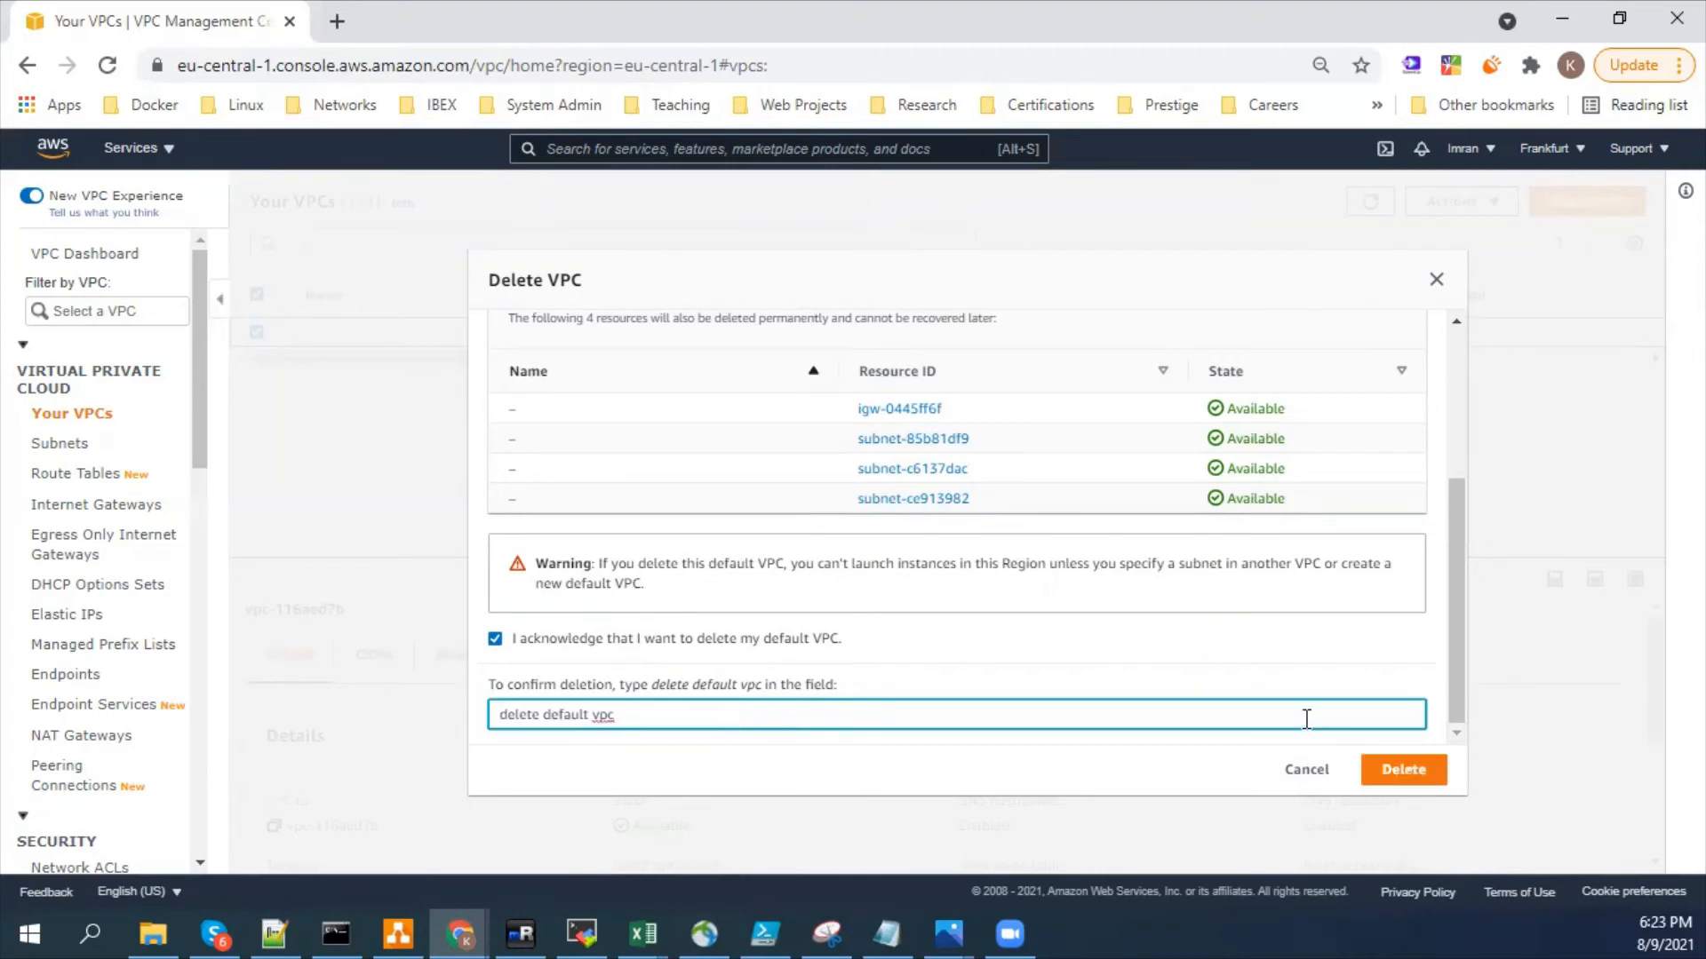
{"action": "left_click", "coordinate": [1402, 769]}
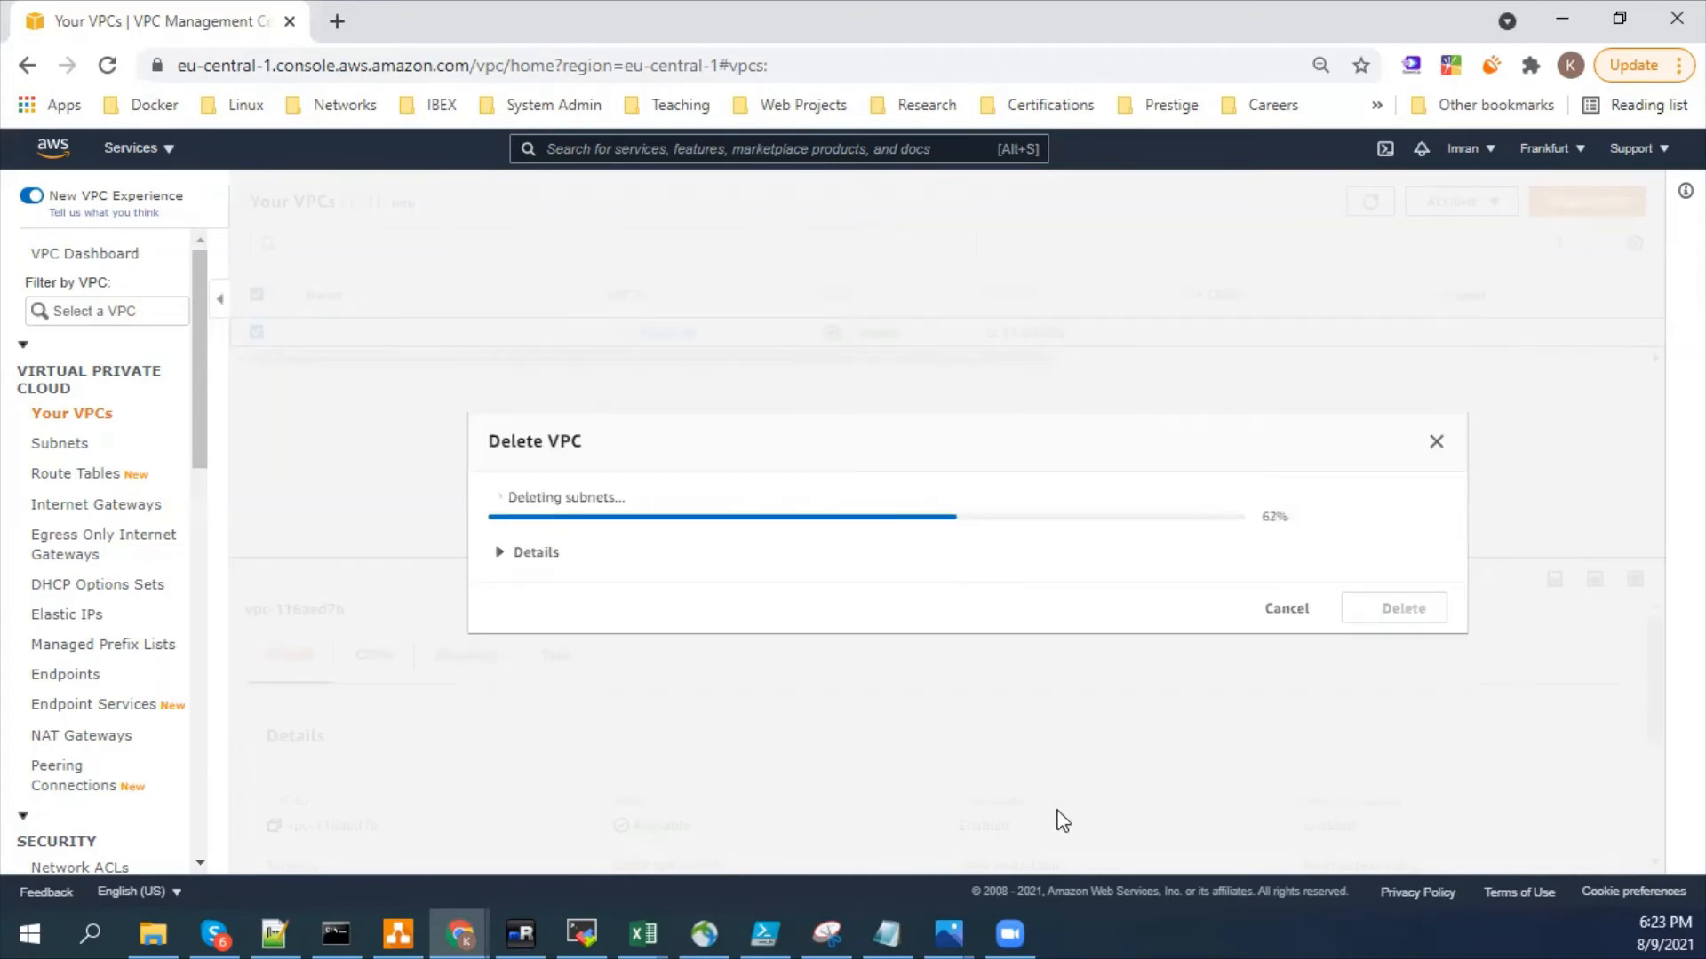
{"action": "left_click", "coordinate": [503, 553]}
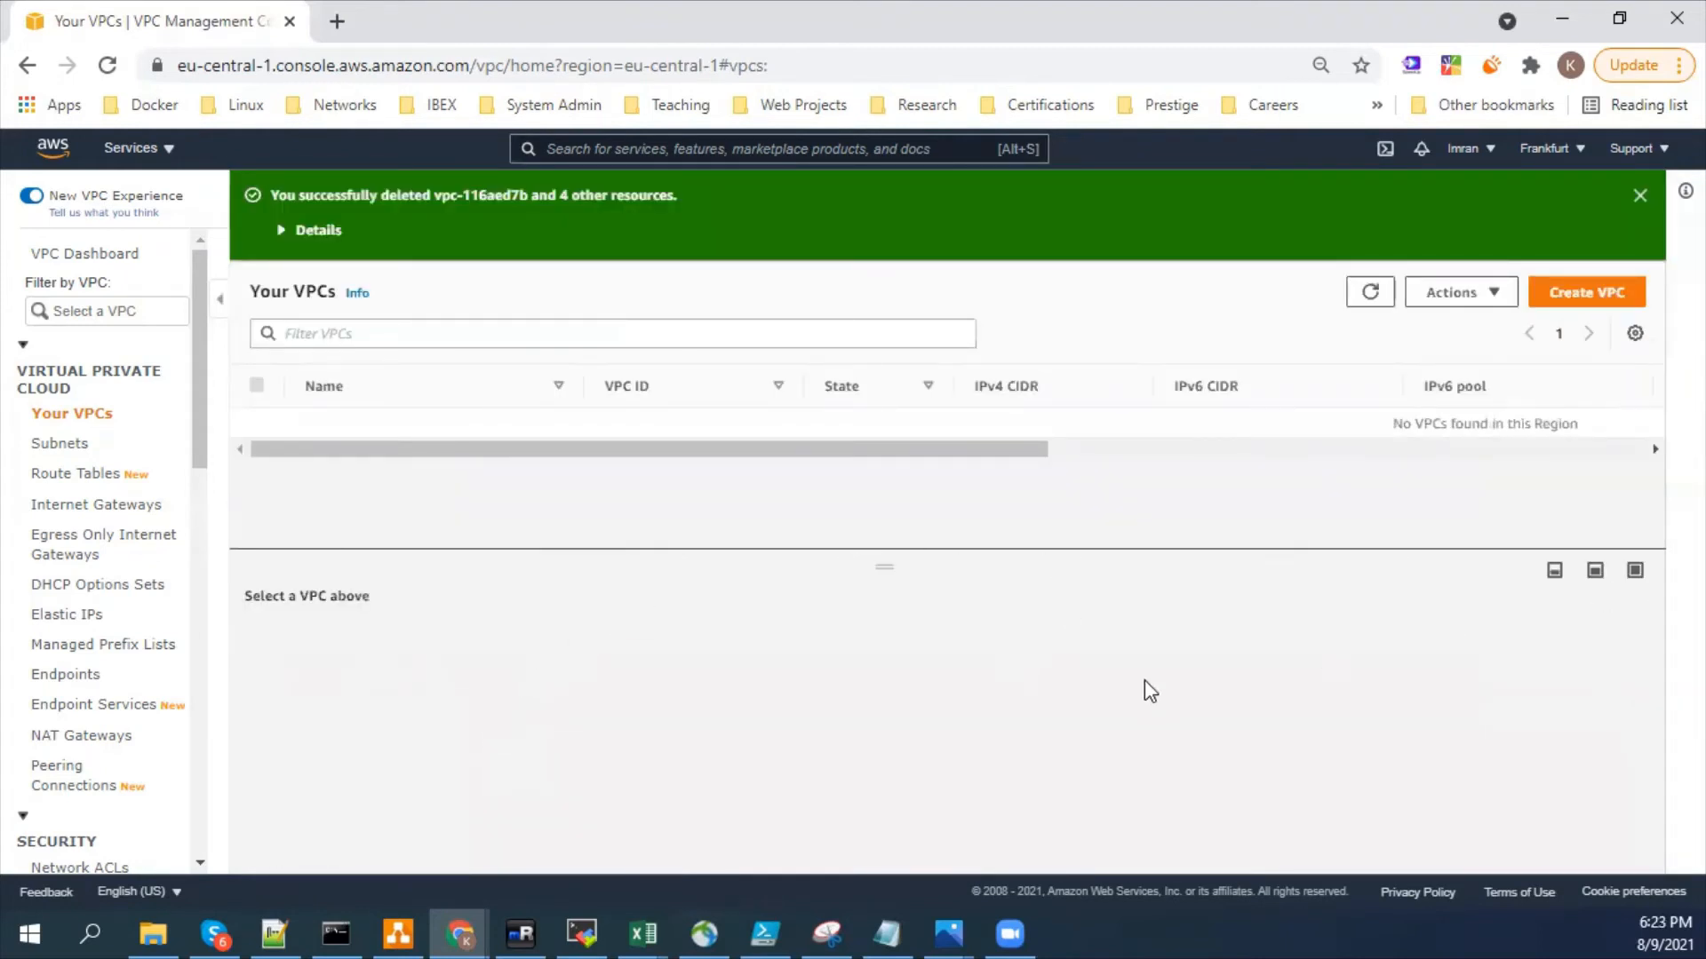
{"action": "left_click", "coordinate": [1640, 194]}
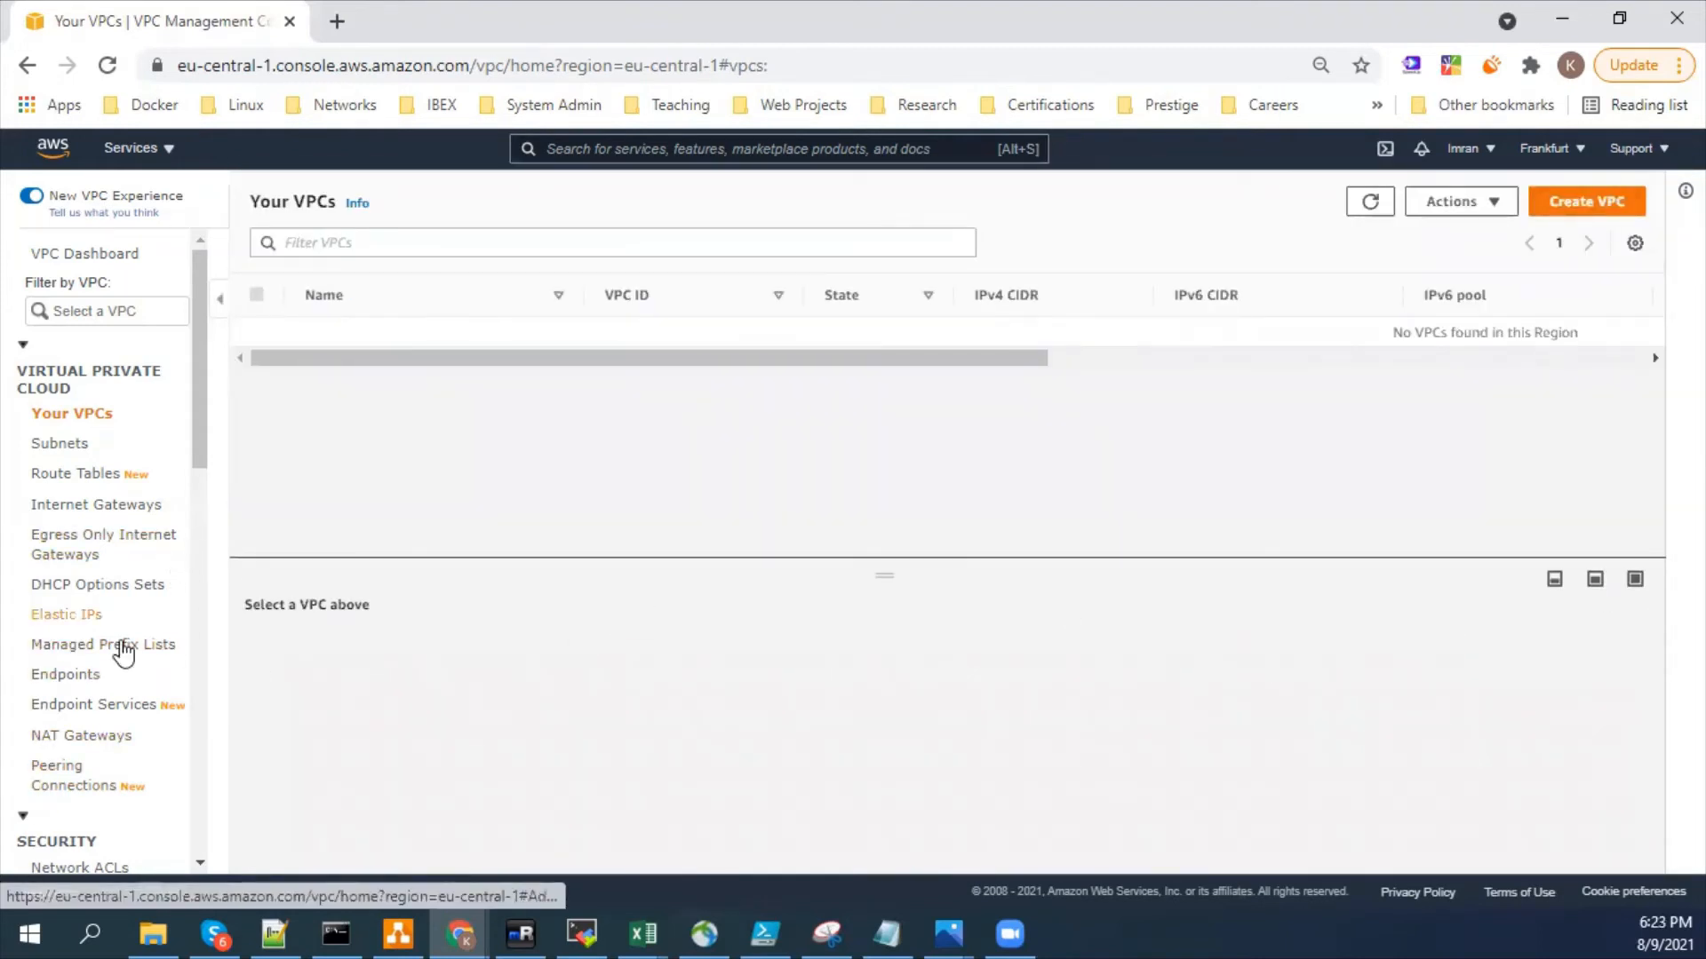
- List the region's internet gateways and open the same list in a second browser tab
{"action": "left_click", "coordinate": [90, 515]}
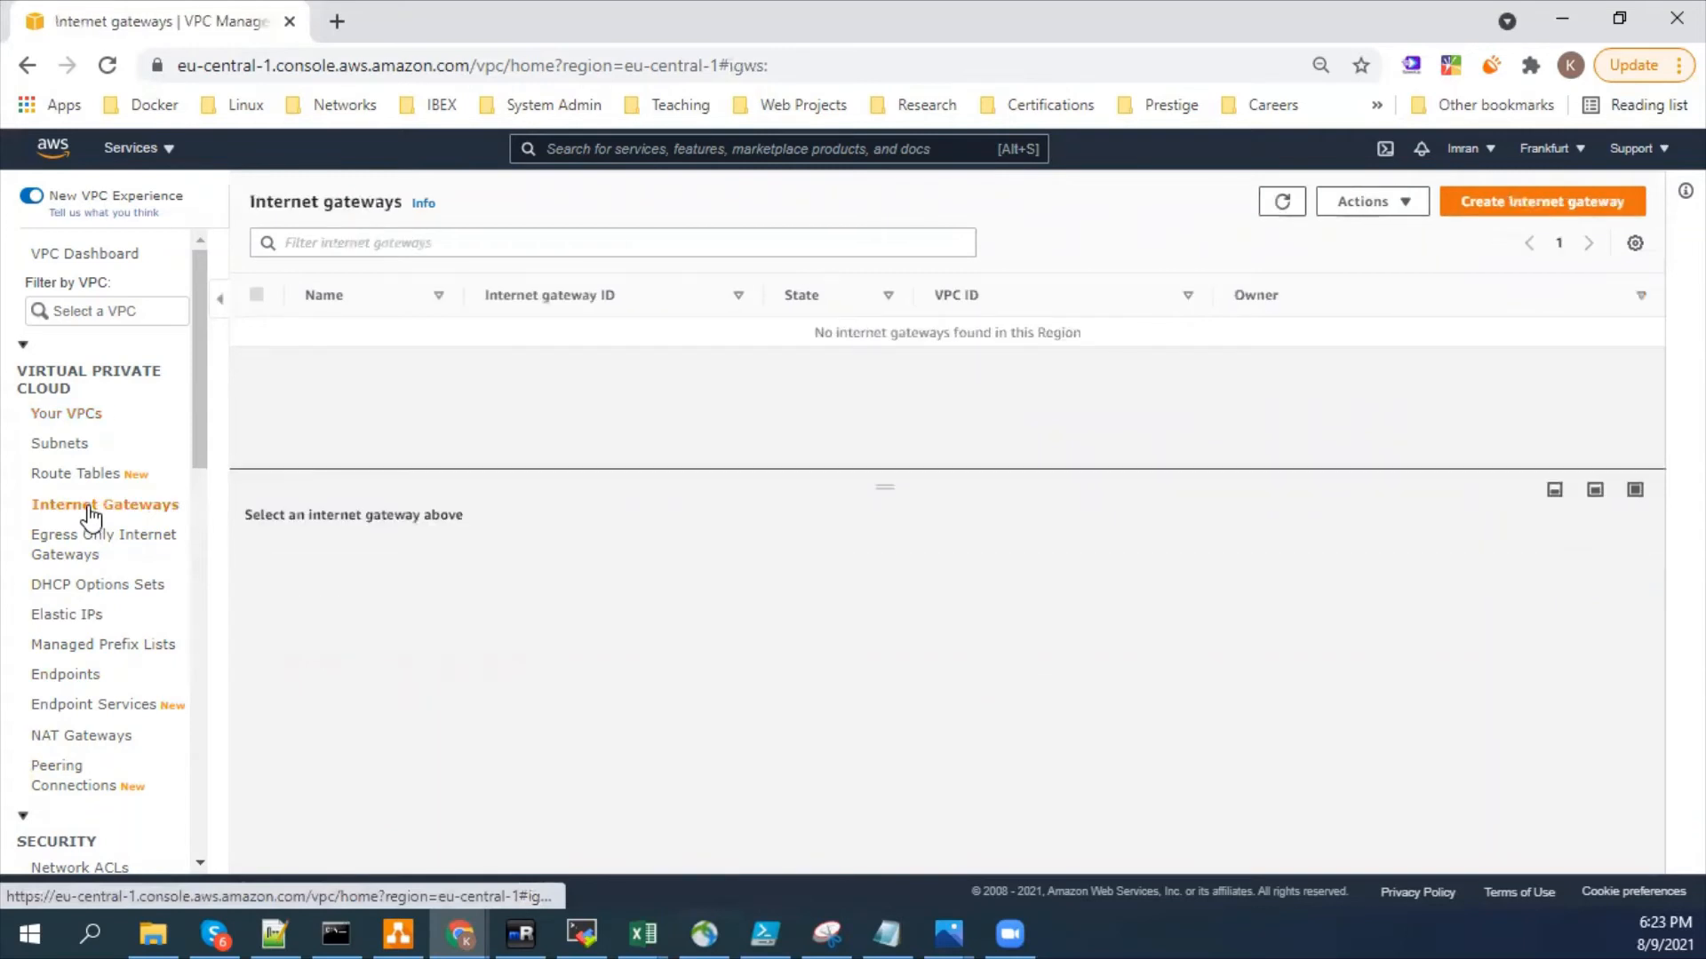
{"action": "right_click", "coordinate": [90, 514]}
{"action": "left_click", "coordinate": [130, 526]}
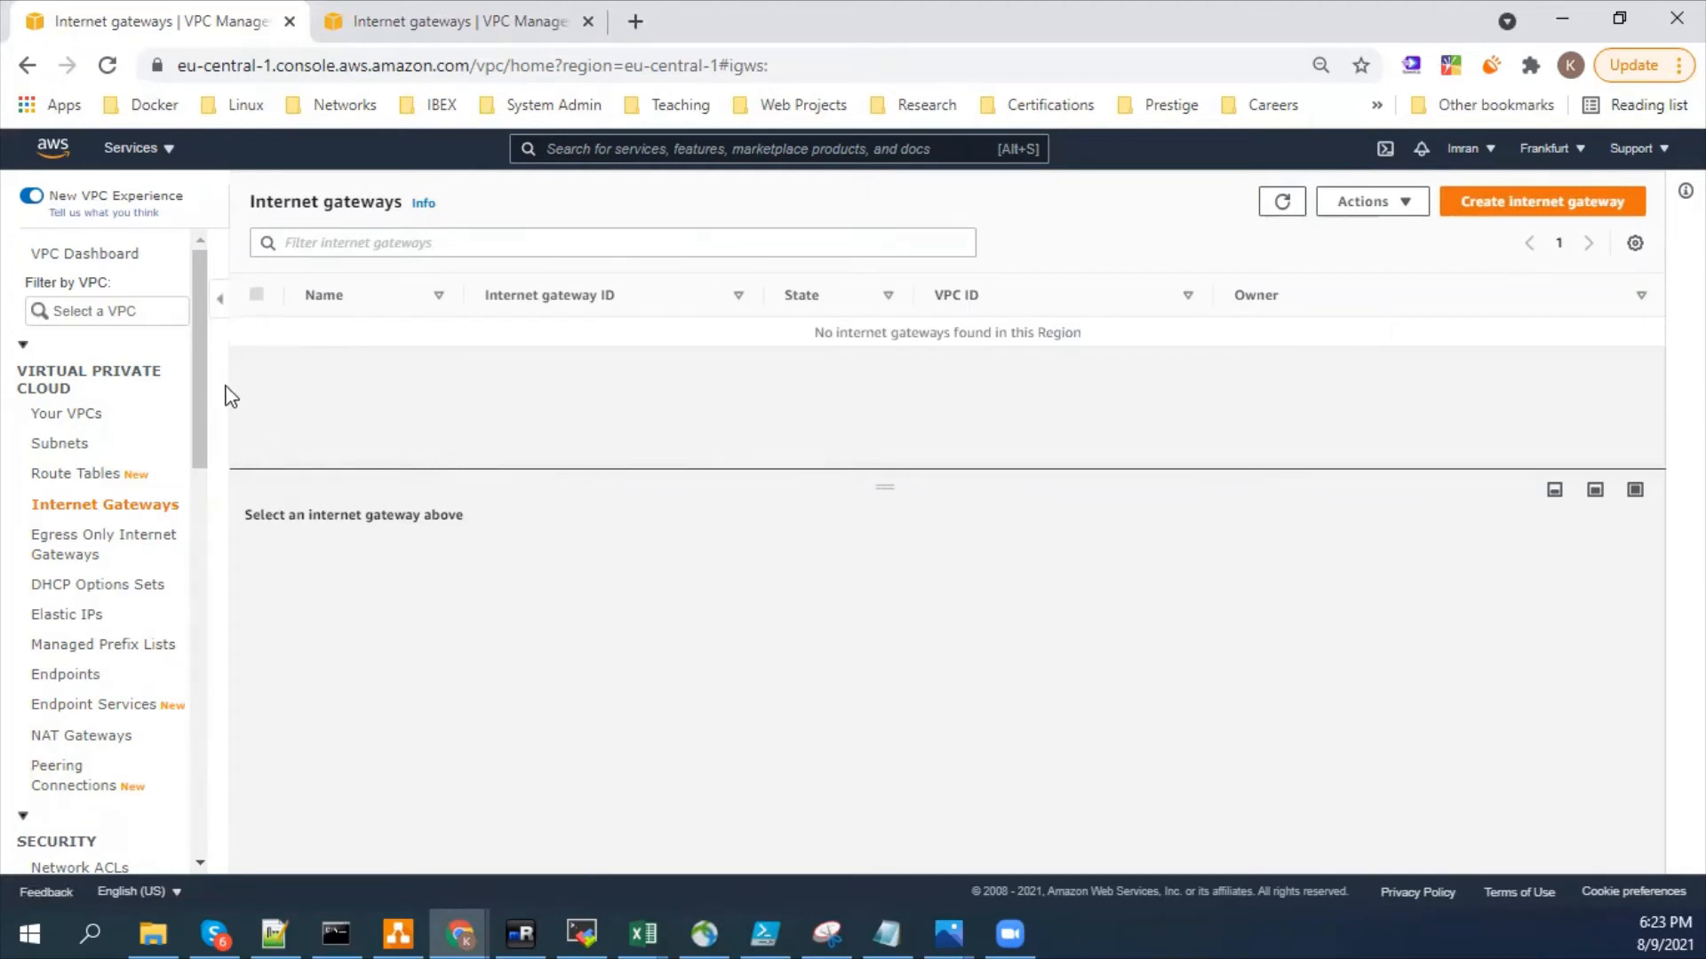
- Open the network ACLs in a new browser tab and list the security groups in the current one
{"action": "scroll", "coordinate": [204, 382], "scroll_direction": "down", "scroll_amount": 1}
{"action": "right_click", "coordinate": [62, 770]}
{"action": "right_click", "coordinate": [46, 779]}
{"action": "left_click", "coordinate": [268, 541]}
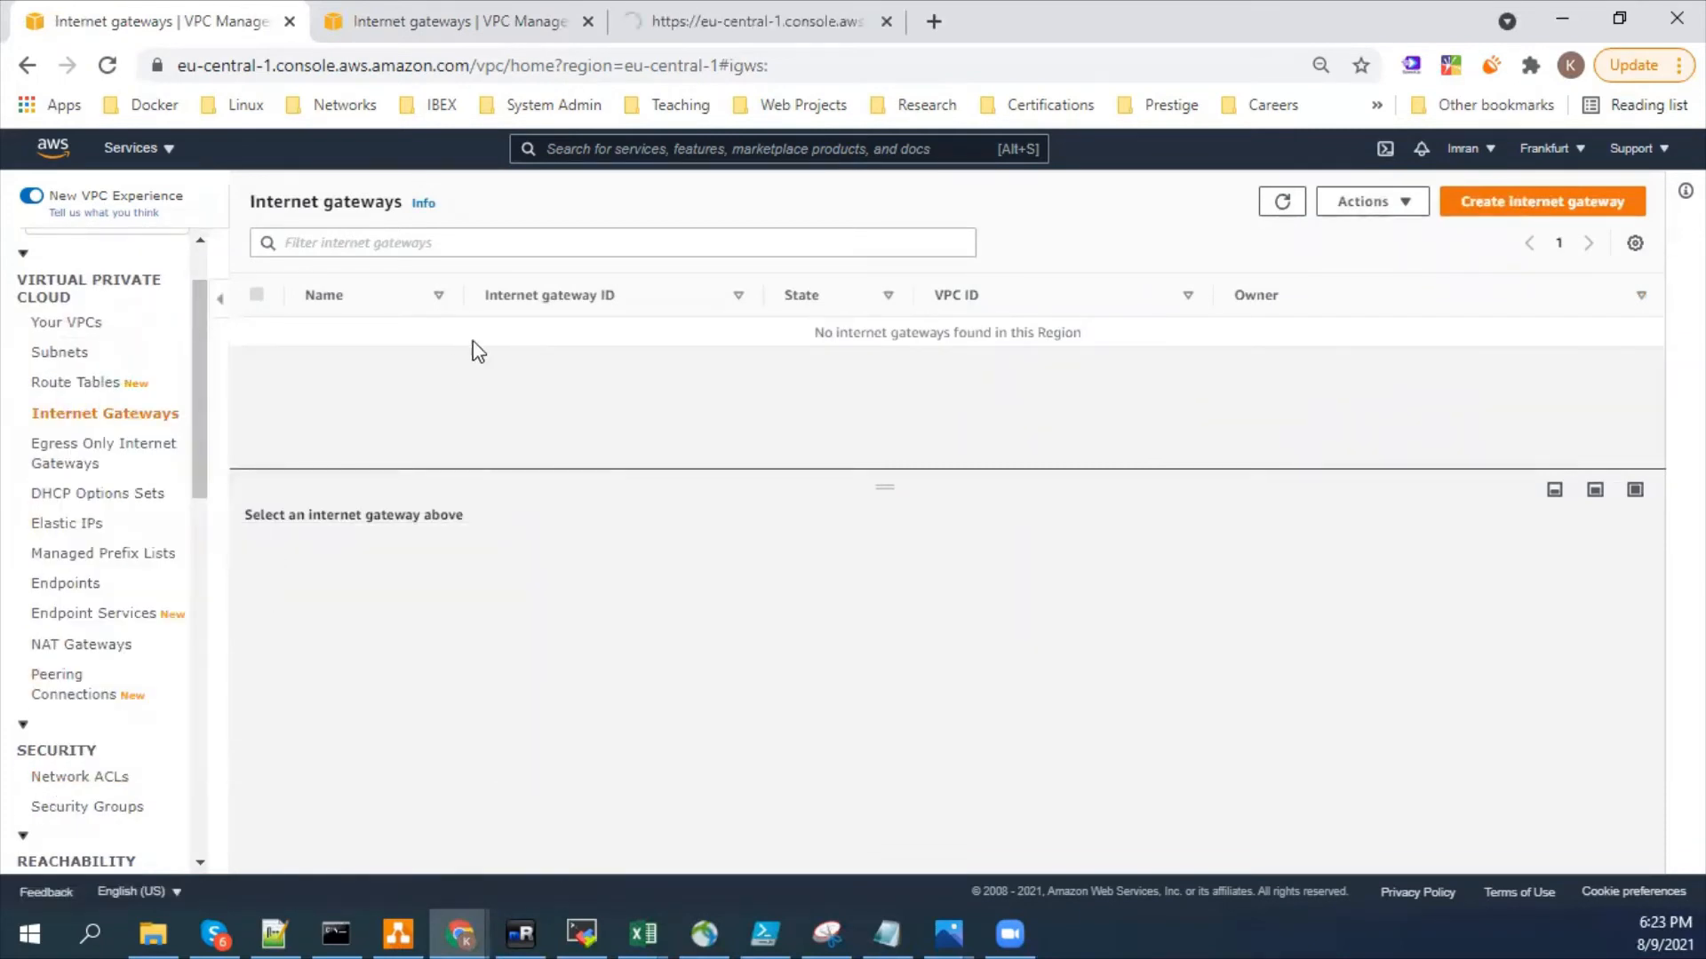
{"action": "left_click", "coordinate": [98, 809]}
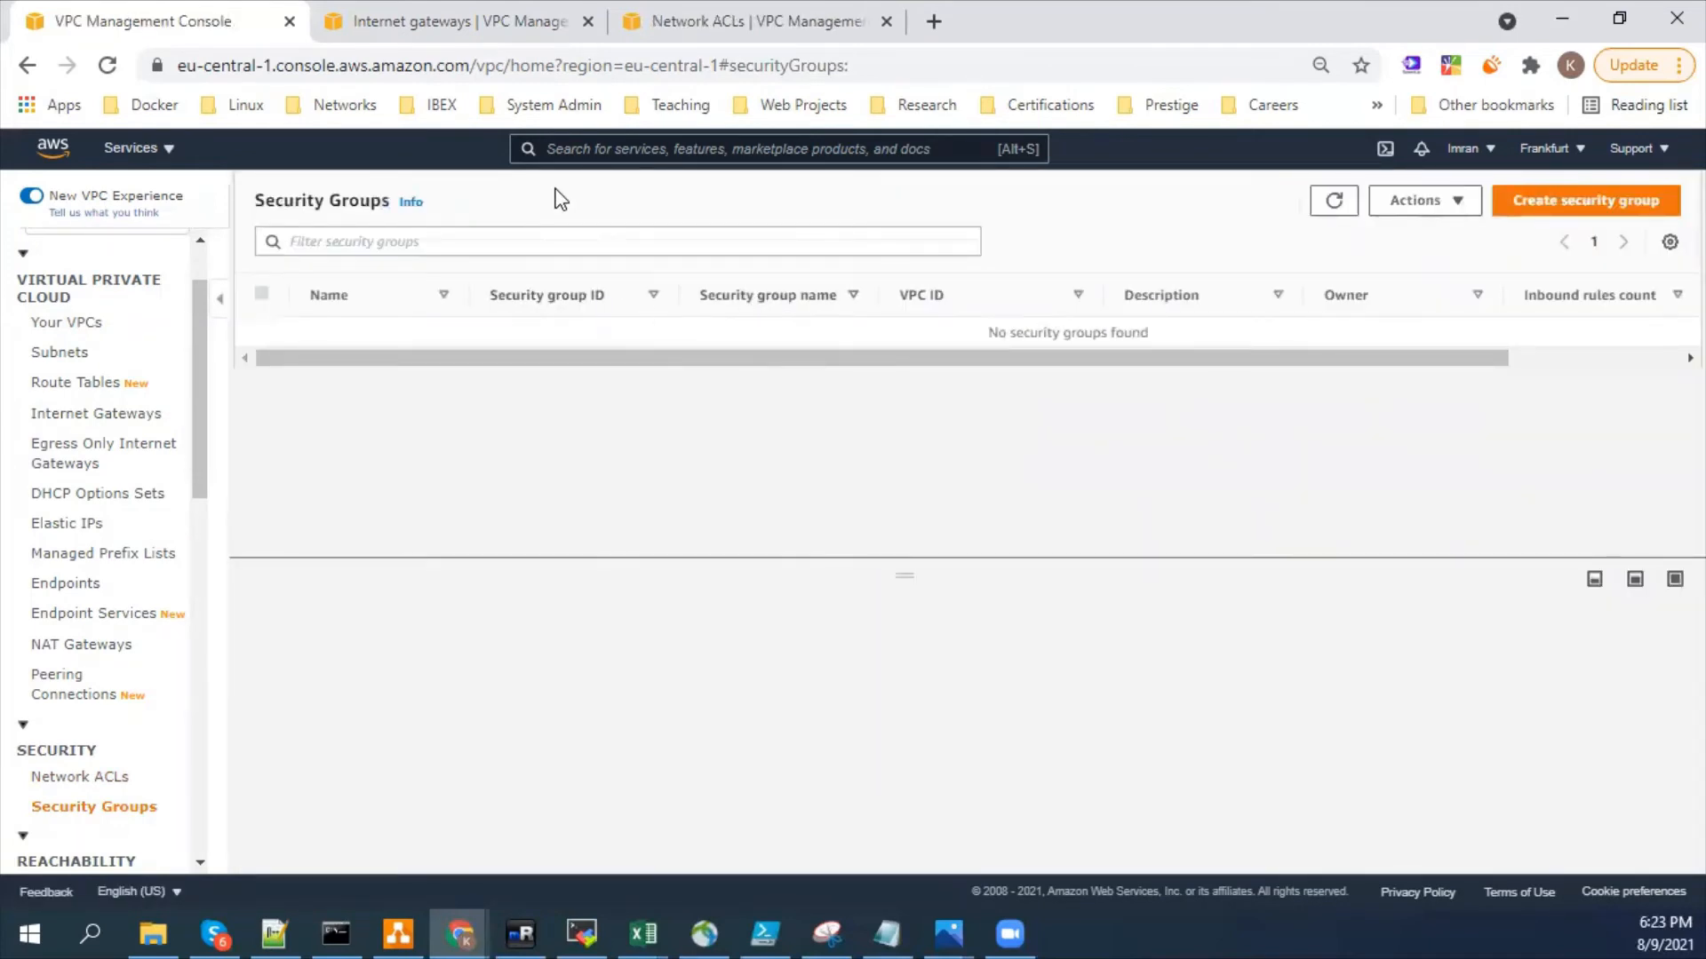
- Check the internet gateways and network ACLs in their browser tabs and return to the security groups
{"action": "left_click", "coordinate": [435, 22]}
{"action": "left_click", "coordinate": [684, 21]}
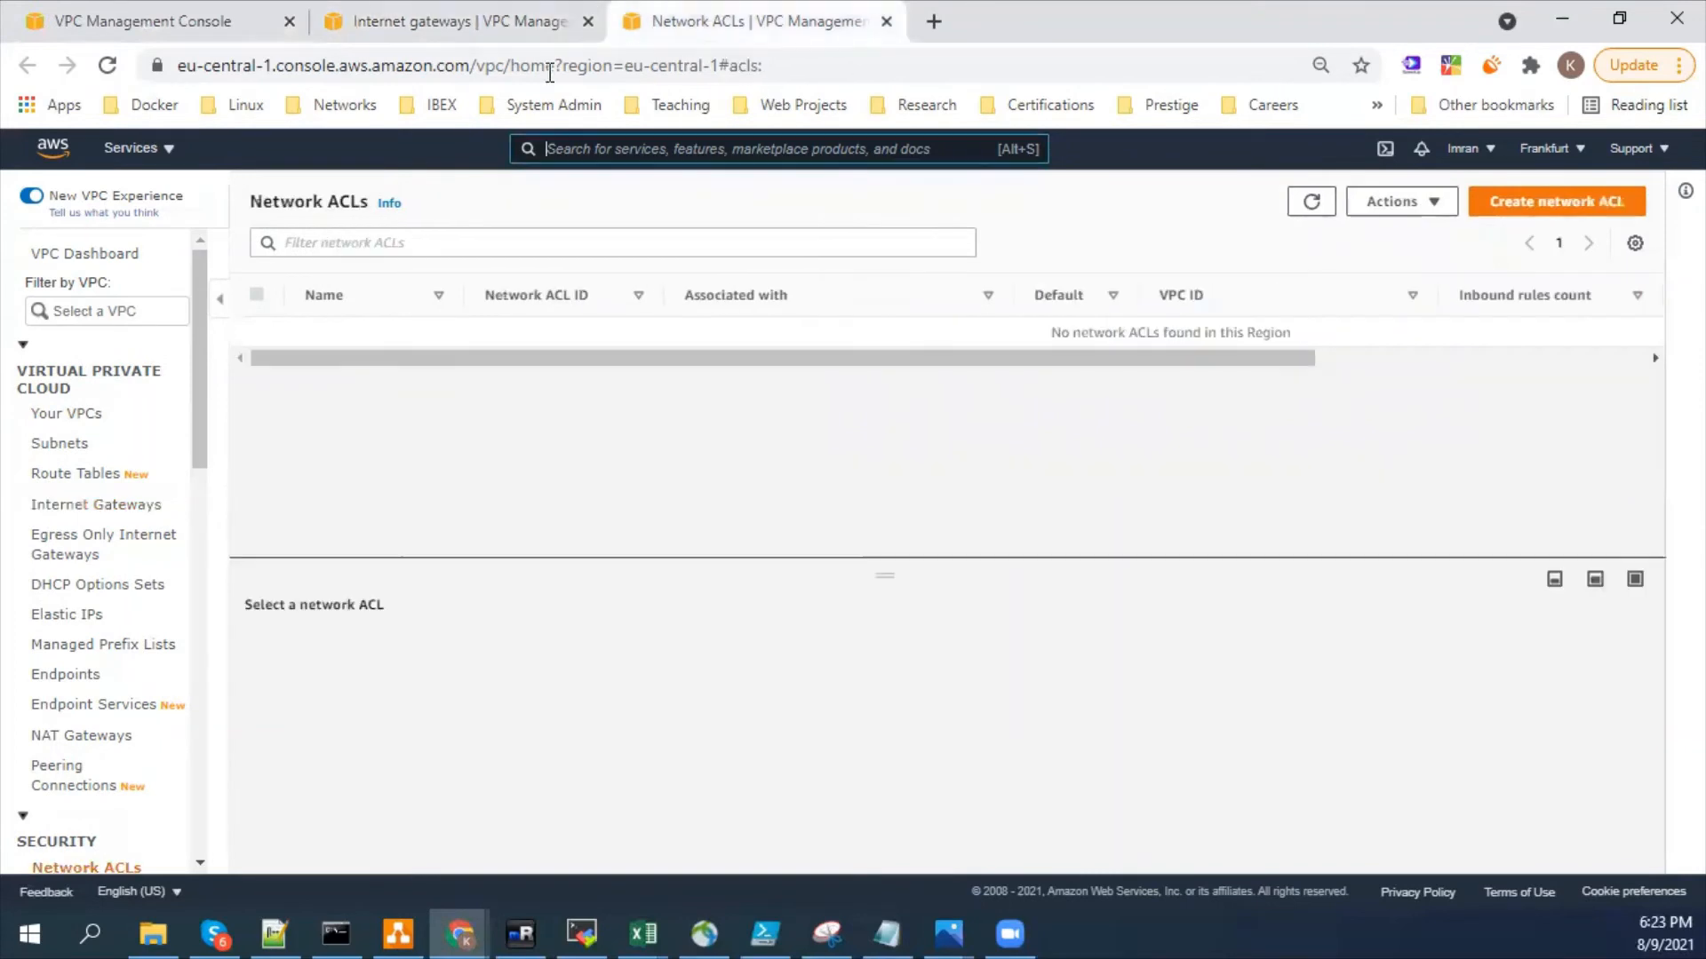
{"action": "left_click", "coordinate": [237, 17]}
- Refresh the security groups, view the actions available for them, and return to the VPC list
{"action": "left_click", "coordinate": [1458, 189]}
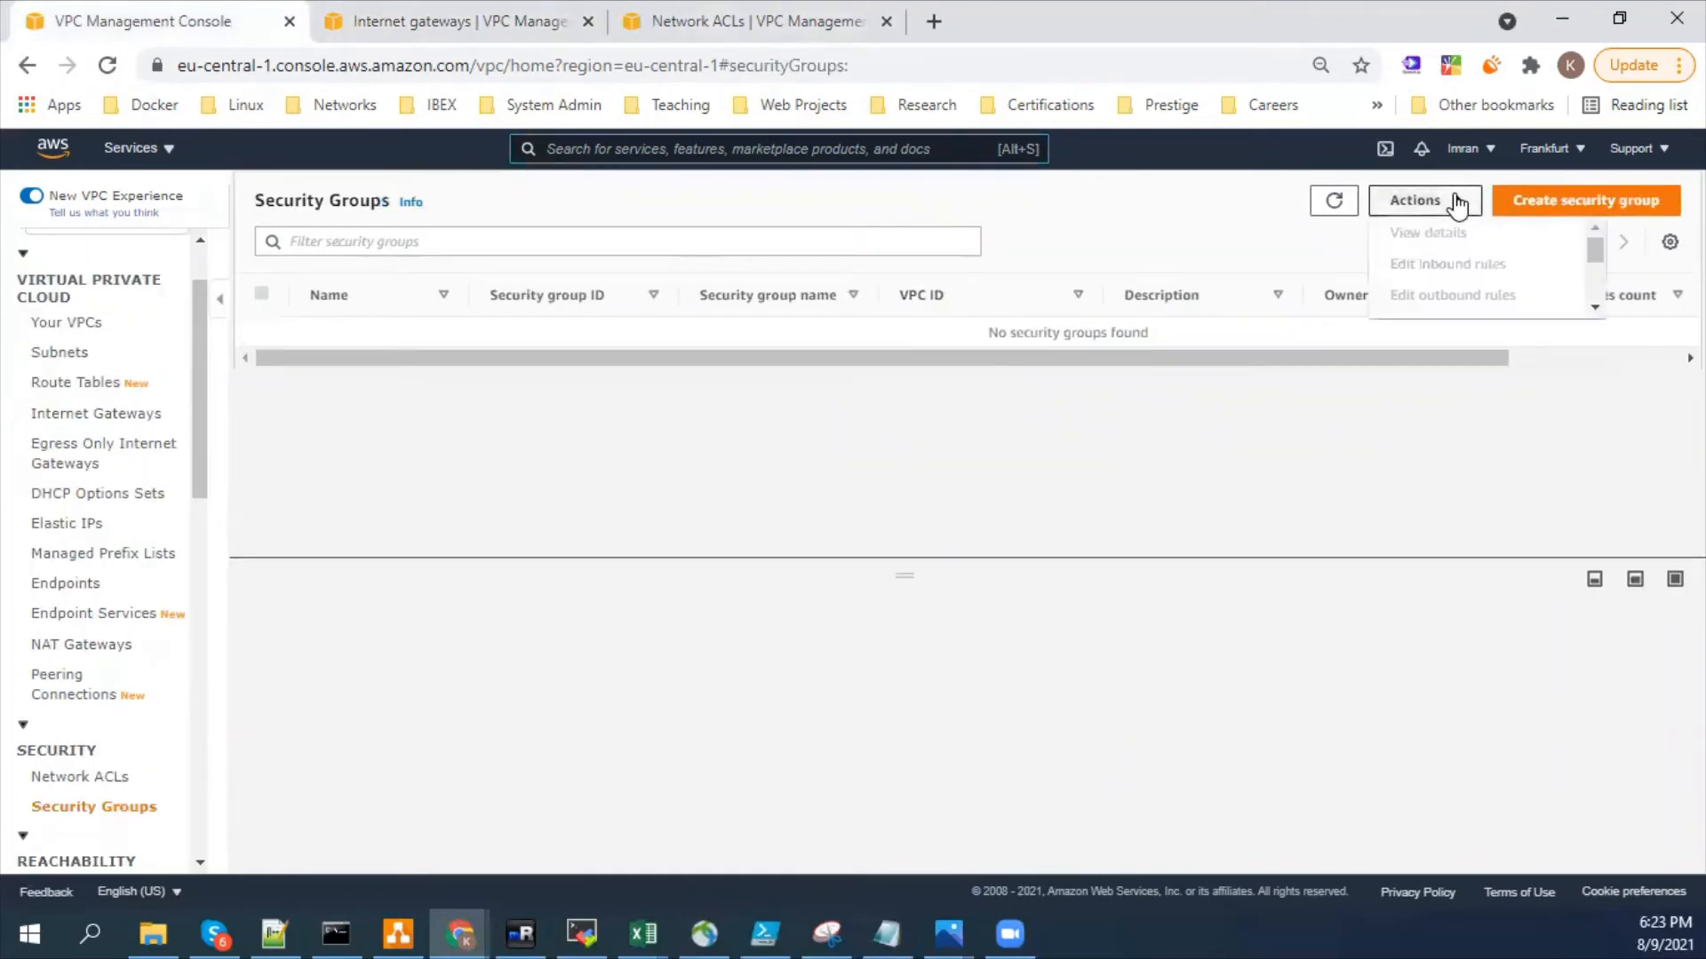
{"action": "left_click", "coordinate": [1314, 442]}
{"action": "left_click", "coordinate": [1333, 202]}
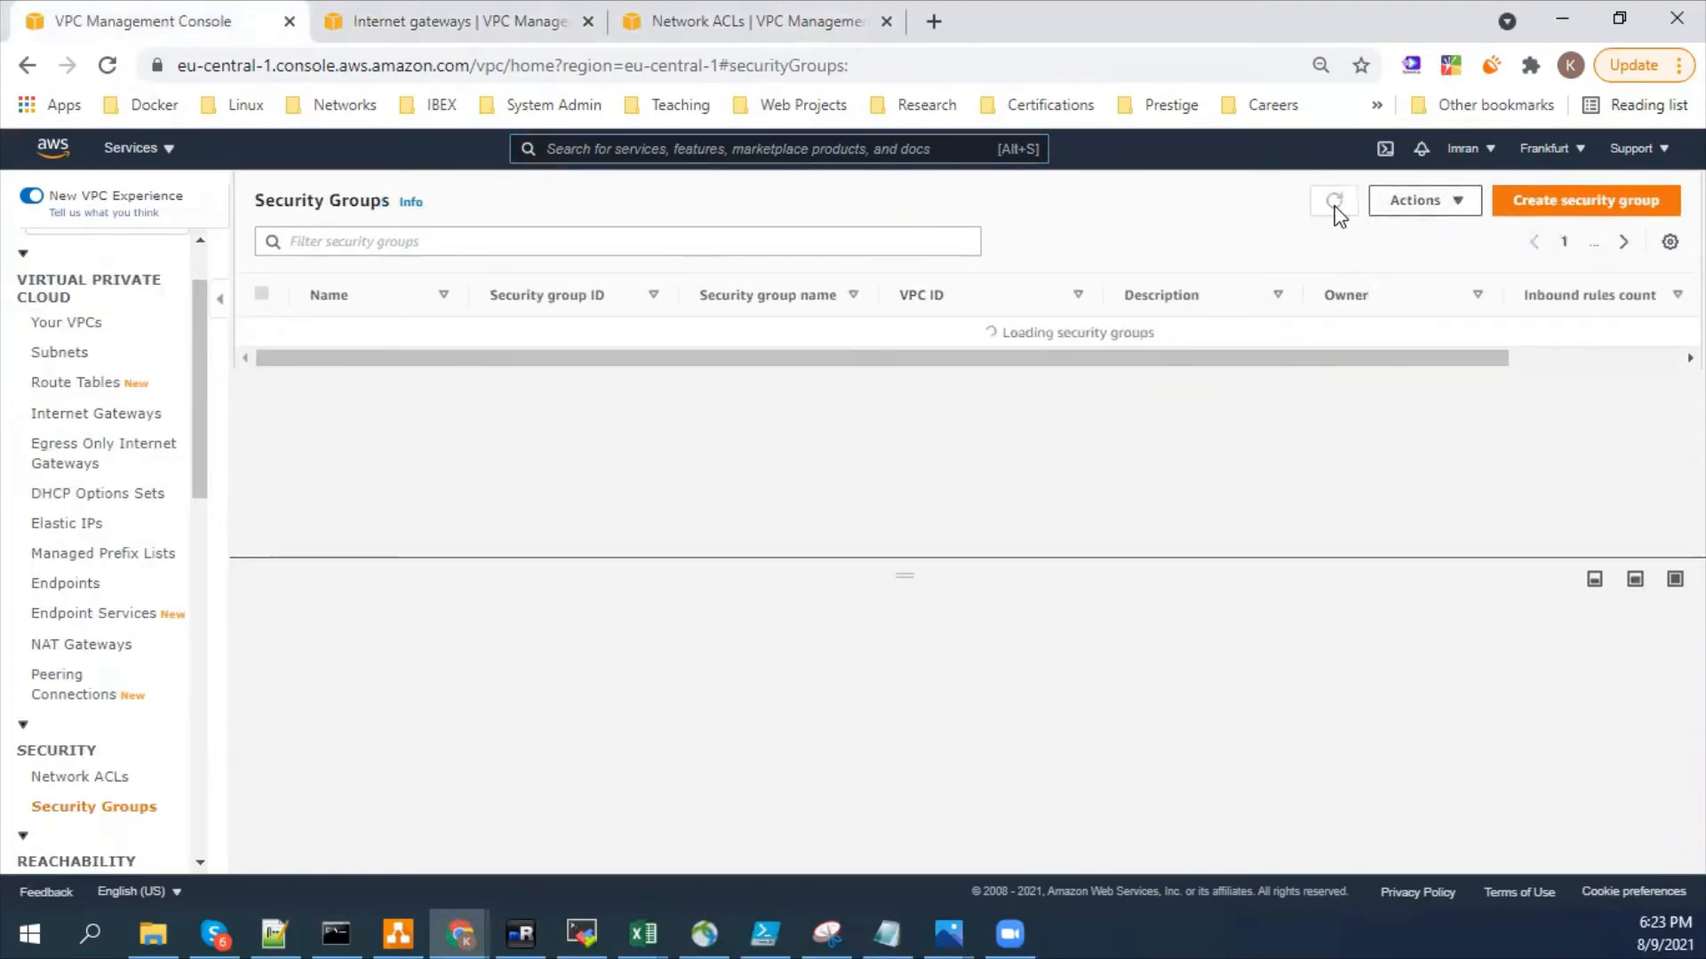
{"action": "left_click", "coordinate": [1463, 201]}
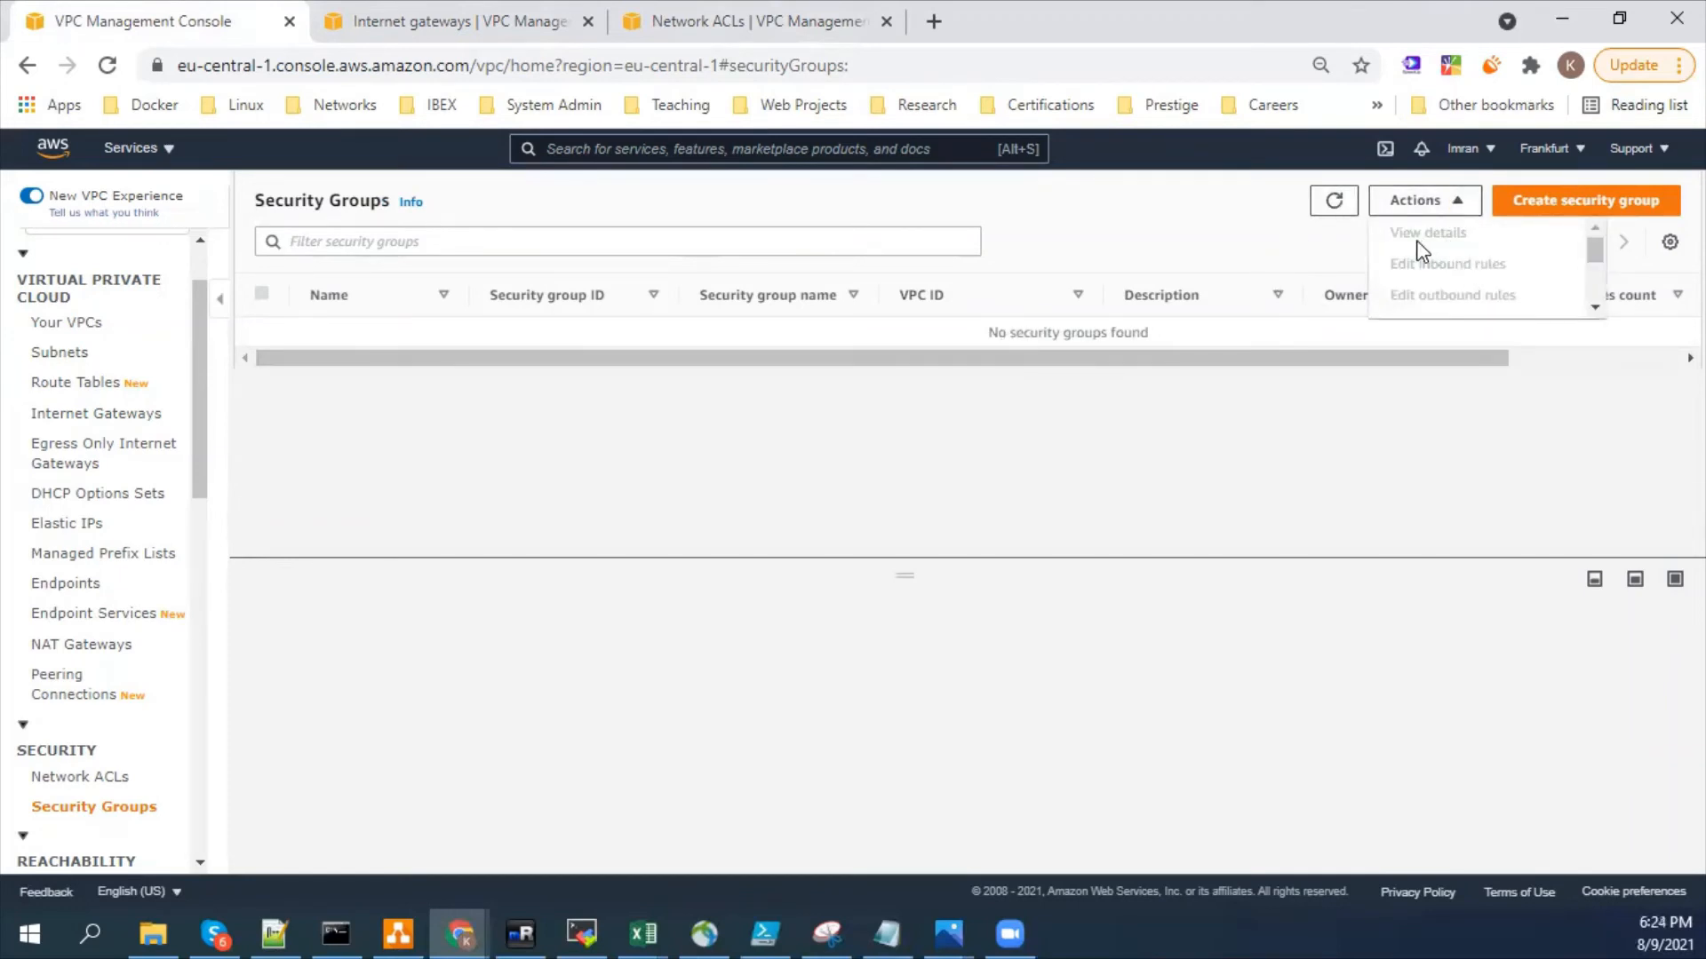
{"action": "left_click", "coordinate": [68, 322]}
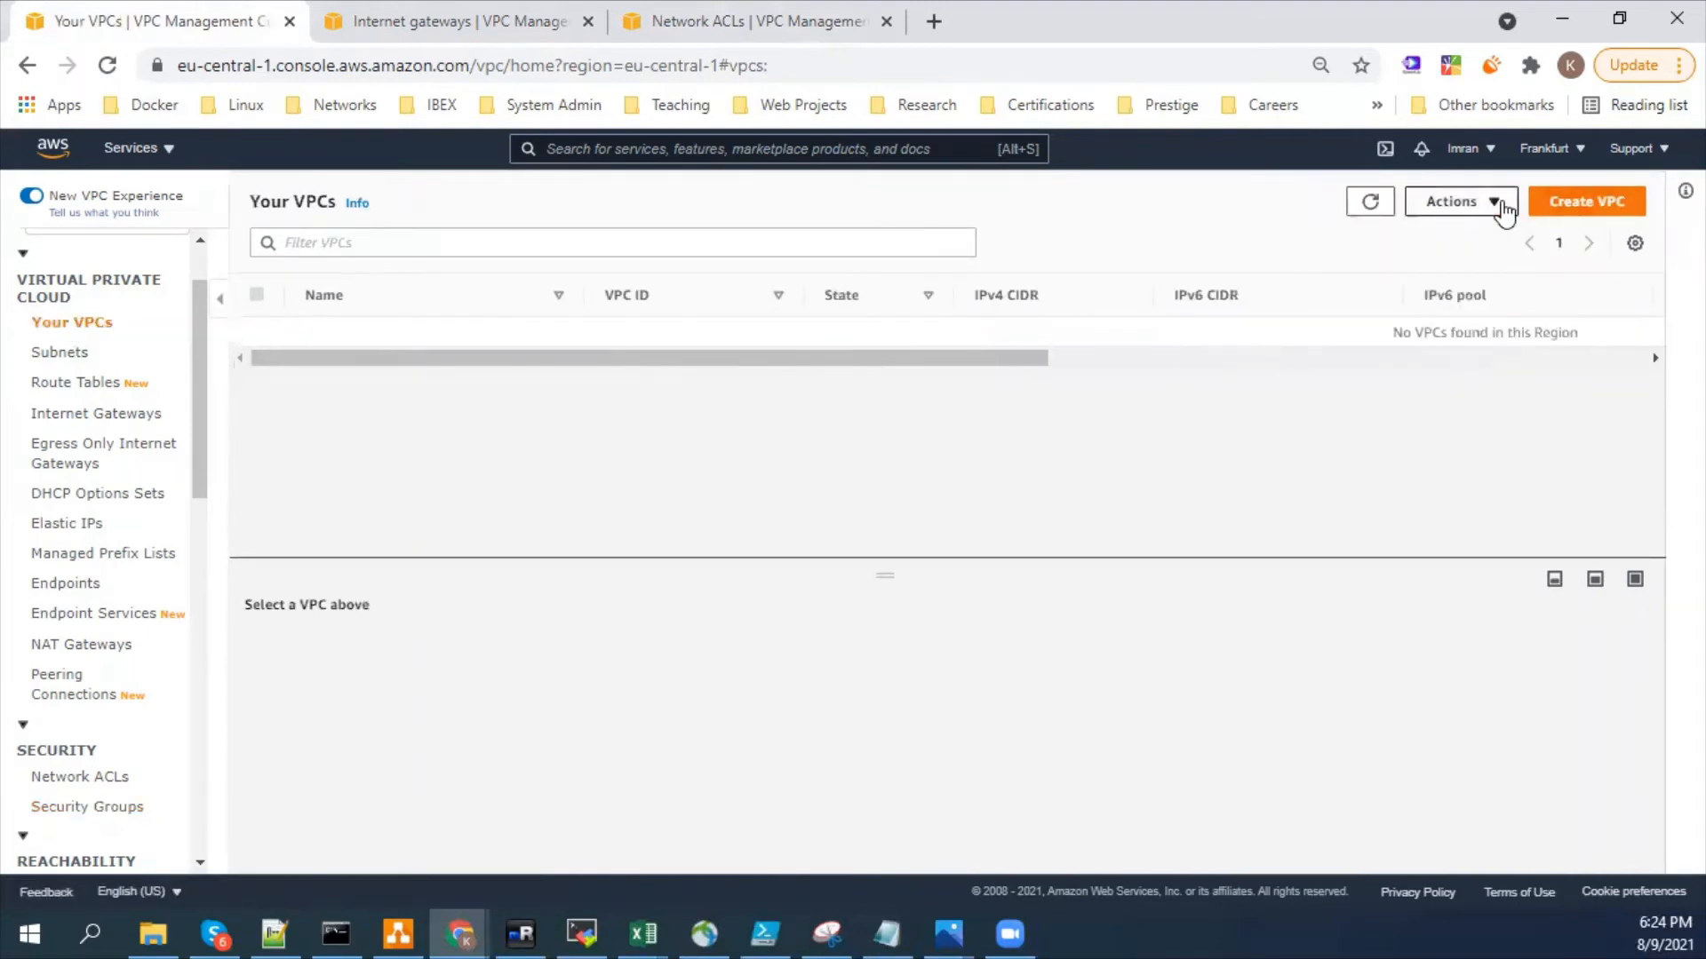
{"action": "left_click", "coordinate": [1502, 206]}
{"action": "left_click", "coordinate": [1483, 235]}
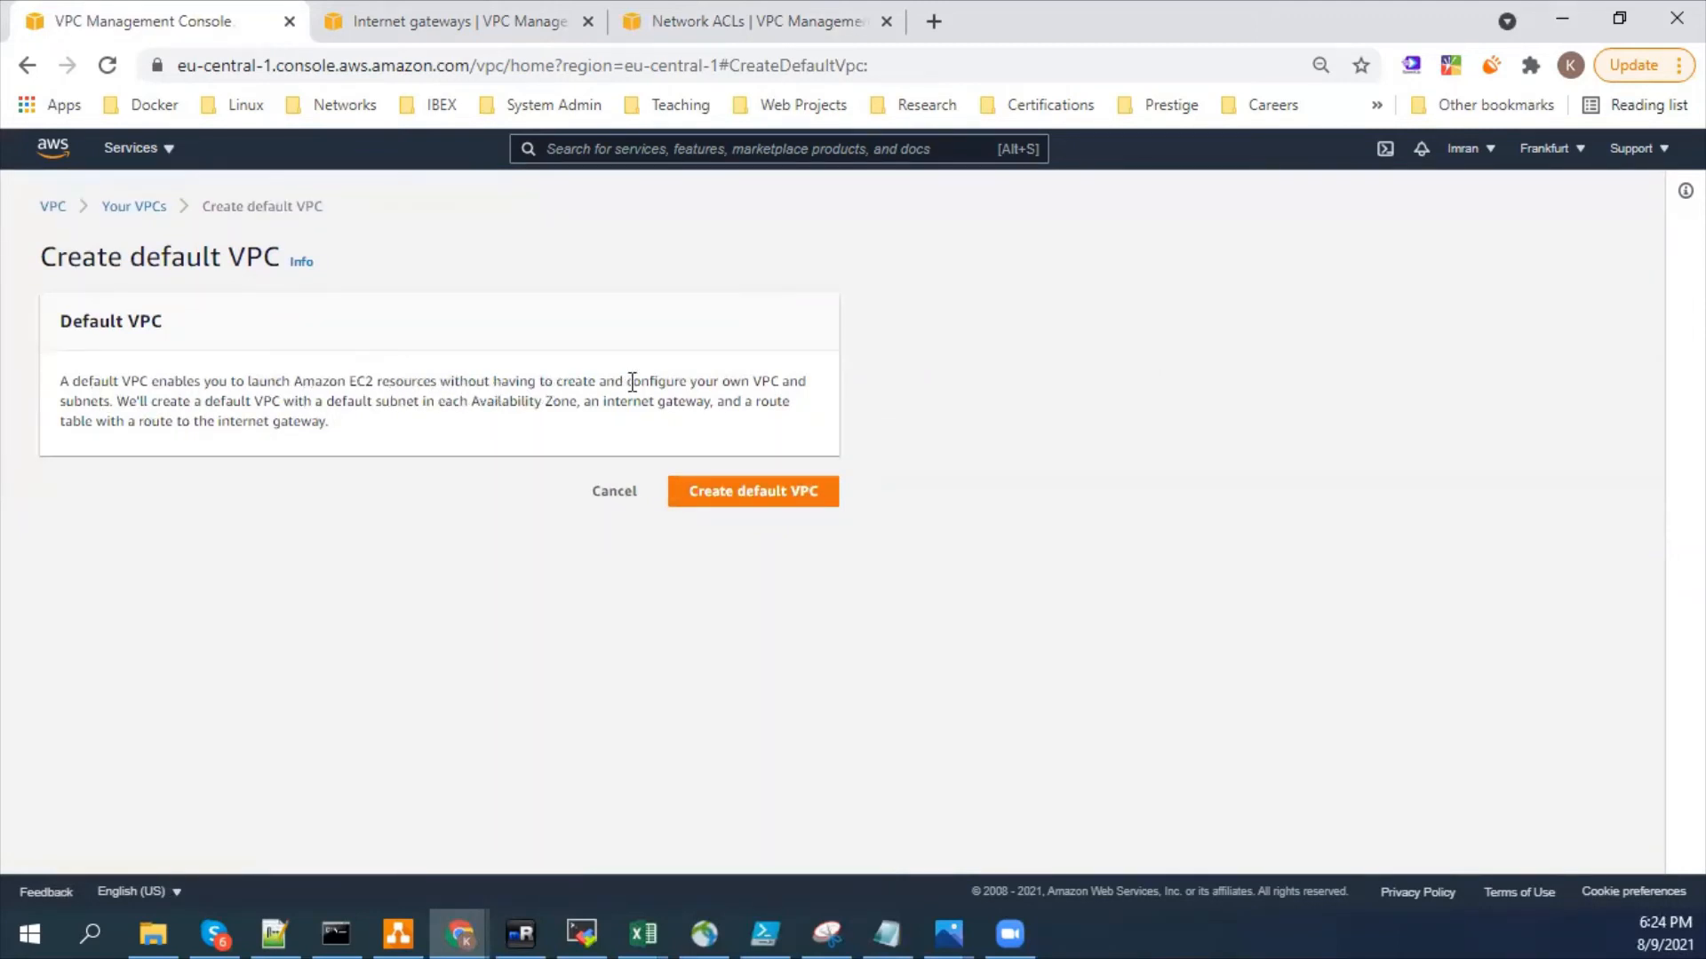
{"action": "left_click_drag", "start_coordinate": [632, 382], "coordinate": [783, 384]}
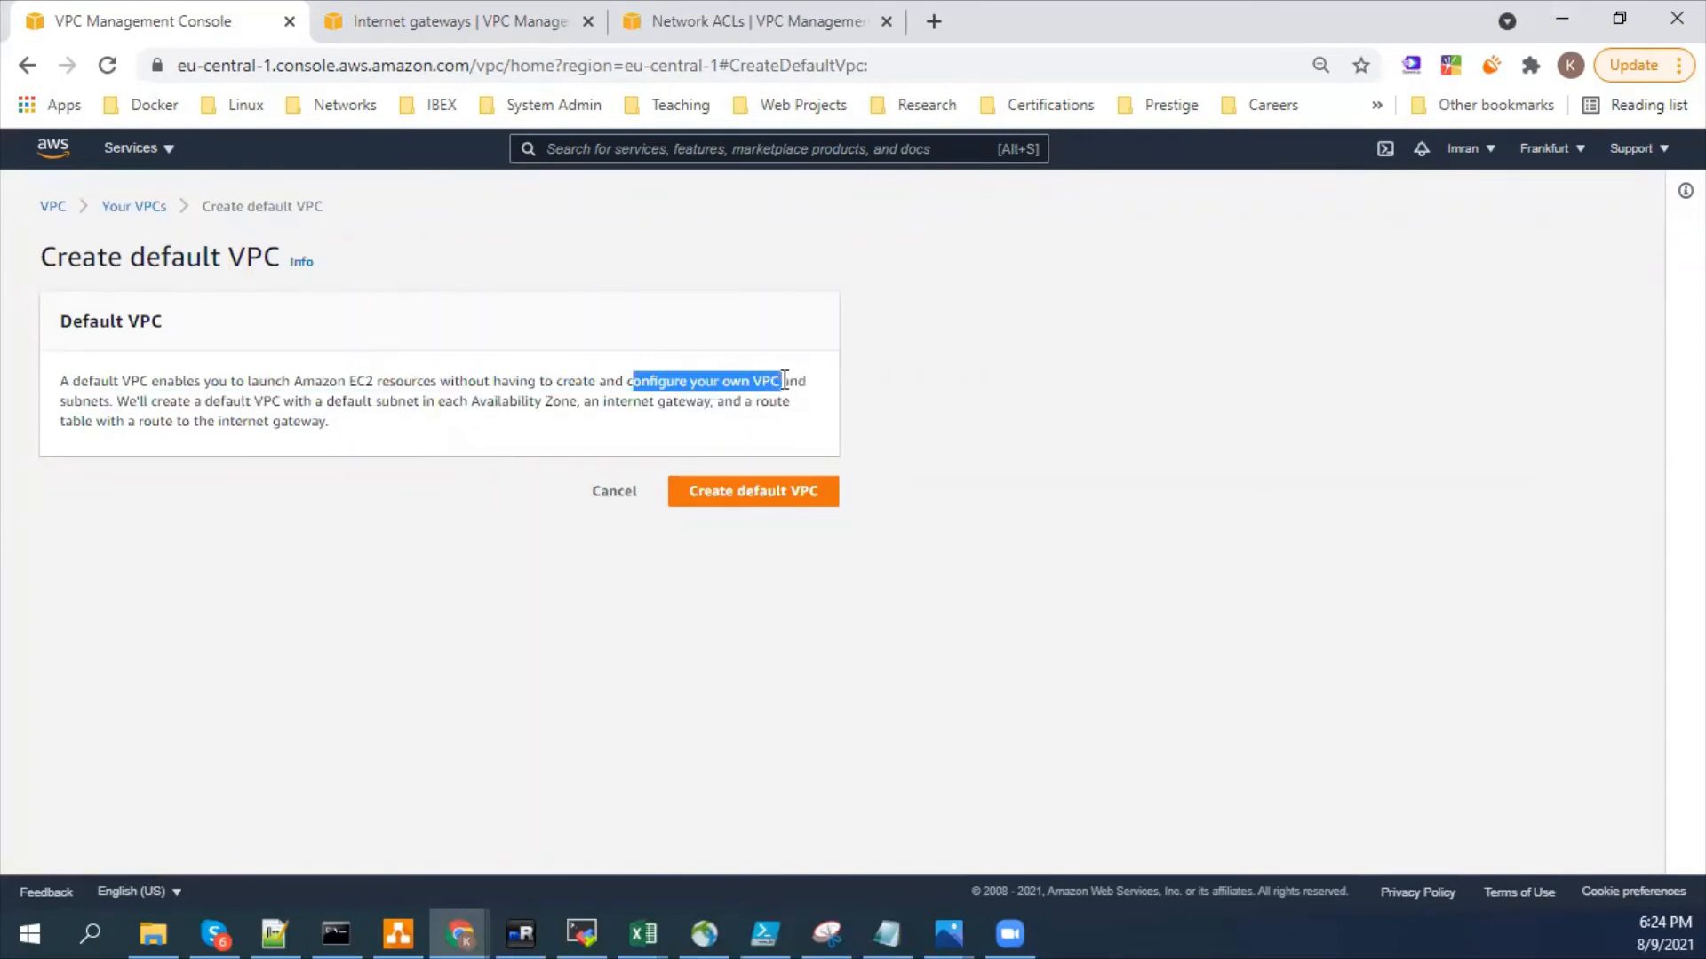
{"action": "left_click", "coordinate": [780, 381]}
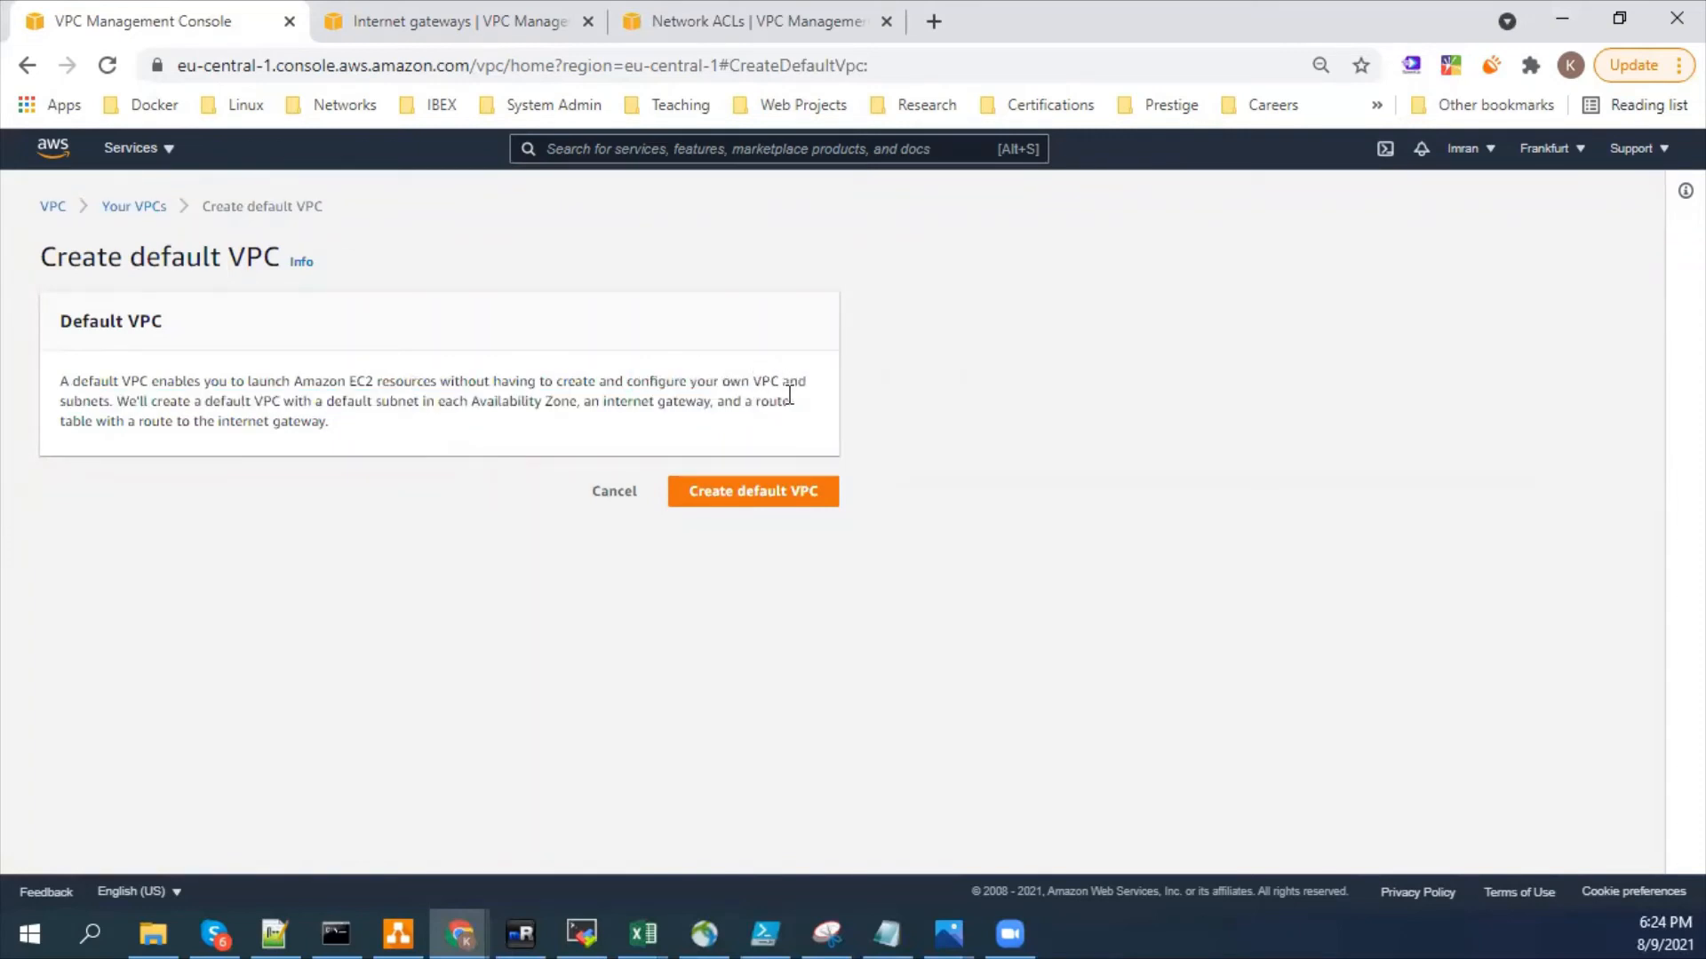
{"action": "left_click_drag", "start_coordinate": [785, 386], "coordinate": [685, 401]}
{"action": "left_click", "coordinate": [600, 489]}
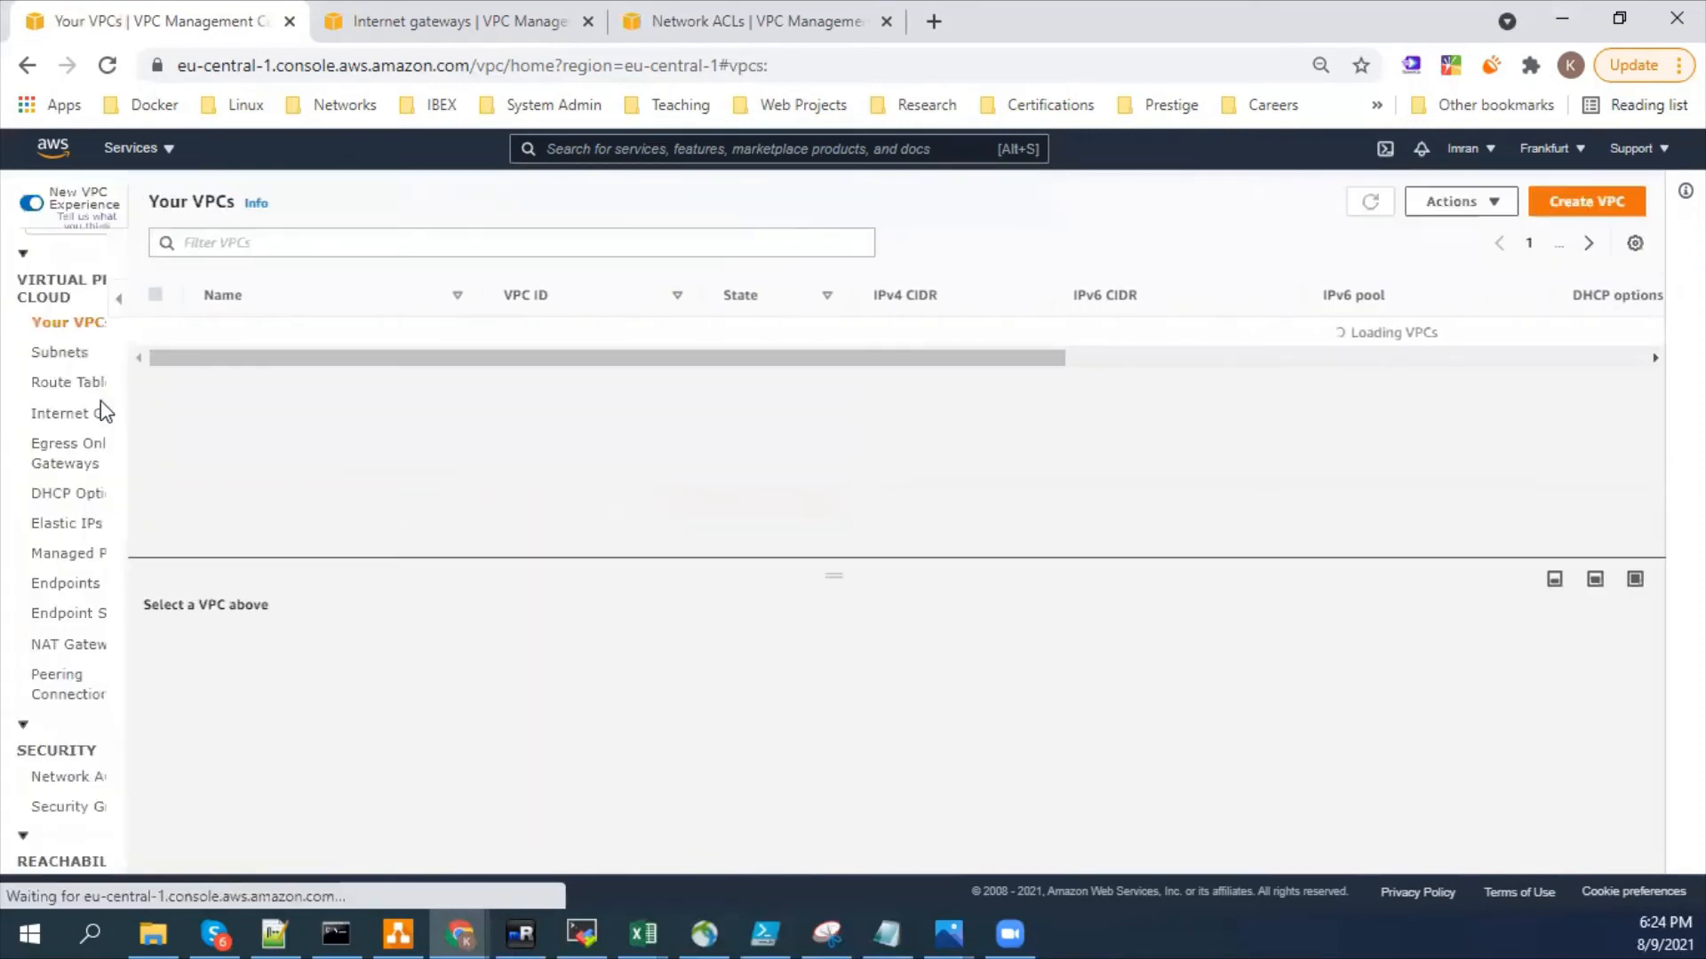
- Start creating a default VPC and examine the description of the subnets, internet gateway and route table that come with it
{"action": "left_click", "coordinate": [1450, 204]}
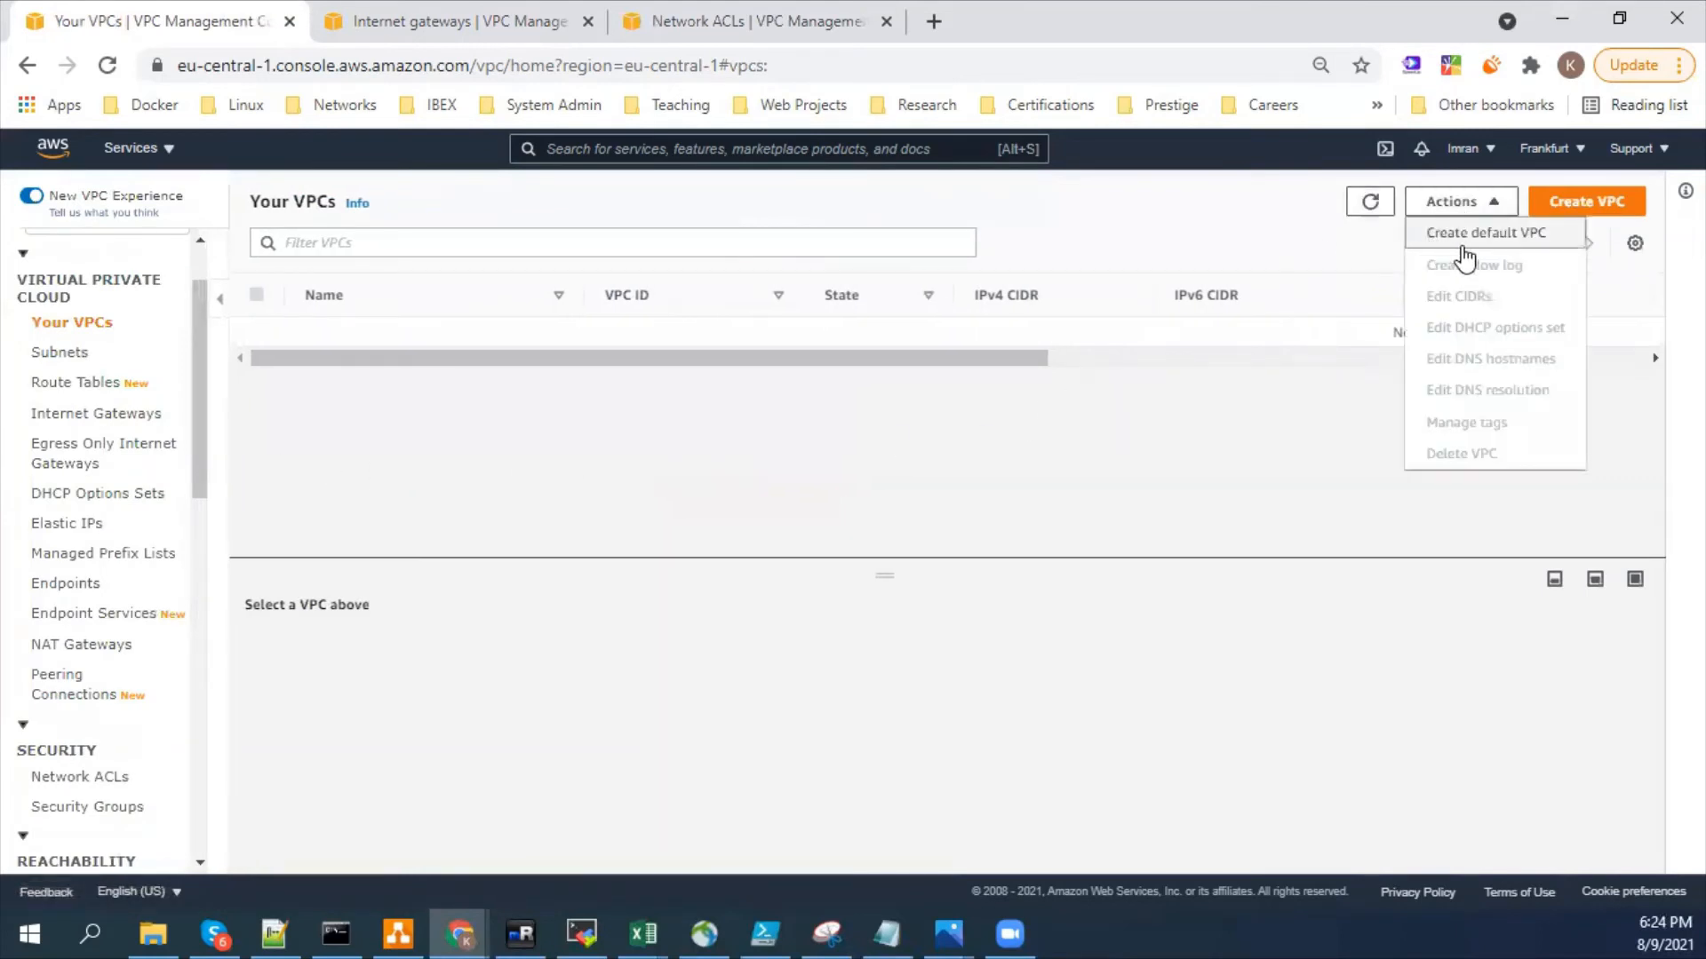
{"action": "left_click", "coordinate": [1459, 238]}
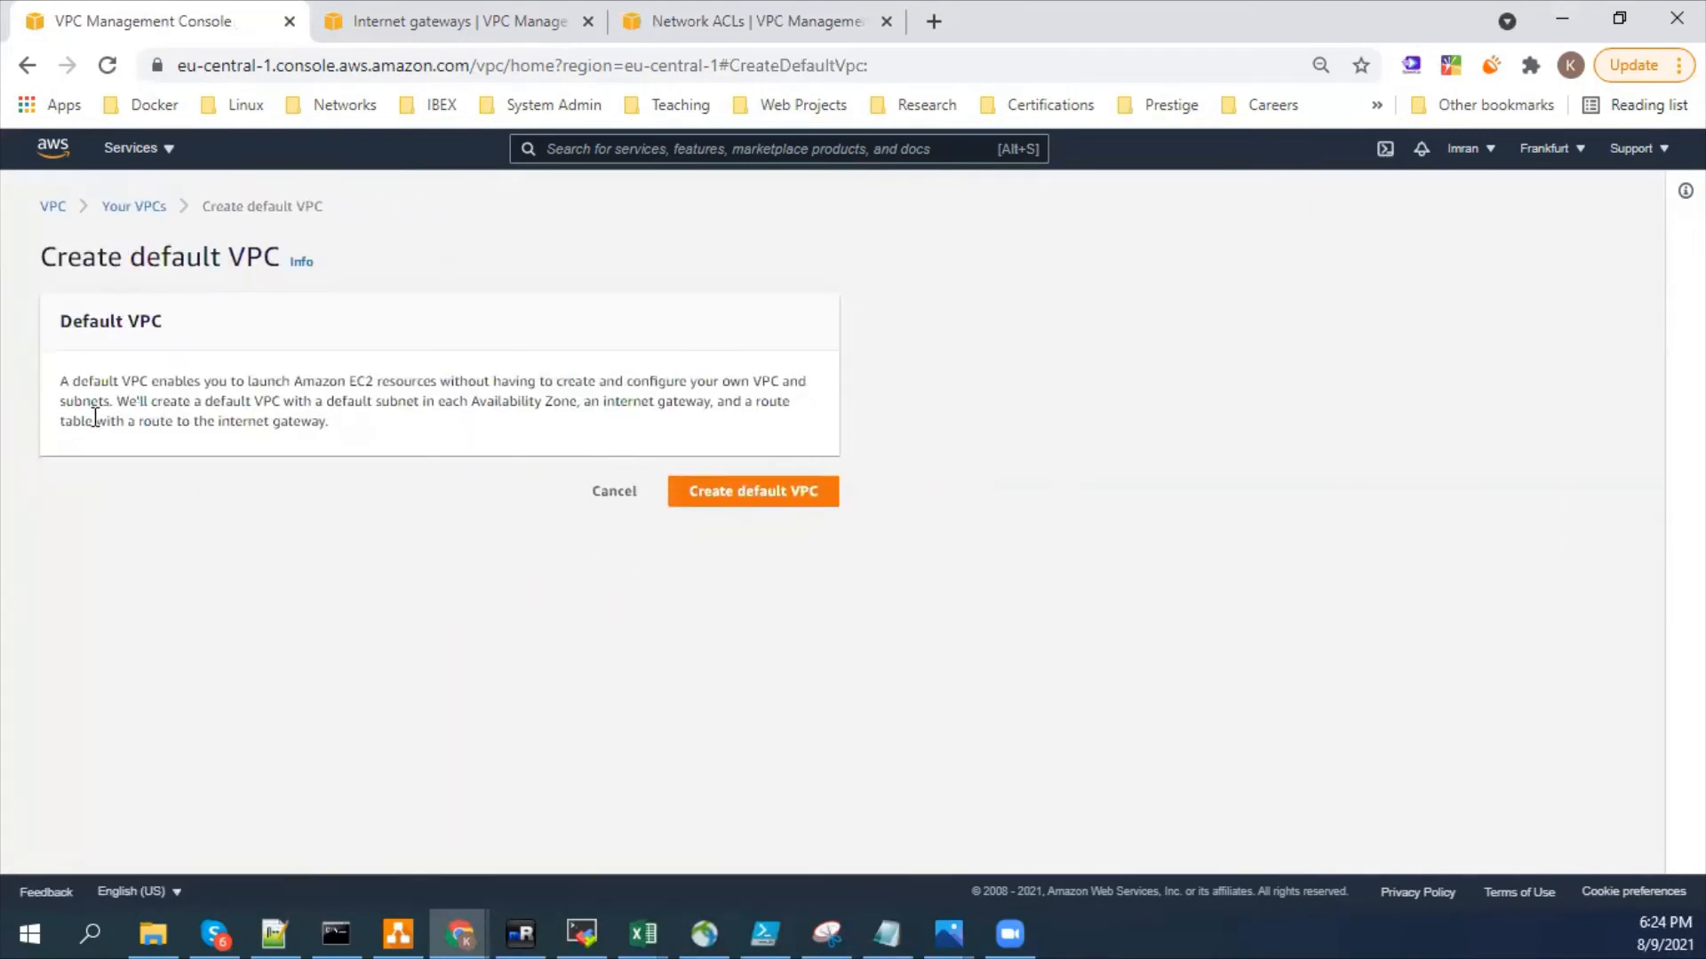
{"action": "left_click_drag", "start_coordinate": [65, 401], "coordinate": [253, 402]}
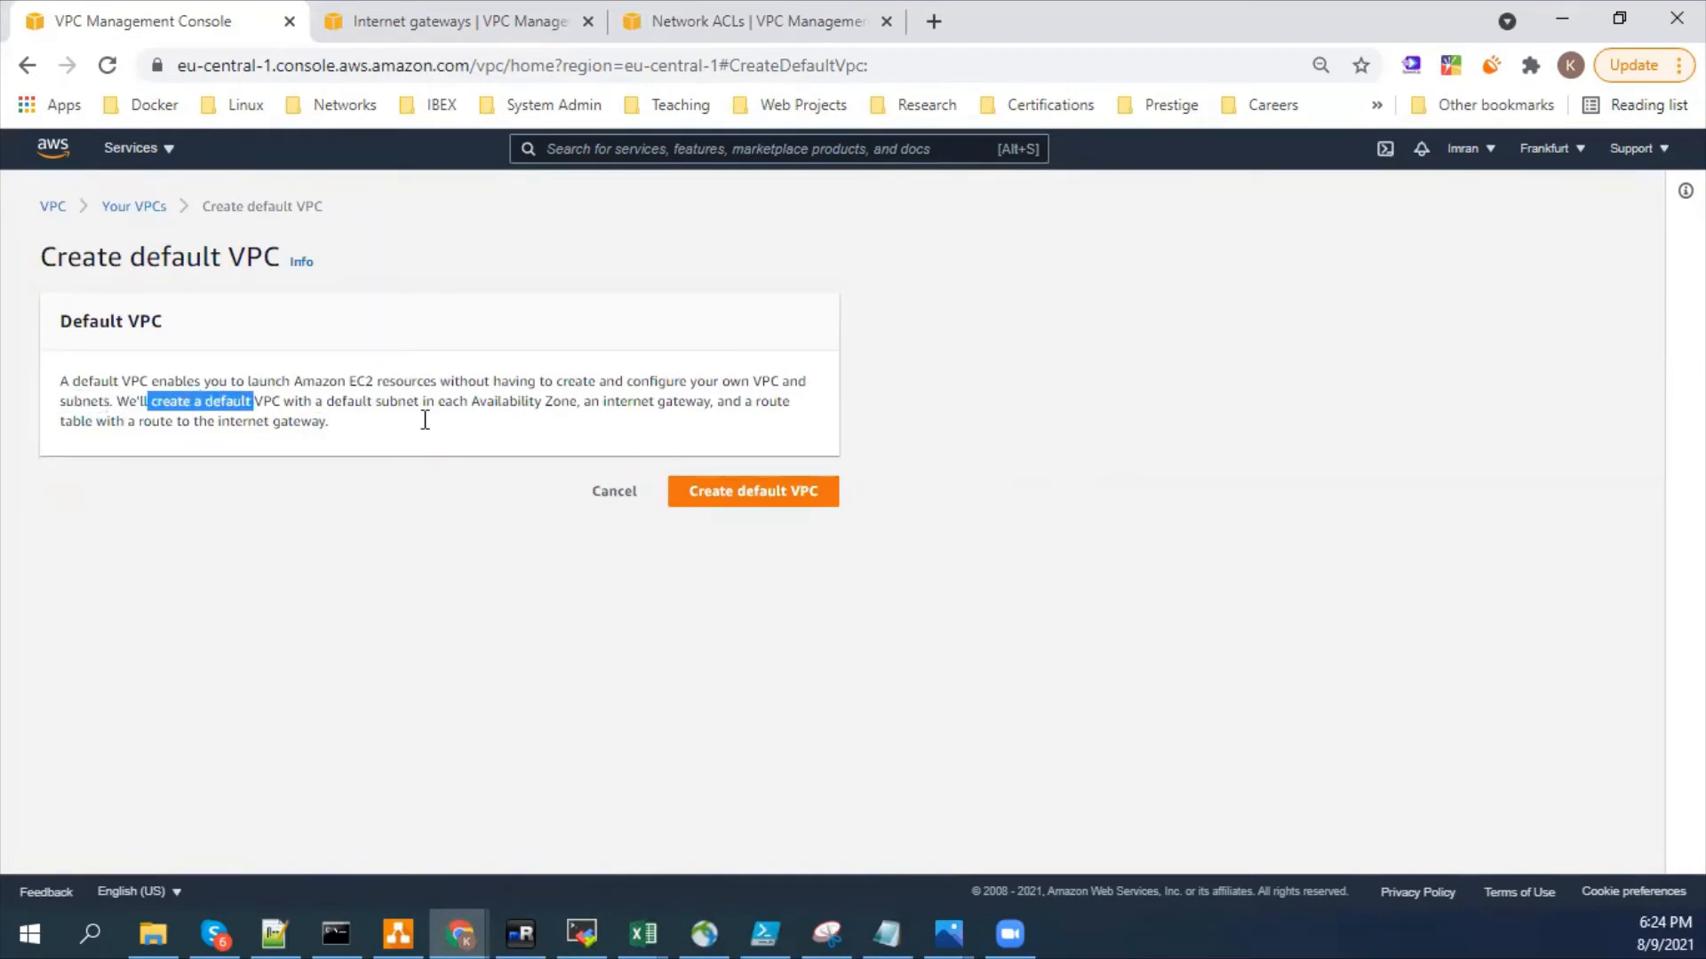
{"action": "key", "text": "ctrl+plus"}
{"action": "key", "text": "ctrl+plus"}
{"action": "left_click", "coordinate": [400, 484]}
{"action": "left_click_drag", "start_coordinate": [382, 469], "coordinate": [724, 464]}
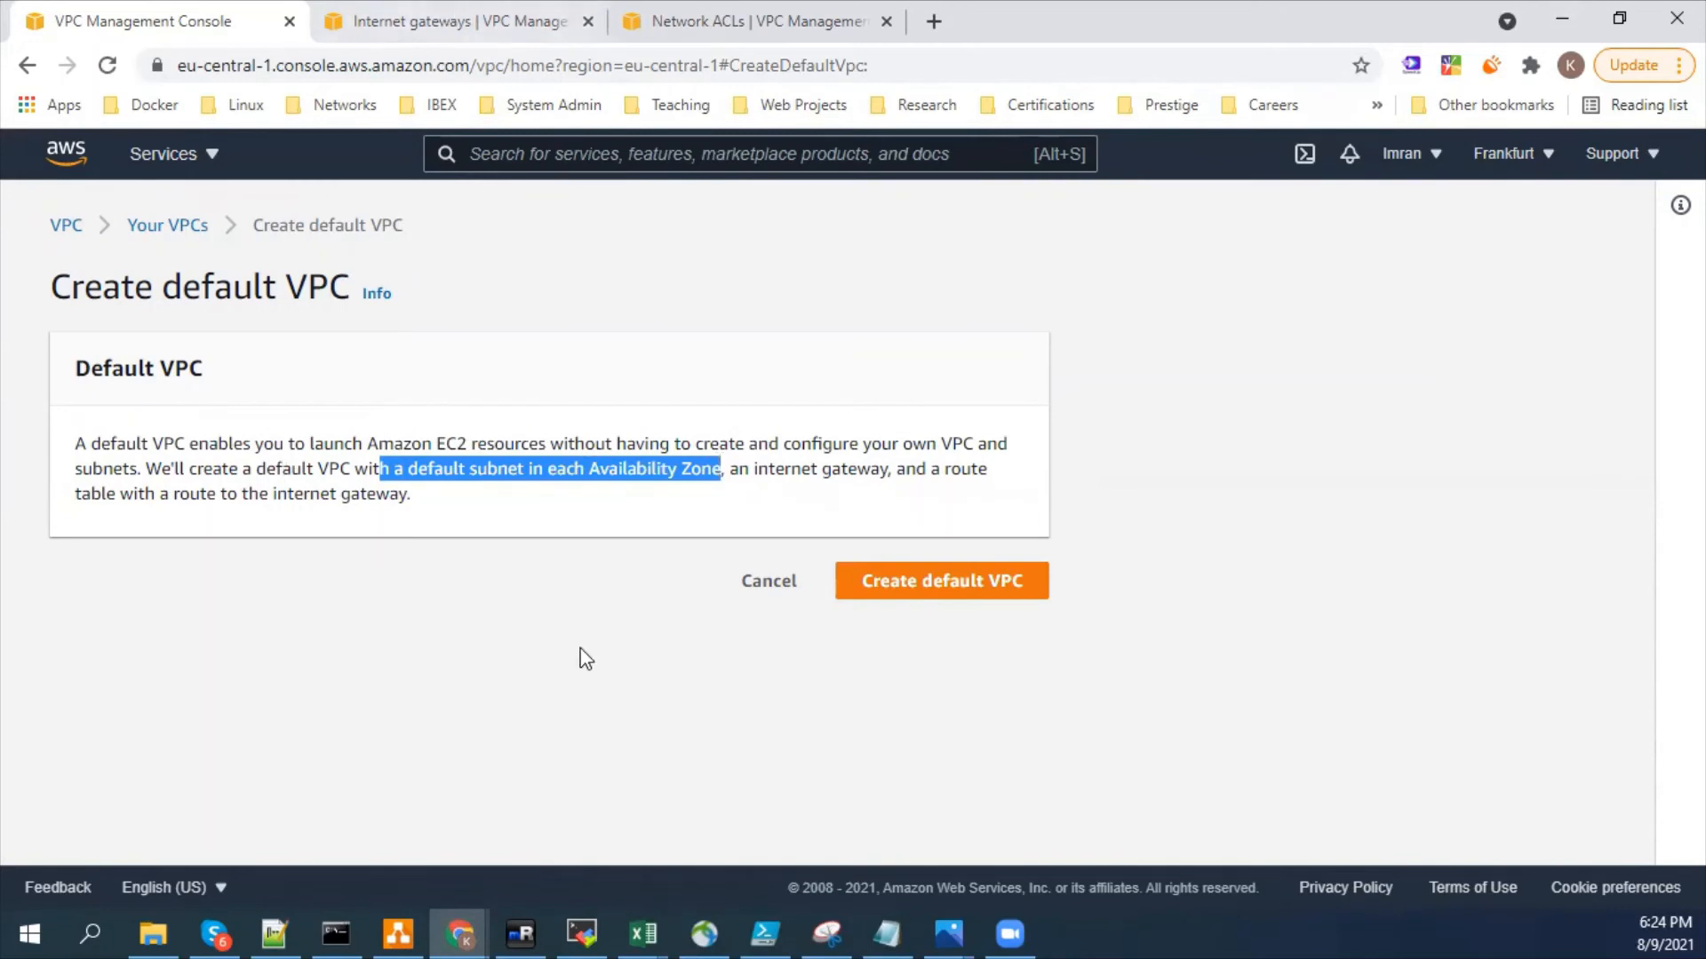
{"action": "double_click", "coordinate": [783, 474]}
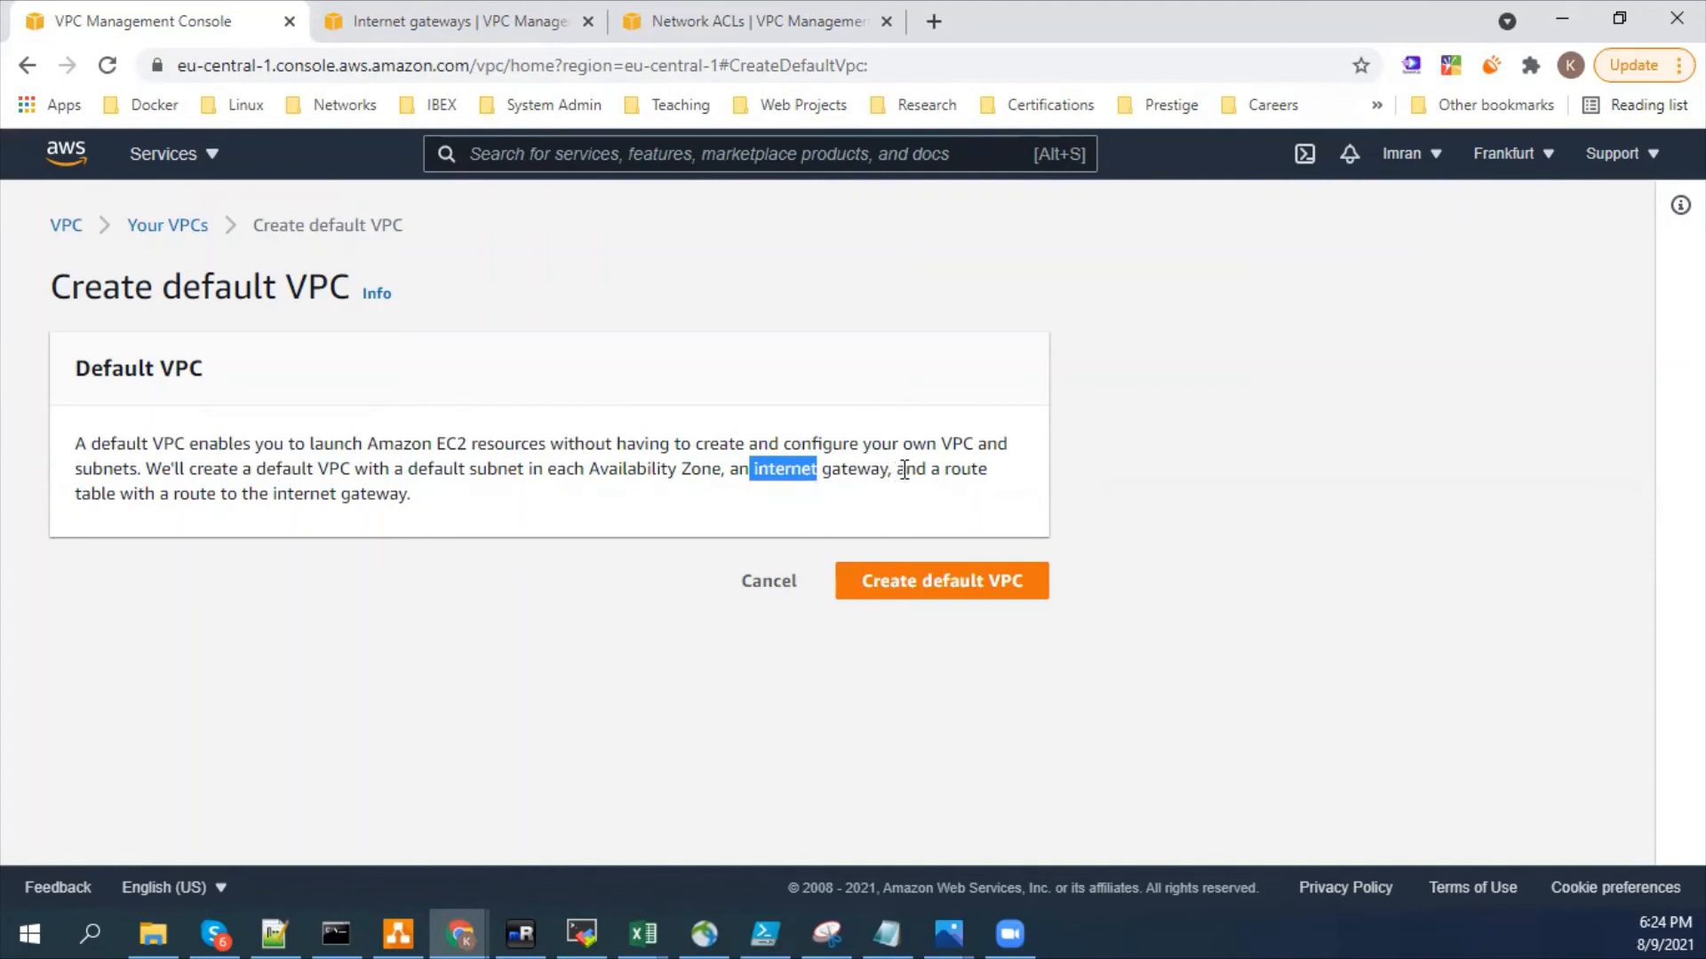
{"action": "left_click_drag", "start_coordinate": [950, 471], "coordinate": [912, 473]}
{"action": "left_click_drag", "start_coordinate": [123, 495], "coordinate": [352, 496]}
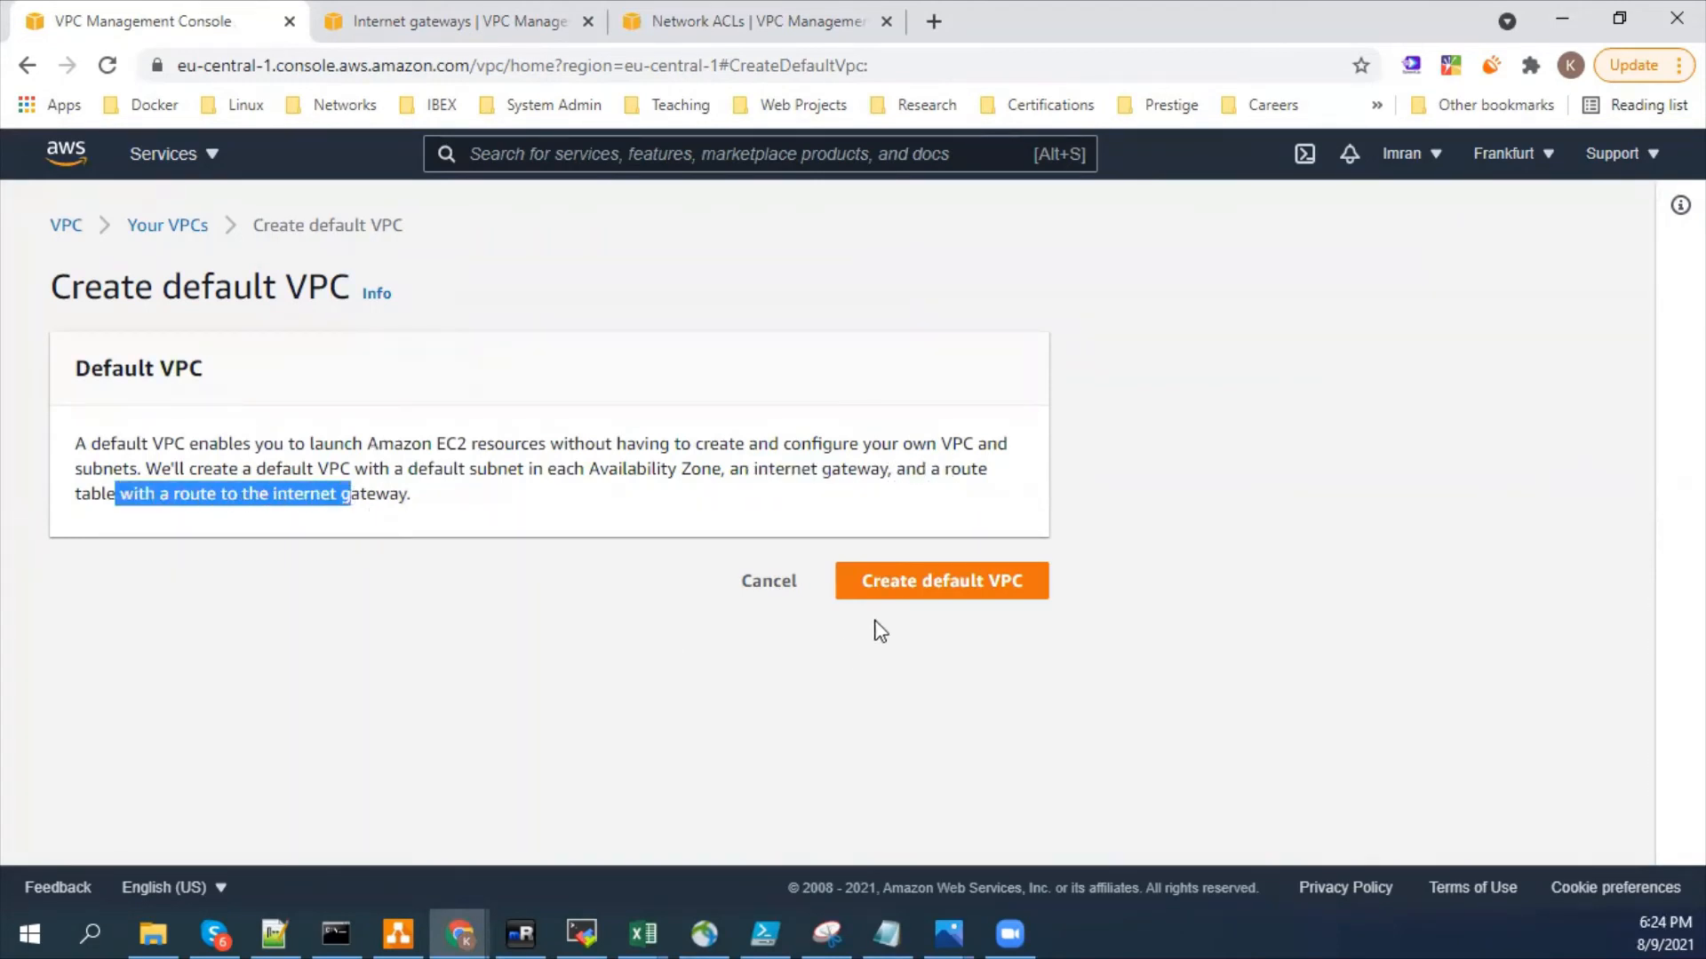
{"action": "left_click", "coordinate": [562, 510]}
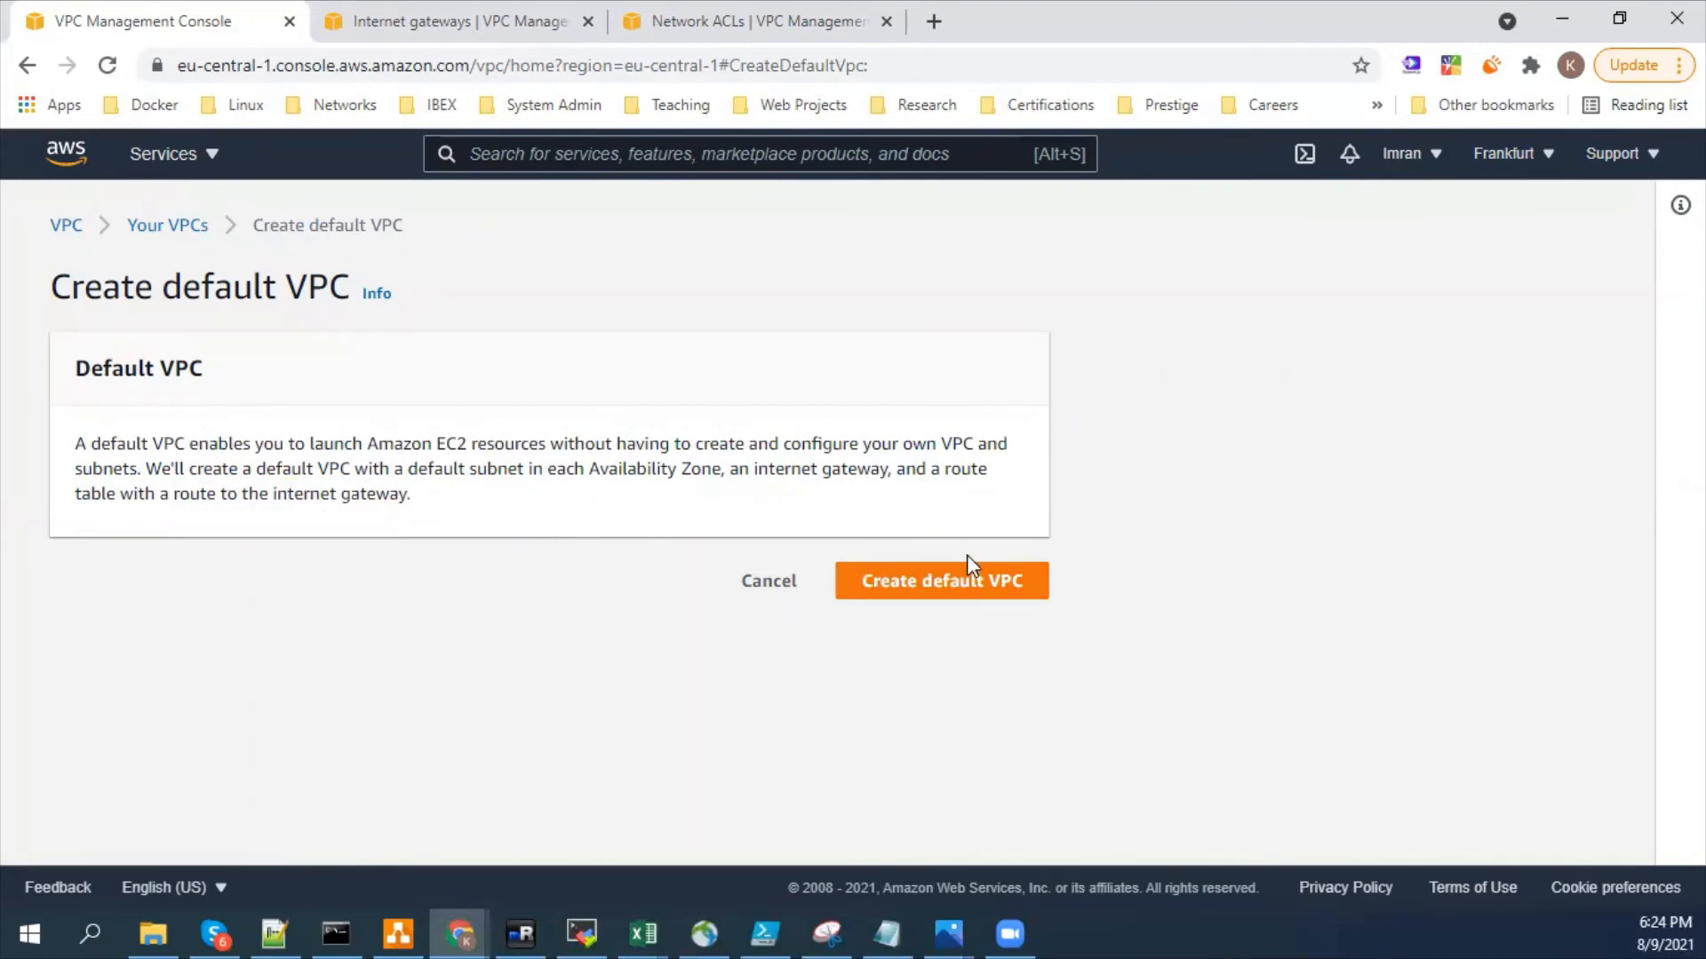
- Create the default VPC and look over its details
{"action": "left_click", "coordinate": [968, 583]}
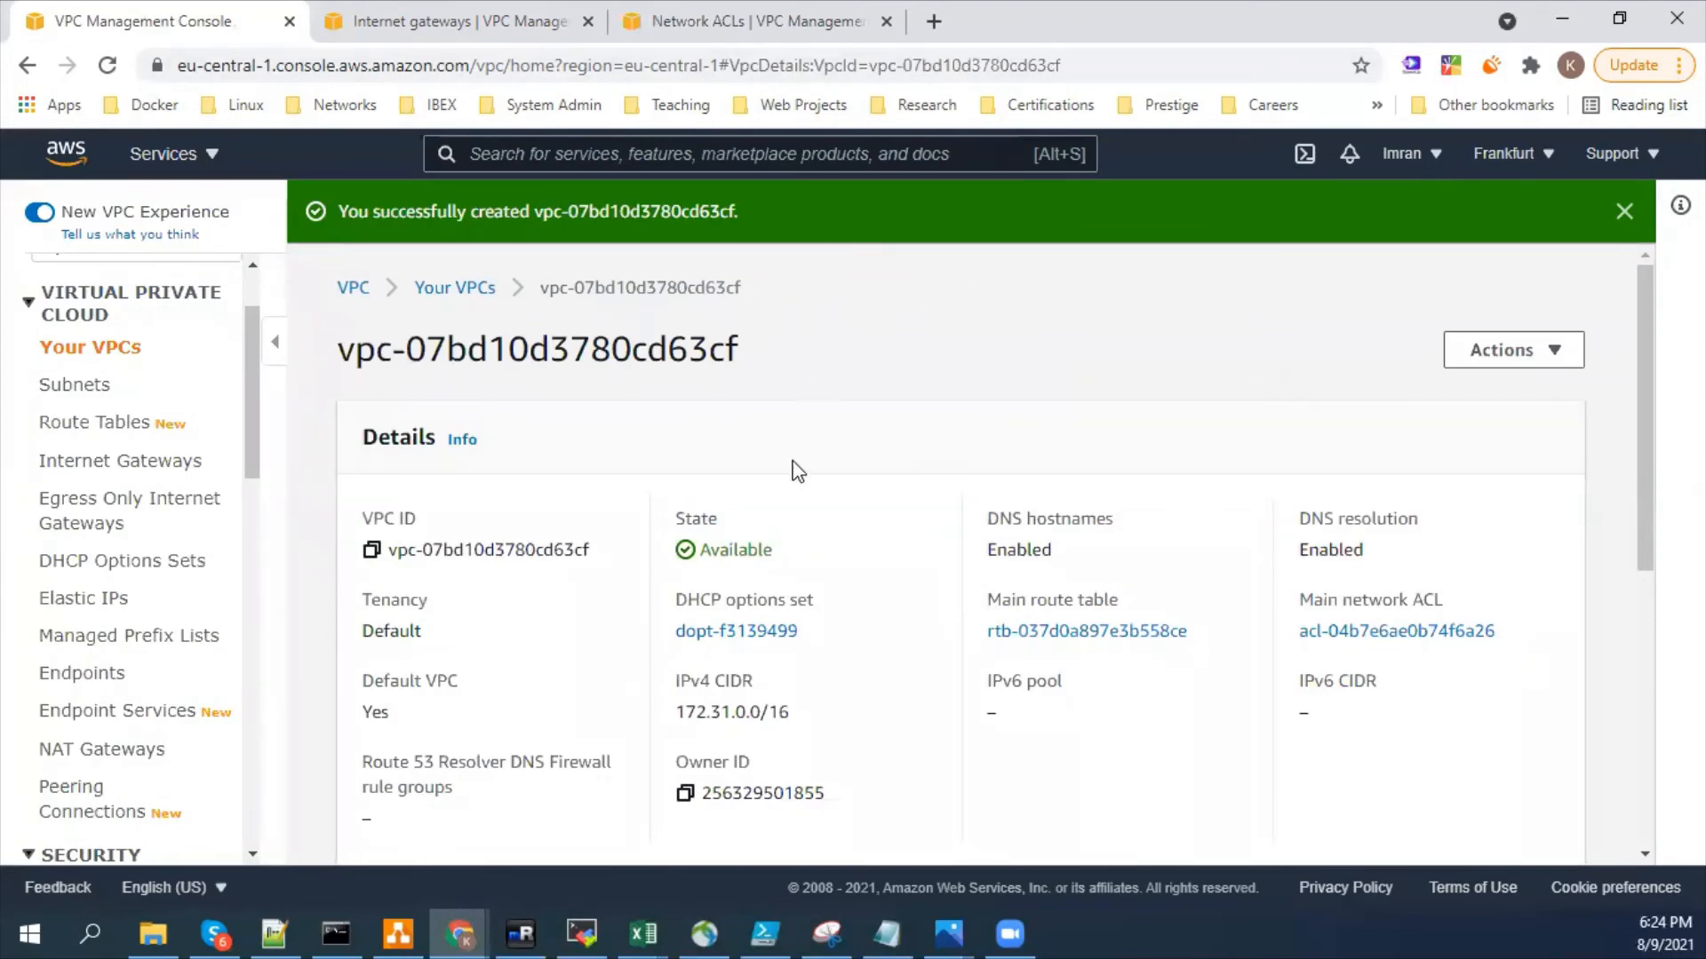
{"action": "scroll", "coordinate": [803, 430], "scroll_direction": "down", "scroll_amount": 5}
{"action": "scroll", "coordinate": [765, 555], "scroll_direction": "up", "scroll_amount": 5}
- Refresh the internet gateways and the network ACLs in their browser tabs to check the resources belonging to the new default VPC
{"action": "left_click", "coordinate": [438, 19]}
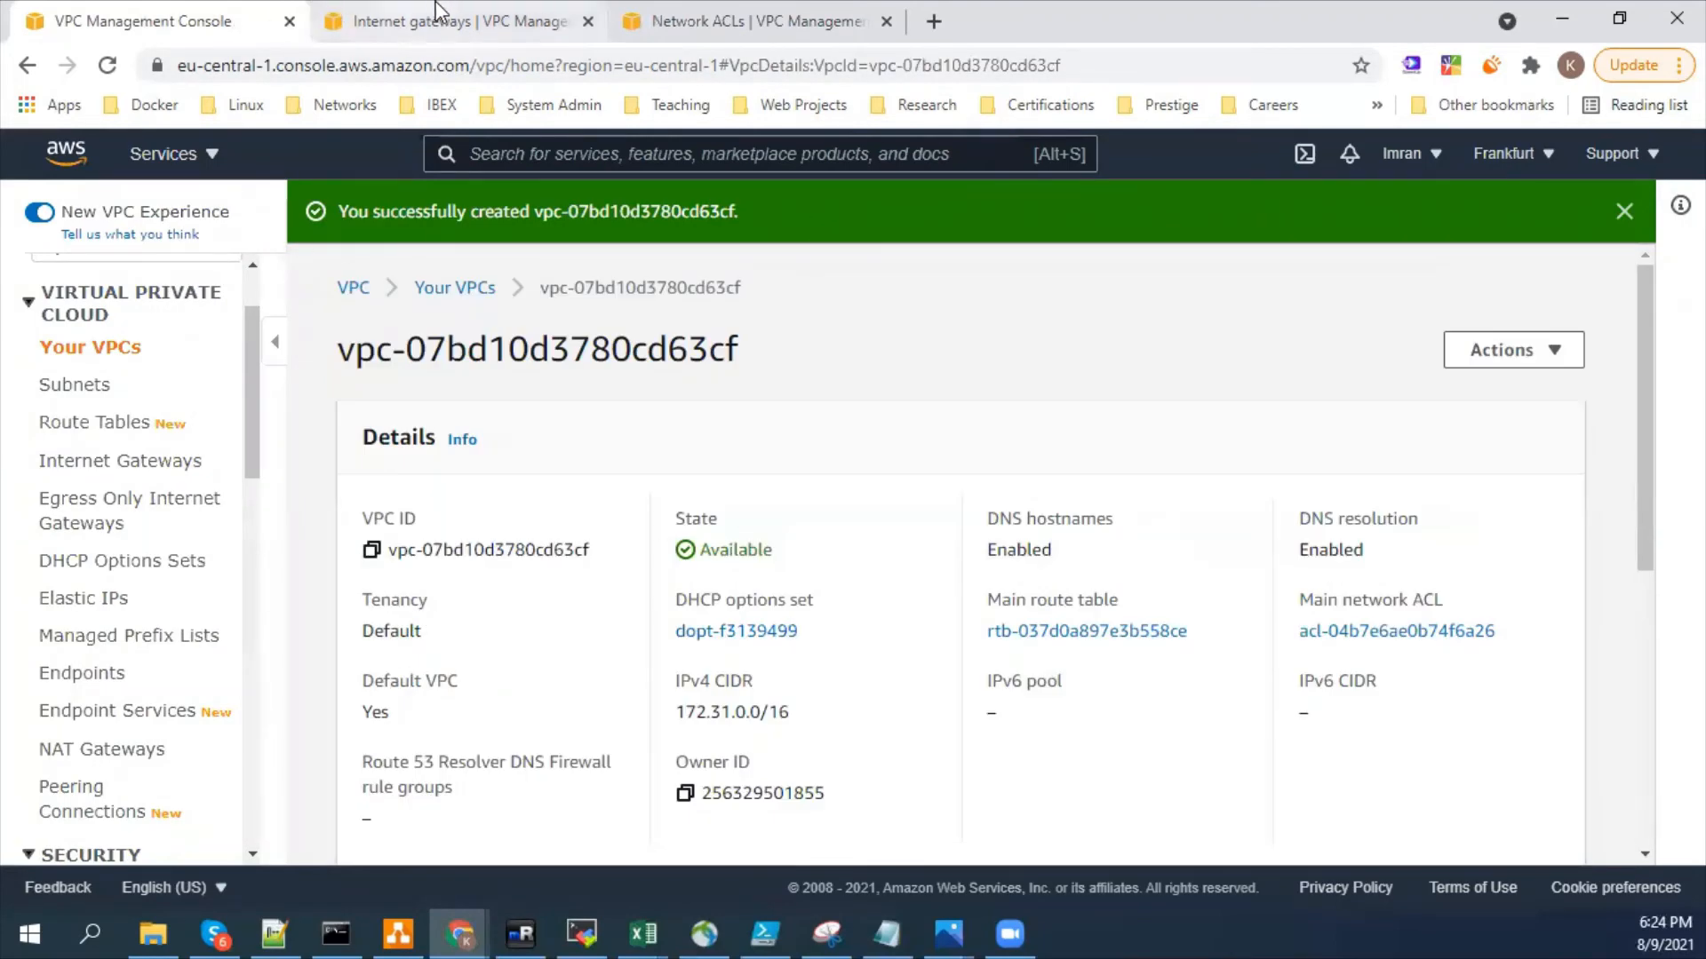
{"action": "left_click", "coordinate": [1184, 219]}
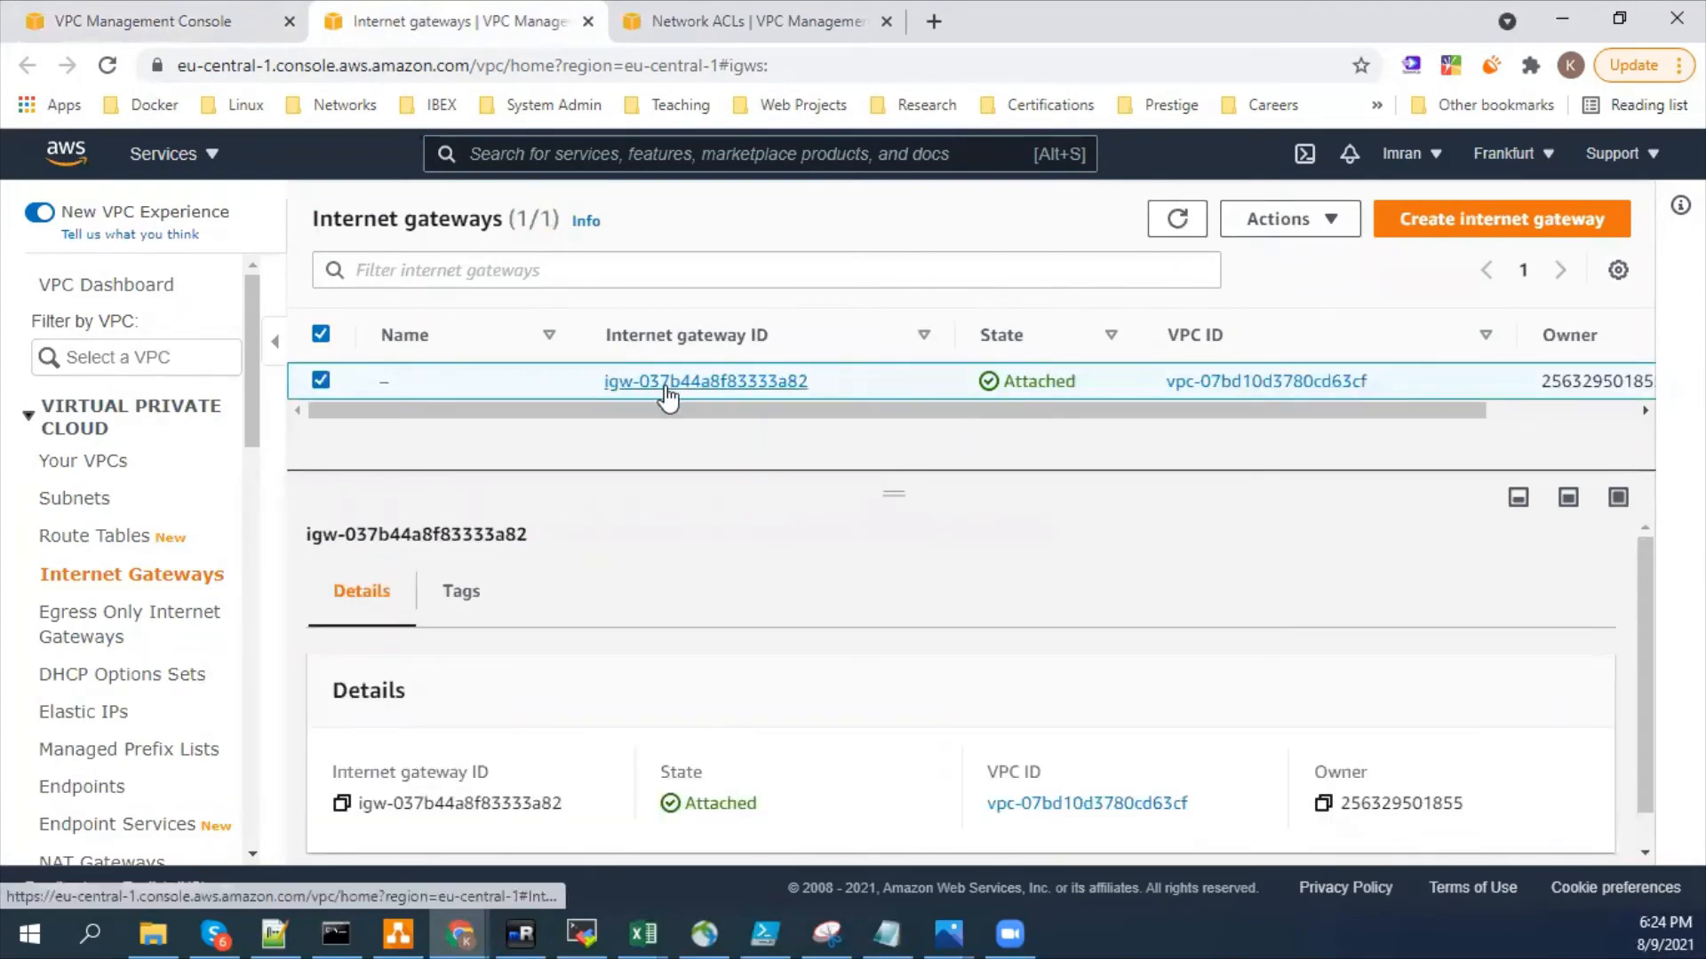
{"action": "key", "text": "ctrl+Tab"}
{"action": "left_click", "coordinate": [1225, 222]}
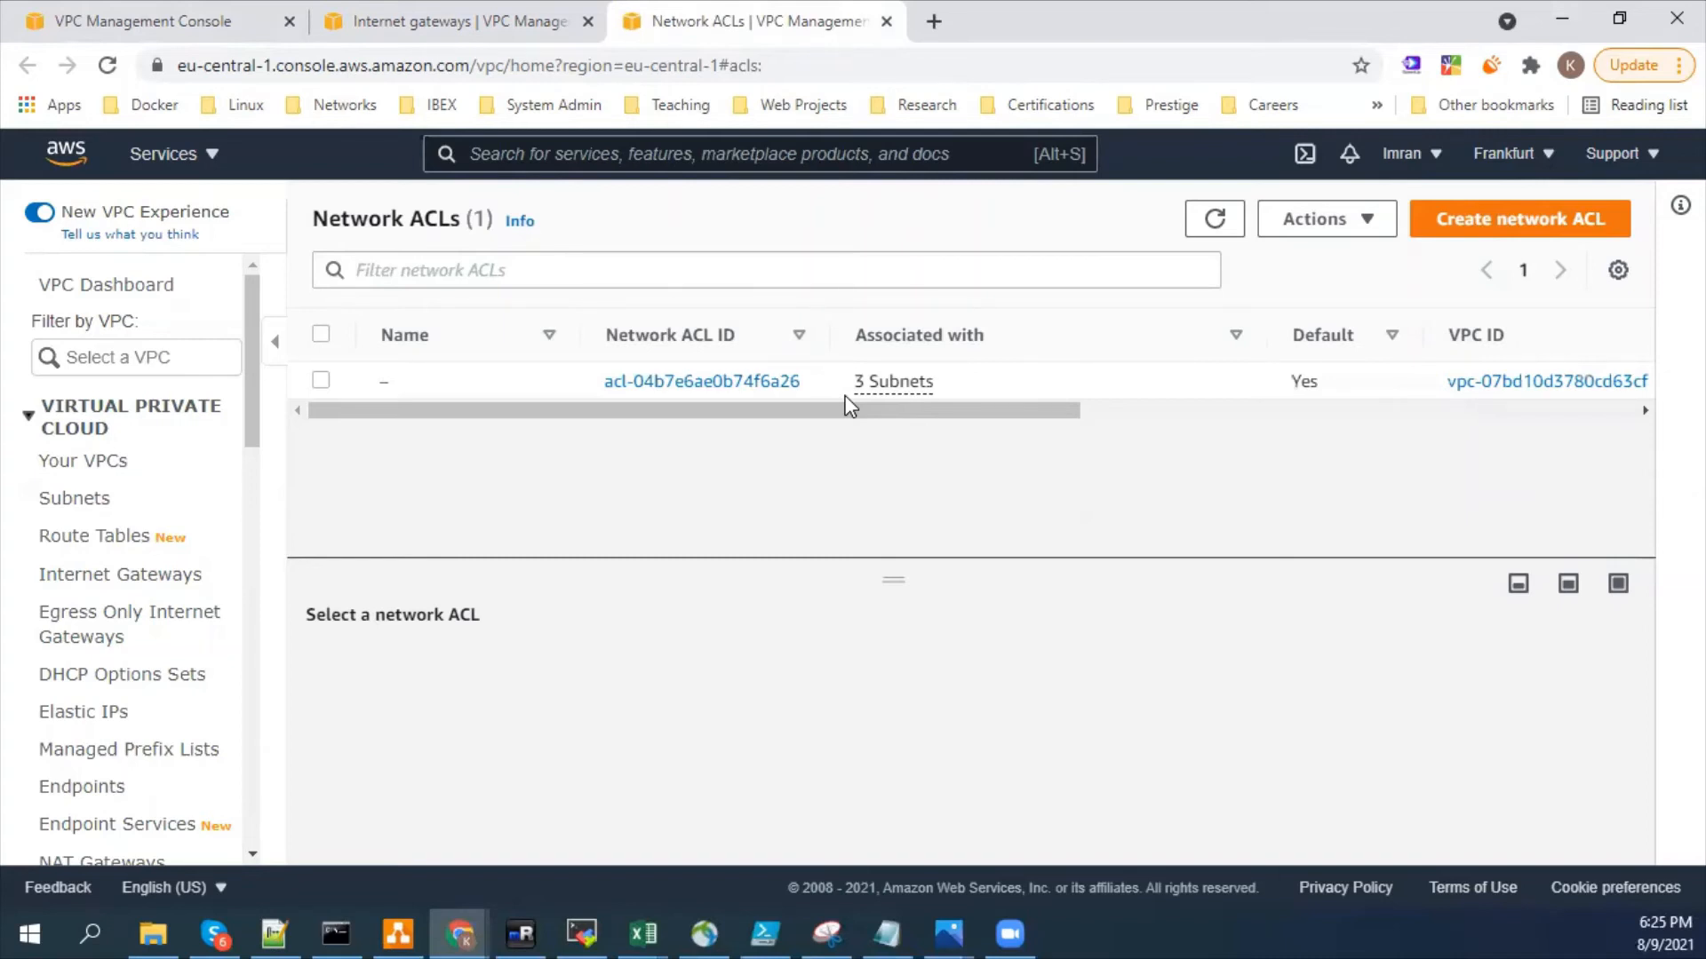
- Compare the internet gateway with the network ACL and view the subnets associated with that ACL
{"action": "left_click", "coordinate": [373, 20]}
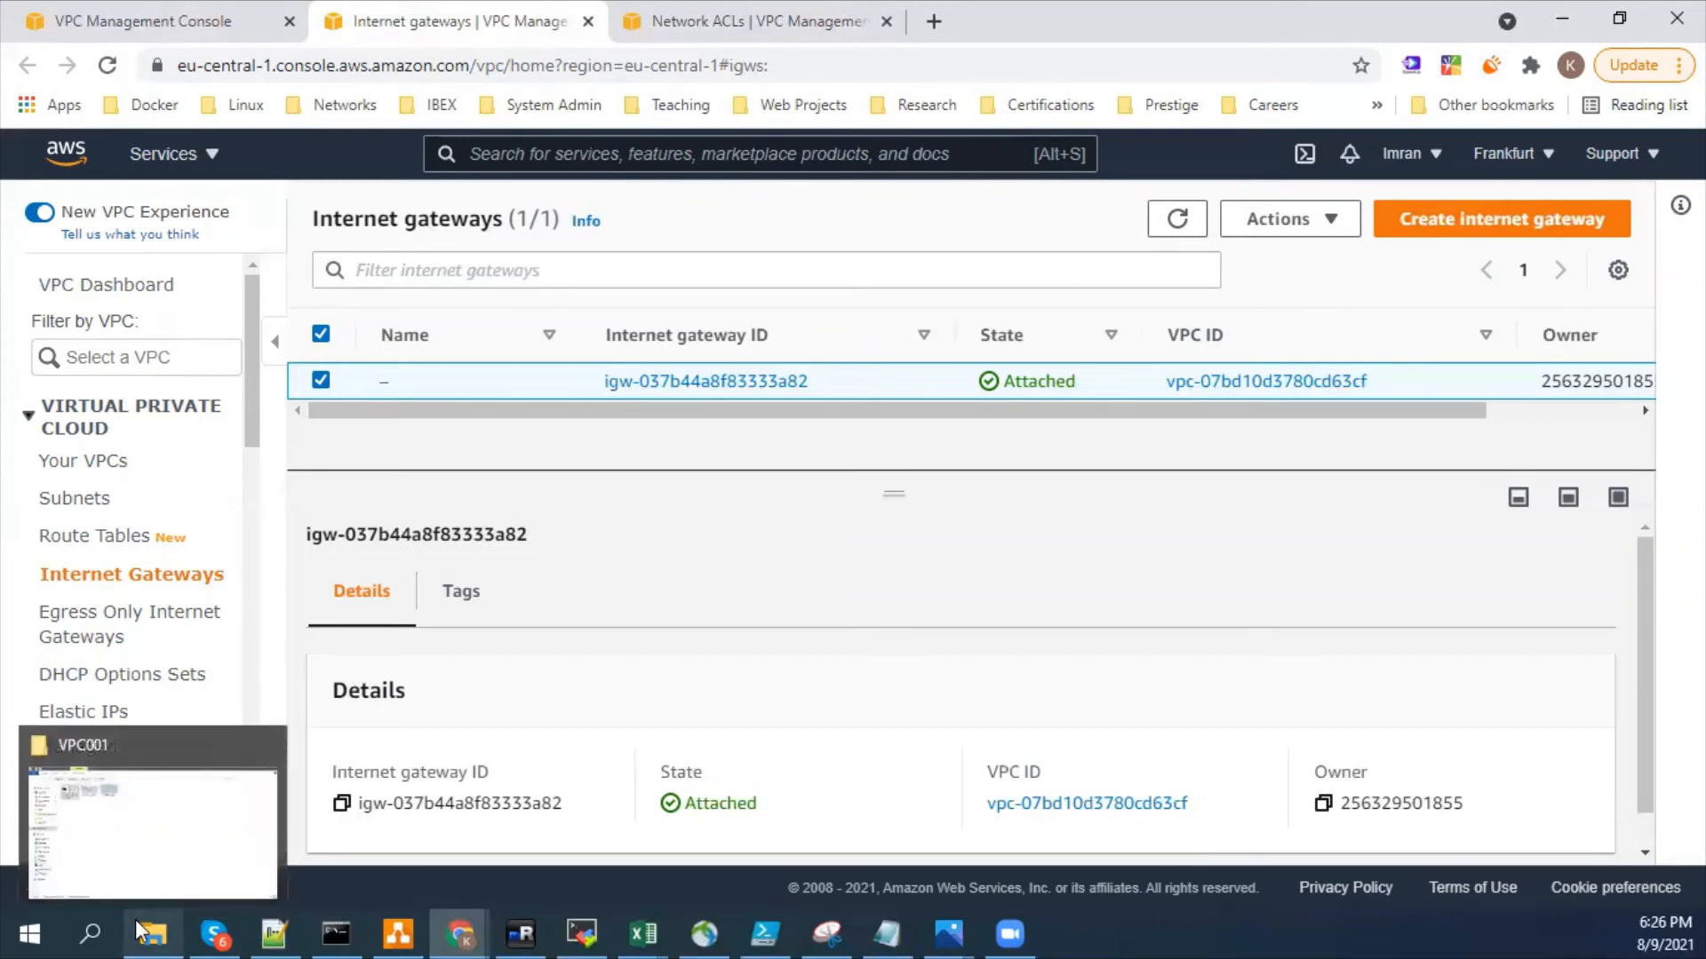
{"action": "left_click", "coordinate": [804, 19]}
{"action": "left_click_drag", "start_coordinate": [906, 392], "coordinate": [835, 392]}
{"action": "left_click", "coordinate": [902, 396]}
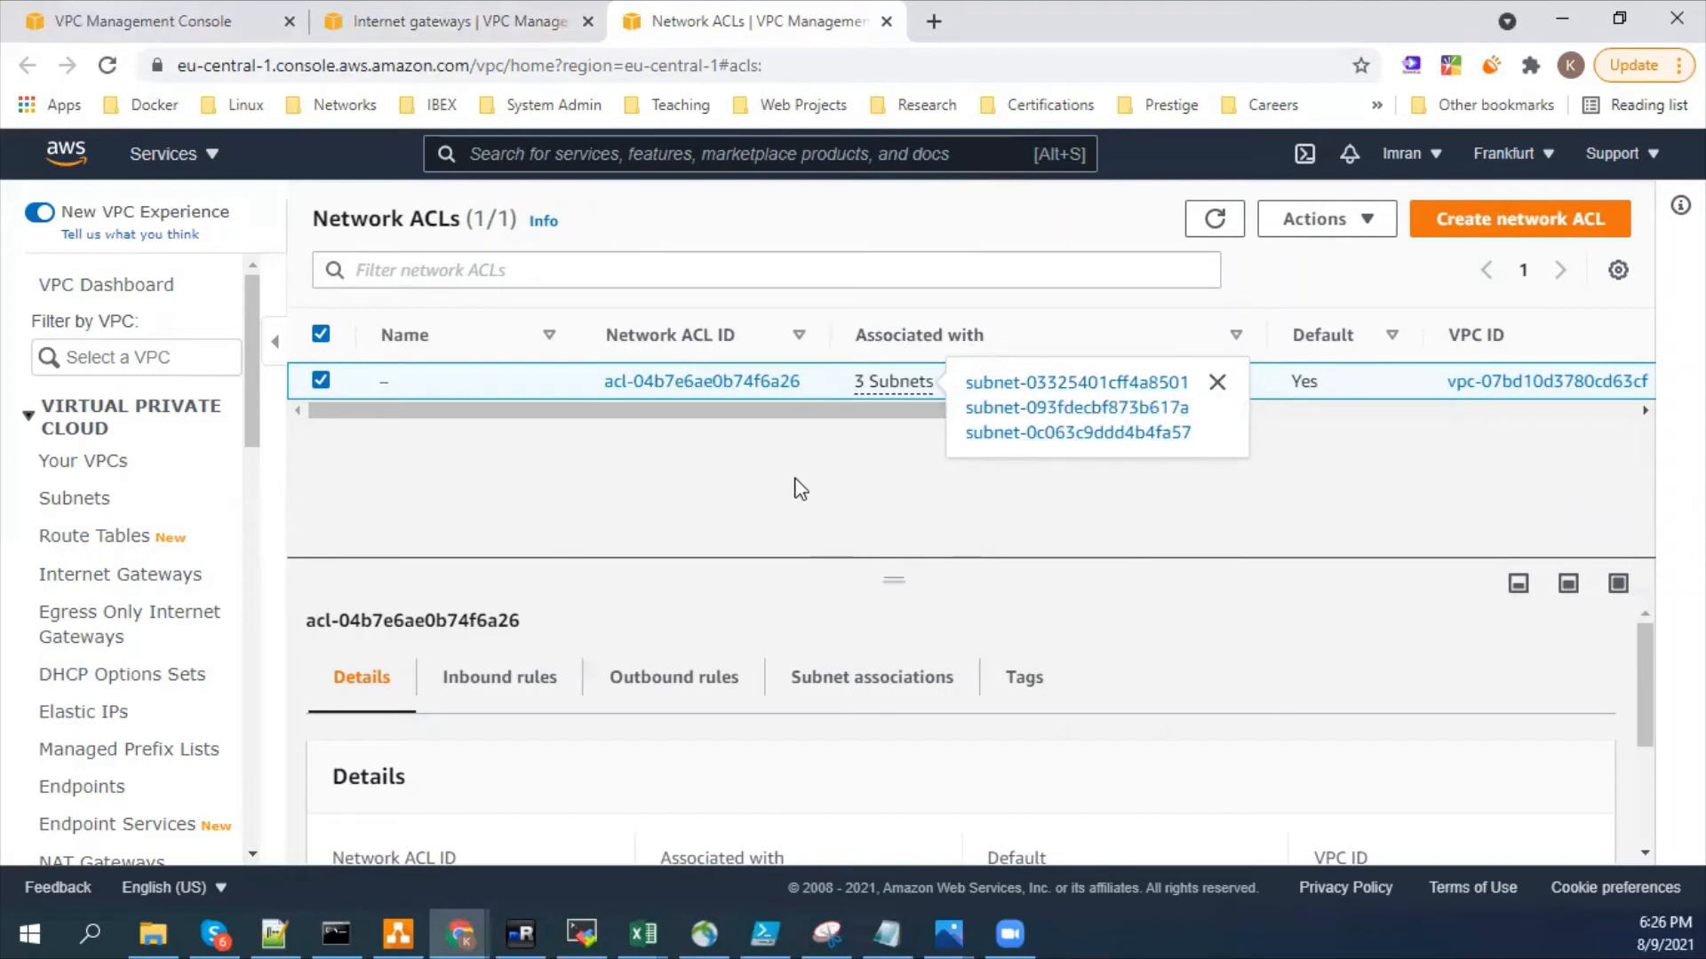
{"action": "left_click", "coordinate": [798, 487]}
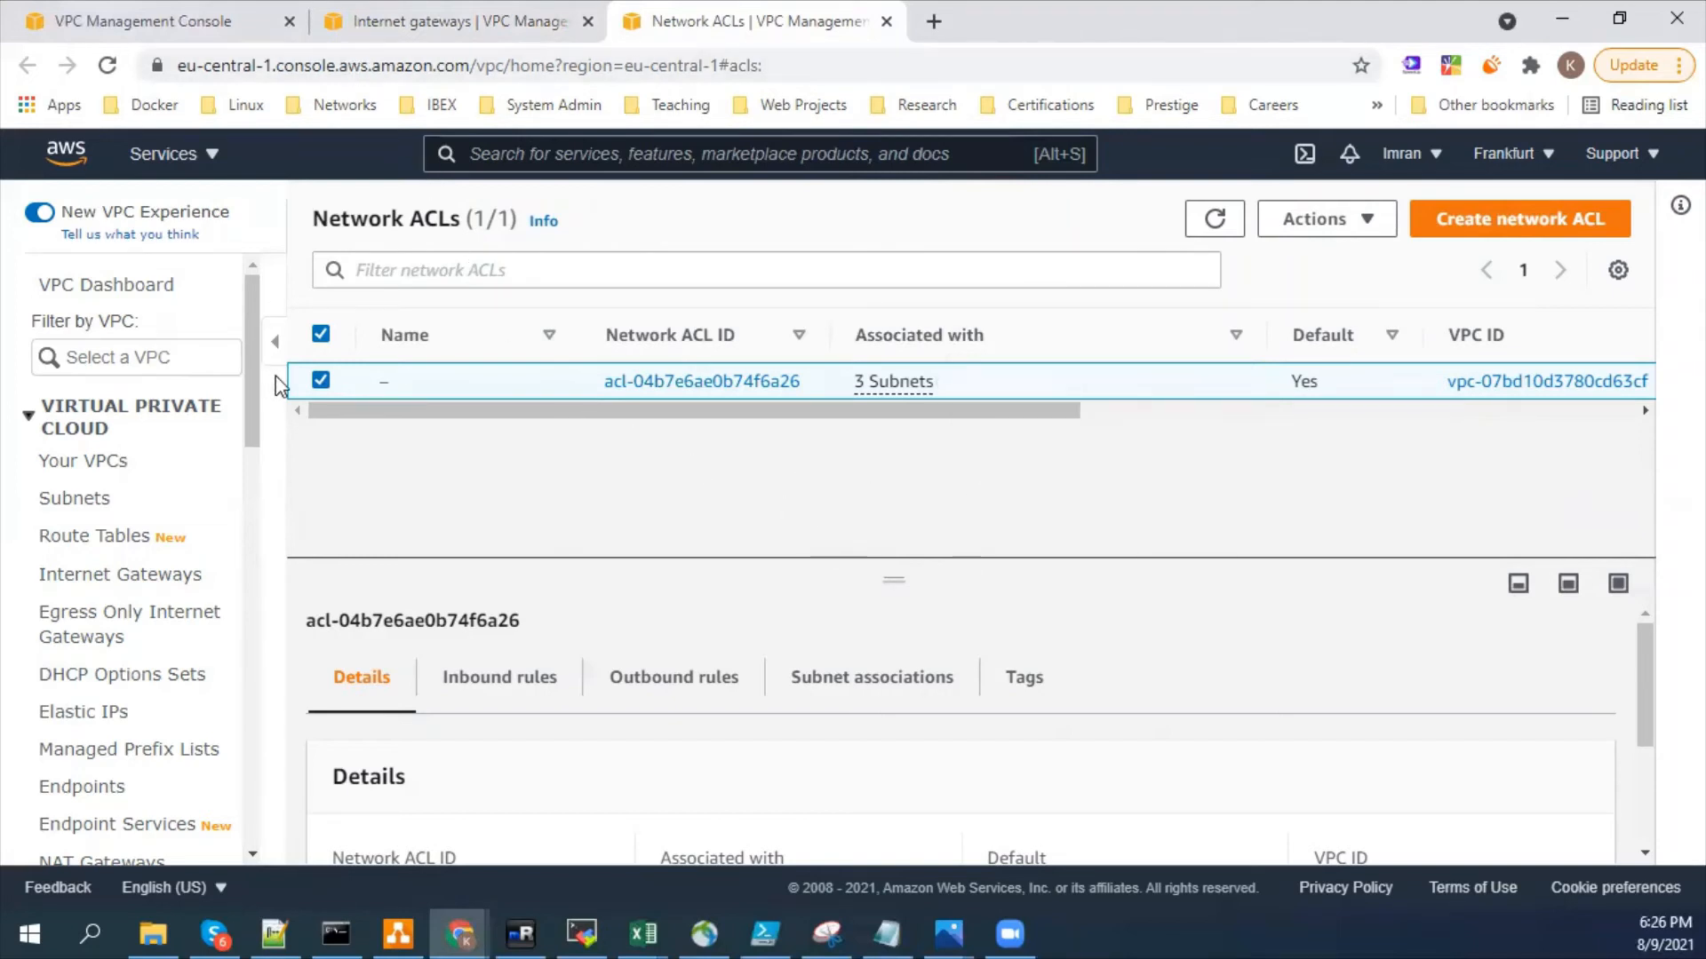
- Go from the network ACL's associated subnets to the list of subnets in the default VPC
{"action": "left_click_drag", "start_coordinate": [255, 364], "coordinate": [251, 513]}
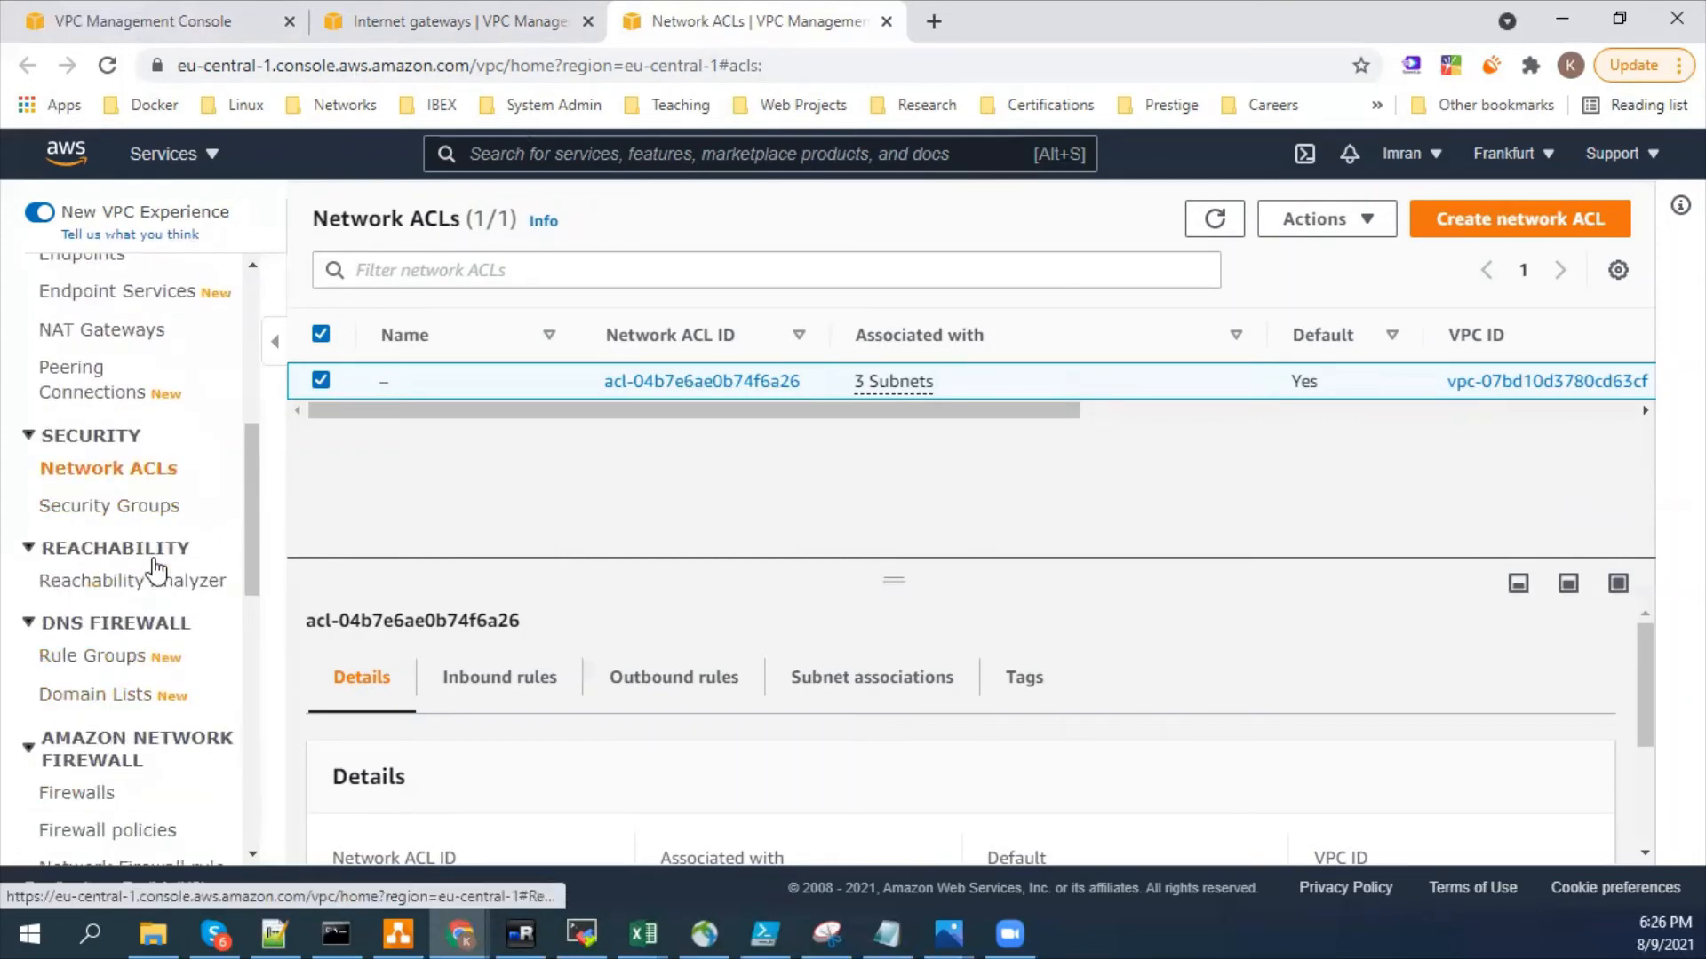
{"action": "left_click_drag", "start_coordinate": [247, 501], "coordinate": [245, 405]}
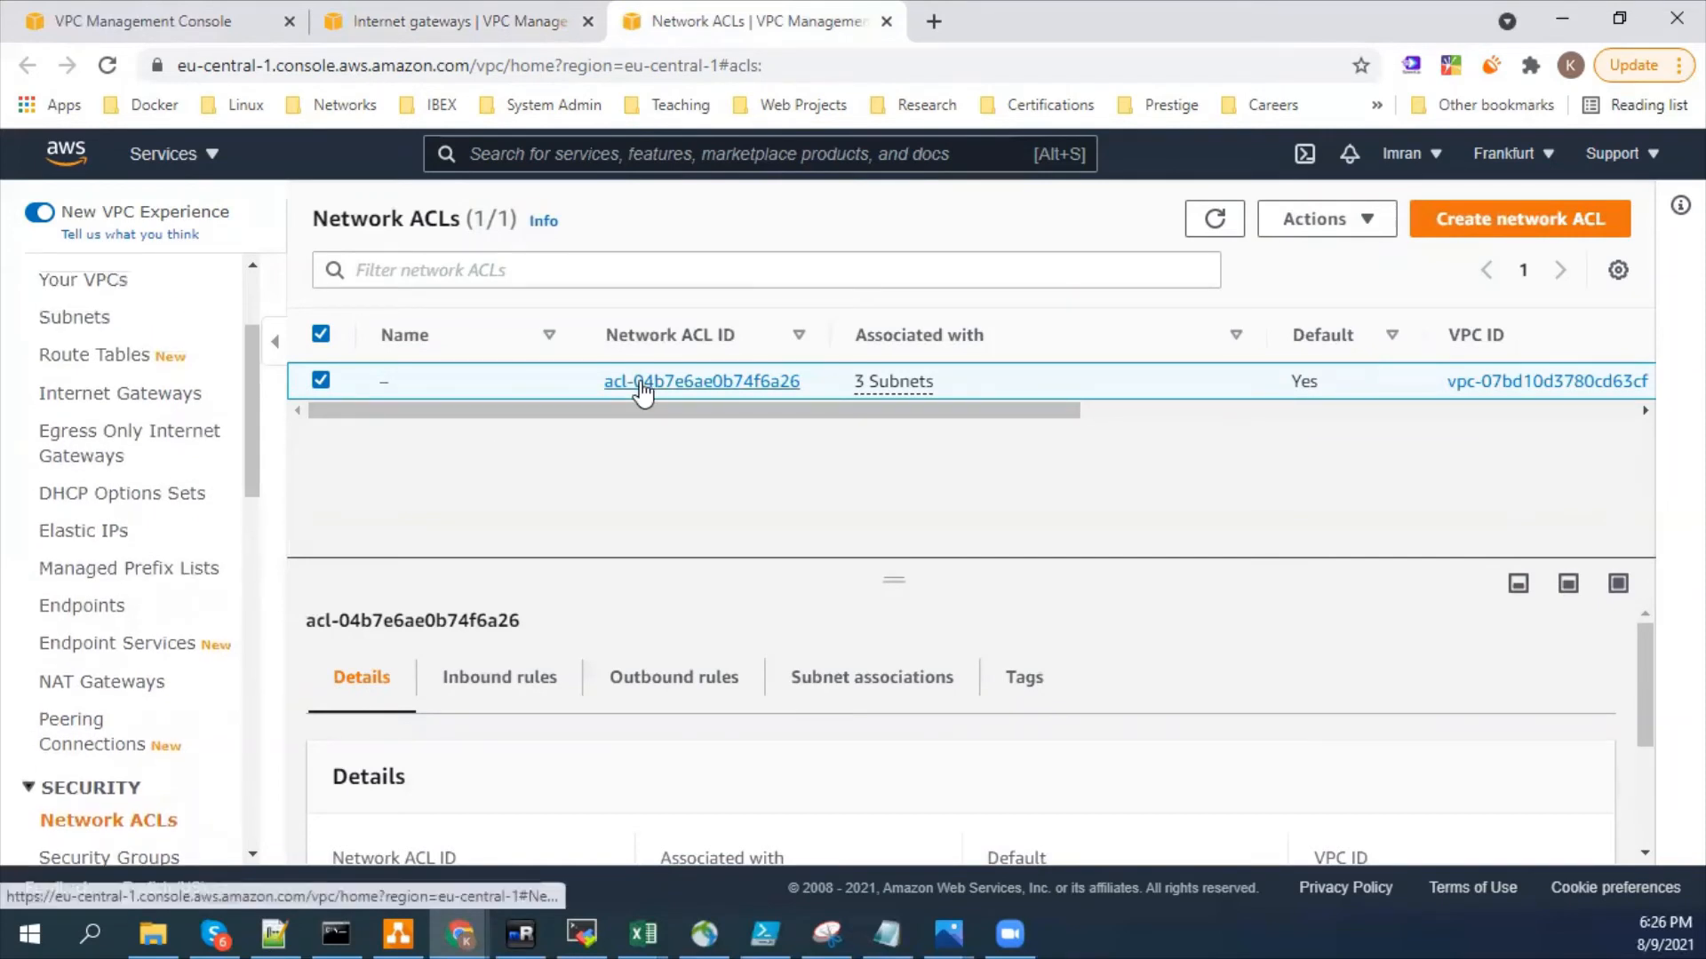
{"action": "left_click", "coordinate": [880, 384]}
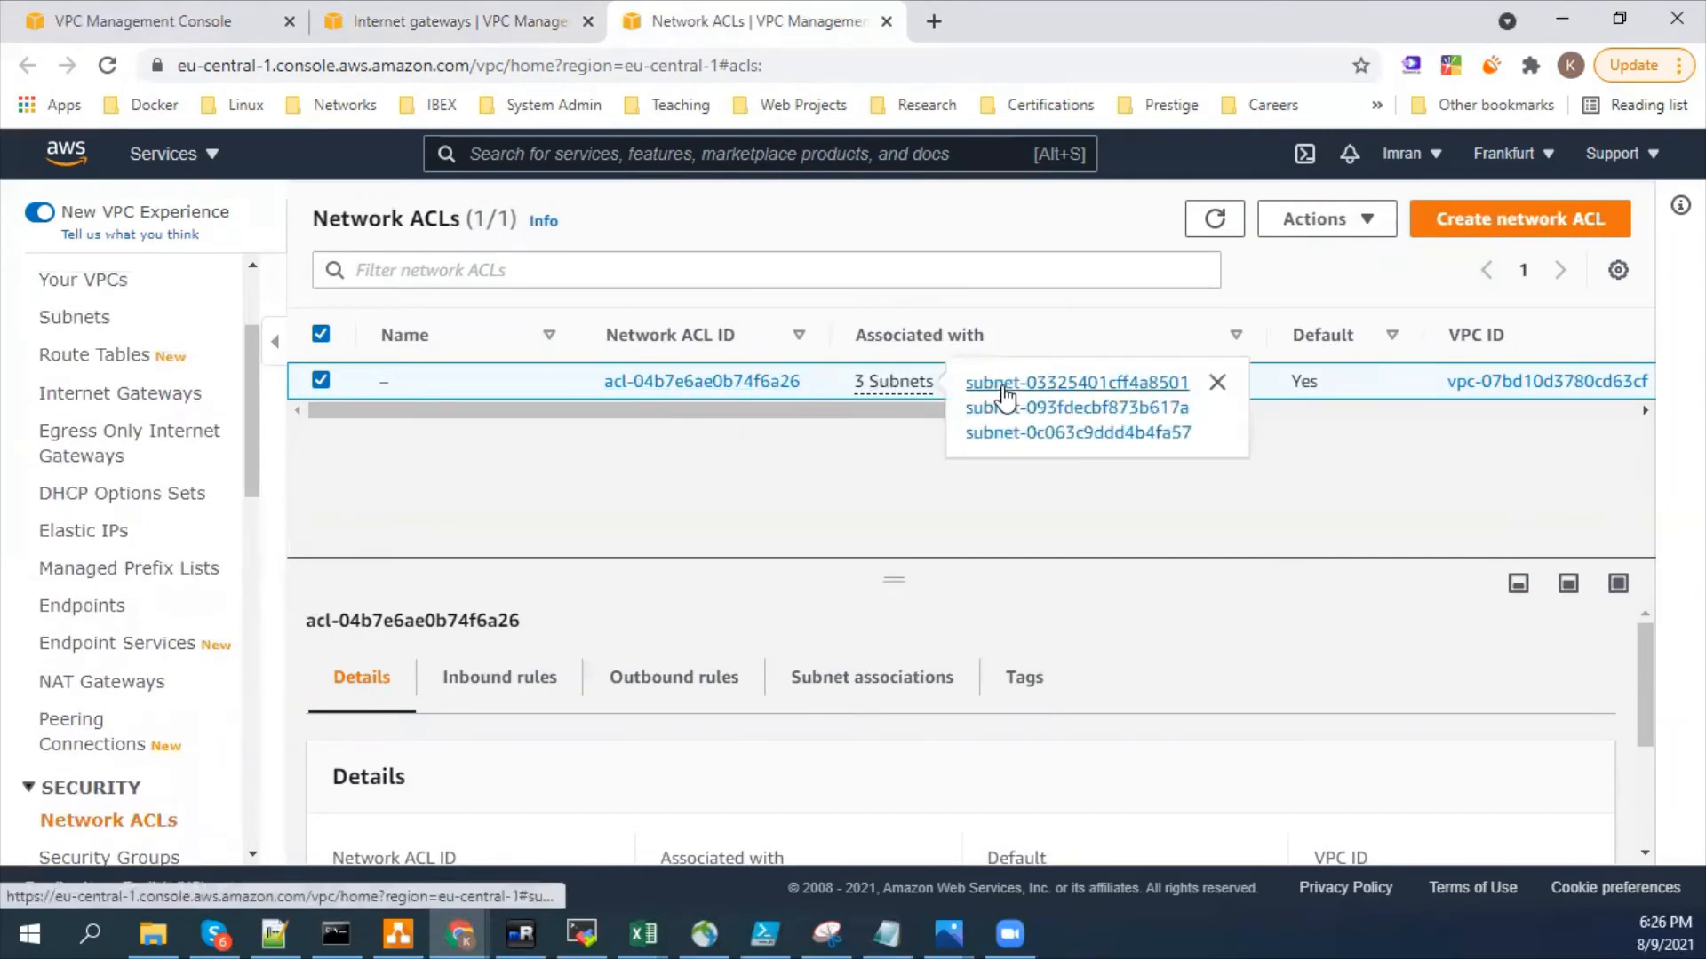
{"action": "left_click", "coordinate": [998, 384]}
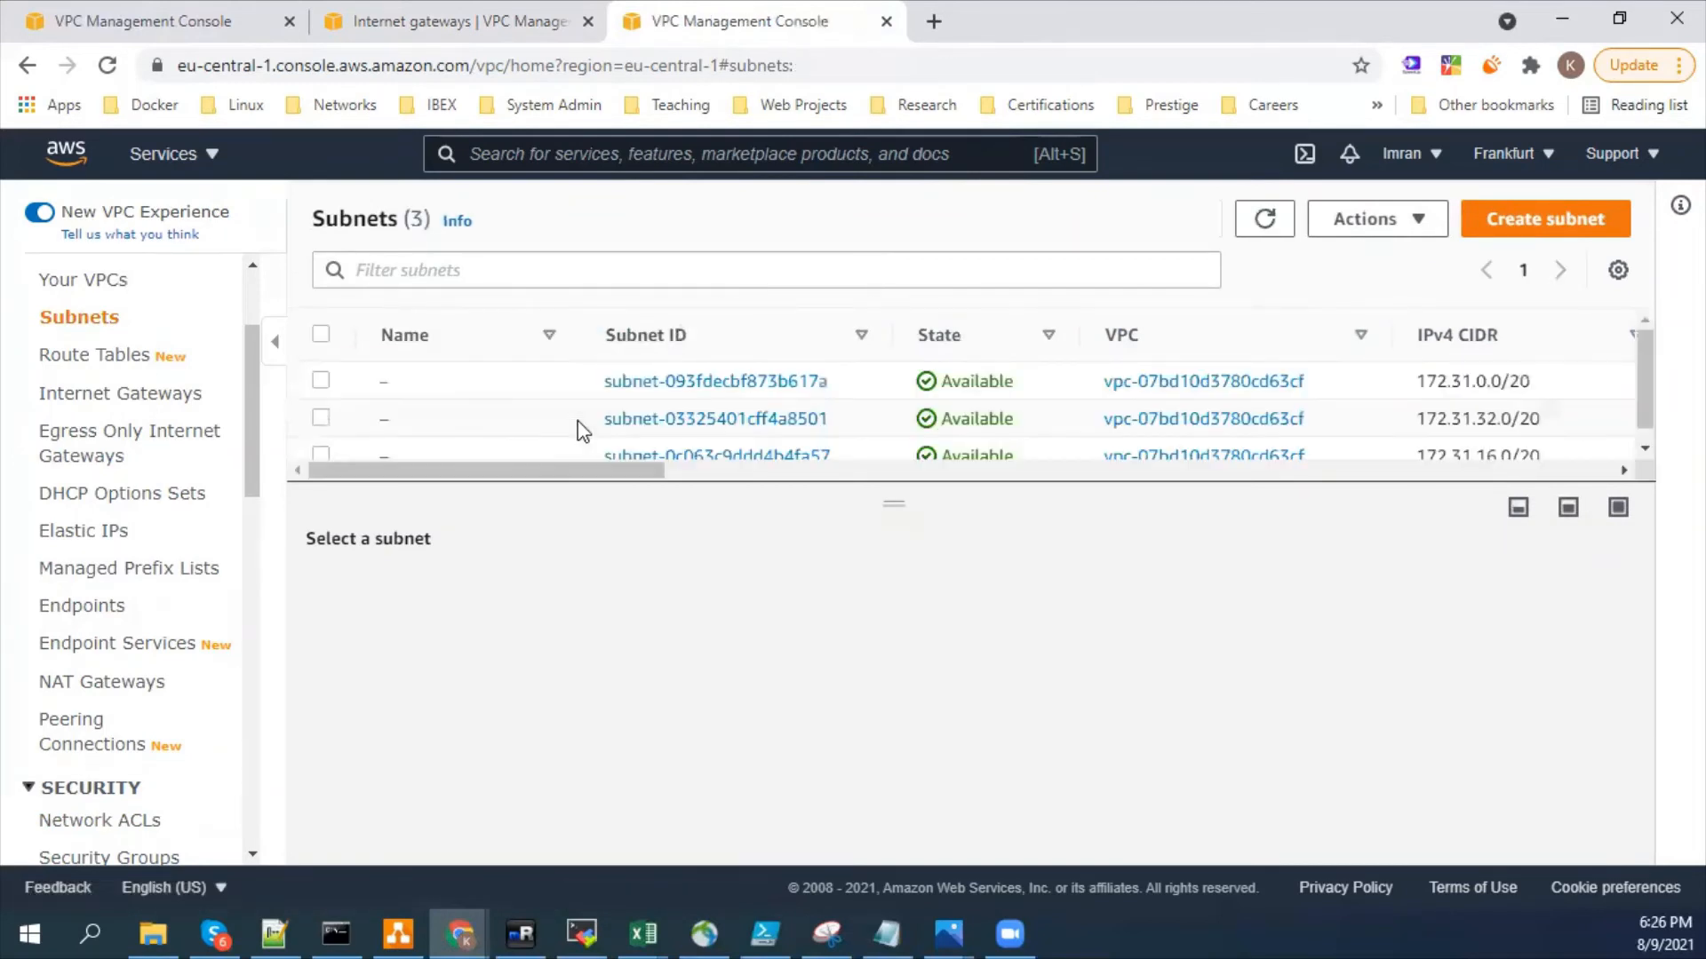
- Enlarge the subnet list to show every row and examine the IPv4 CIDR block of each subnet
{"action": "left_click_drag", "start_coordinate": [861, 491], "coordinate": [867, 565]}
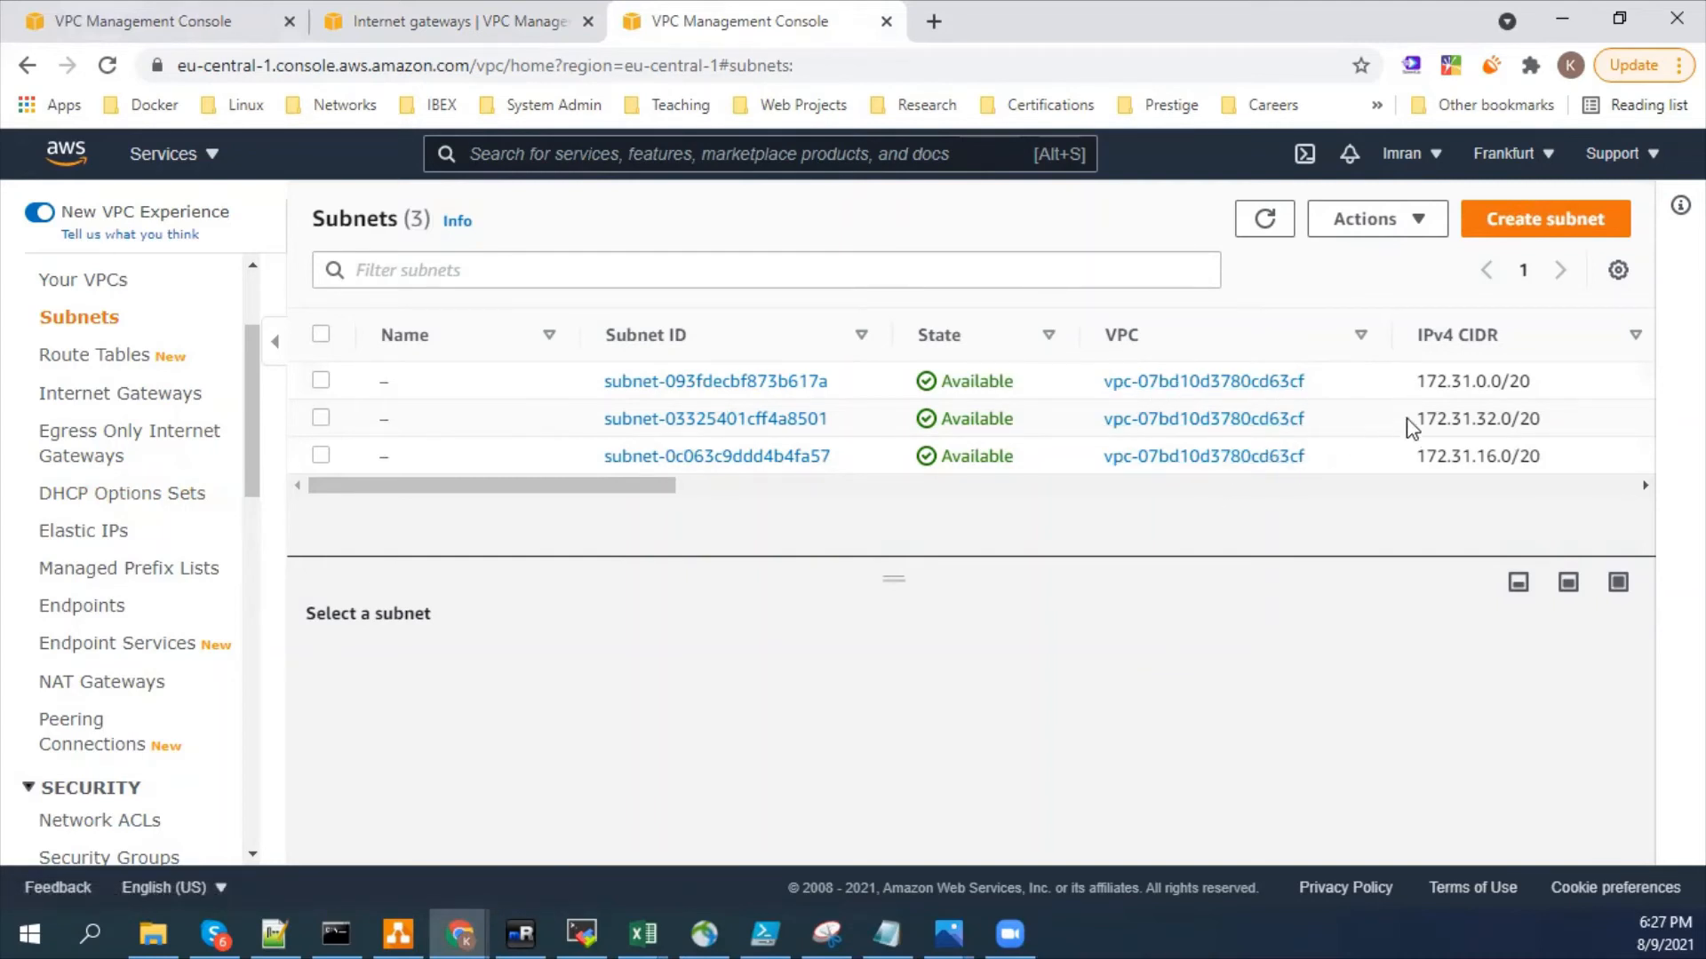
{"action": "left_click_drag", "start_coordinate": [1416, 381], "coordinate": [1508, 383]}
{"action": "left_click", "coordinate": [1496, 388]}
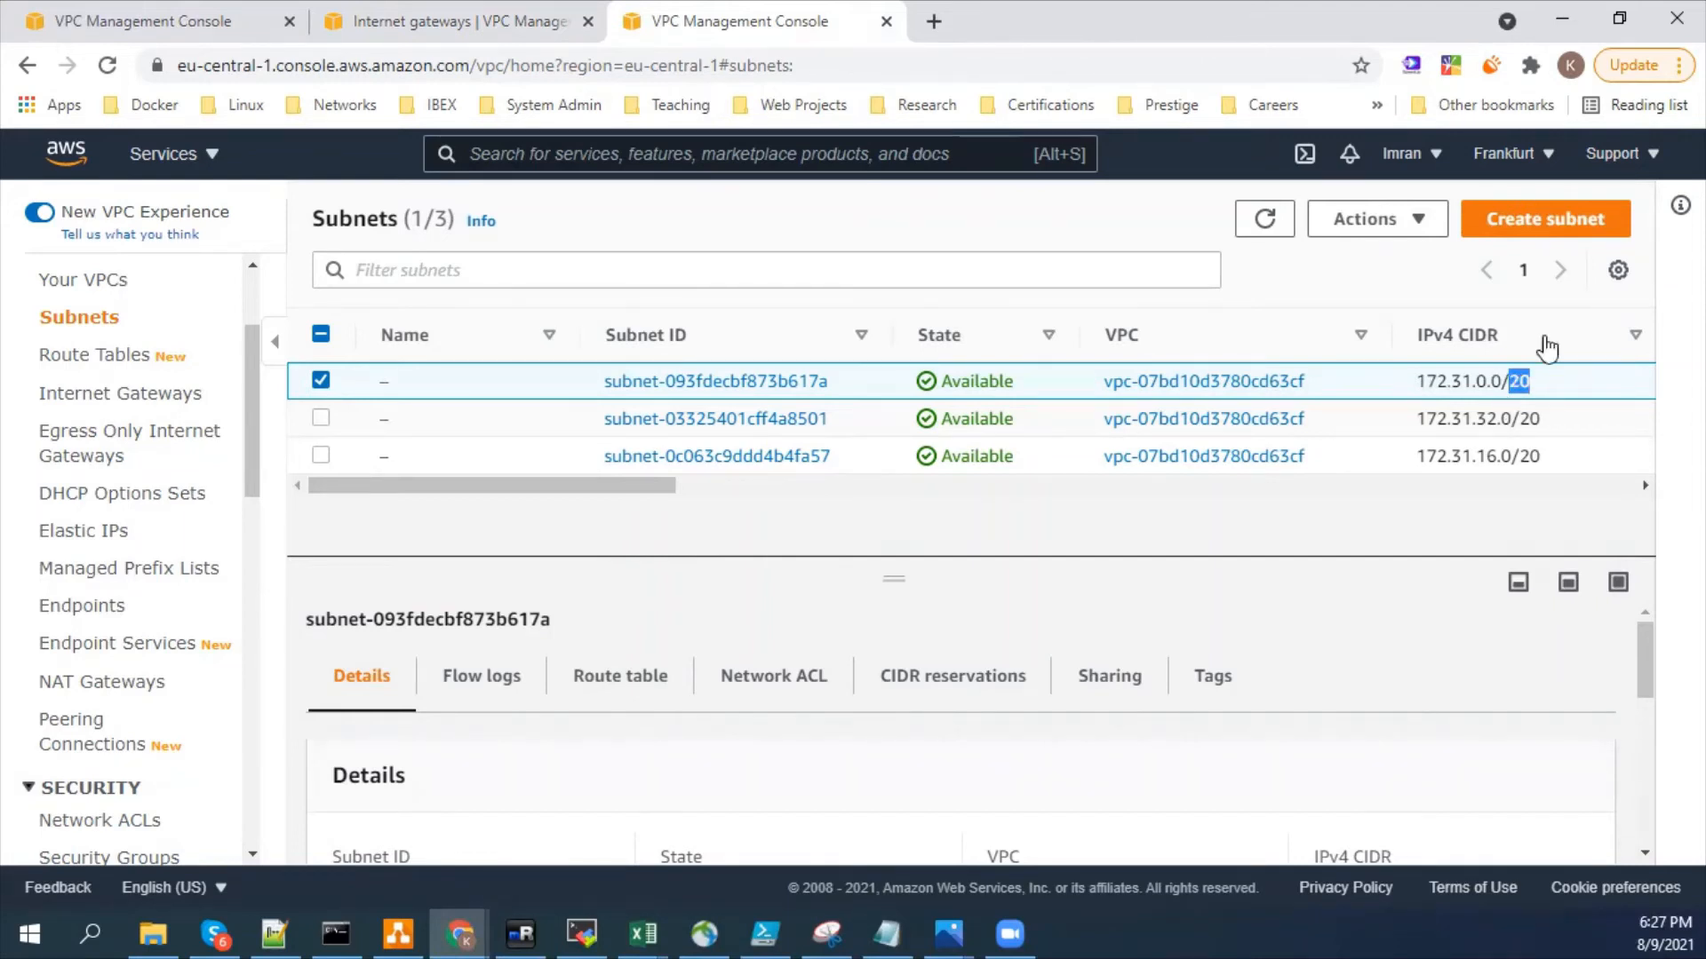
{"action": "left_click_drag", "start_coordinate": [1543, 421], "coordinate": [1512, 457]}
{"action": "left_click", "coordinate": [1512, 475]}
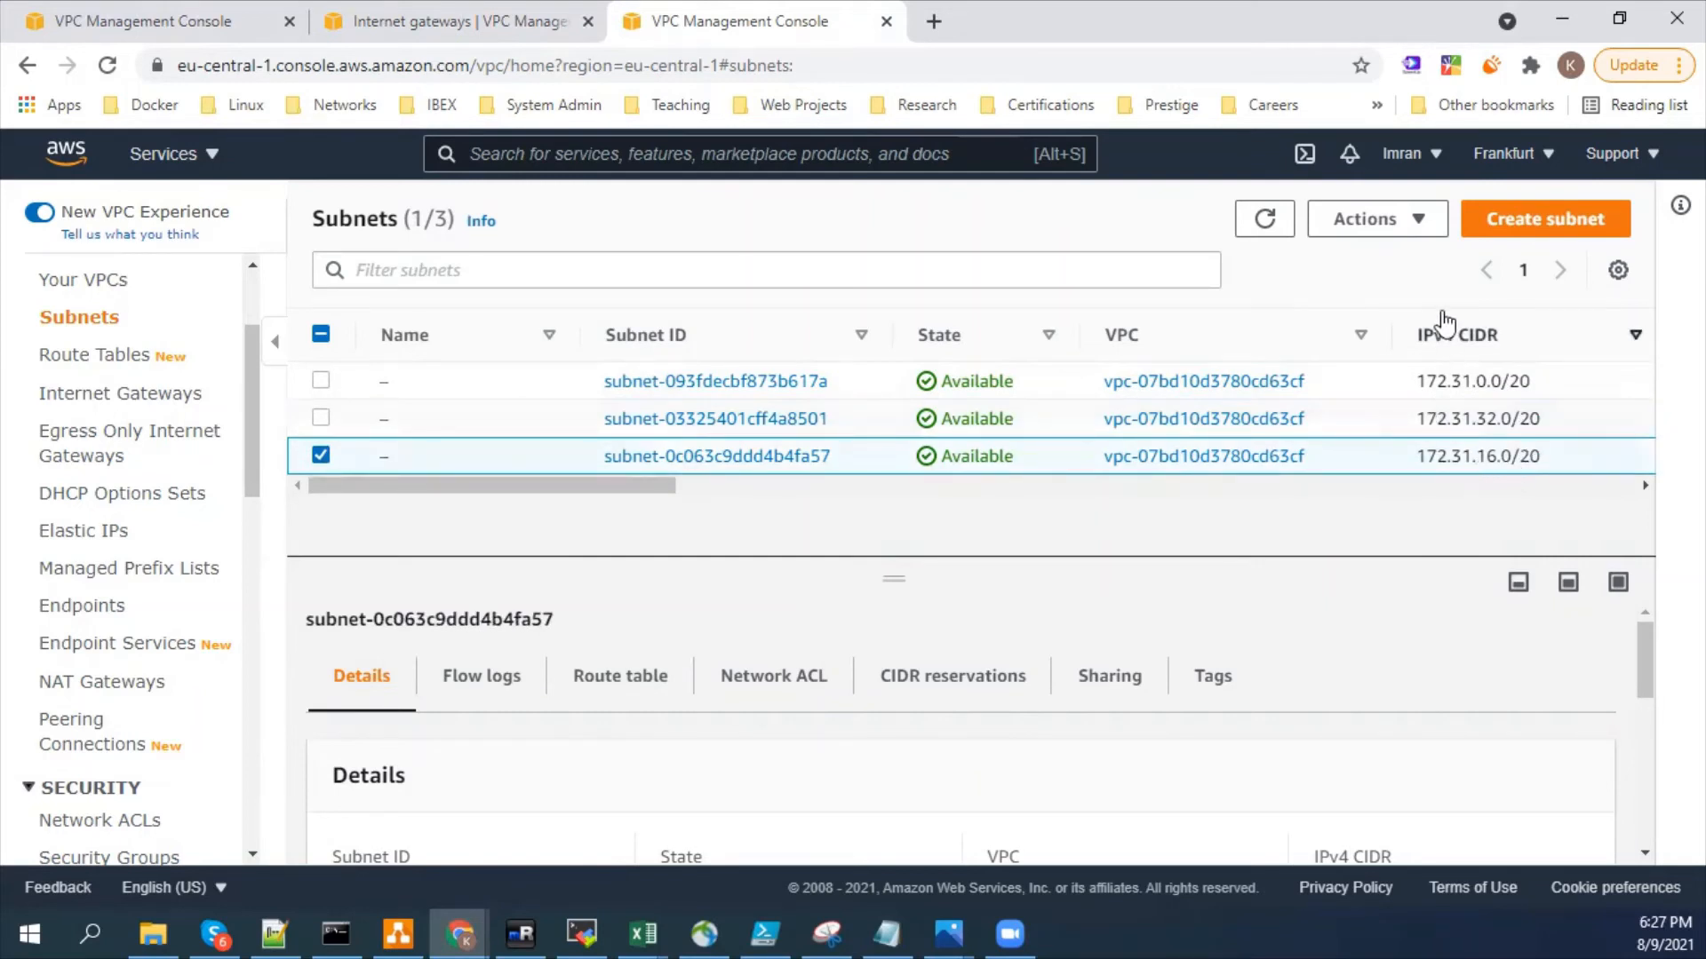
- Examine the name, Availability Zone and IPv4 CIDR settings for a new subnet in the default VPC, and cancel its creation
{"action": "left_click", "coordinate": [1524, 222]}
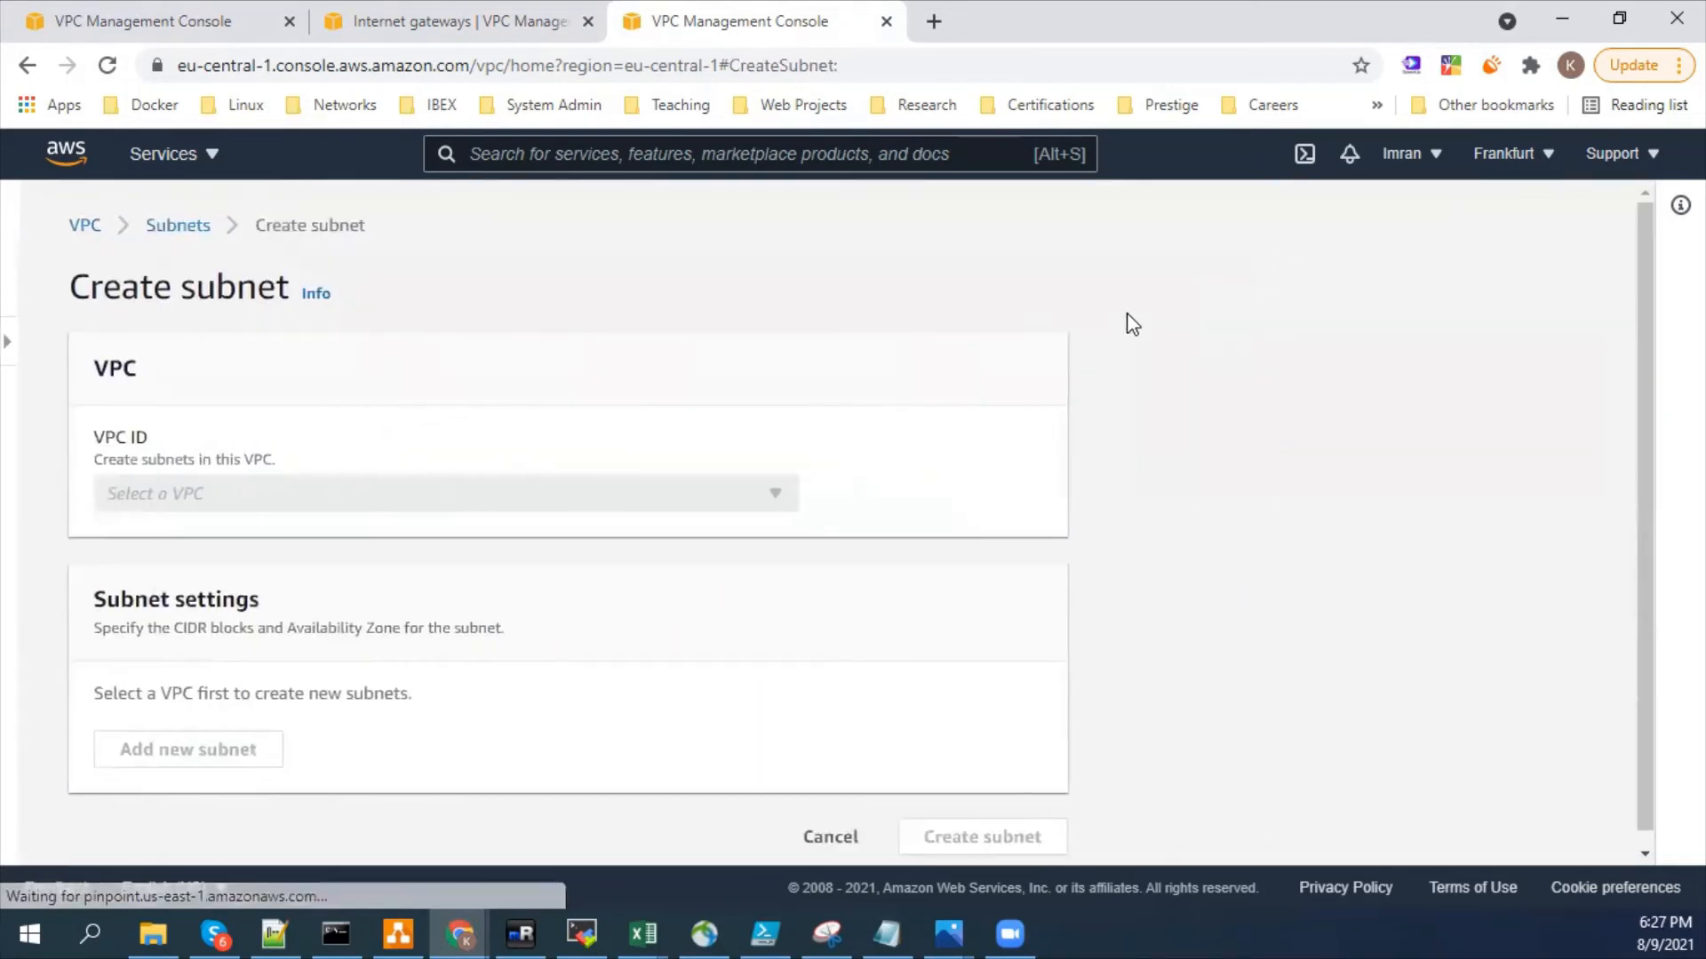
{"action": "left_click", "coordinate": [743, 494]}
{"action": "left_click", "coordinate": [266, 582]}
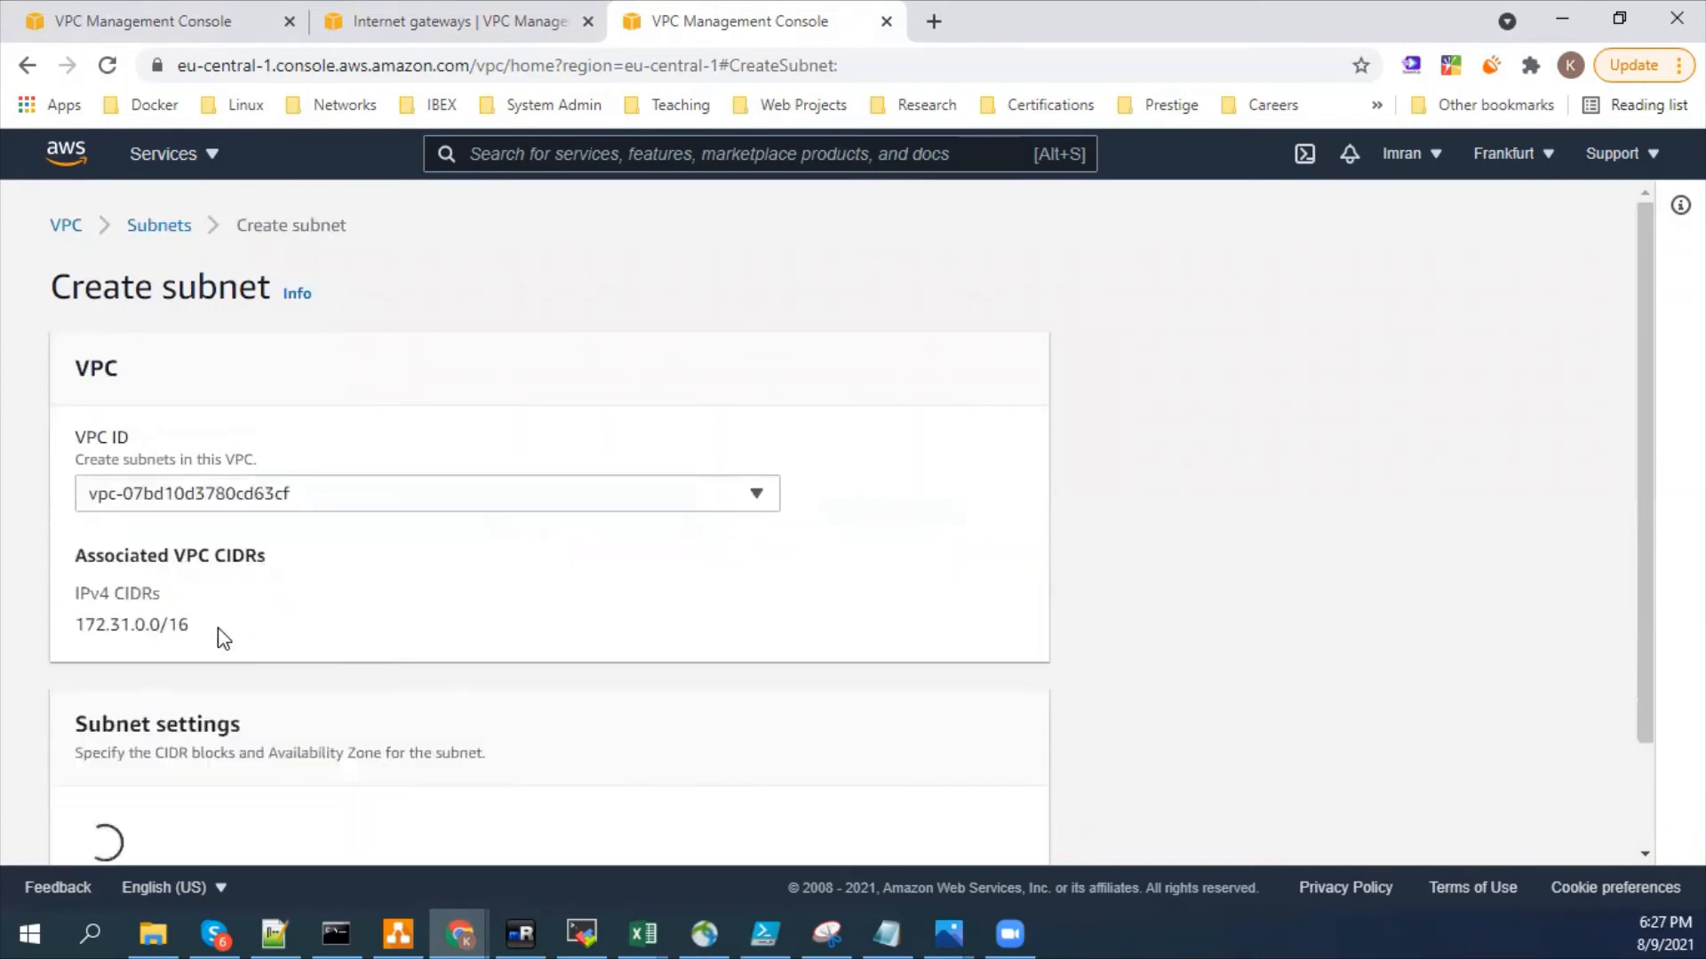
{"action": "scroll", "coordinate": [183, 711], "scroll_direction": "down", "scroll_amount": 6}
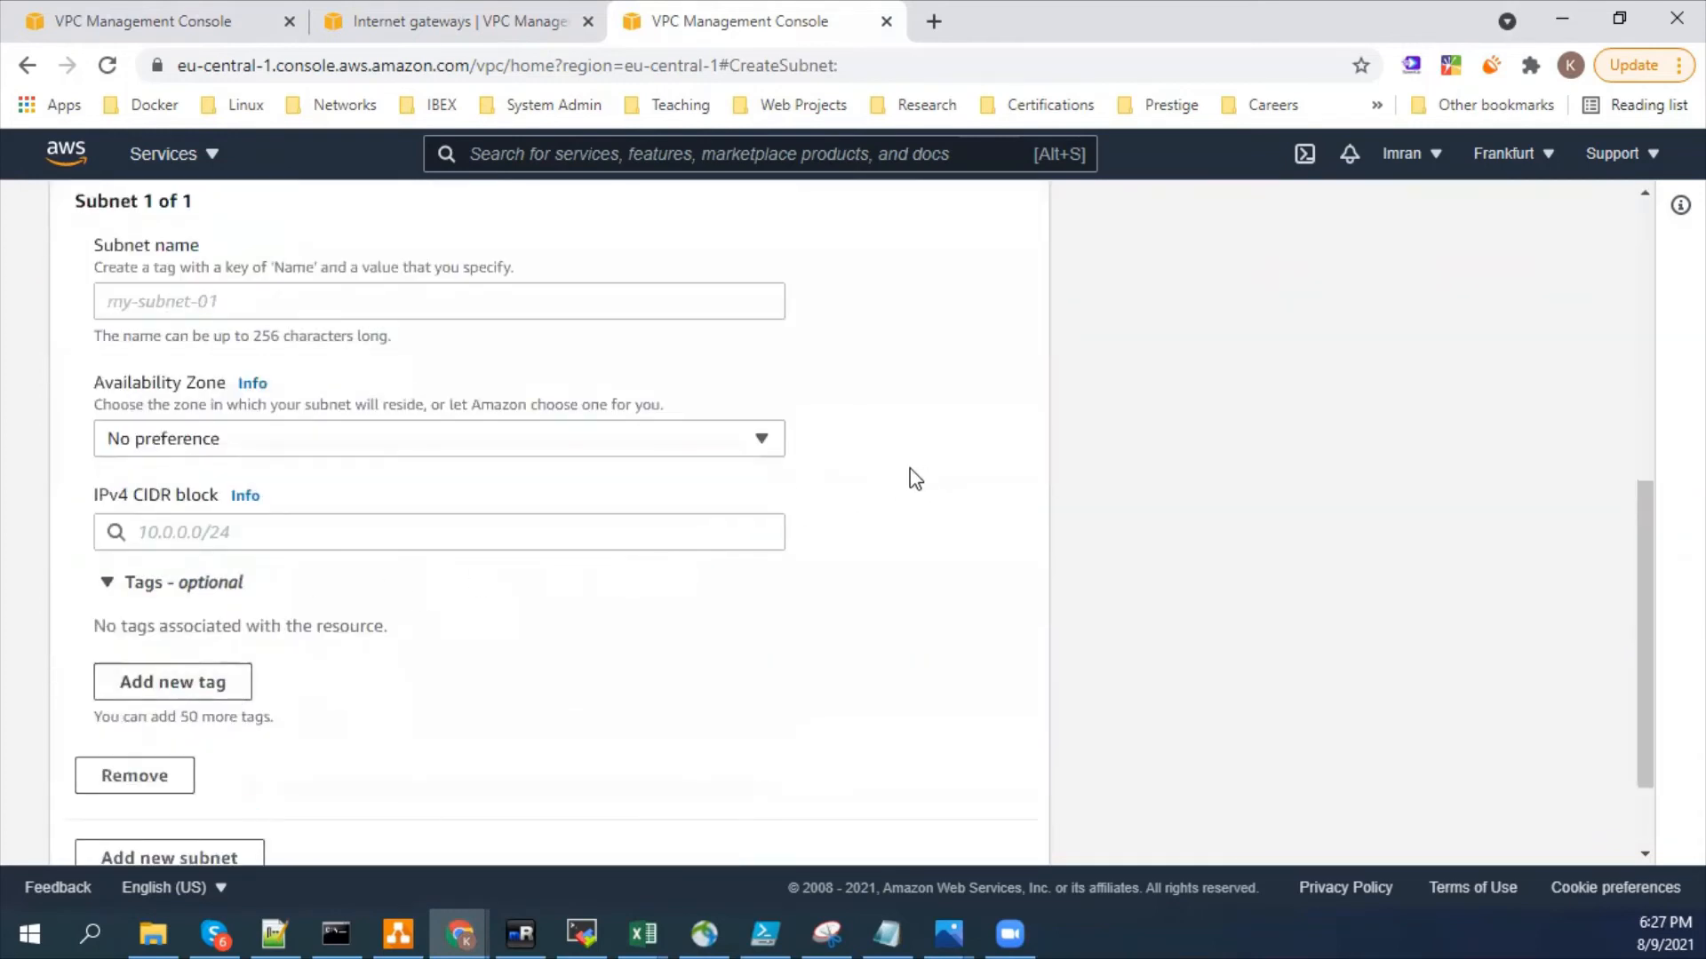
{"action": "left_click", "coordinate": [686, 531]}
{"action": "scroll", "coordinate": [851, 674], "scroll_direction": "down", "scroll_amount": 2}
{"action": "scroll", "coordinate": [652, 824], "scroll_direction": "up", "scroll_amount": 7}
{"action": "scroll", "coordinate": [662, 786], "scroll_direction": "down", "scroll_amount": 7}
{"action": "left_click", "coordinate": [806, 845]}
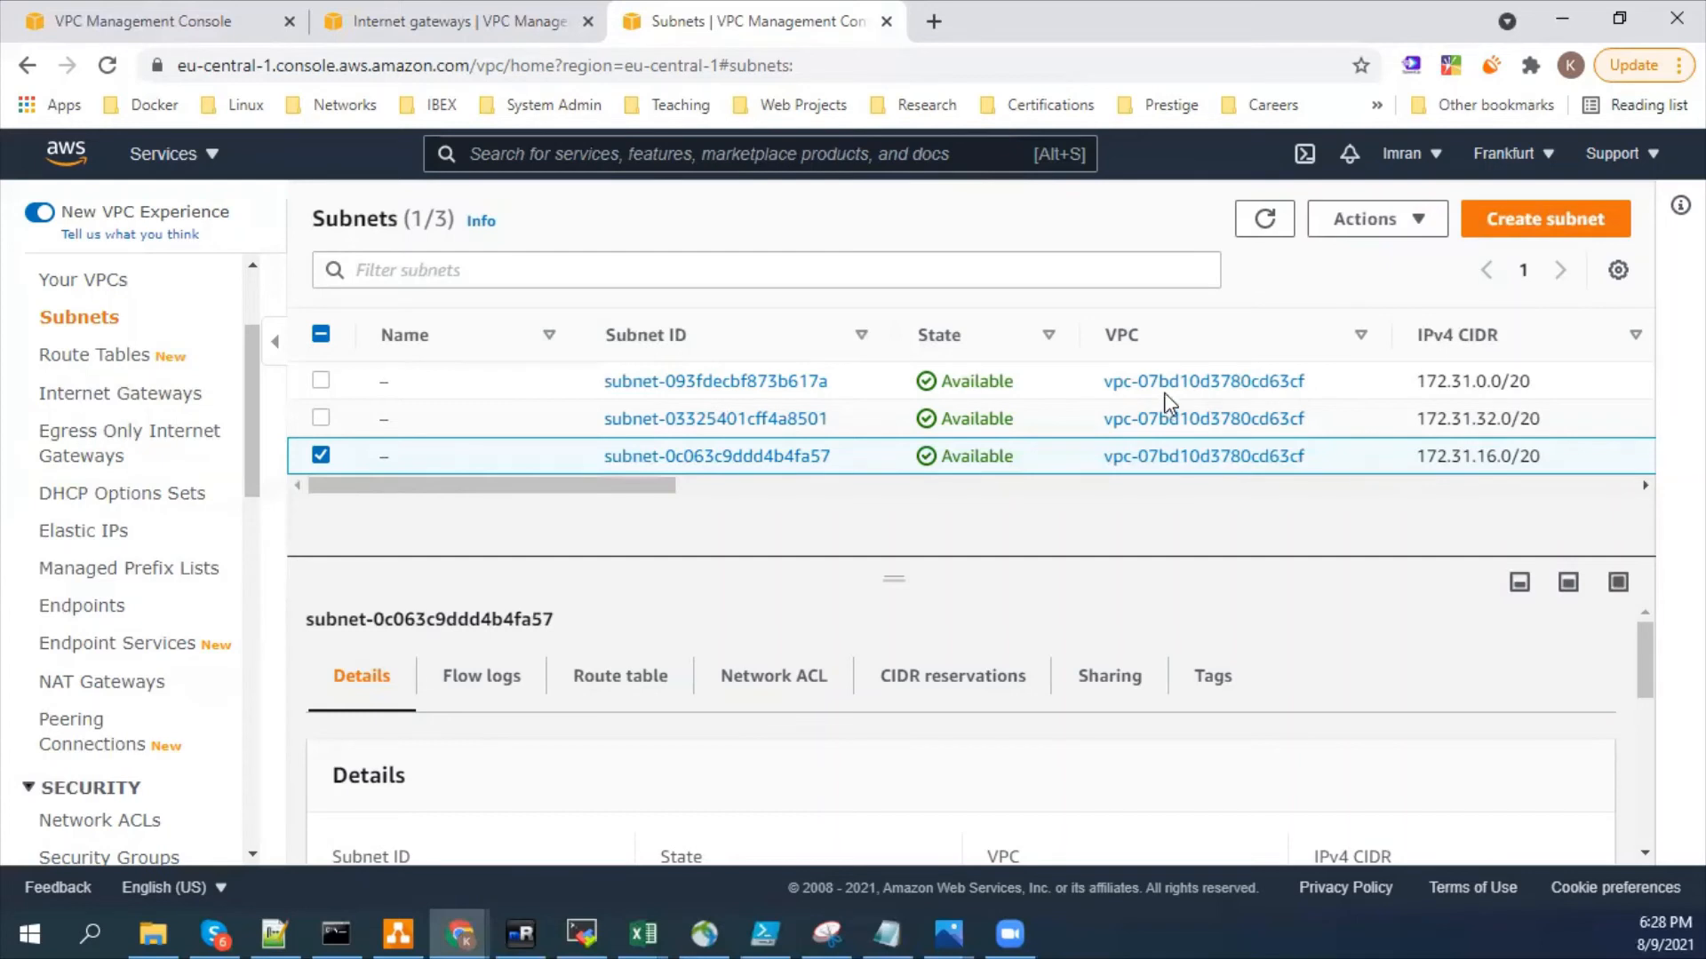
- Name the 172.31.0.0/20 subnet with a person's first name
{"action": "left_click", "coordinate": [404, 382]}
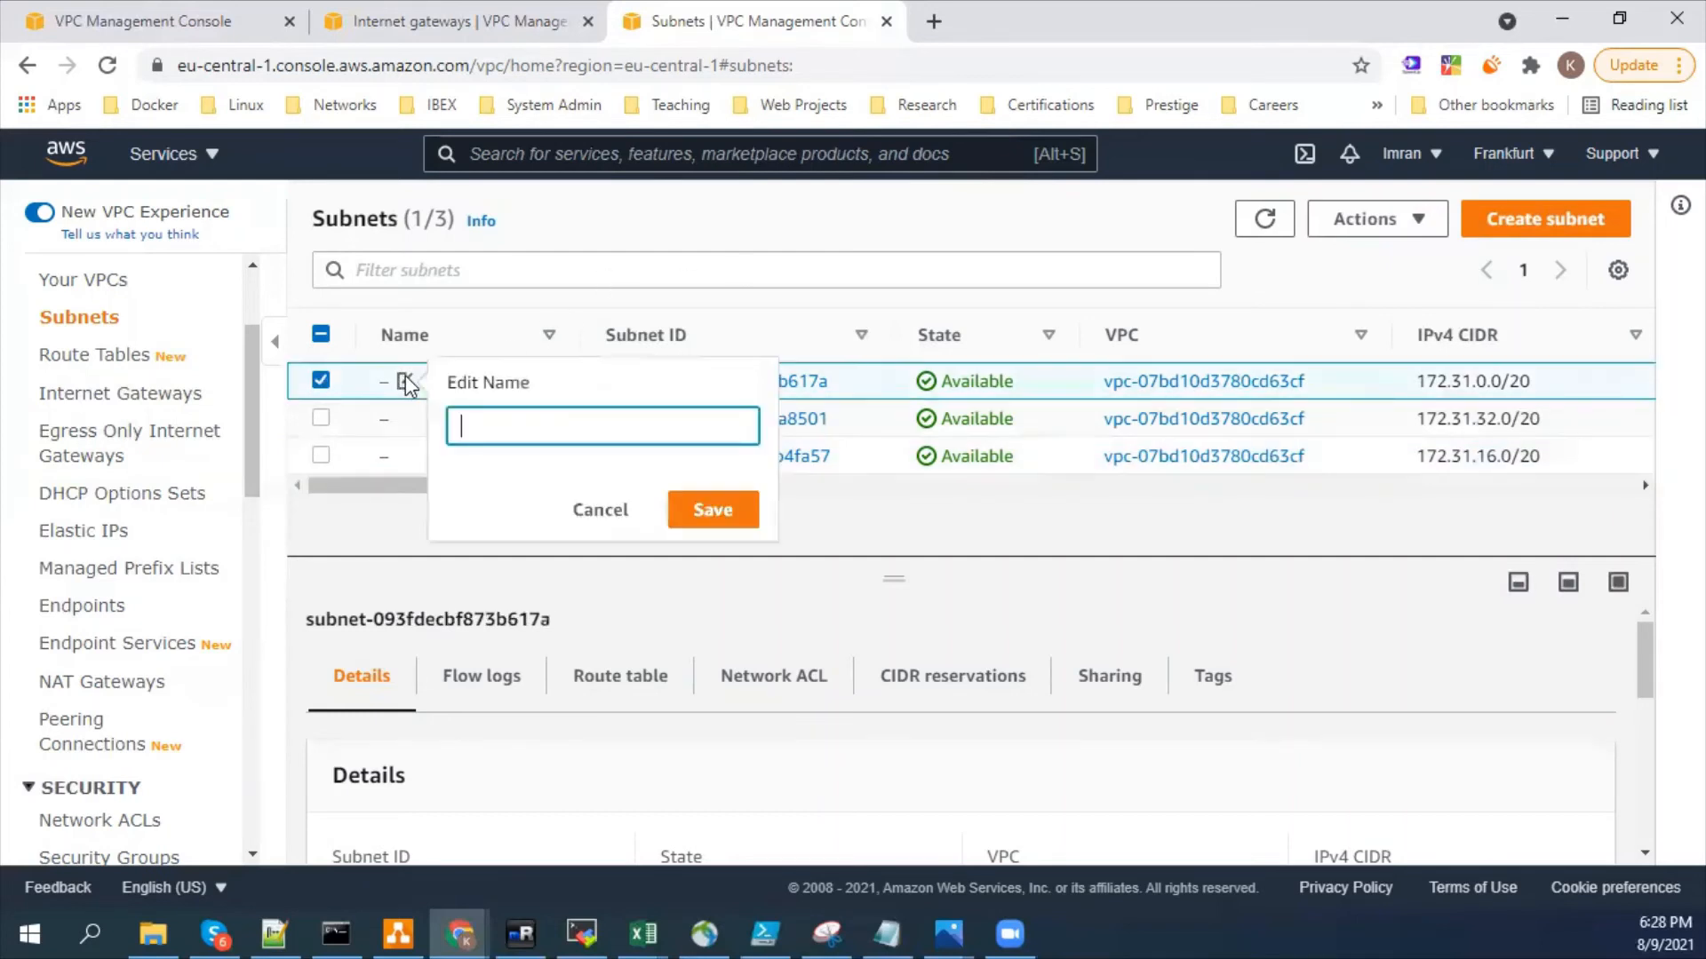
{"action": "type", "text": "a"}
{"action": "key", "text": "BackSpace"}
{"action": "type", "text": "Races"}
{"action": "left_click", "coordinate": [700, 521]}
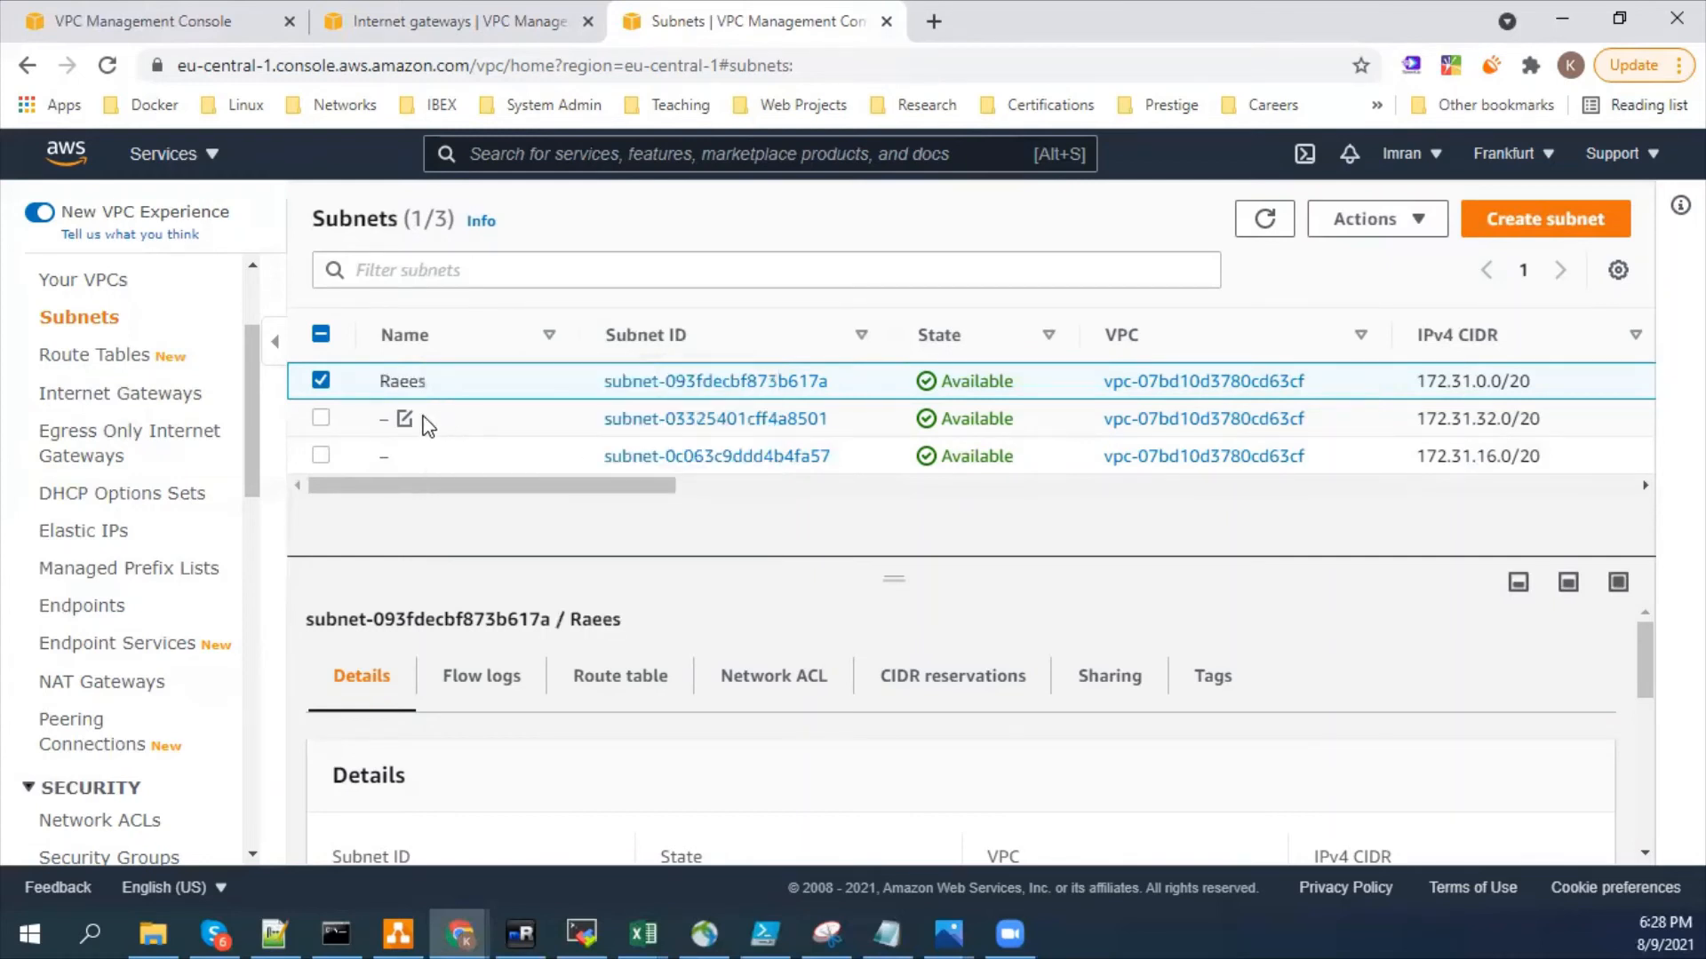
- Name the 172.31.32.0/20 subnet with a second person's first name
{"action": "left_click", "coordinate": [404, 419]}
{"action": "type", "text": "KAsifh"}
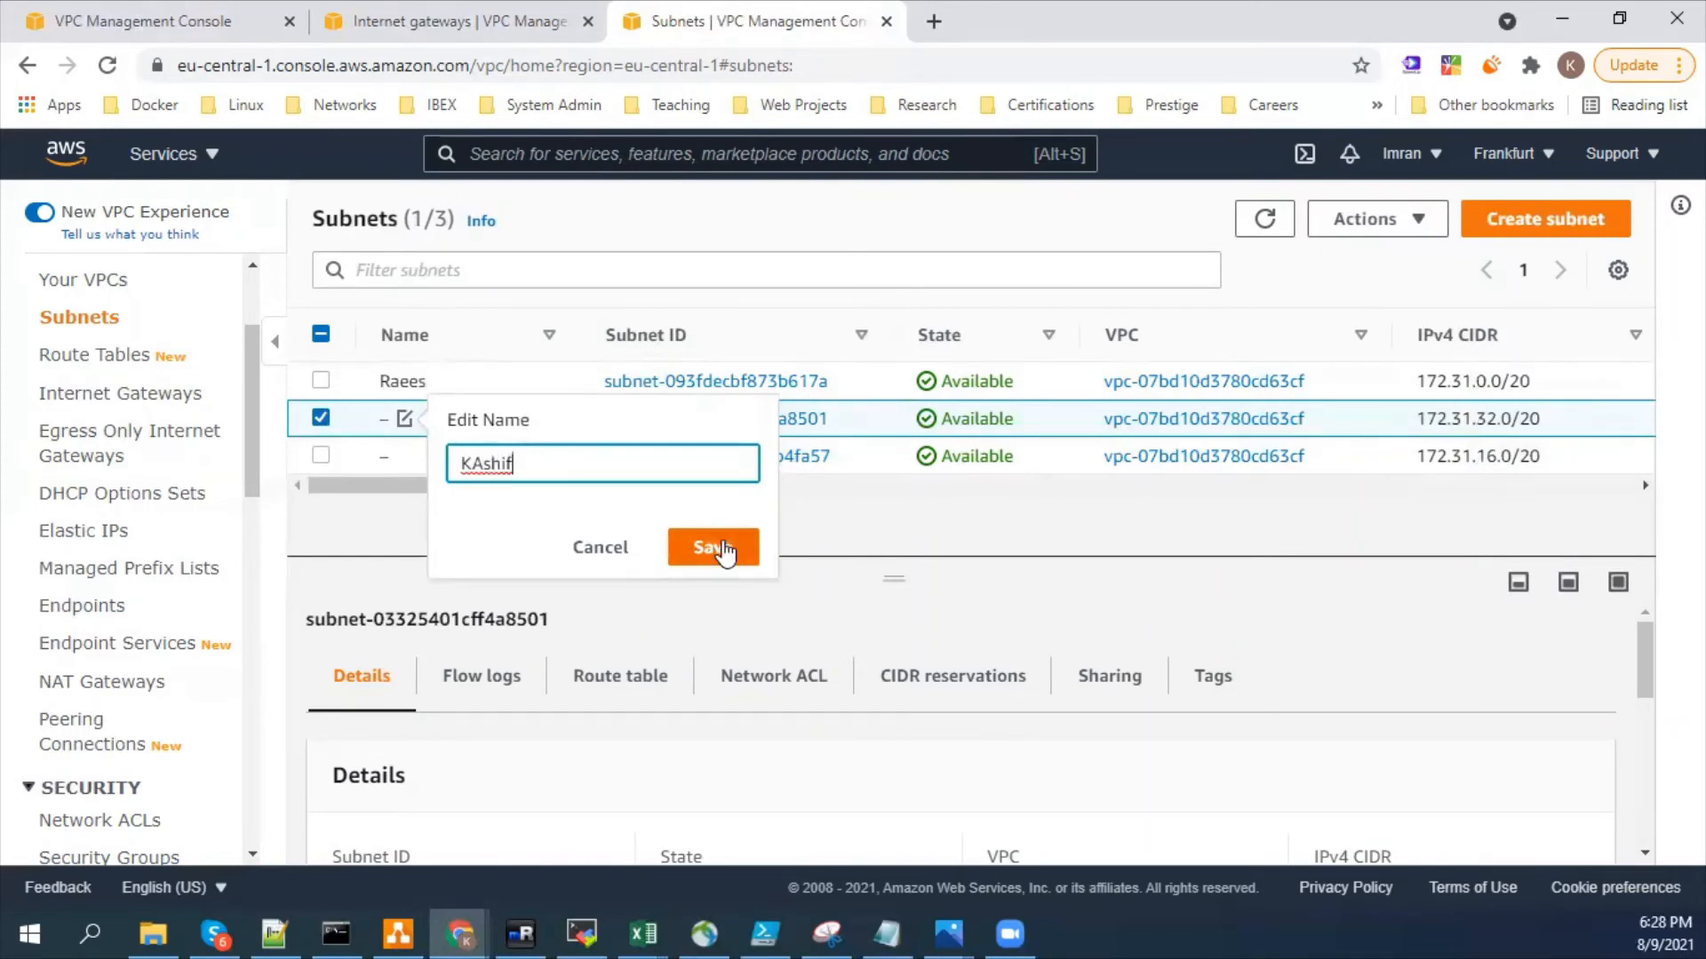
{"action": "left_click", "coordinate": [711, 547]}
- Name the 172.31.16.0/20 subnet with a third person's first name
{"action": "left_click", "coordinate": [407, 456]}
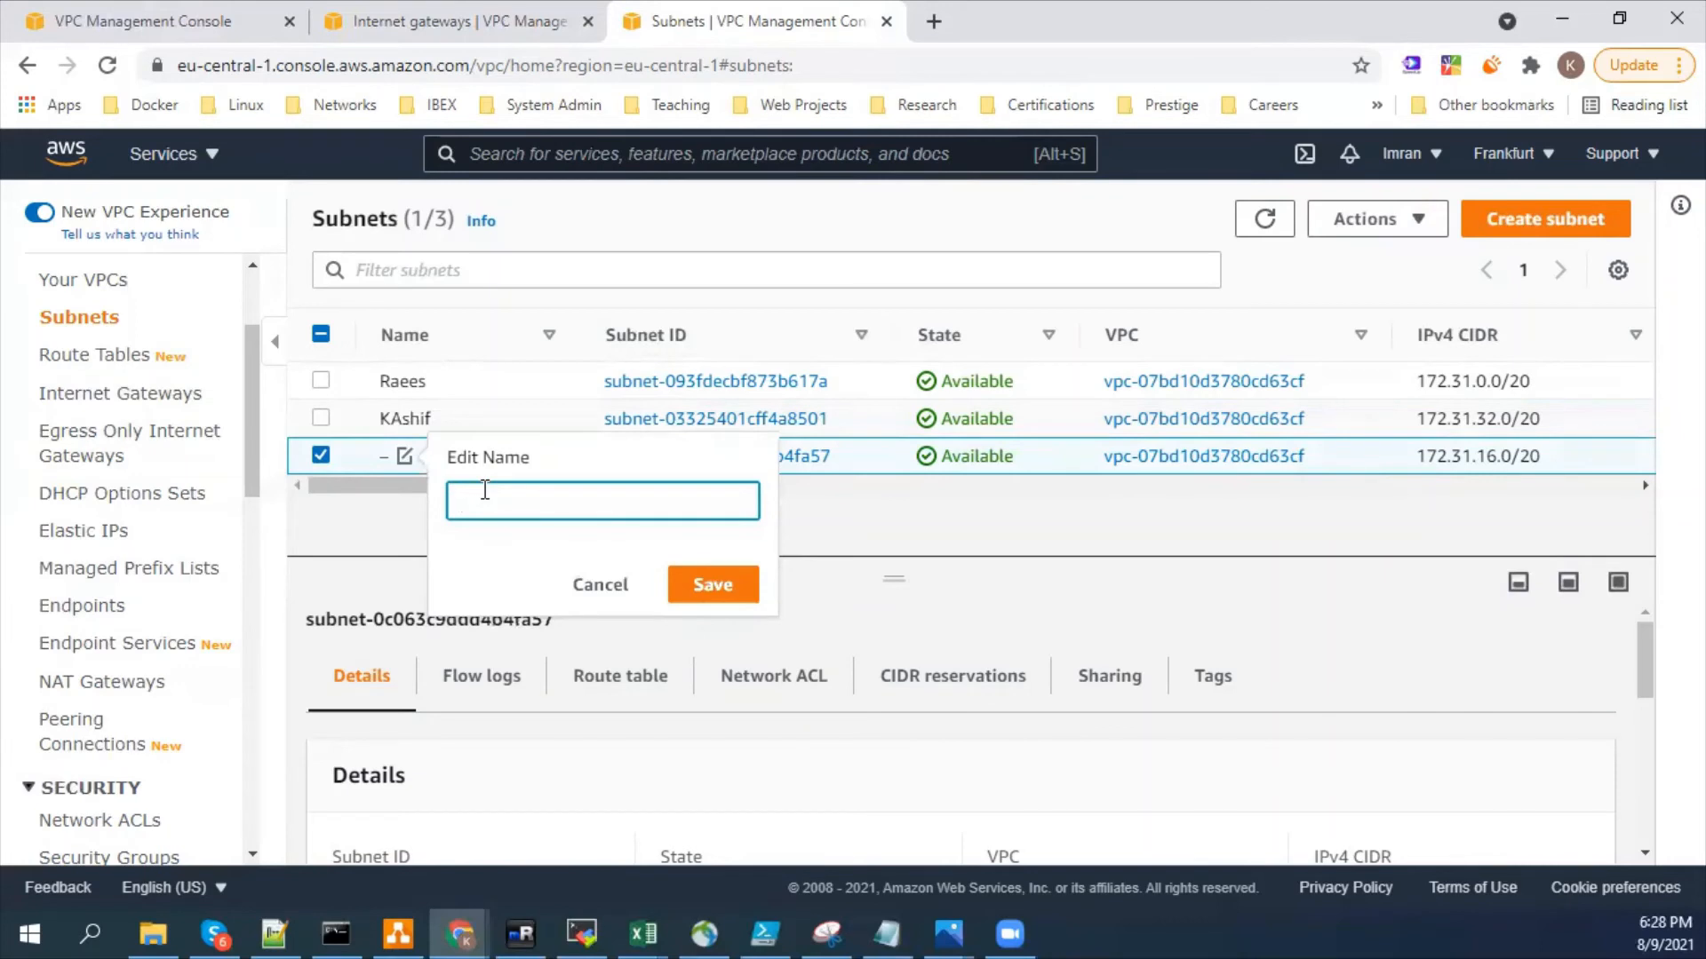
{"action": "type", "text": "Imran"}
{"action": "key", "text": "Return"}
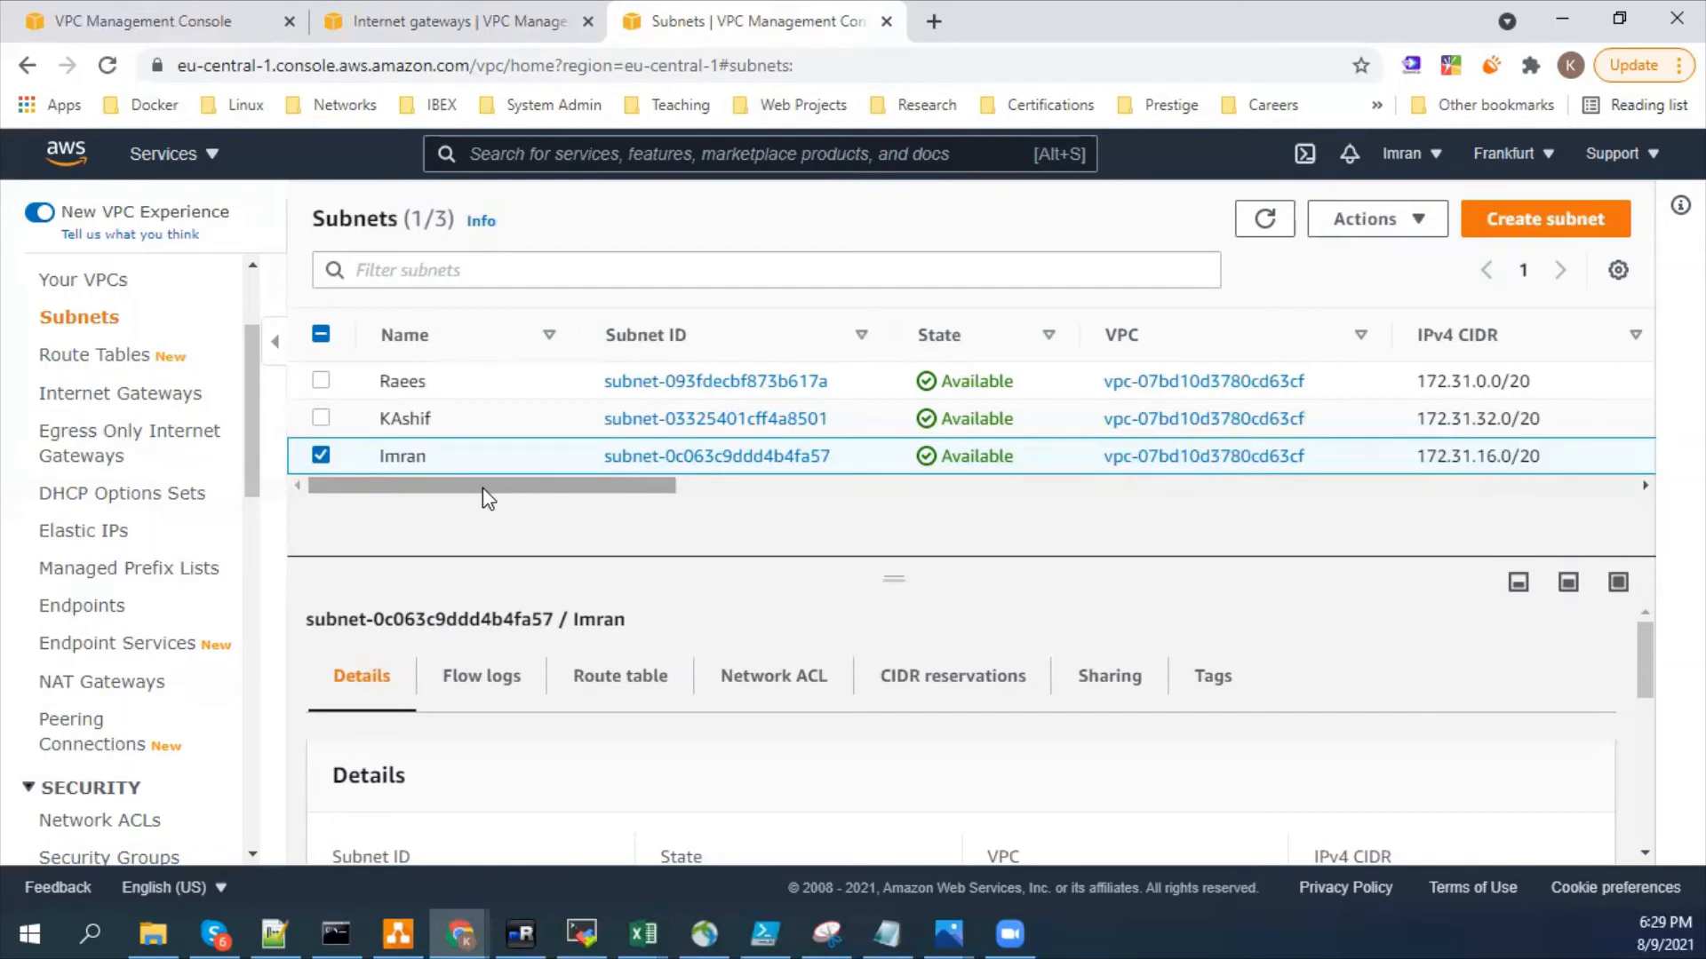
- Examine the 172.31.0.0/20 subnet's row and the network part of its IPv4 CIDR block
{"action": "mouse_move", "coordinate": [495, 448]}
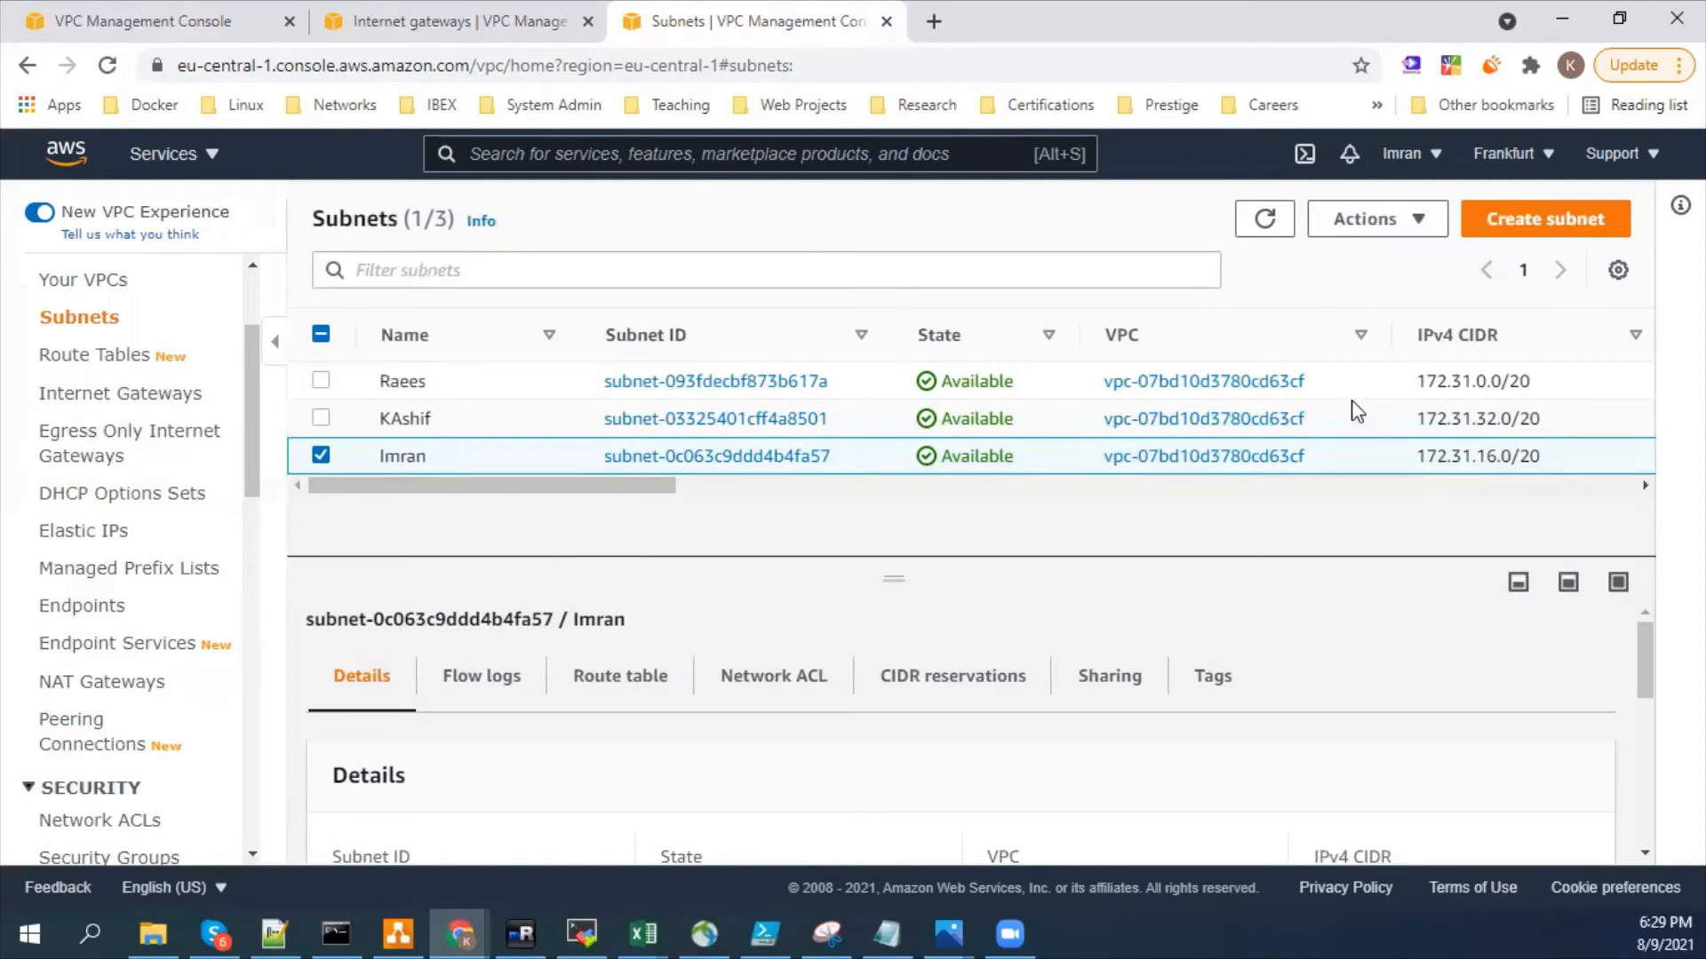
{"action": "left_click_drag", "start_coordinate": [1345, 386], "coordinate": [798, 382]}
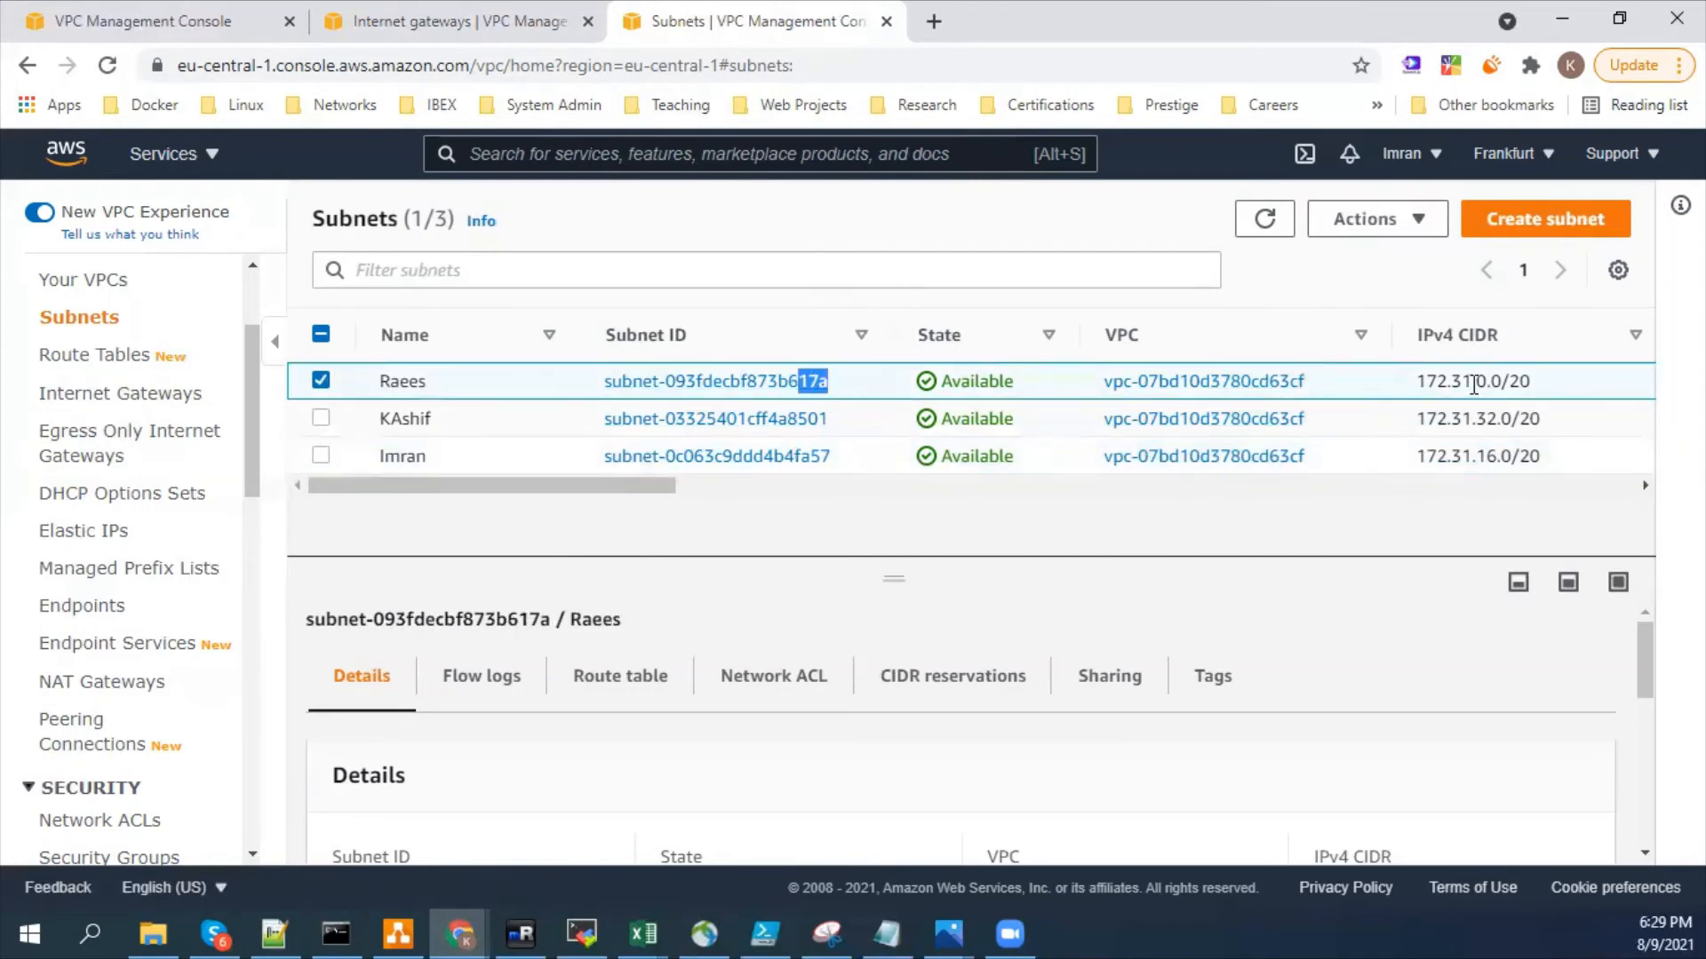
{"action": "left_click_drag", "start_coordinate": [1408, 382], "coordinate": [1472, 384]}
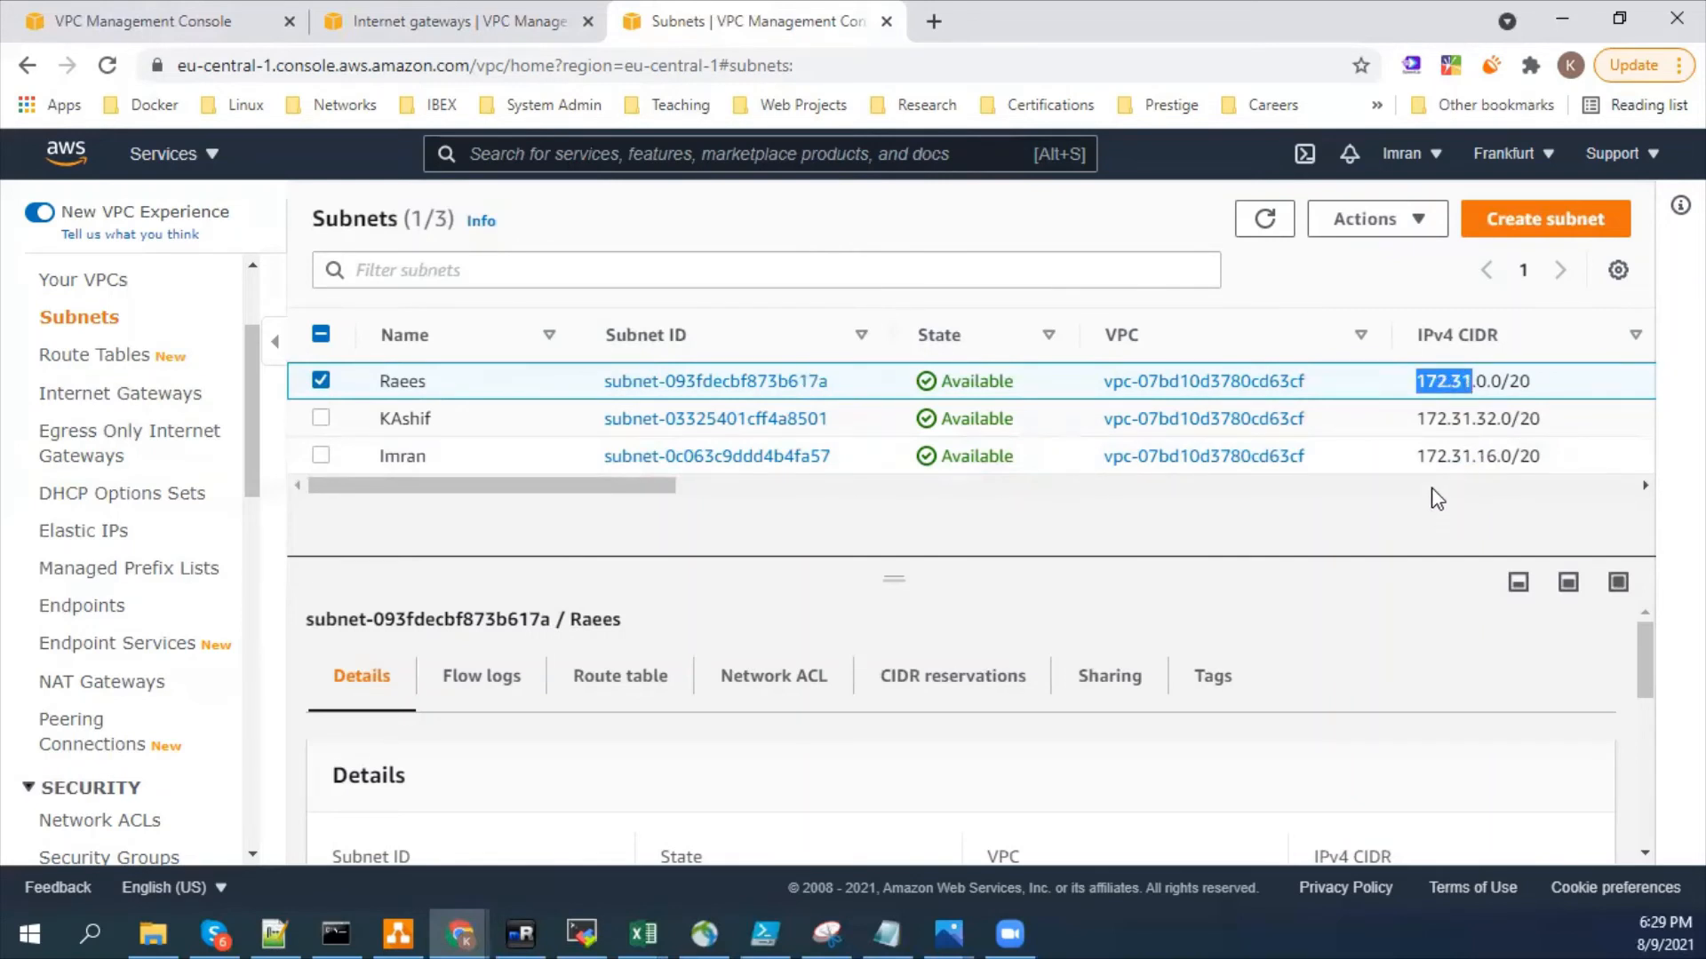
{"action": "left_click", "coordinate": [1279, 512]}
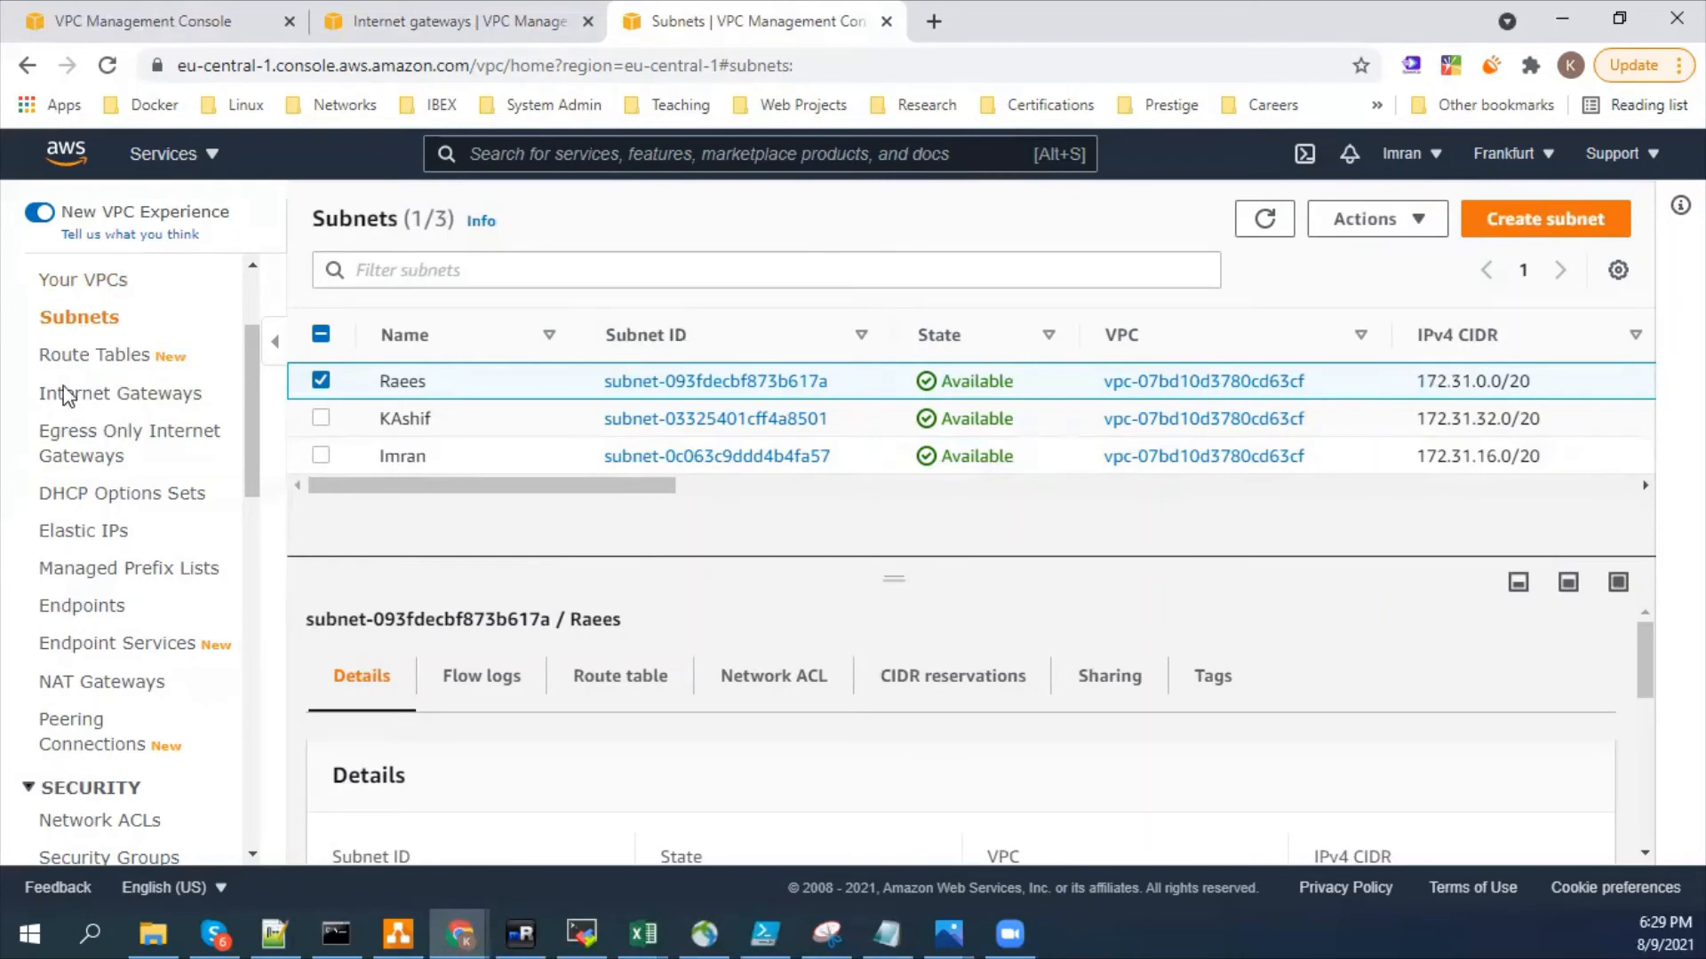
- Search the AWS services for ec2 and open the EC2 dashboard in a new browser tab
{"action": "left_click", "coordinate": [522, 152]}
{"action": "type", "text": "ec2"}
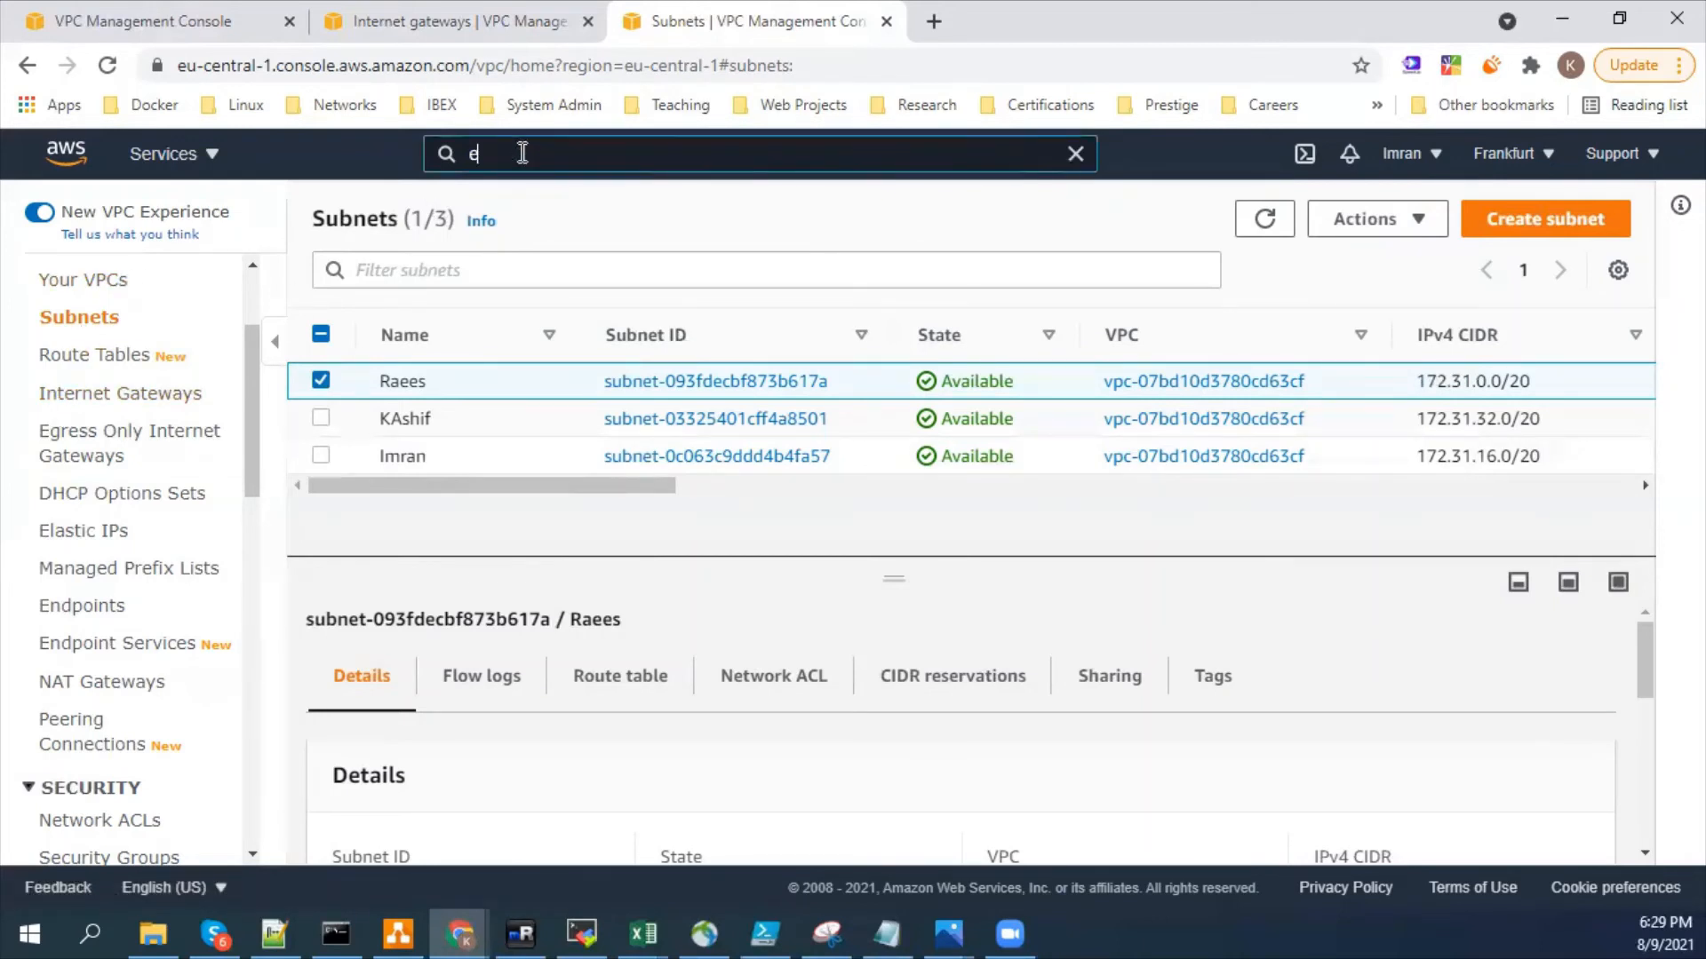
{"action": "right_click", "coordinate": [558, 339]}
{"action": "left_click", "coordinate": [604, 351]}
{"action": "left_click", "coordinate": [960, 22]}
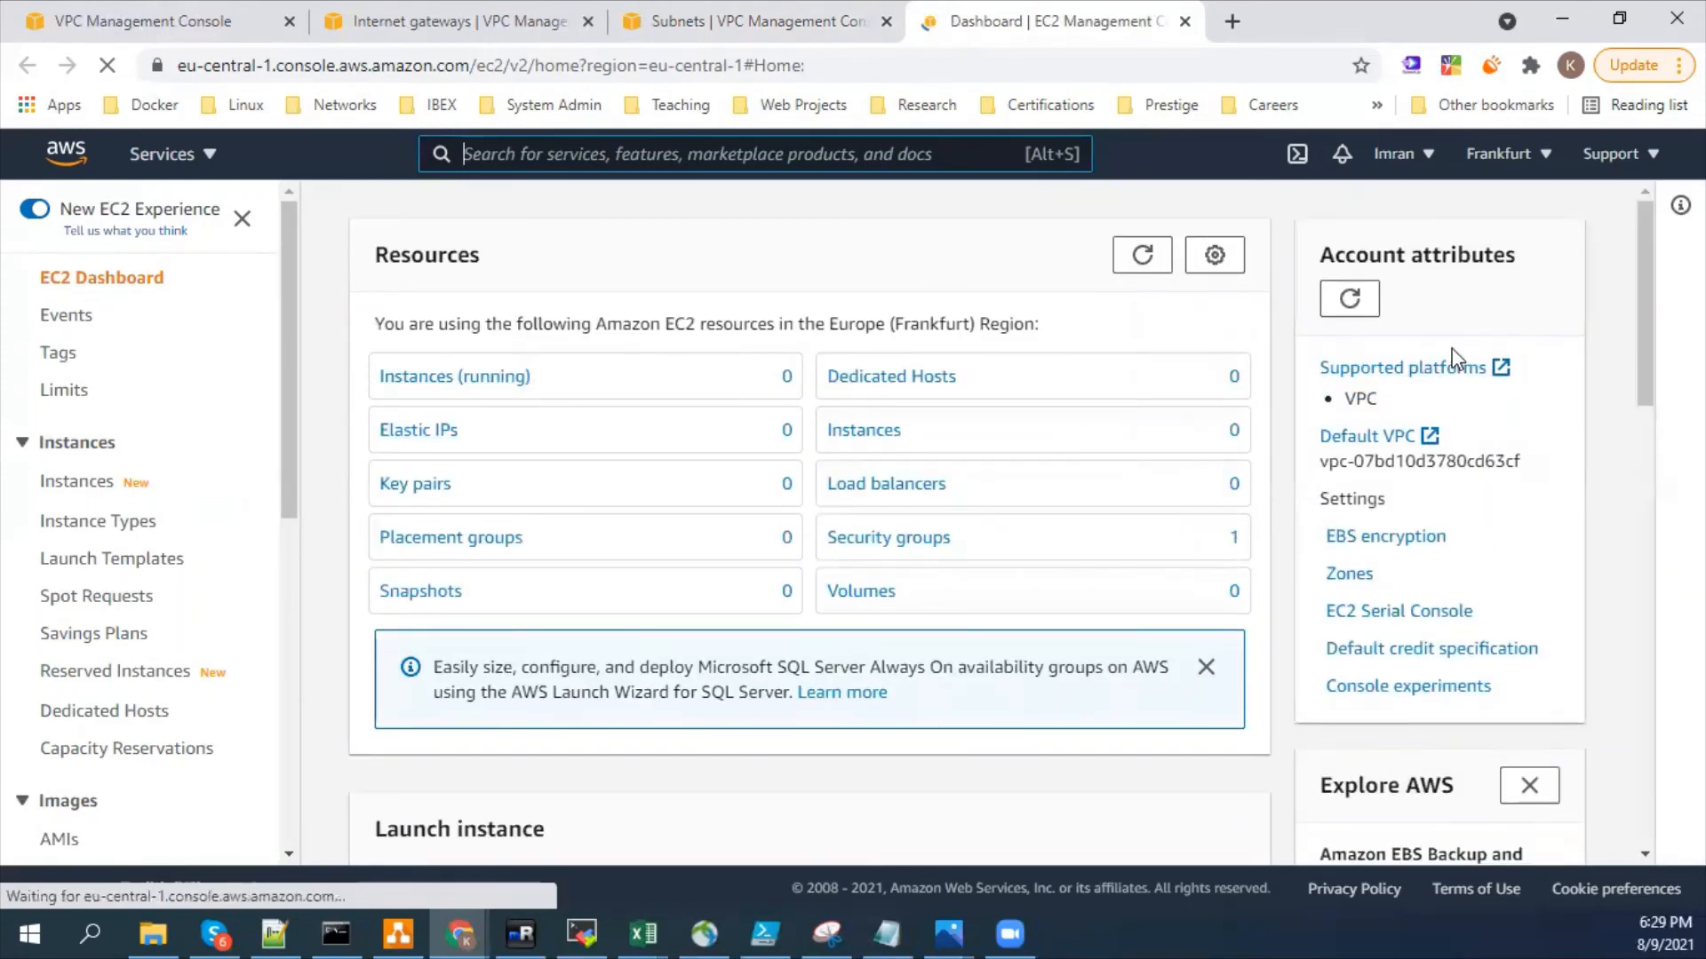
- Start launching an EC2 instance with the 64-bit (x86) Amazon Linux 2 AMI and the t2.micro type, continuing to the instance details
{"action": "scroll", "coordinate": [1131, 653], "scroll_direction": "down", "scroll_amount": 5}
{"action": "scroll", "coordinate": [1131, 653], "scroll_direction": "down", "scroll_amount": 1}
{"action": "left_click", "coordinate": [422, 320]}
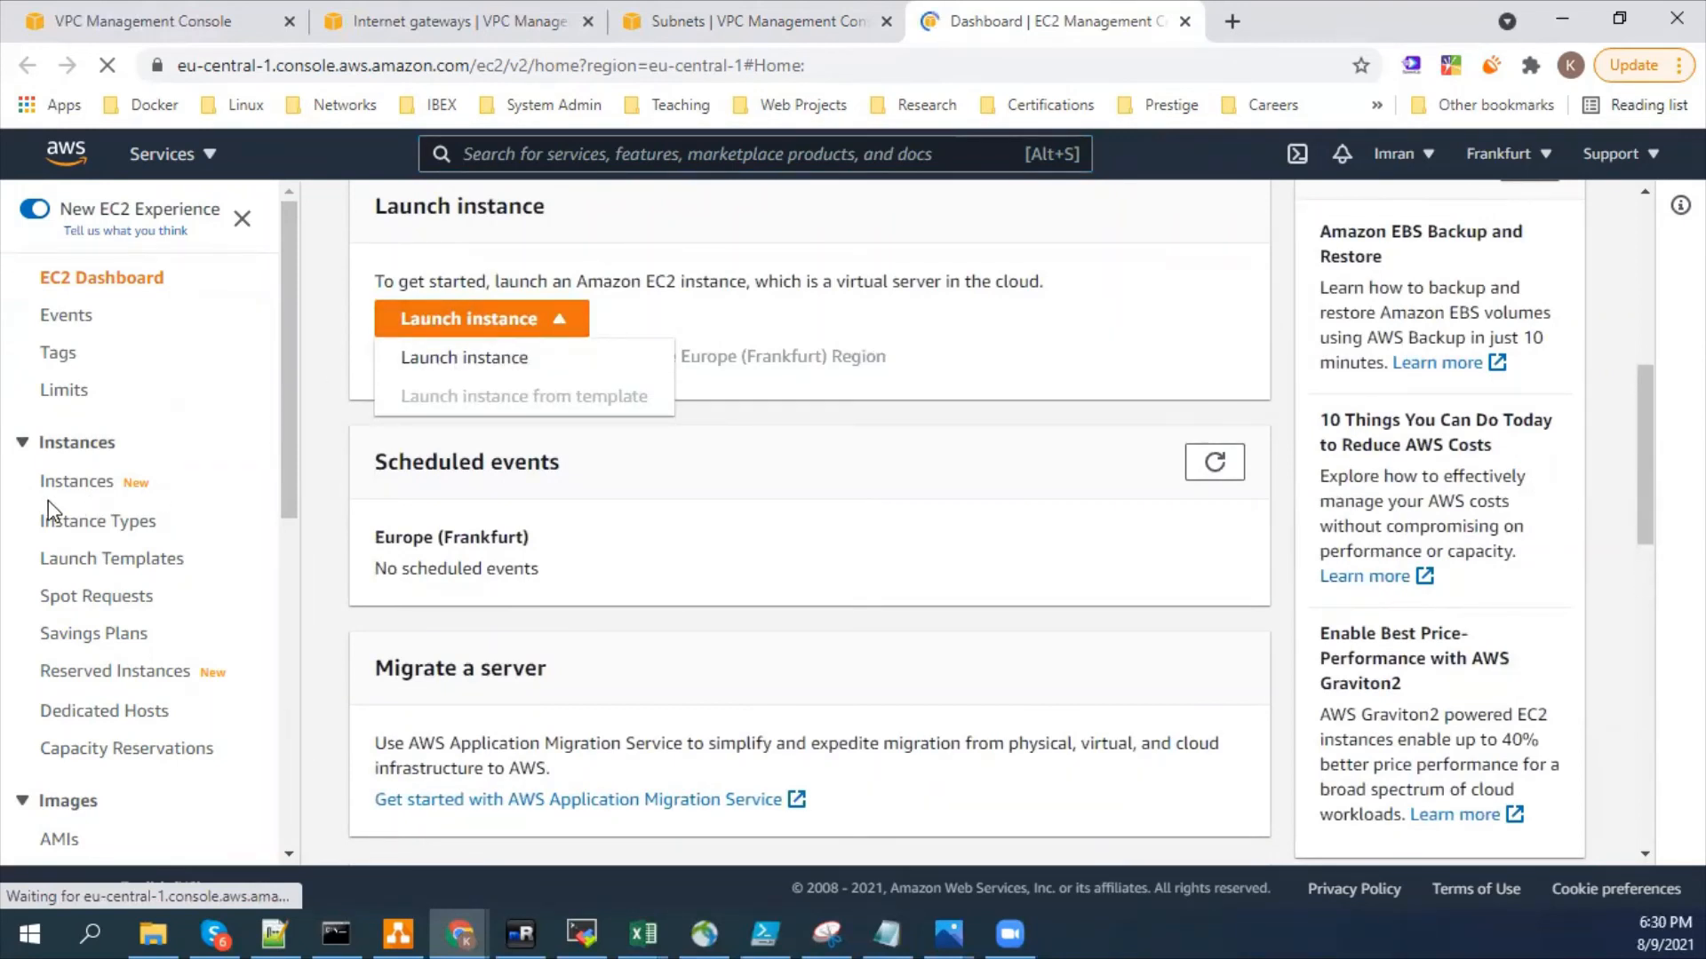
{"action": "left_click", "coordinate": [463, 360]}
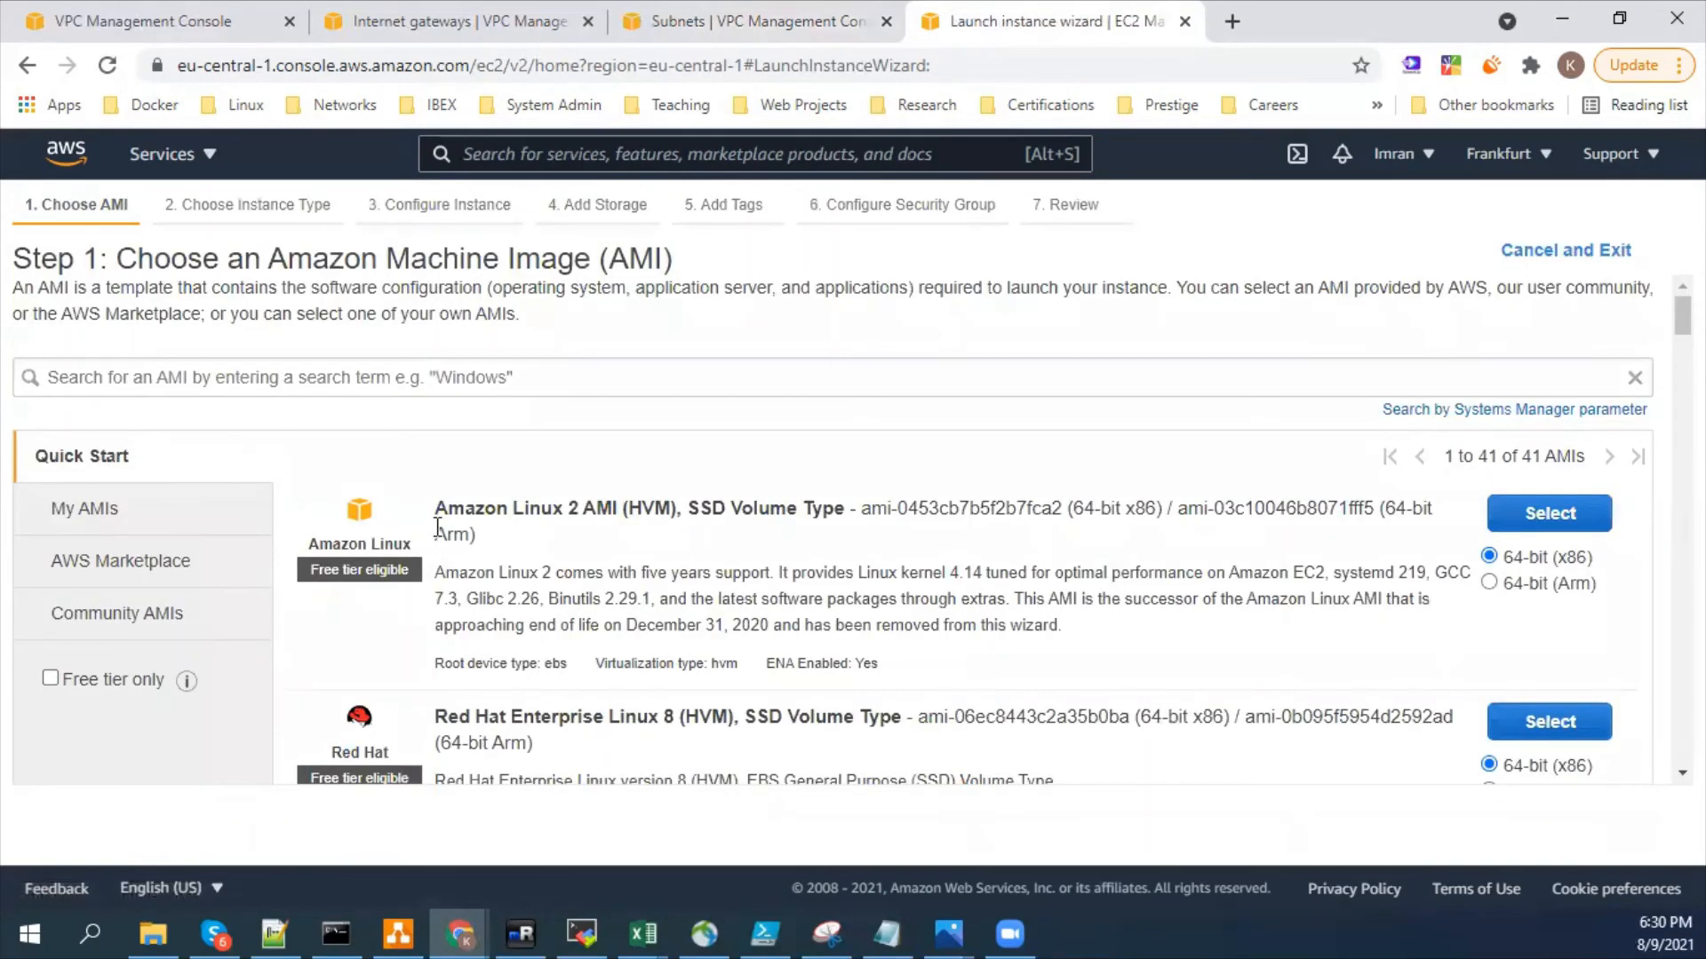
{"action": "left_click", "coordinate": [1541, 516]}
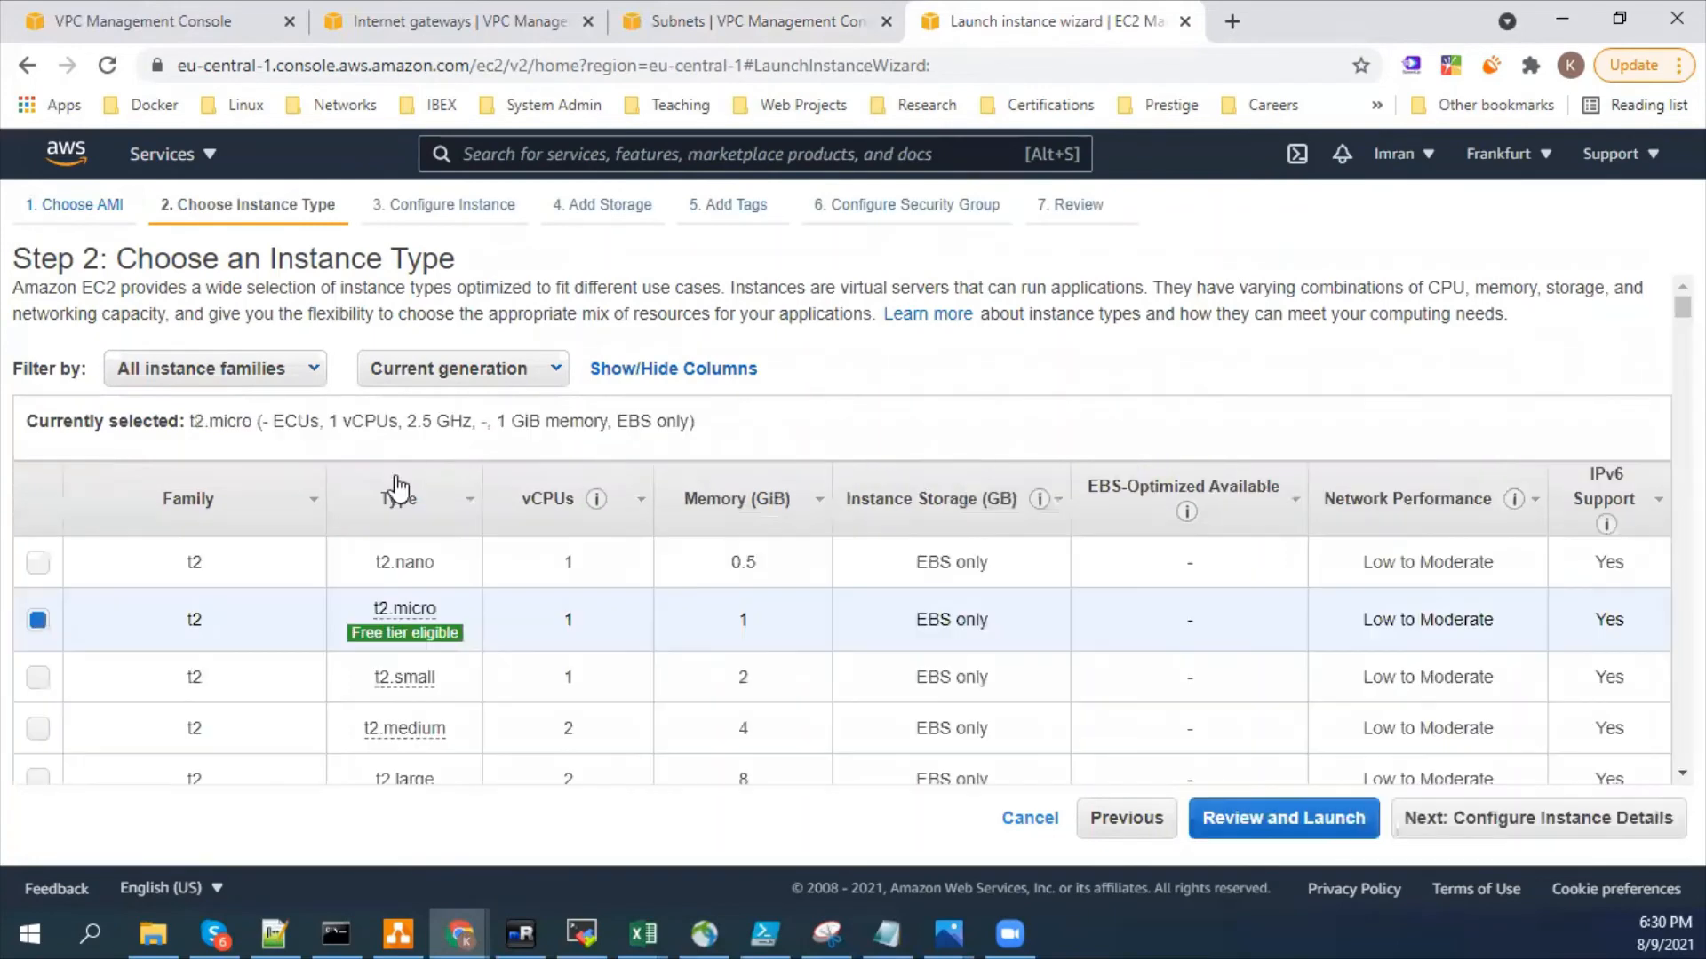
{"action": "left_click", "coordinate": [1537, 818]}
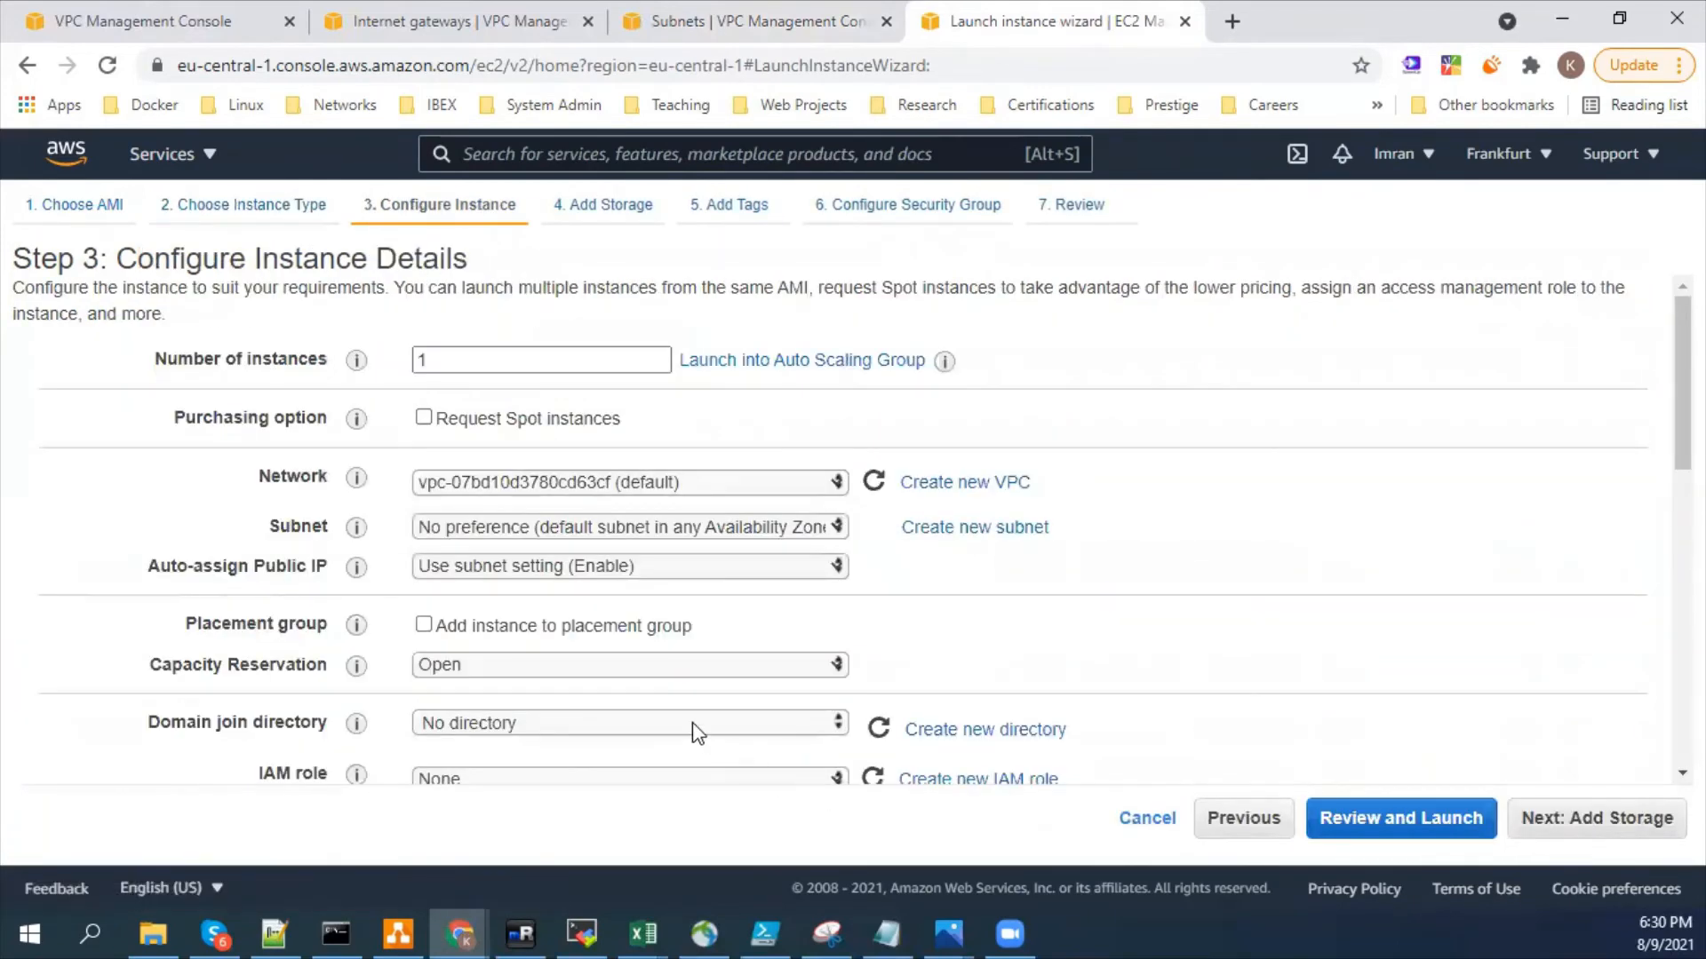
- Examine the number of instances, network choices, subnet description and available subnets in the instance details
{"action": "double_click", "coordinate": [474, 364]}
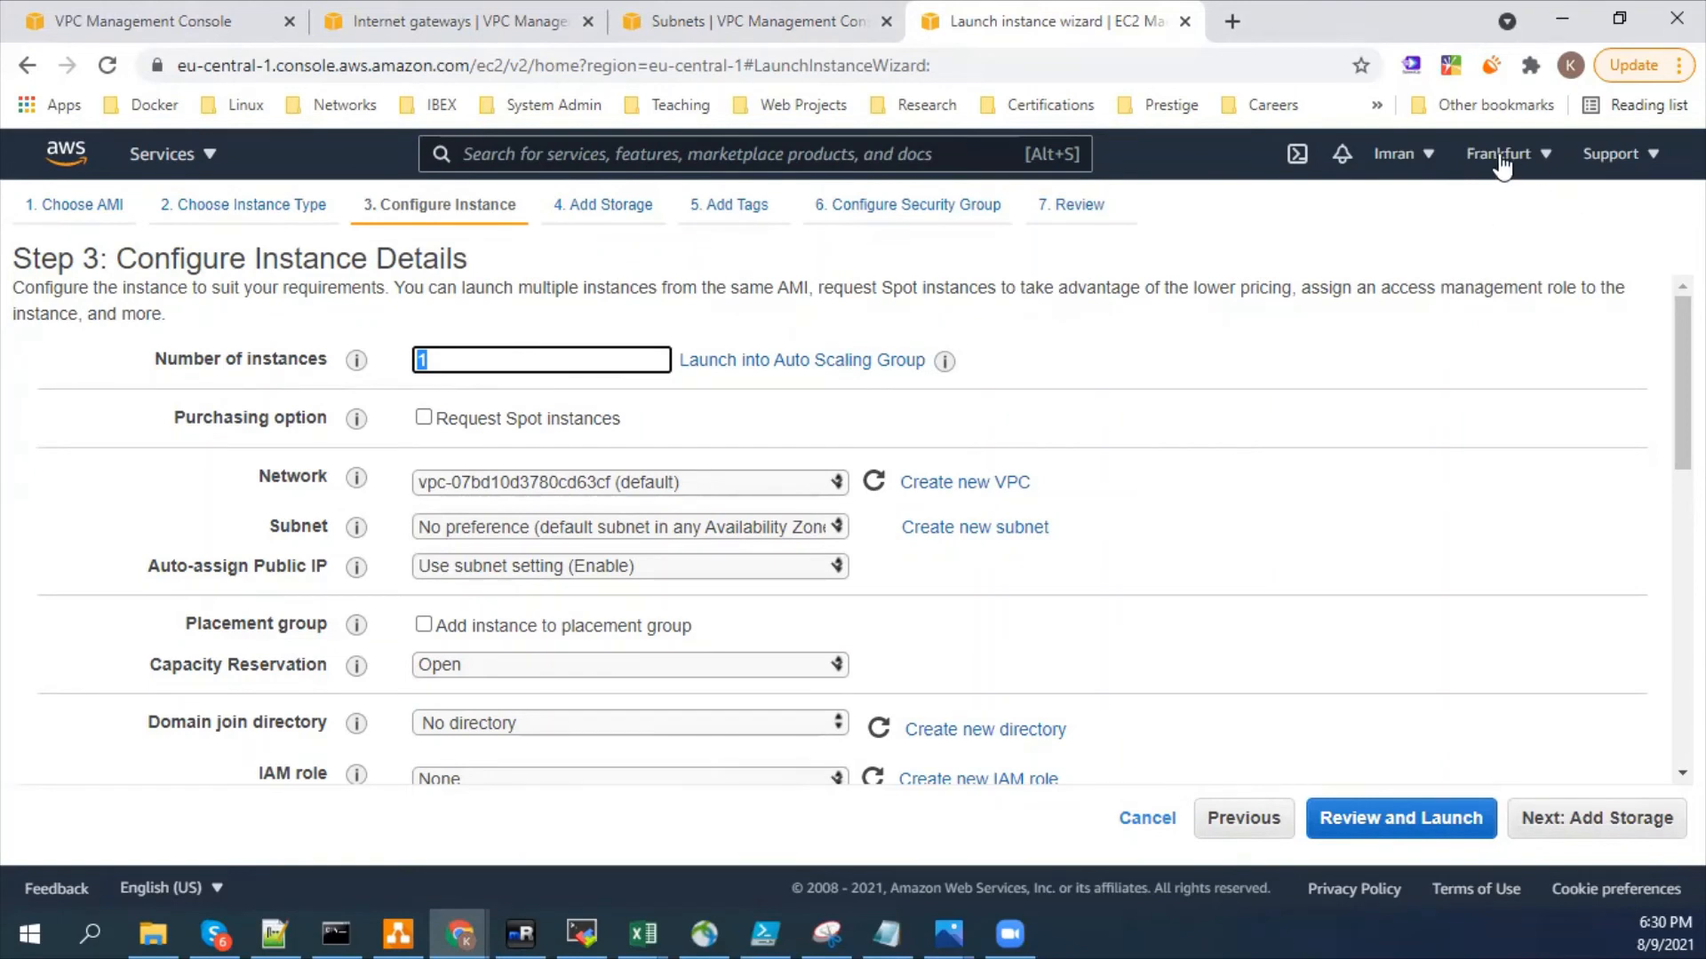
{"action": "left_click", "coordinate": [711, 480]}
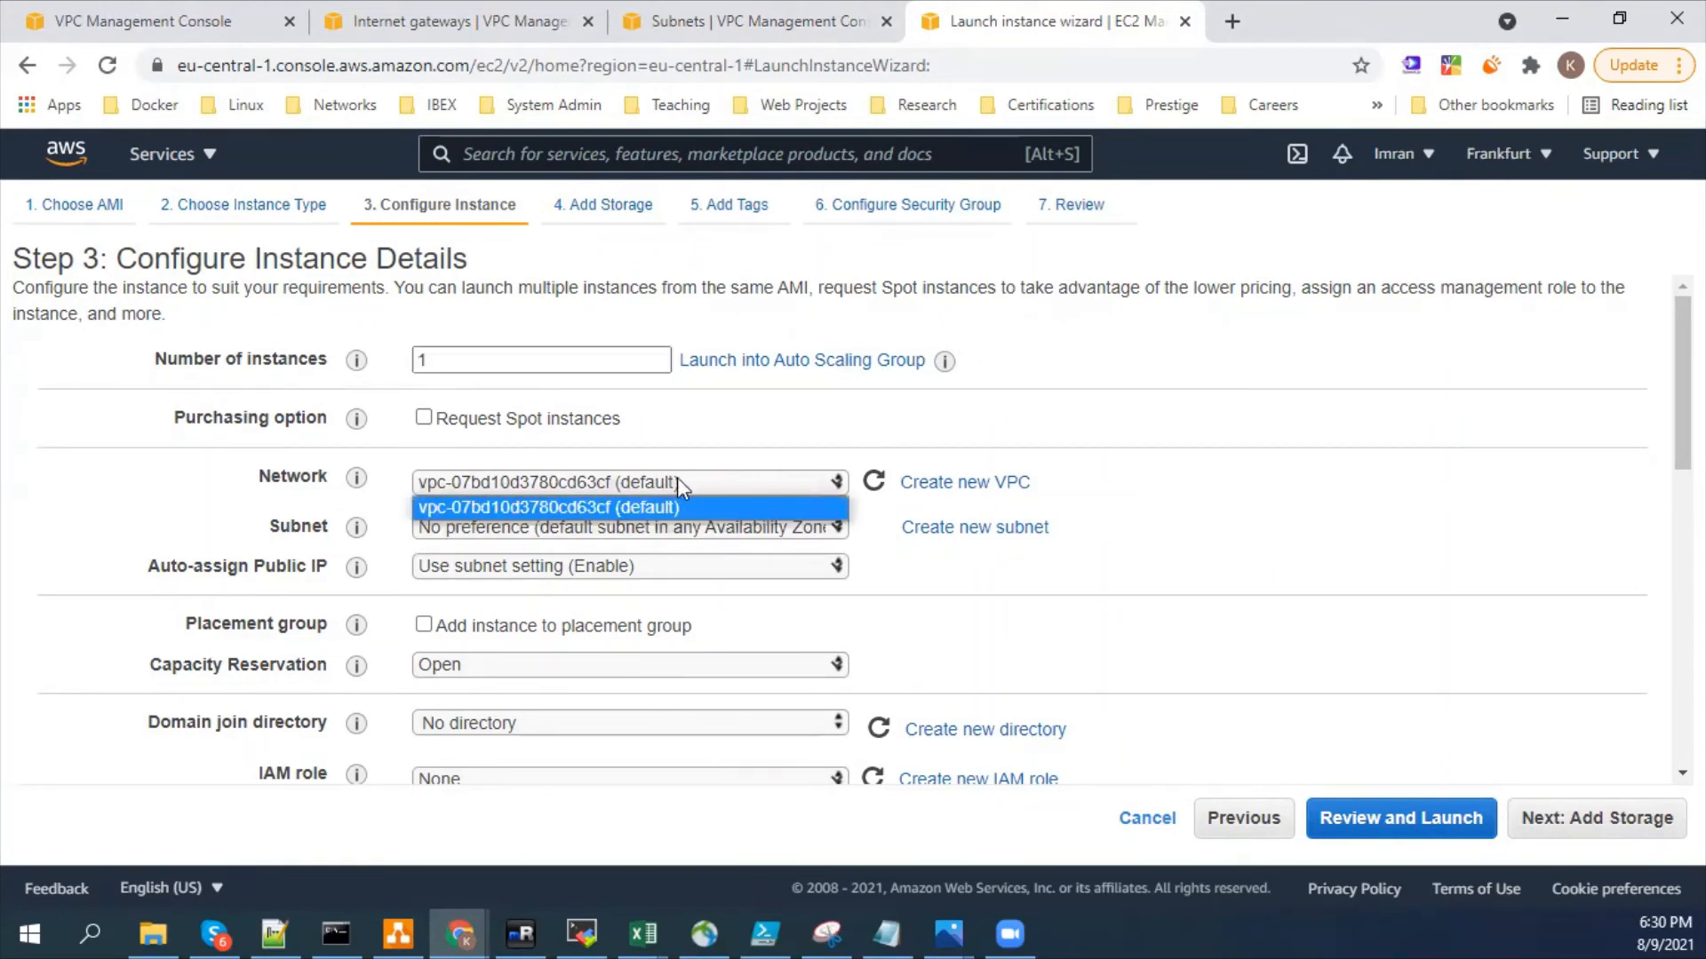
{"action": "left_click", "coordinate": [644, 449]}
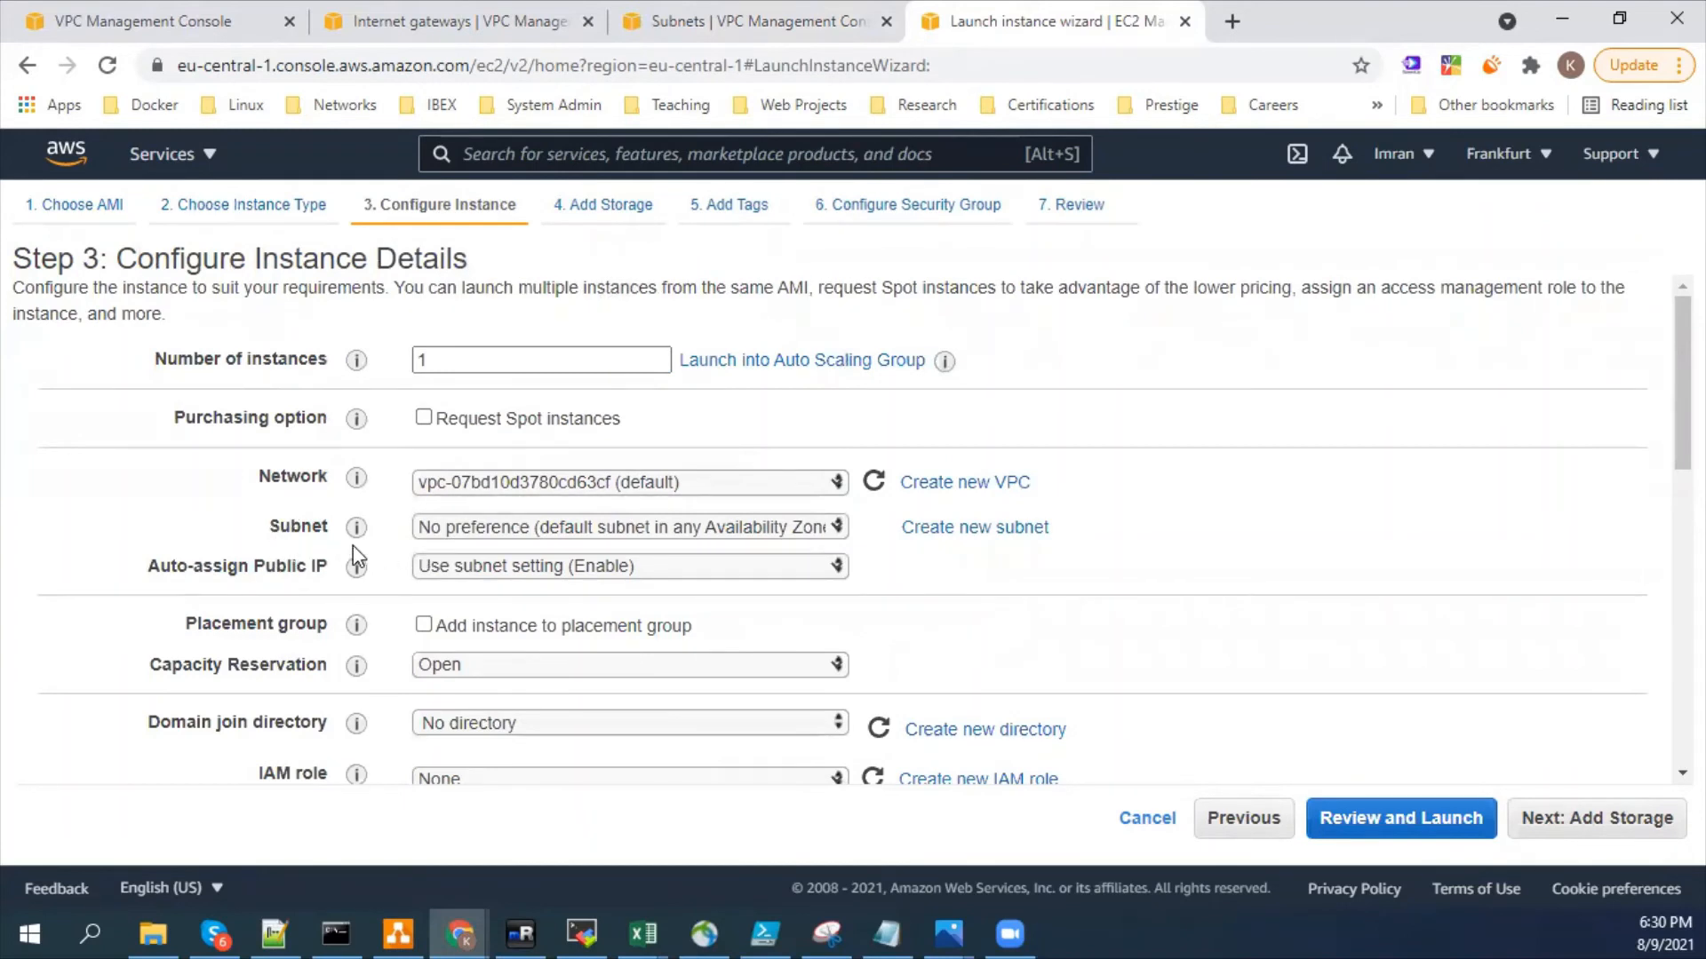
{"action": "mouse_move", "coordinate": [358, 530]}
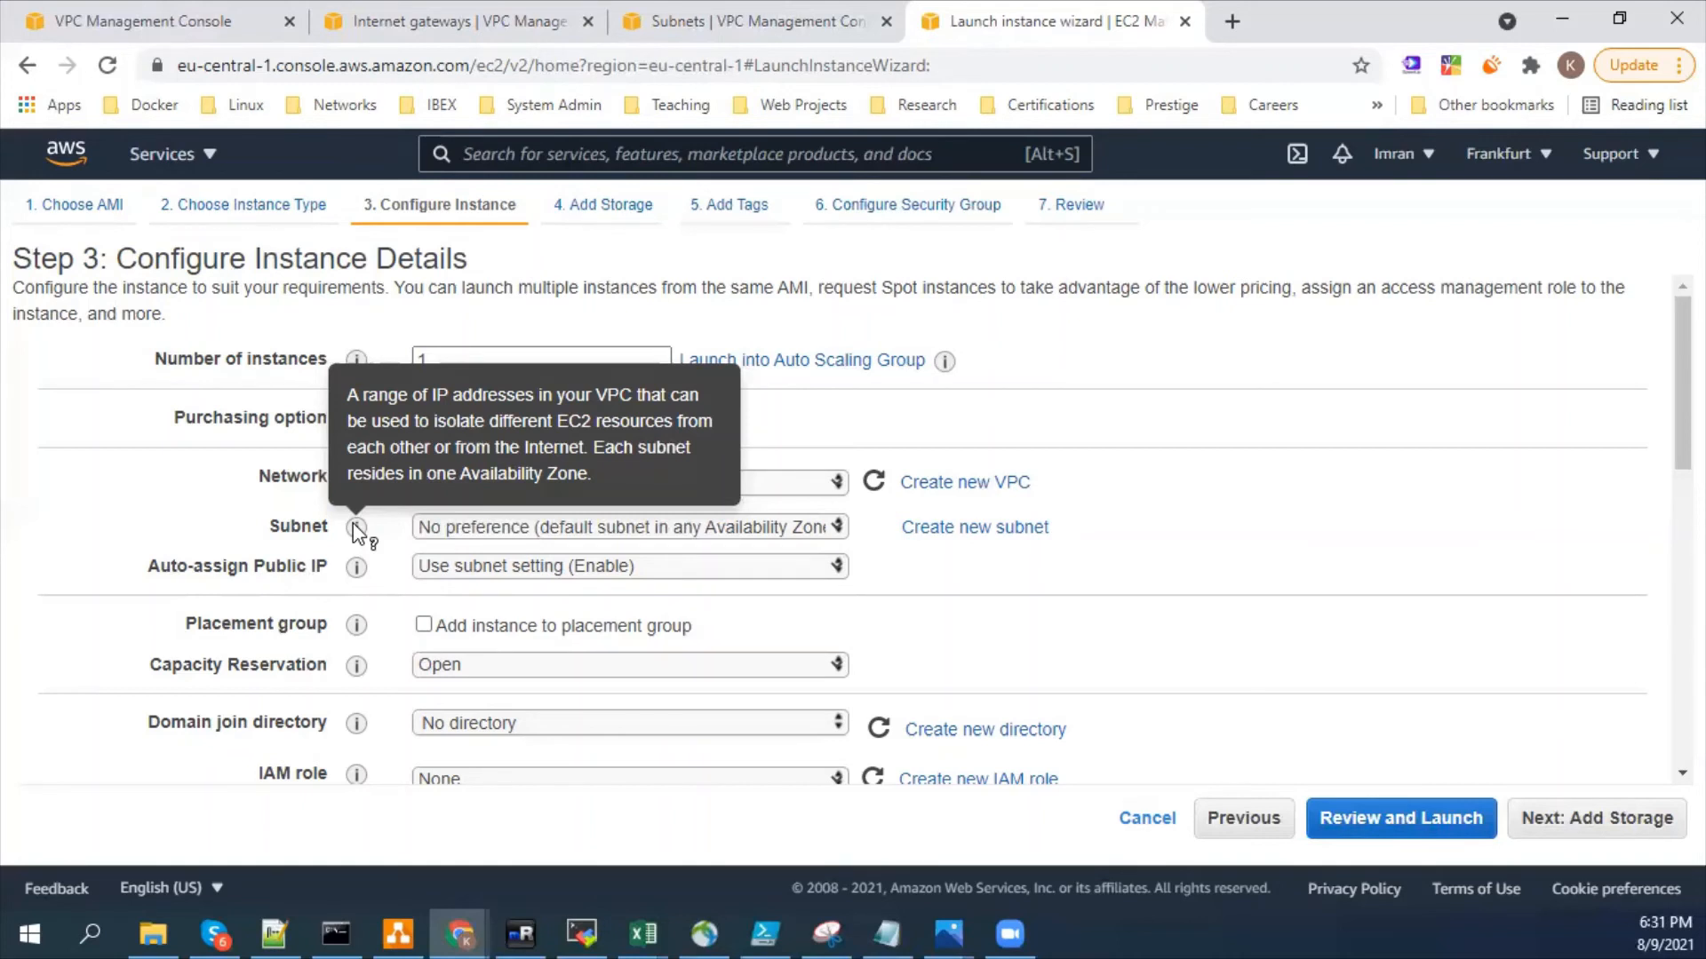
{"action": "left_click", "coordinate": [577, 527]}
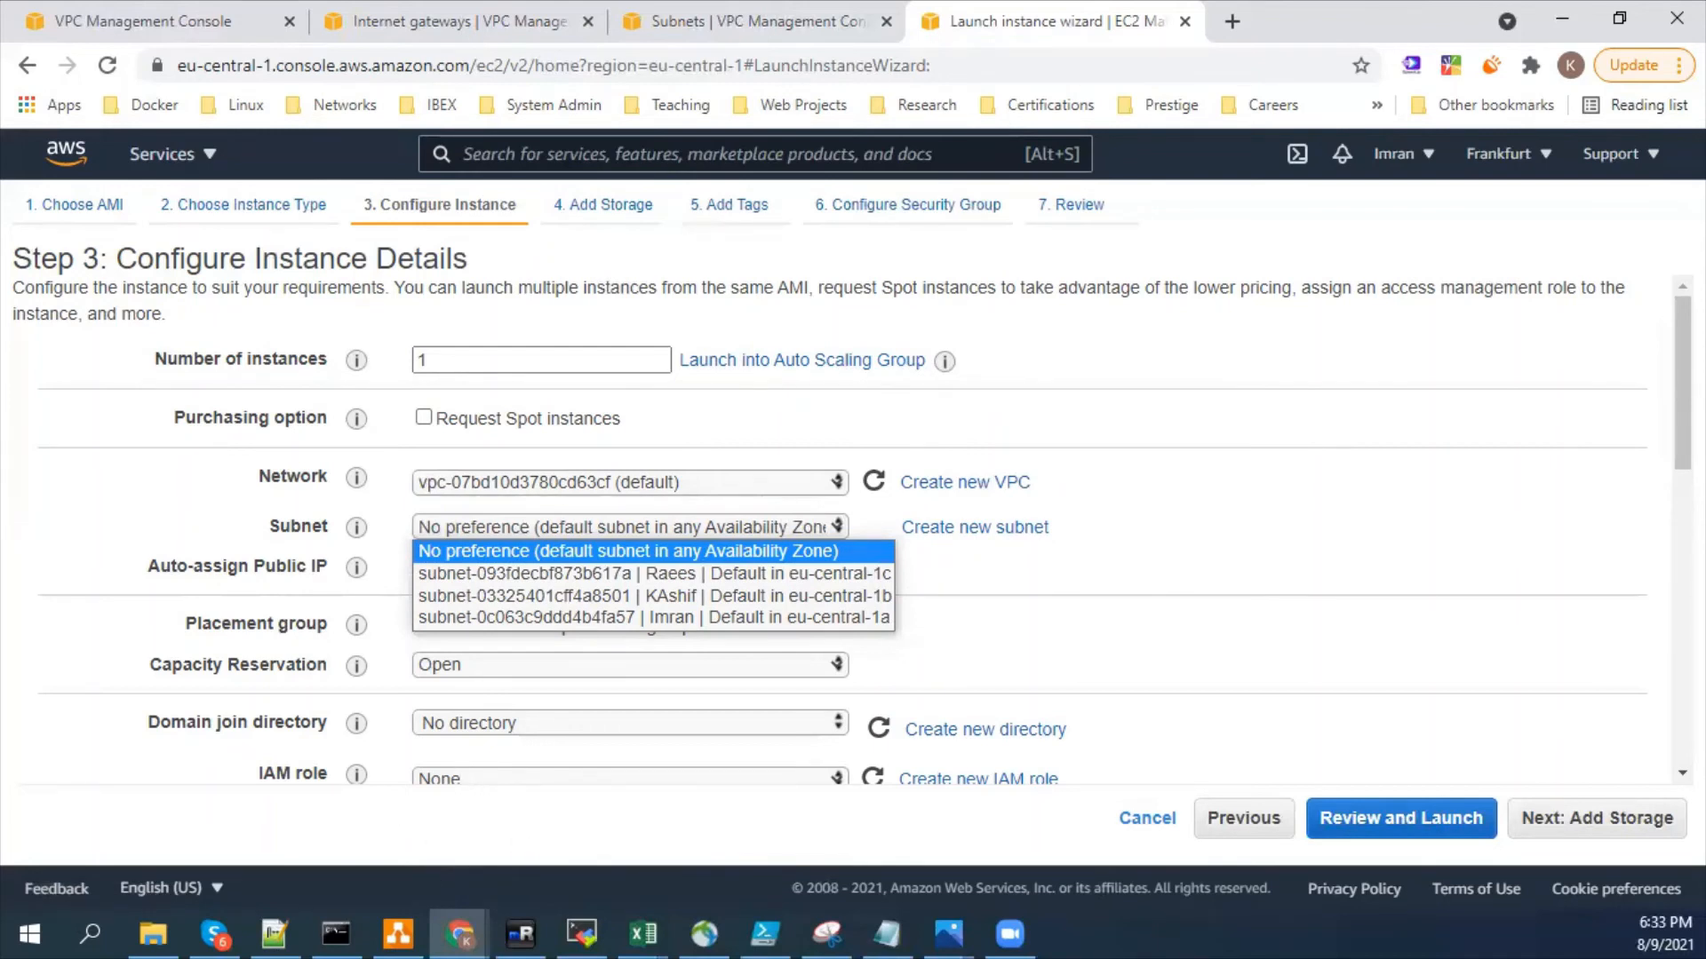
- Switch to the draw.io aws diagram, enlarge the AWS Private box and move the Google/Azure ellipse down to its new lower edge
{"action": "left_click", "coordinate": [397, 932]}
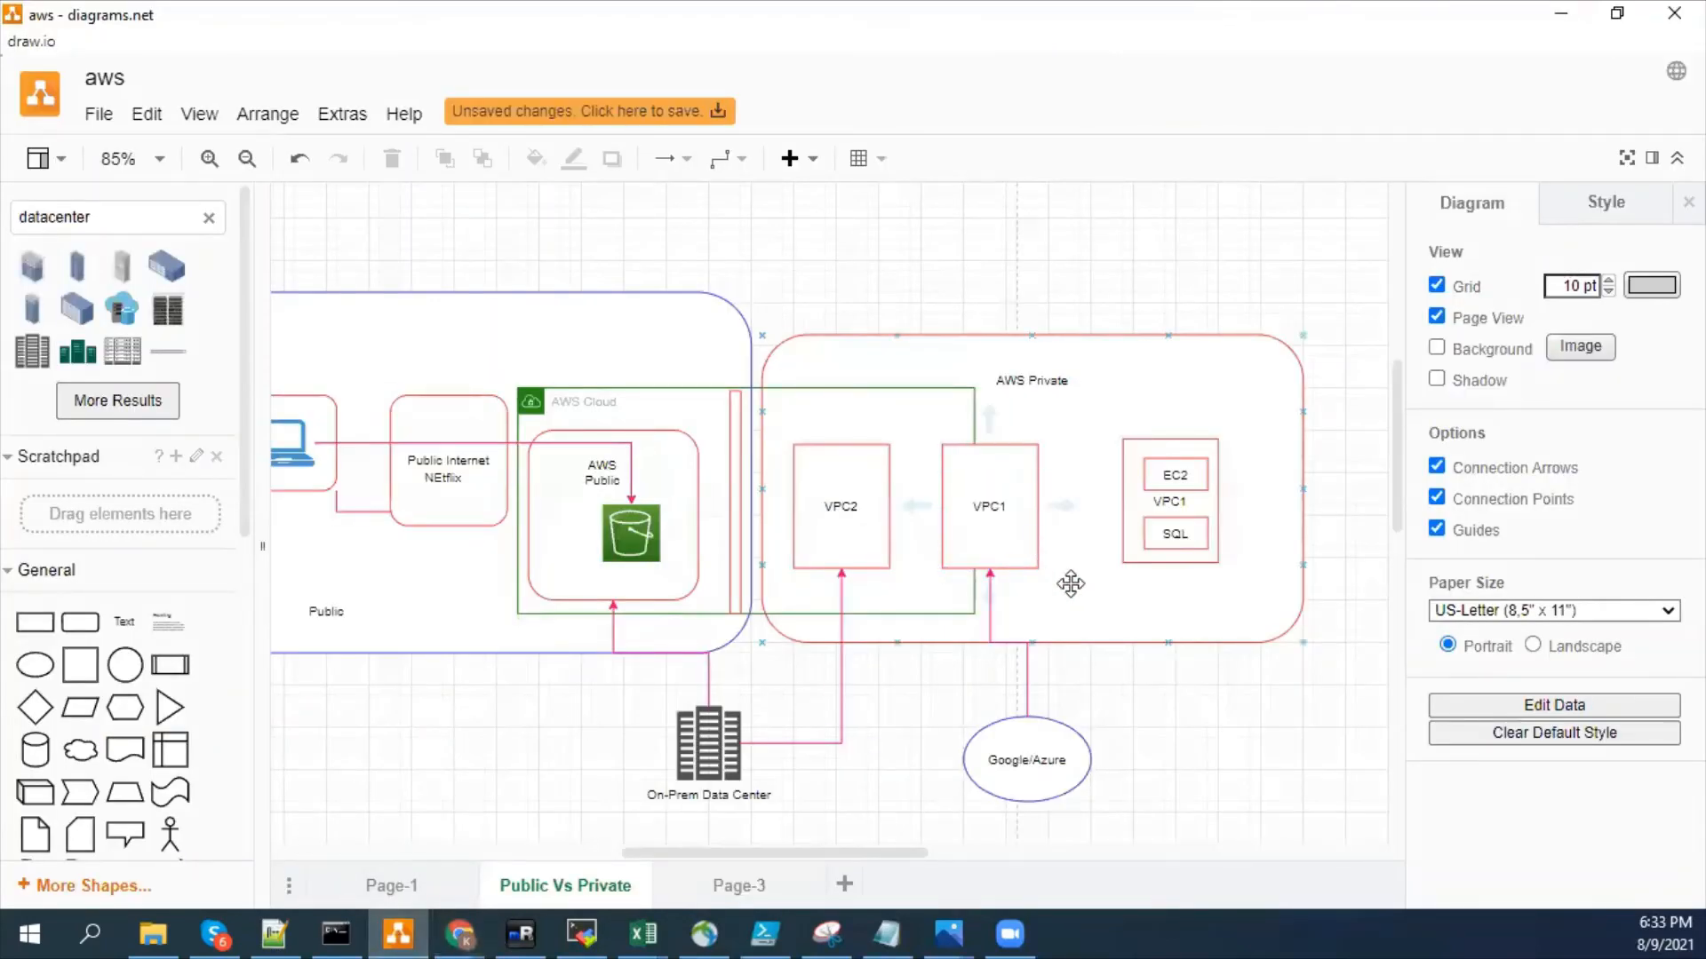
{"action": "left_click", "coordinate": [874, 388]}
{"action": "left_click_drag", "start_coordinate": [893, 860], "coordinate": [929, 853]}
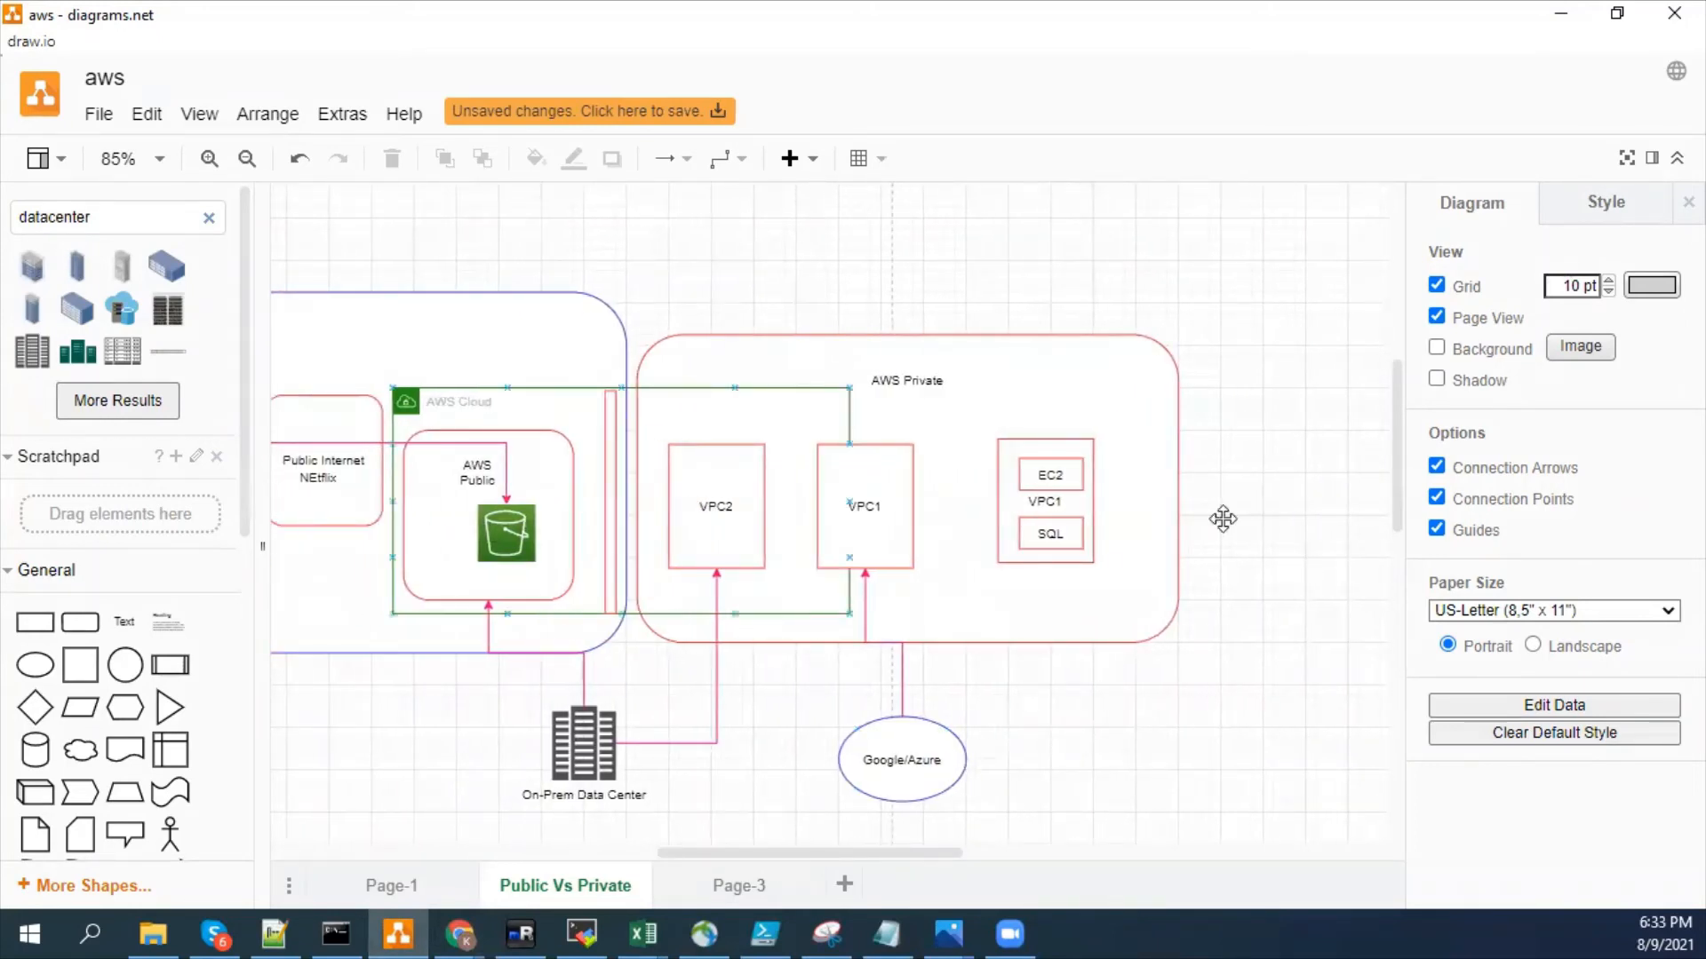
{"action": "left_click", "coordinate": [1064, 582]}
{"action": "left_click_drag", "start_coordinate": [1175, 641], "coordinate": [1378, 736]}
{"action": "left_click", "coordinate": [916, 773]}
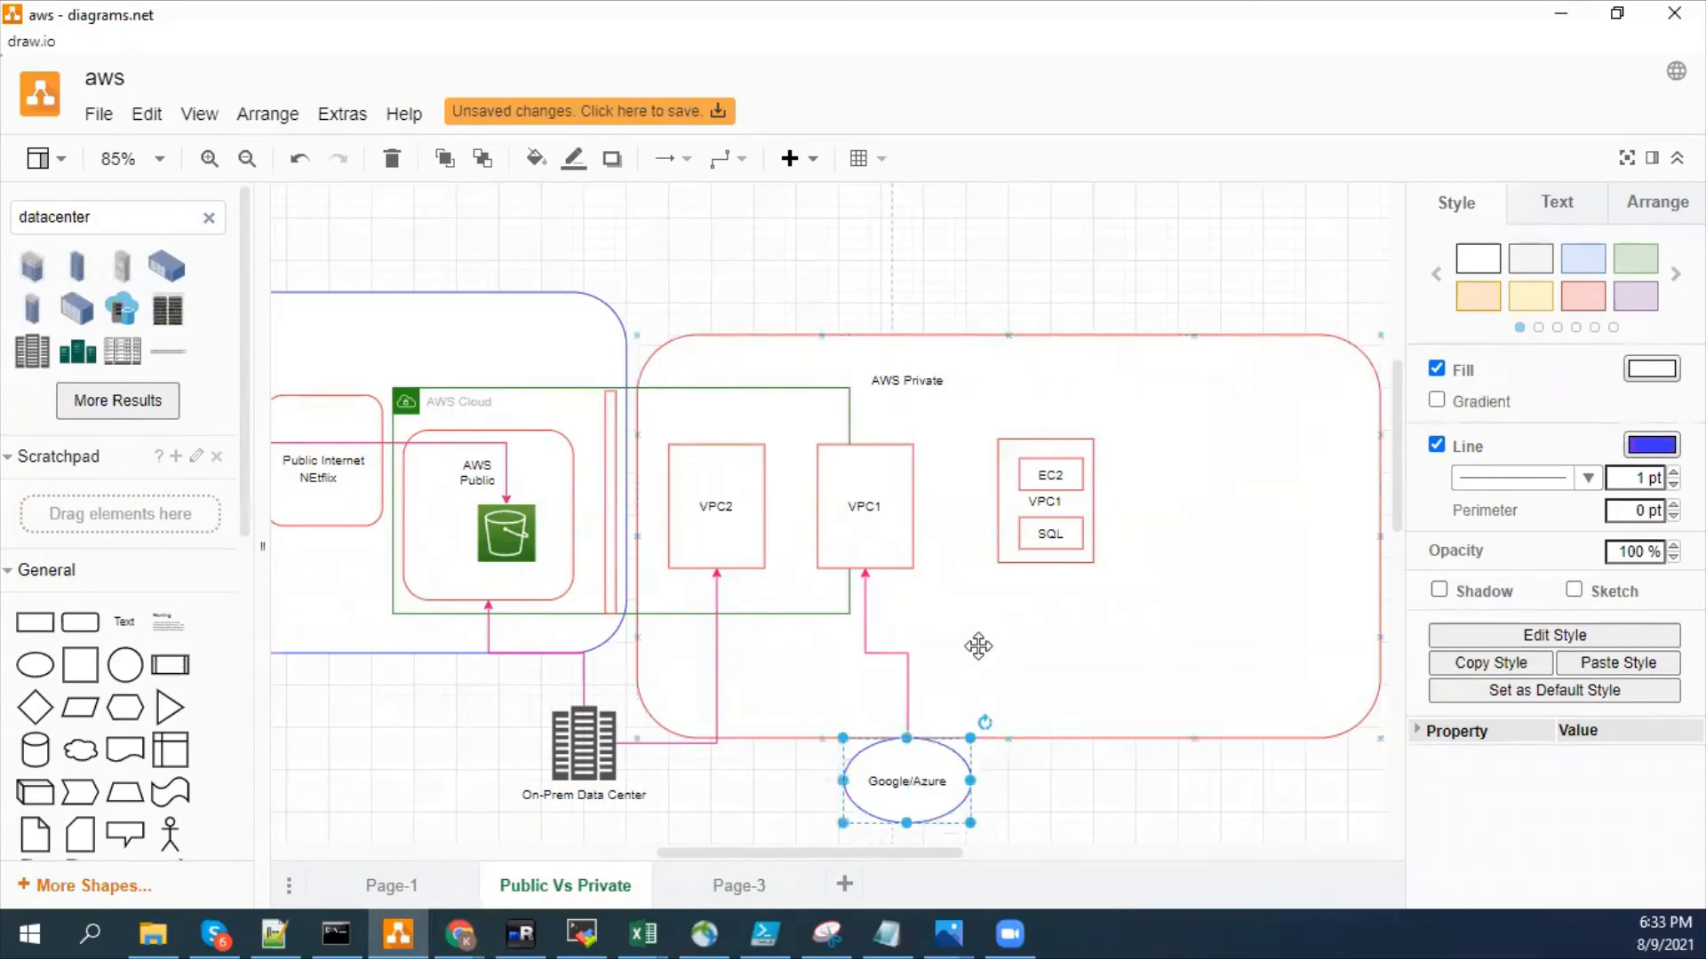
- Add a new blank page after Page-3 in the diagram
{"action": "left_click", "coordinate": [730, 885]}
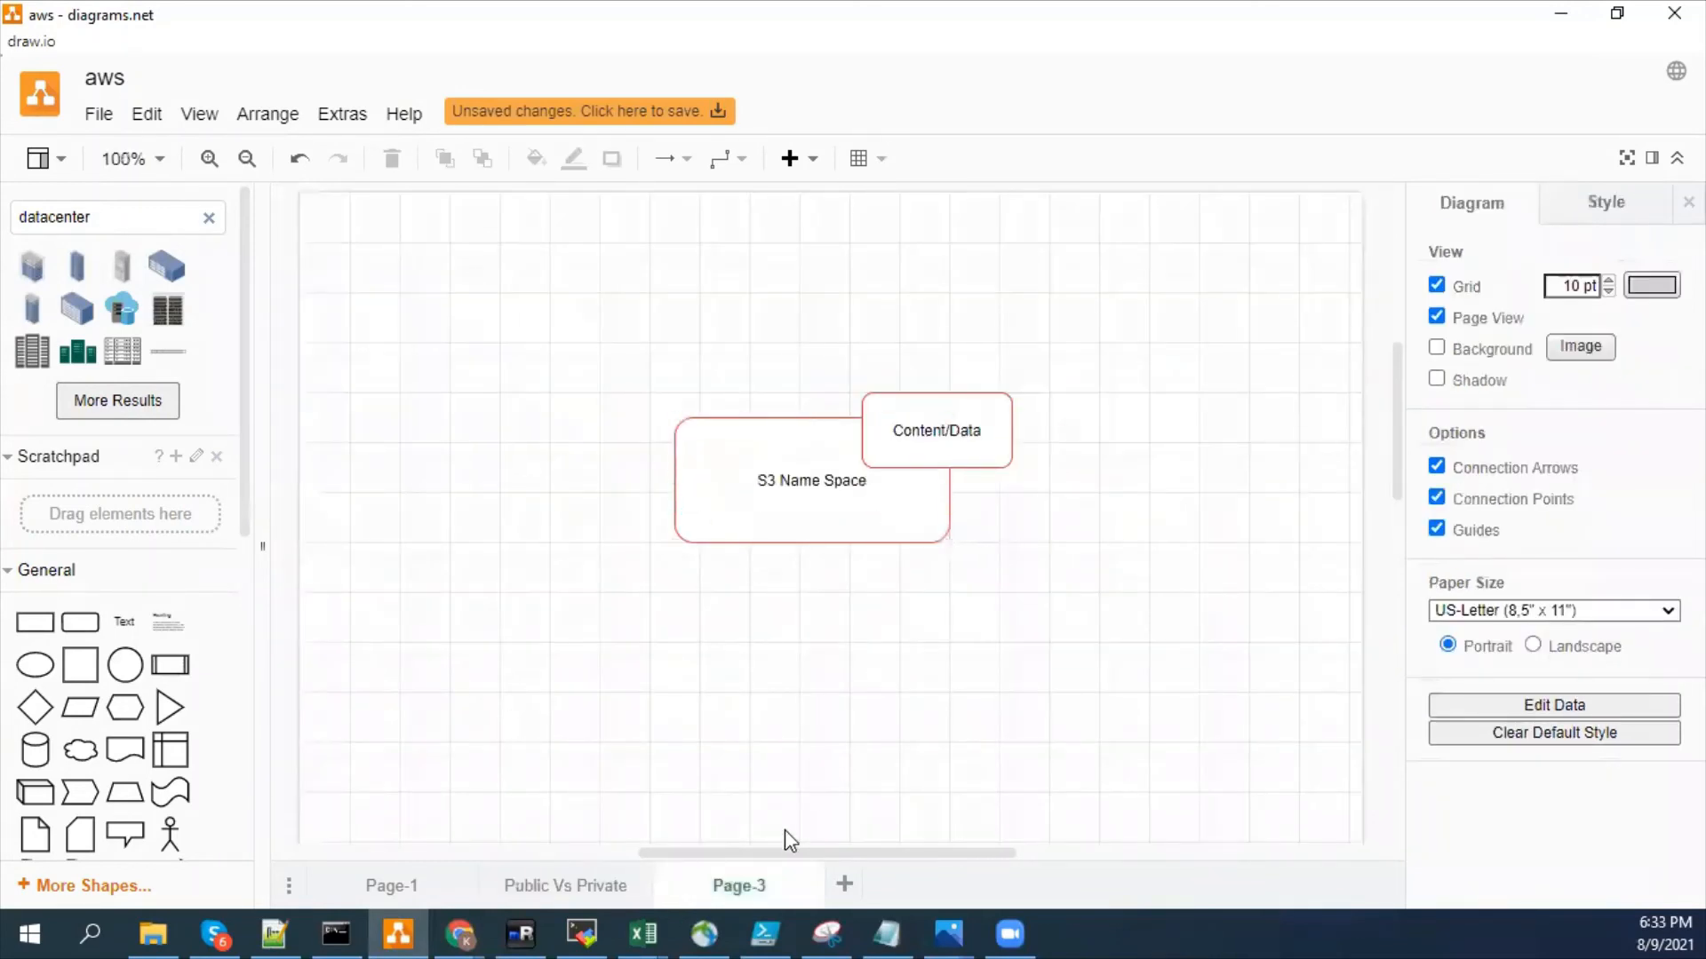
{"action": "left_click", "coordinate": [844, 884]}
{"action": "left_click_drag", "start_coordinate": [78, 640], "coordinate": [668, 470]}
{"action": "key", "text": "Delete"}
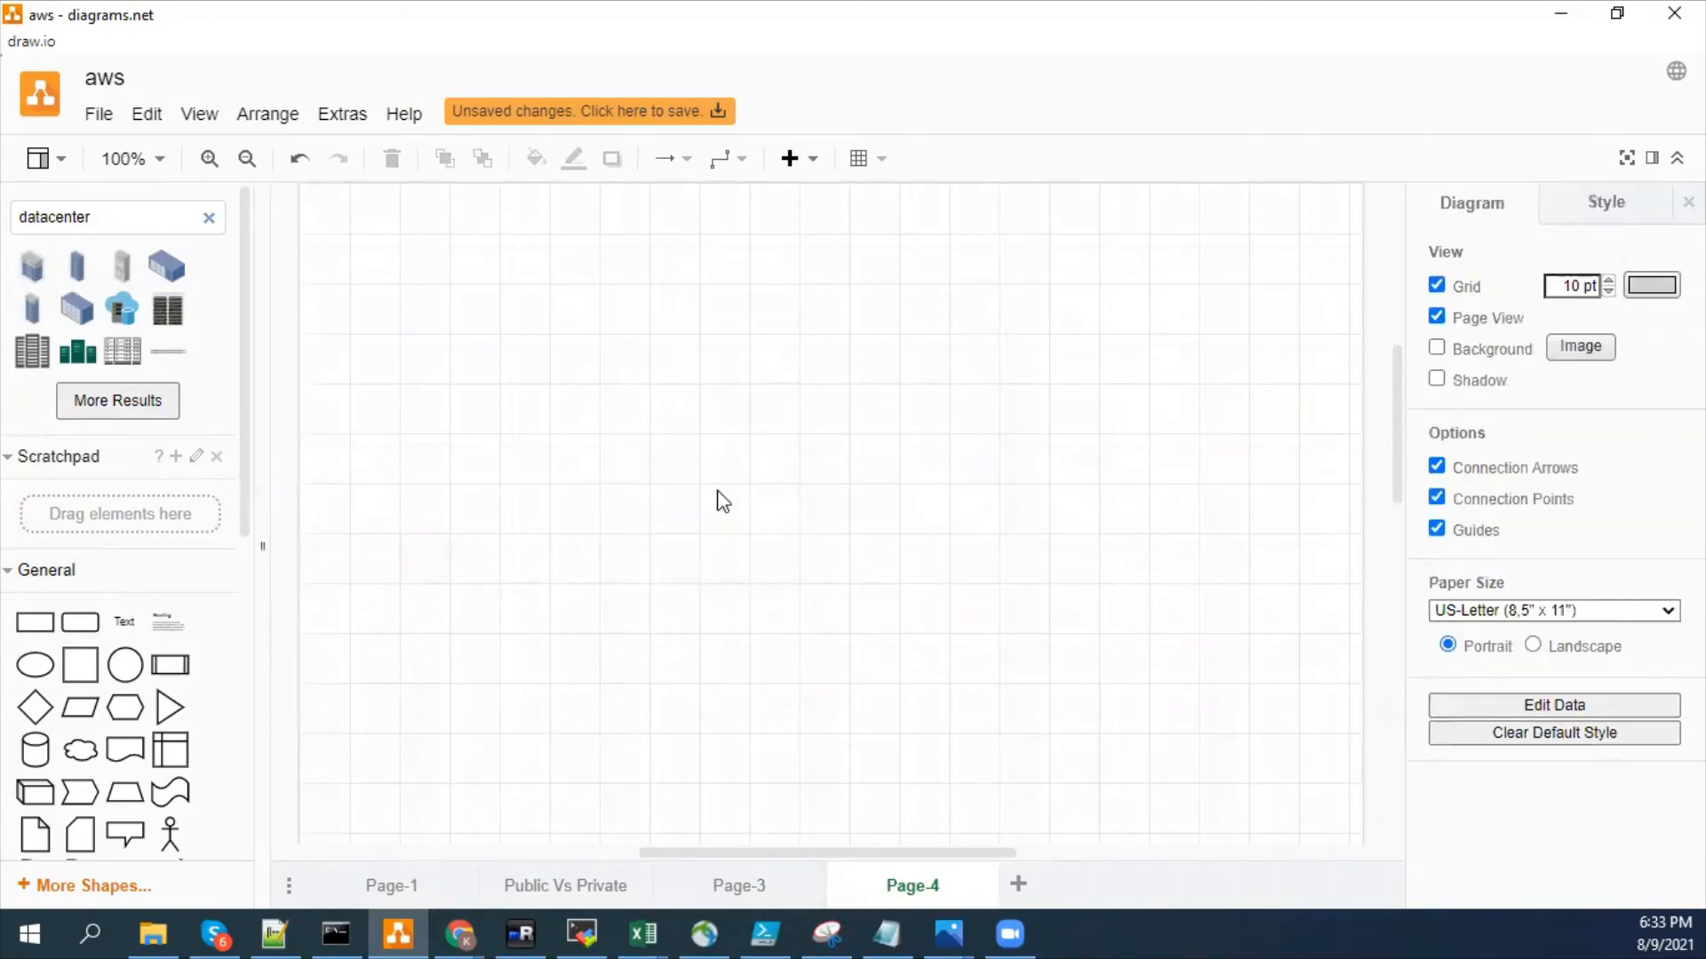
- Search the shapes for vpc, place the green VPC container on the blank page and enlarge it to span most of the page width
{"action": "double_click", "coordinate": [35, 216]}
{"action": "type", "text": "vpc"}
{"action": "key", "text": "Return"}
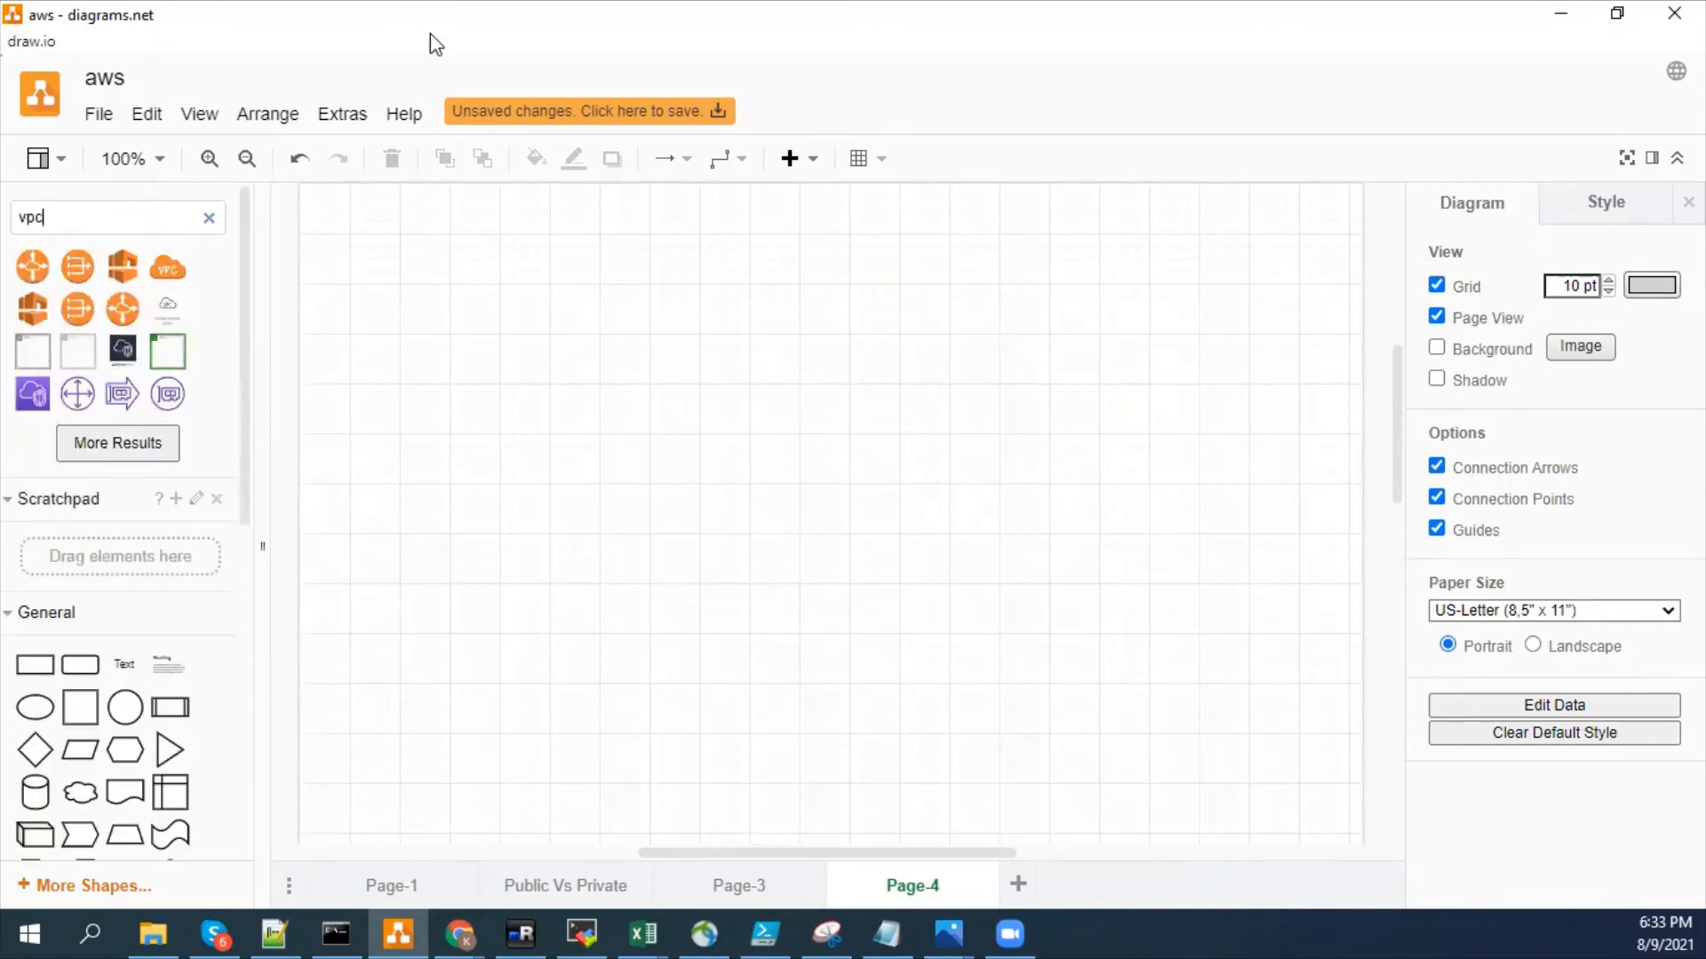
{"action": "left_click_drag", "start_coordinate": [167, 351], "coordinate": [533, 316]}
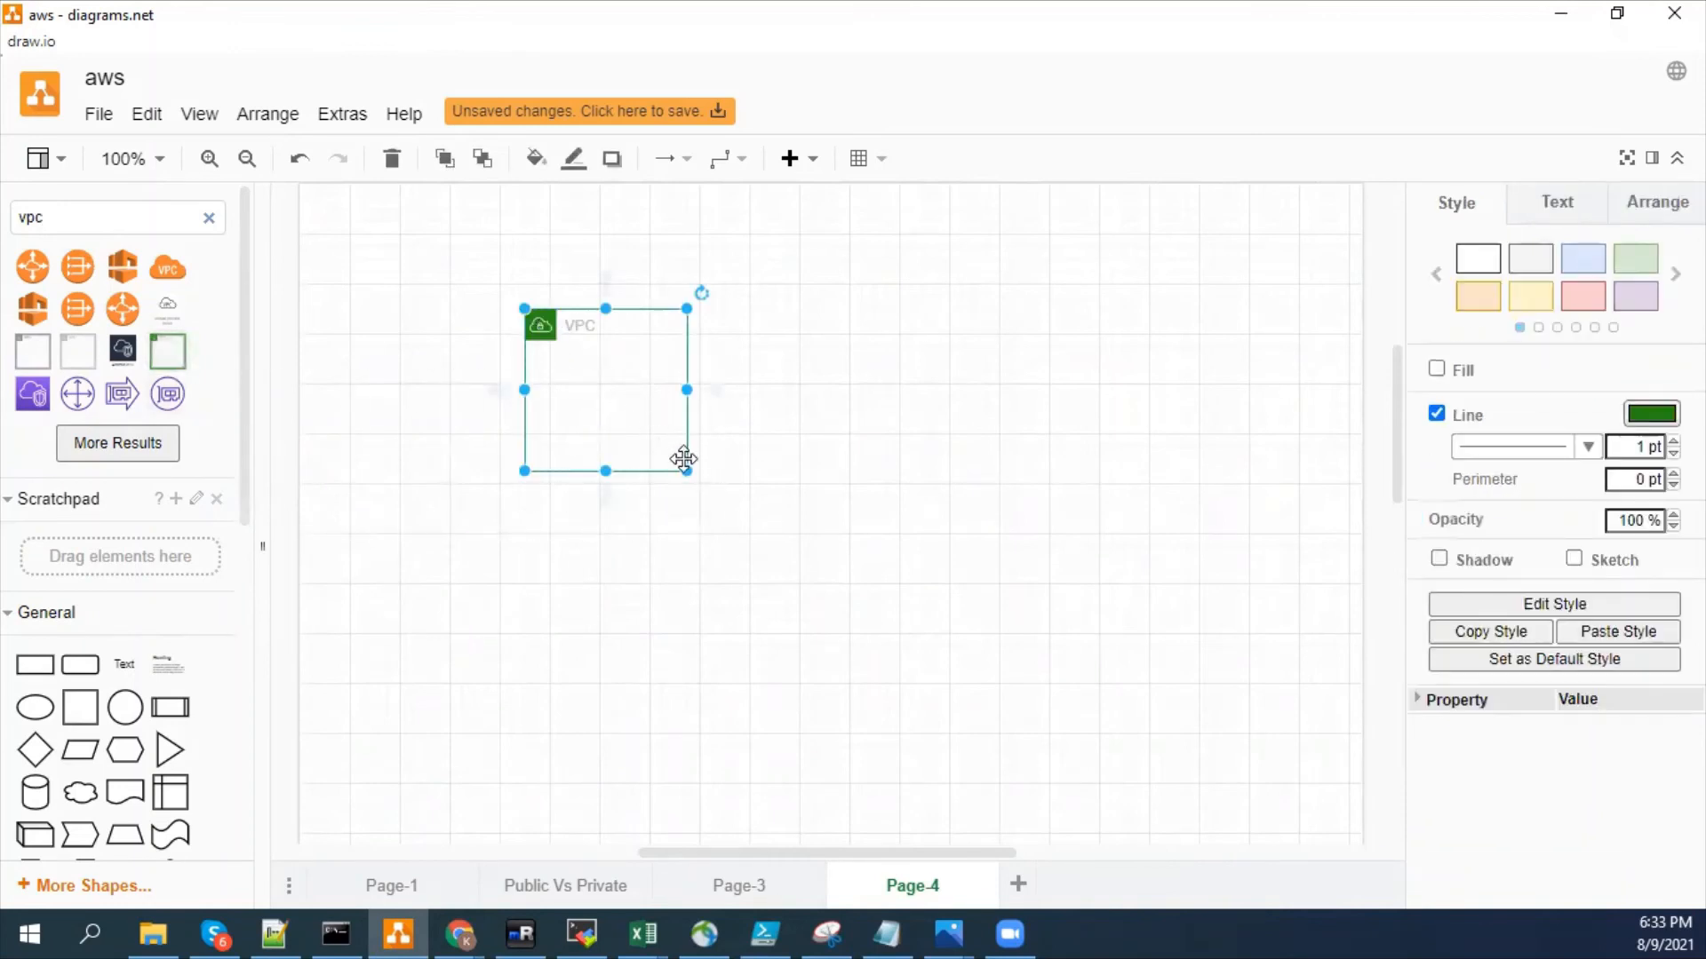
{"action": "left_click_drag", "start_coordinate": [689, 469], "coordinate": [1324, 697]}
{"action": "left_click_drag", "start_coordinate": [975, 855], "coordinate": [1016, 855]}
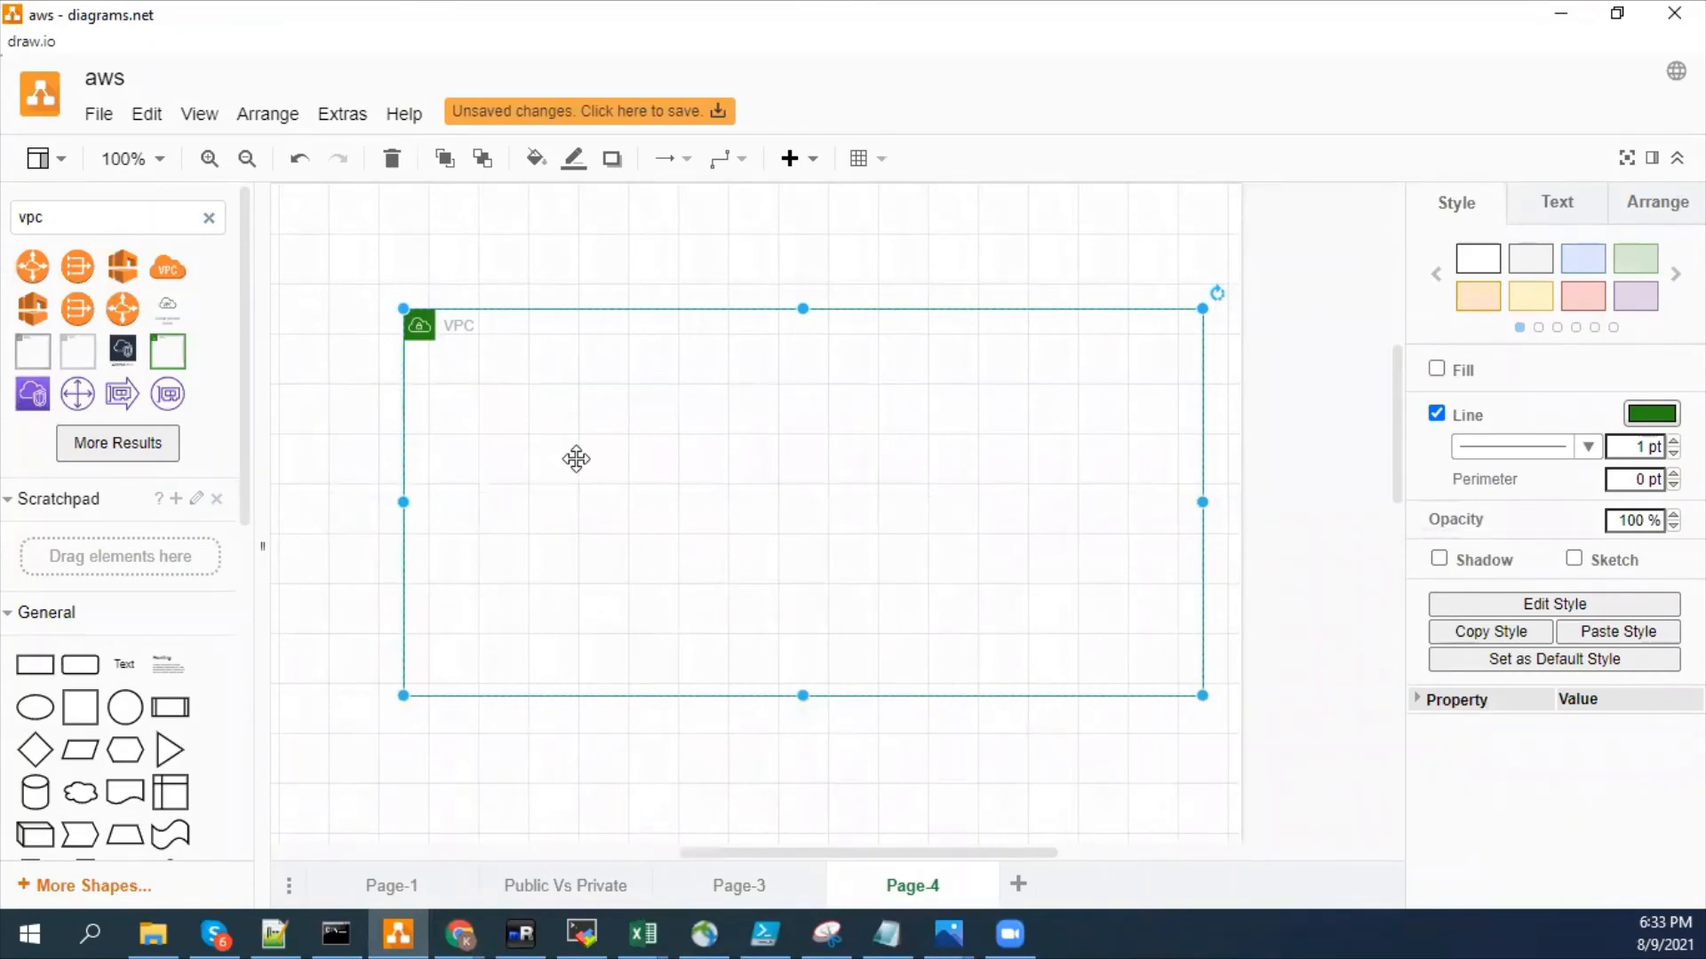
- Duplicate the VPC container and fit the smaller copy inside the original
{"action": "key", "text": "ctrl+d"}
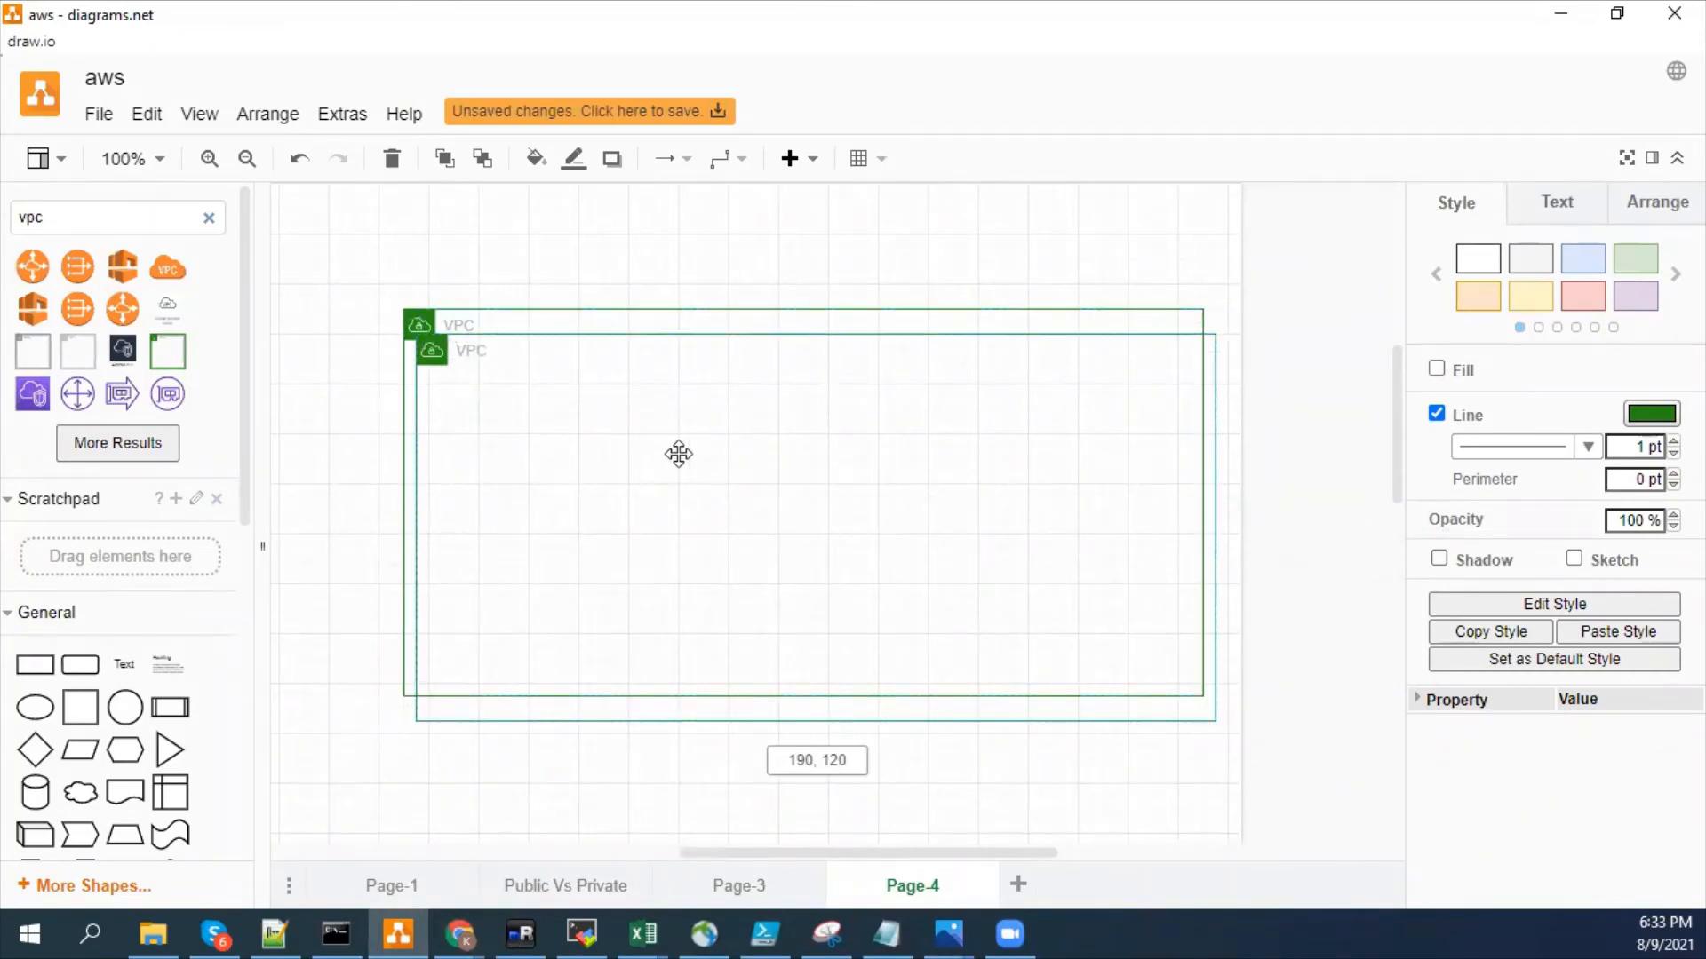
{"action": "left_click_drag", "start_coordinate": [1217, 724], "coordinate": [1140, 658]}
{"action": "left_click_drag", "start_coordinate": [936, 541], "coordinate": [941, 552]}
- Relabel the outer container as AWS
{"action": "double_click", "coordinate": [458, 325]}
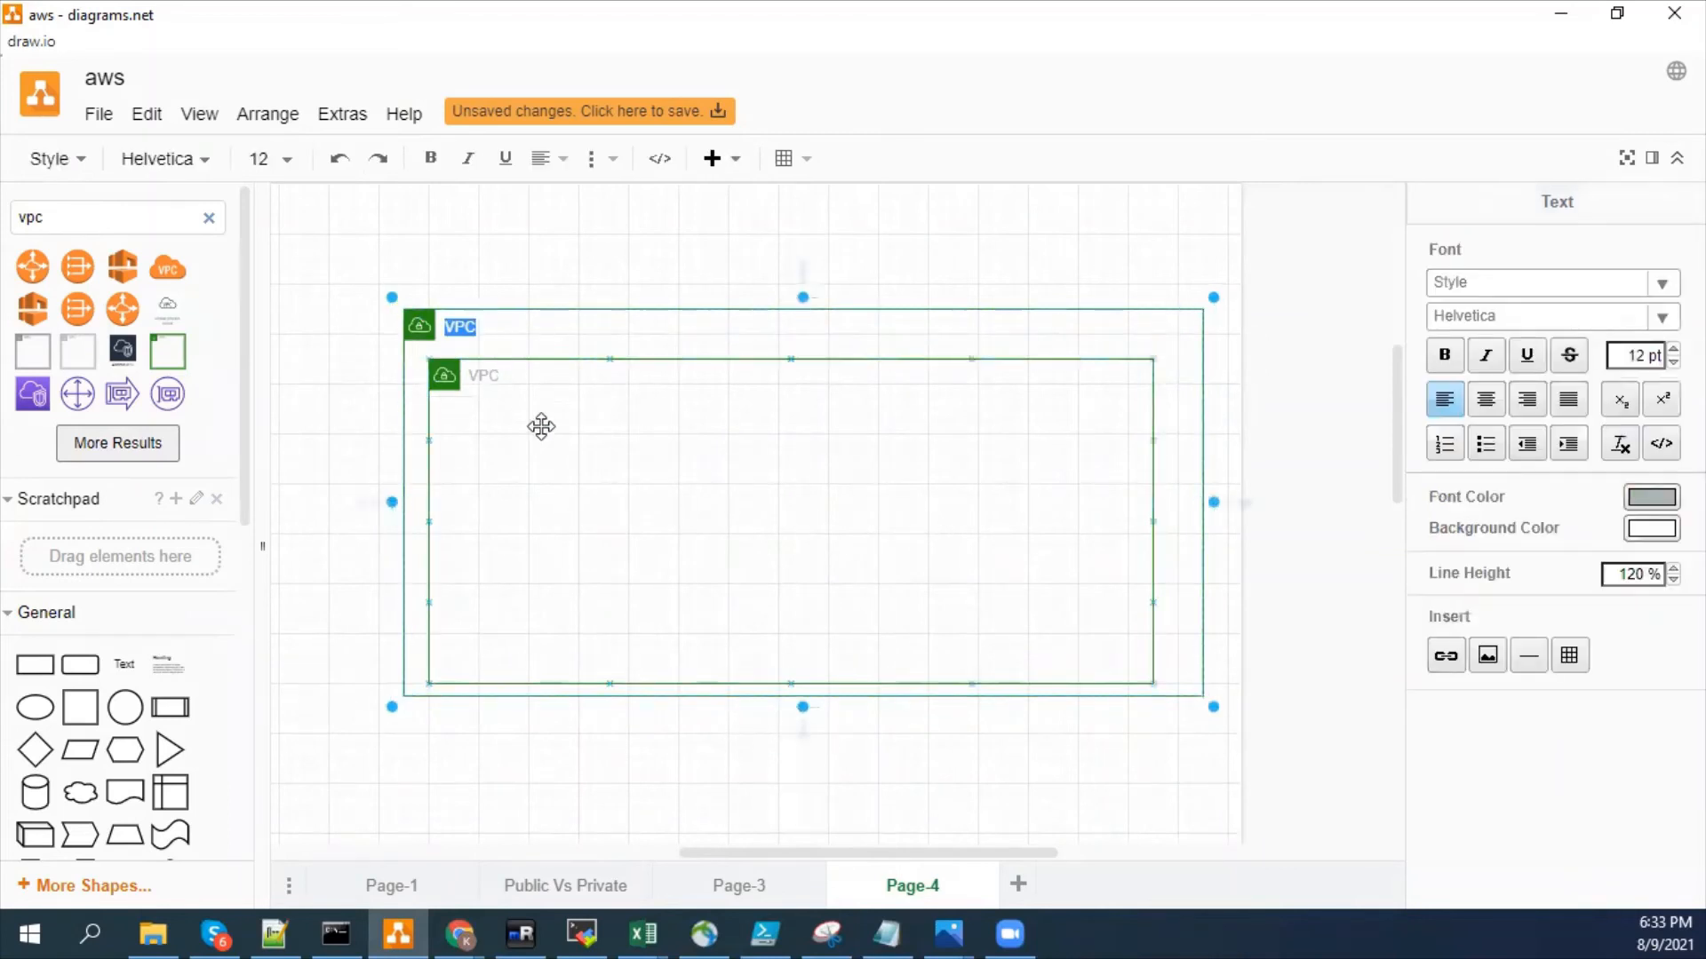
{"action": "type", "text": "AWS"}
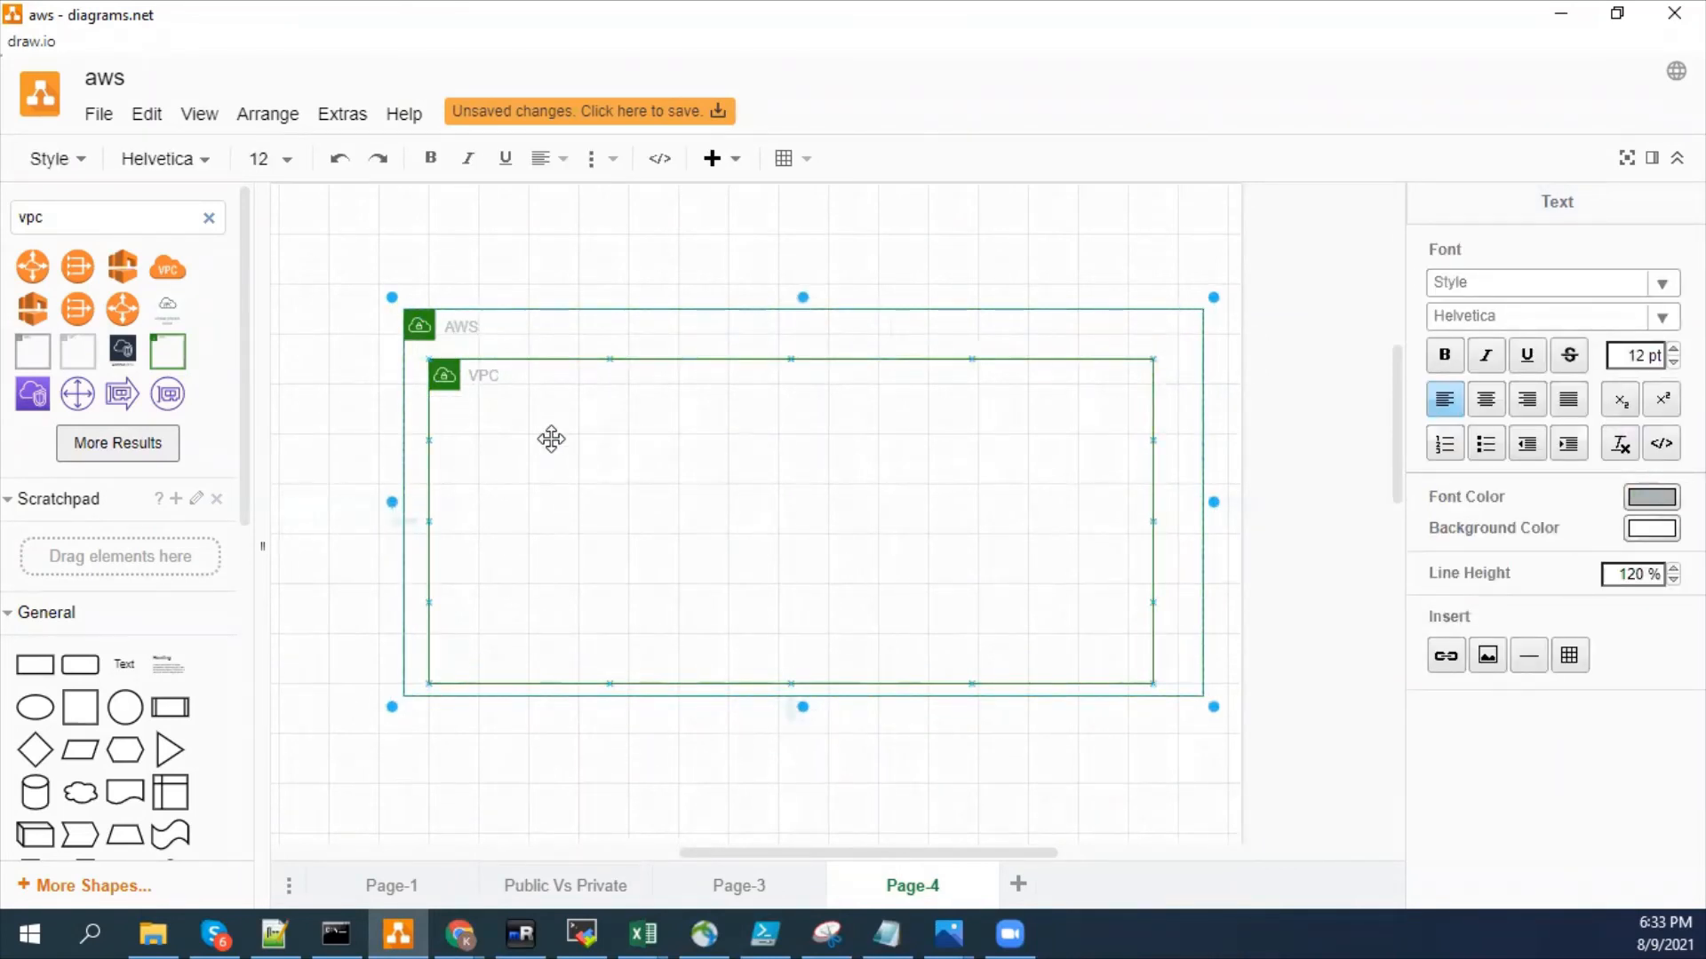
{"action": "left_click", "coordinate": [600, 276]}
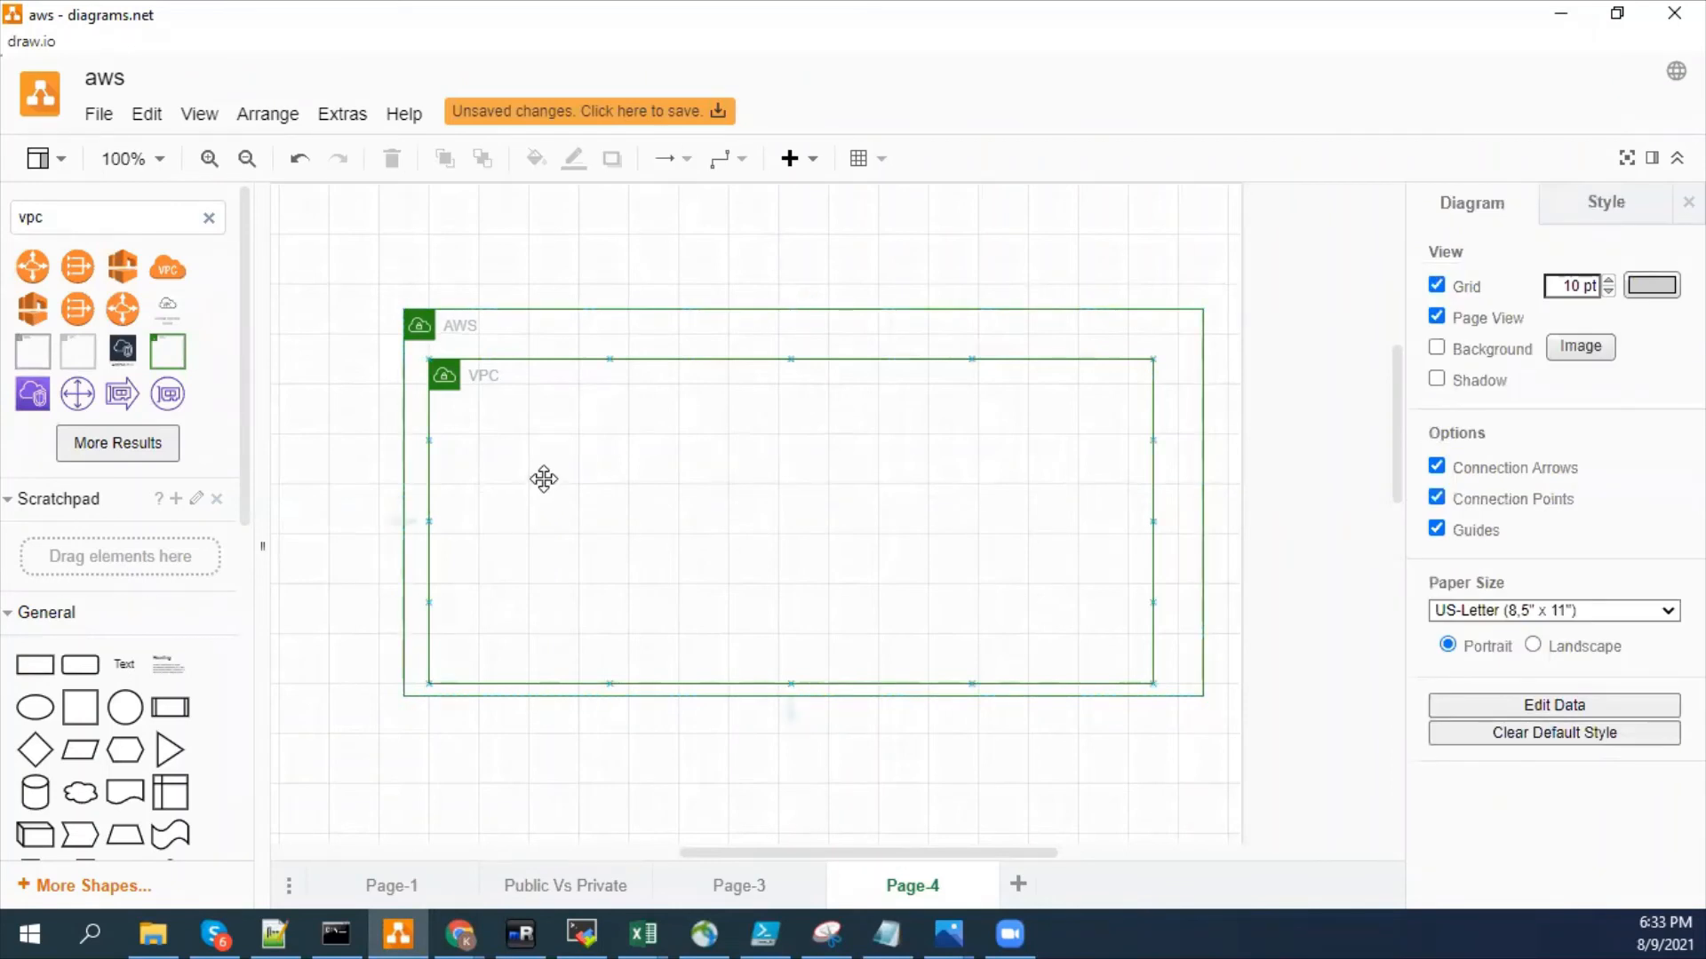
- Try shifting the inner VPC container across the AWS container's edge, and return it to its place inside
{"action": "left_click_drag", "start_coordinate": [680, 430], "coordinate": [891, 429]}
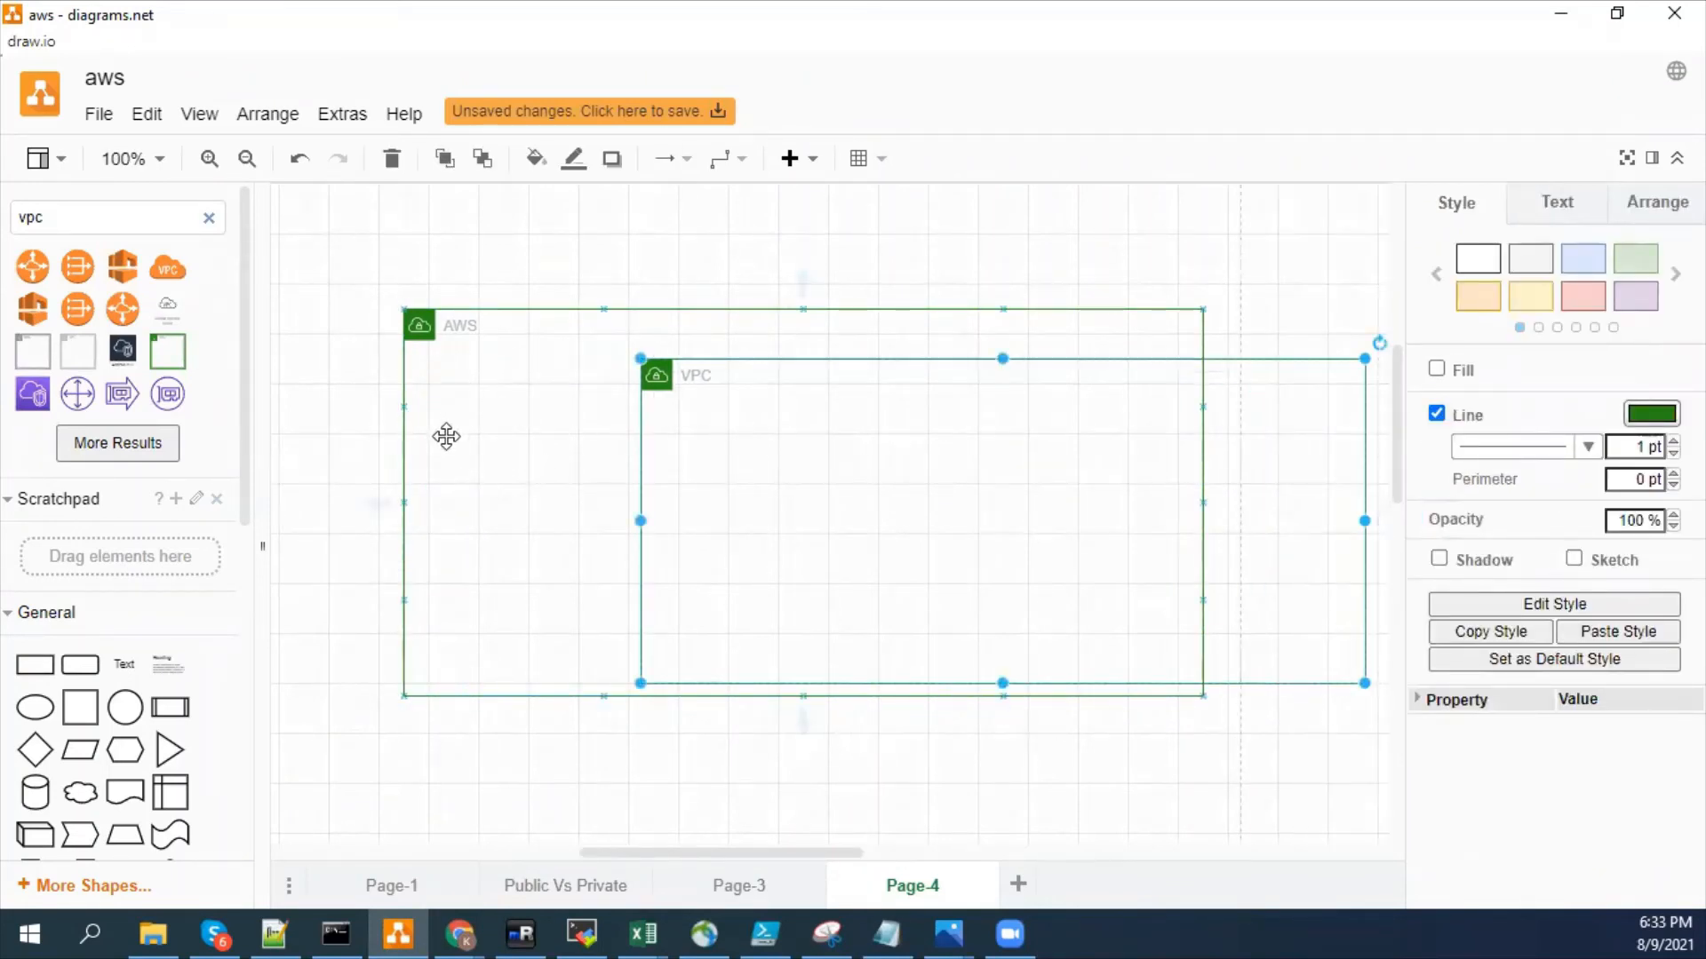
{"action": "left_click_drag", "start_coordinate": [921, 445], "coordinate": [752, 445]}
{"action": "key", "text": "ctrl+z"}
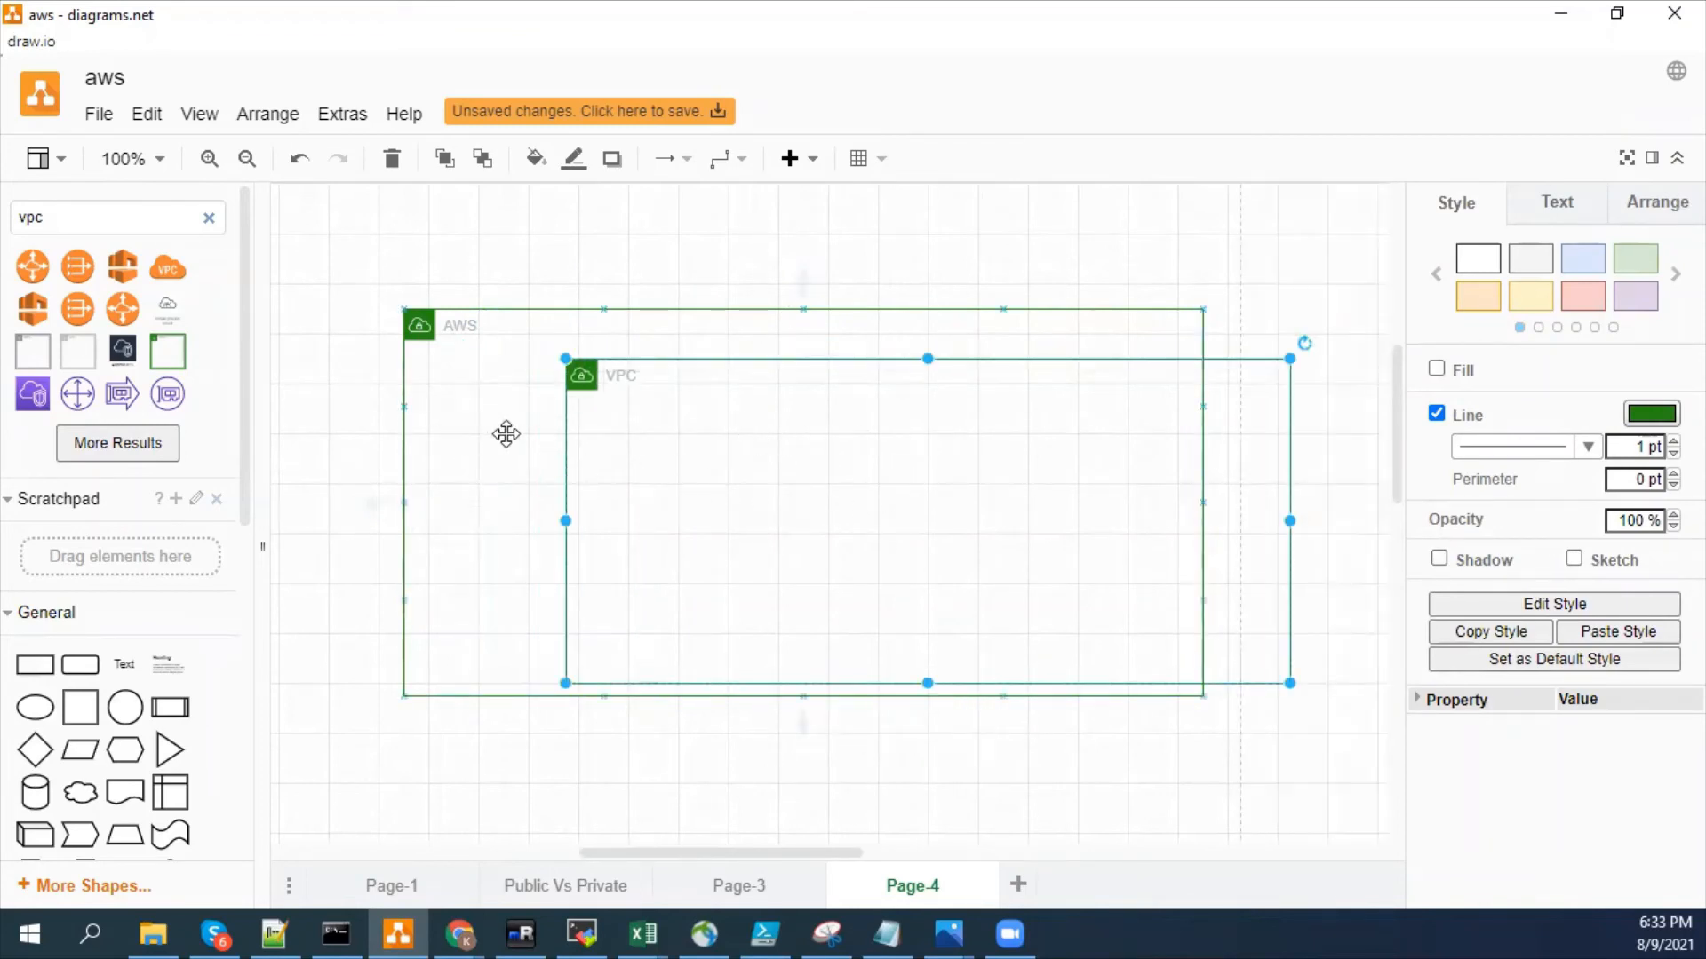
{"action": "left_click_drag", "start_coordinate": [856, 487], "coordinate": [674, 471]}
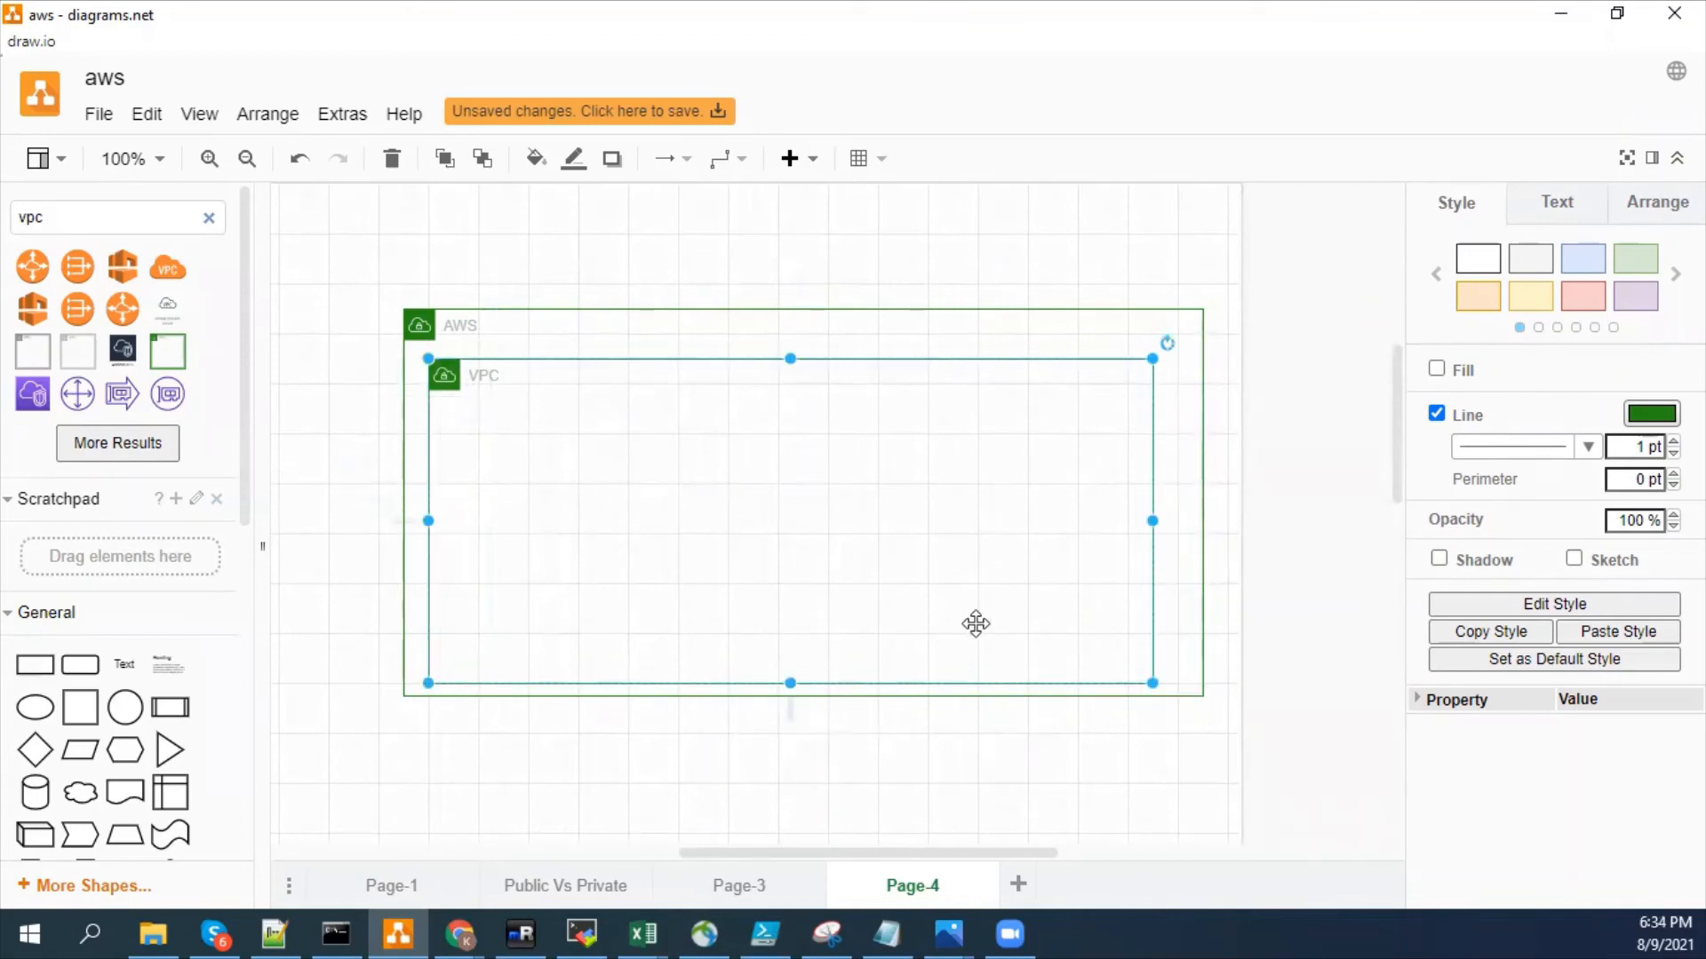
- Widen the inner VPC container so its side margins within the AWS container match
{"action": "left_click_drag", "start_coordinate": [1153, 682], "coordinate": [1178, 683]}
{"action": "left_click", "coordinate": [968, 526]}
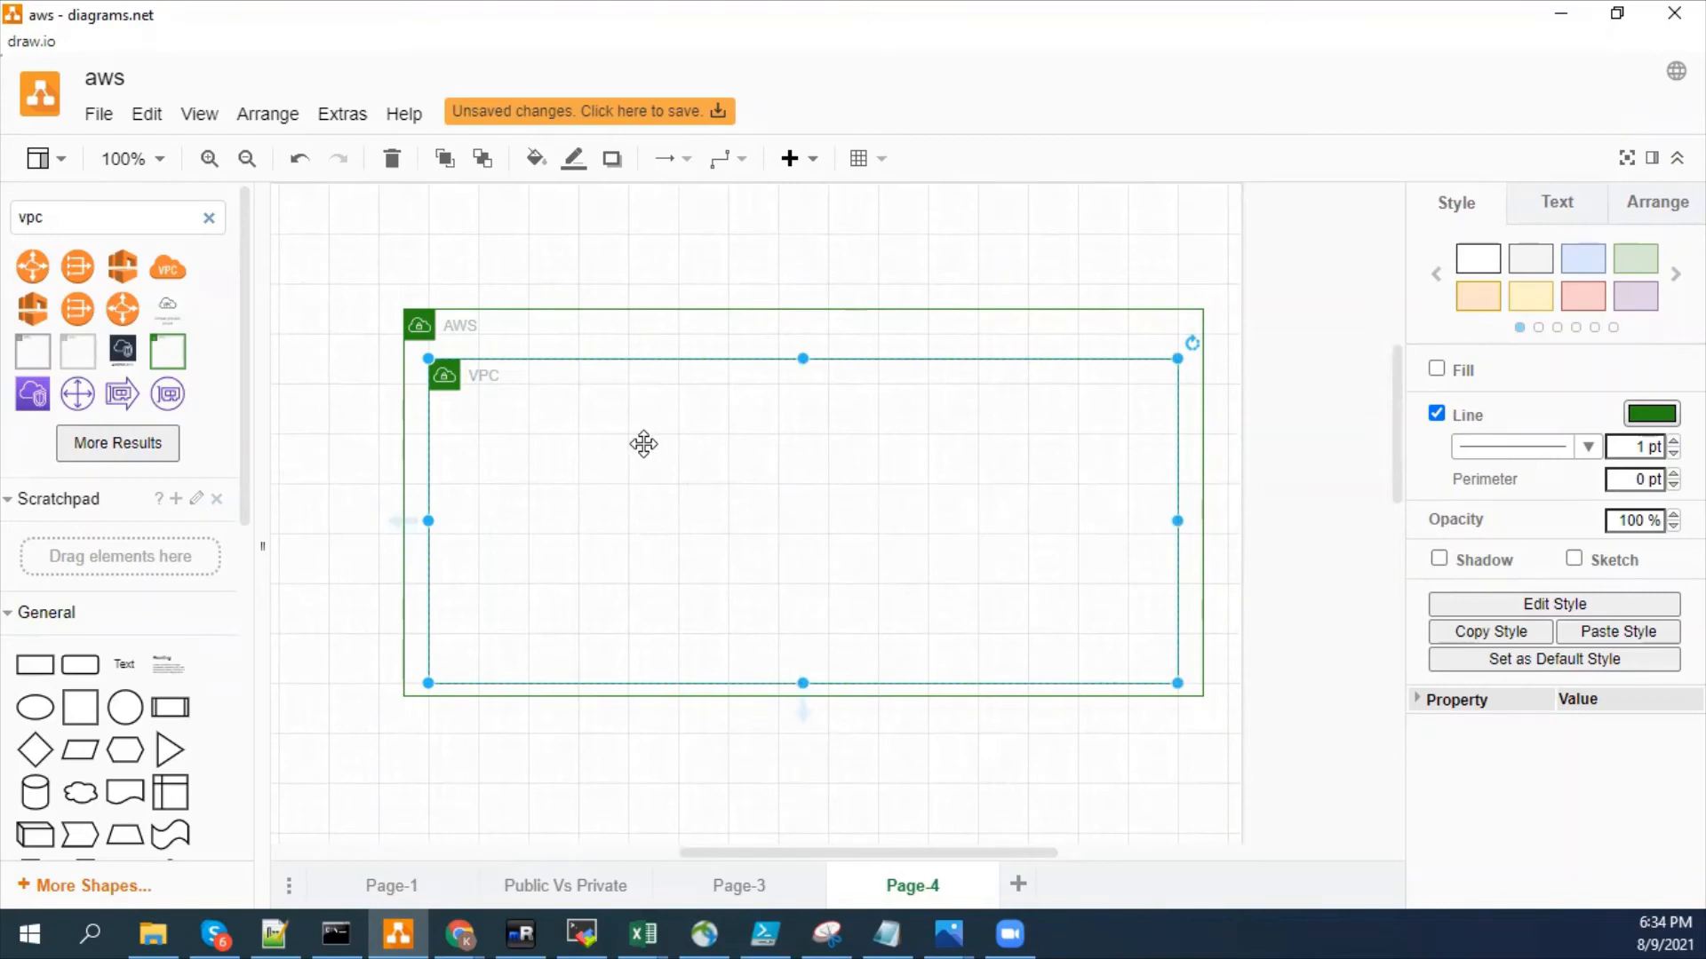
- Search the shapes for subnet and place the black rounded subnet box with the lock icon inside the VPC container
{"action": "double_click", "coordinate": [80, 215]}
{"action": "type", "text": "subnet"}
{"action": "key", "text": "Return"}
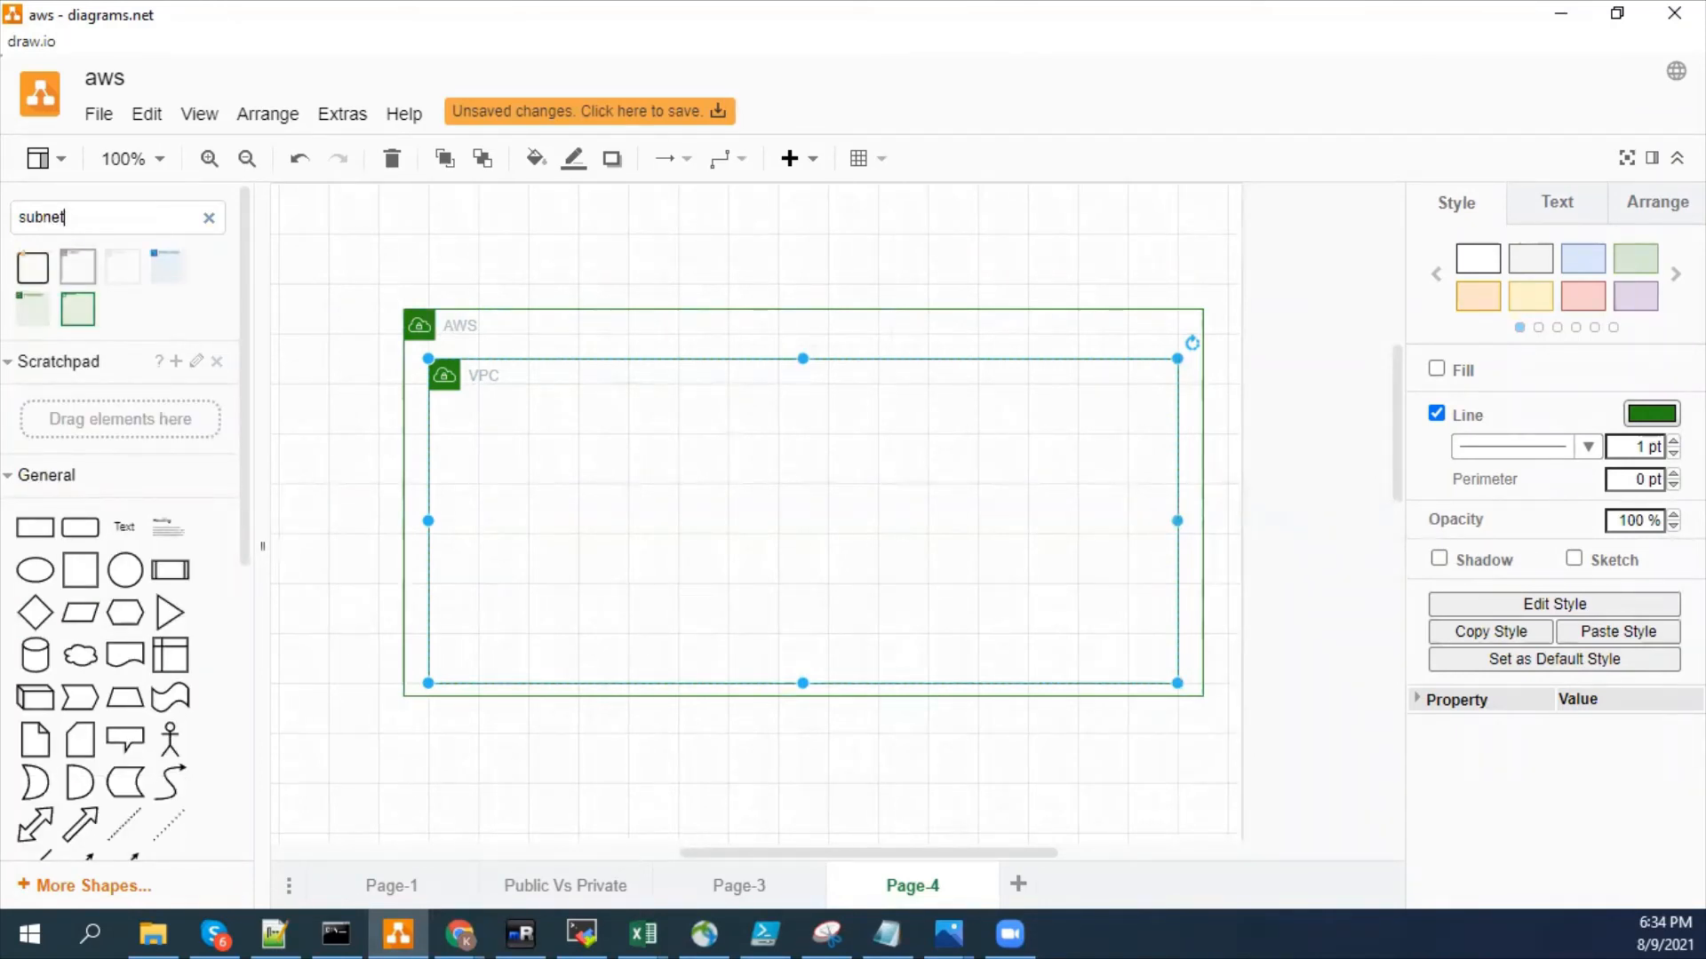
{"action": "mouse_move", "coordinate": [71, 275]}
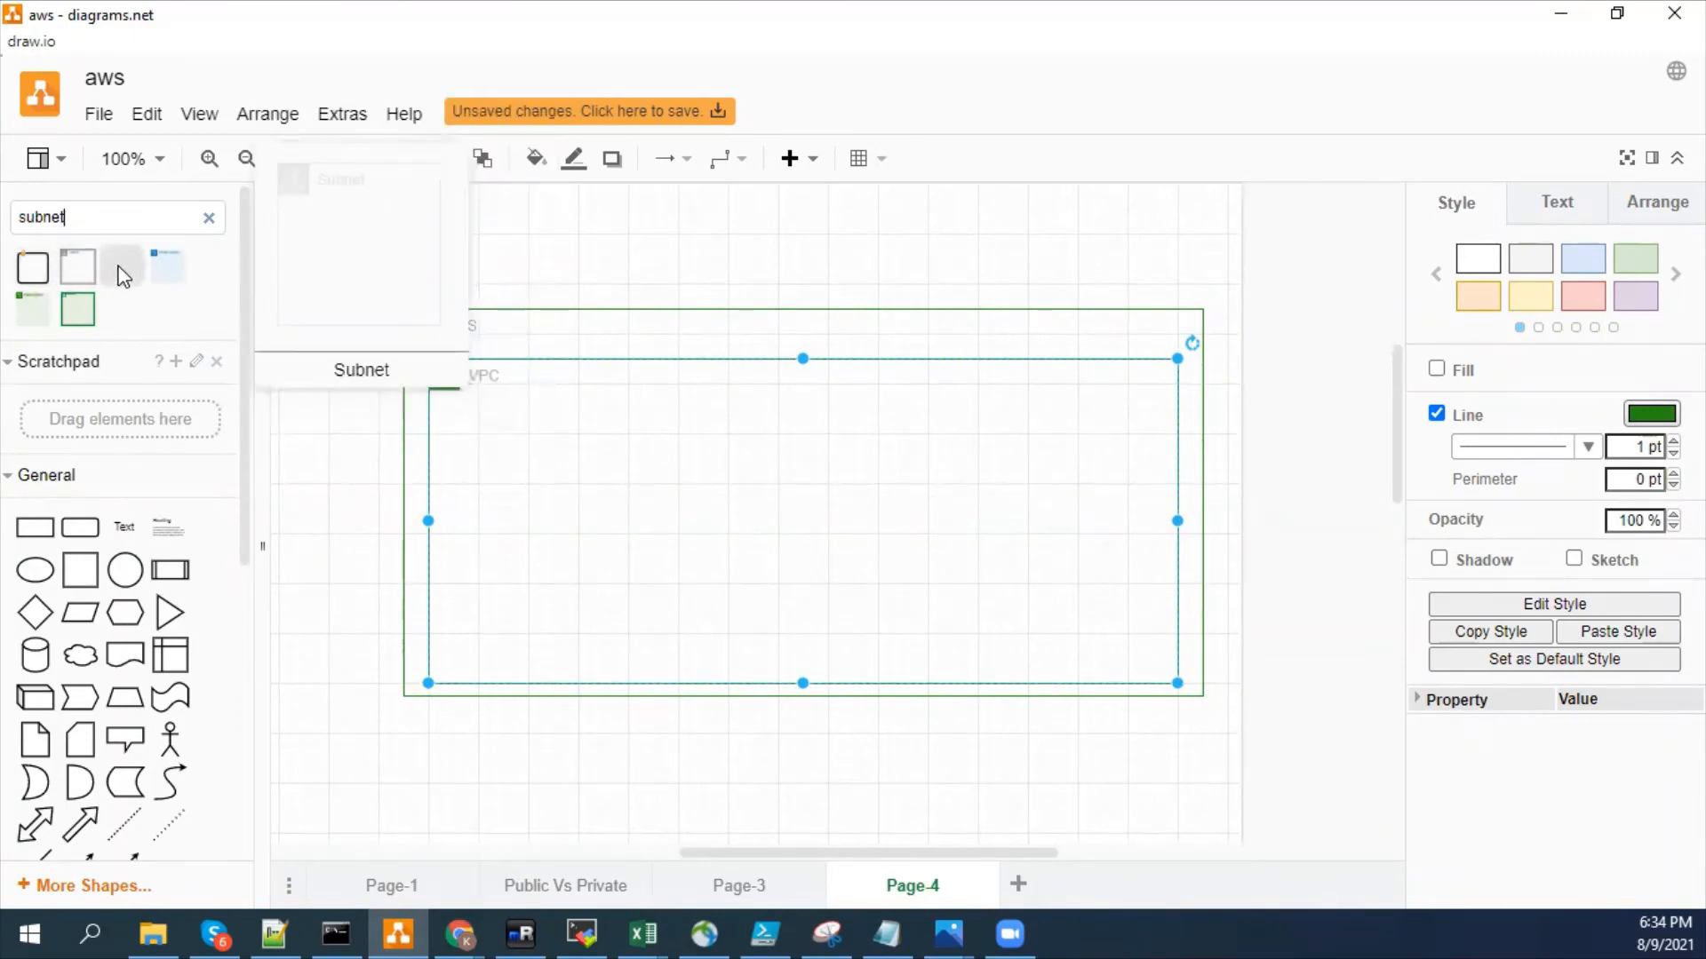
{"action": "mouse_move", "coordinate": [186, 282]}
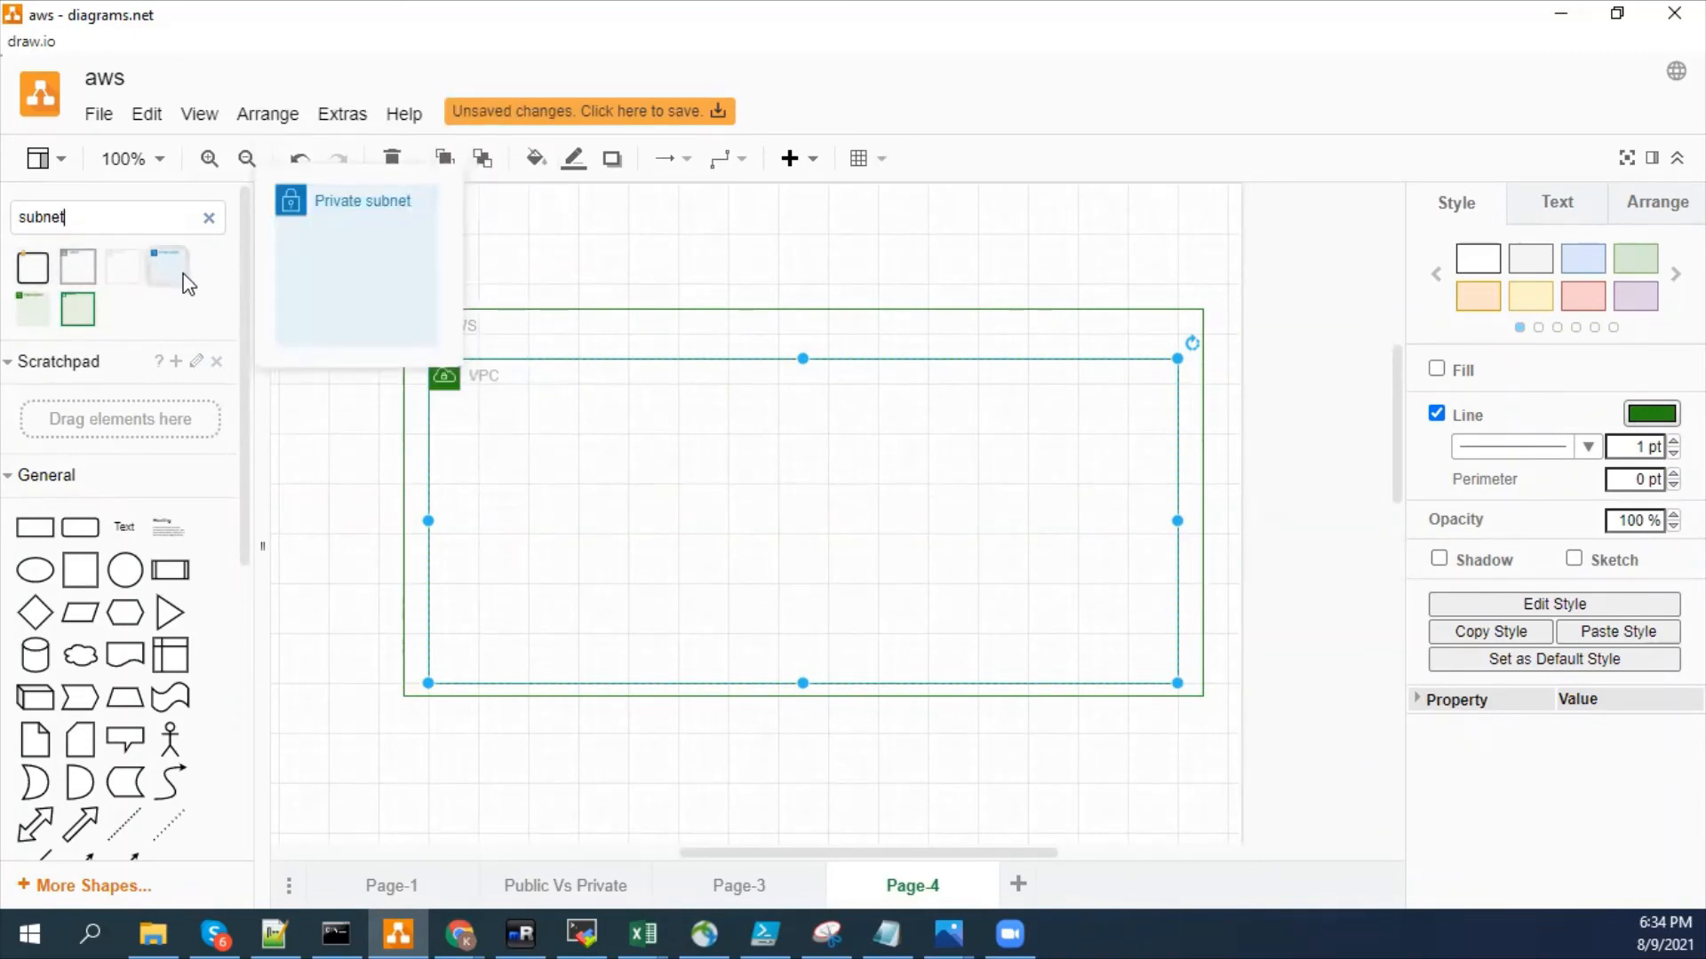
{"action": "mouse_move", "coordinate": [97, 308]}
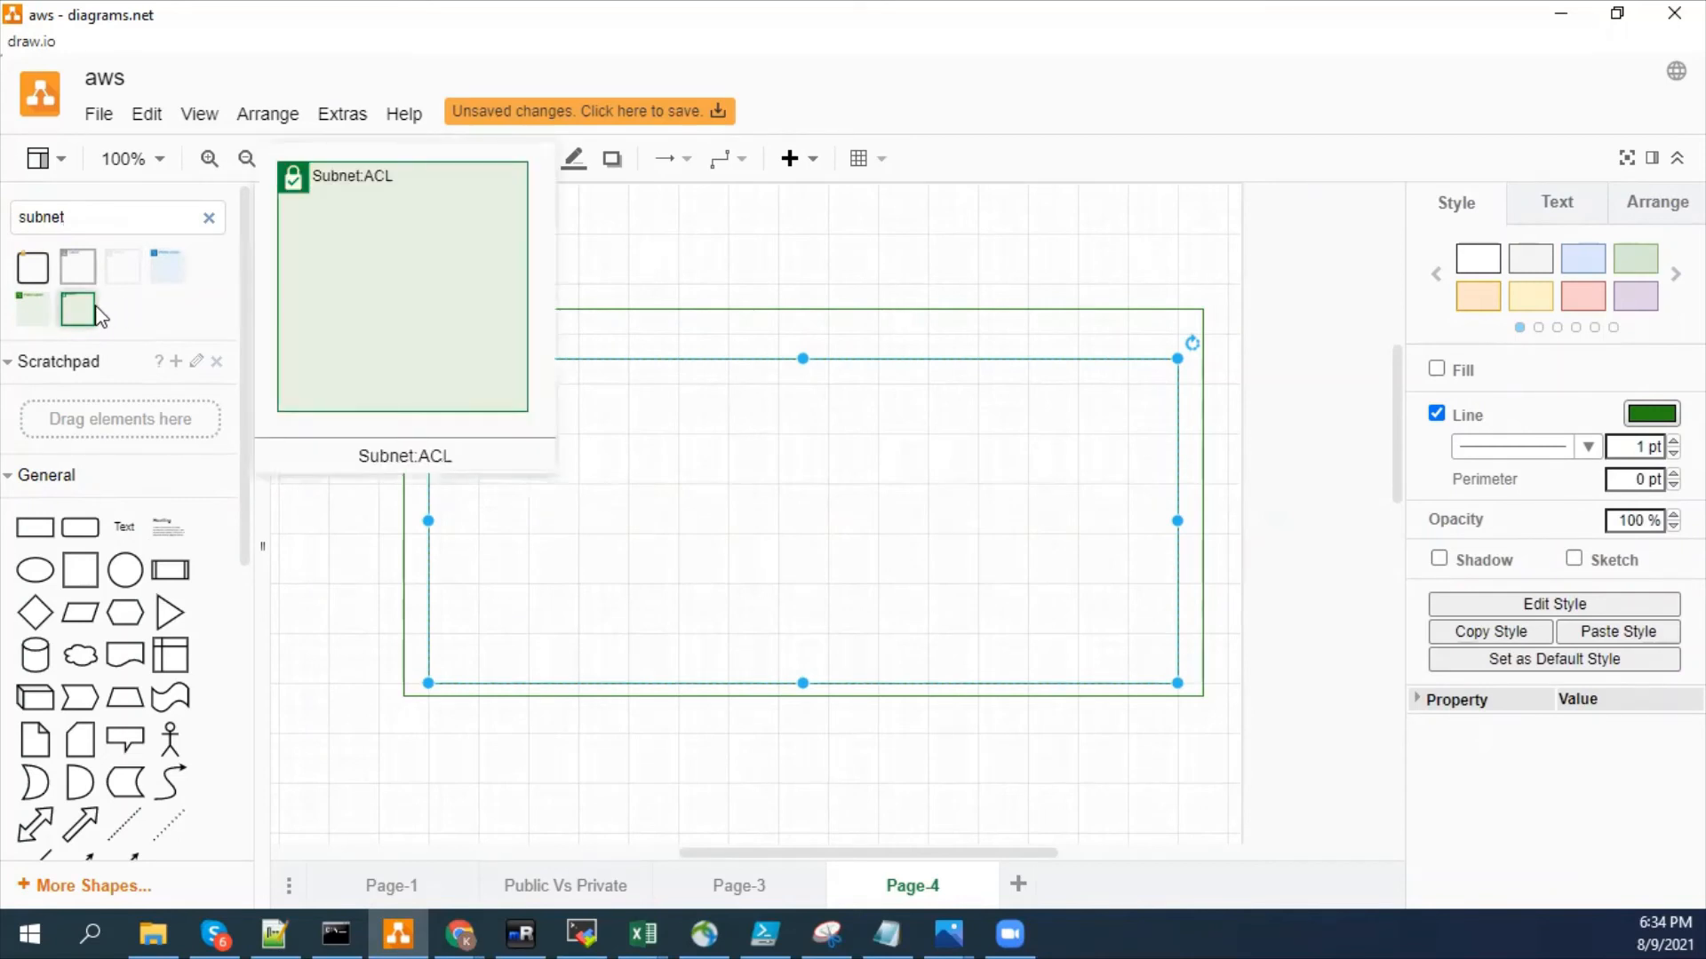
{"action": "mouse_move", "coordinate": [36, 318]}
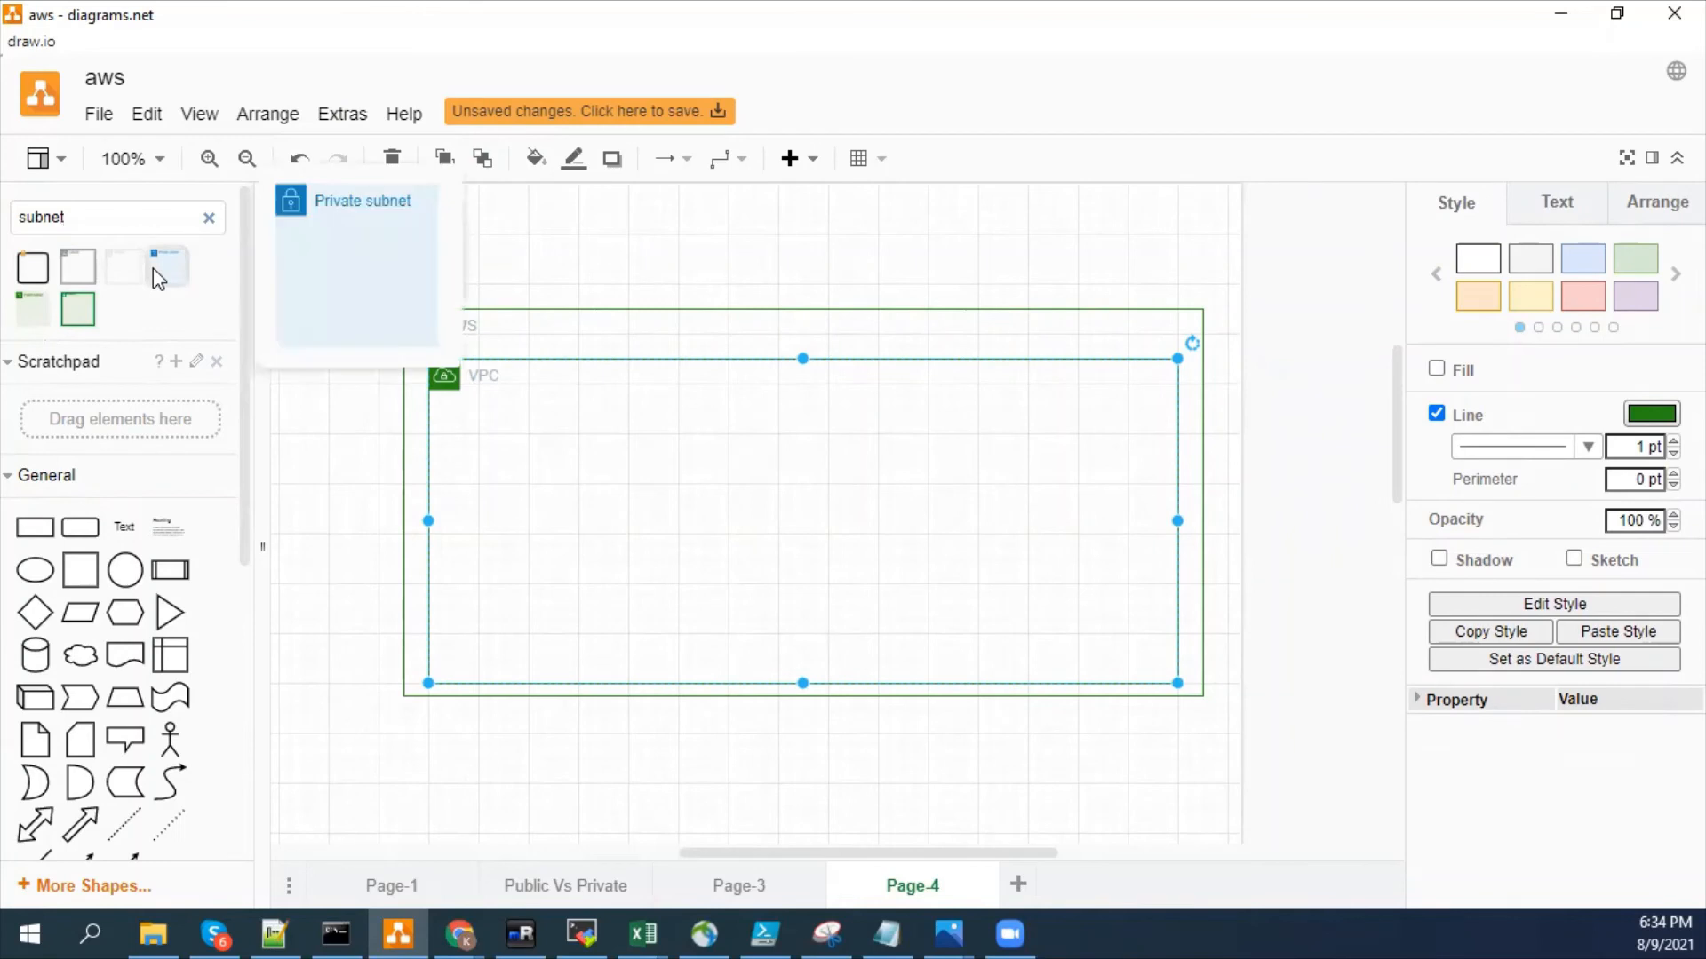
{"action": "left_click_drag", "start_coordinate": [34, 273], "coordinate": [463, 435]}
{"action": "left_click_drag", "start_coordinate": [709, 433], "coordinate": [630, 473]}
{"action": "left_click_drag", "start_coordinate": [552, 545], "coordinate": [558, 510]}
- Move the lock icon onto the upper edge of the subnet box
{"action": "left_click", "coordinate": [510, 395]}
{"action": "left_click", "coordinate": [358, 506]}
{"action": "left_click", "coordinate": [513, 400]}
{"action": "left_click_drag", "start_coordinate": [514, 400], "coordinate": [514, 440]}
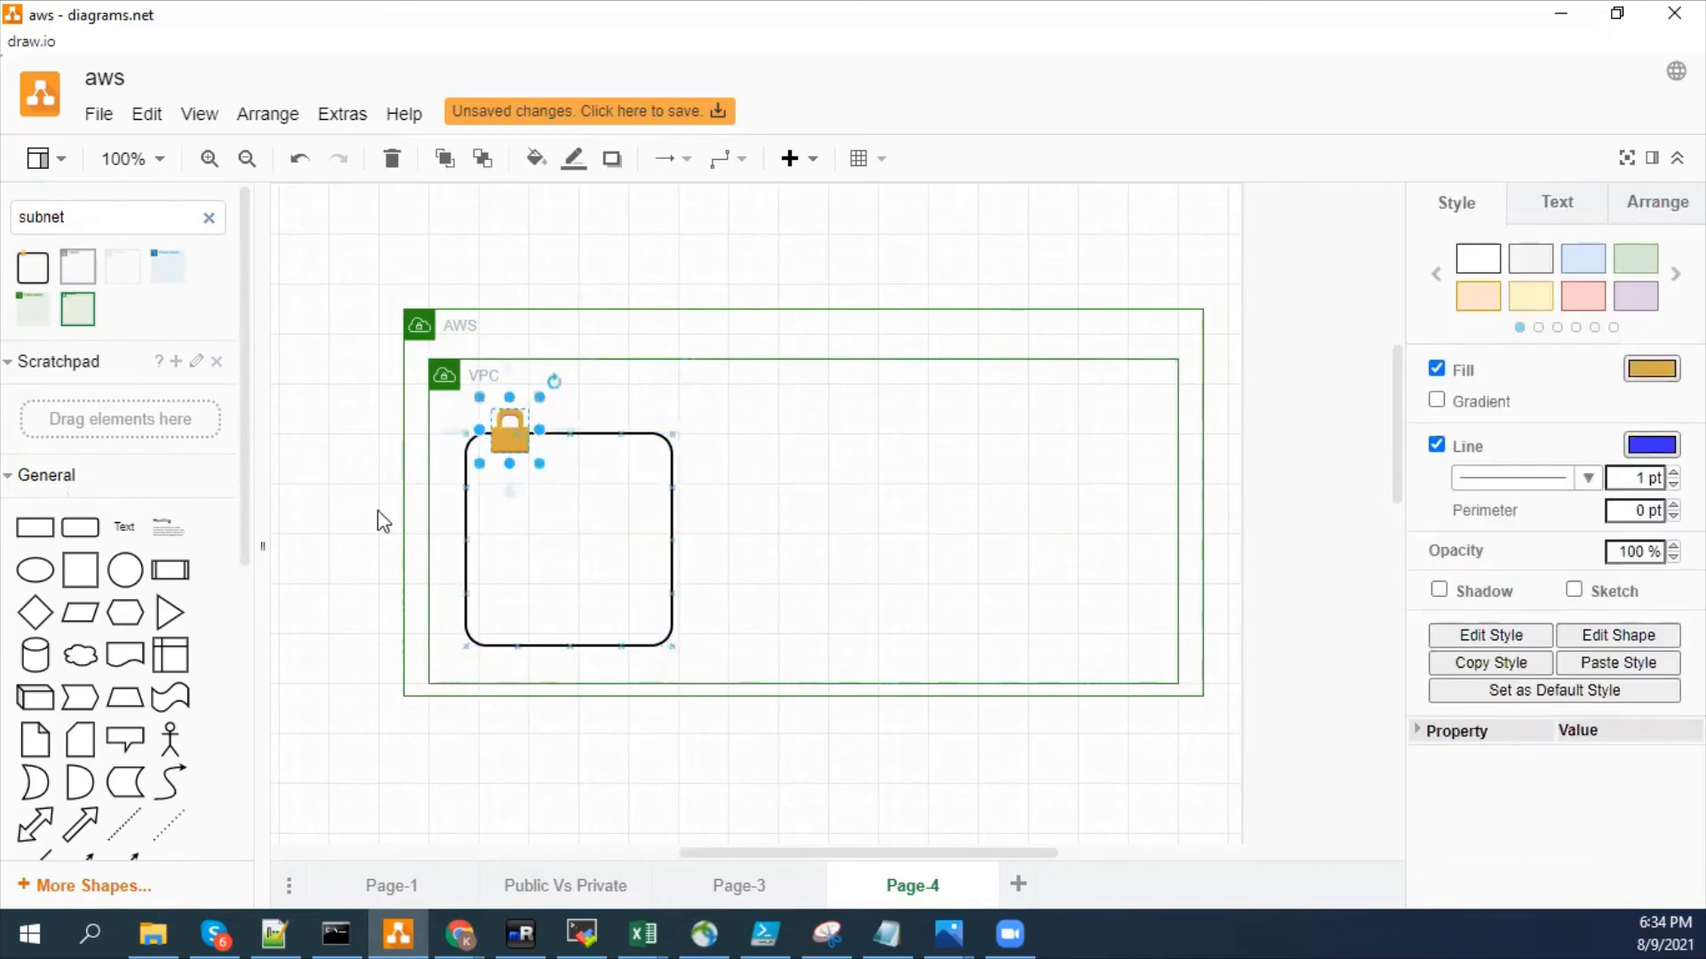
{"action": "left_click", "coordinate": [320, 530]}
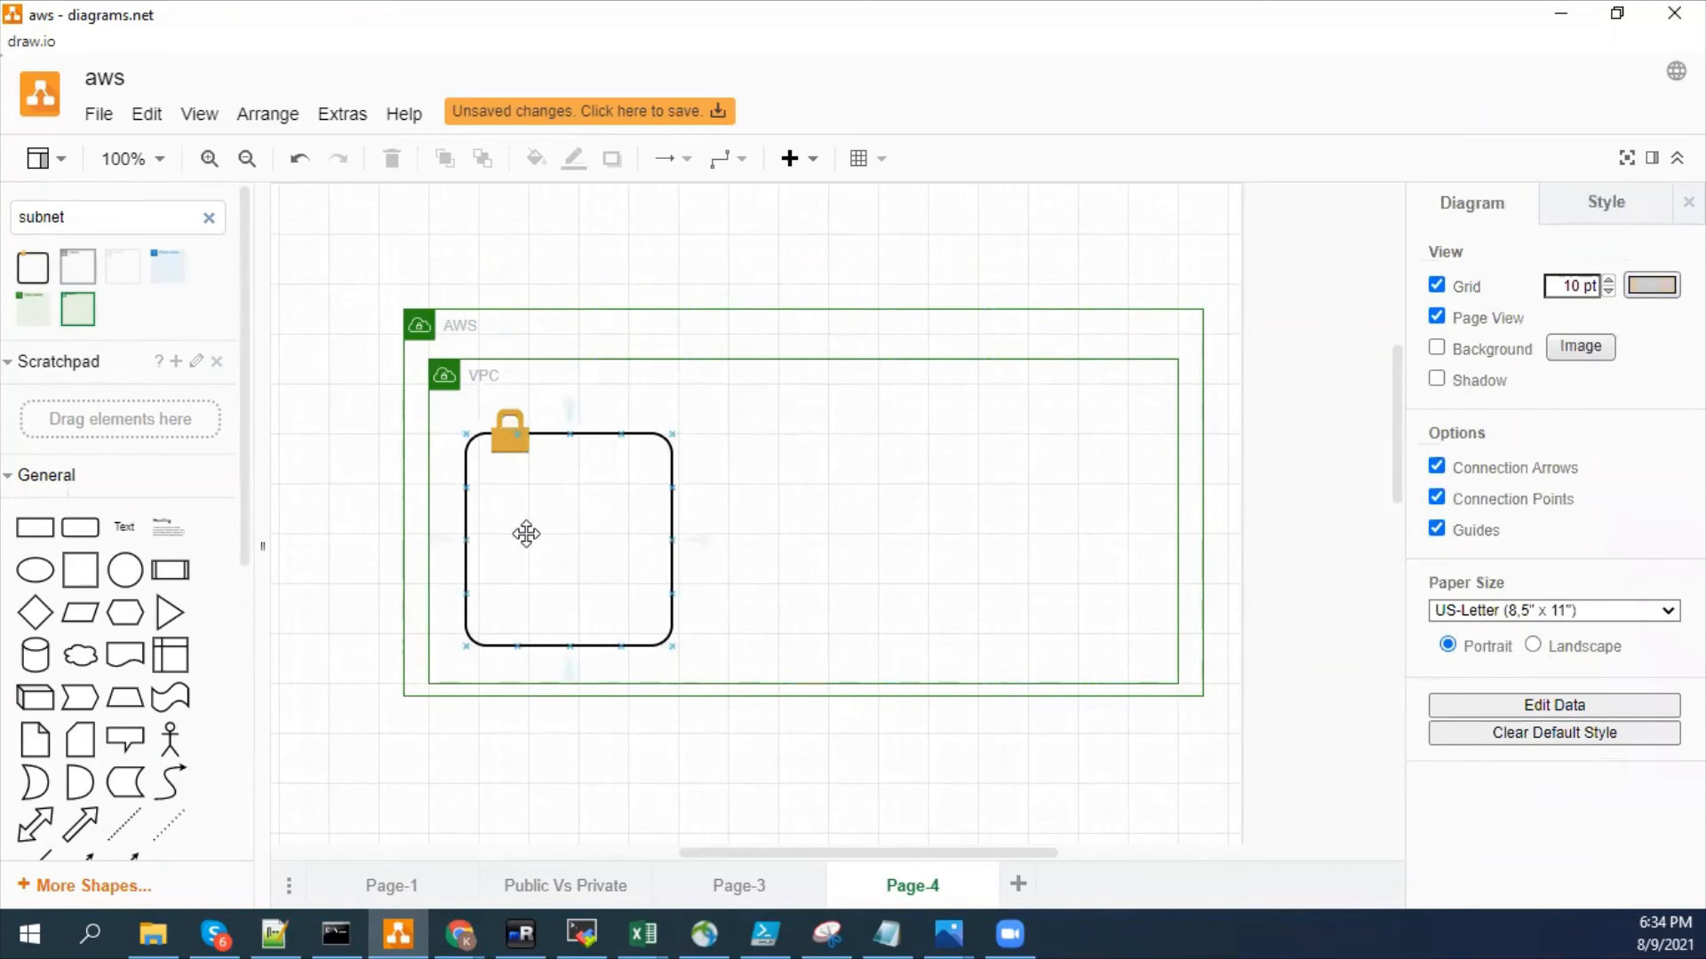
{"action": "left_click", "coordinate": [468, 324]}
{"action": "double_click", "coordinate": [461, 330]}
{"action": "type", "text": "D"}
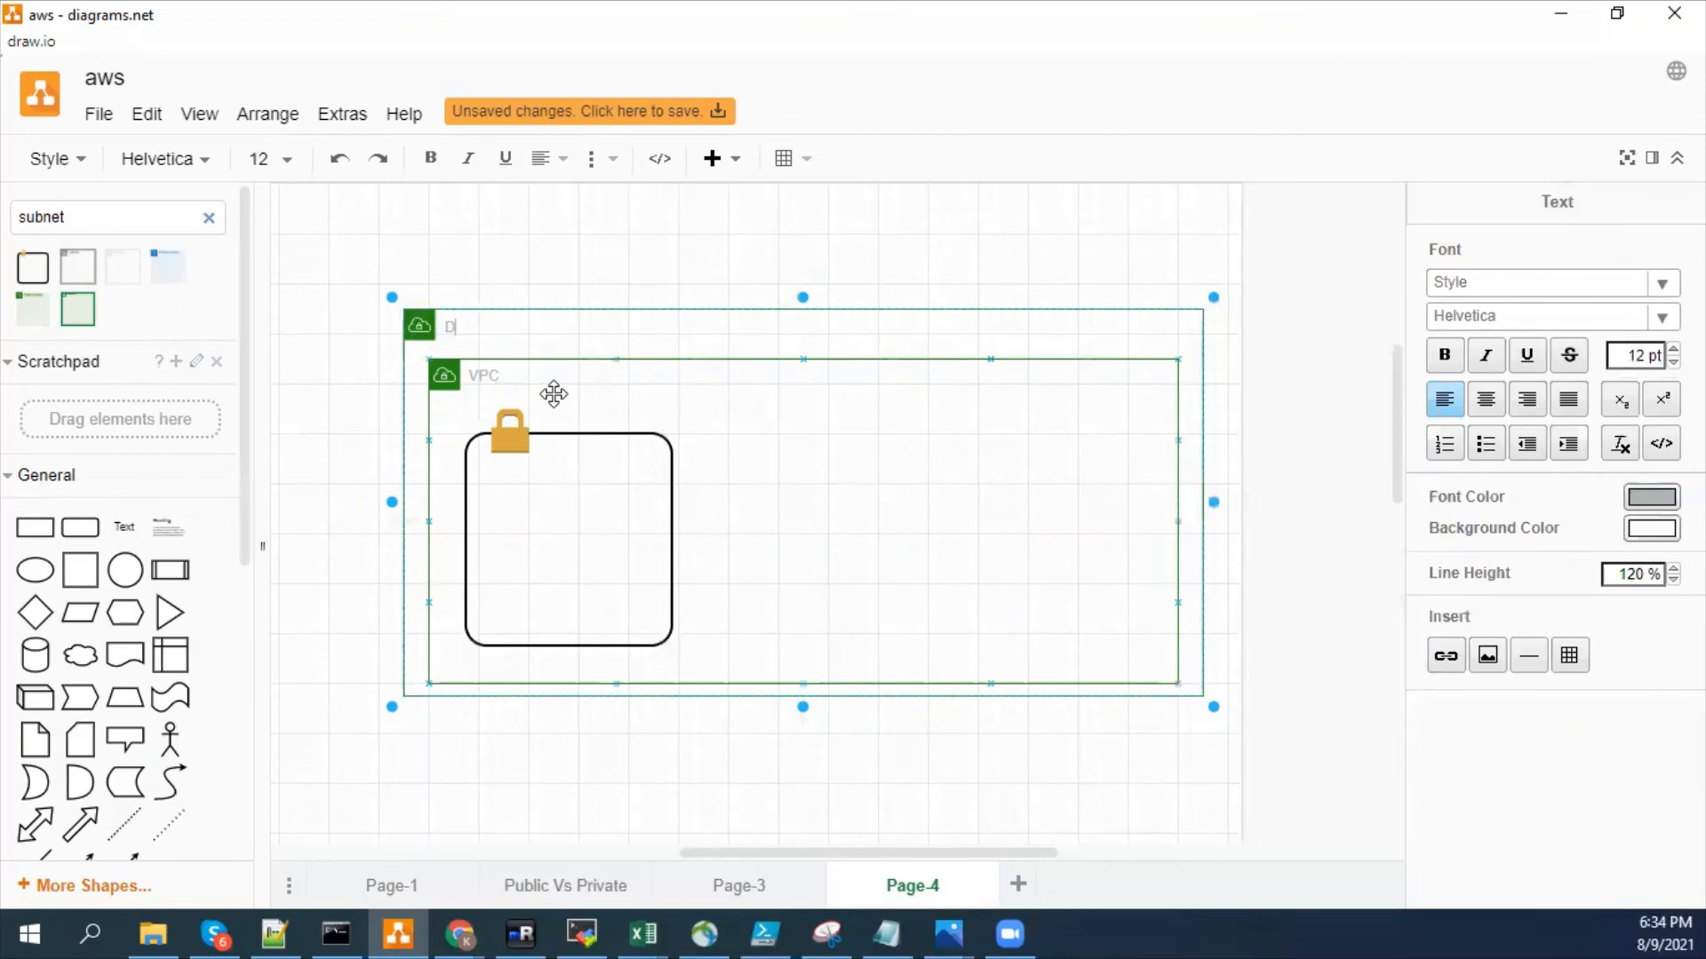
{"action": "type", "text": "efau"}
{"action": "left_click", "coordinate": [553, 394]}
- Relabel the inner VPC container as "Default VPS 172.31.0.0/16"
{"action": "double_click", "coordinate": [487, 378]}
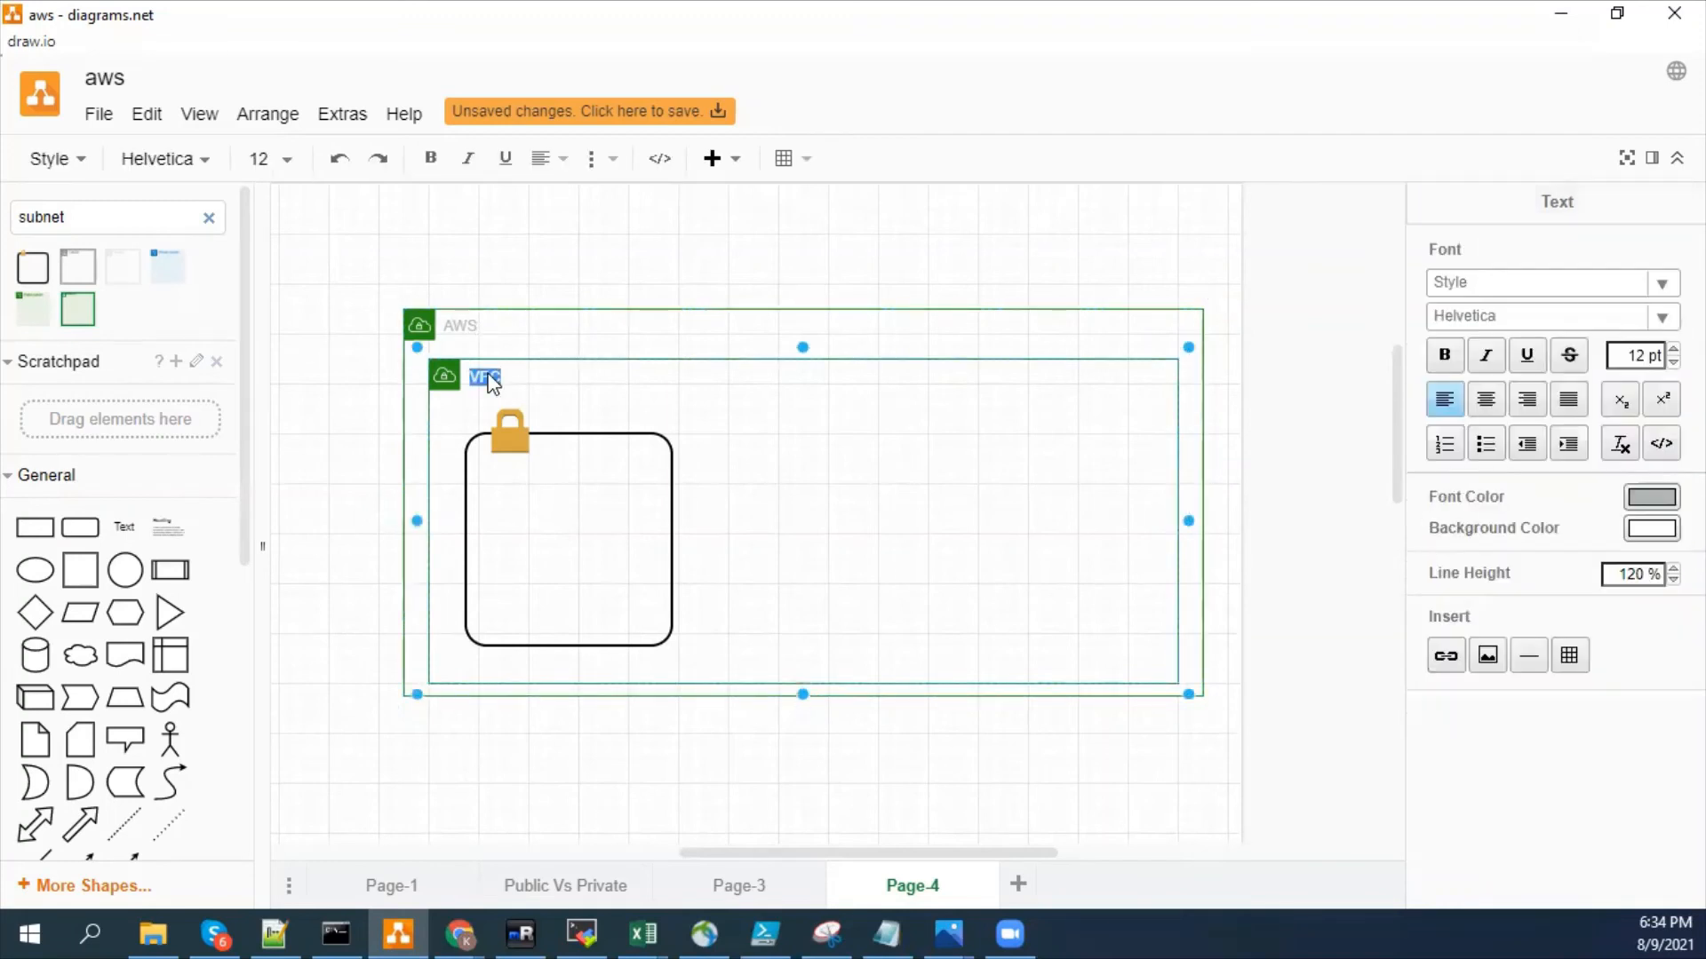
{"action": "type", "text": "VPOC"}
{"action": "key", "text": "BackSpace"}
{"action": "key", "text": "BackSpace"}
{"action": "key", "text": "BackSpace"}
{"action": "key", "text": "BackSpace"}
{"action": "type", "text": "D"}
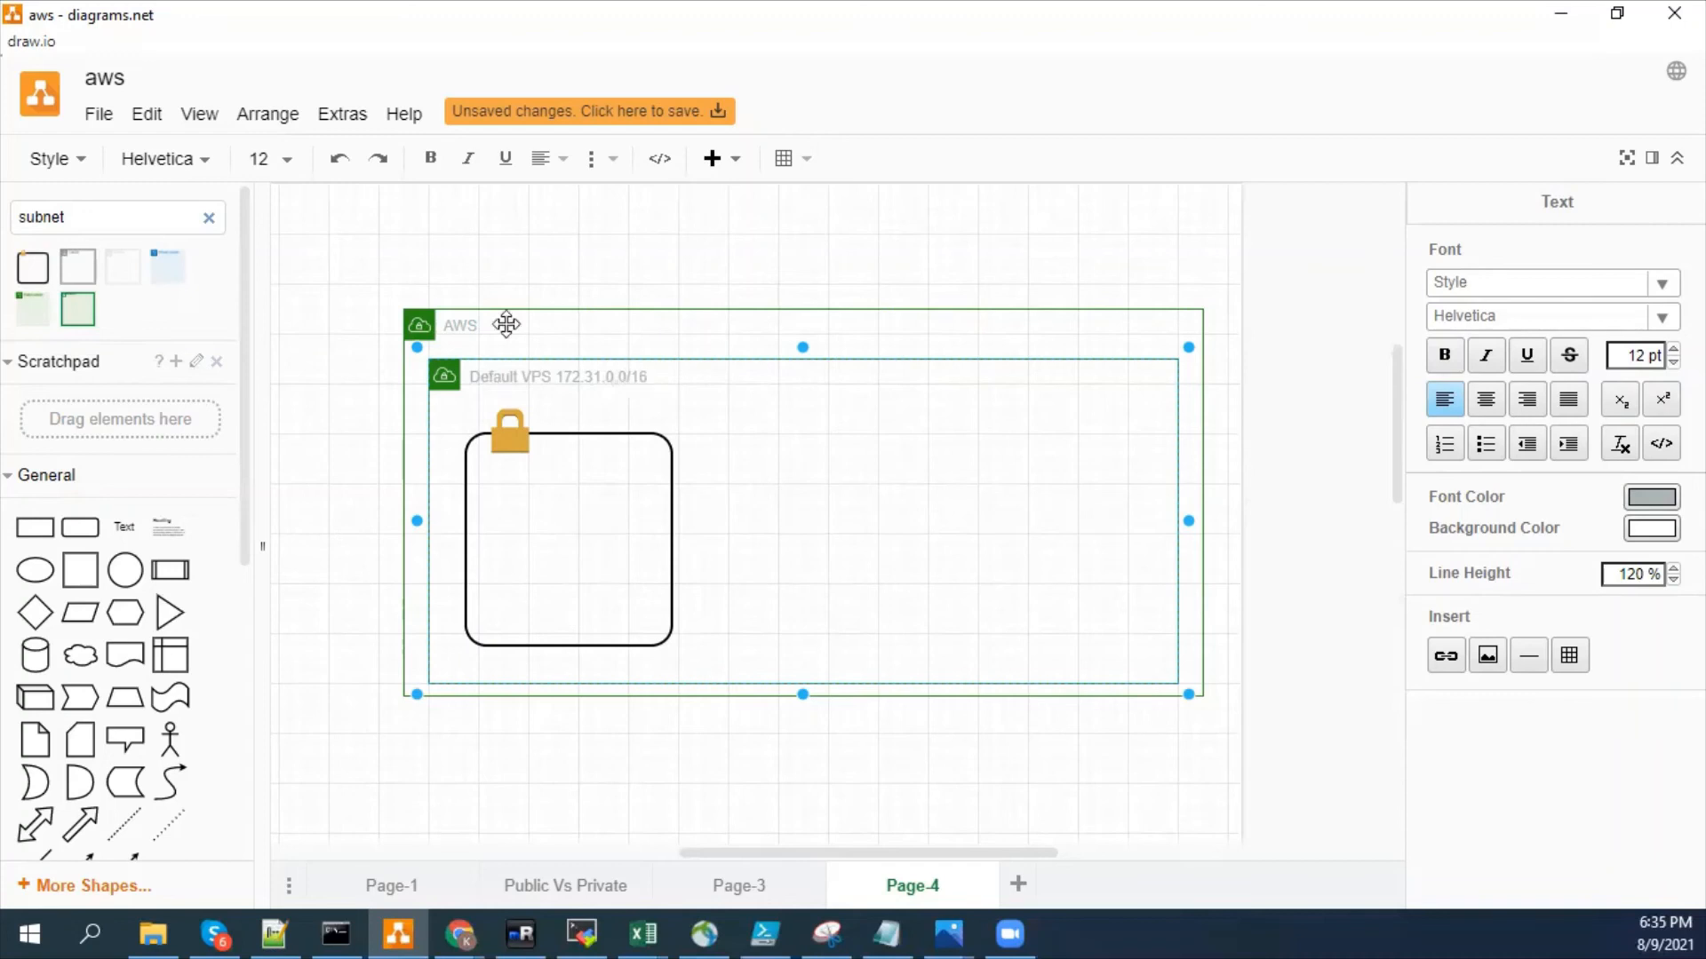
{"action": "left_click", "coordinate": [753, 259]}
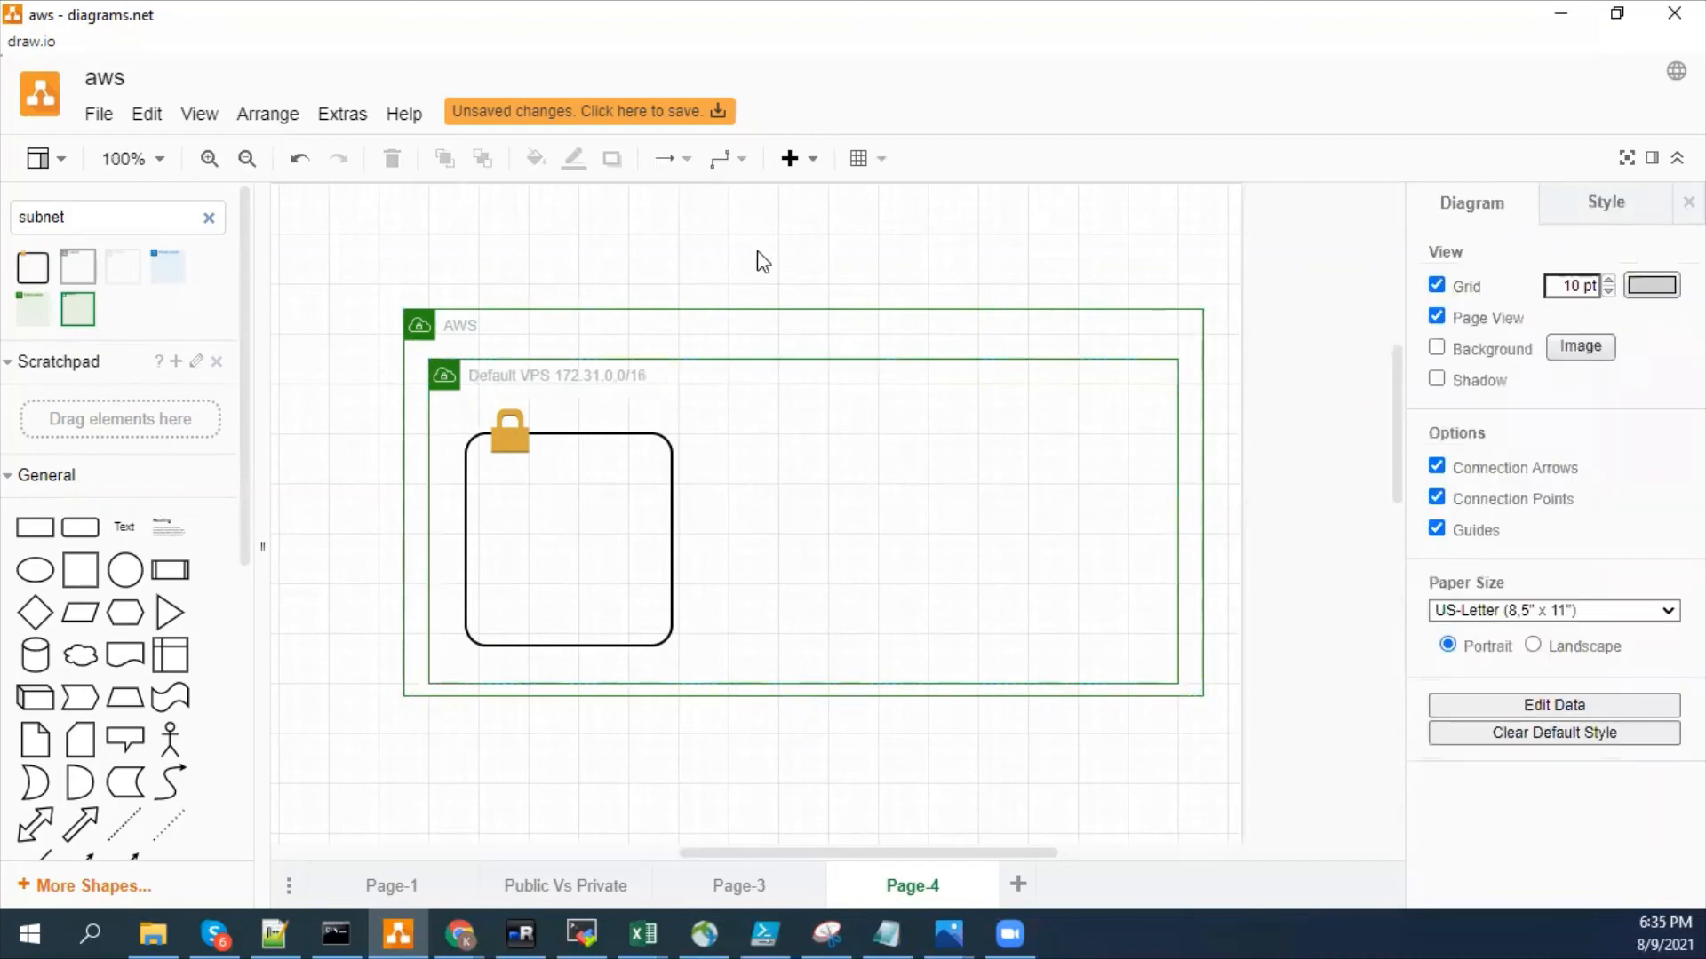
- Label the subnet box 172.31.0.0/20 and start a new line below the address
{"action": "left_click", "coordinate": [544, 504]}
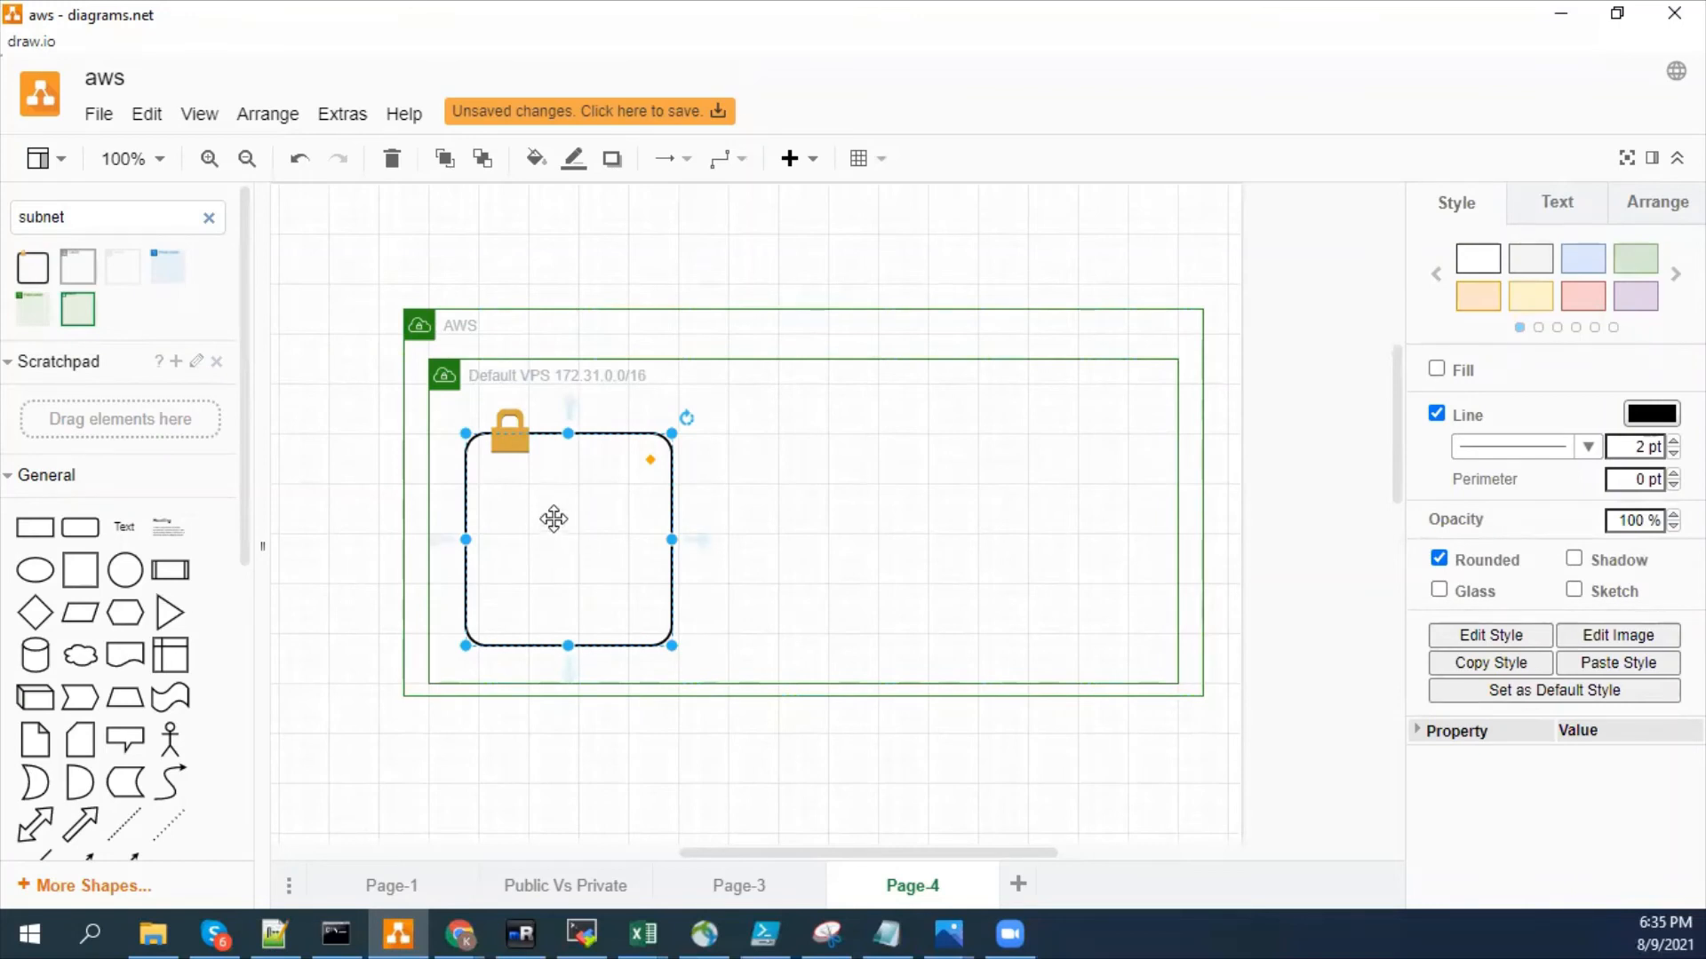
{"action": "double_click", "coordinate": [554, 519]}
{"action": "type", "text": "17"}
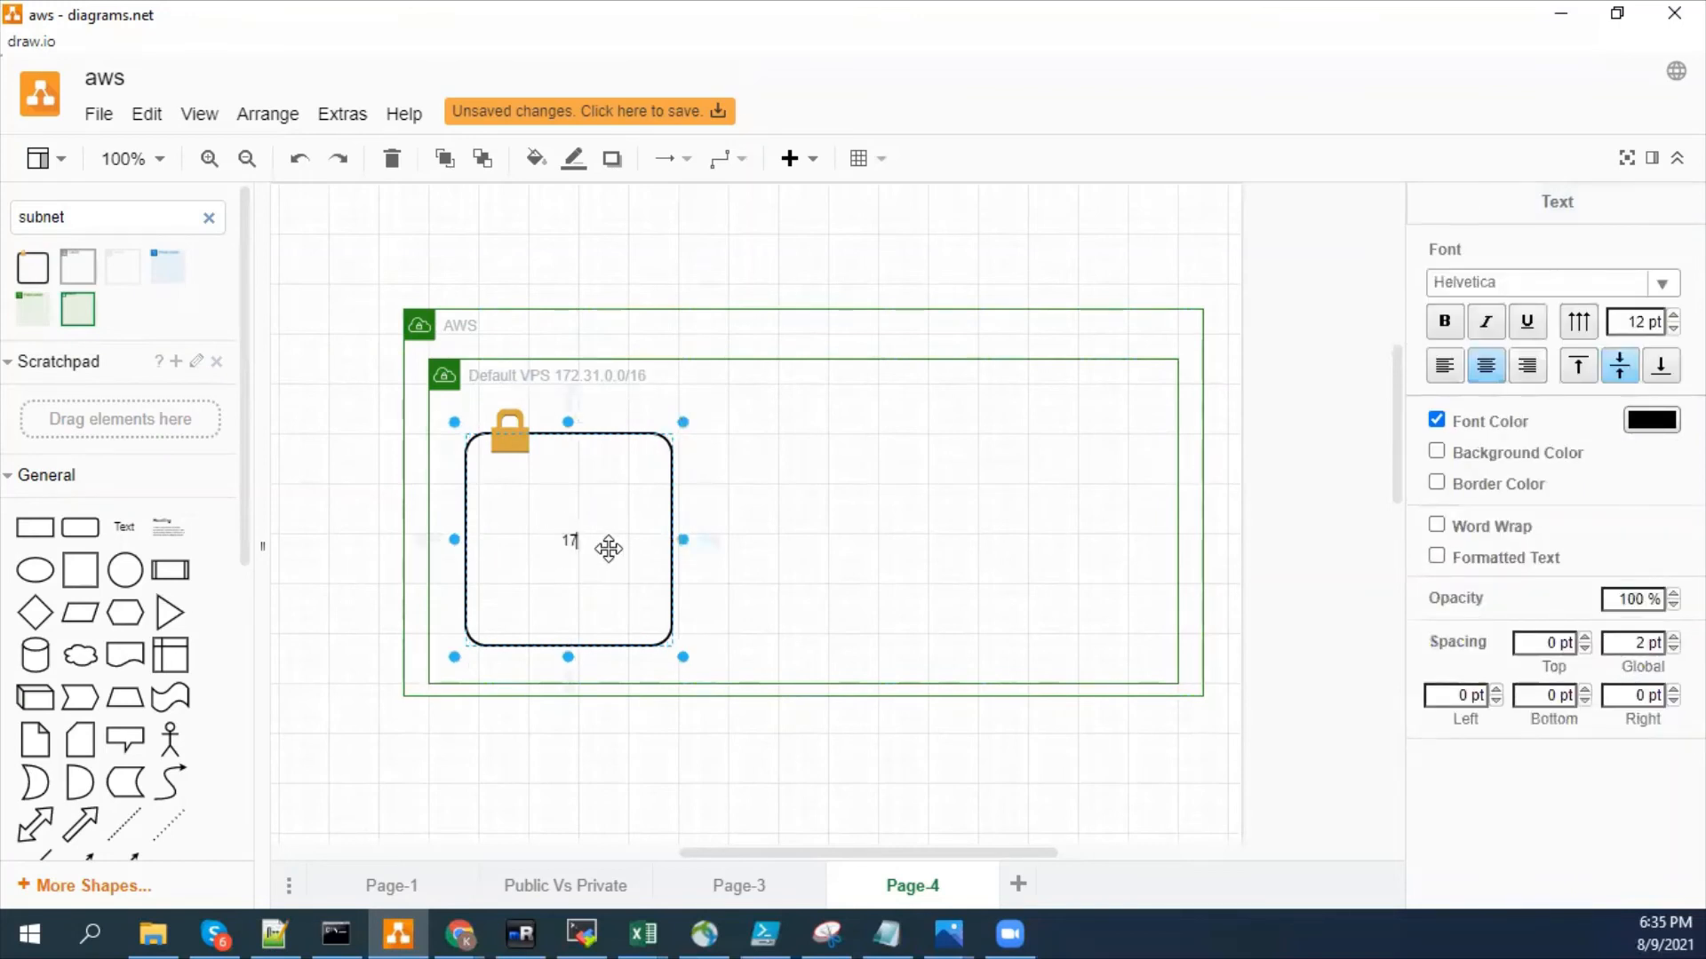
{"action": "type", "text": "2.31.0.0/2"}
{"action": "type", "text": "4"}
{"action": "key", "text": "Return"}
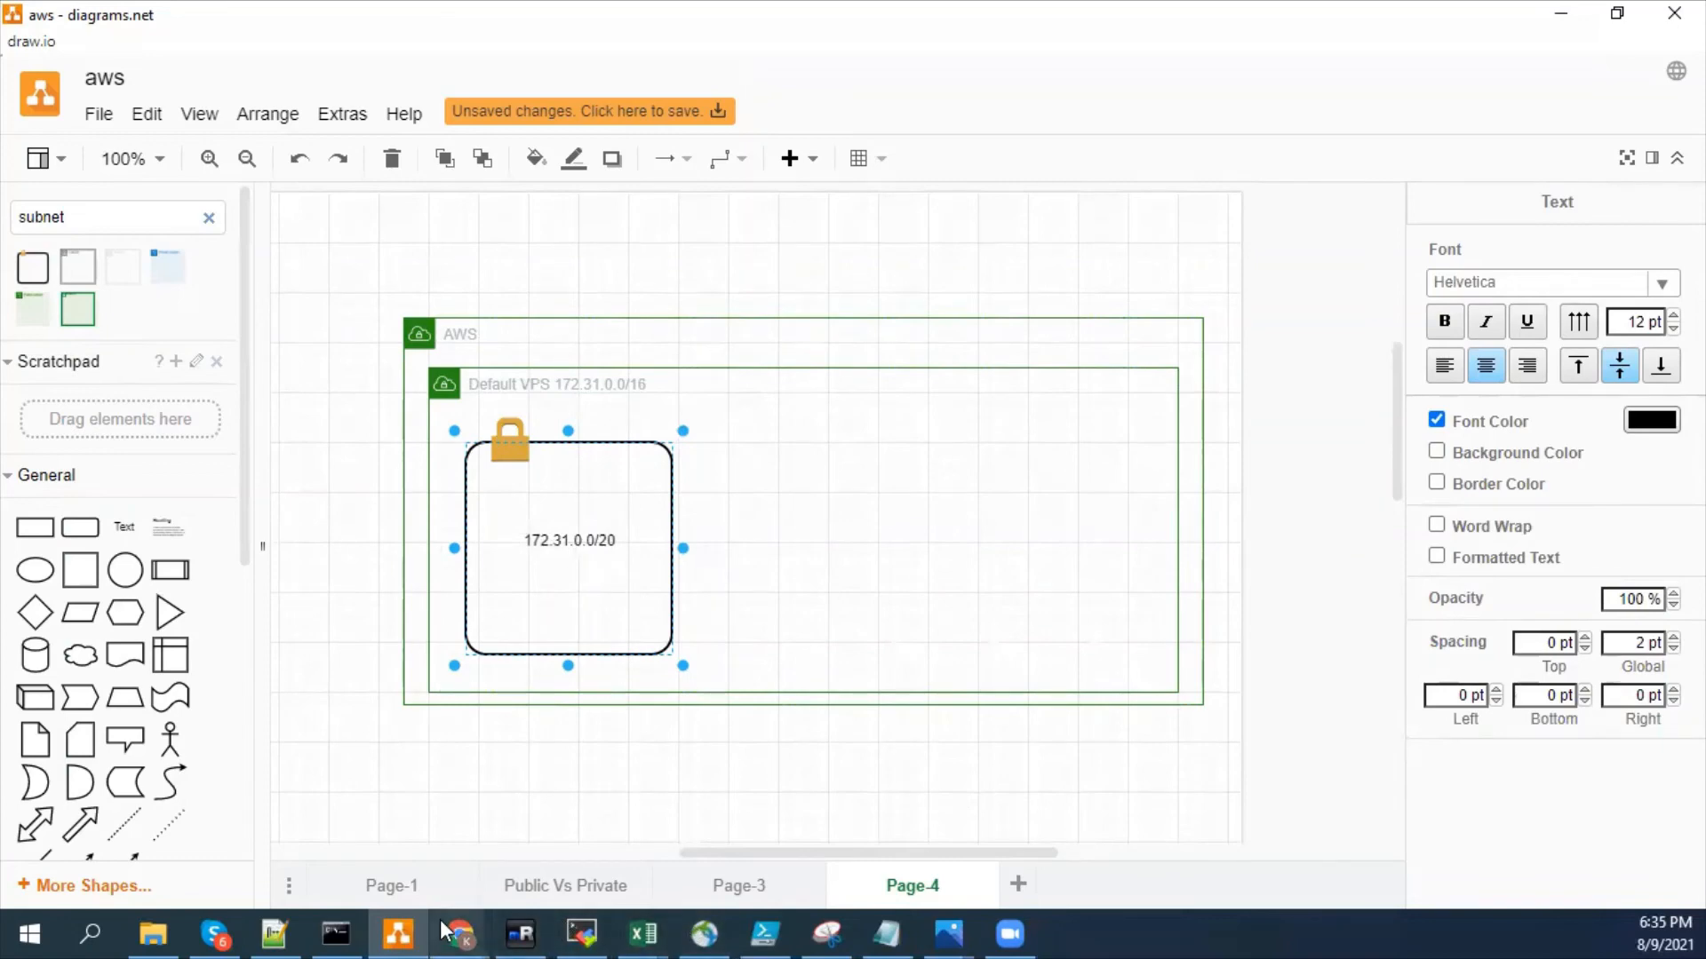
- Switch to the AWS console in Chrome and check which subnets the EC2 launch wizard offers for the default VPC
{"action": "mouse_move", "coordinate": [459, 933]}
{"action": "left_click", "coordinate": [603, 839]}
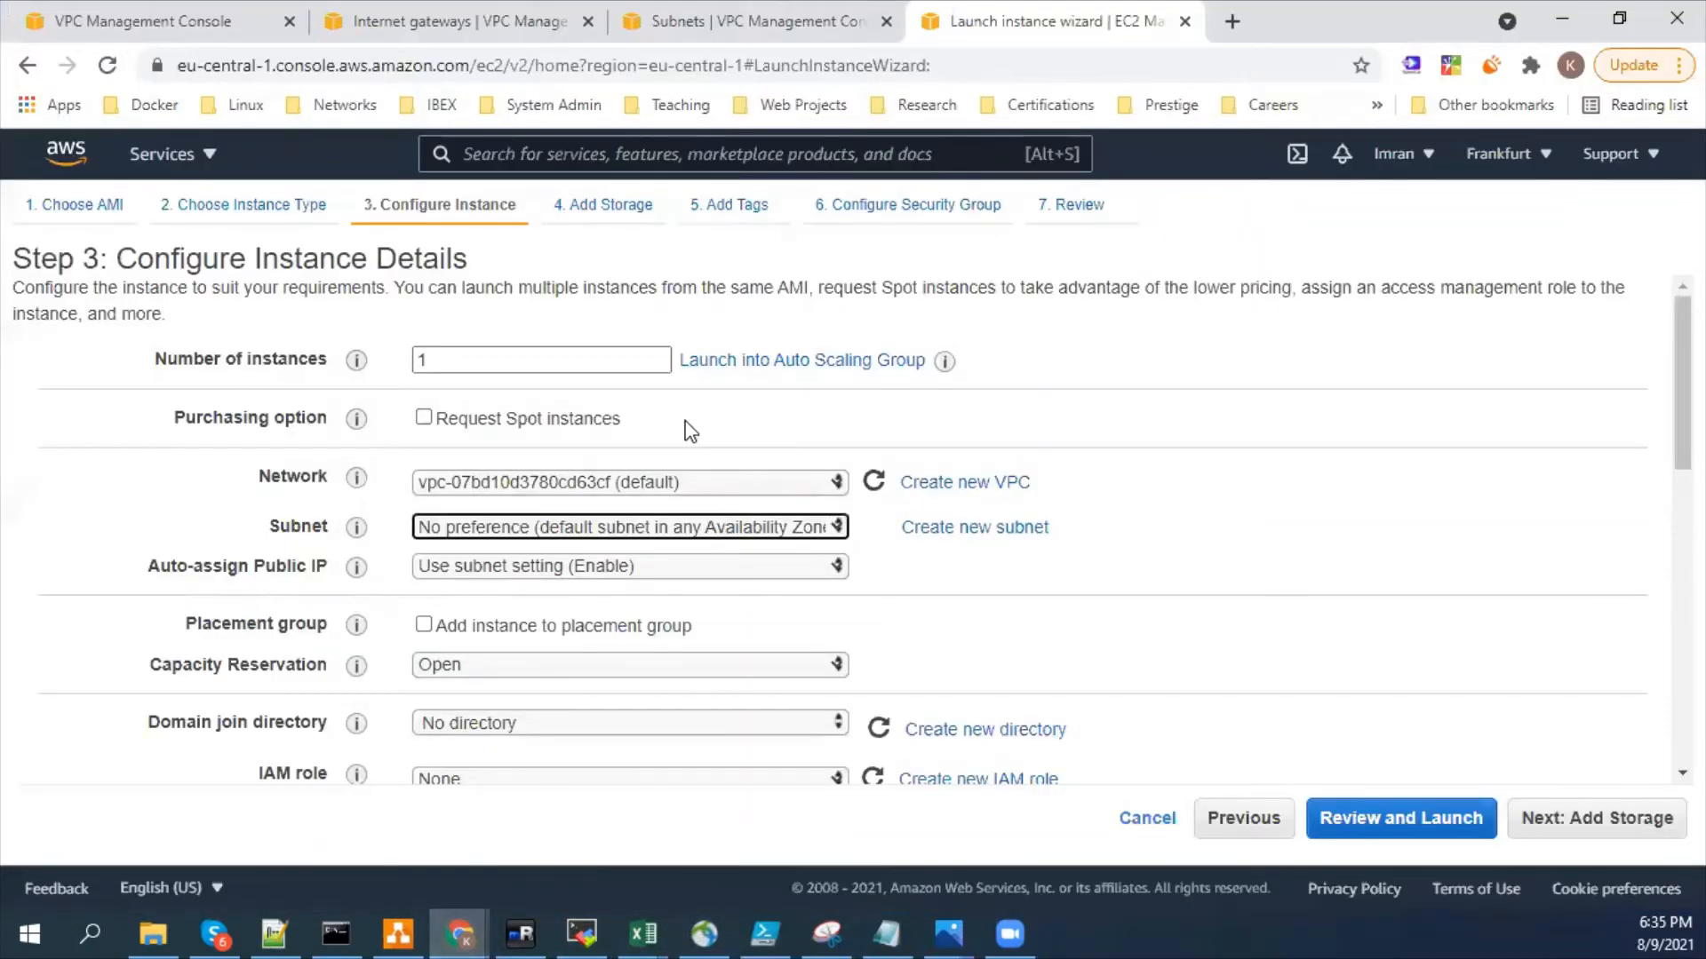
{"action": "left_click", "coordinate": [742, 527]}
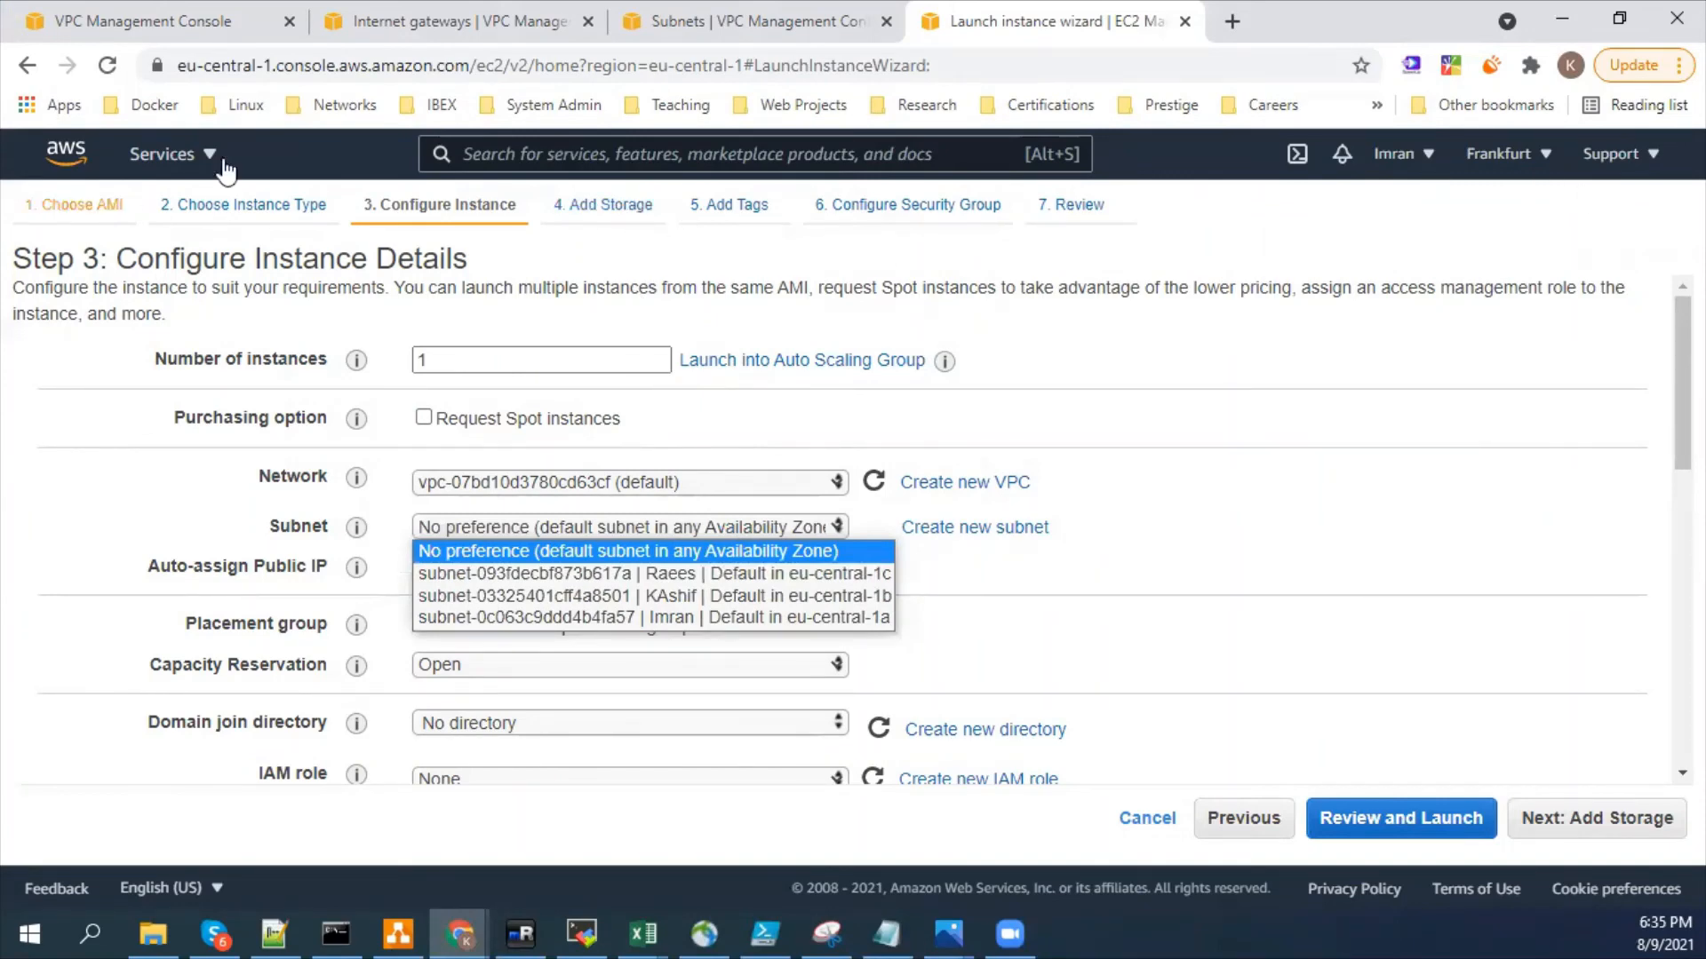
- In the VPC console tab, open the details of the default VPC from the list of VPCs
{"action": "left_click", "coordinate": [478, 19]}
{"action": "left_click", "coordinate": [194, 12]}
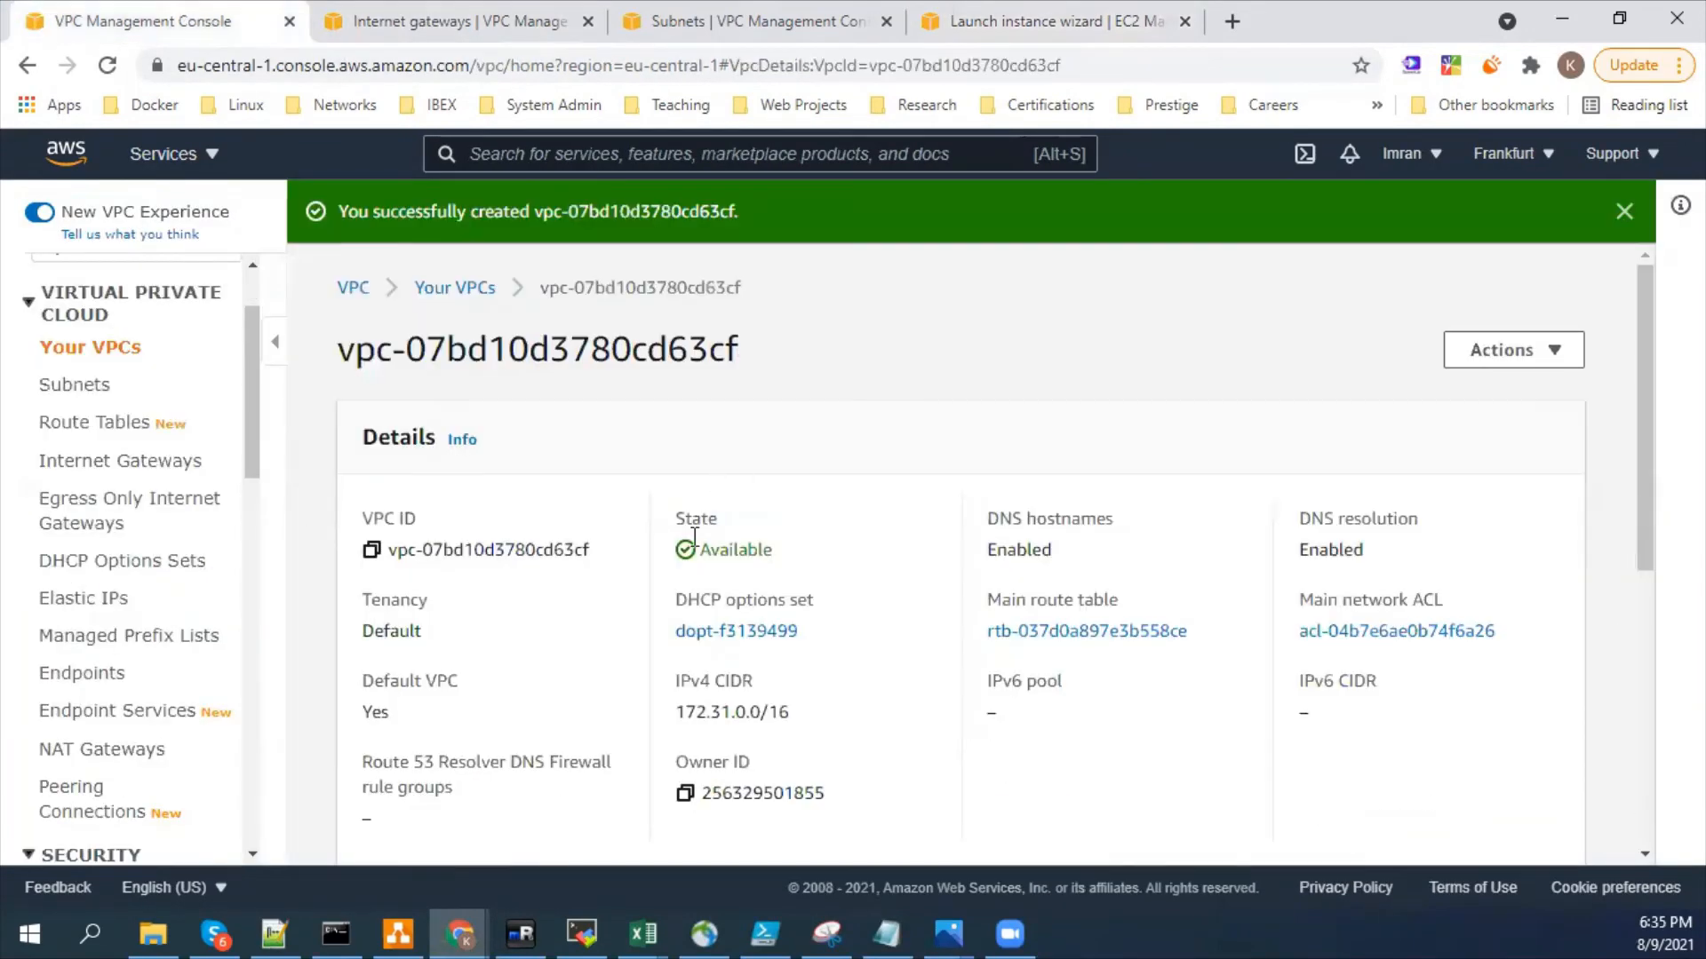
{"action": "left_click", "coordinate": [93, 349]}
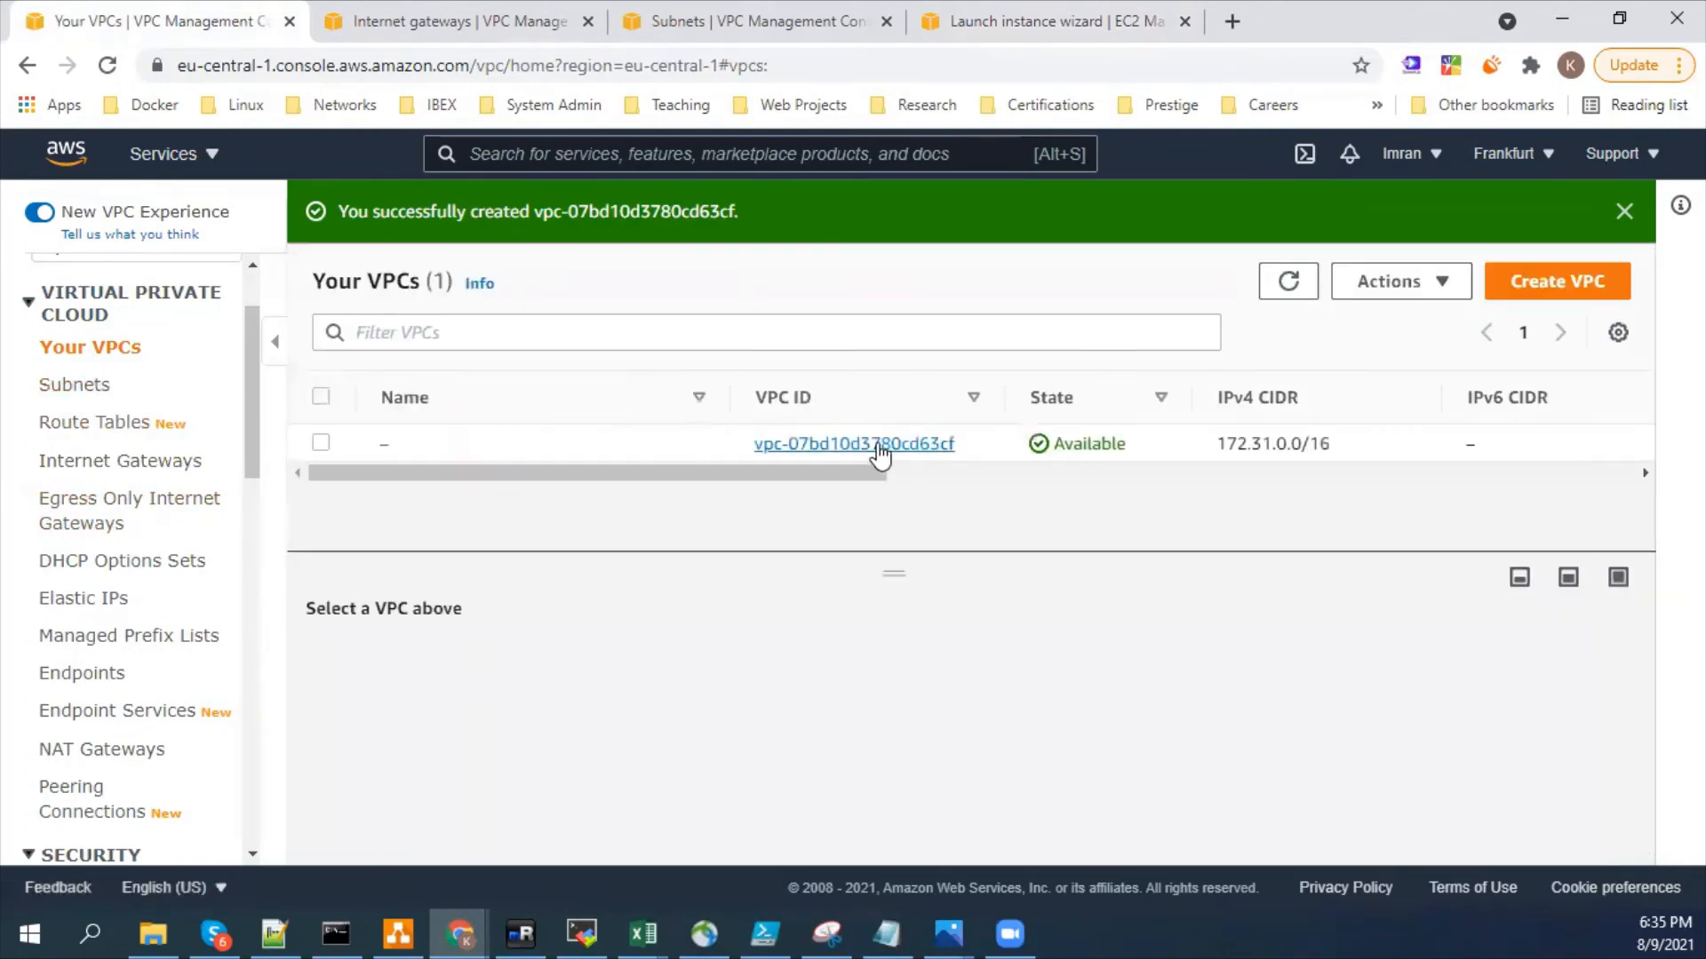
{"action": "left_click", "coordinate": [876, 447]}
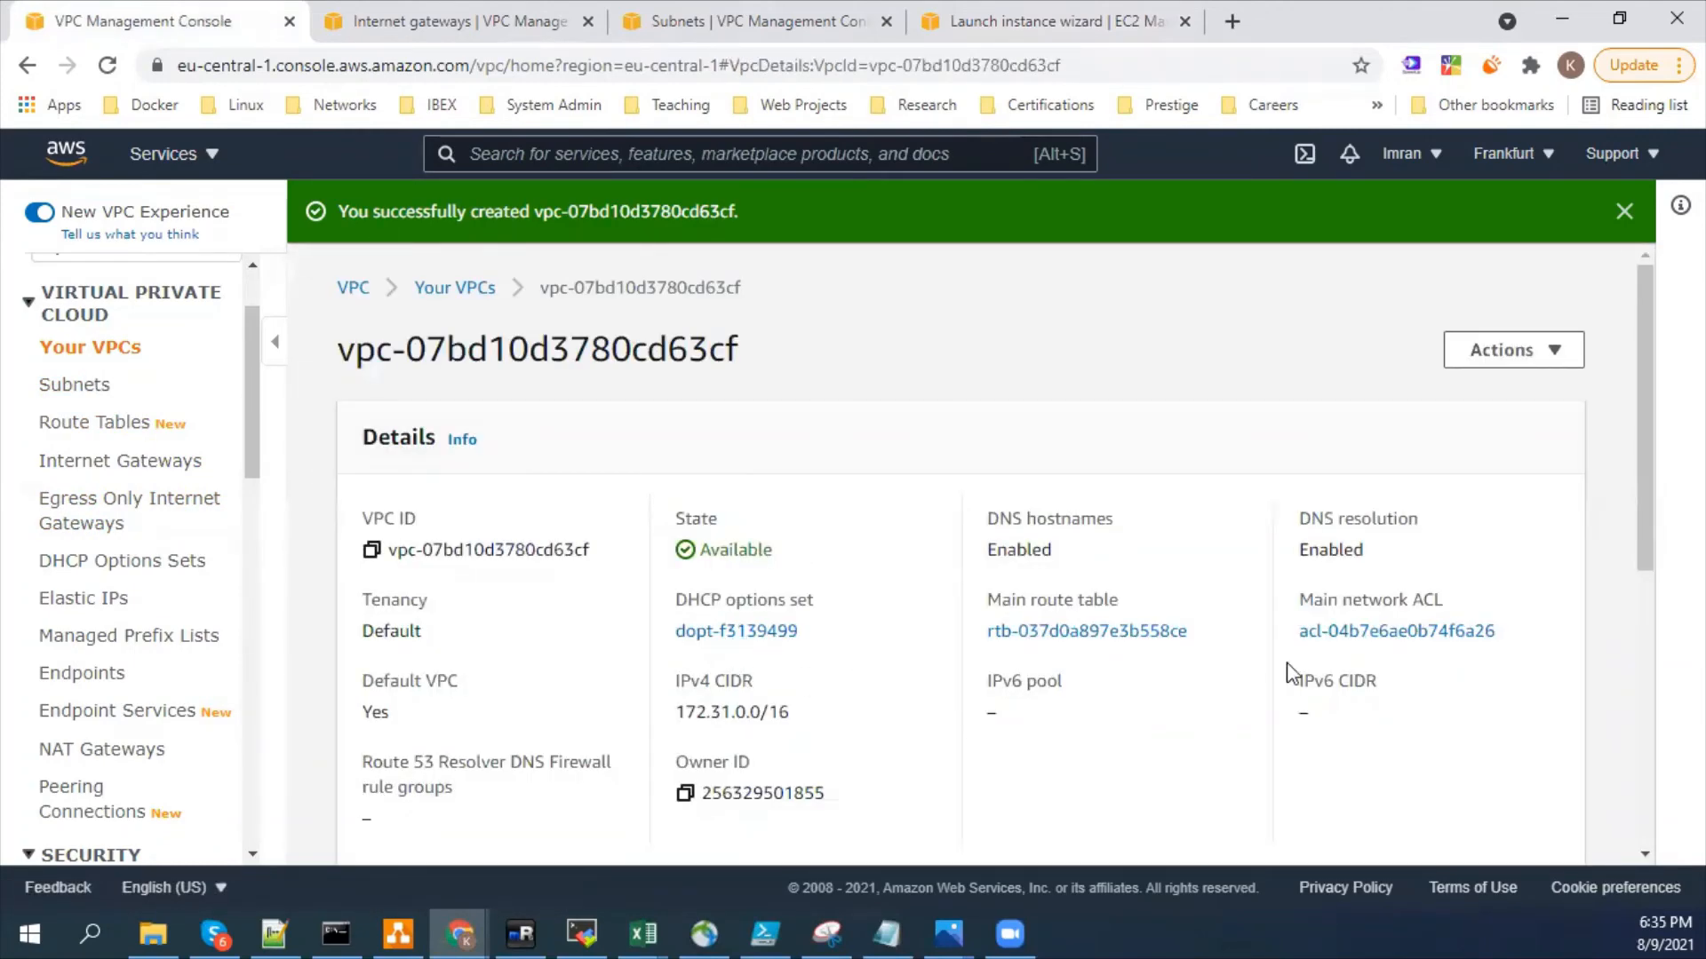
- Find the Subnets page with a page search for "subne" and check the IPv4 CIDR of each of the three subnets
{"action": "scroll", "coordinate": [1346, 675], "scroll_direction": "down", "scroll_amount": 5}
{"action": "scroll", "coordinate": [568, 622], "scroll_direction": "up", "scroll_amount": 5}
{"action": "scroll", "coordinate": [160, 609], "scroll_direction": "down", "scroll_amount": 7}
{"action": "scroll", "coordinate": [169, 636], "scroll_direction": "down", "scroll_amount": 7}
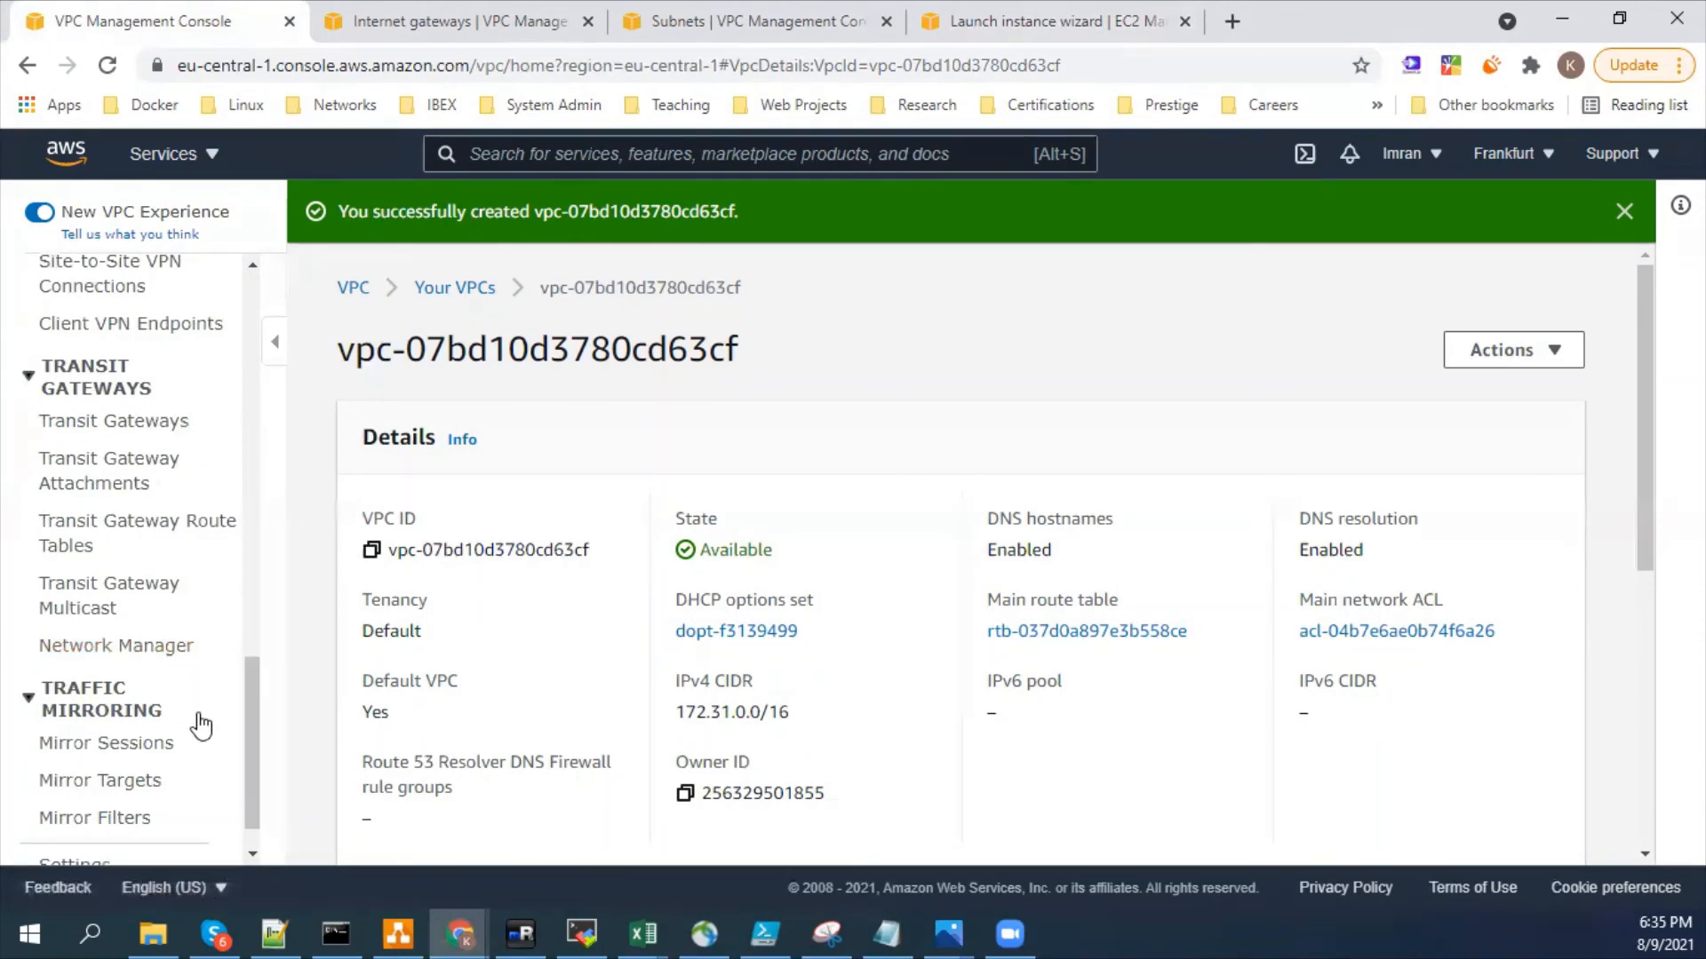
{"action": "scroll", "coordinate": [198, 721], "scroll_direction": "down", "scroll_amount": 1}
{"action": "key", "text": "ctrl+f"}
{"action": "type", "text": "subne"}
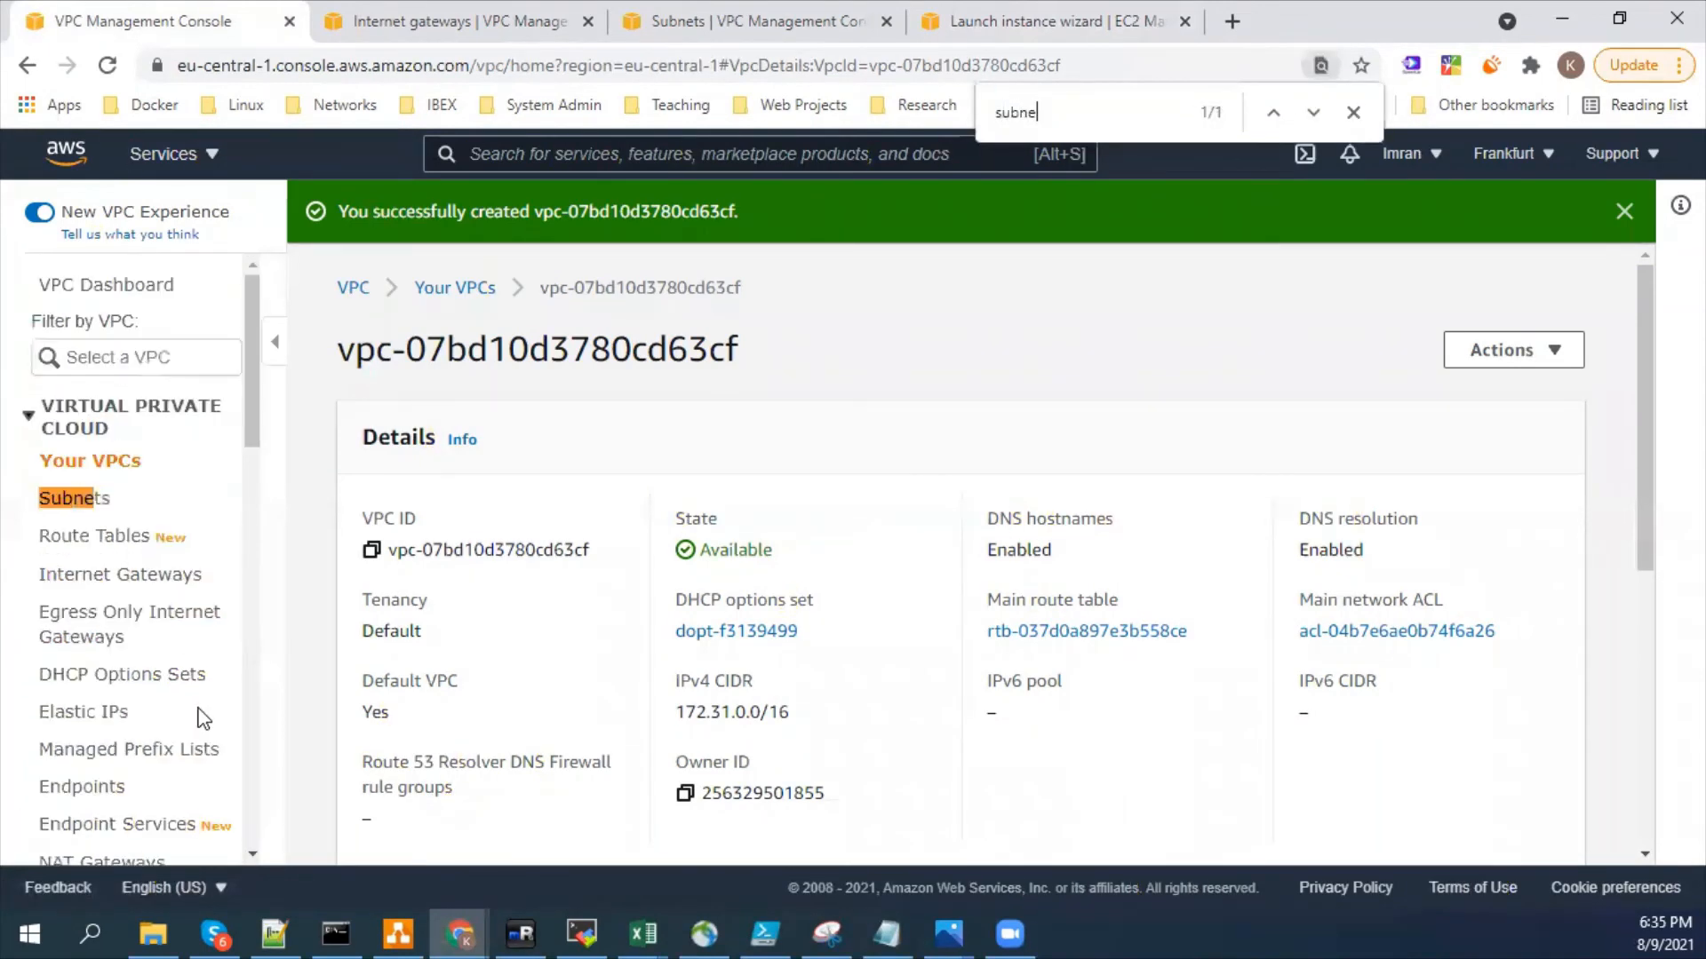
{"action": "left_click", "coordinate": [84, 499]}
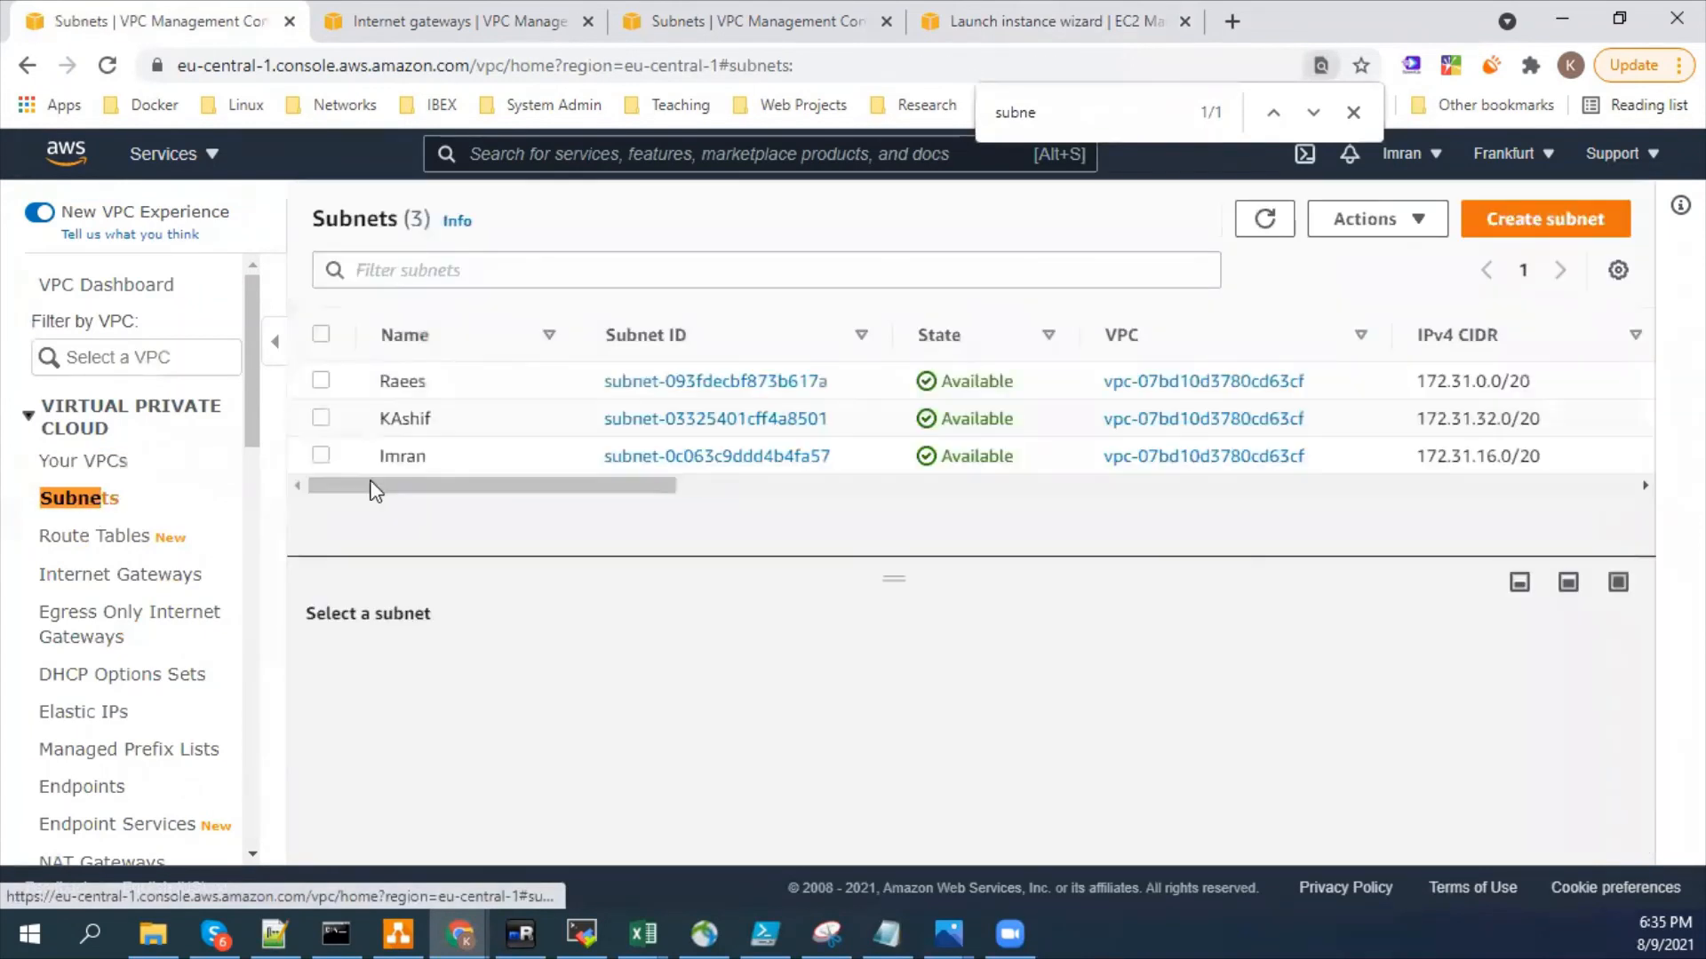
{"action": "double_click", "coordinate": [1477, 380]}
{"action": "double_click", "coordinate": [1495, 418]}
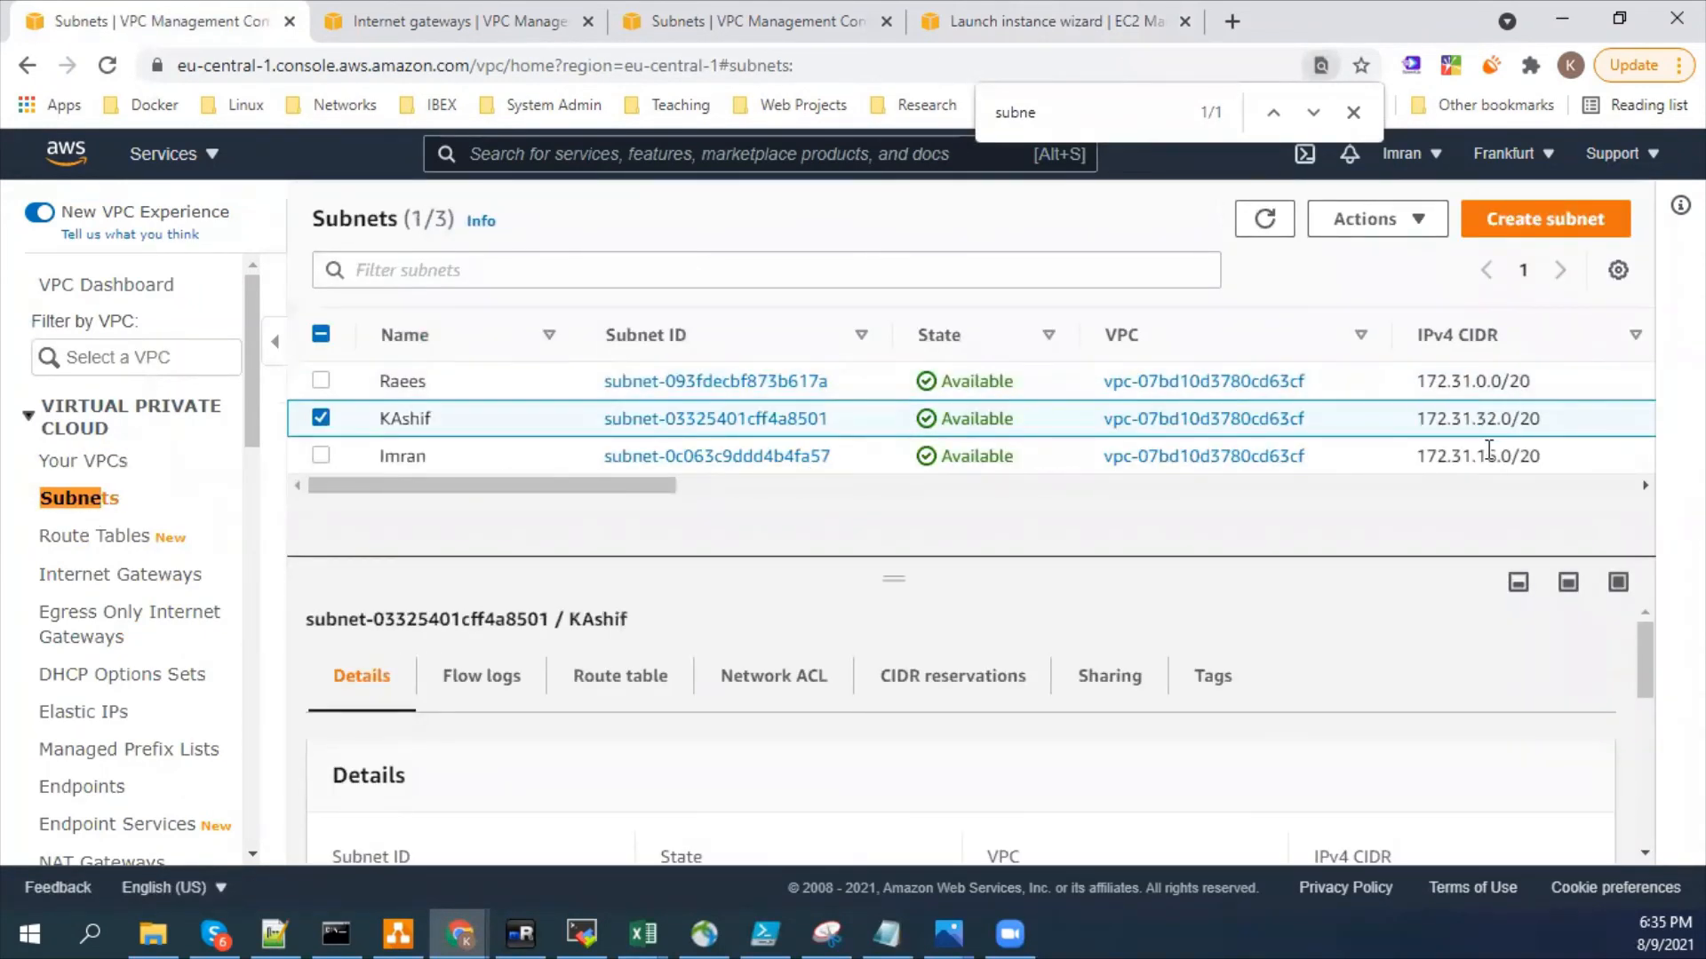
{"action": "double_click", "coordinate": [1492, 454]}
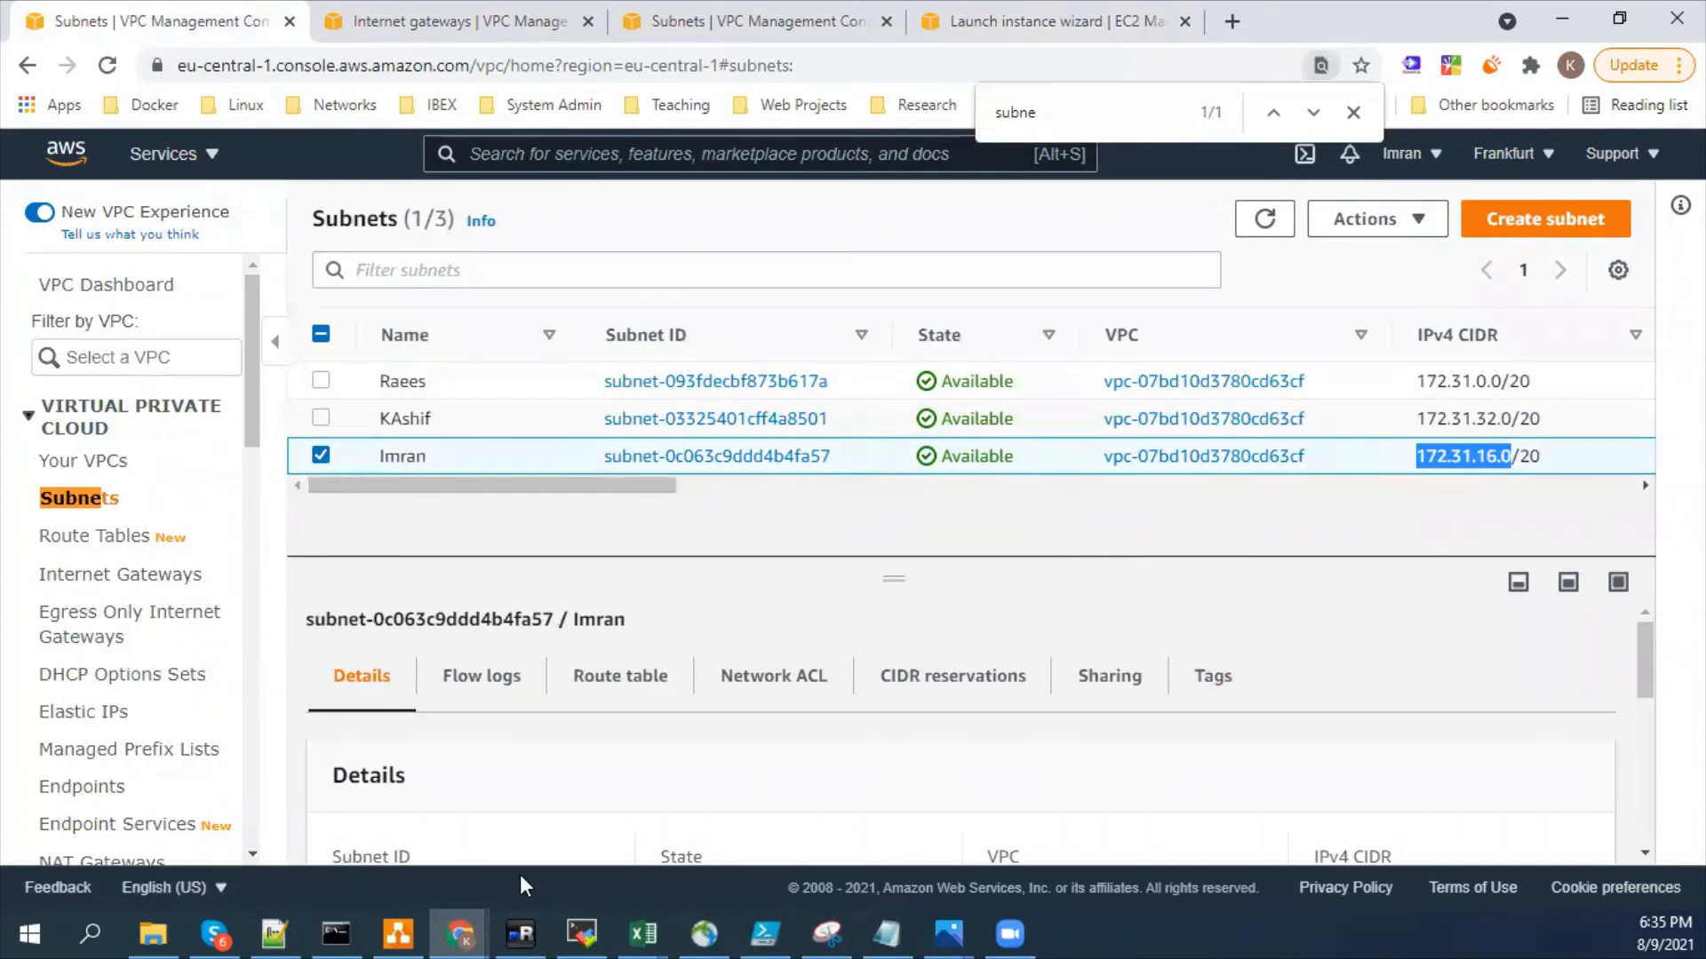
- Switch back to draw.io and add 172.31.15.255 as the second line of the subnet box's label
{"action": "left_click", "coordinate": [425, 932]}
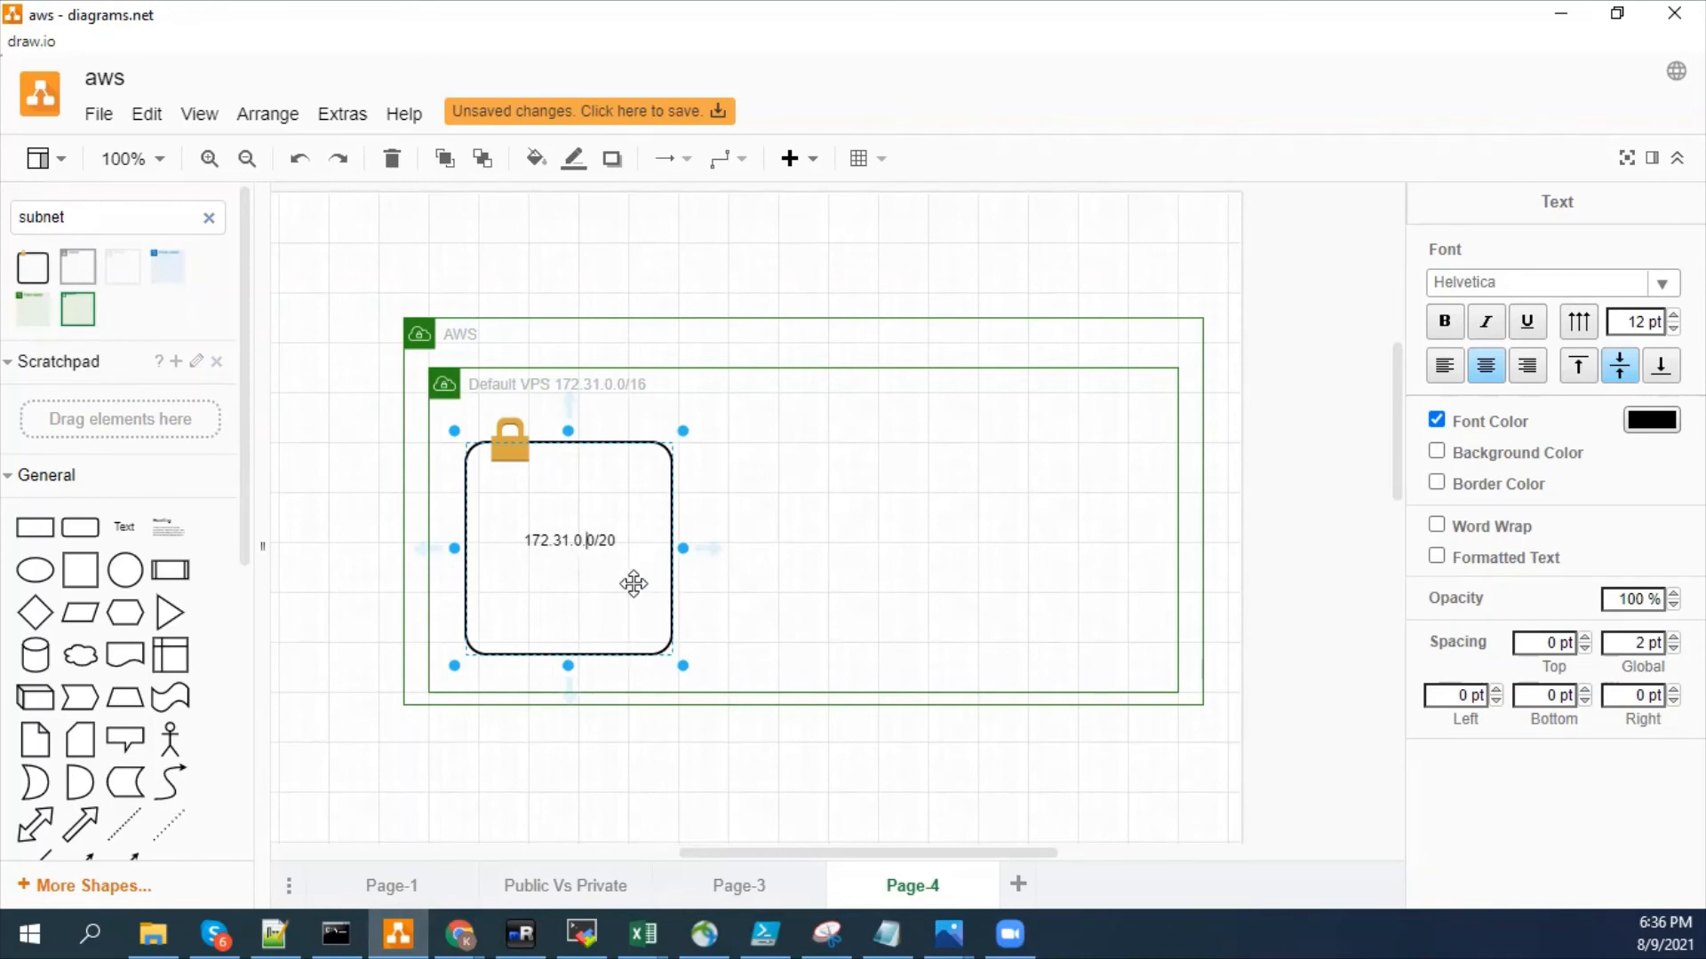
{"action": "key", "text": "shift+End"}
{"action": "key", "text": "ctrl+c"}
{"action": "key", "text": "Down"}
{"action": "key", "text": "ctrl+v"}
{"action": "key", "text": "BackSpace"}
{"action": "key", "text": "BackSpace"}
{"action": "key", "text": "BackSpace"}
{"action": "key", "text": "BackSpace"}
{"action": "type", "text": "16.255"}
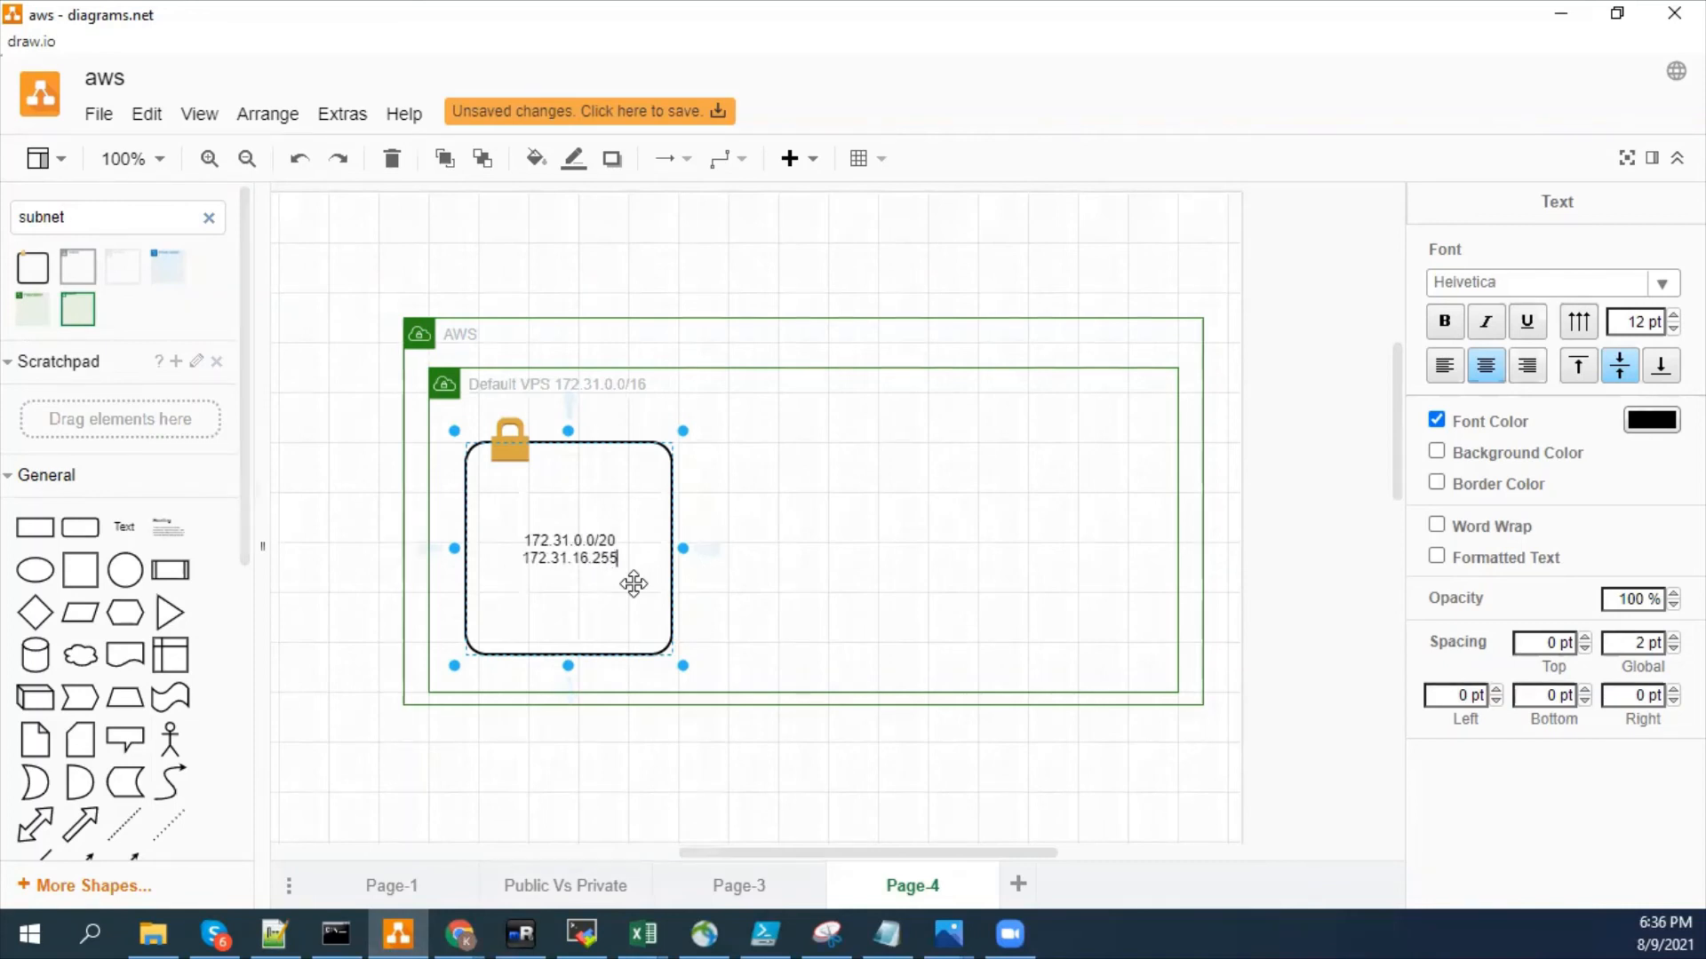
{"action": "key", "text": "BackSpace"}
{"action": "key", "text": "BackSpace"}
{"action": "key", "text": "BackSpace"}
{"action": "key", "text": "BackSpace"}
{"action": "key", "text": "BackSpace"}
{"action": "type", "text": "5.255"}
{"action": "left_click", "coordinate": [812, 583]}
- Copy the subnet box with its lock icon twice and place the copies side by side inside the VPC container
{"action": "left_click_drag", "start_coordinate": [682, 772], "coordinate": [428, 402]}
{"action": "left_click_drag", "start_coordinate": [471, 509], "coordinate": [834, 495]}
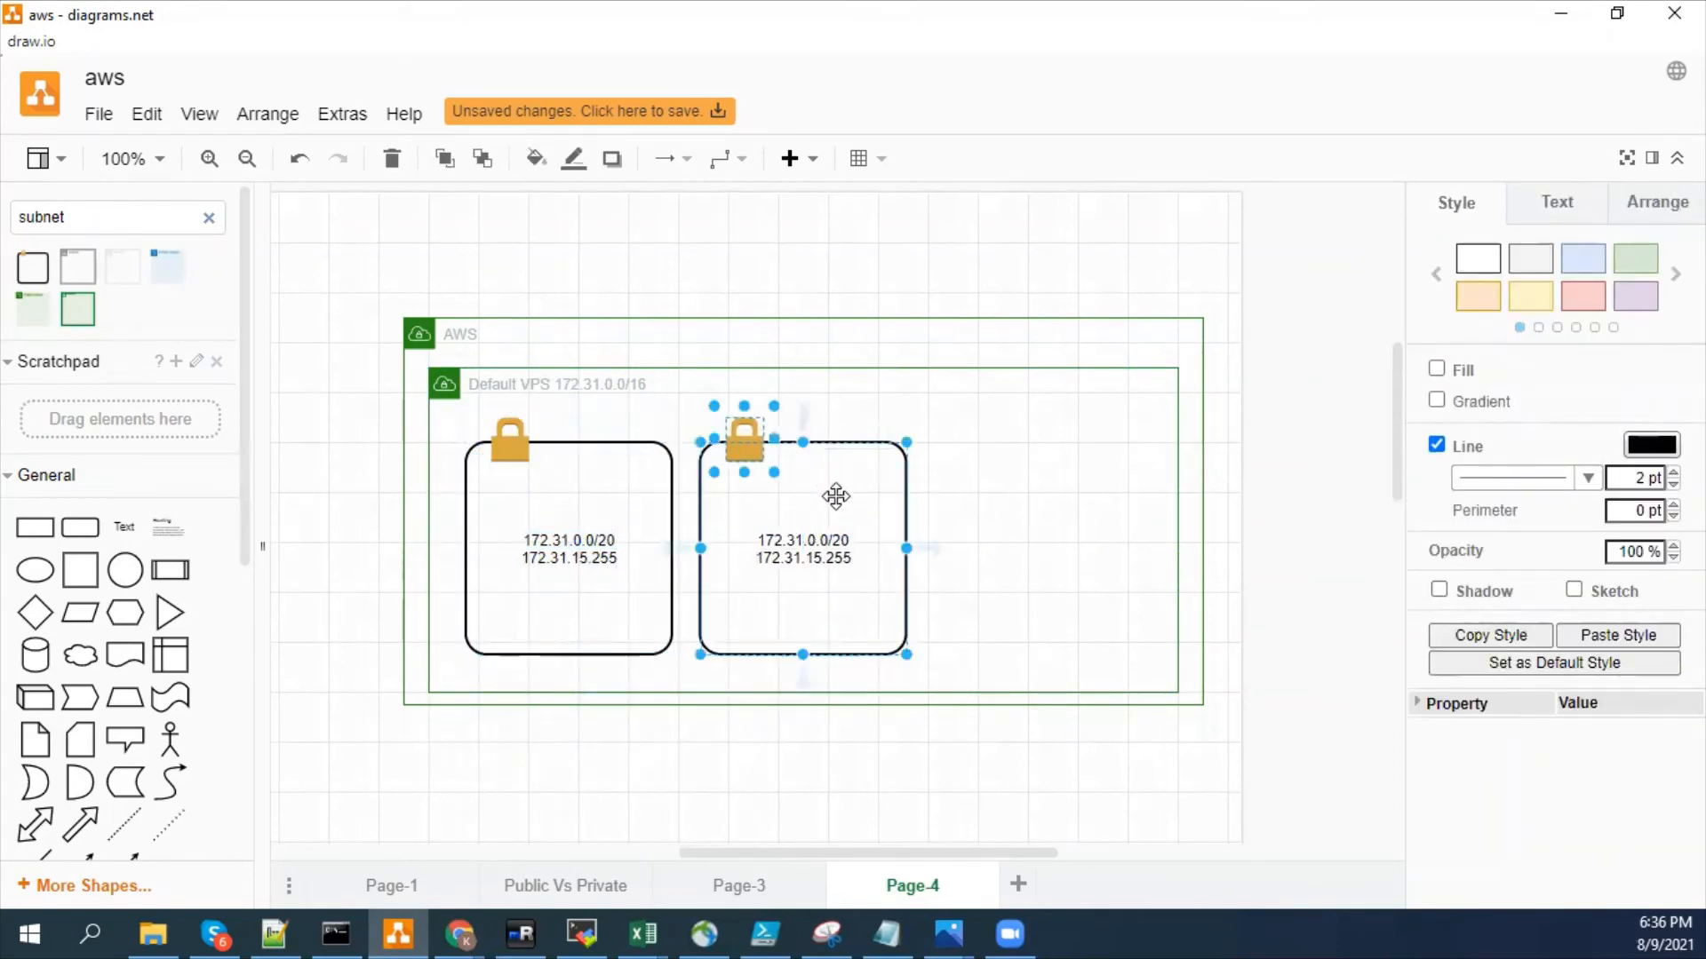
{"action": "key", "text": "ctrl+v"}
{"action": "left_click_drag", "start_coordinate": [644, 541], "coordinate": [1077, 495]}
{"action": "left_click", "coordinate": [707, 779]}
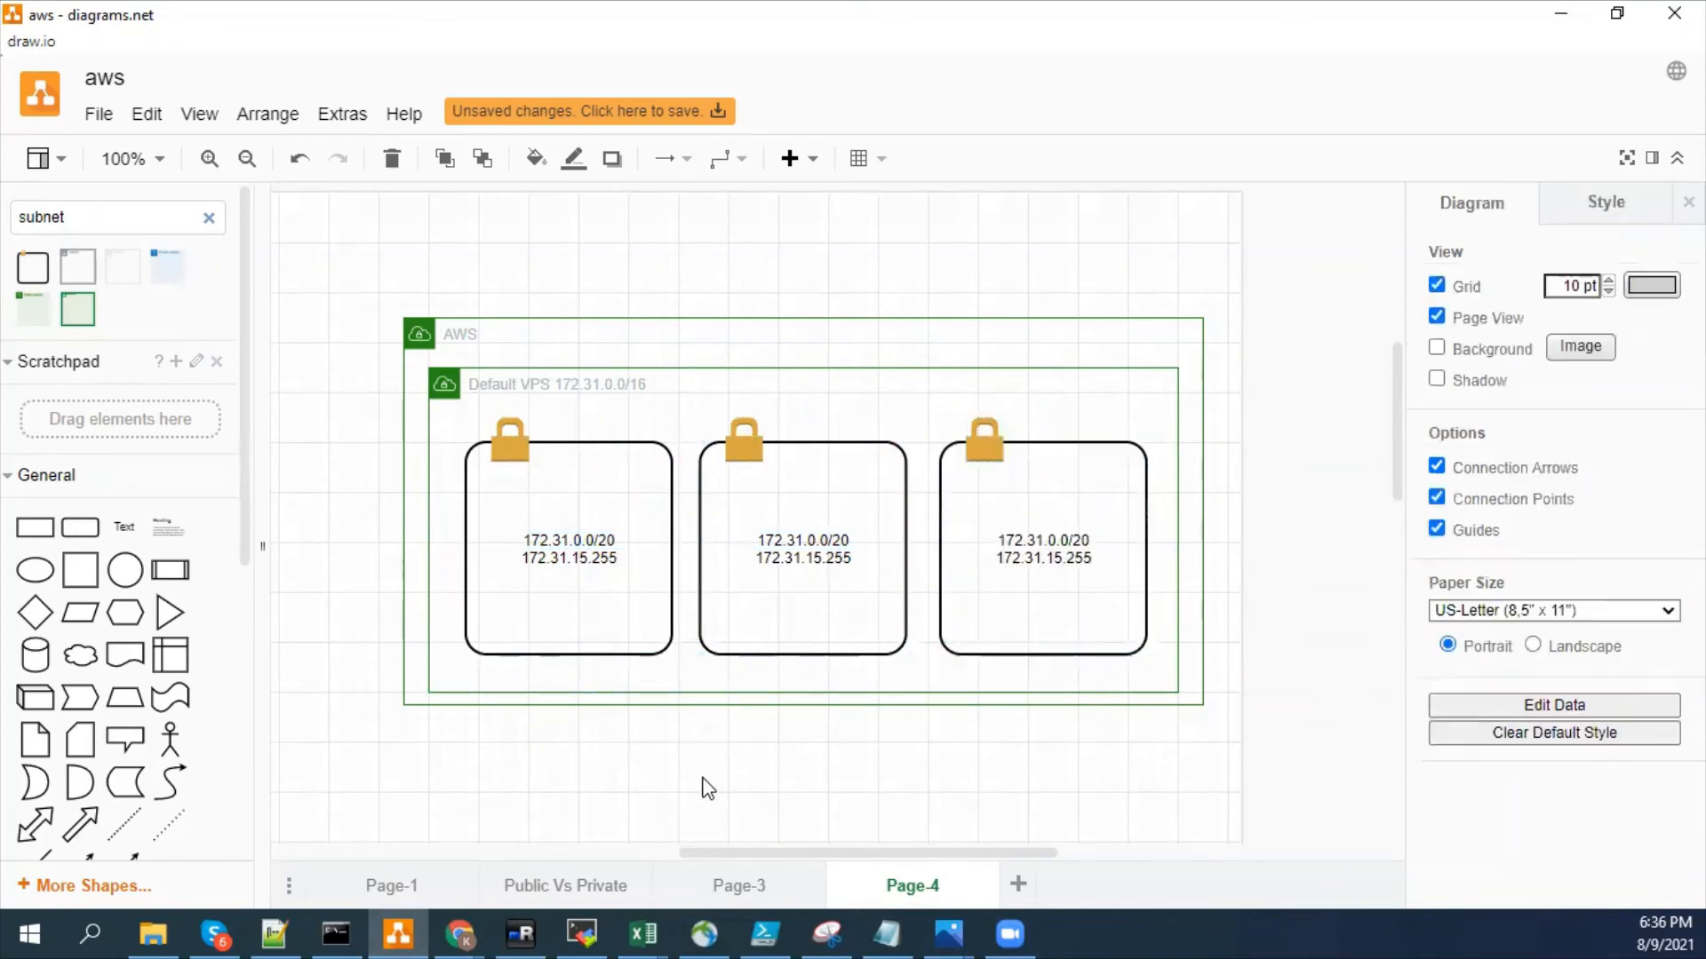
- Add a text label "EU-Central 1a" below the first subnet box, outside the AWS container
{"action": "left_click_drag", "start_coordinate": [121, 528], "coordinate": [535, 716]}
{"action": "type", "text": "US-"}
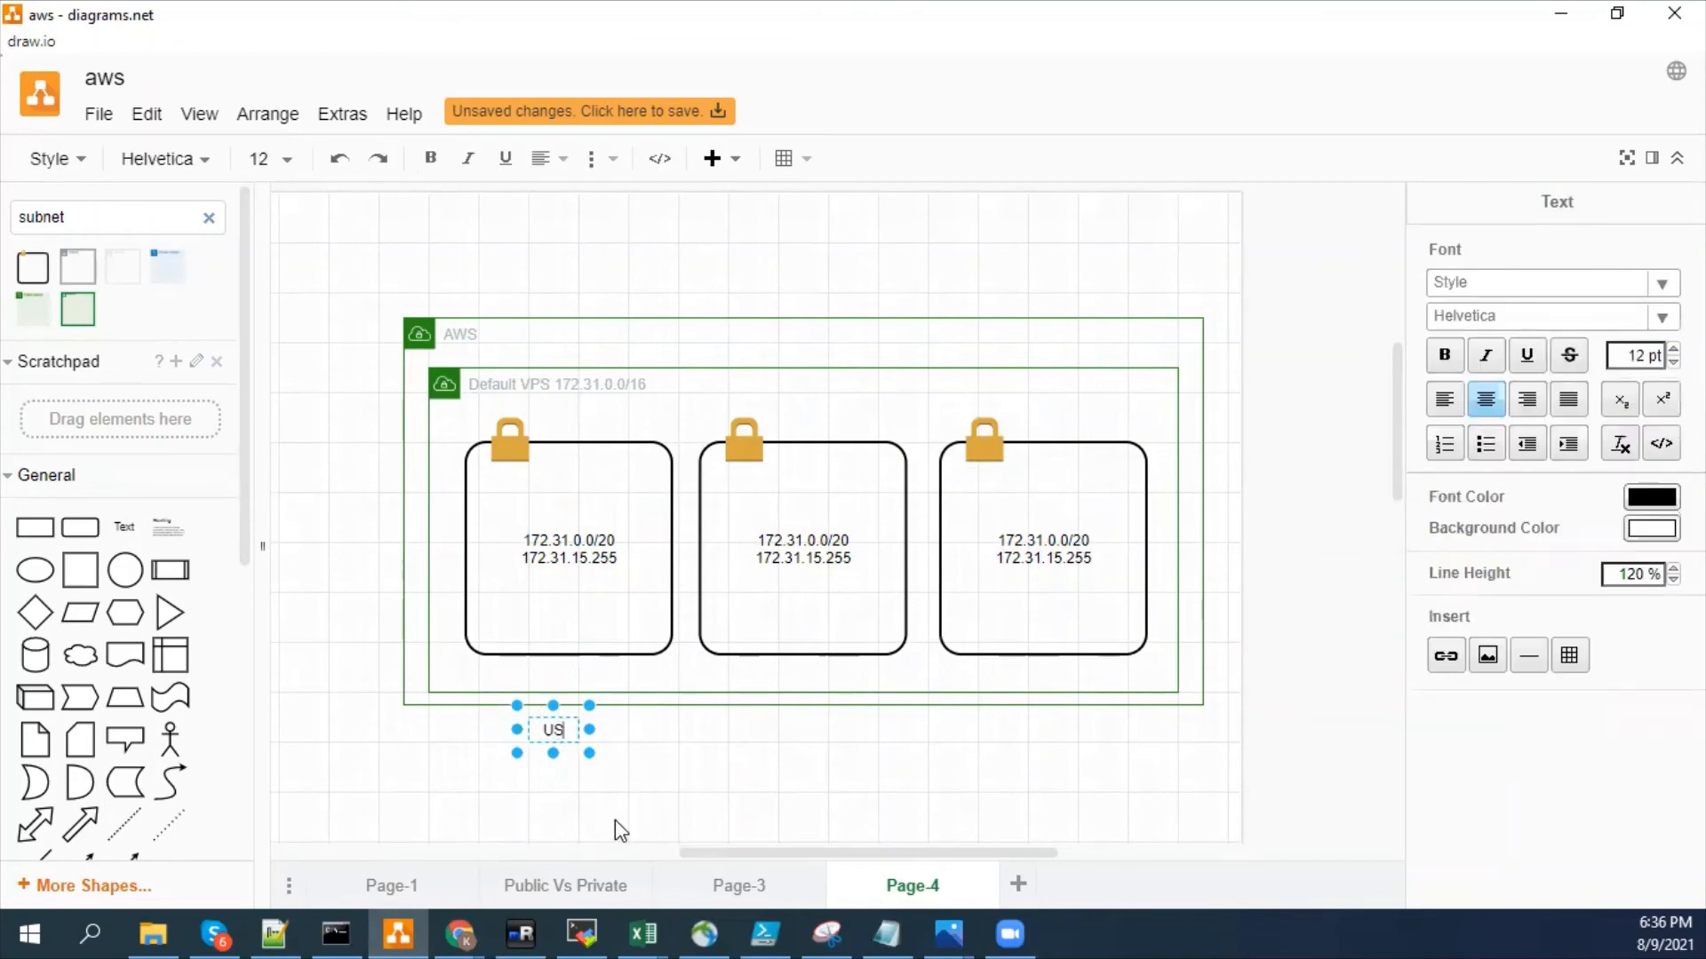
{"action": "key", "text": "BackSpace"}
{"action": "key", "text": "BackSpace"}
{"action": "key", "text": "BackSpace"}
{"action": "type", "text": "EU"}
{"action": "type", "text": "0-"}
{"action": "key", "text": "BackSpace"}
{"action": "key", "text": "BackSpace"}
{"action": "type", "text": "-Central-1a"}
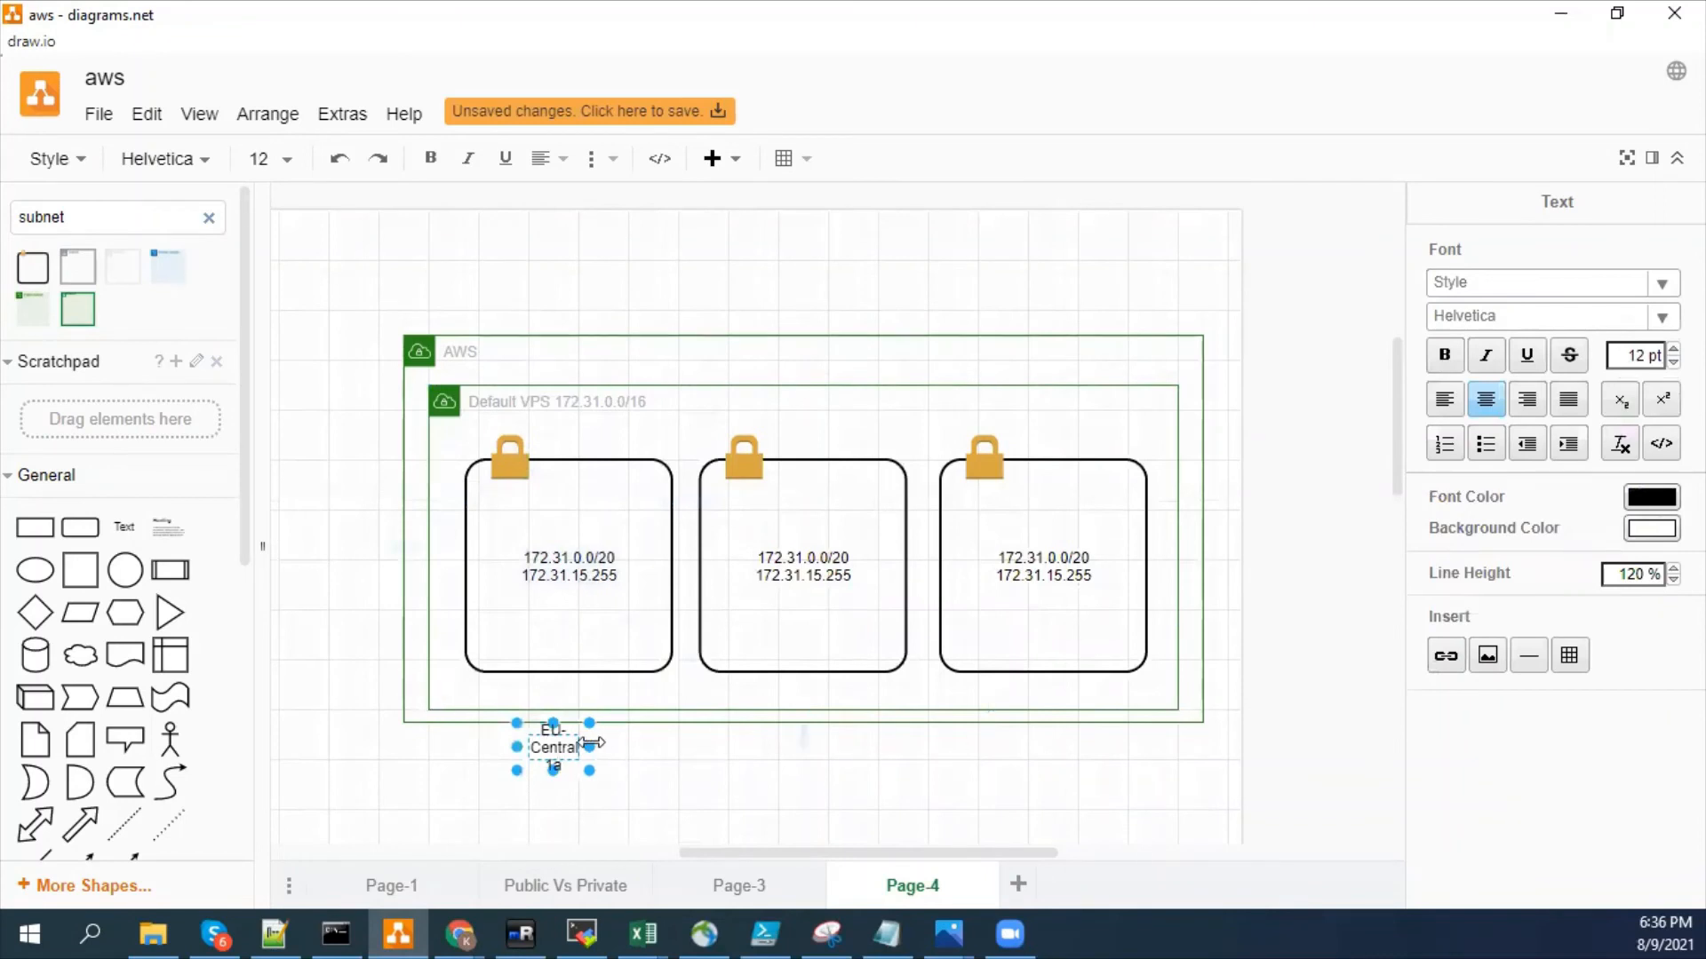
- Fit the zone label on one line and place copies of it below the second and third subnet boxes
{"action": "left_click_drag", "start_coordinate": [590, 746], "coordinate": [812, 752]}
{"action": "key", "text": "ctrl+v"}
{"action": "left_click_drag", "start_coordinate": [615, 771], "coordinate": [1086, 749]}
- Change the label below the third subnet box to "EU-Central 1C" and widen it to fit on one line
{"action": "key", "text": "F2"}
{"action": "key", "text": "Escape"}
{"action": "key", "text": "F2"}
{"action": "key", "text": "End"}
{"action": "key", "text": "BackSpace"}
{"action": "type", "text": "C"}
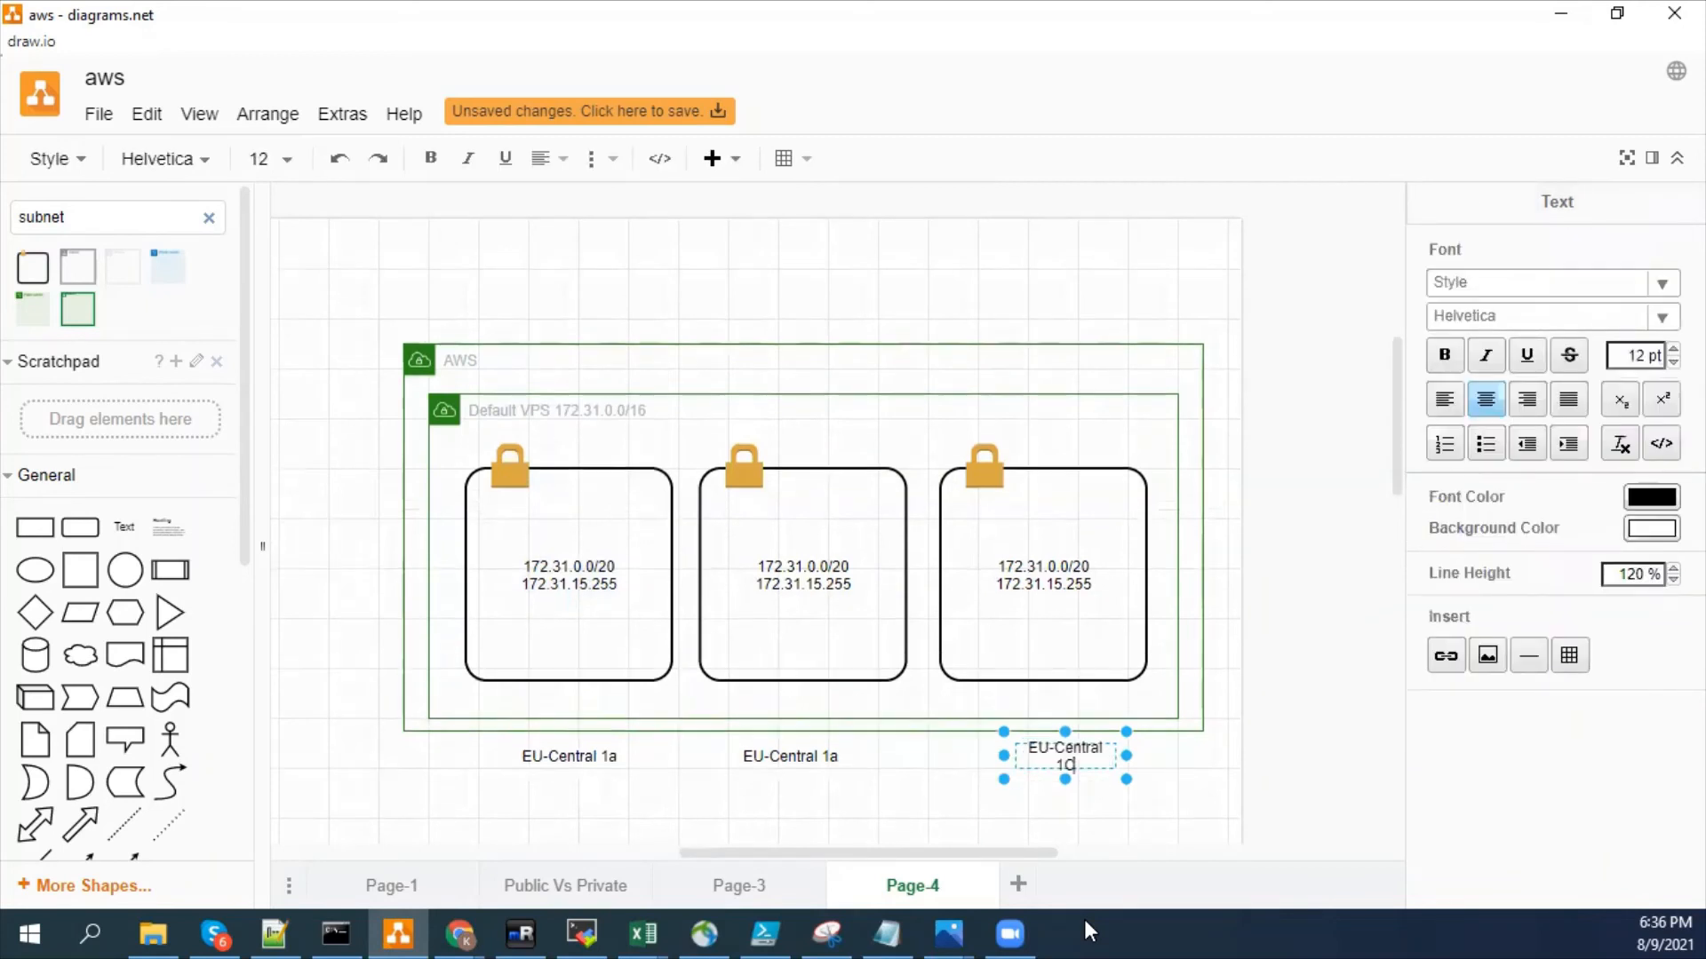
{"action": "left_click_drag", "start_coordinate": [1125, 756], "coordinate": [1150, 756]}
{"action": "left_click", "coordinate": [931, 805]}
- Change the label below the second subnet box to "EU-Central 1b"
{"action": "double_click", "coordinate": [790, 756]}
{"action": "key", "text": "End"}
{"action": "key", "text": "BackSpace"}
{"action": "type", "text": "b"}
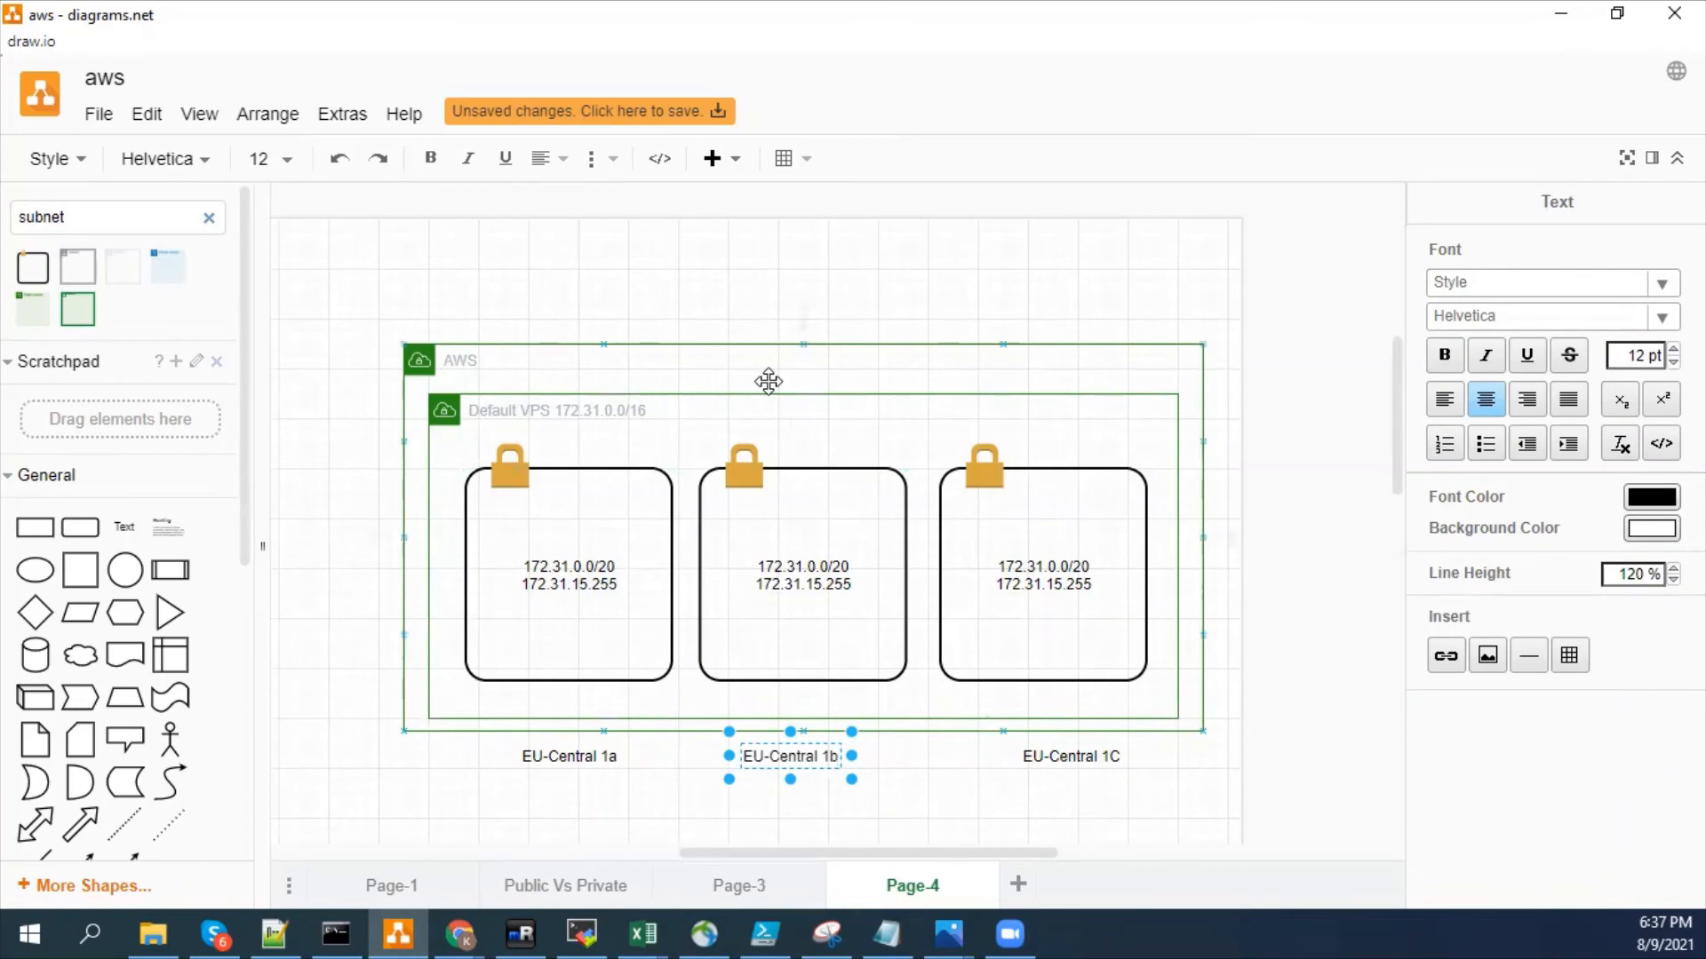
- Extend the outer AWS container's label to read "AWS- REgion"
{"action": "double_click", "coordinate": [460, 361]}
{"action": "key", "text": "Right"}
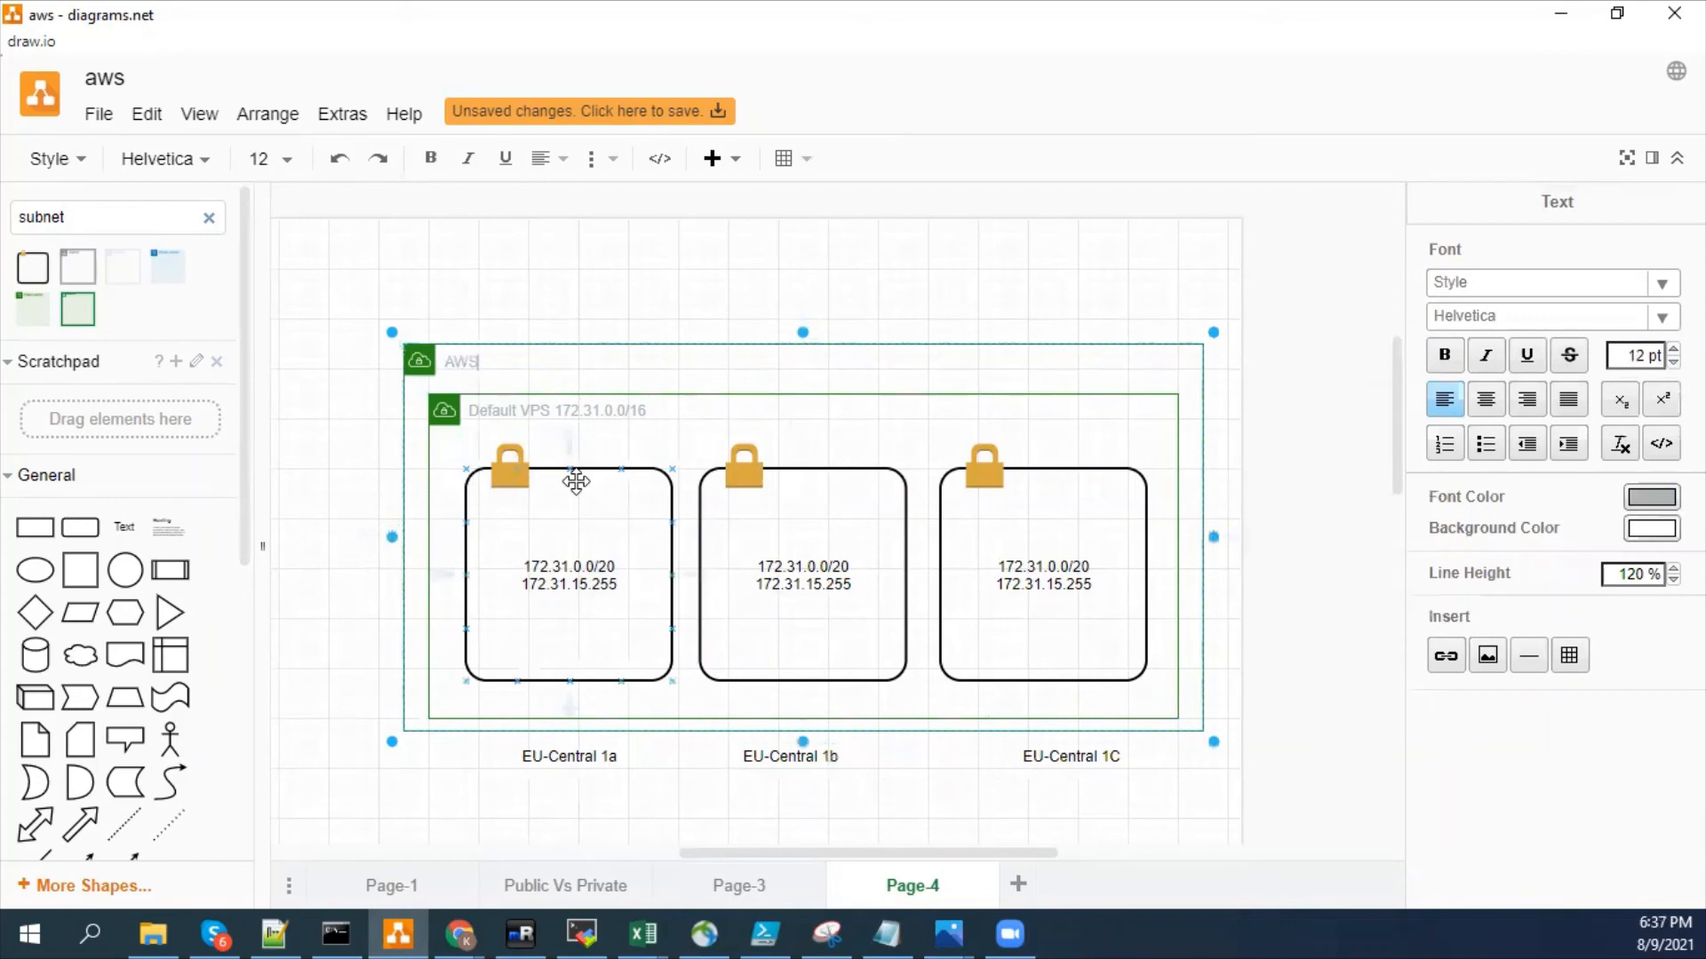
{"action": "type", "text": "- REgion"}
{"action": "left_click", "coordinate": [753, 293]}
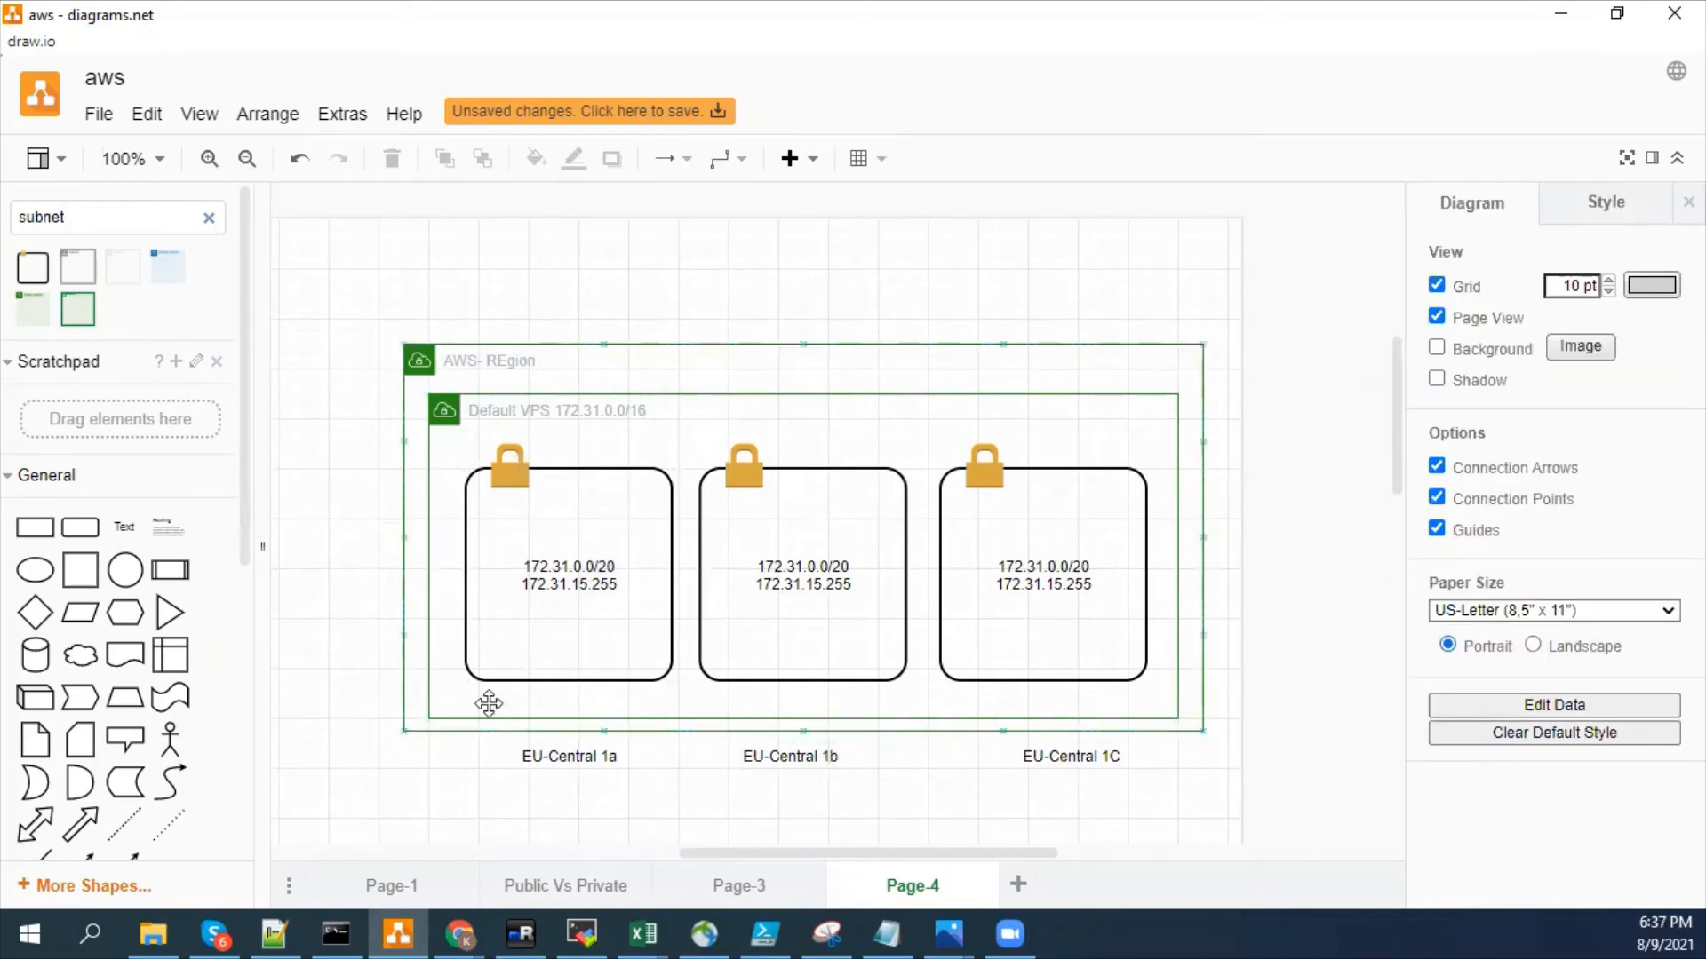
- Fill the first subnet box, its lock icon and its zone label with a red gradient fading southward to white
{"action": "left_click", "coordinate": [597, 601]}
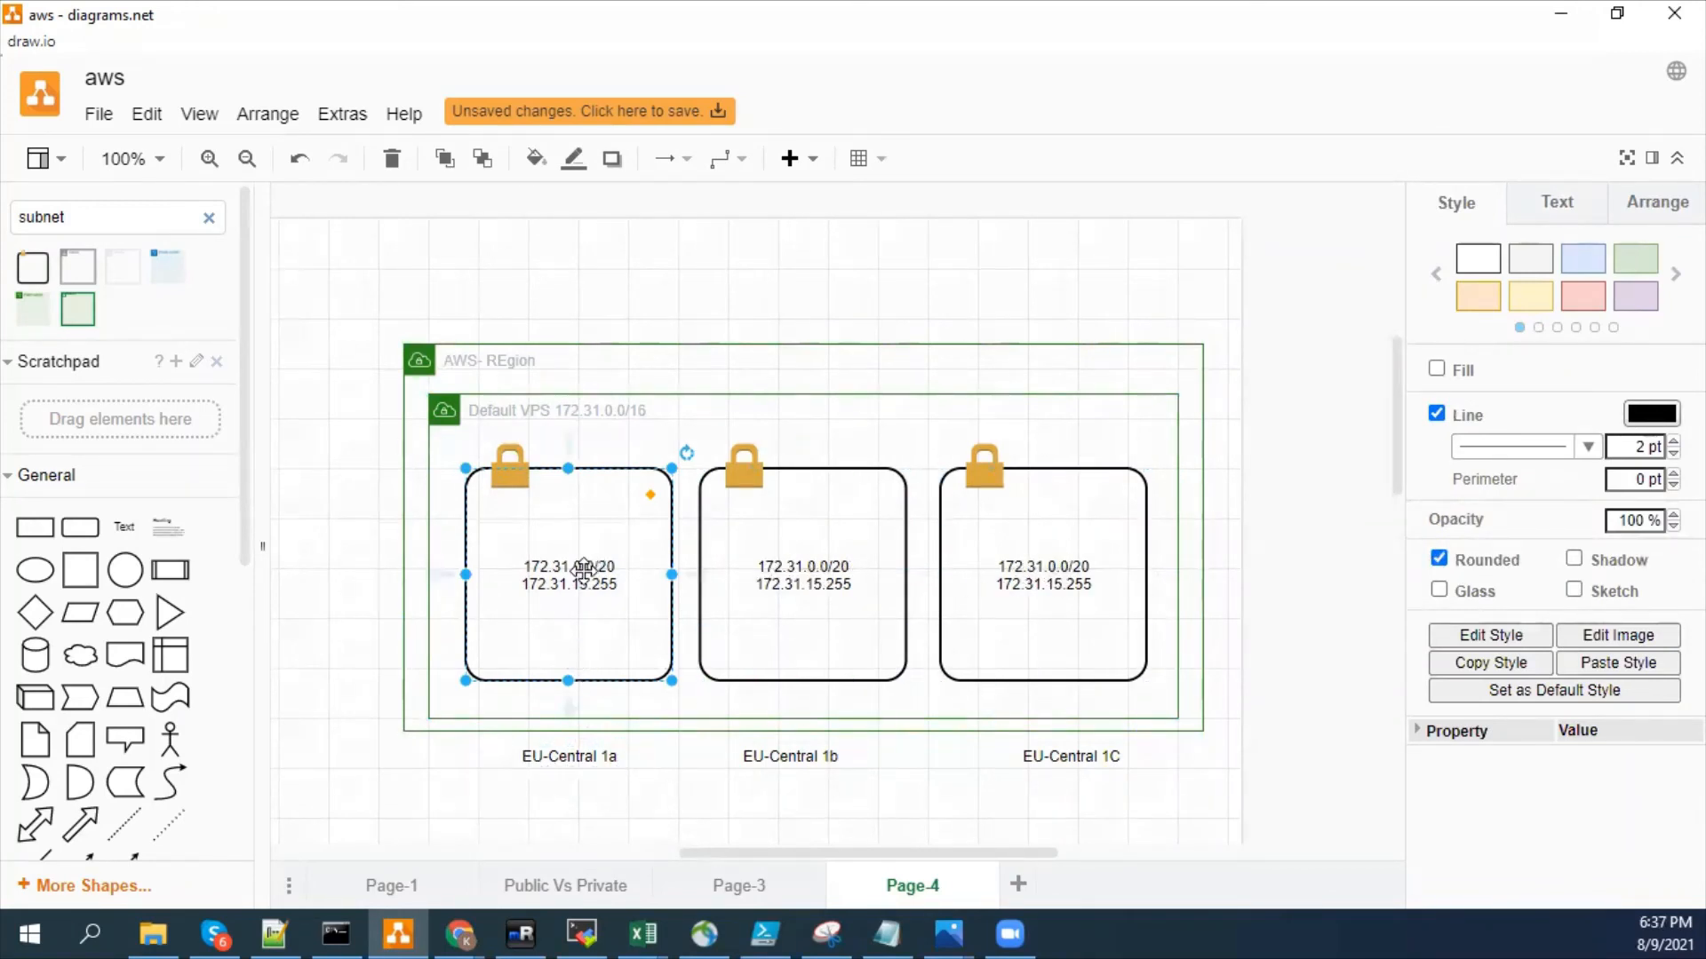
{"action": "left_click", "coordinate": [622, 822]}
{"action": "left_click_drag", "start_coordinate": [682, 821], "coordinate": [442, 433]}
{"action": "left_click", "coordinate": [1651, 444]}
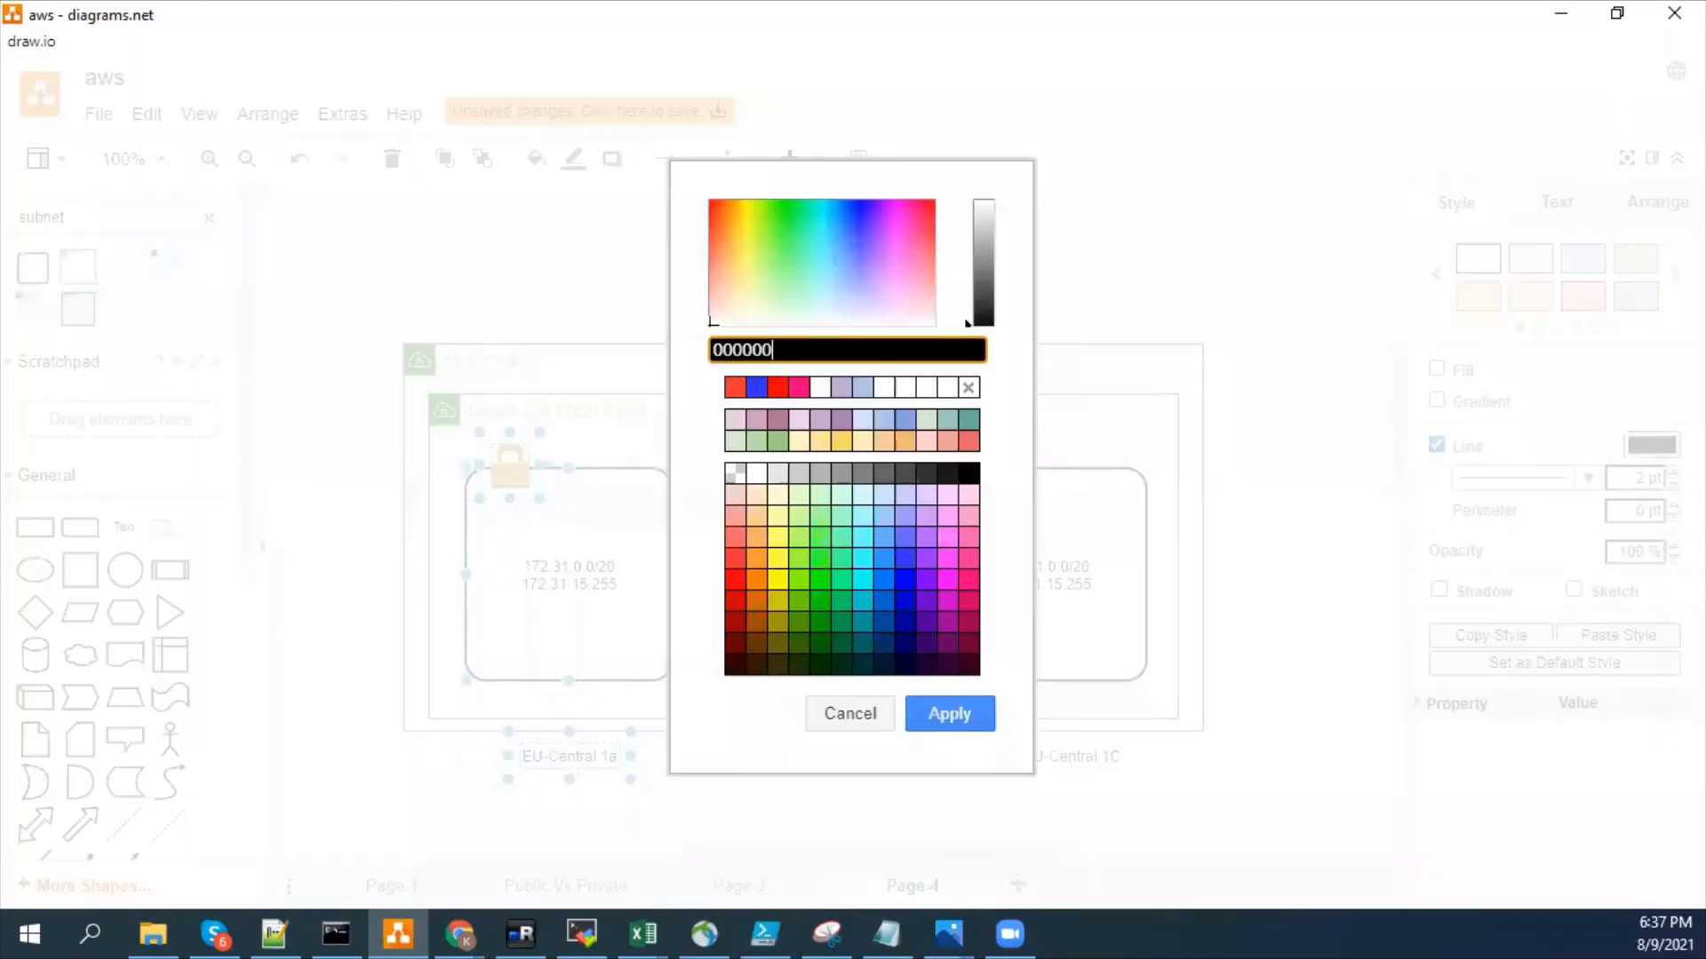
{"action": "left_click", "coordinate": [836, 716]}
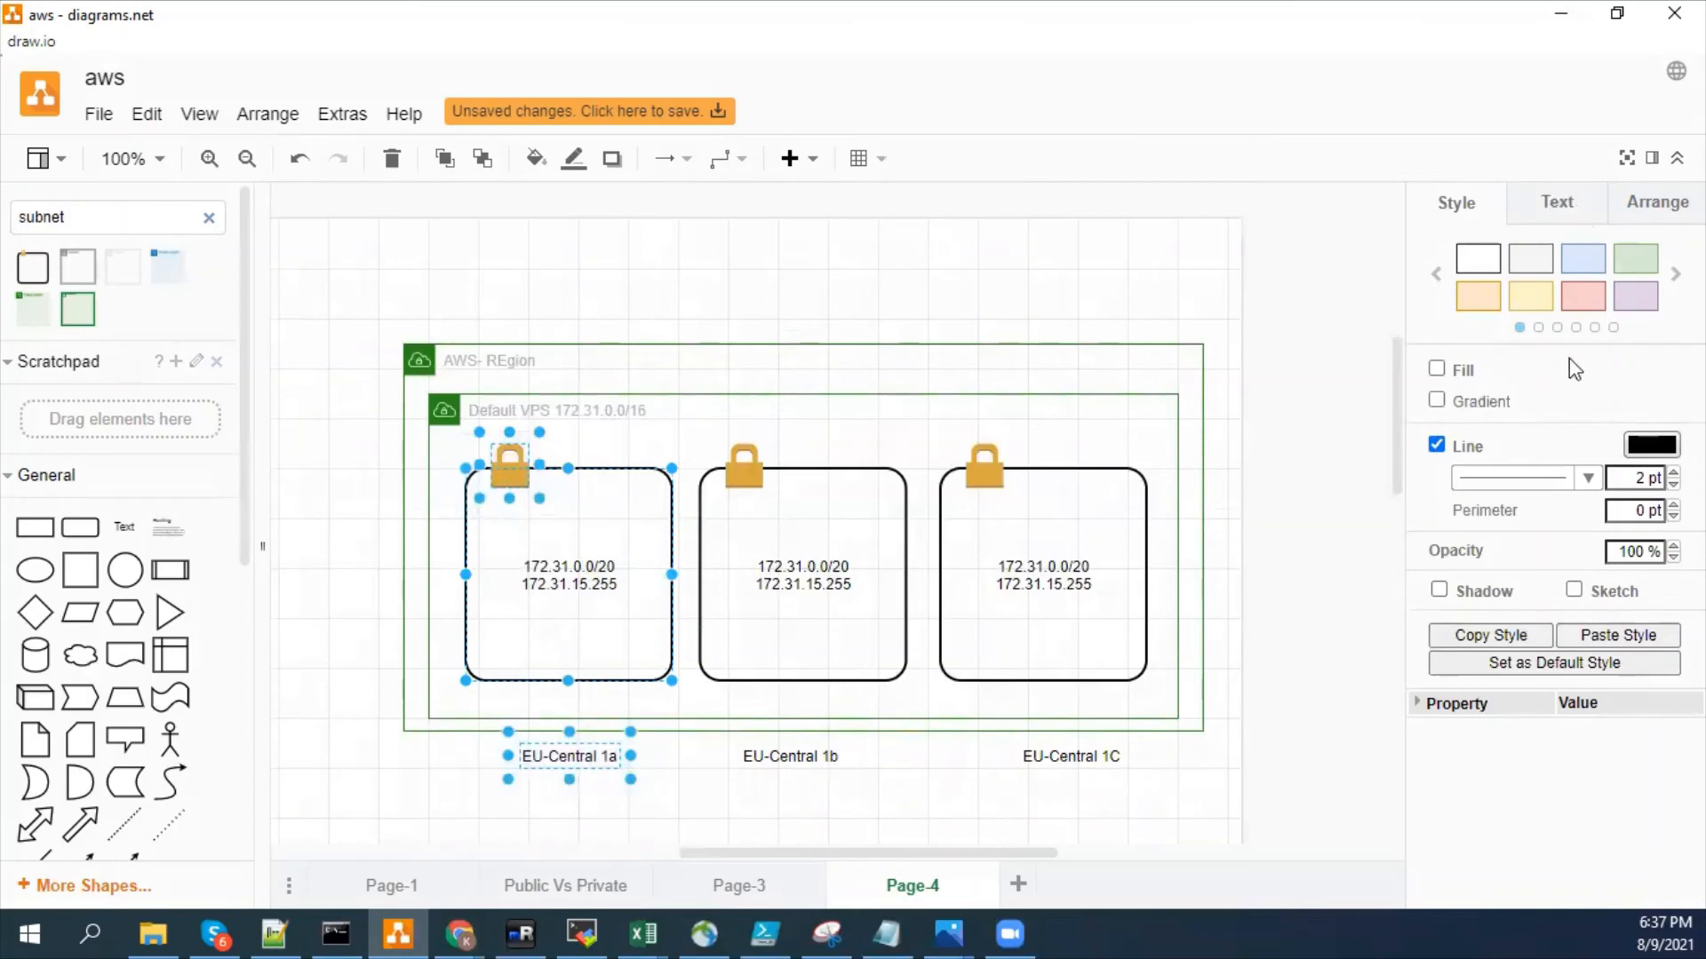
{"action": "left_click", "coordinate": [1466, 370]}
{"action": "left_click", "coordinate": [1437, 399]}
{"action": "left_click", "coordinate": [1650, 400]}
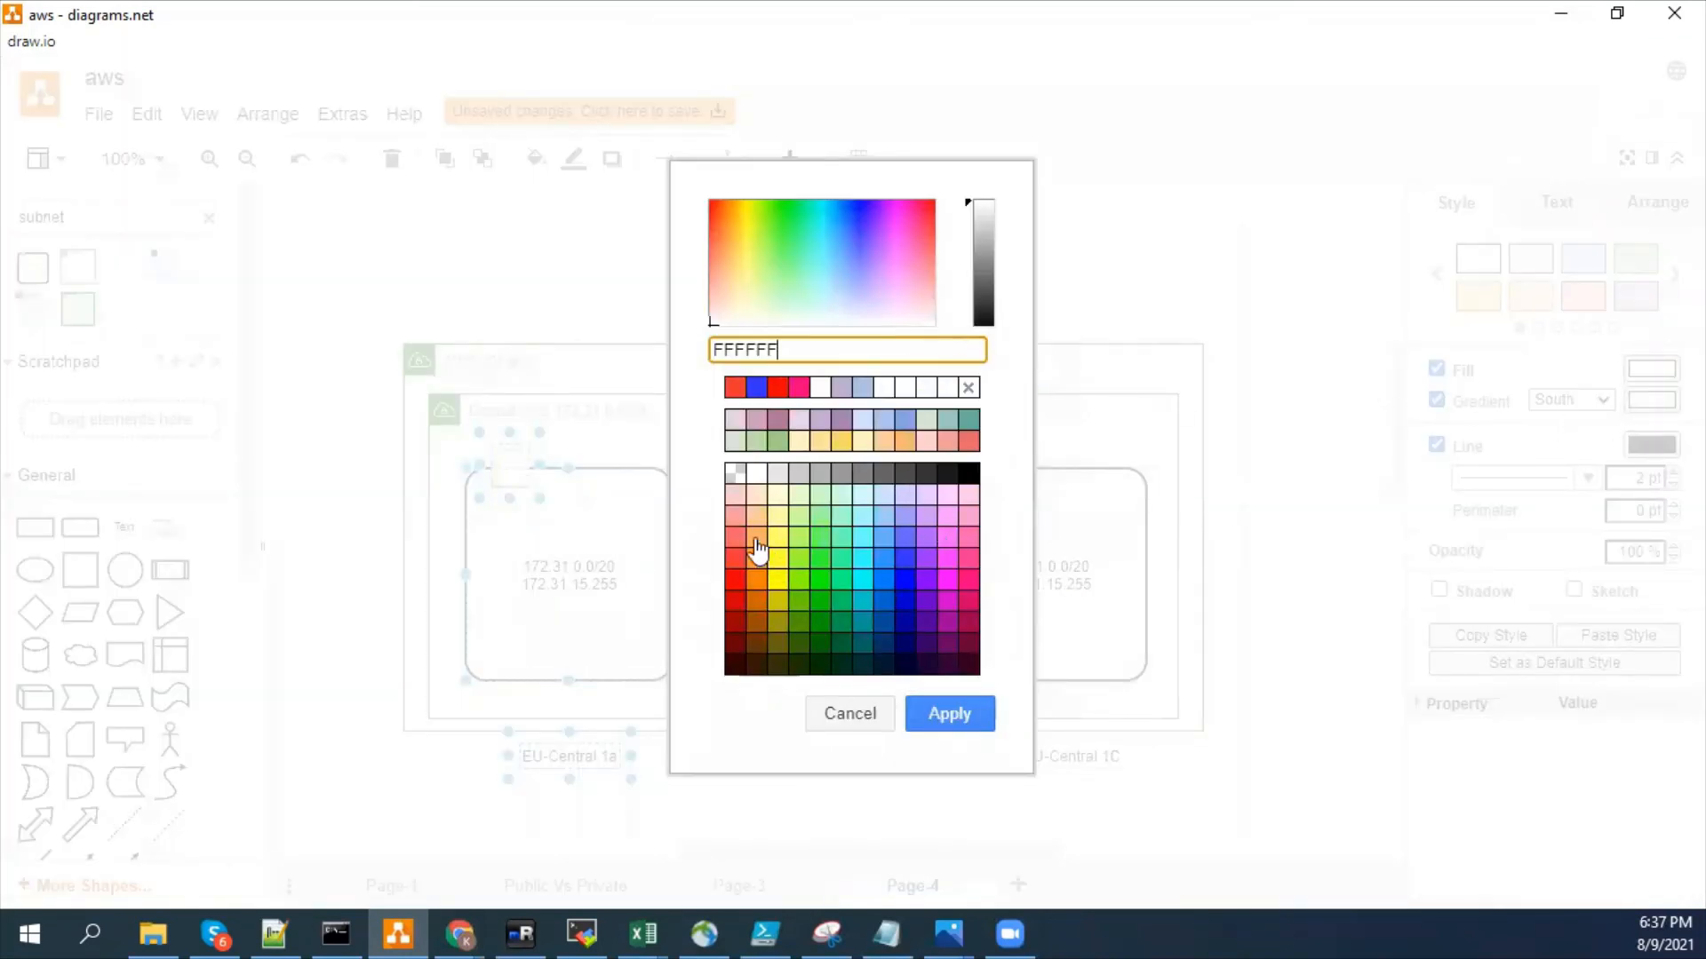
{"action": "left_click", "coordinate": [734, 562]}
{"action": "left_click", "coordinate": [948, 714]}
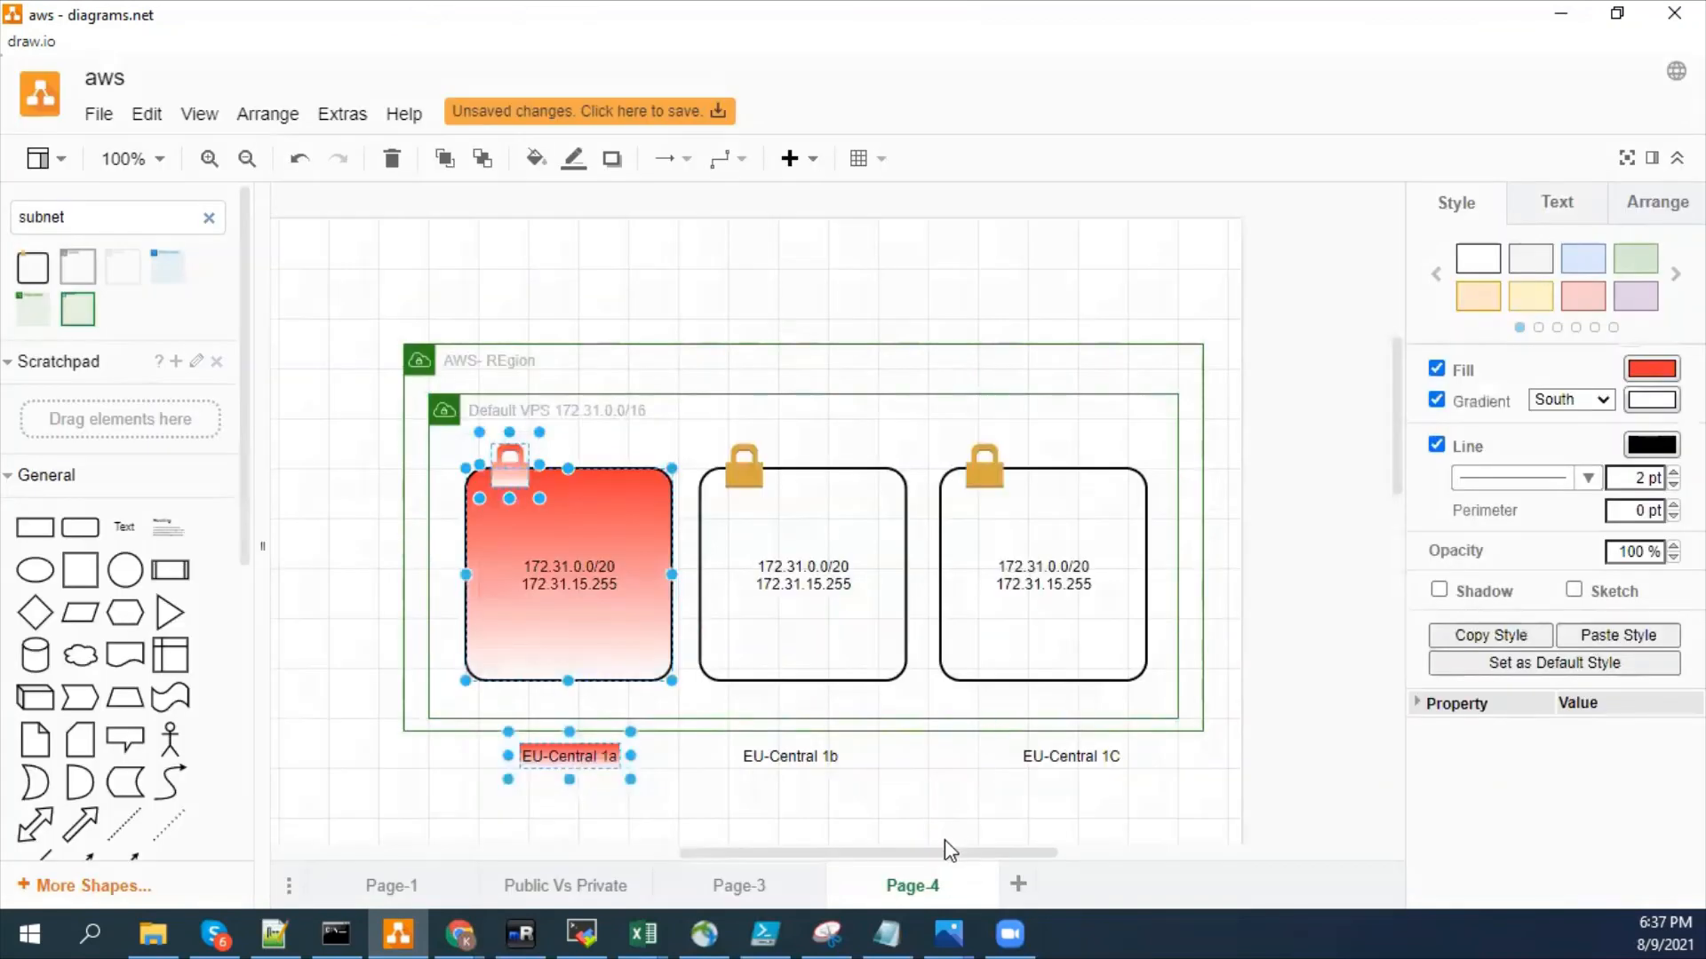
{"action": "left_click", "coordinate": [948, 844]}
{"action": "left_click", "coordinate": [806, 690]}
{"action": "left_click", "coordinate": [1002, 508]}
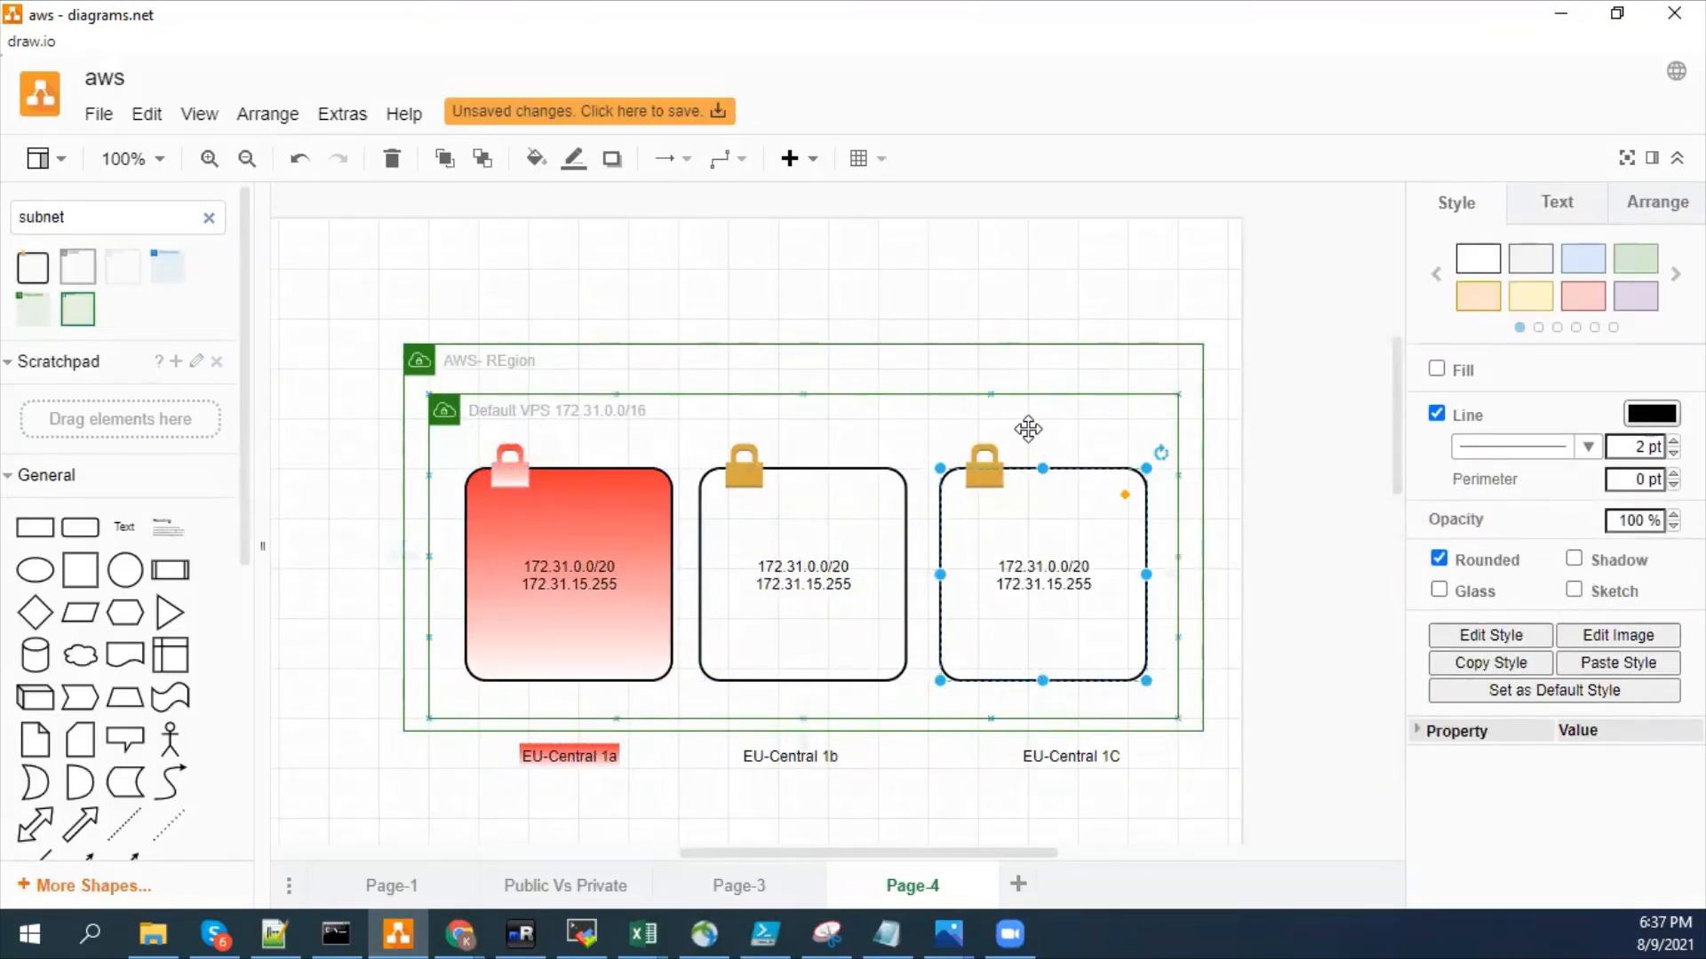
{"action": "left_click", "coordinate": [1163, 308]}
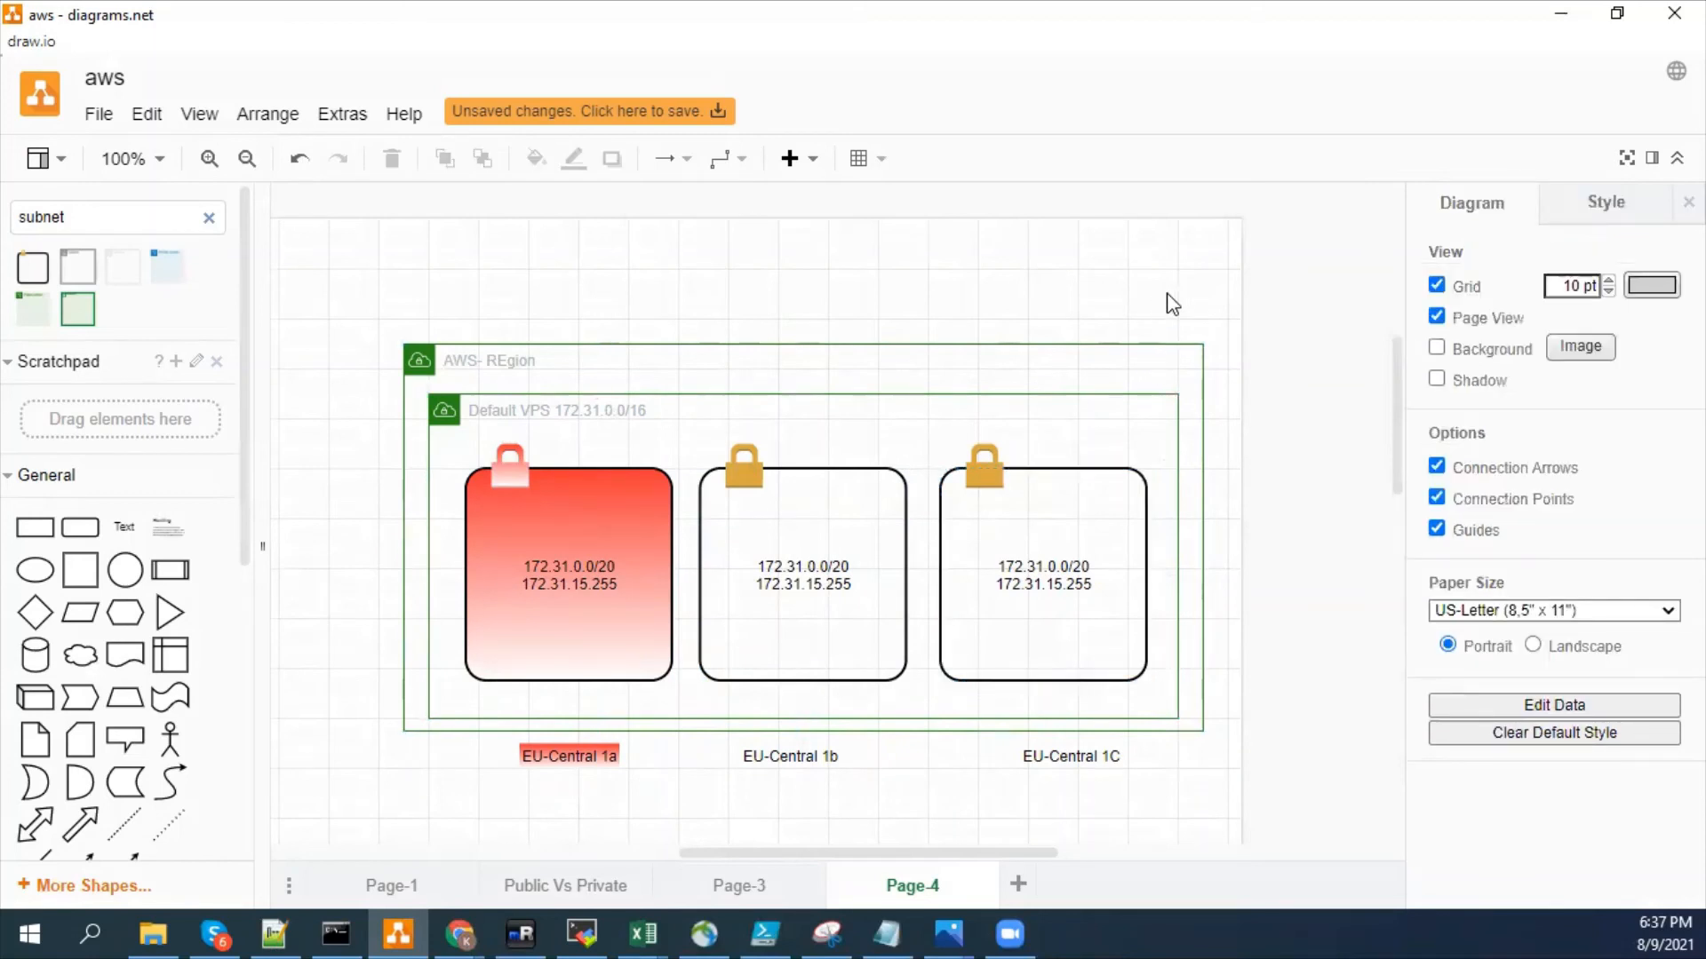
{"action": "left_click", "coordinate": [819, 505]}
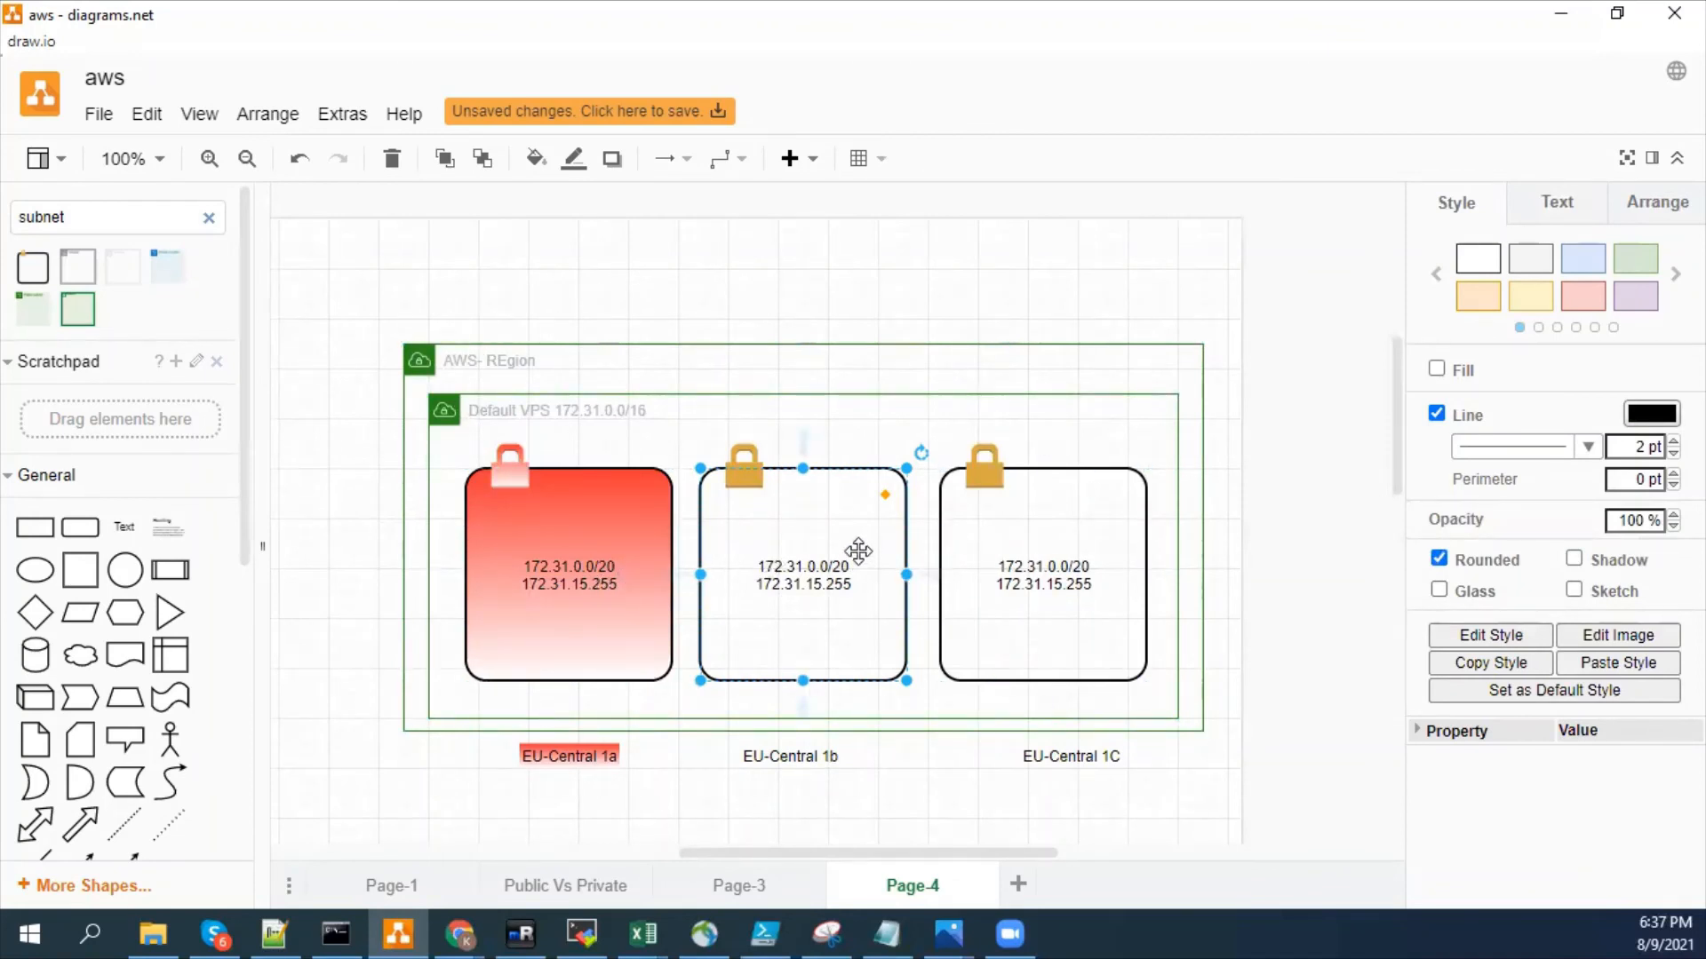
{"action": "left_click", "coordinate": [574, 555]}
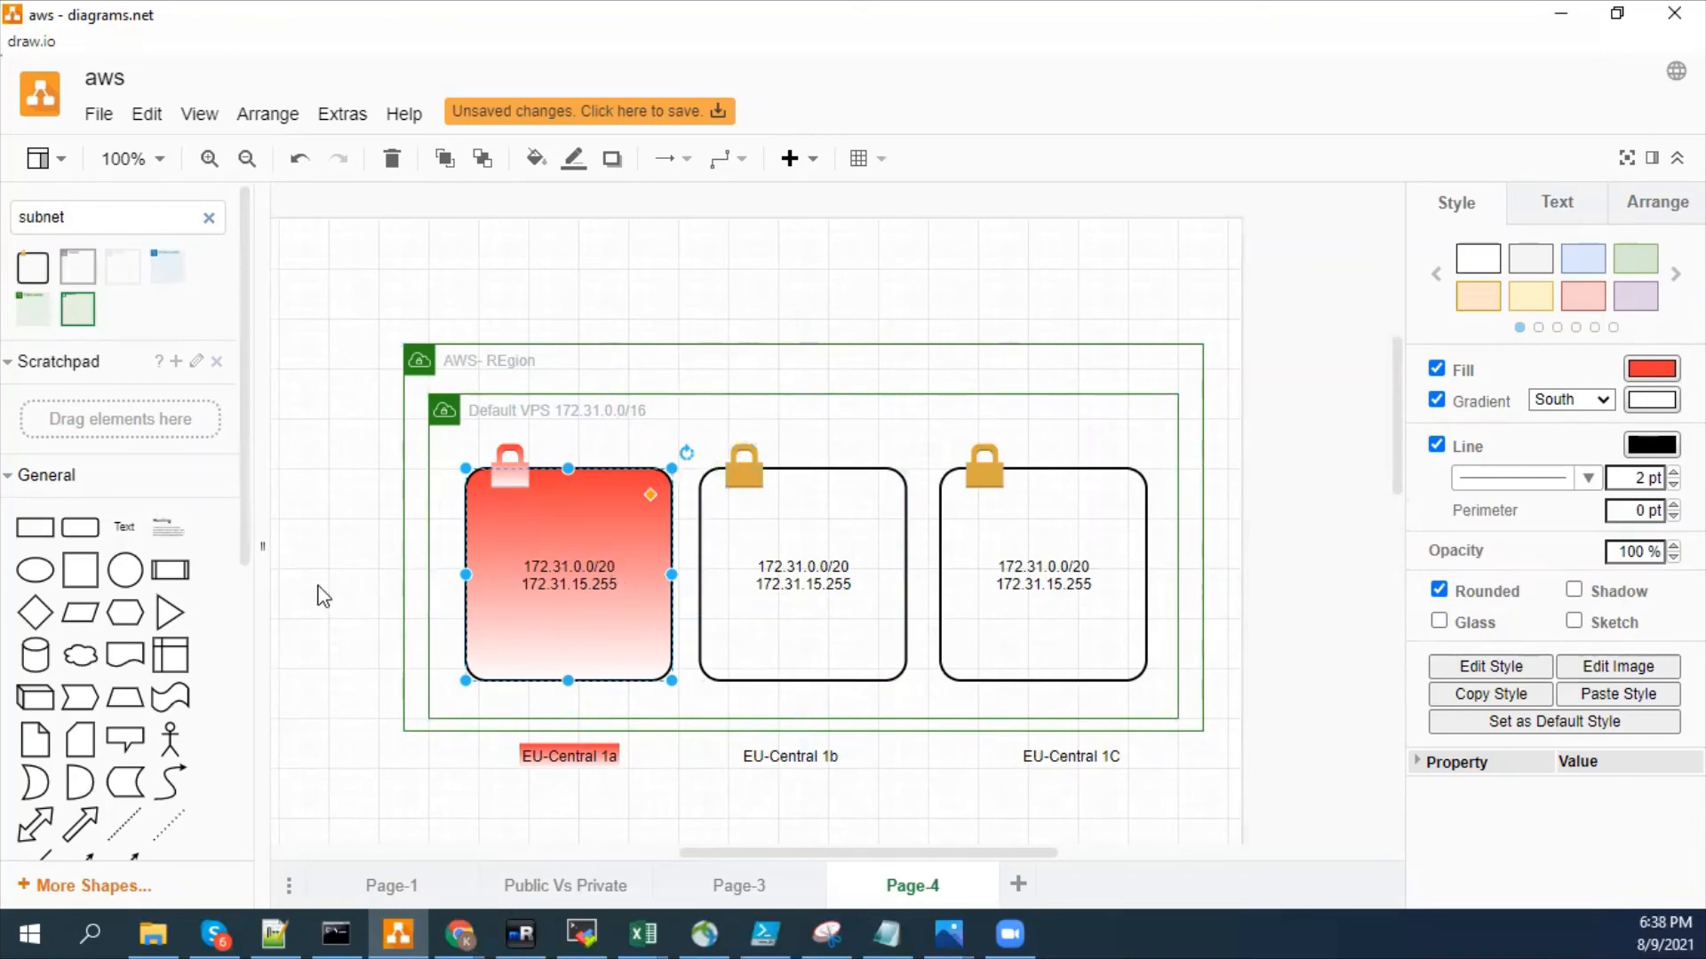
{"action": "left_click", "coordinate": [322, 594]}
{"action": "left_click", "coordinate": [641, 586]}
{"action": "left_click", "coordinate": [362, 638]}
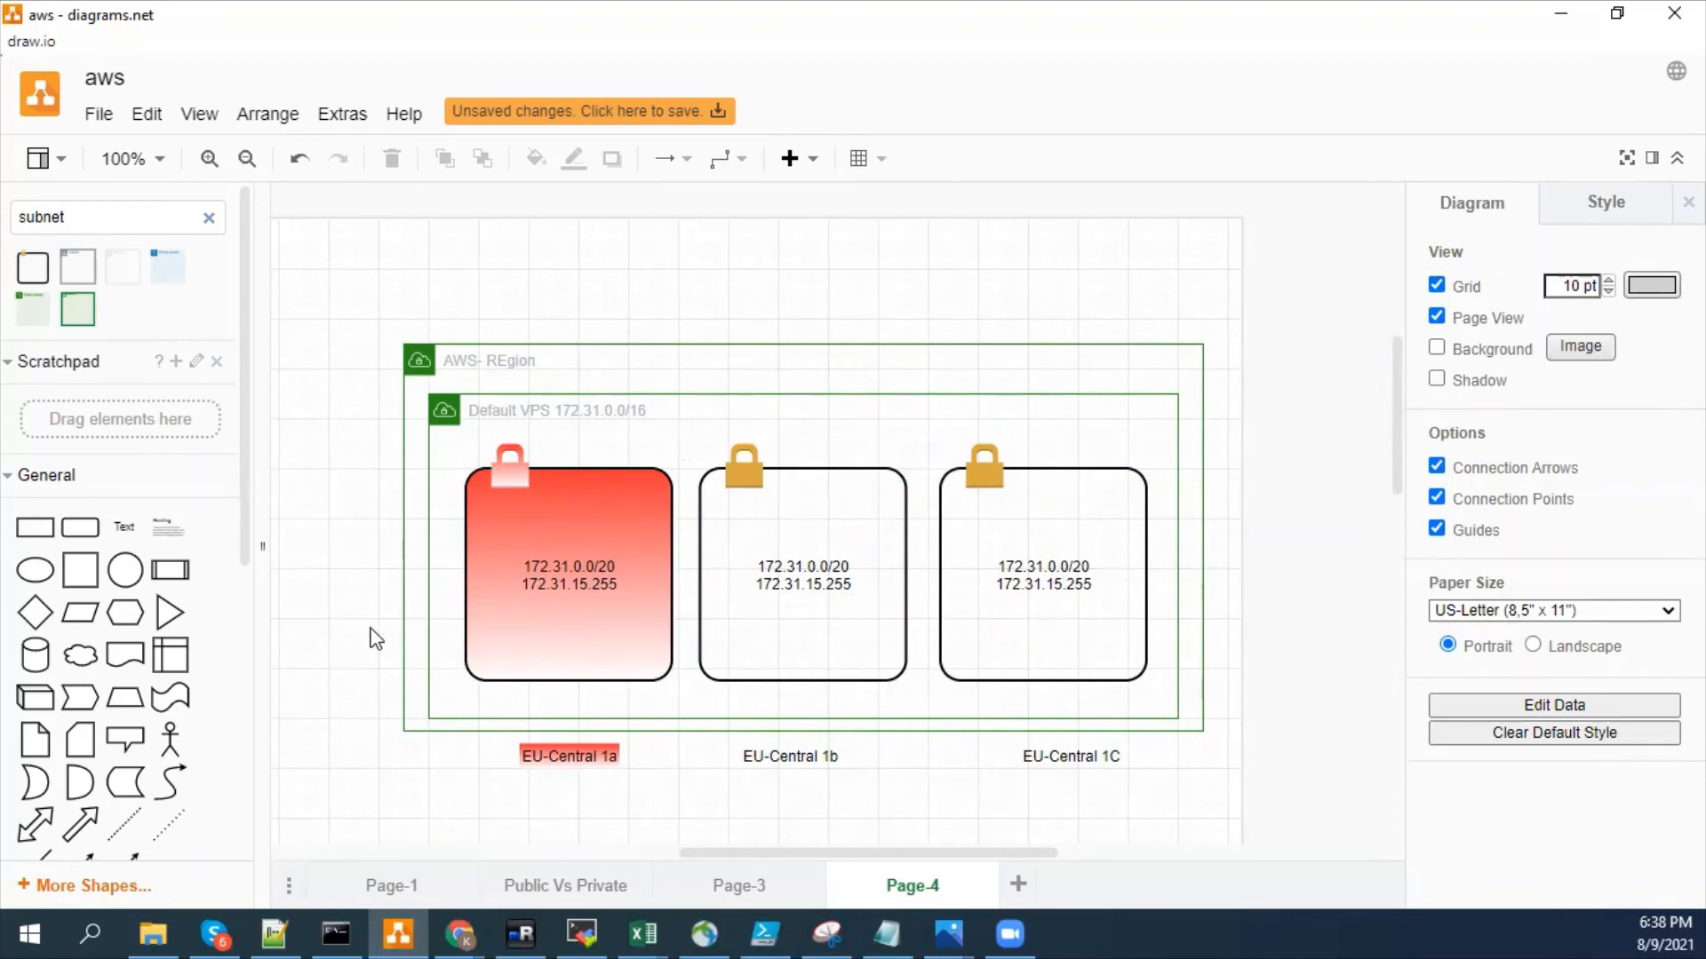
{"action": "left_click", "coordinate": [606, 598]}
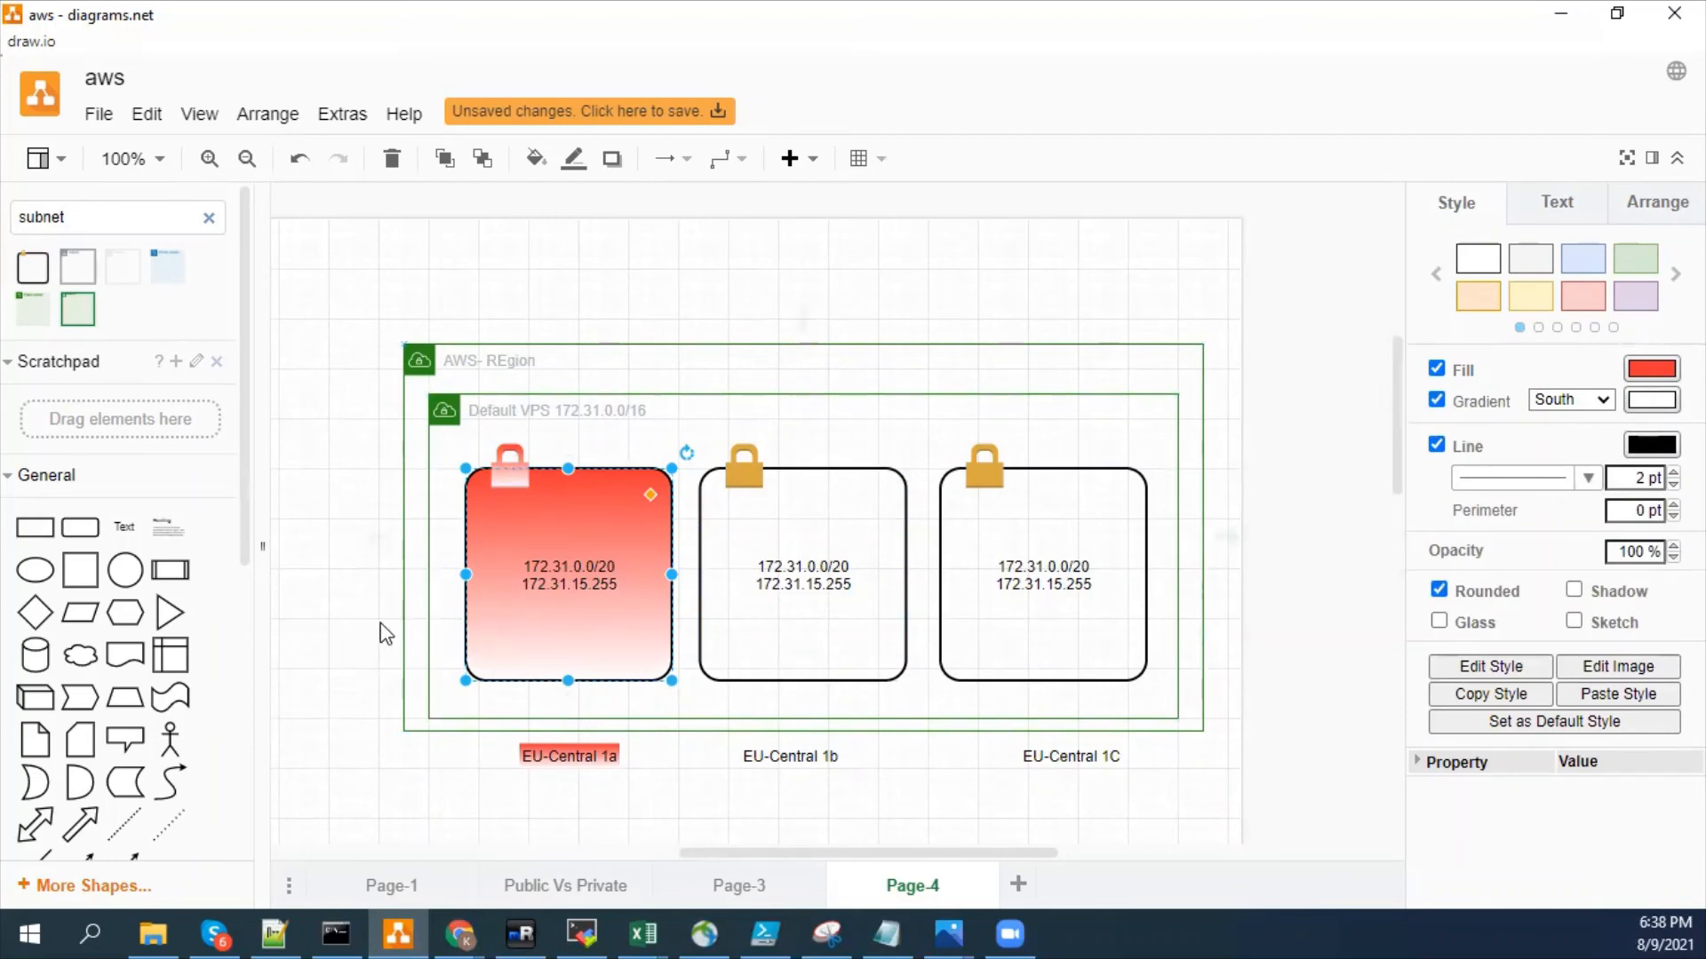
{"action": "left_click", "coordinate": [845, 624]}
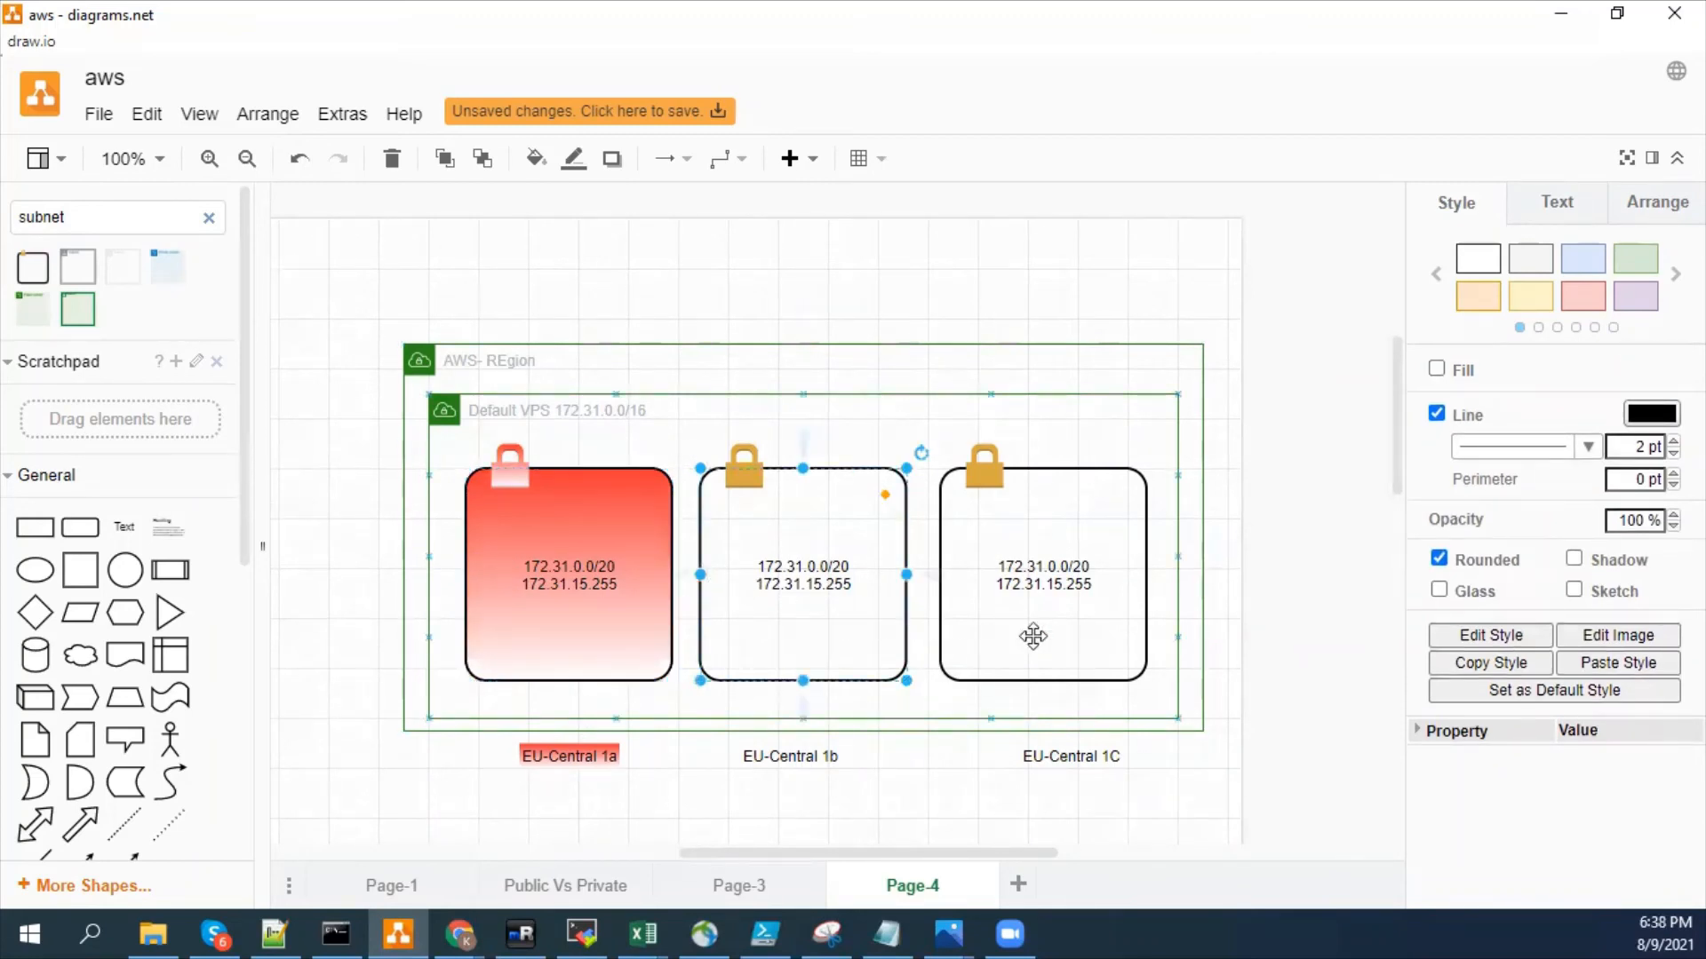
{"action": "left_click_drag", "start_coordinate": [1088, 640], "coordinate": [1088, 628]}
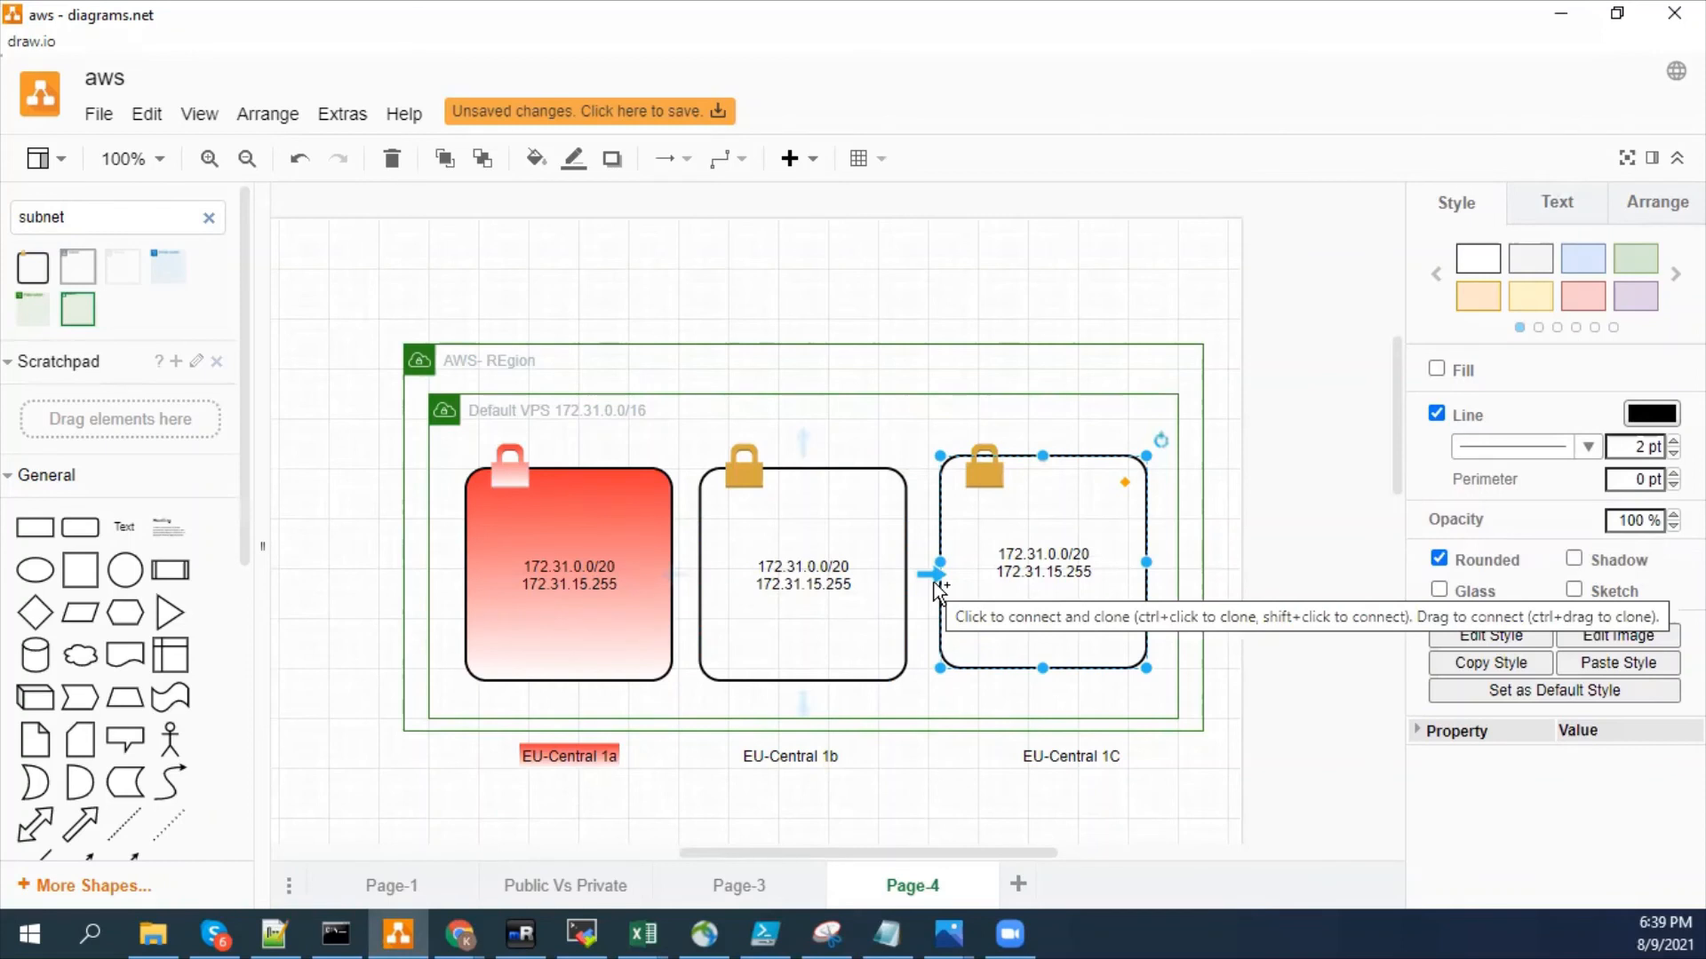
{"action": "left_click", "coordinate": [1277, 657]}
{"action": "left_click", "coordinate": [1085, 525]}
{"action": "left_click_drag", "start_coordinate": [1085, 522], "coordinate": [1085, 534]}
{"action": "left_click", "coordinate": [1316, 546]}
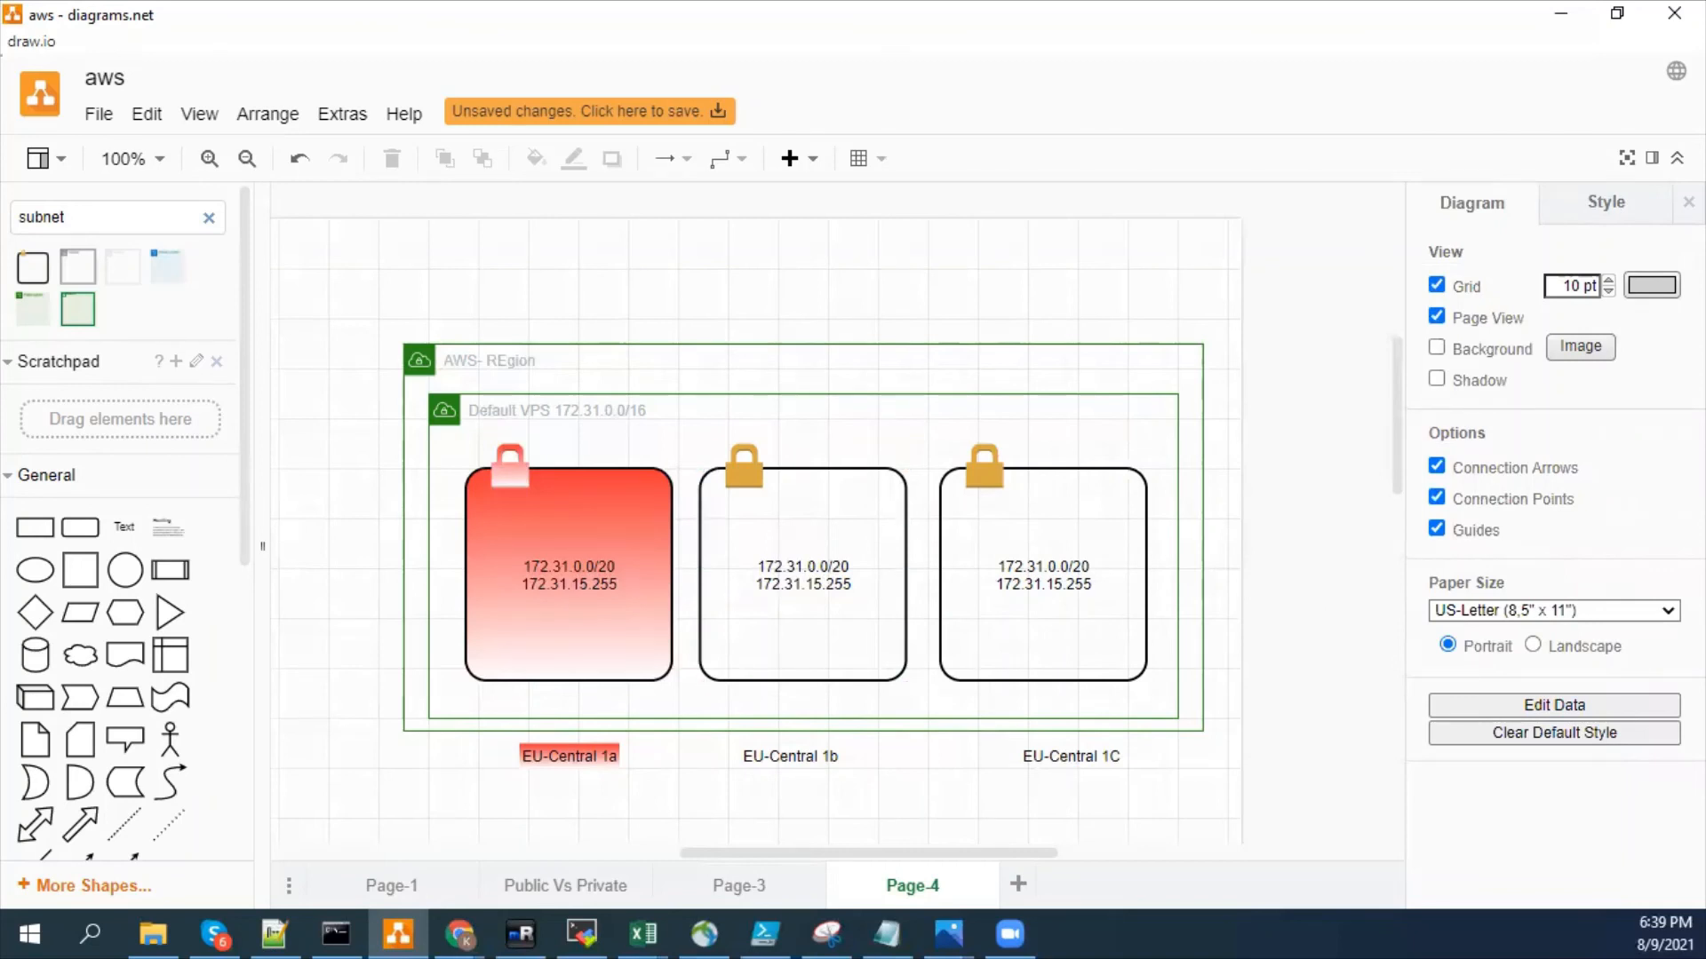
{"action": "key", "text": "alt+Tab"}
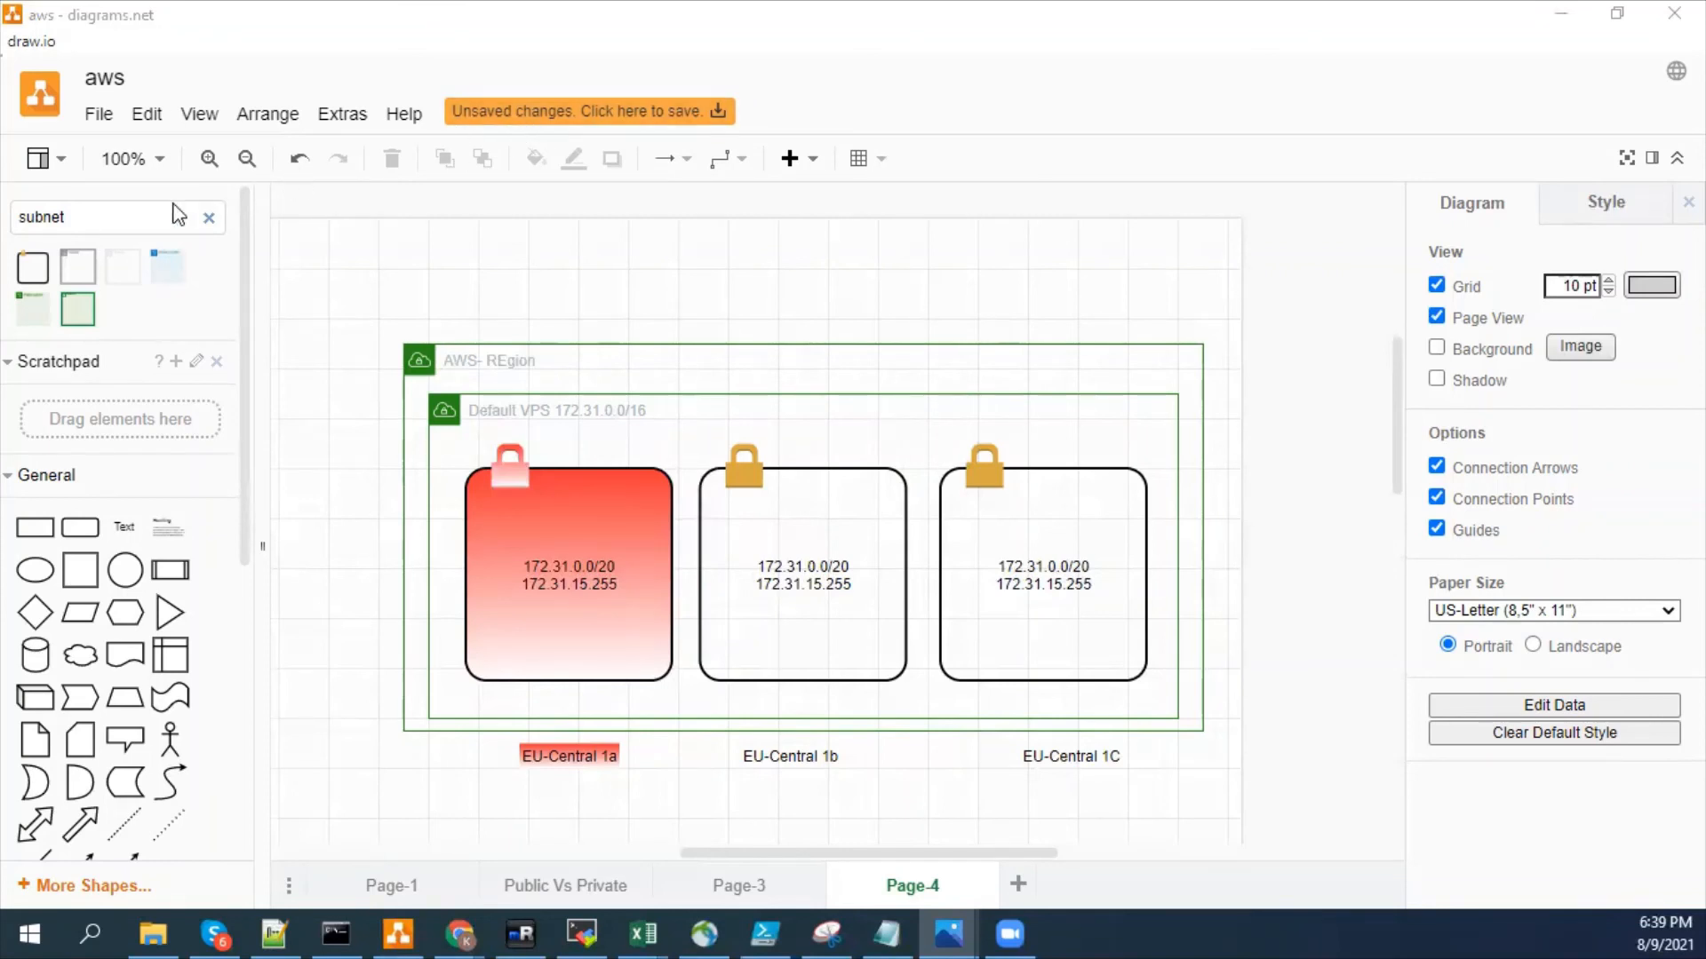
- Search the shape library for "ec2" and expand the results fully
{"action": "double_click", "coordinate": [144, 216]}
{"action": "type", "text": "ec2"}
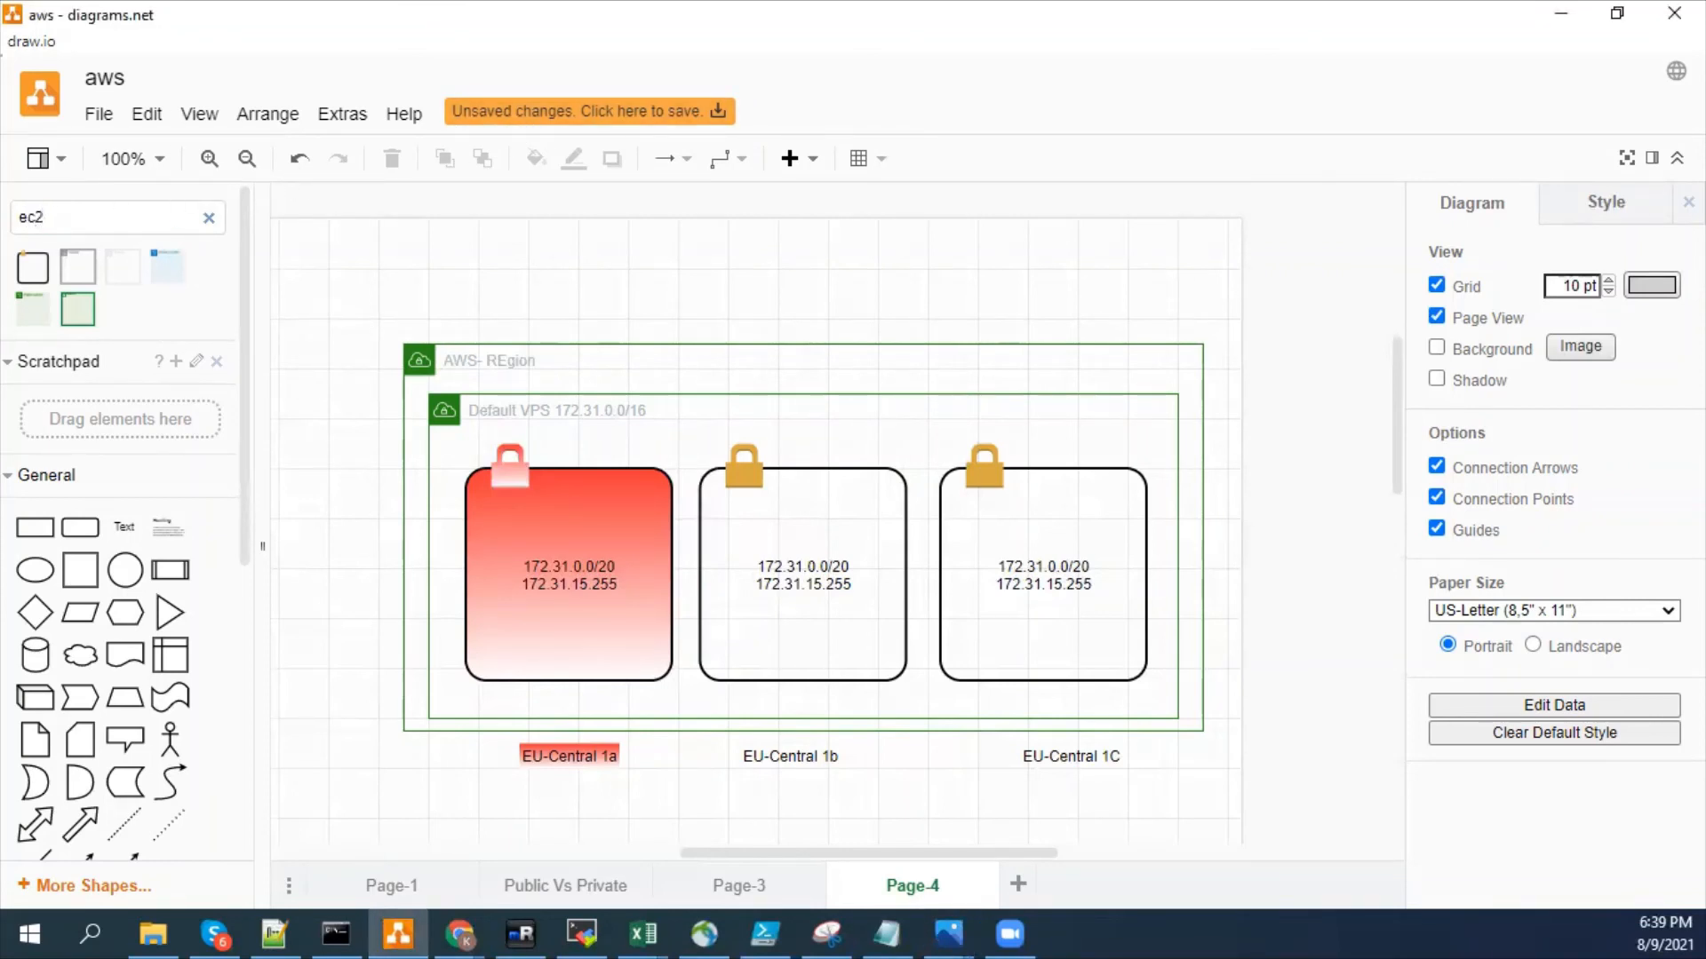
{"action": "key", "text": "Return"}
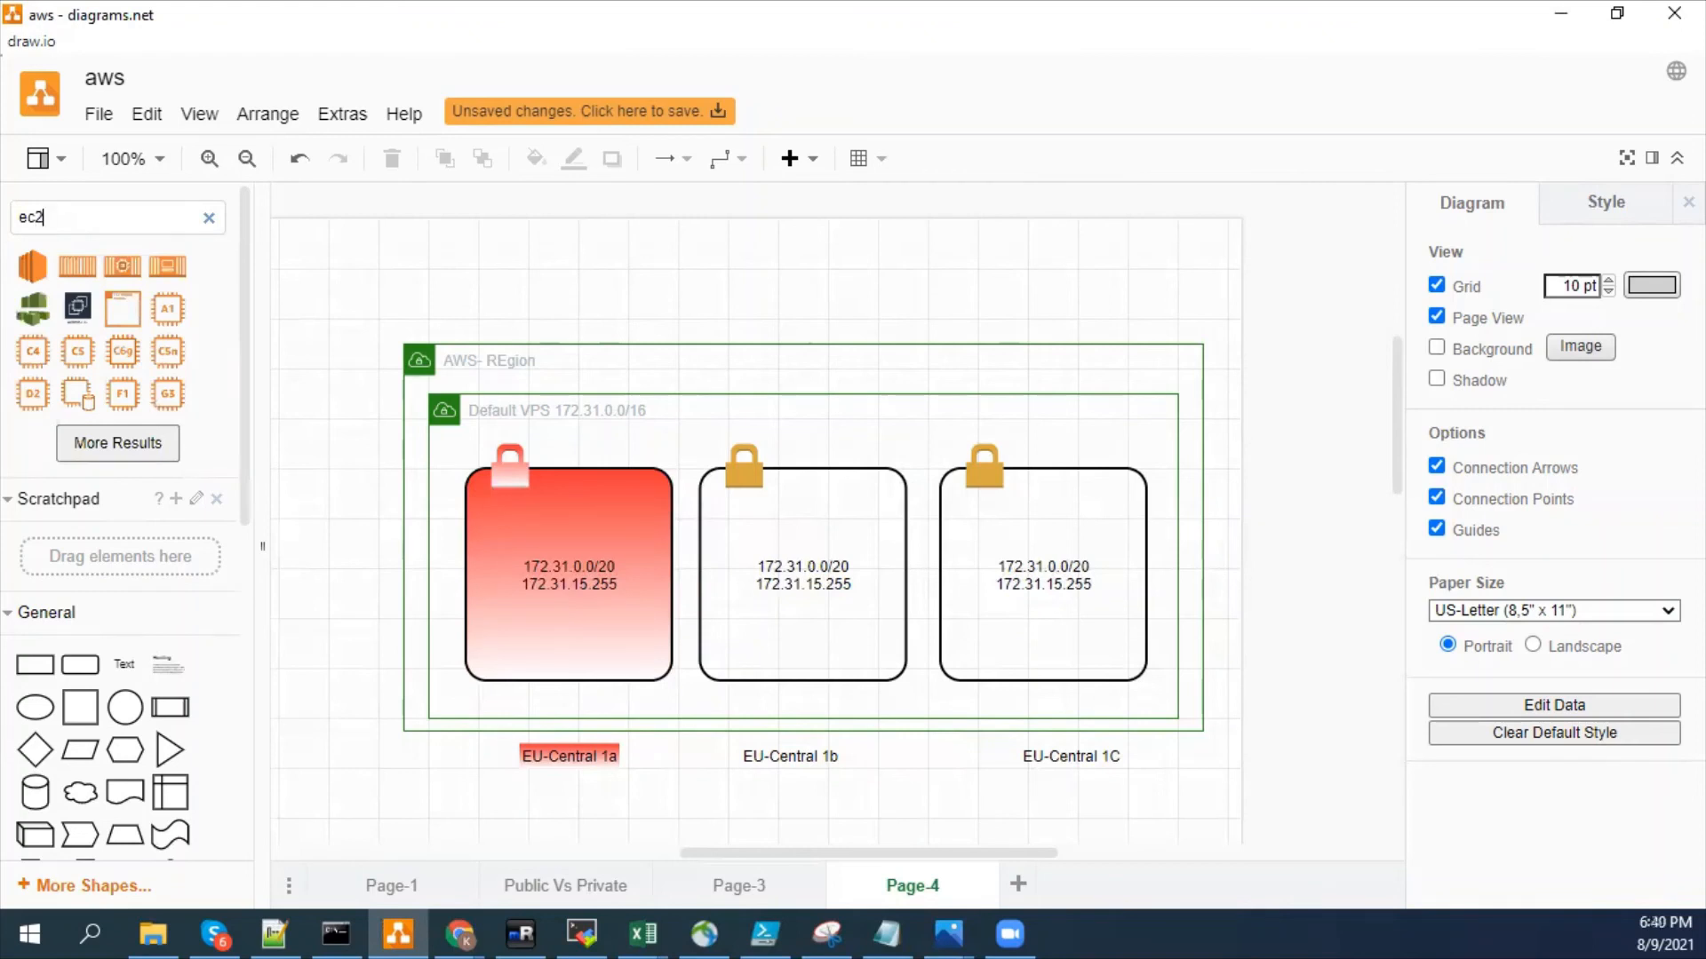
{"action": "left_click", "coordinate": [132, 442]}
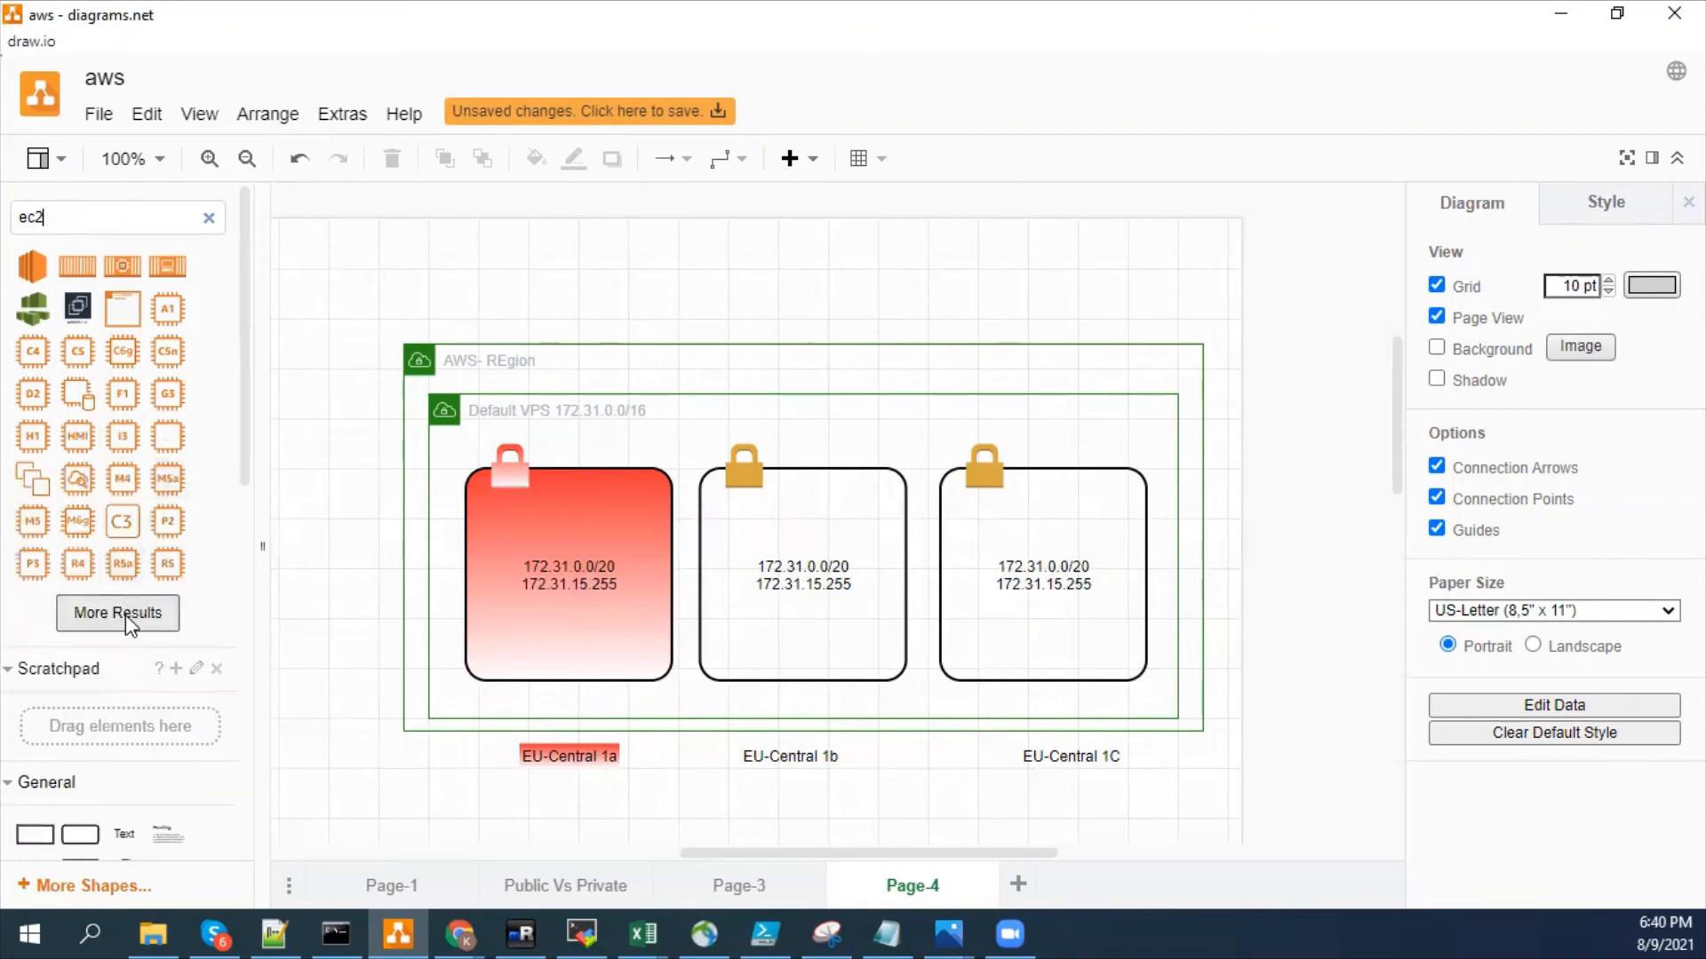
{"action": "left_click", "coordinate": [125, 614]}
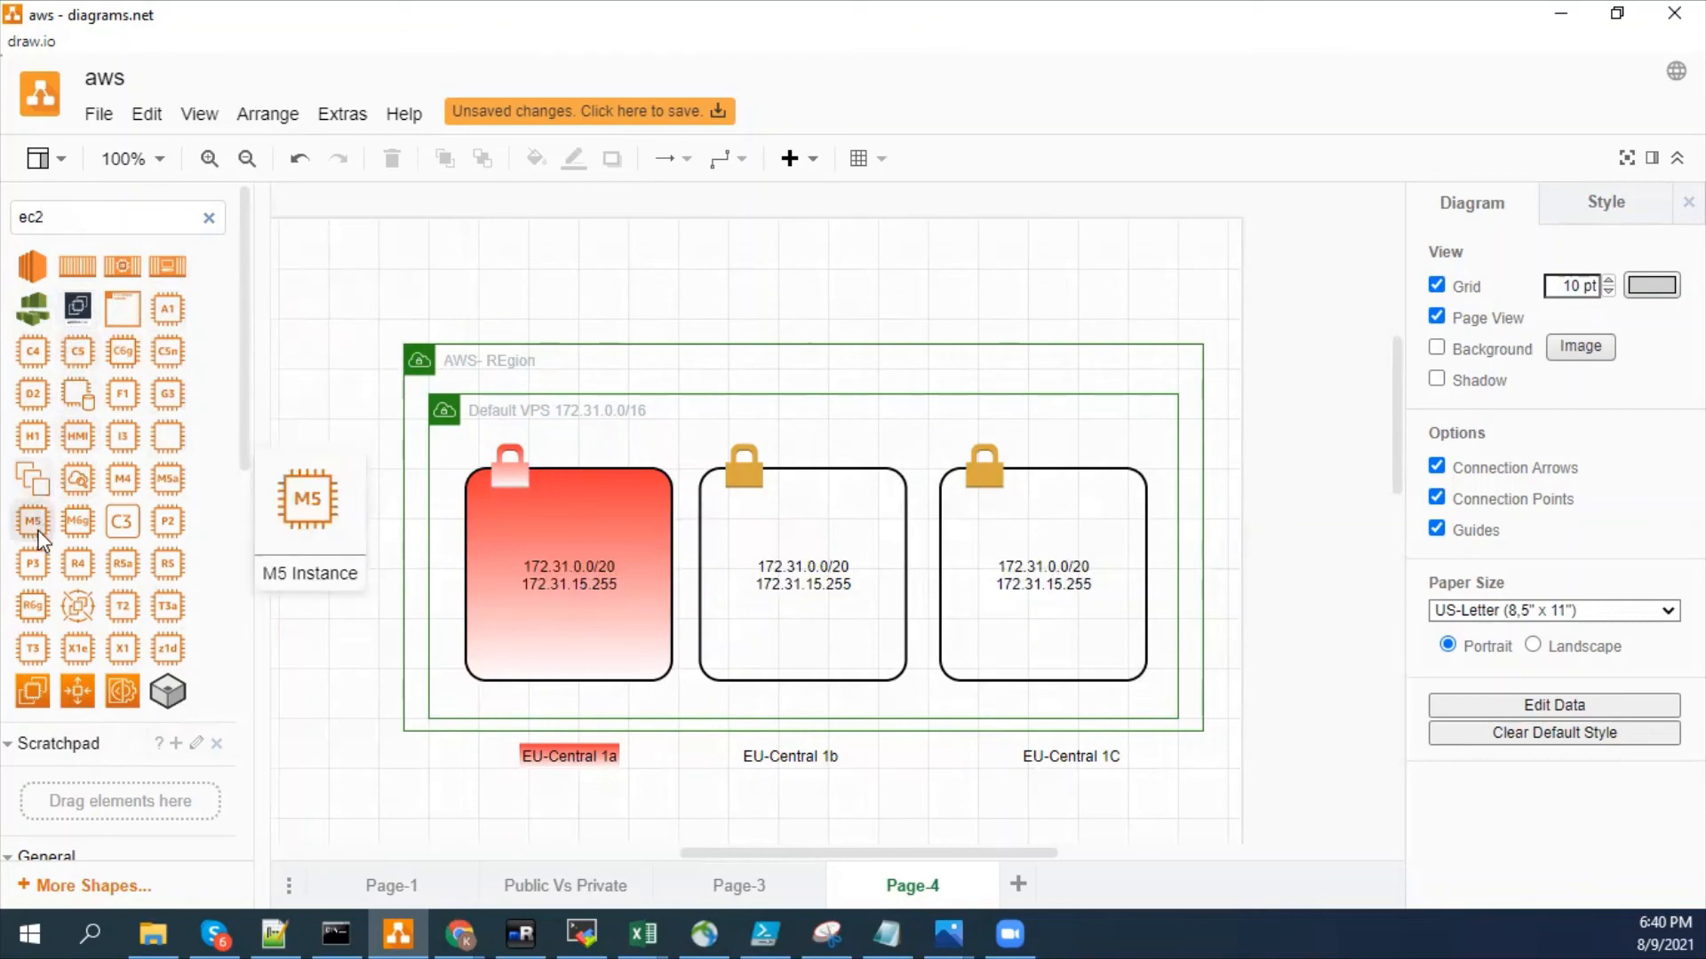
{"action": "left_click_drag", "start_coordinate": [242, 397], "coordinate": [243, 360]}
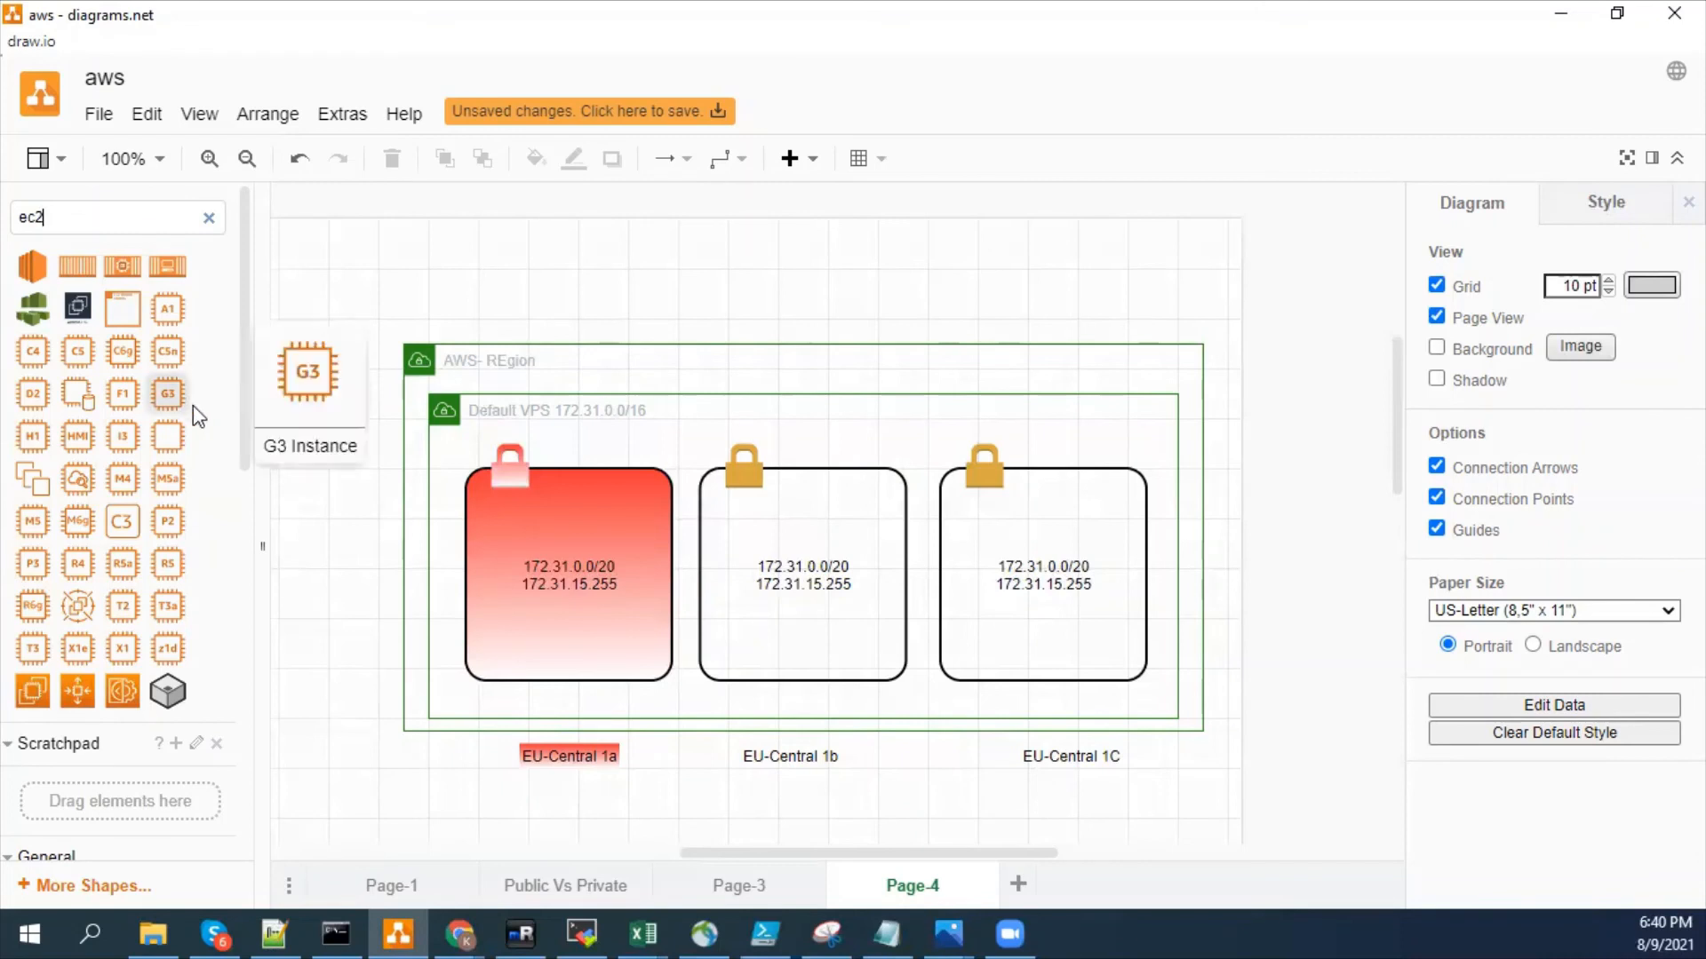
{"action": "mouse_move", "coordinate": [80, 391]}
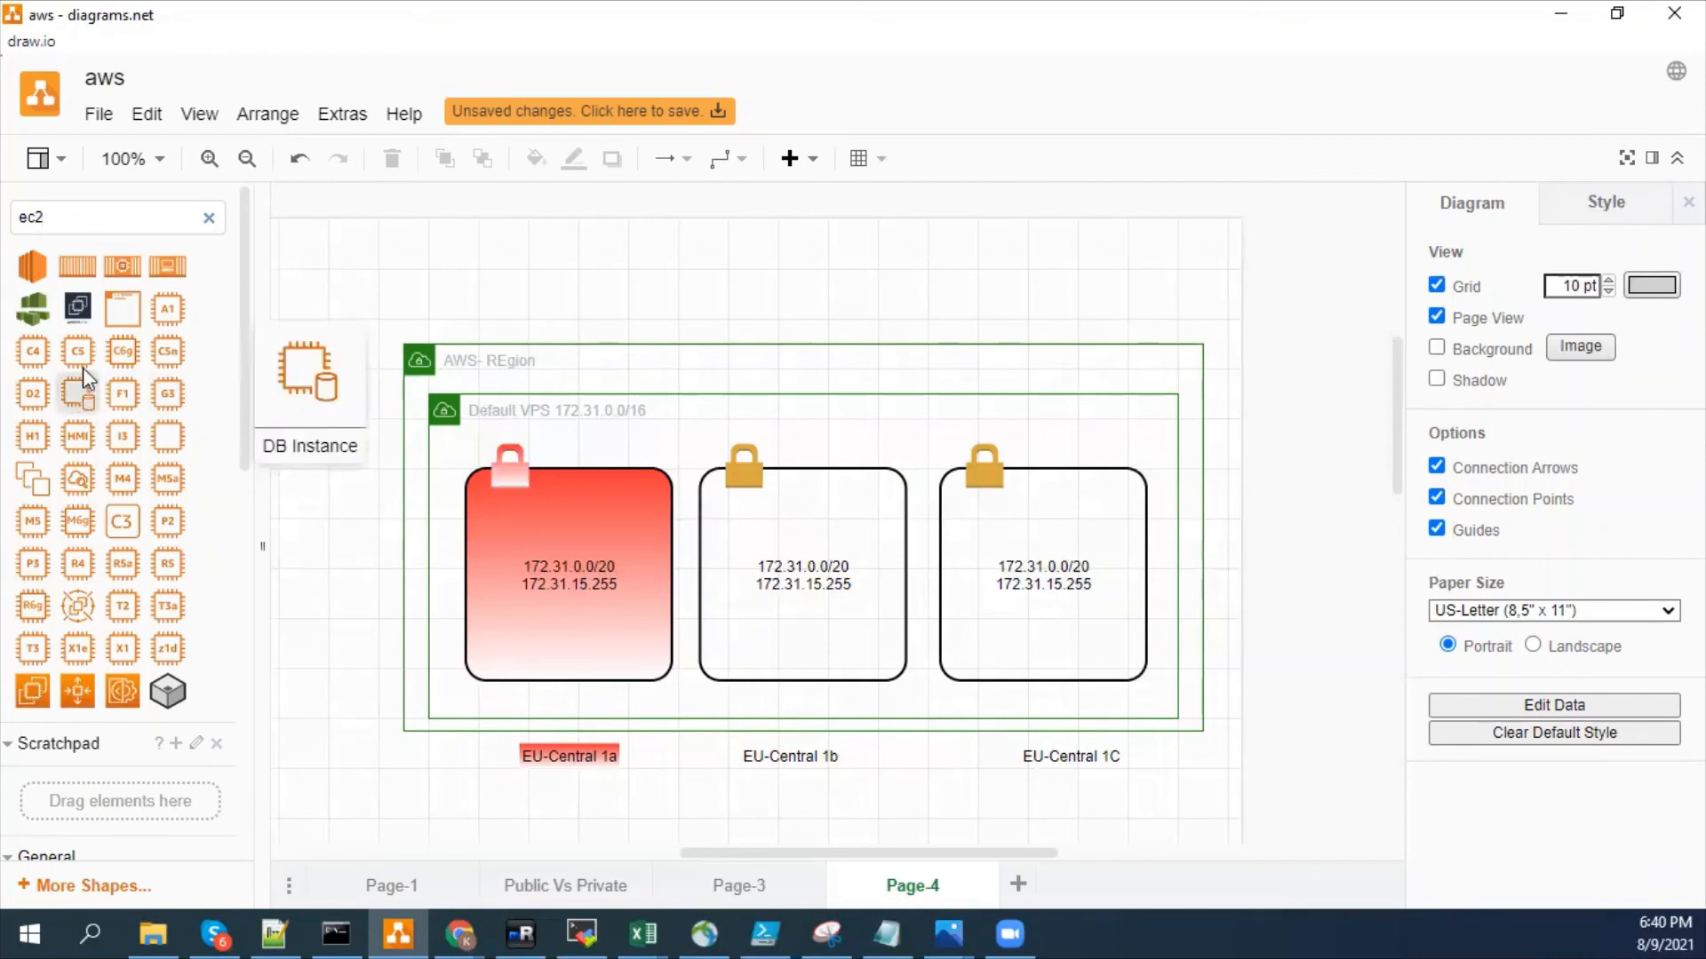
{"action": "mouse_move", "coordinate": [98, 274]}
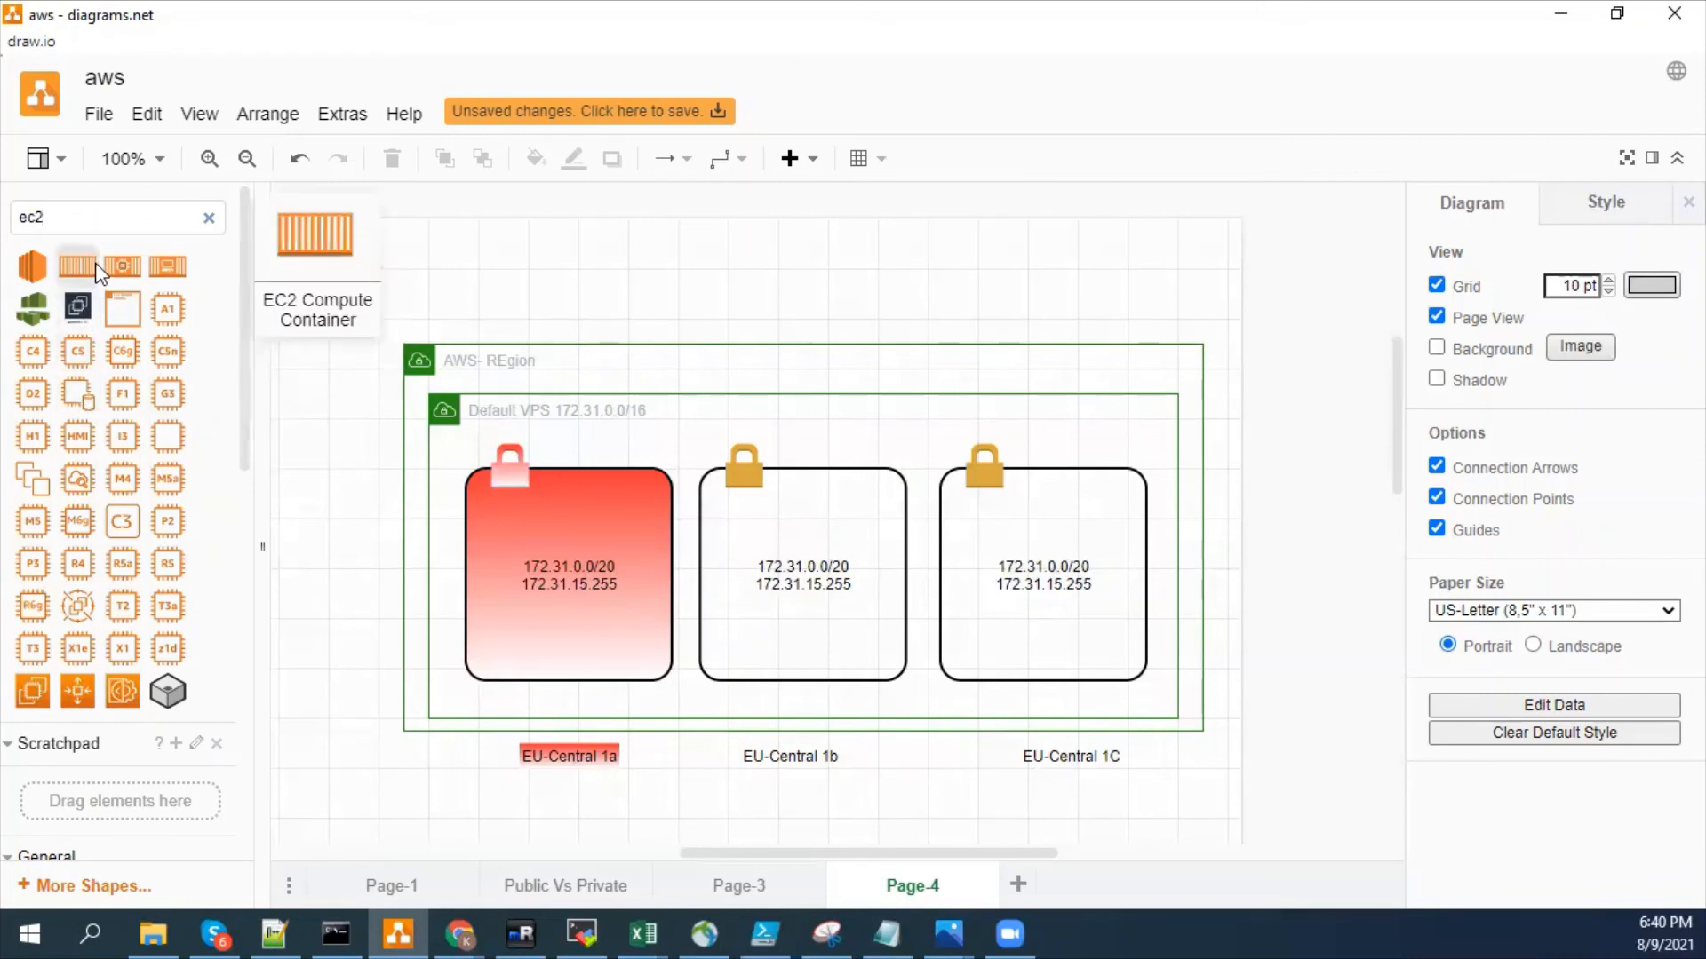
- Place two EC2 container icons with a computer symbol in the third subnet box, one above and one below the address text
{"action": "mouse_move", "coordinate": [165, 270]}
{"action": "left_click_drag", "start_coordinate": [165, 270], "coordinate": [1030, 639]}
{"action": "key", "text": "ctrl+d"}
{"action": "left_click", "coordinate": [1031, 520]}
- Duplicate the EC2 icon into the second subnet box, one copy above and one below the address text
{"action": "key", "text": "ctrl+d"}
{"action": "left_click_drag", "start_coordinate": [1047, 537], "coordinate": [806, 506]}
{"action": "left_click", "coordinate": [1031, 511]}
{"action": "key", "text": "ctrl+d"}
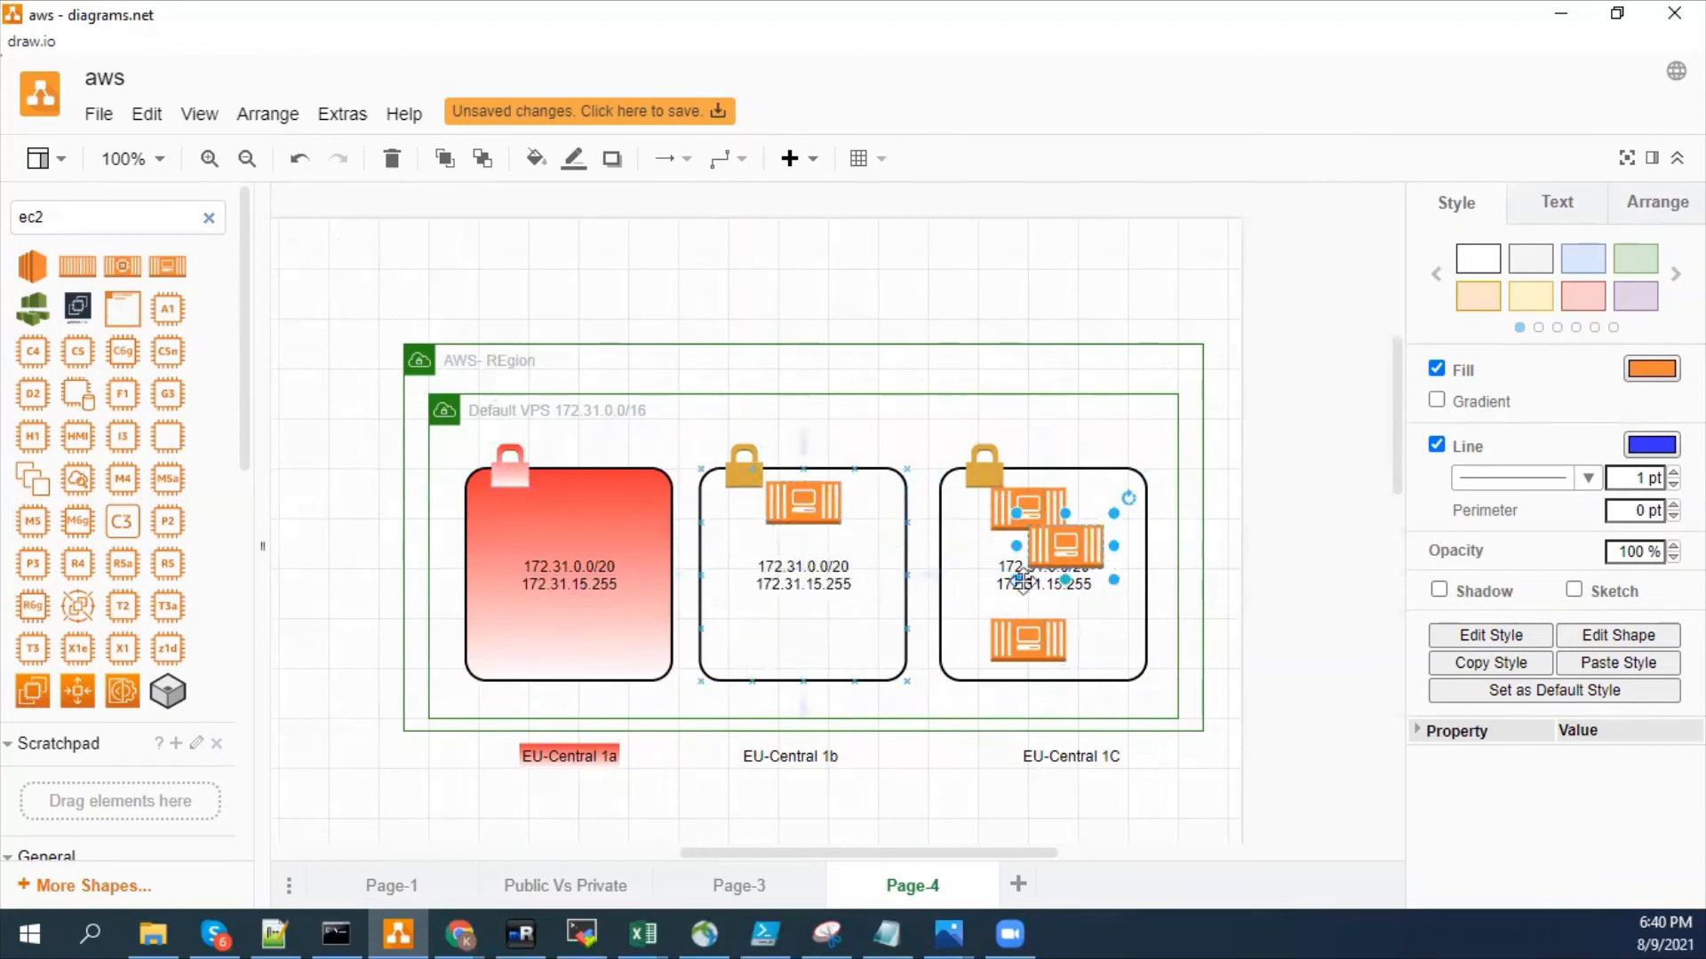
{"action": "left_click_drag", "start_coordinate": [1048, 556], "coordinate": [804, 640]}
- Duplicate the EC2 icon into the red first subnet box so it holds one above and one below the address text
{"action": "left_click", "coordinate": [1031, 511]}
{"action": "key", "text": "ctrl+d"}
{"action": "left_click_drag", "start_coordinate": [1075, 560], "coordinate": [582, 634]}
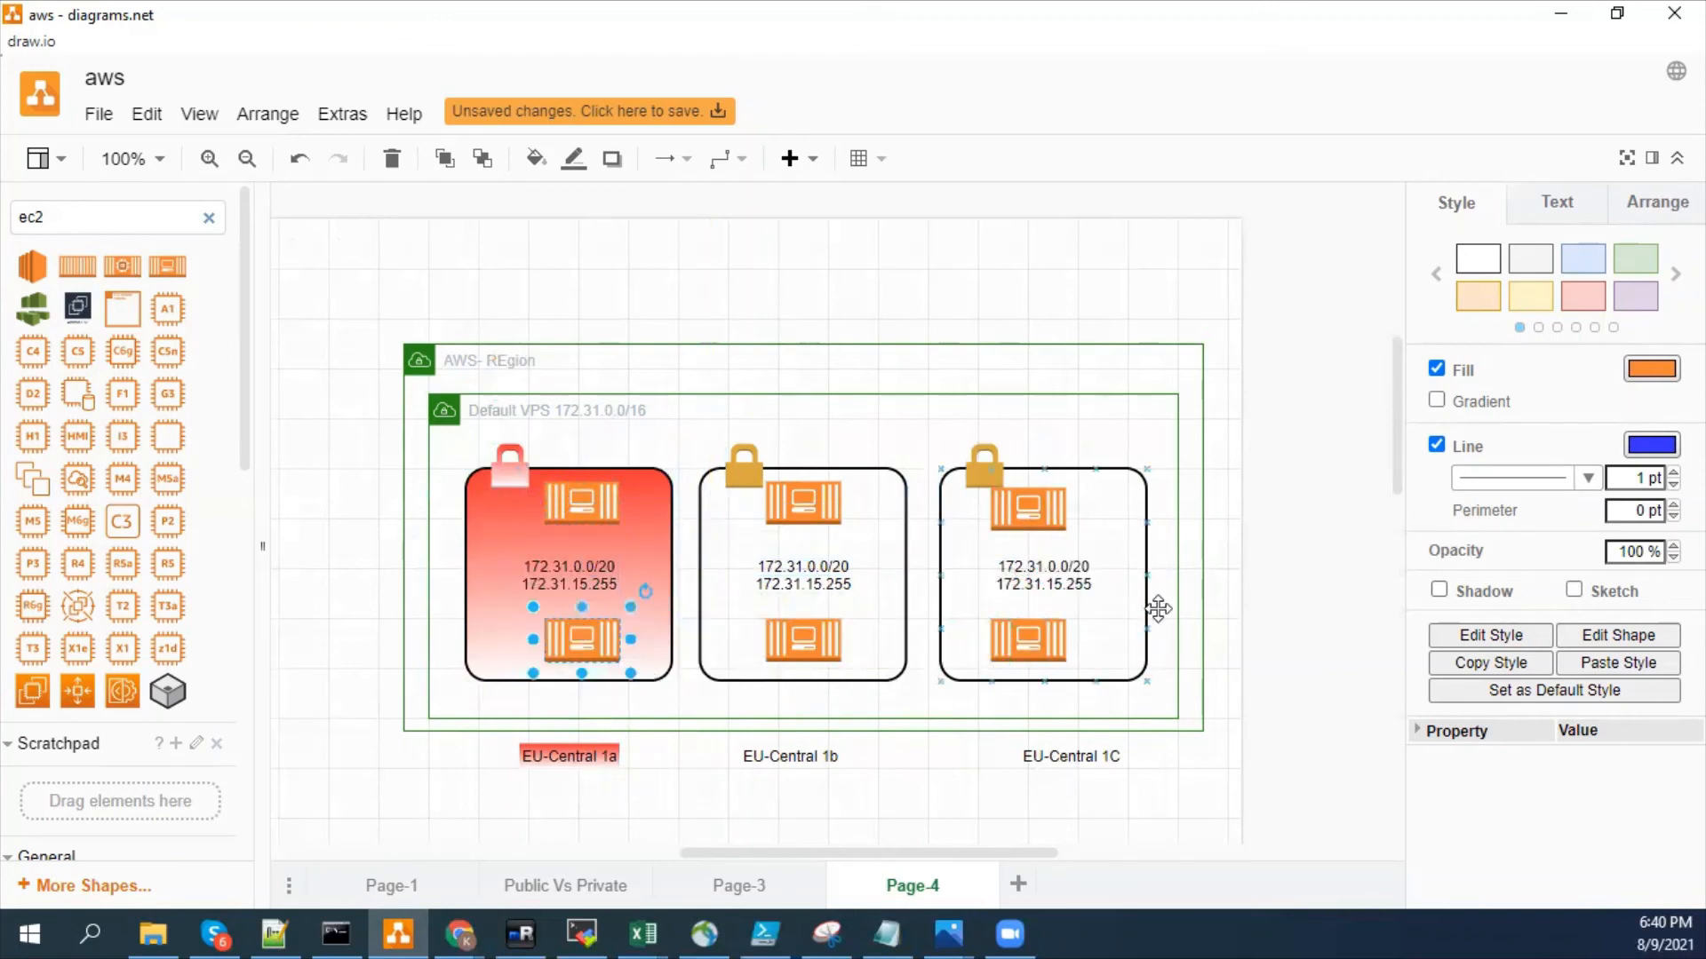
{"action": "left_click", "coordinate": [1240, 585]}
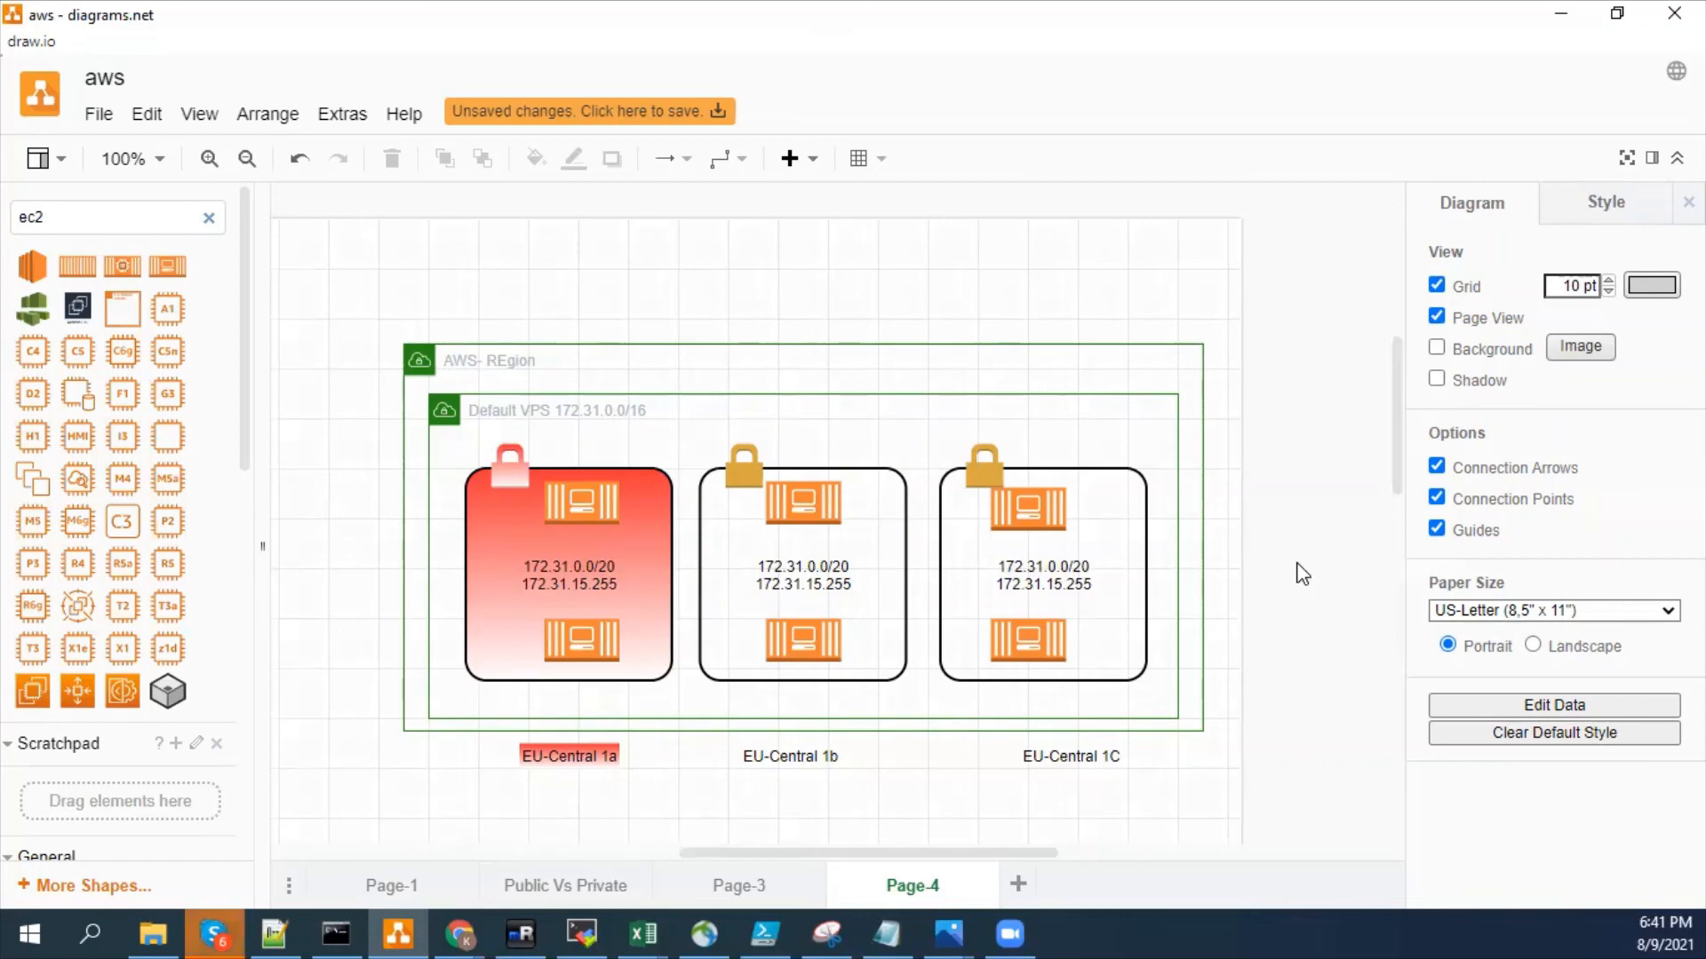
{"action": "left_click", "coordinate": [579, 502]}
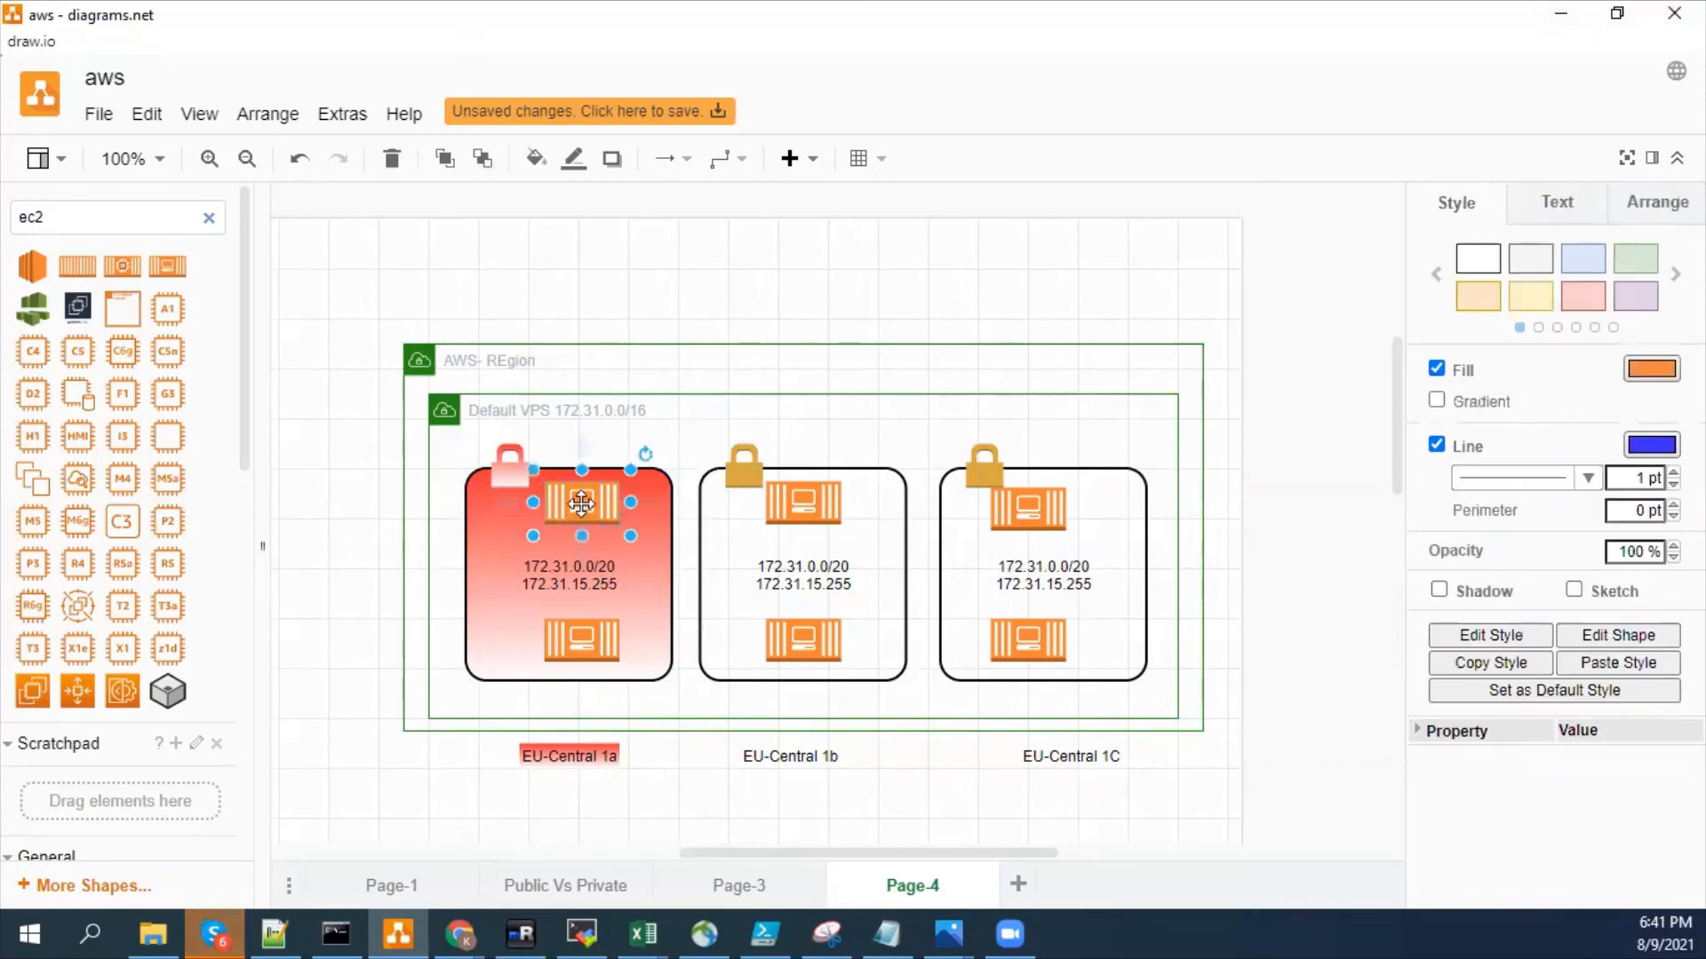
{"action": "left_click", "coordinate": [1348, 553]}
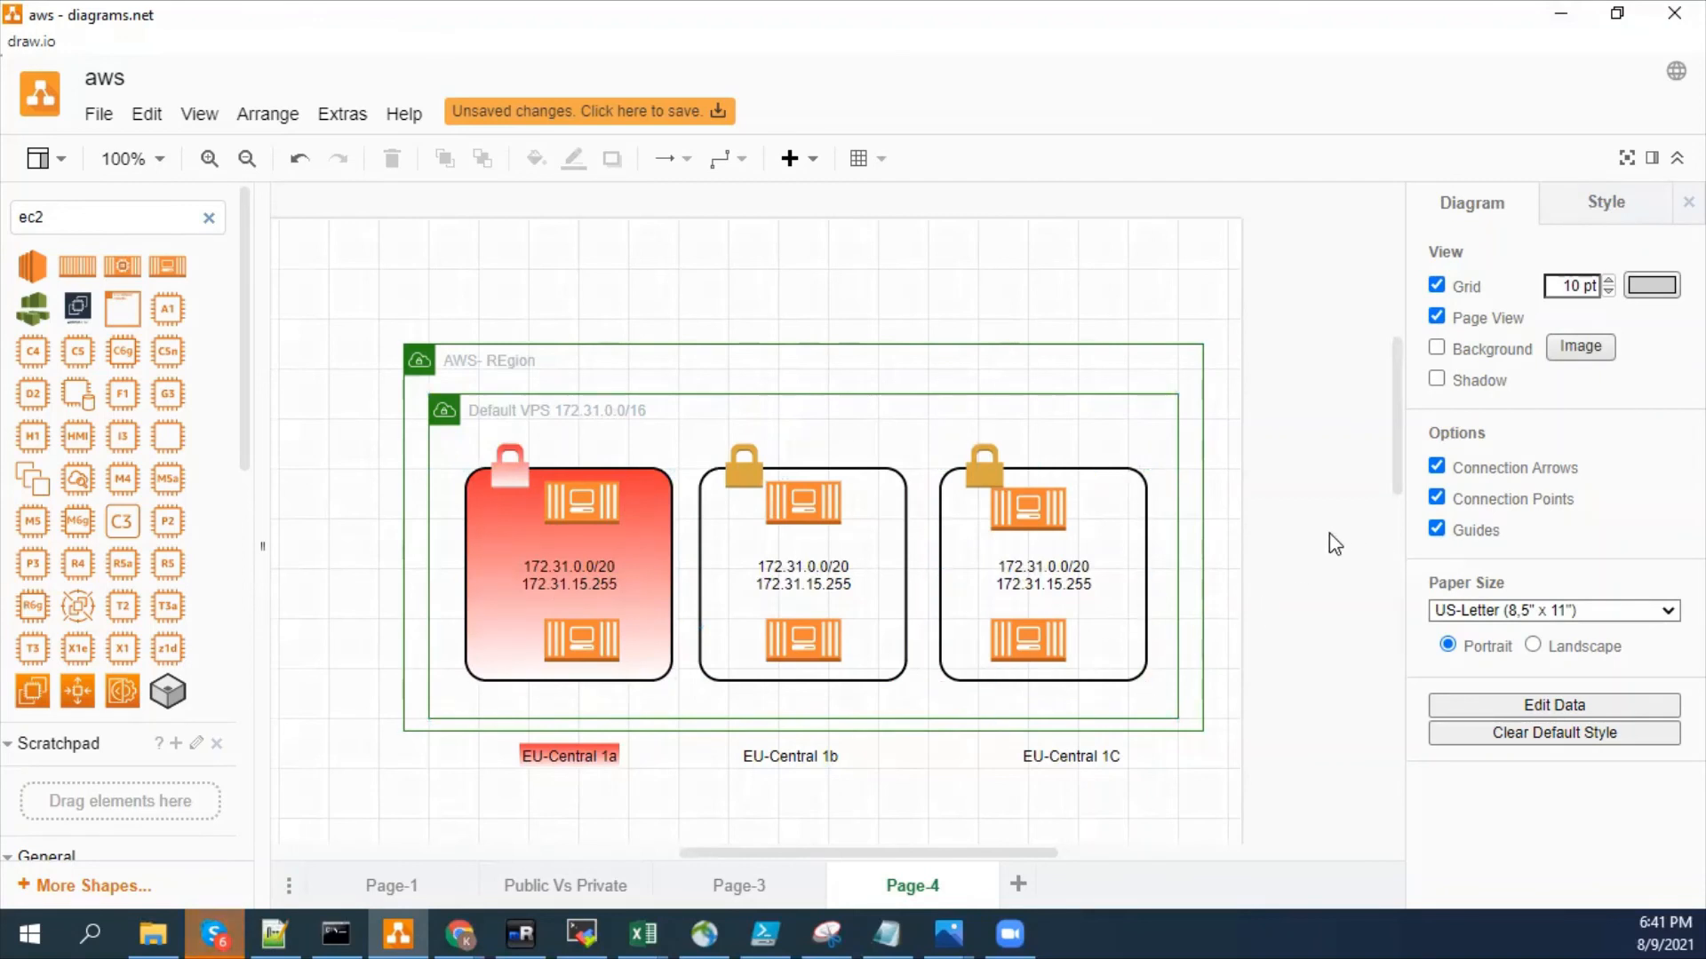
{"action": "left_click", "coordinate": [588, 502]}
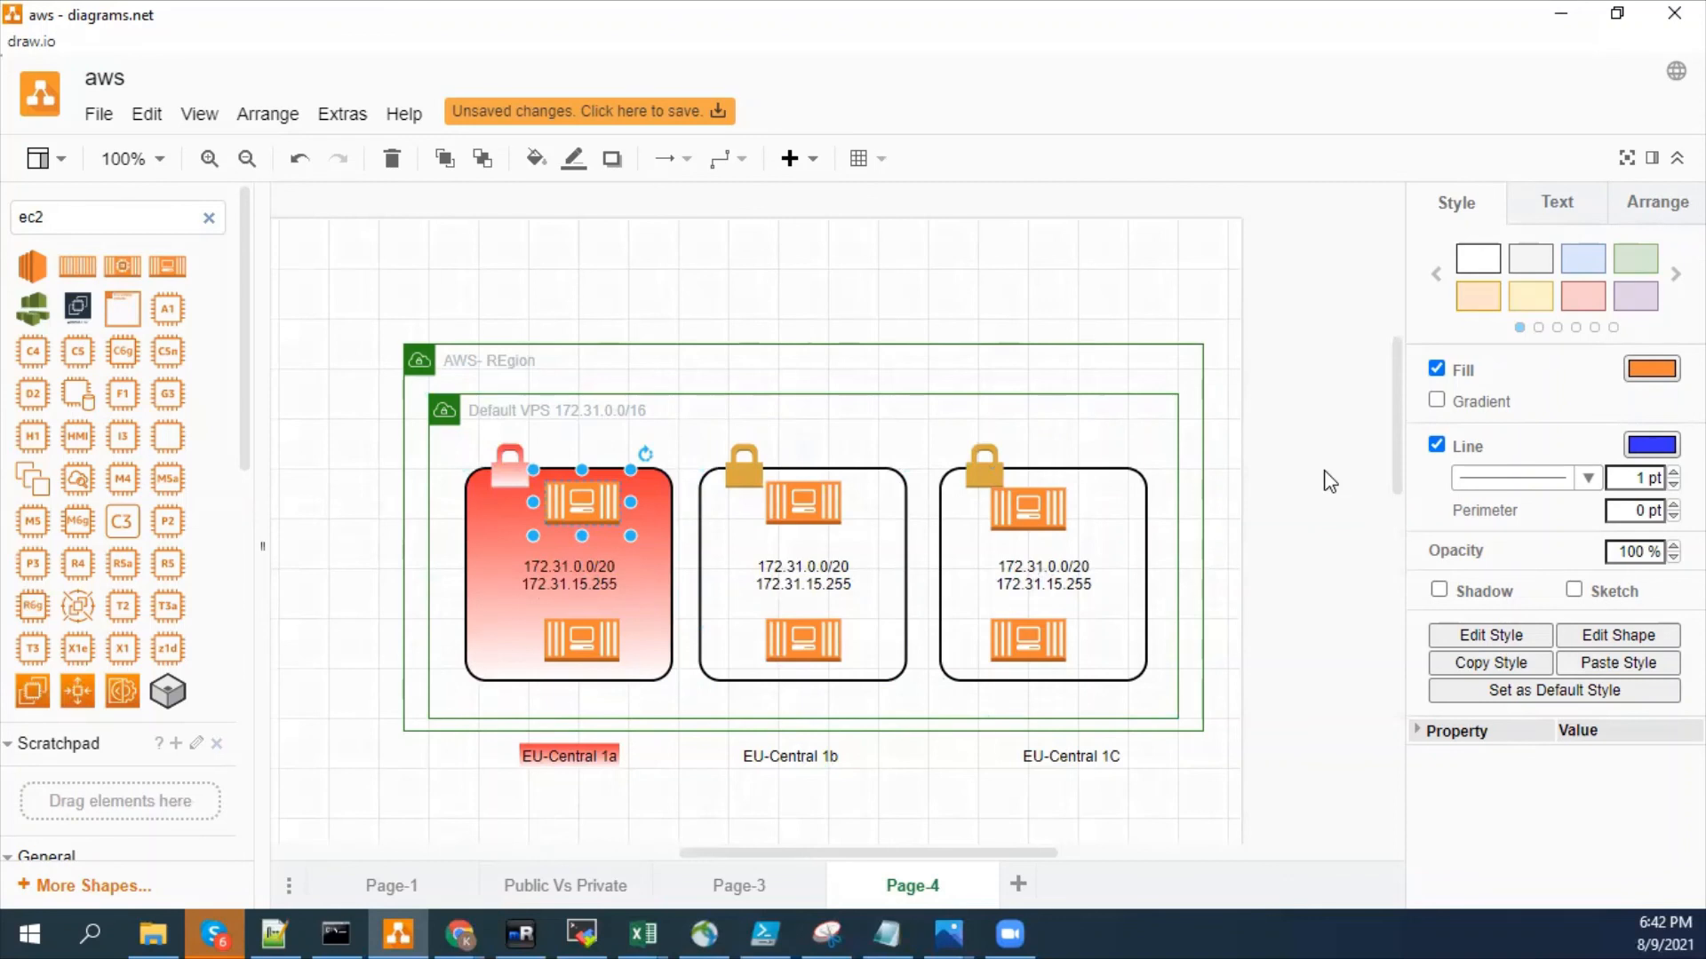
{"action": "left_click", "coordinate": [1297, 601]}
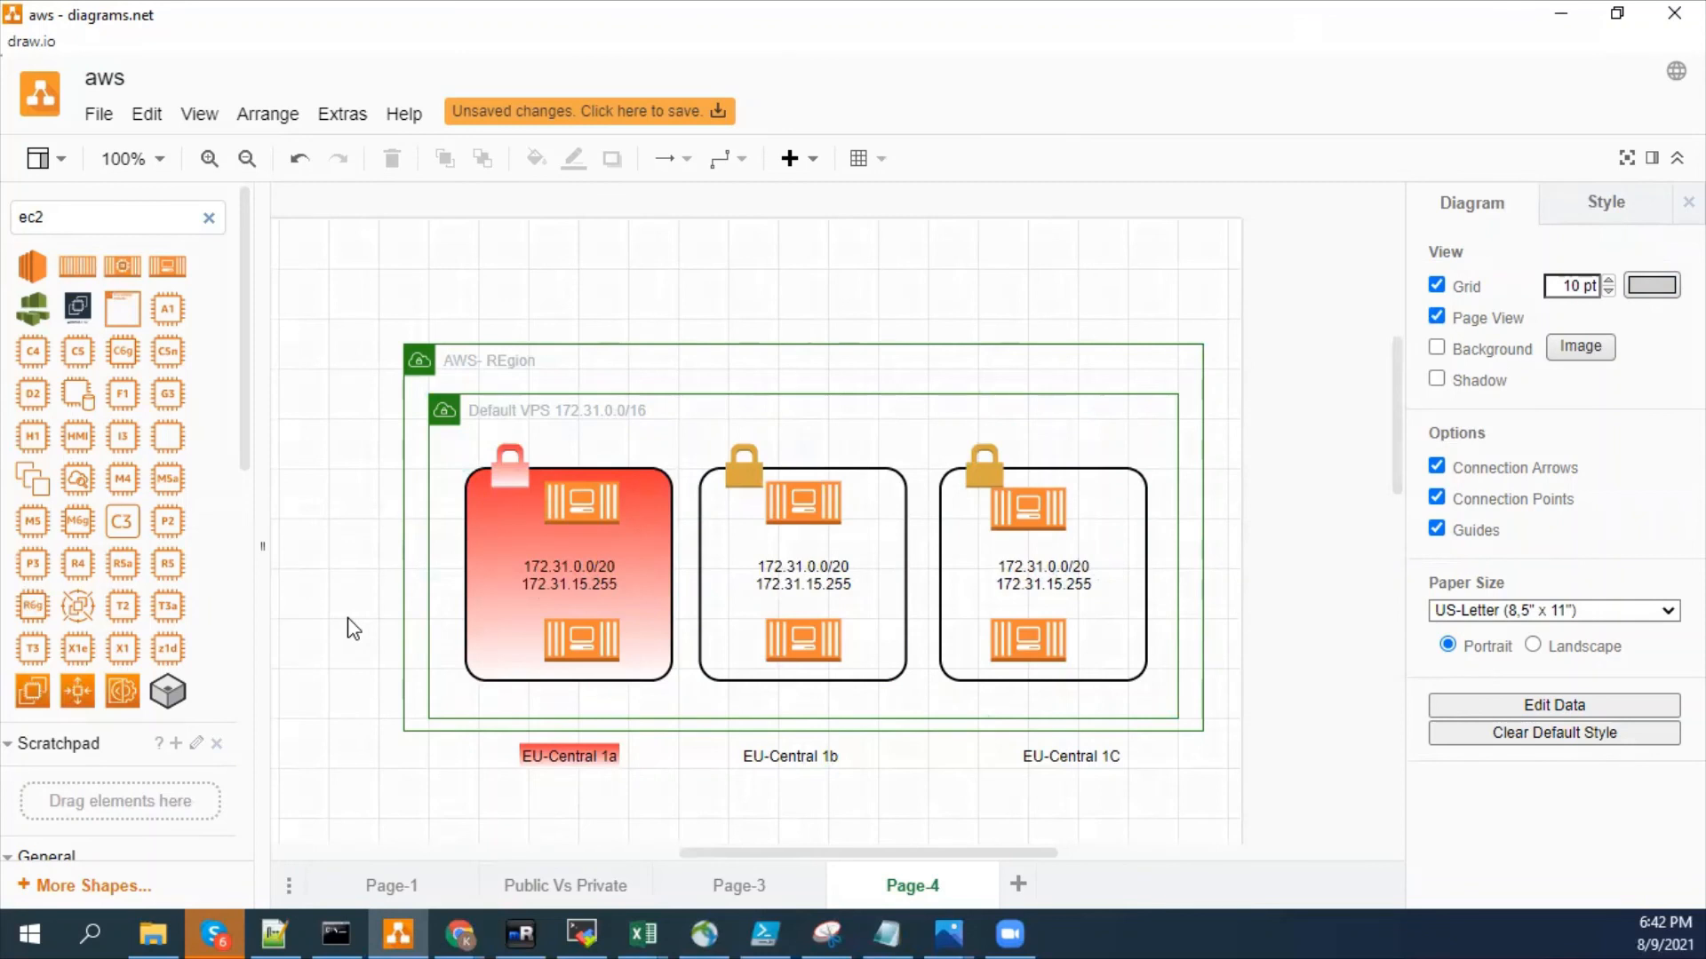
{"action": "left_click", "coordinate": [576, 505]}
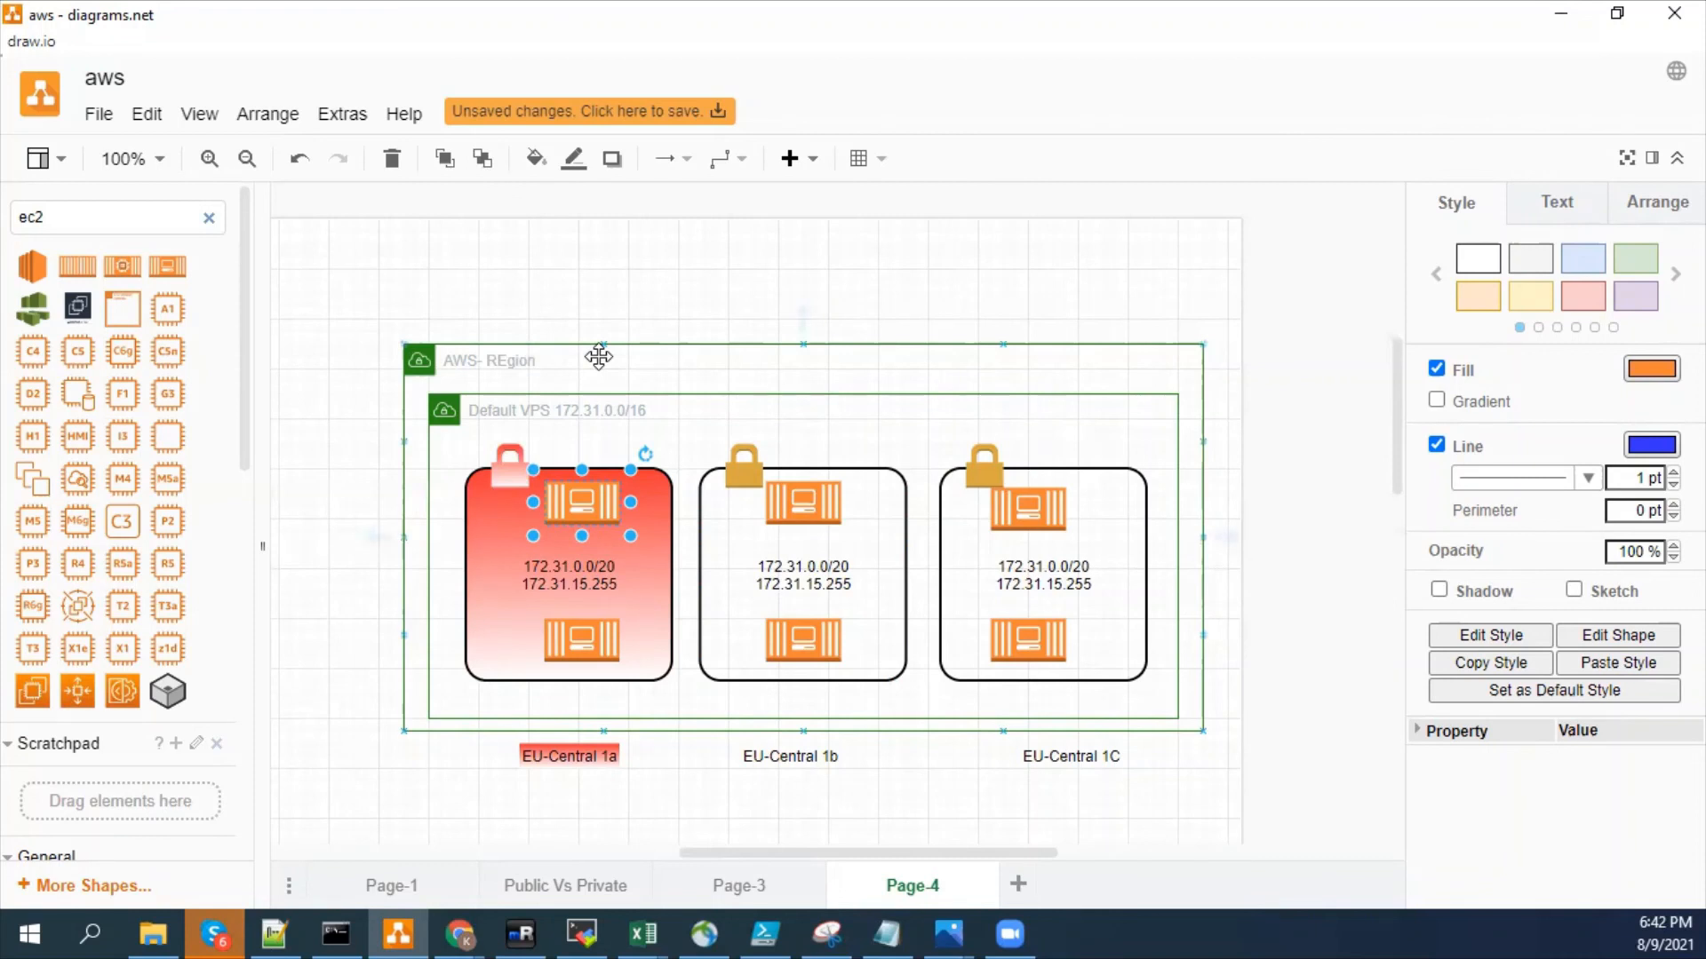
{"action": "left_click", "coordinate": [571, 629]}
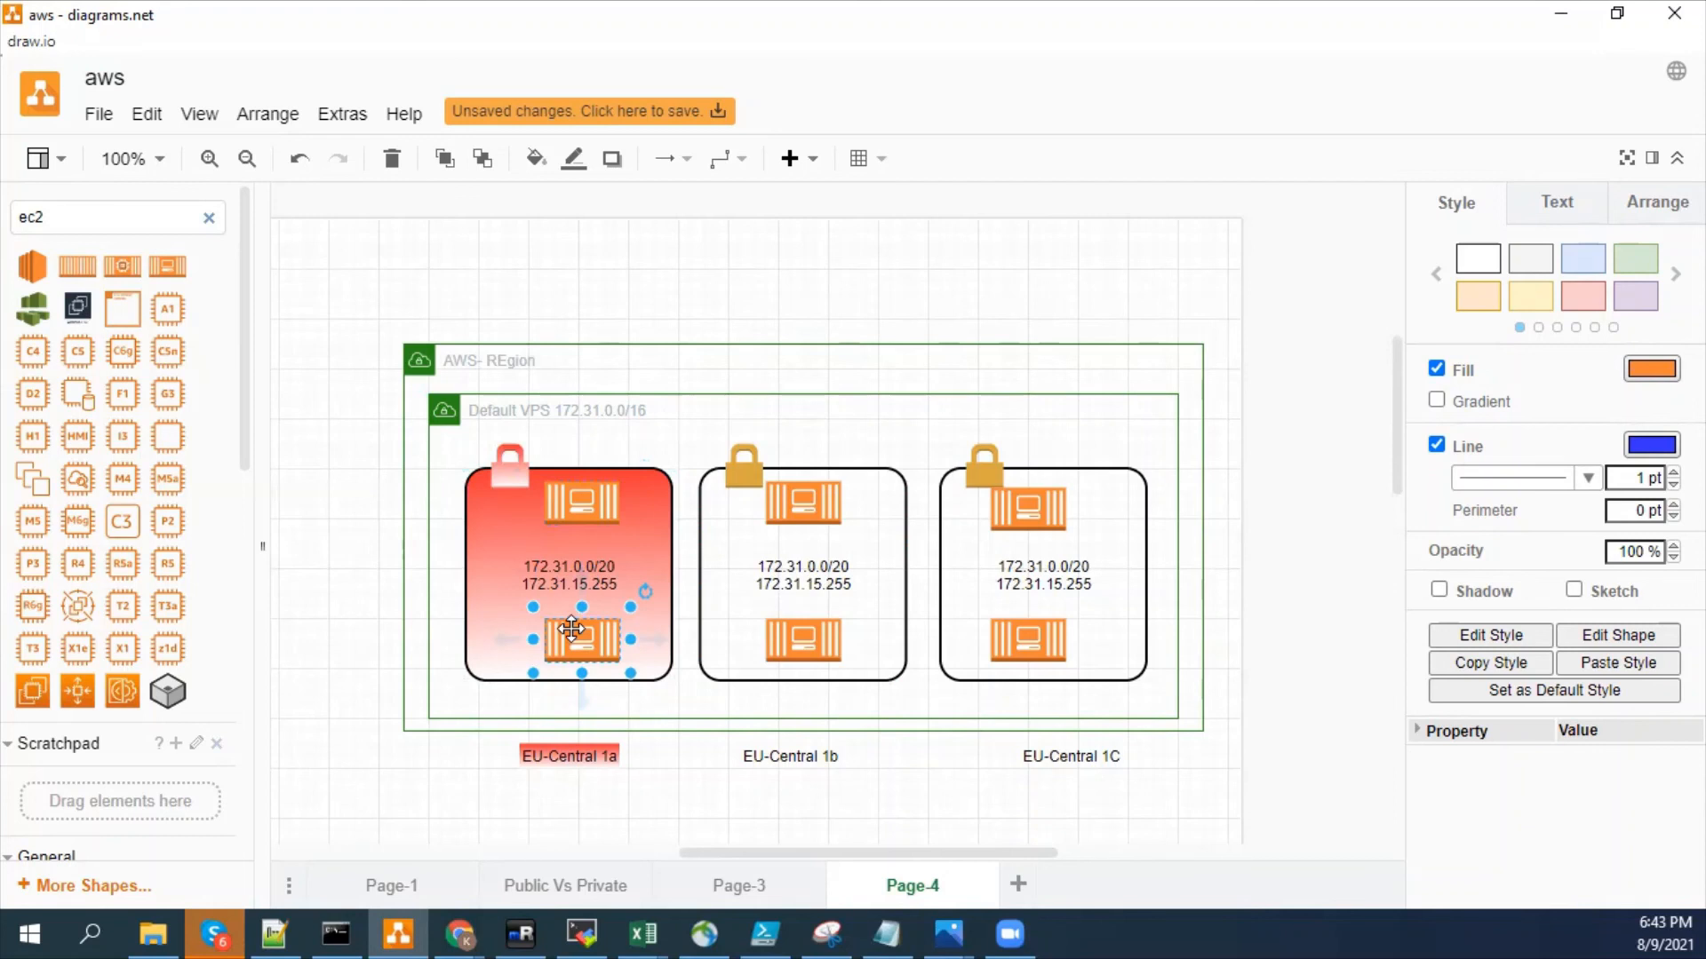
{"action": "mouse_move", "coordinate": [409, 931]}
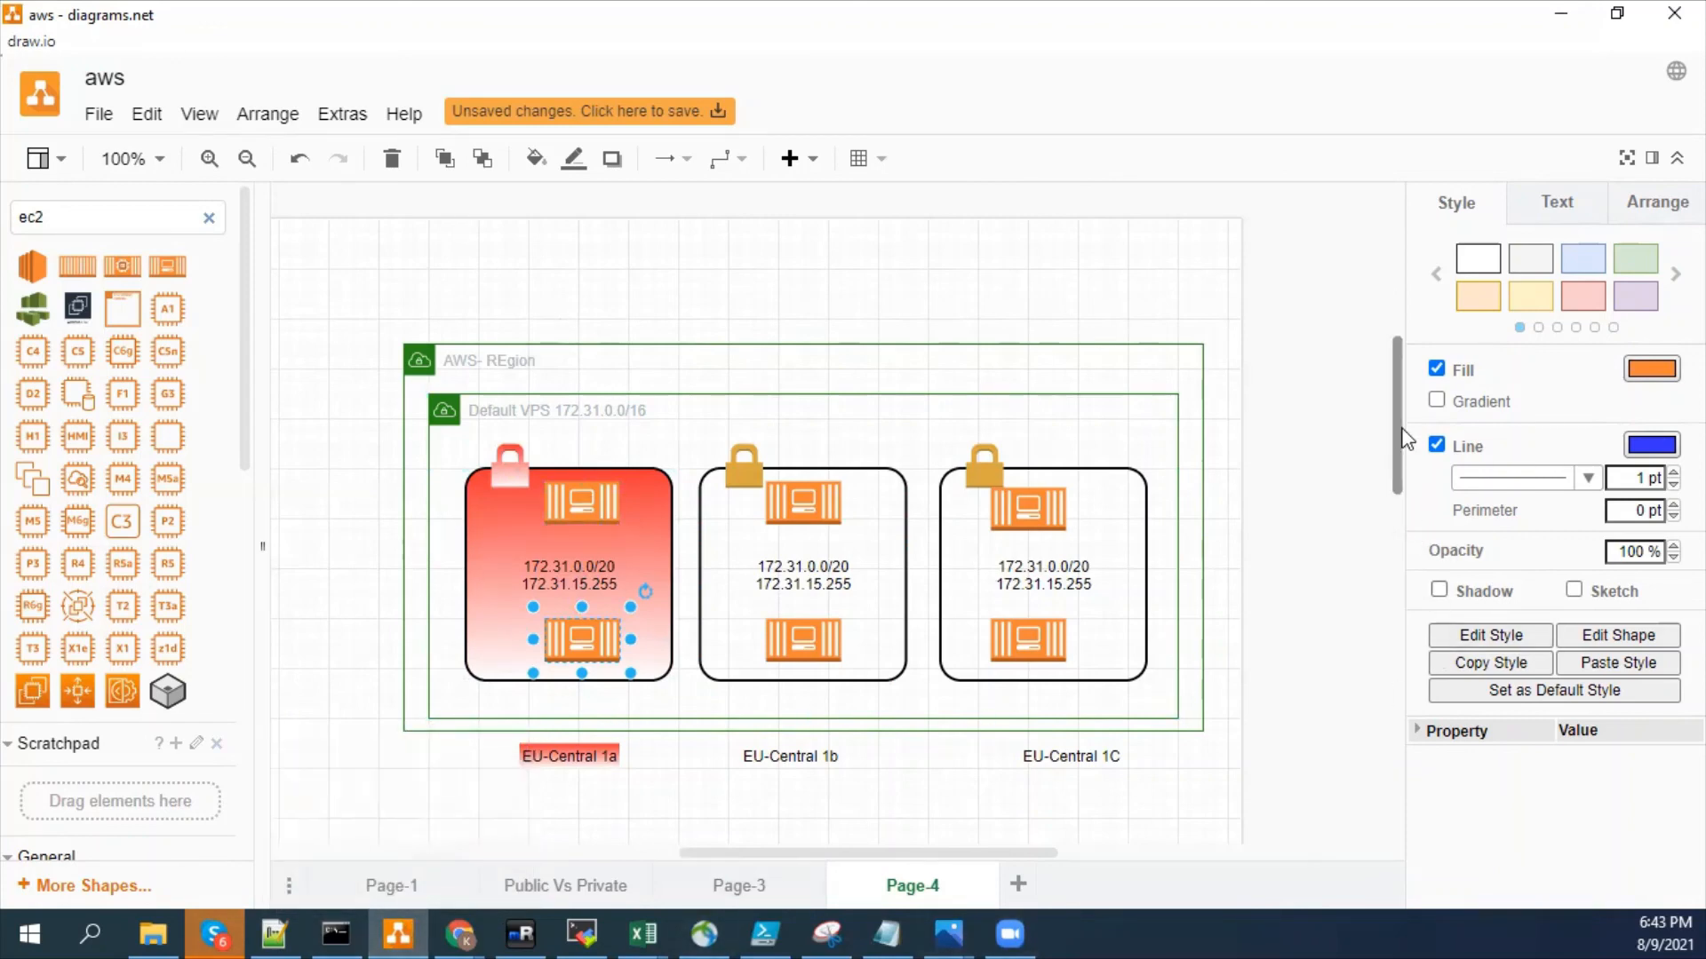
{"action": "scroll", "coordinate": [1385, 497], "scroll_direction": "down", "scroll_amount": 4}
{"action": "scroll", "coordinate": [1378, 492], "scroll_direction": "up", "scroll_amount": 4}
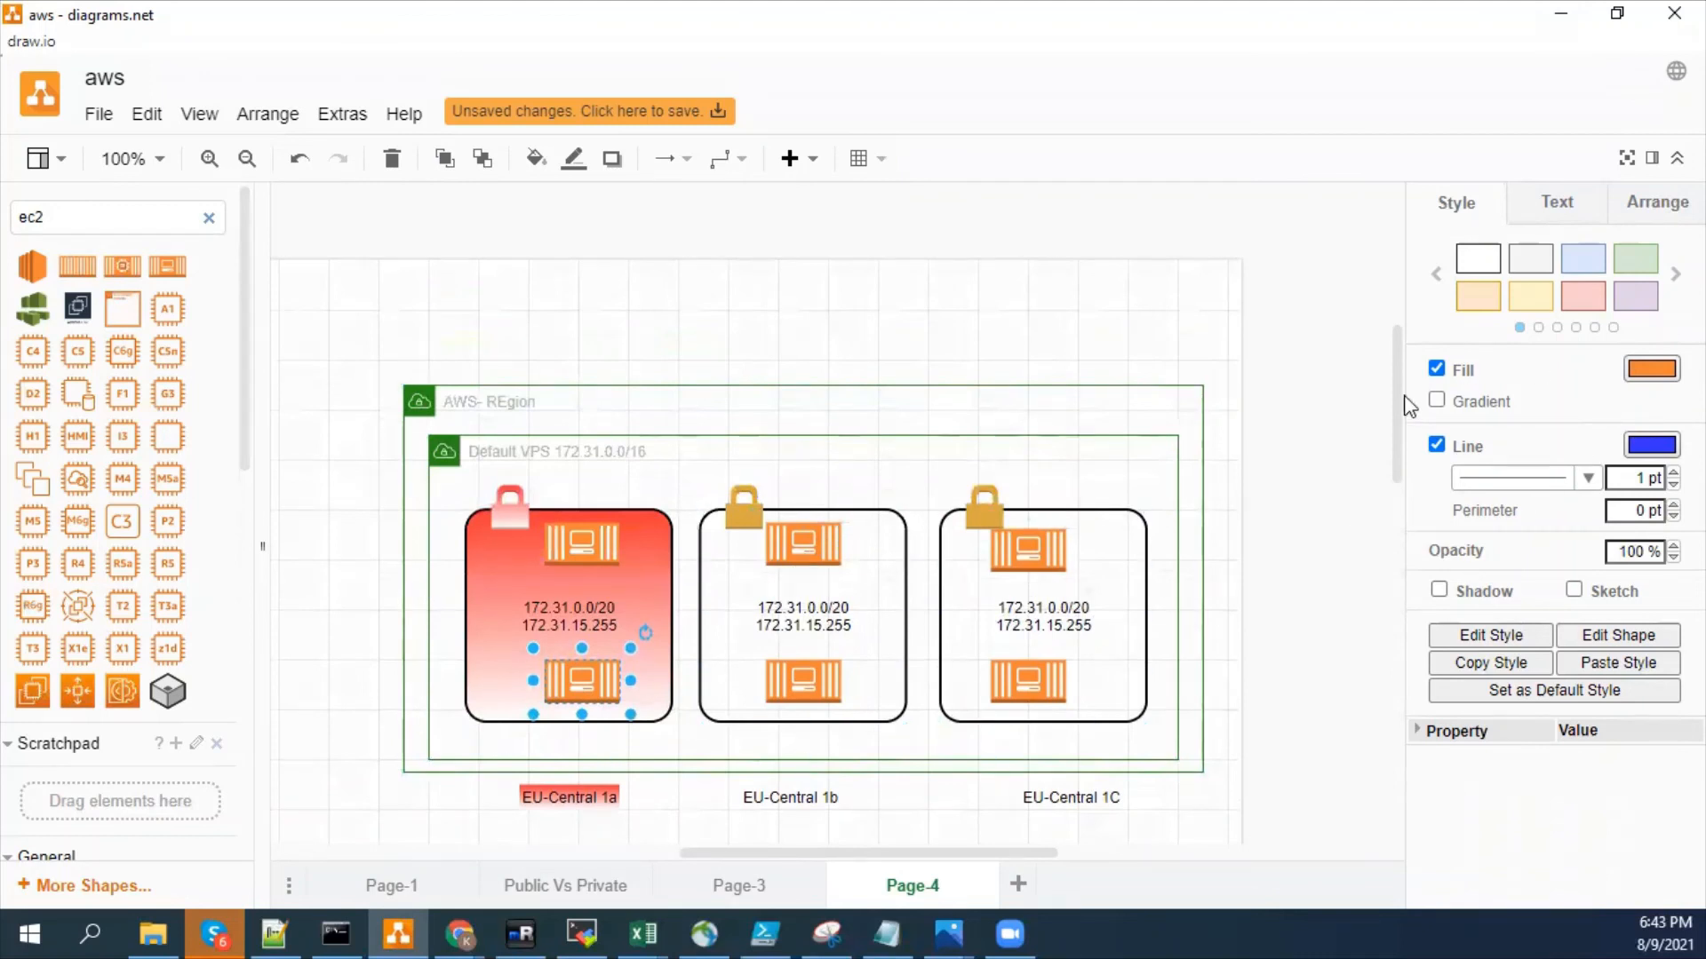
- Clear the shape search and add a large rounded rectangle in the empty area below the zone labels
{"action": "left_click_drag", "start_coordinate": [1397, 365], "coordinate": [1397, 491]}
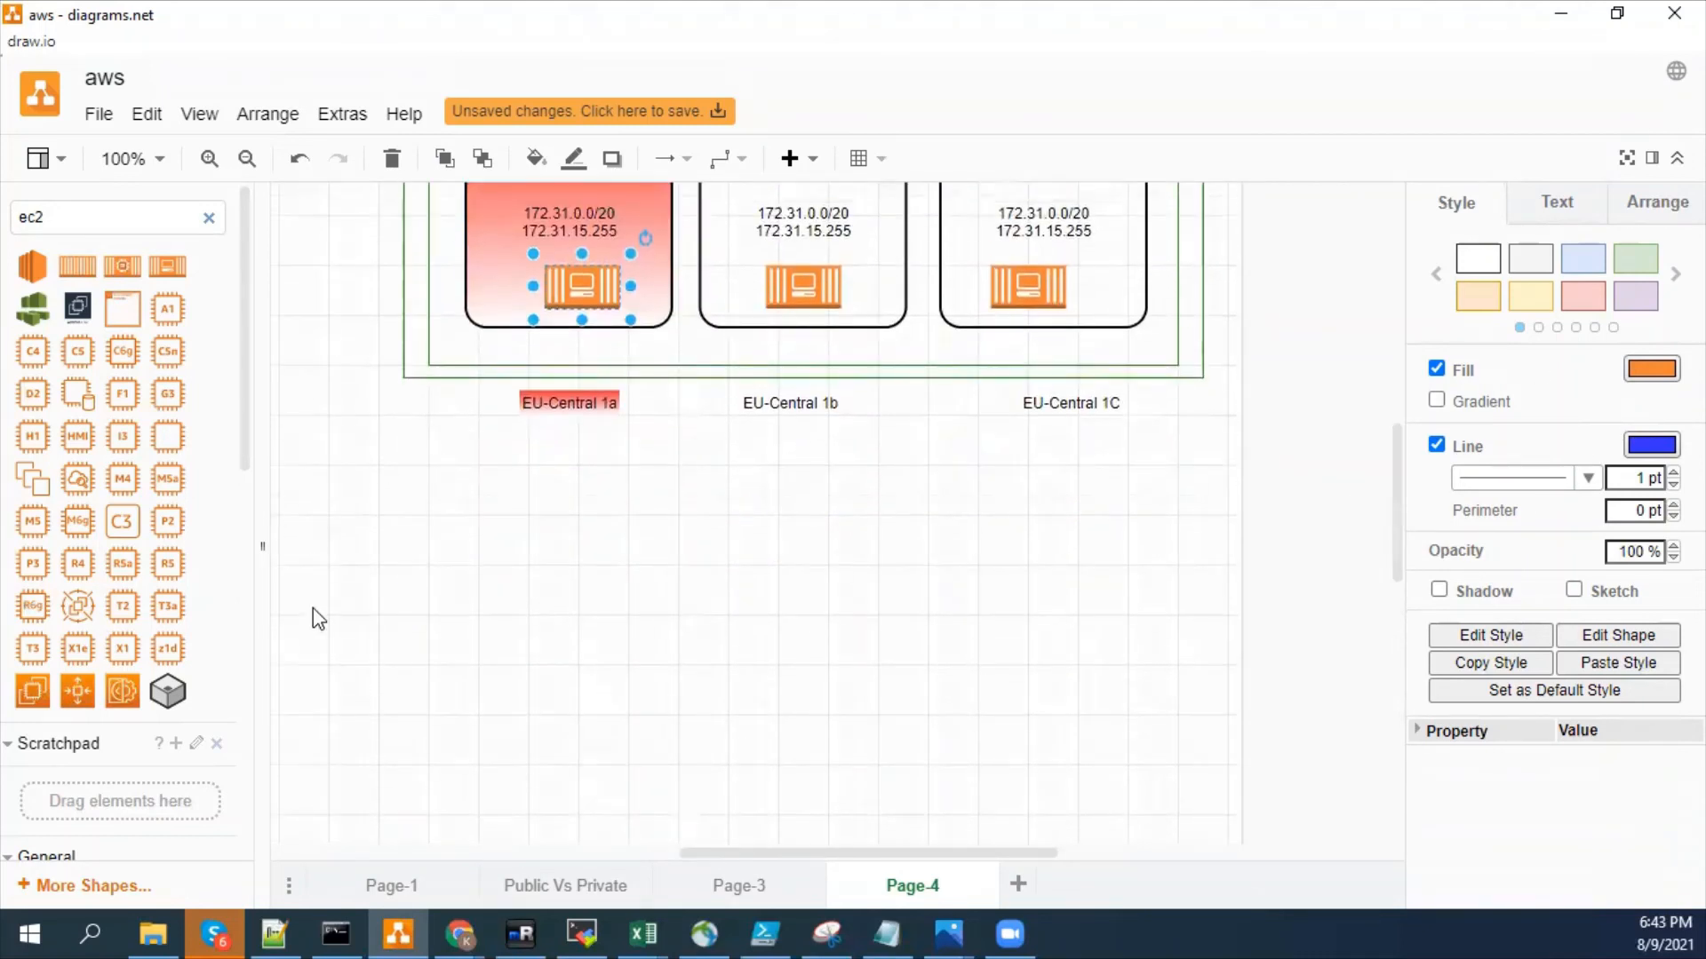
{"action": "left_click", "coordinate": [318, 605]}
{"action": "left_click", "coordinate": [208, 219]}
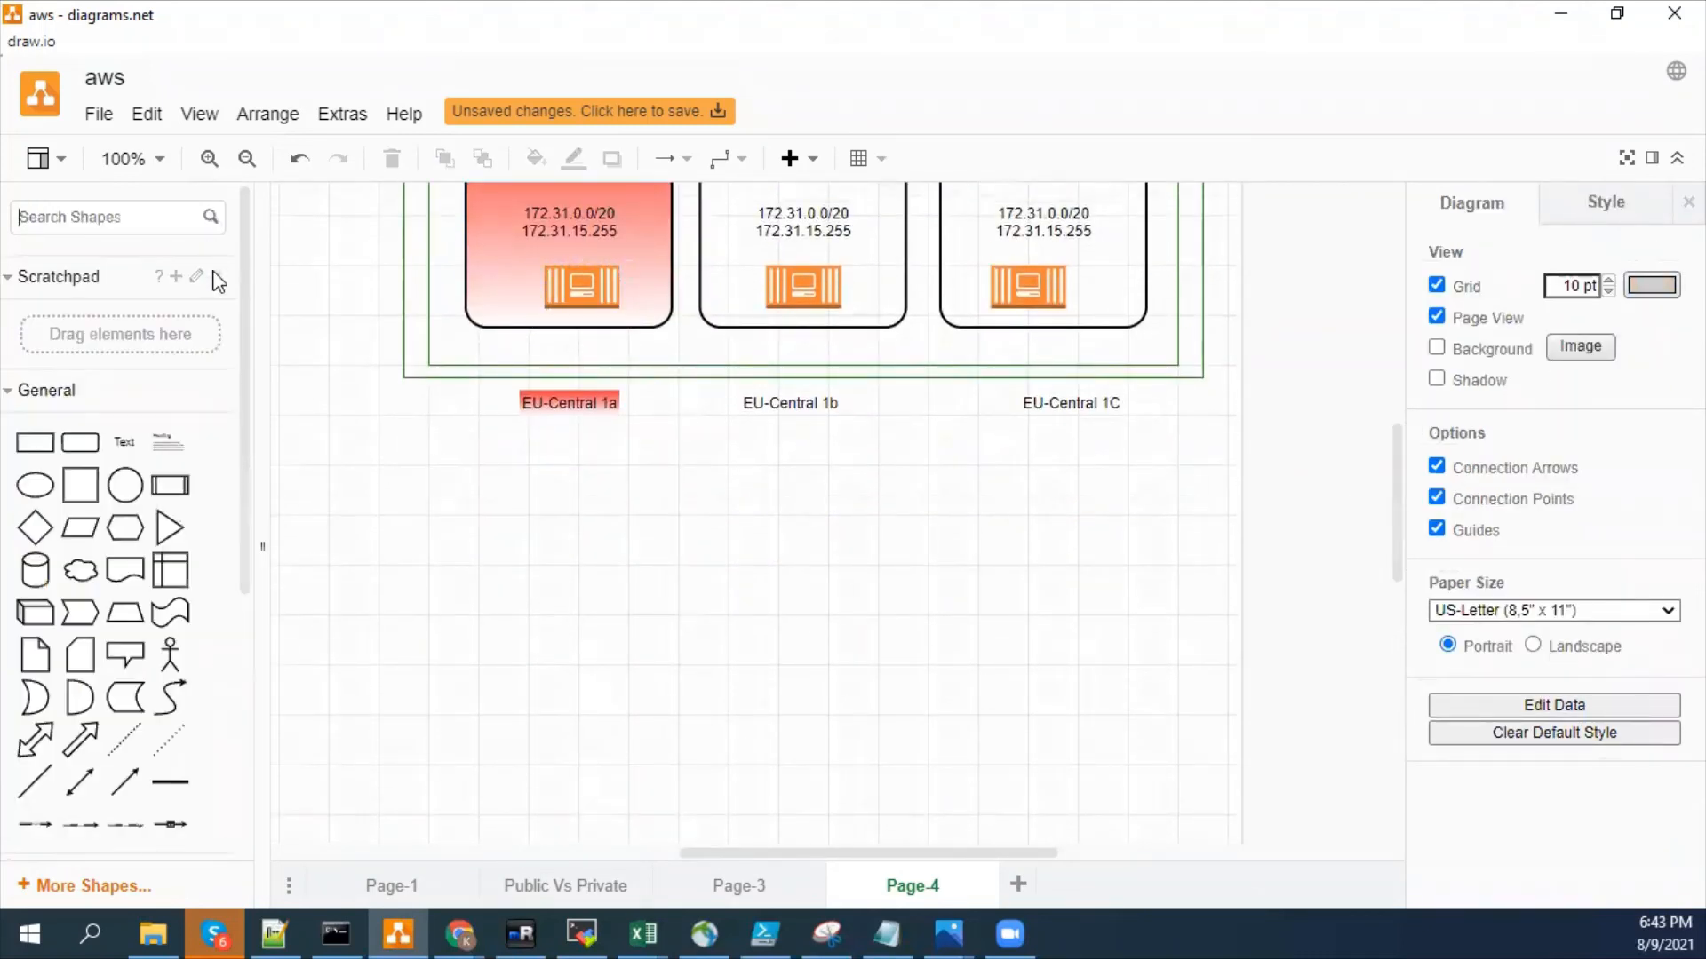
{"action": "left_click_drag", "start_coordinate": [82, 437], "coordinate": [484, 569]}
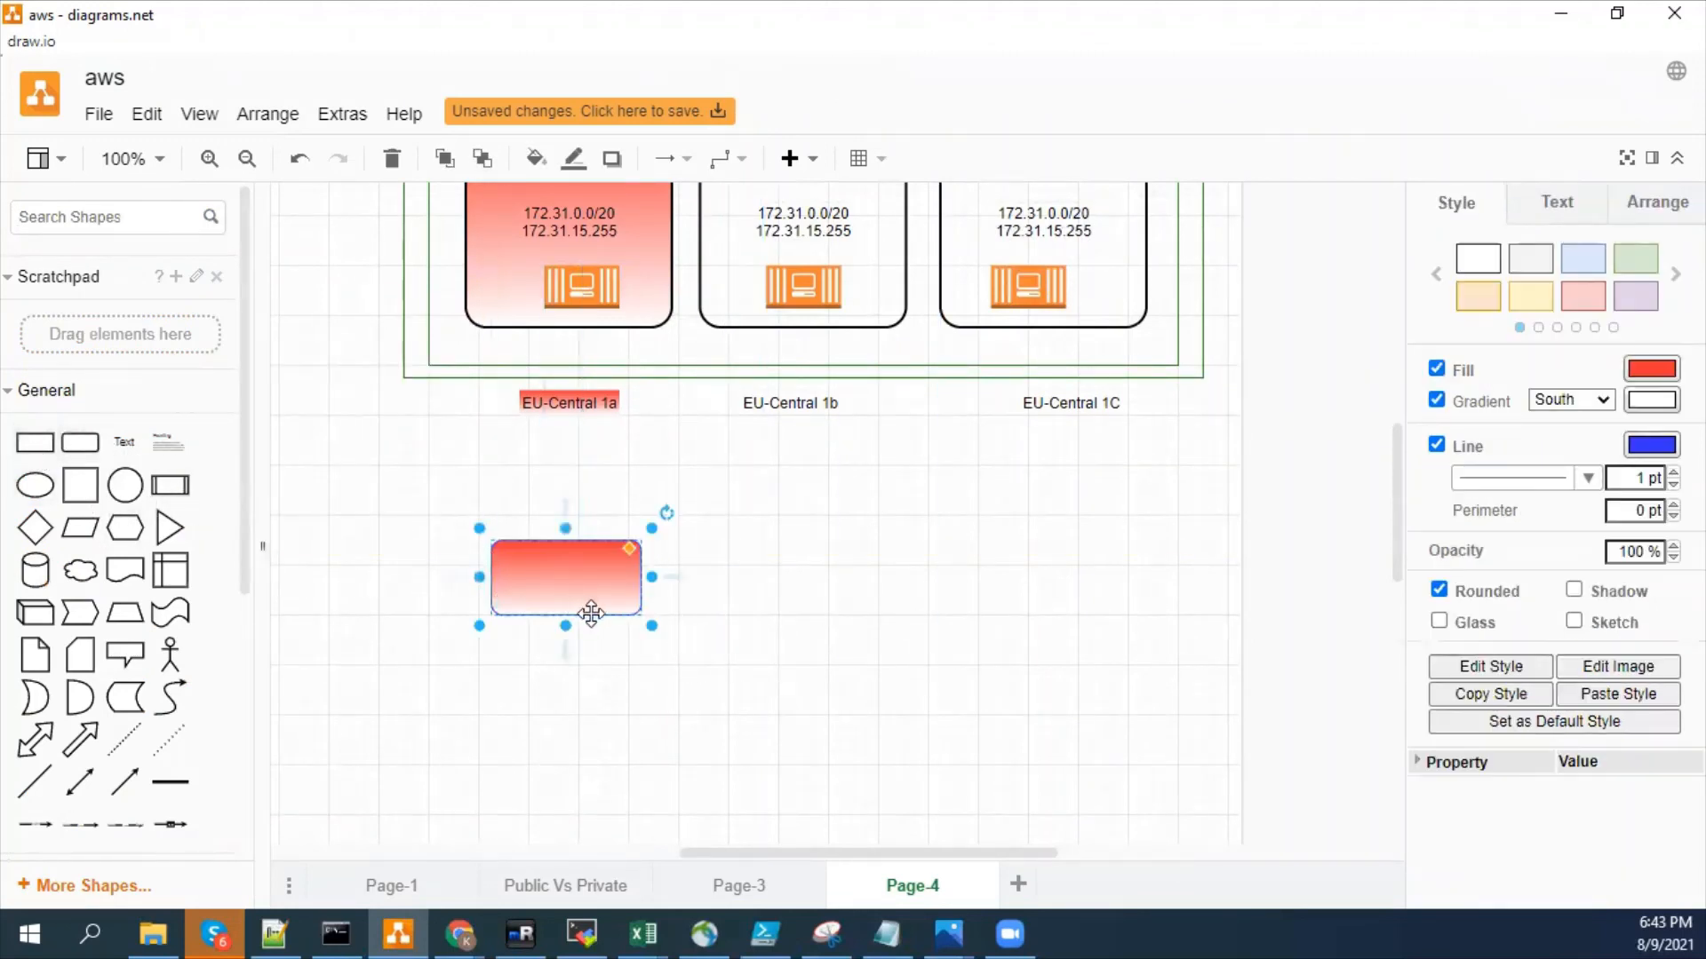
{"action": "left_click_drag", "start_coordinate": [645, 619], "coordinate": [1153, 814]}
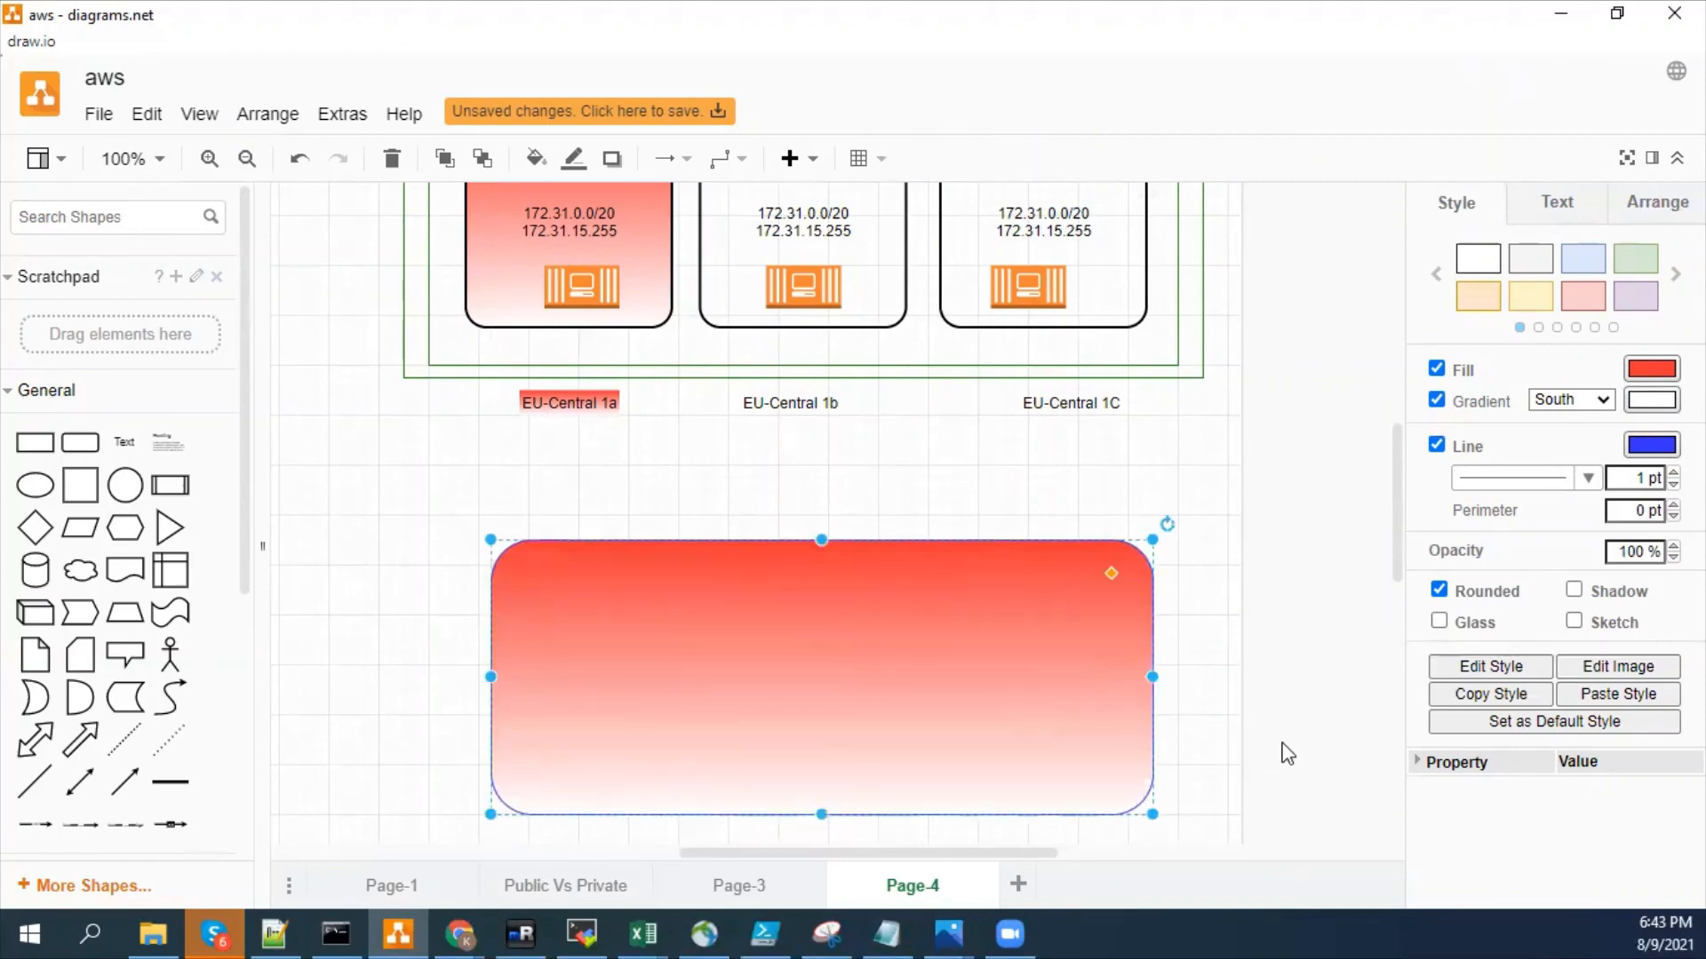
- Fill the rounded rectangle with white (FFFFFF) and reposition and enlarge it to match the region container's width
{"action": "left_click", "coordinate": [1637, 375]}
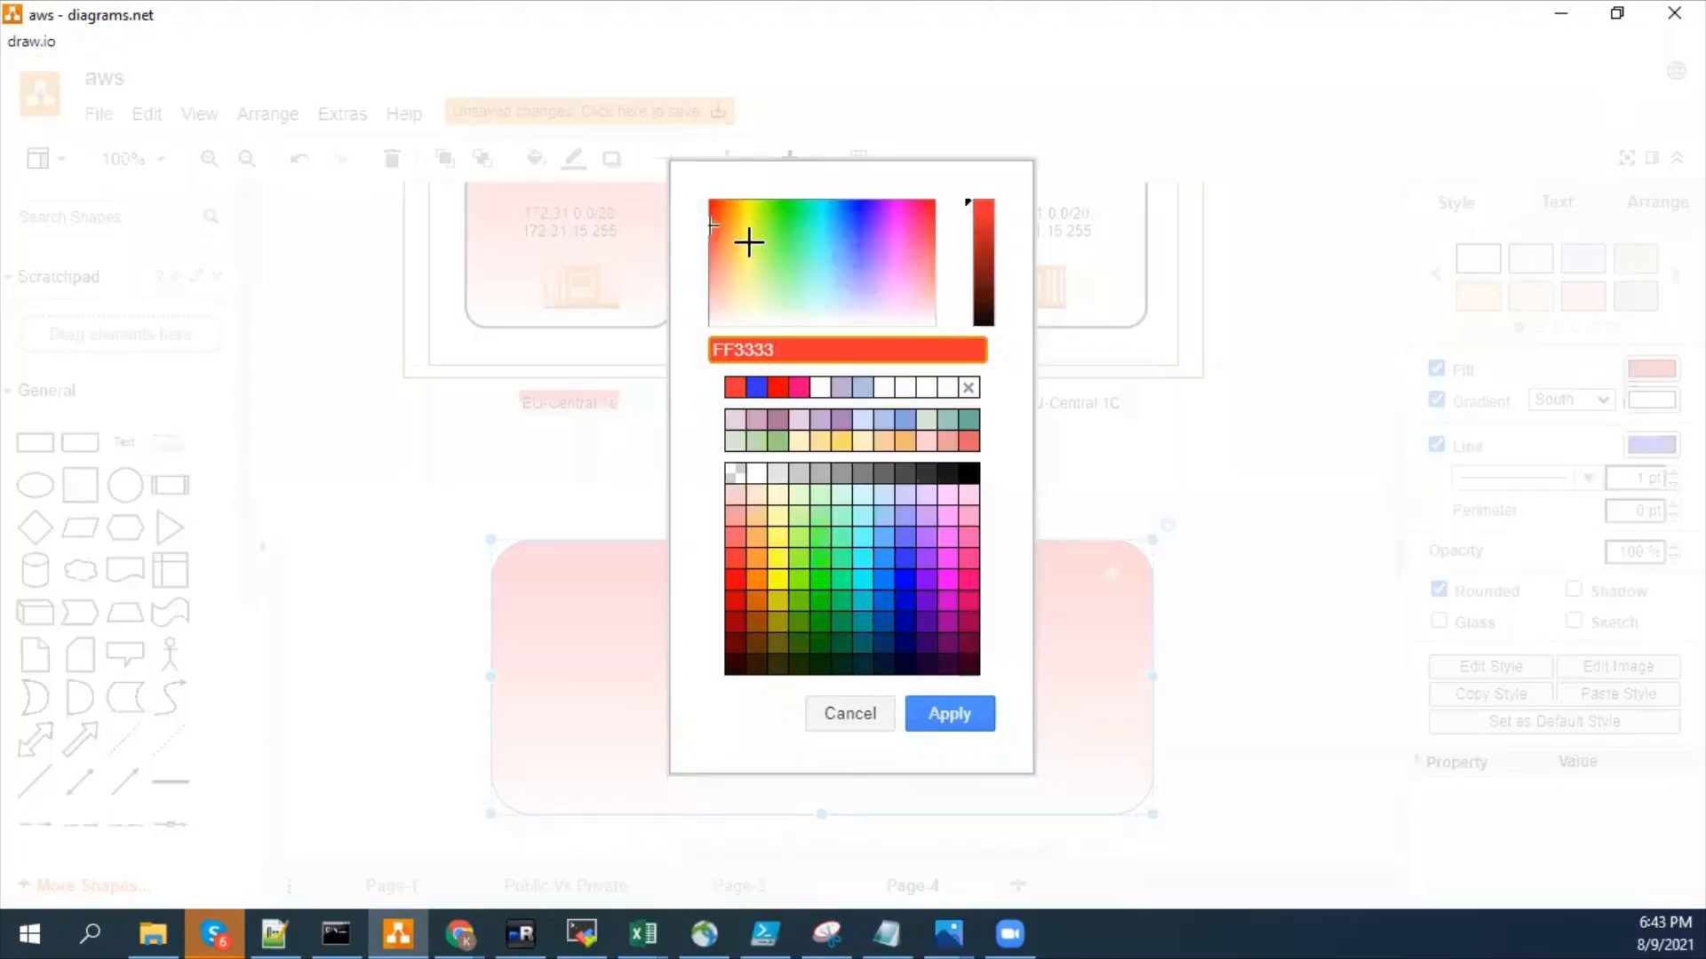
{"action": "left_click", "coordinate": [753, 476]}
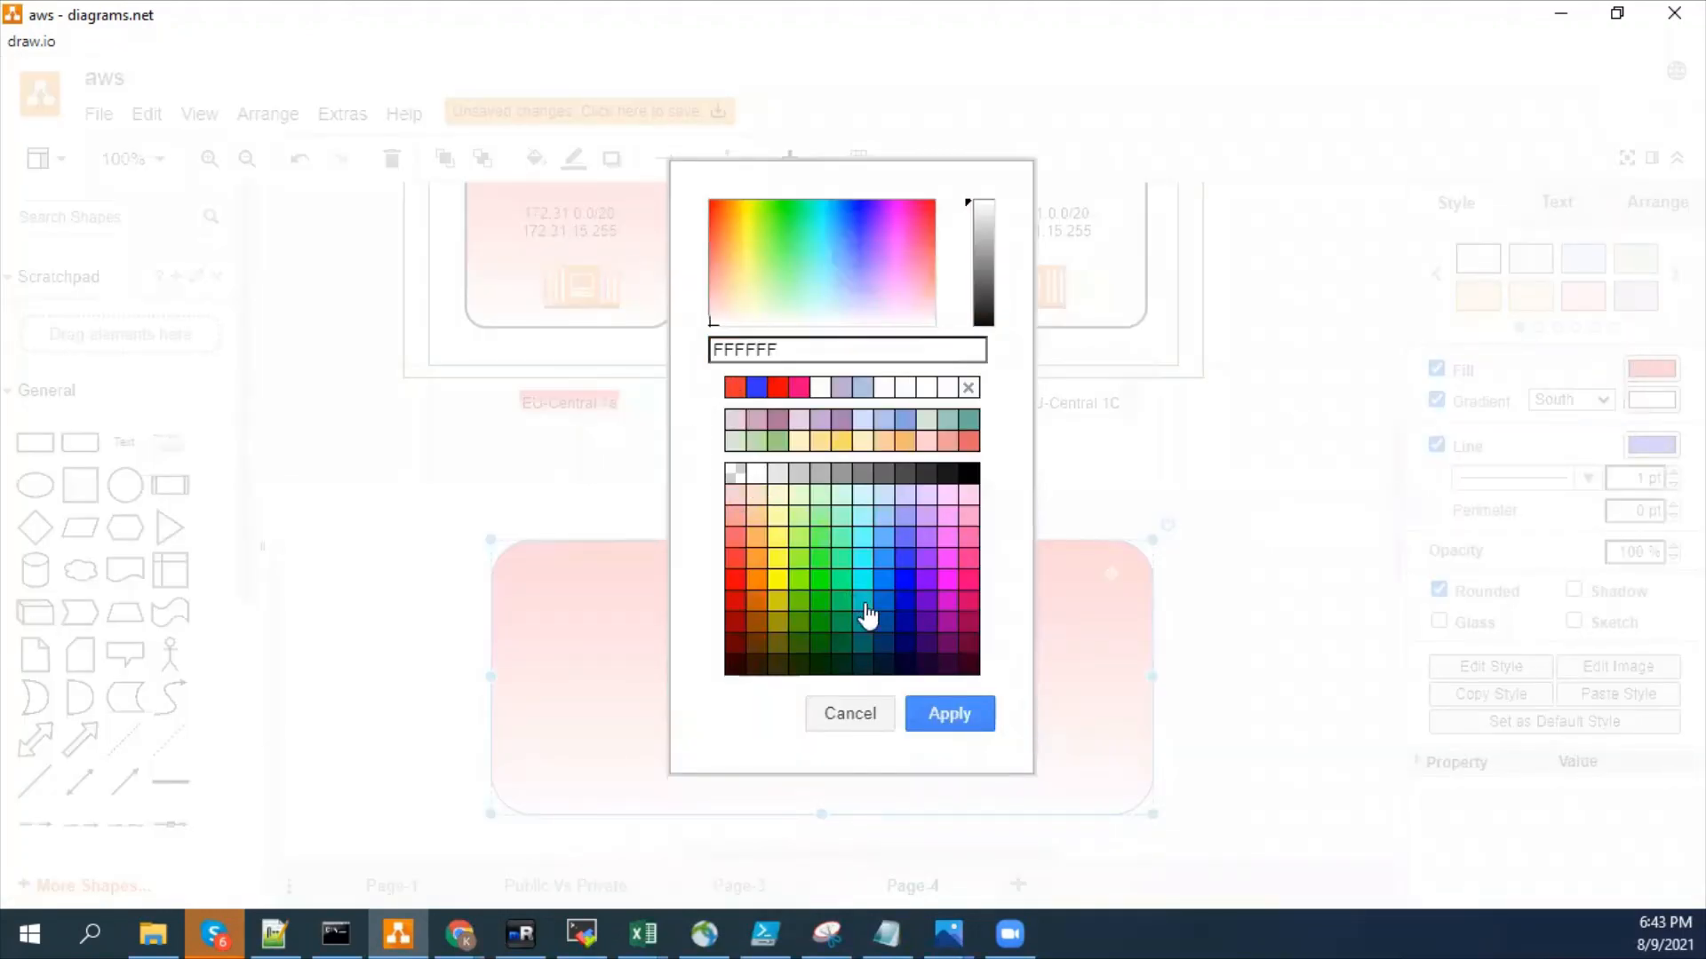
{"action": "left_click", "coordinate": [949, 714]}
{"action": "left_click_drag", "start_coordinate": [806, 682], "coordinate": [728, 647]}
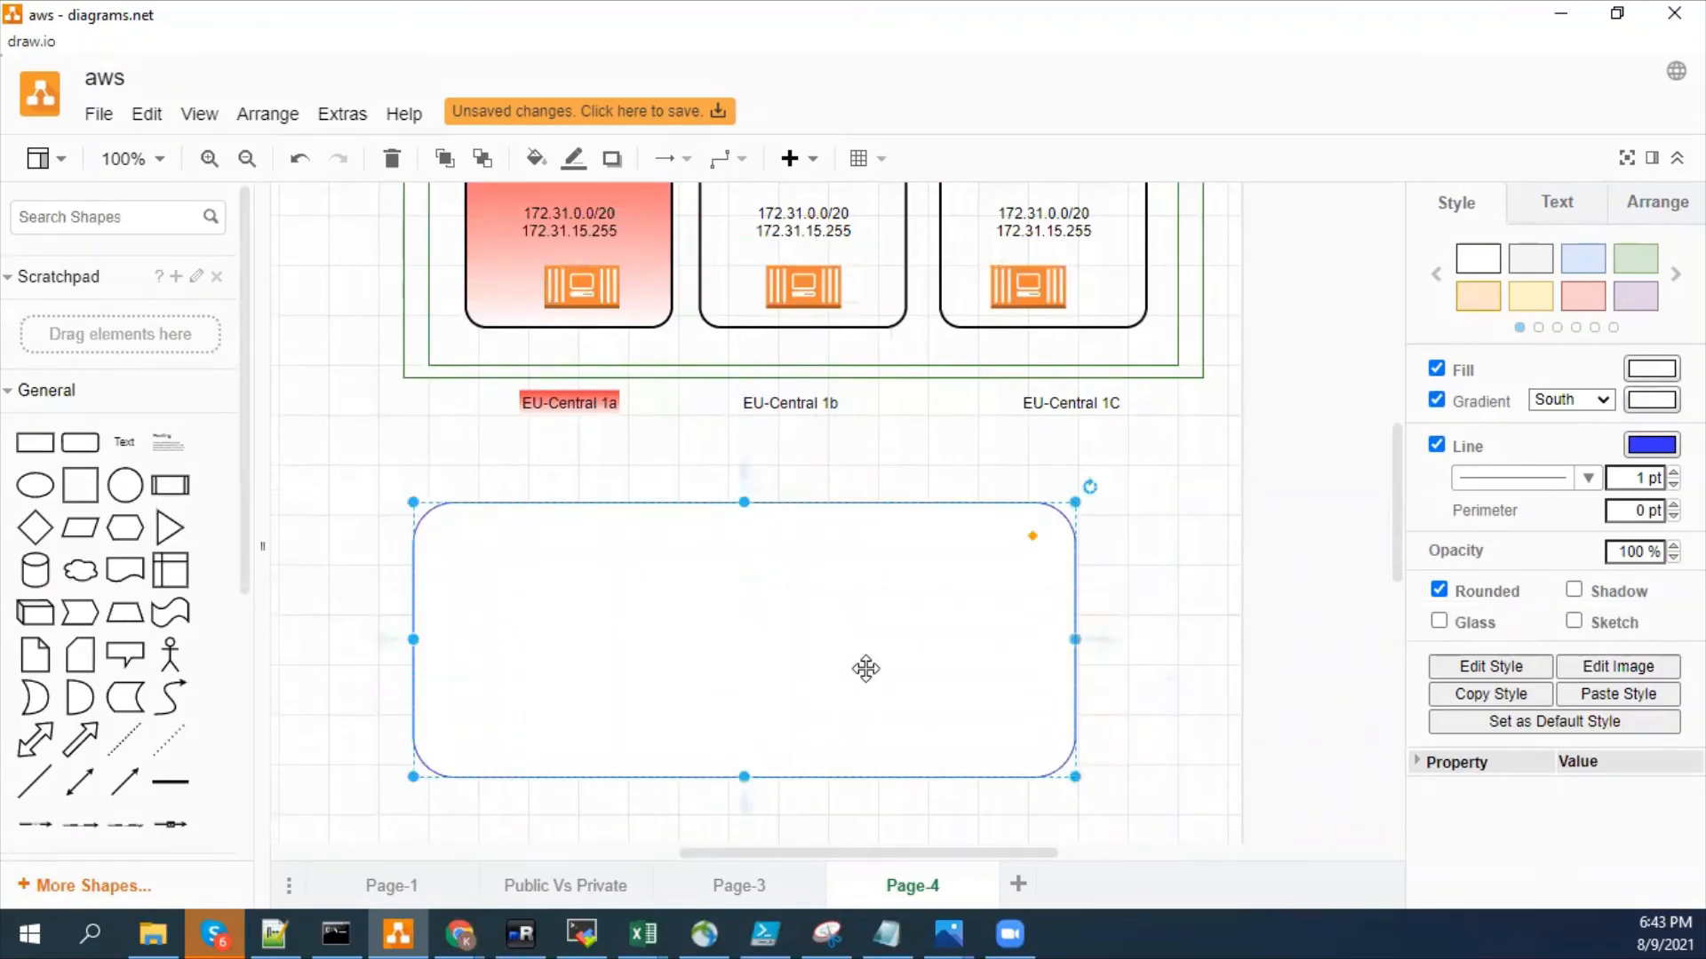
{"action": "left_click_drag", "start_coordinate": [1075, 777], "coordinate": [1203, 839]}
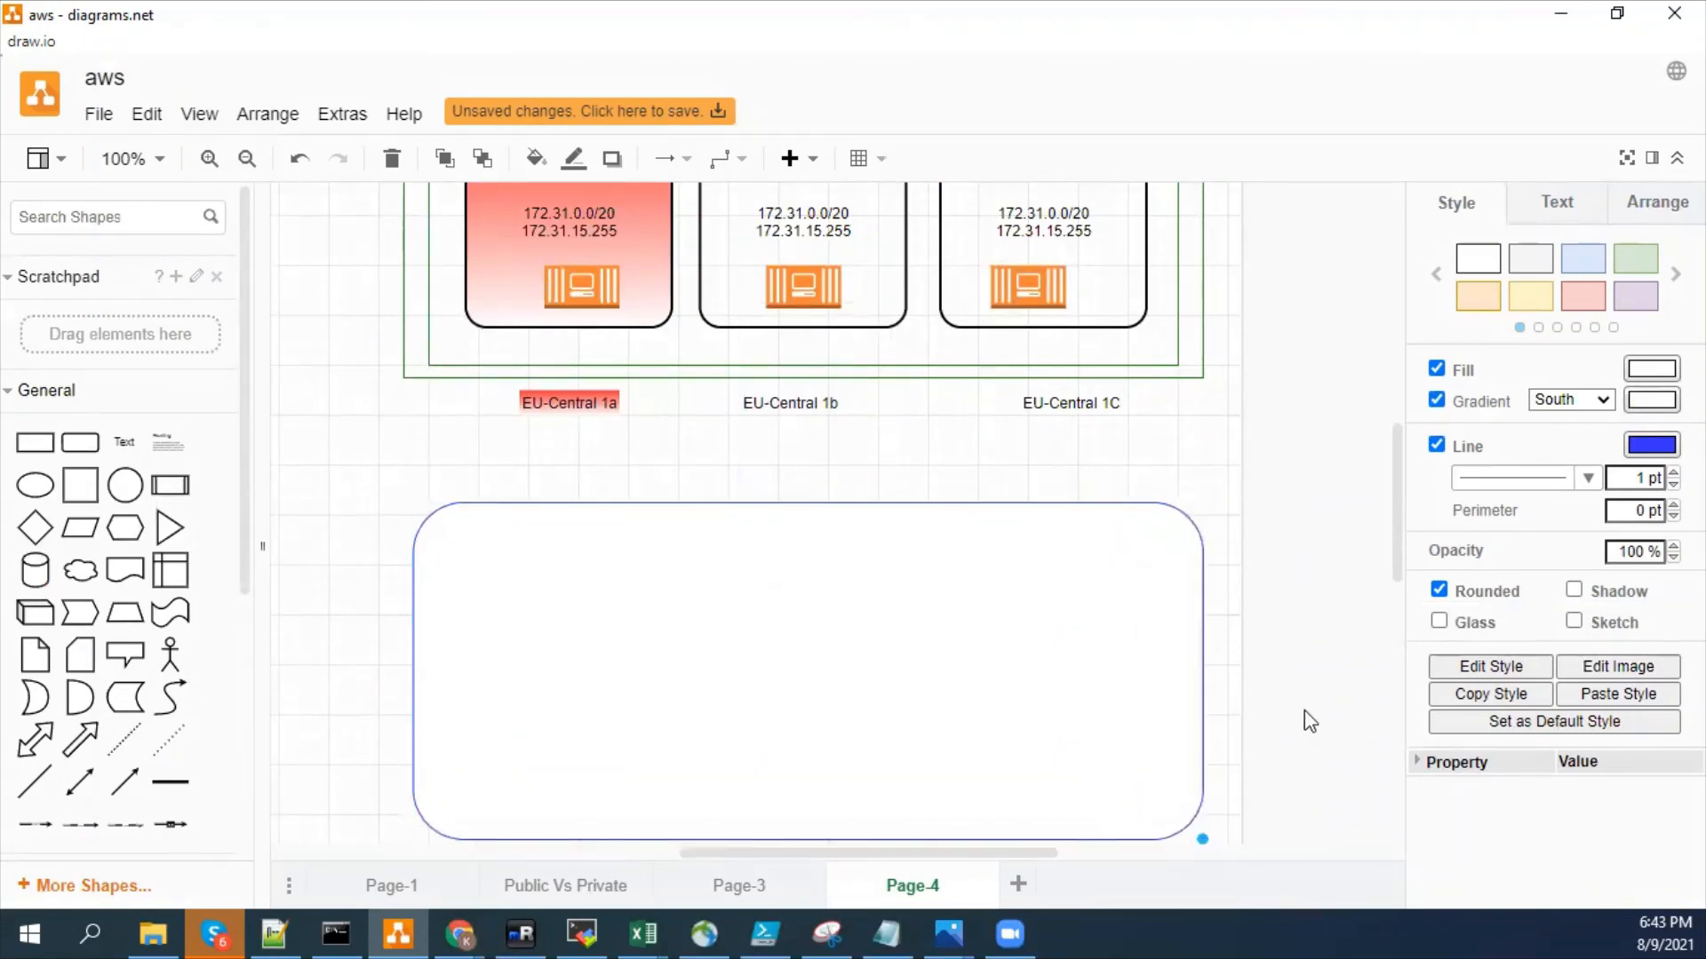
- Add a smaller rounded rectangle near the top inside the large one and widen it into a long horizontal bar
{"action": "left_click_drag", "start_coordinate": [1401, 515], "coordinate": [1394, 525]}
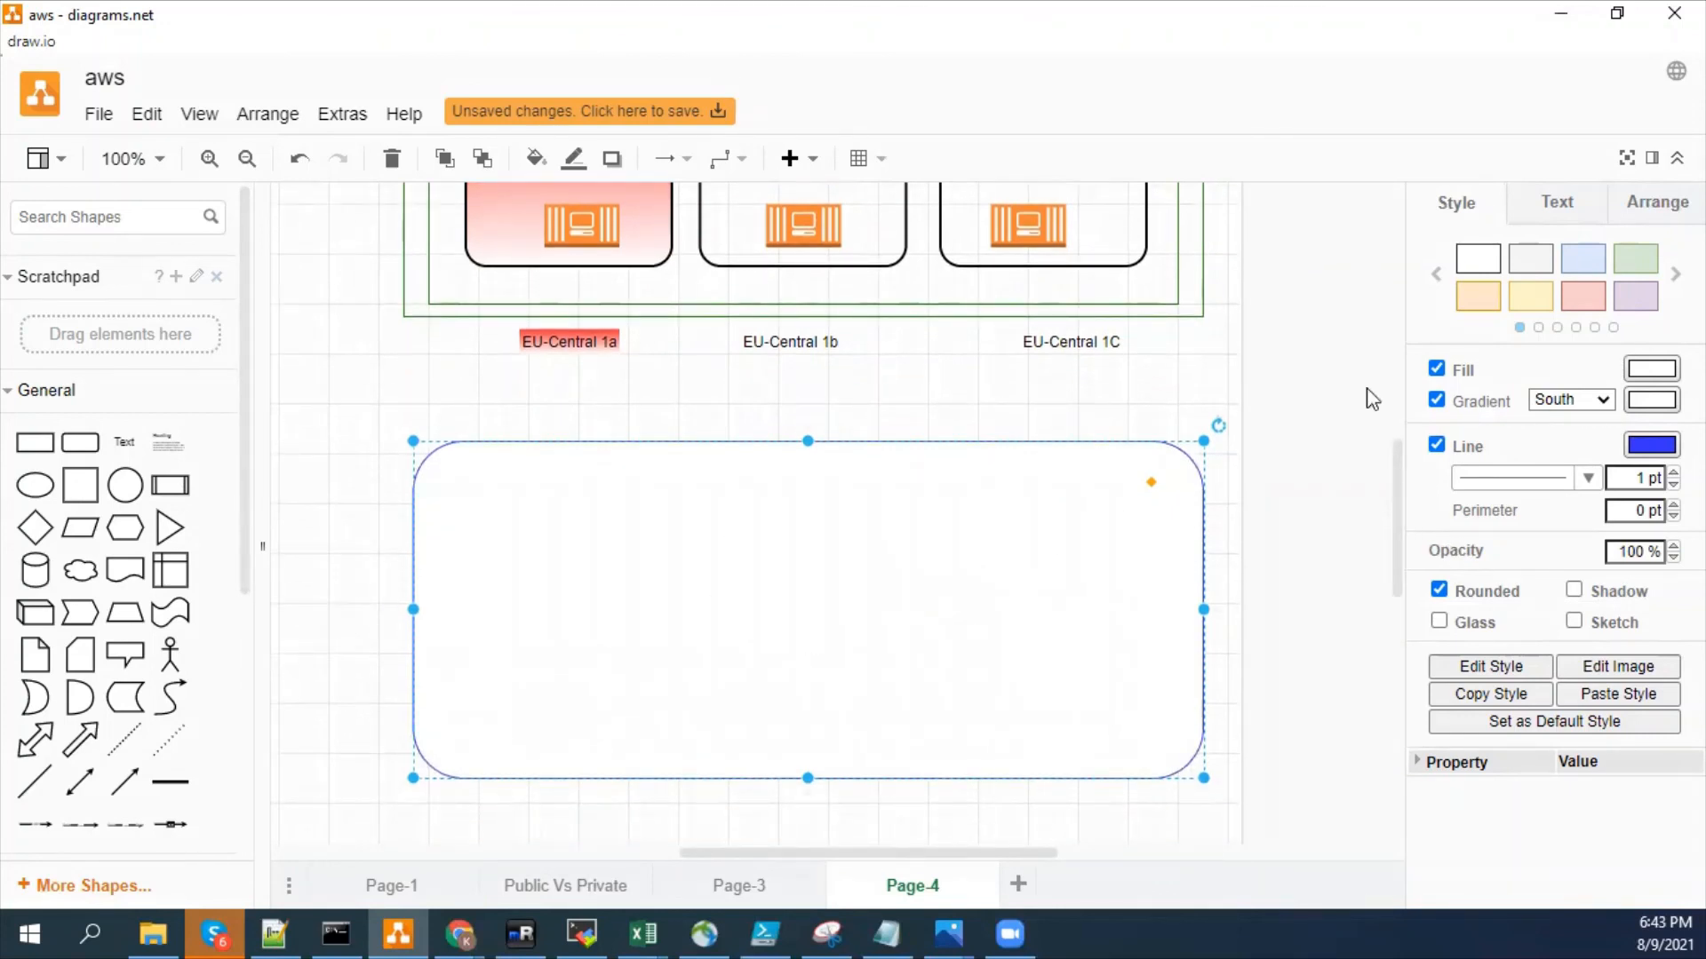
{"action": "left_click", "coordinate": [89, 444]}
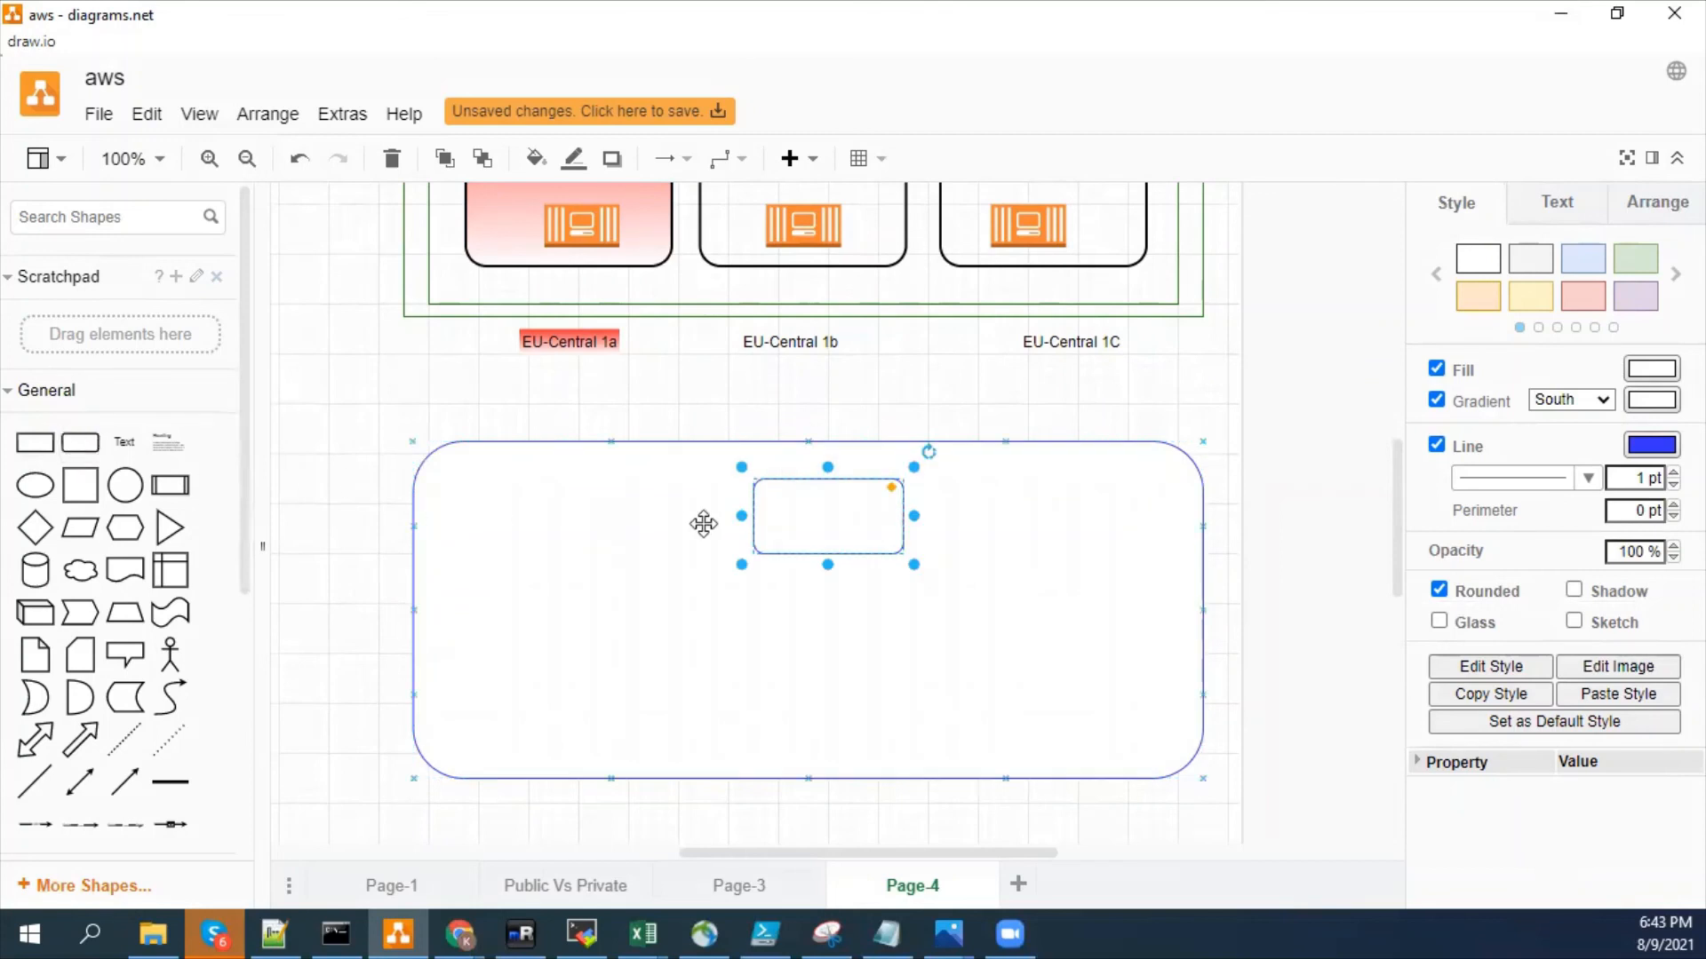
{"action": "left_click_drag", "start_coordinate": [742, 519], "coordinate": [563, 507]}
{"action": "left_click_drag", "start_coordinate": [711, 522], "coordinate": [681, 518]}
{"action": "left_click_drag", "start_coordinate": [804, 540], "coordinate": [1057, 544]}
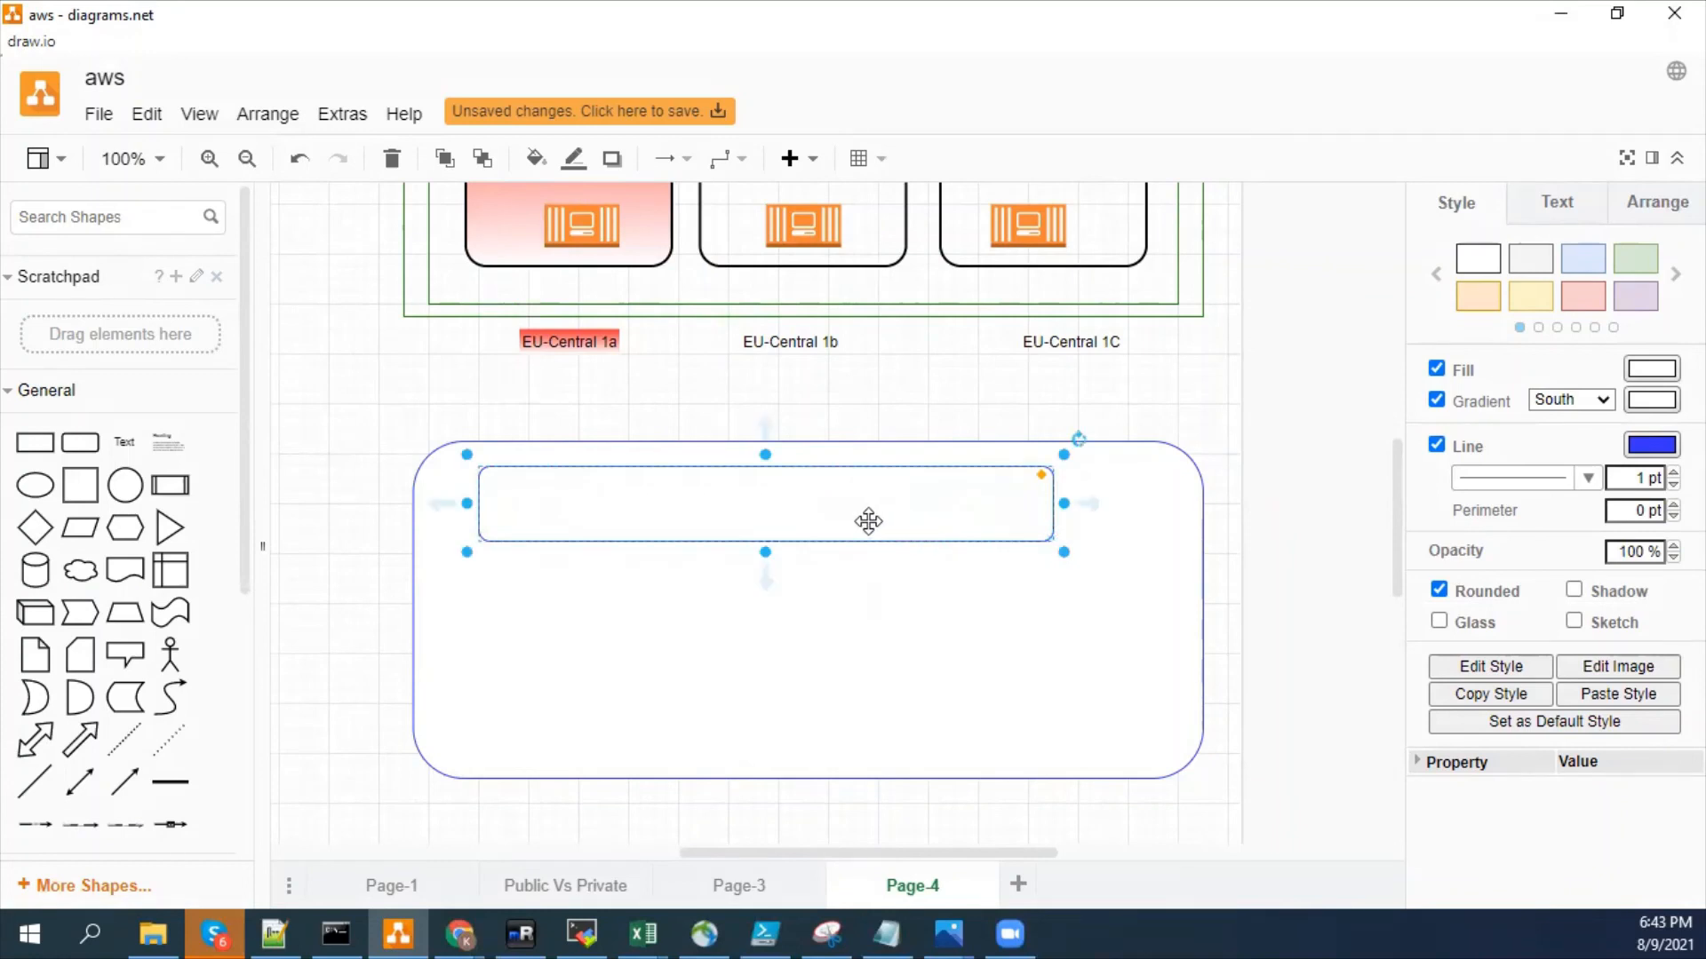
- Duplicate the inner bar twice and stack the copies below it inside the large rounded rectangle
{"action": "key", "text": "ctrl+d"}
{"action": "key", "text": "ctrl+d"}
{"action": "left_click_drag", "start_coordinate": [756, 541], "coordinate": [738, 645]}
{"action": "left_click_drag", "start_coordinate": [739, 711], "coordinate": [733, 713]}
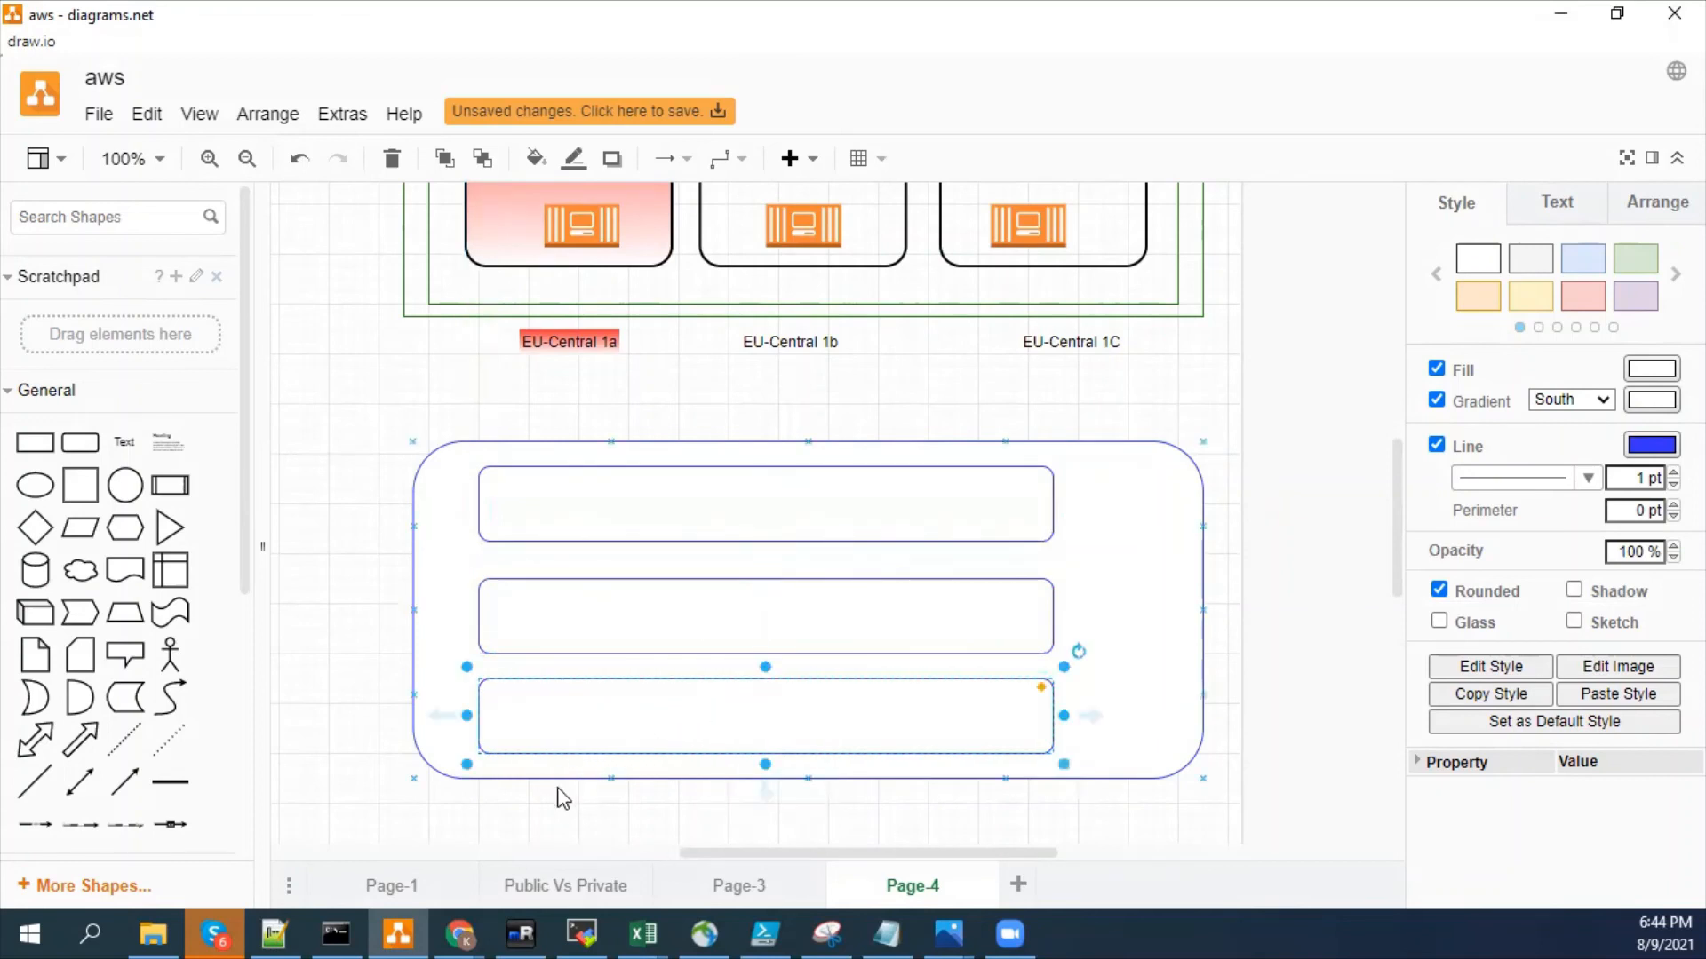
{"action": "left_click", "coordinate": [345, 702]}
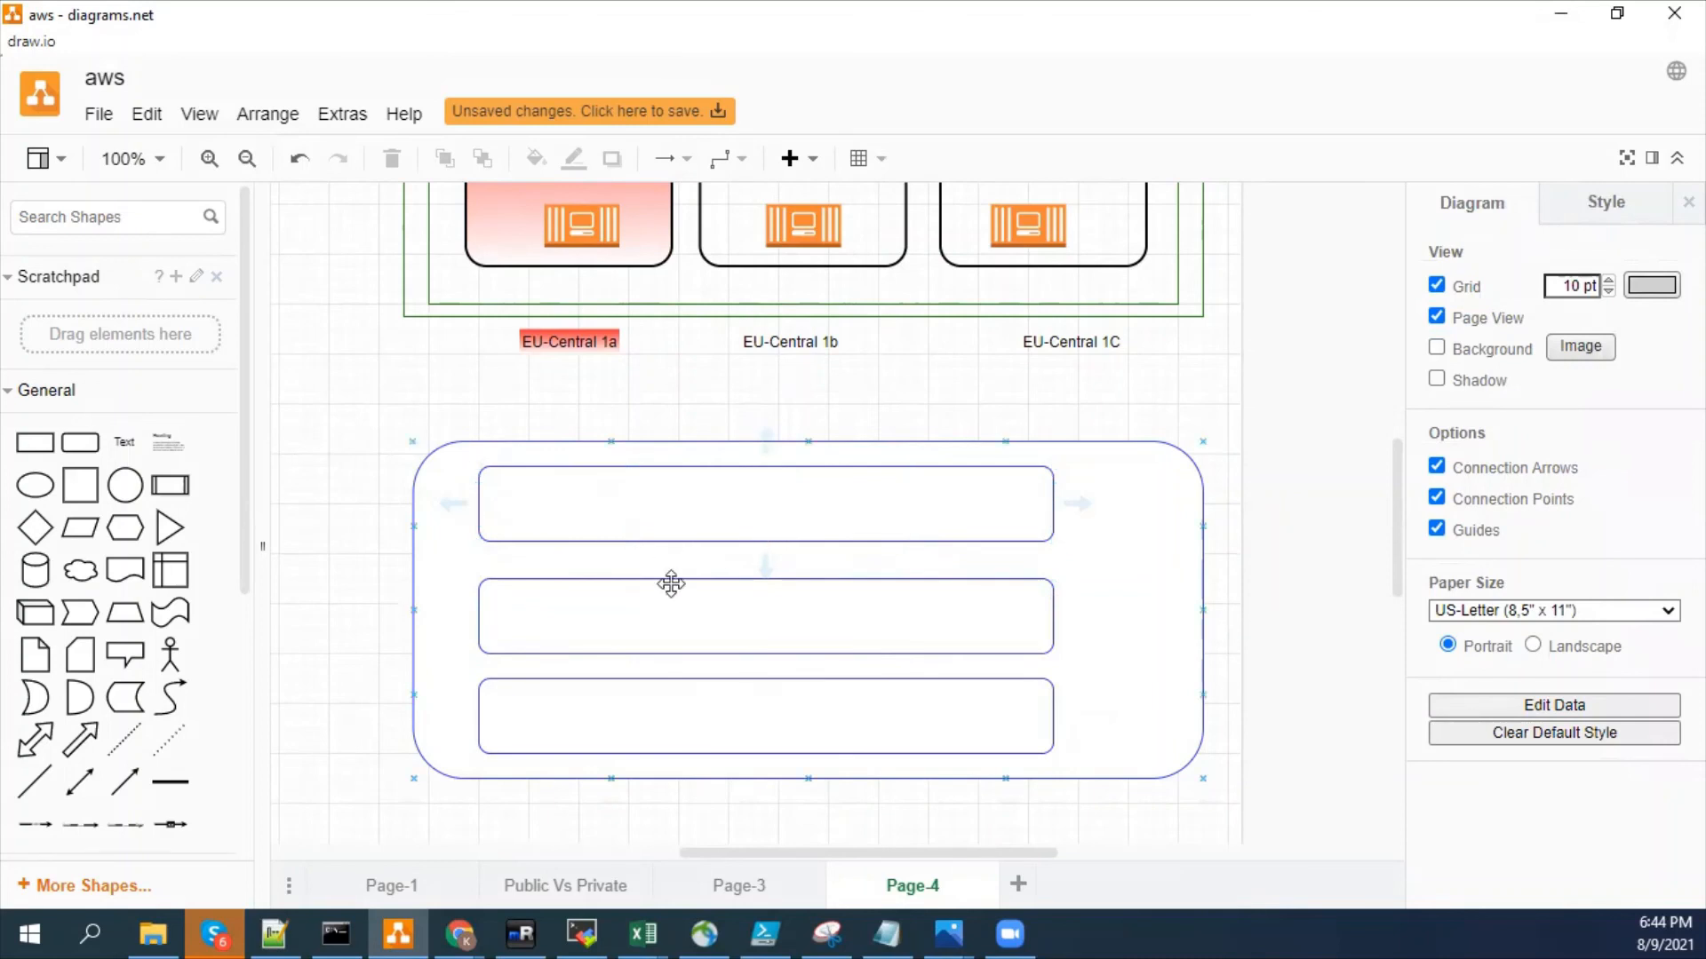
- Move the EU-Central 1a label from beneath the first subnet into the right part of the top inner bar
{"action": "double_click", "coordinate": [955, 496]}
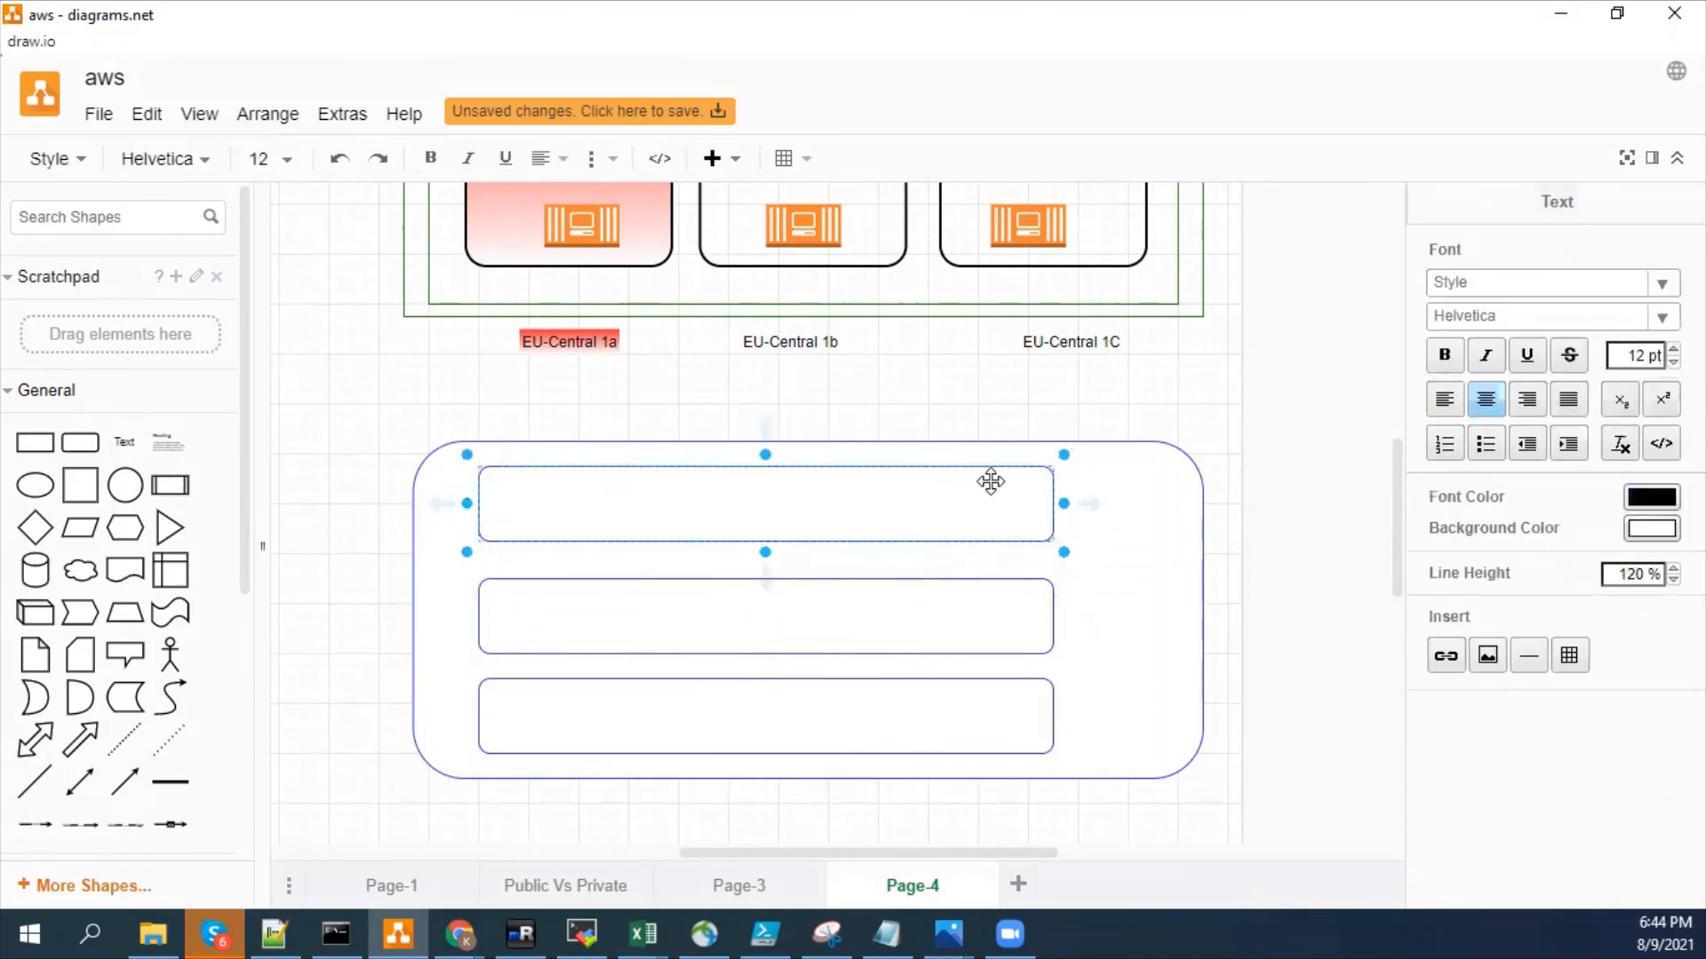
{"action": "key", "text": "Escape"}
{"action": "left_click", "coordinate": [541, 337]}
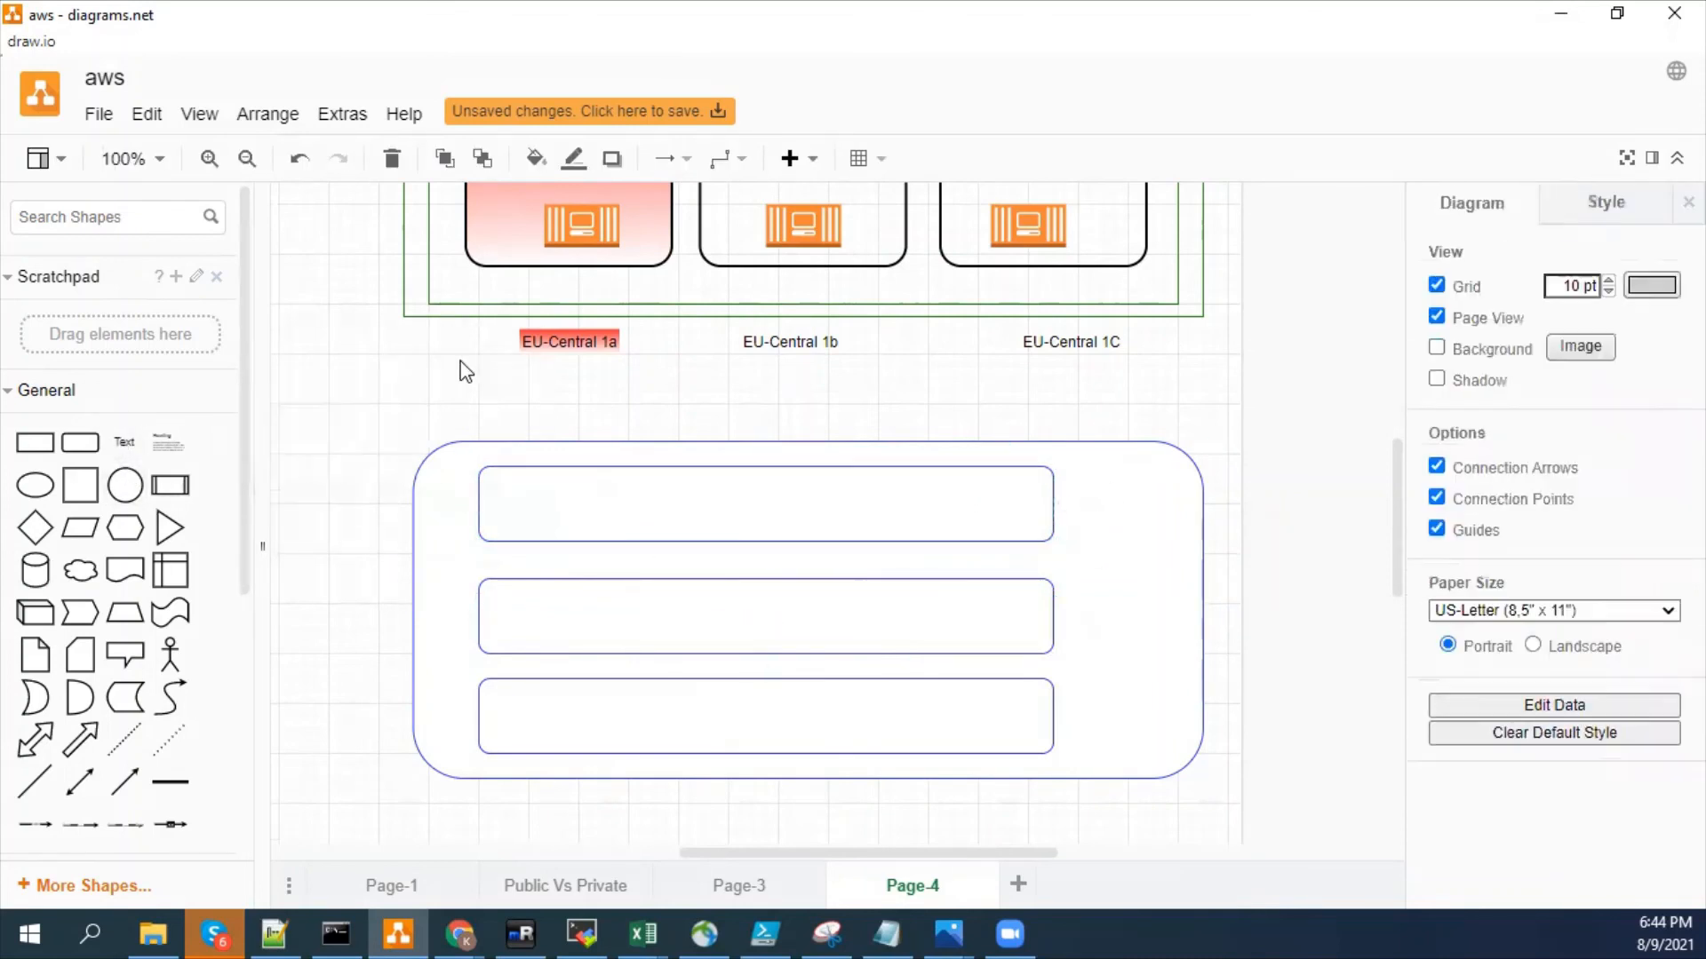
{"action": "left_click_drag", "start_coordinate": [541, 337], "coordinate": [872, 468]}
{"action": "left_click", "coordinate": [610, 373]}
{"action": "left_click", "coordinate": [573, 341]}
{"action": "left_click_drag", "start_coordinate": [573, 341], "coordinate": [968, 483]}
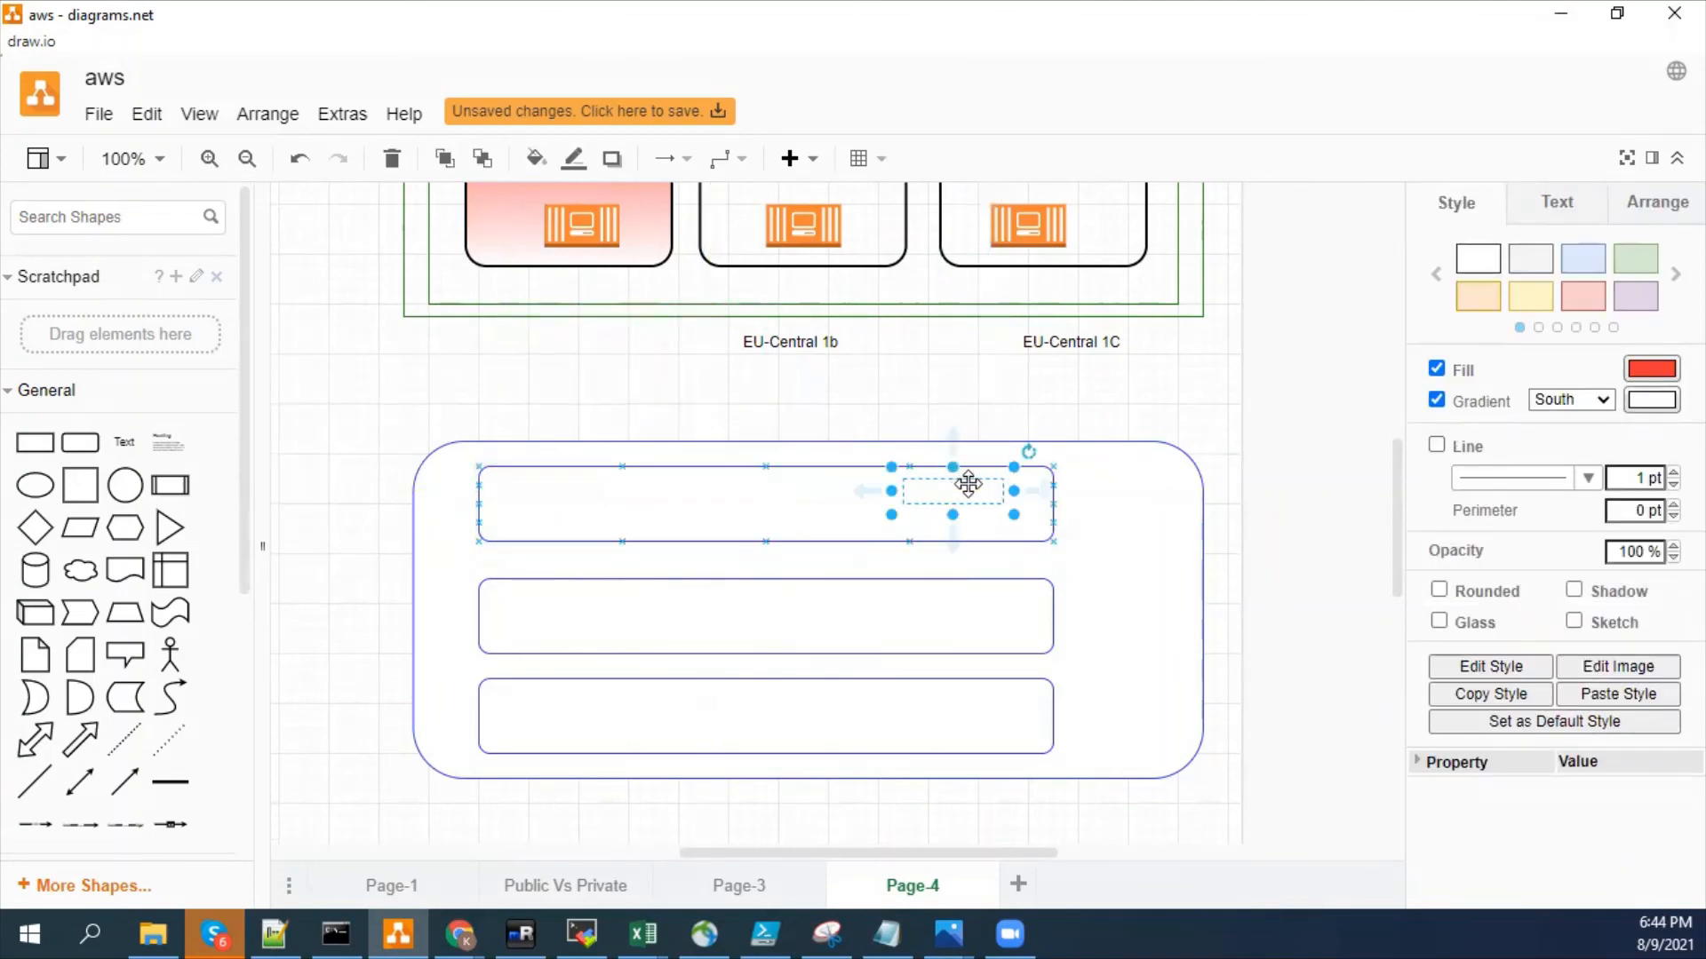
{"action": "right_click", "coordinate": [968, 484]}
{"action": "left_click", "coordinate": [1031, 734]}
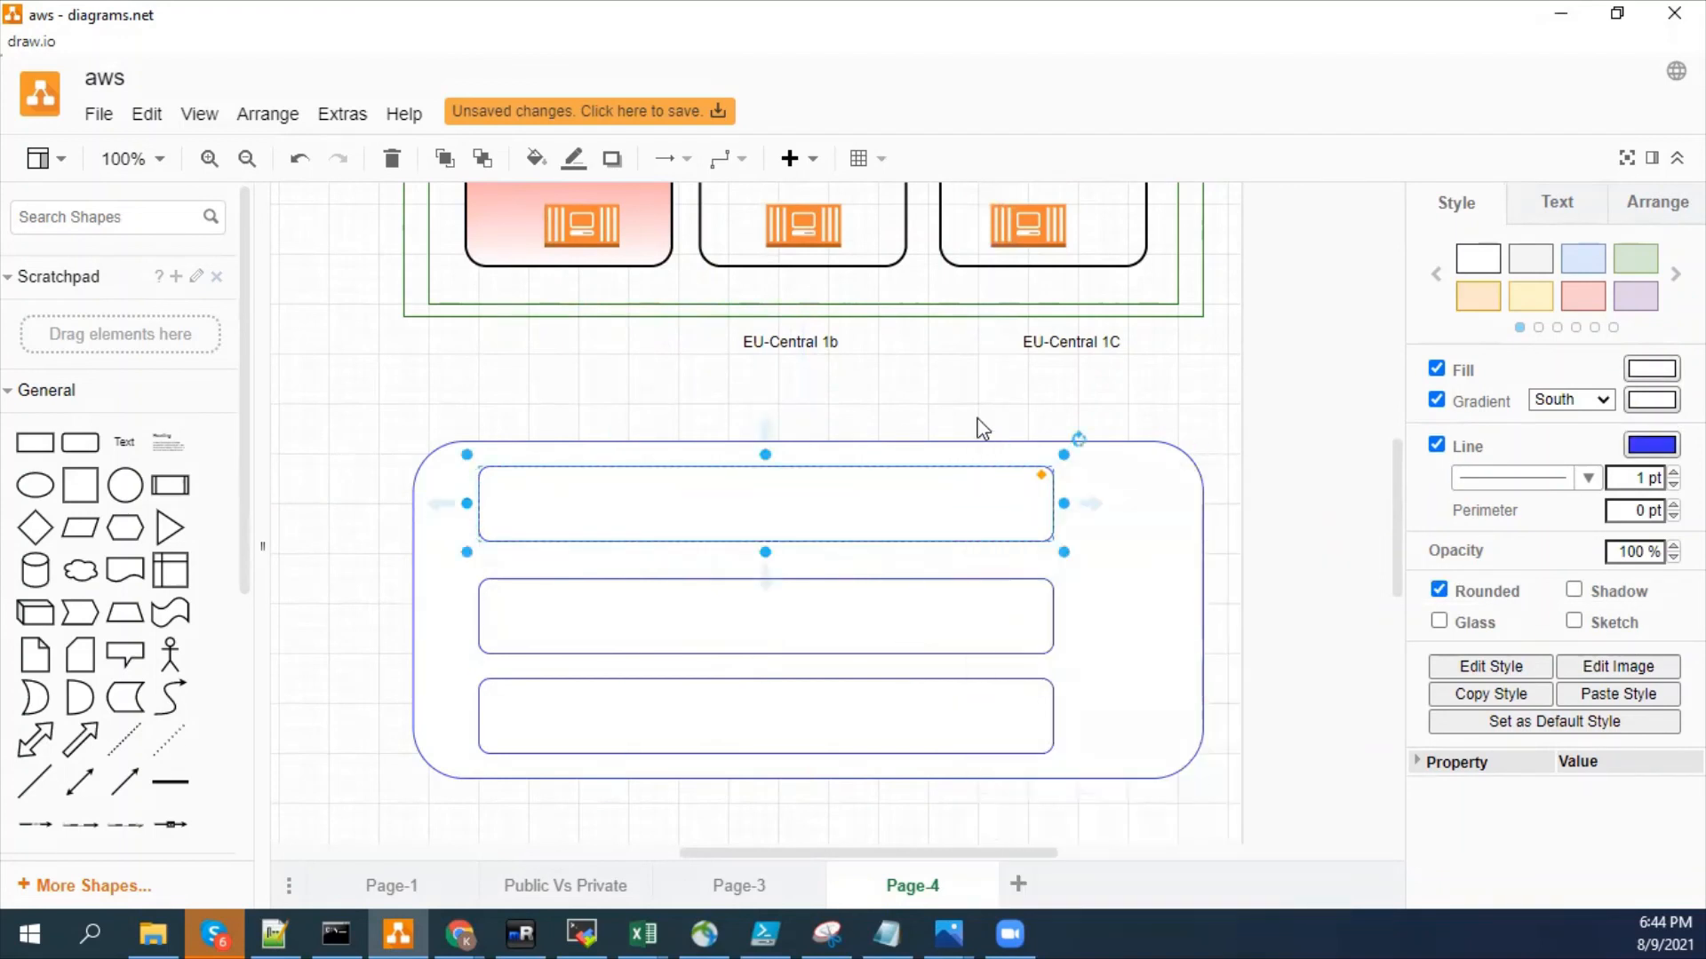
{"action": "left_click", "coordinate": [977, 431]}
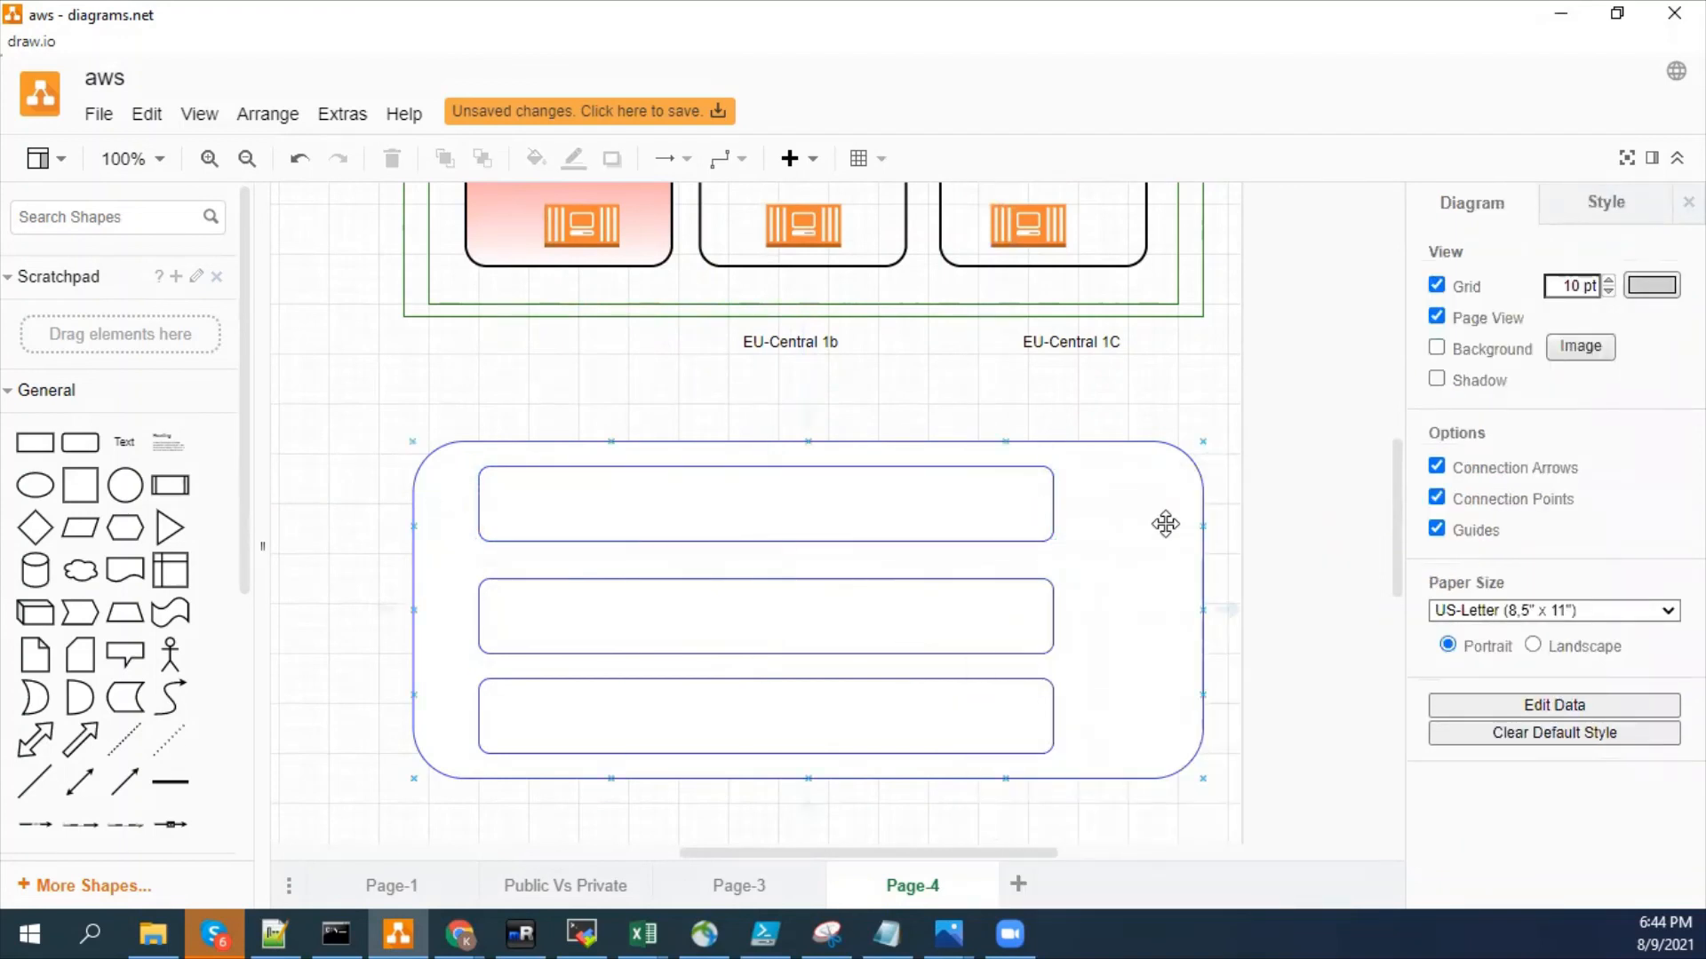
- Add a text label near the right end of the top inner bar reading AZ1
{"action": "left_click", "coordinate": [1164, 521]}
{"action": "left_click_drag", "start_coordinate": [168, 441], "coordinate": [935, 487]}
{"action": "double_click", "coordinate": [963, 500]}
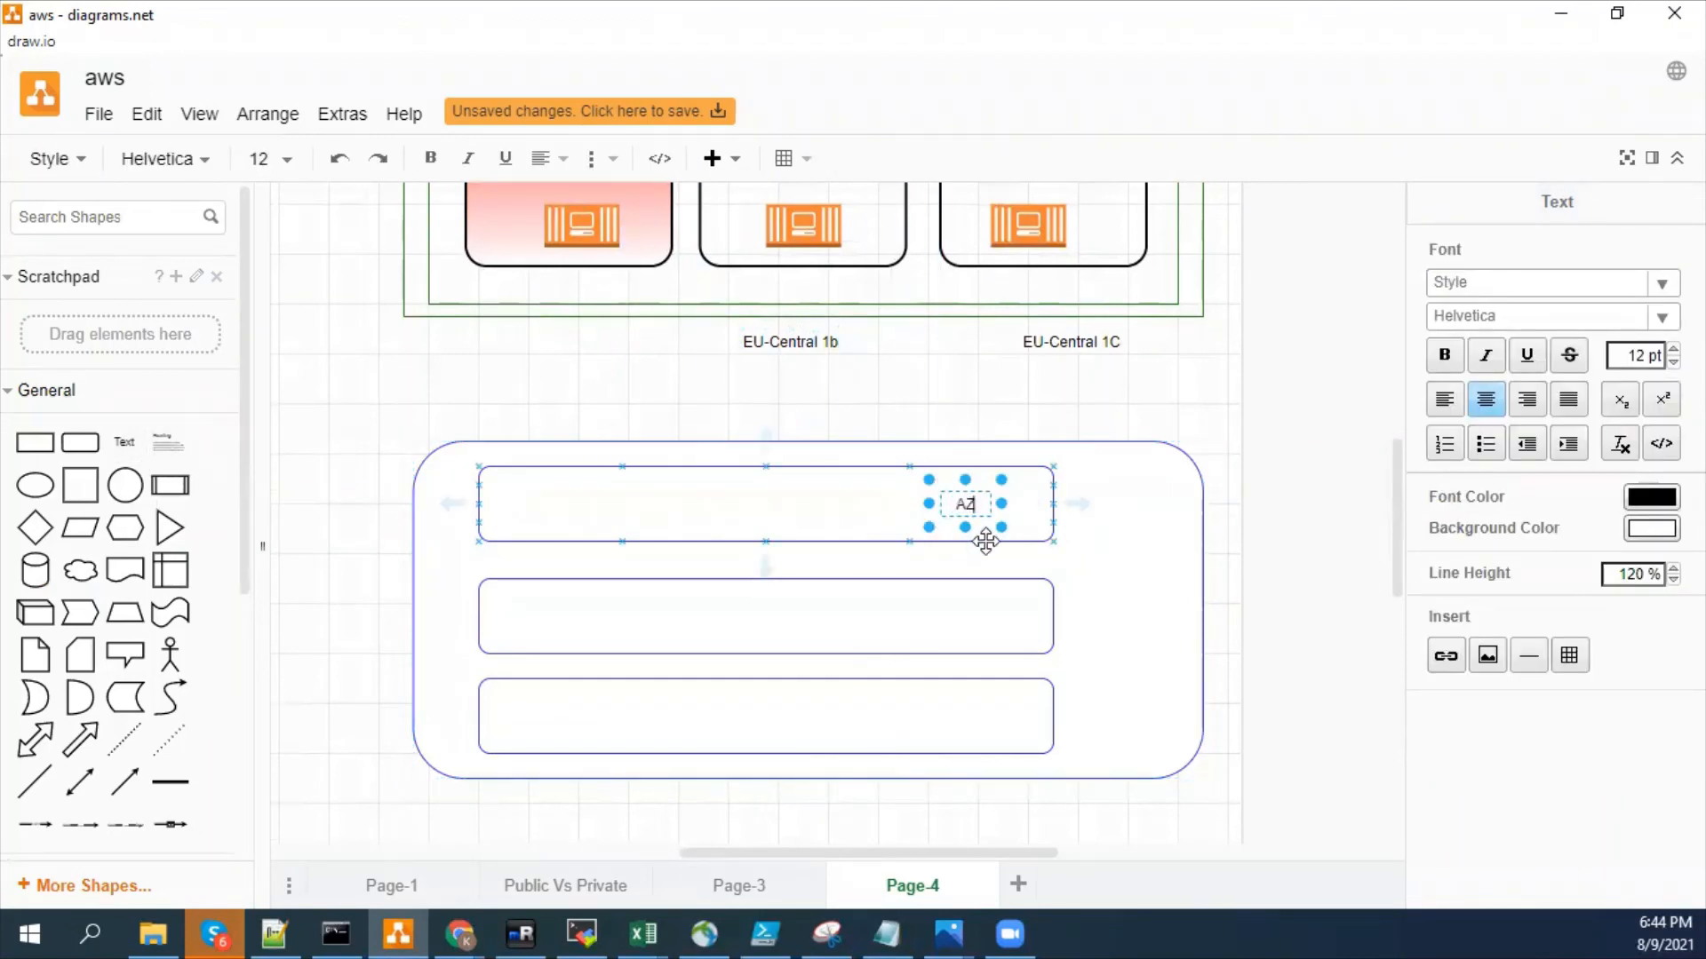
{"action": "left_click", "coordinate": [955, 409]}
- Copy the AZ1 label into the middle bar and change the copy's text to AZ2
{"action": "left_click", "coordinate": [965, 503]}
{"action": "key", "text": "ctrl+c"}
{"action": "key", "text": "ctrl+v"}
{"action": "left_click_drag", "start_coordinate": [982, 523], "coordinate": [972, 601]}
{"action": "double_click", "coordinate": [971, 602]}
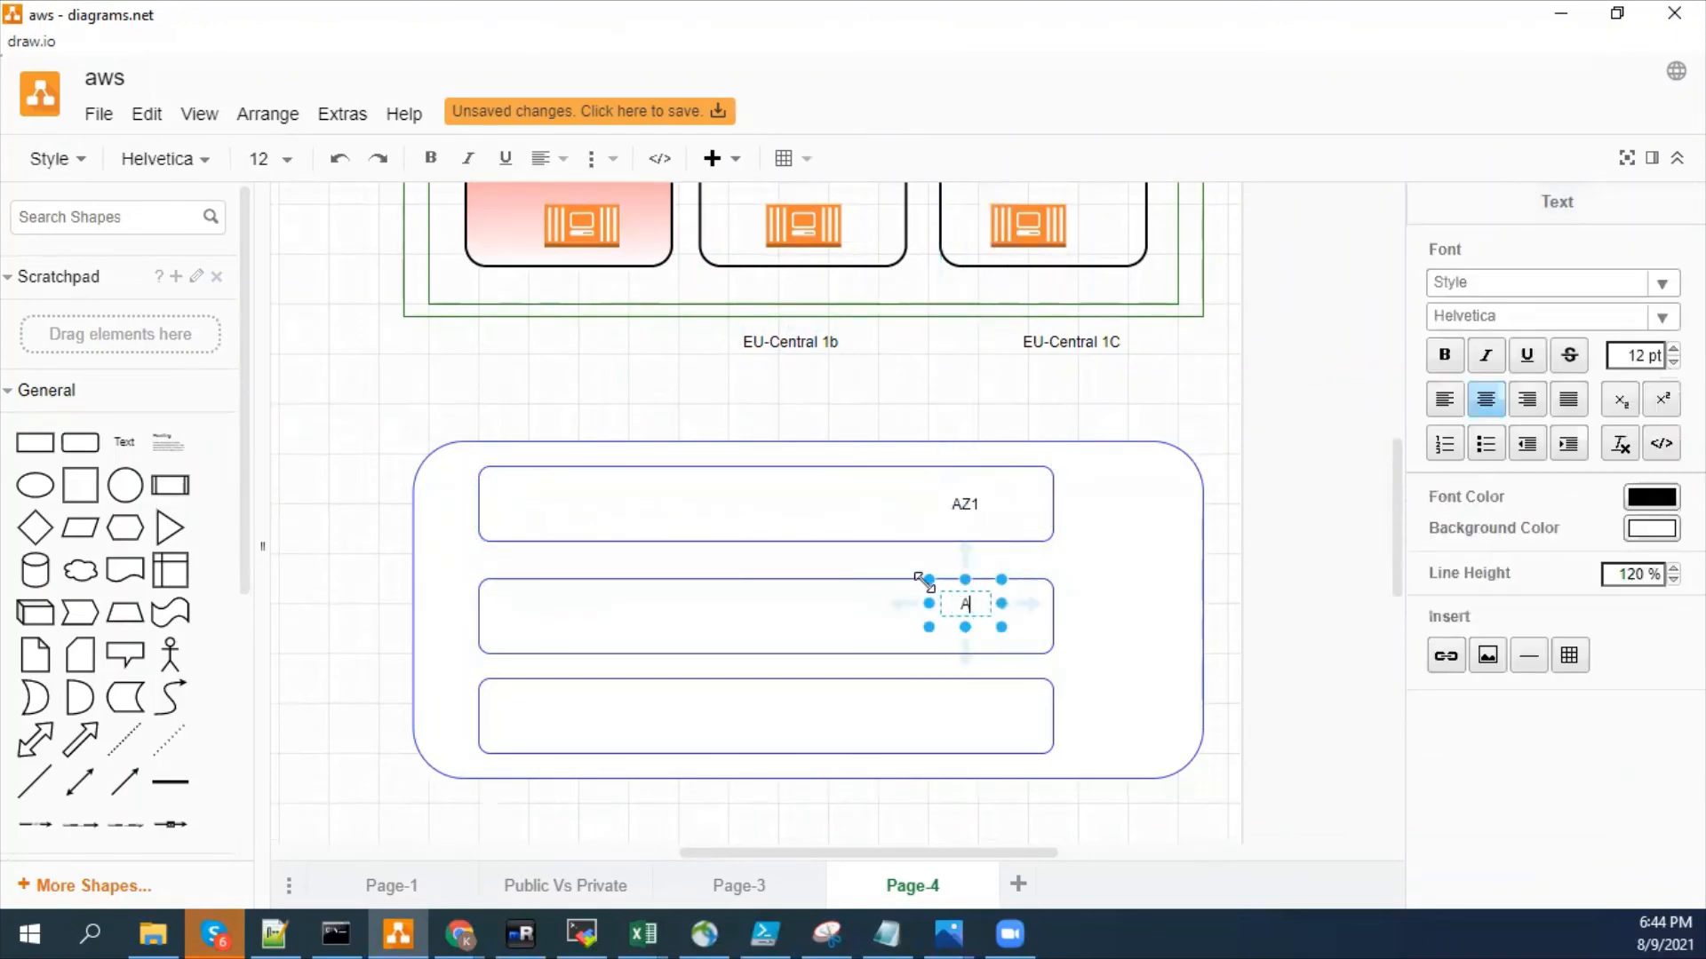
{"action": "left_click", "coordinate": [917, 560]}
{"action": "left_click", "coordinate": [1039, 389]}
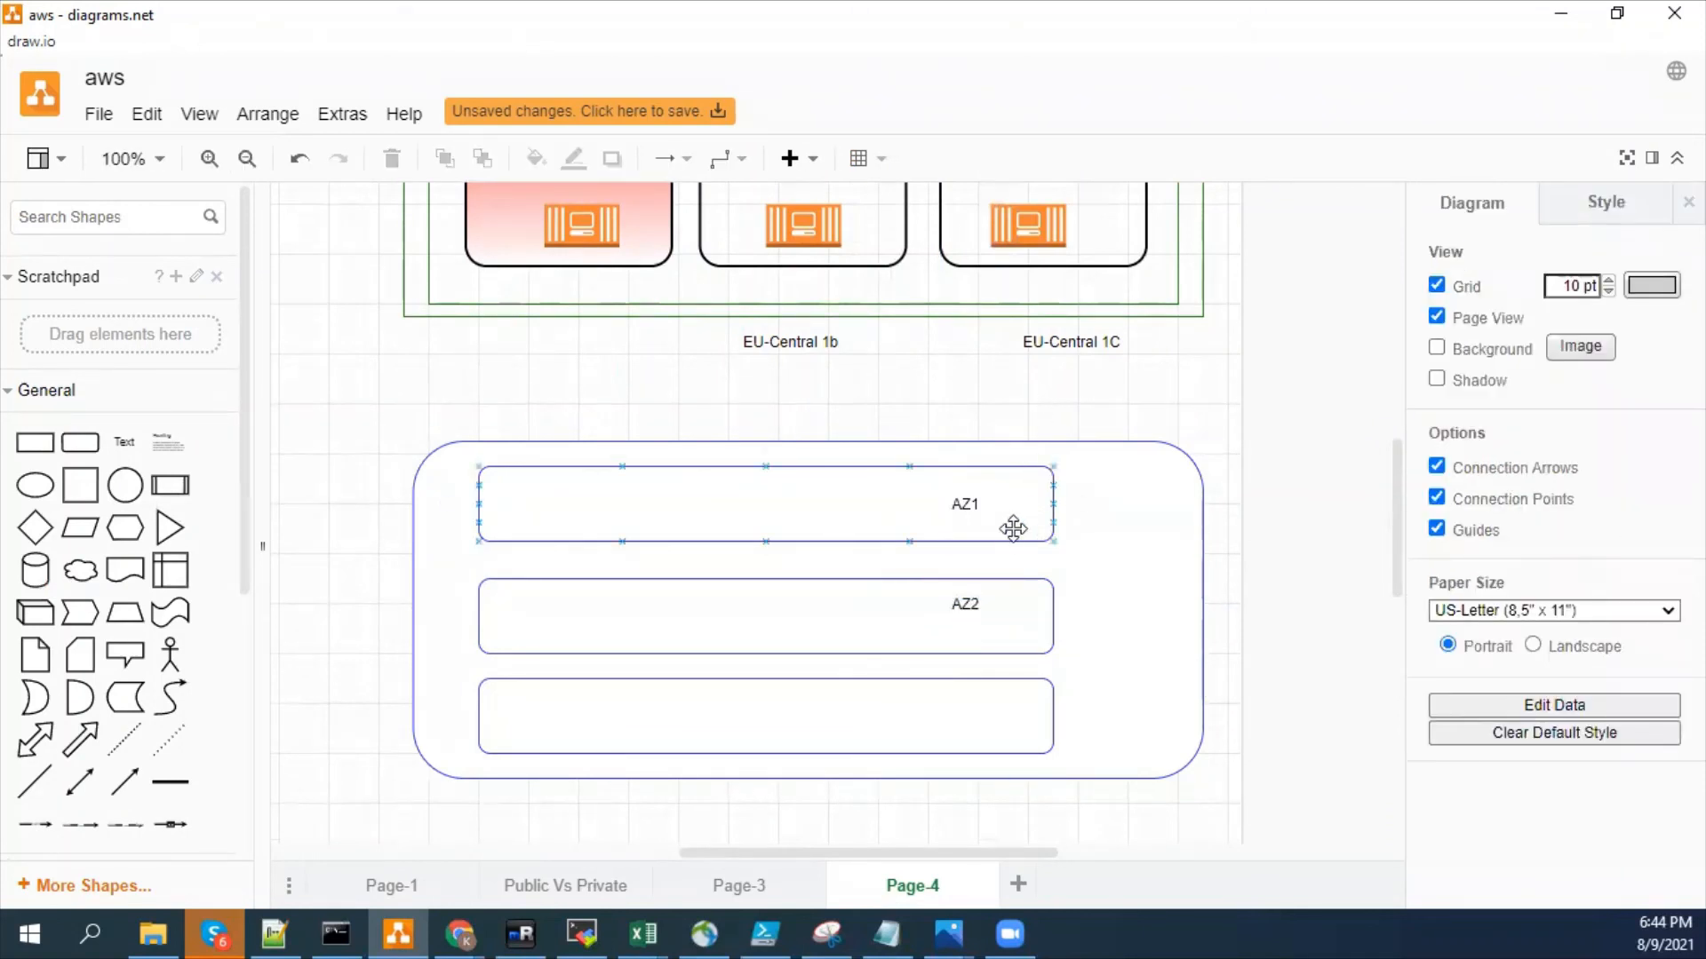
- Paste another copy of the AZ1 label into the bottom bar and change its text to AZ3
{"action": "key", "text": "ctrl+v"}
{"action": "left_click_drag", "start_coordinate": [994, 530], "coordinate": [973, 699]}
{"action": "double_click", "coordinate": [973, 699]}
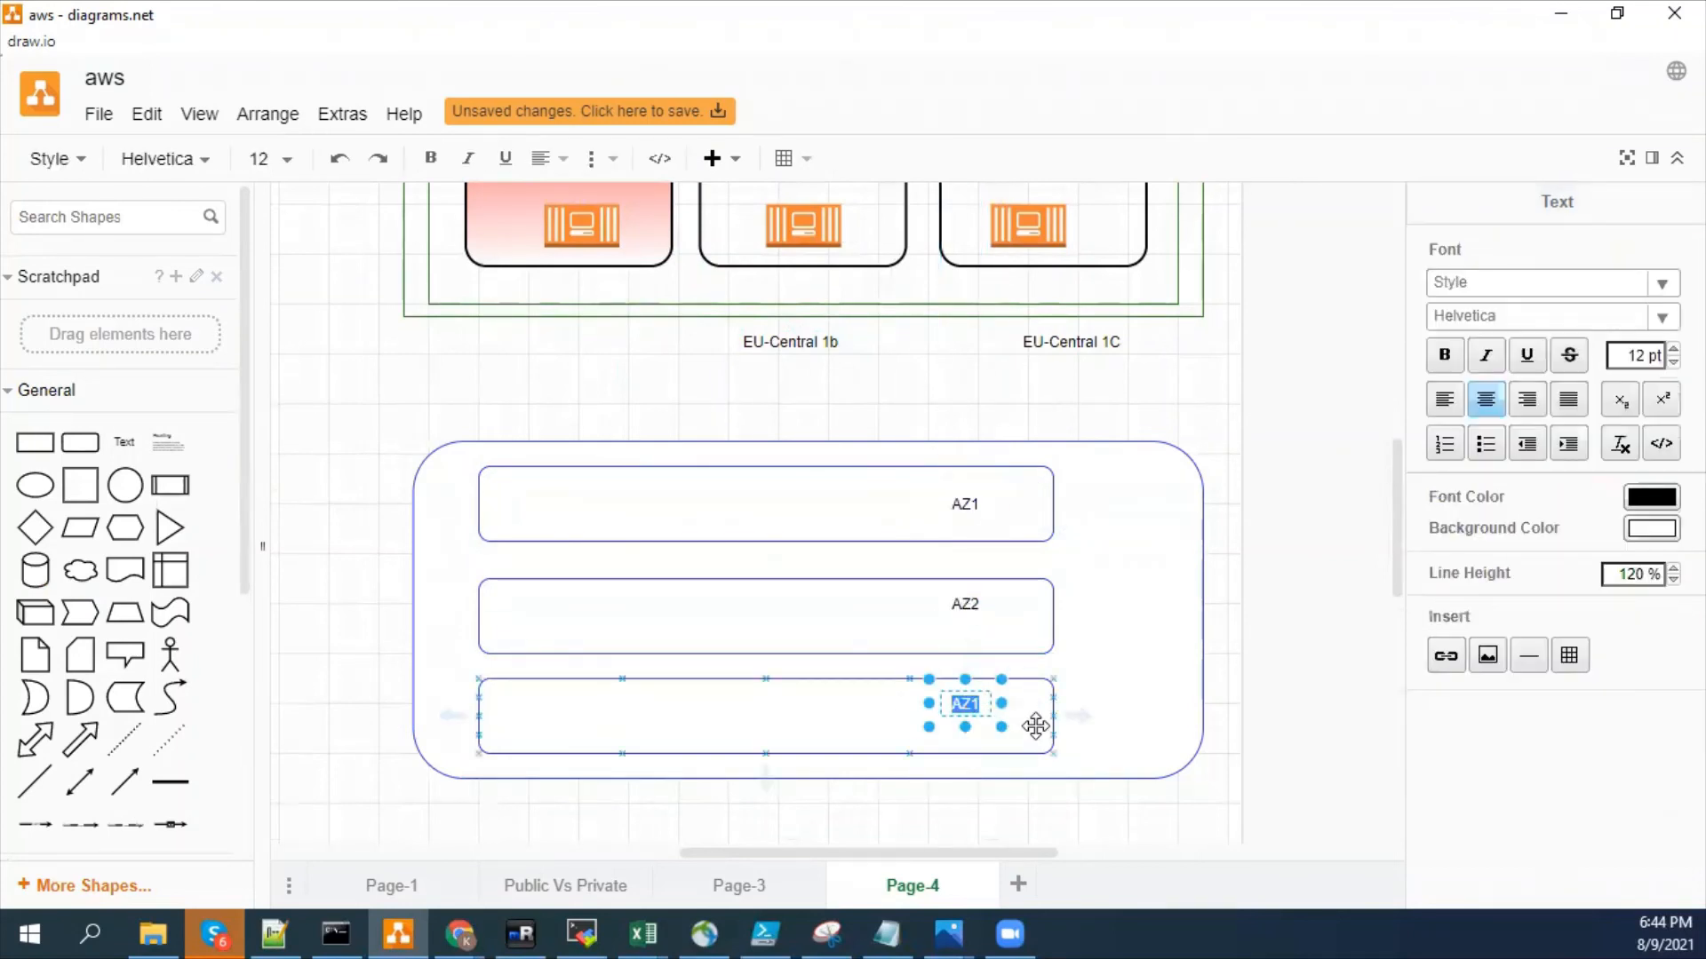
{"action": "left_click", "coordinate": [1035, 725]}
{"action": "key", "text": "Delete"}
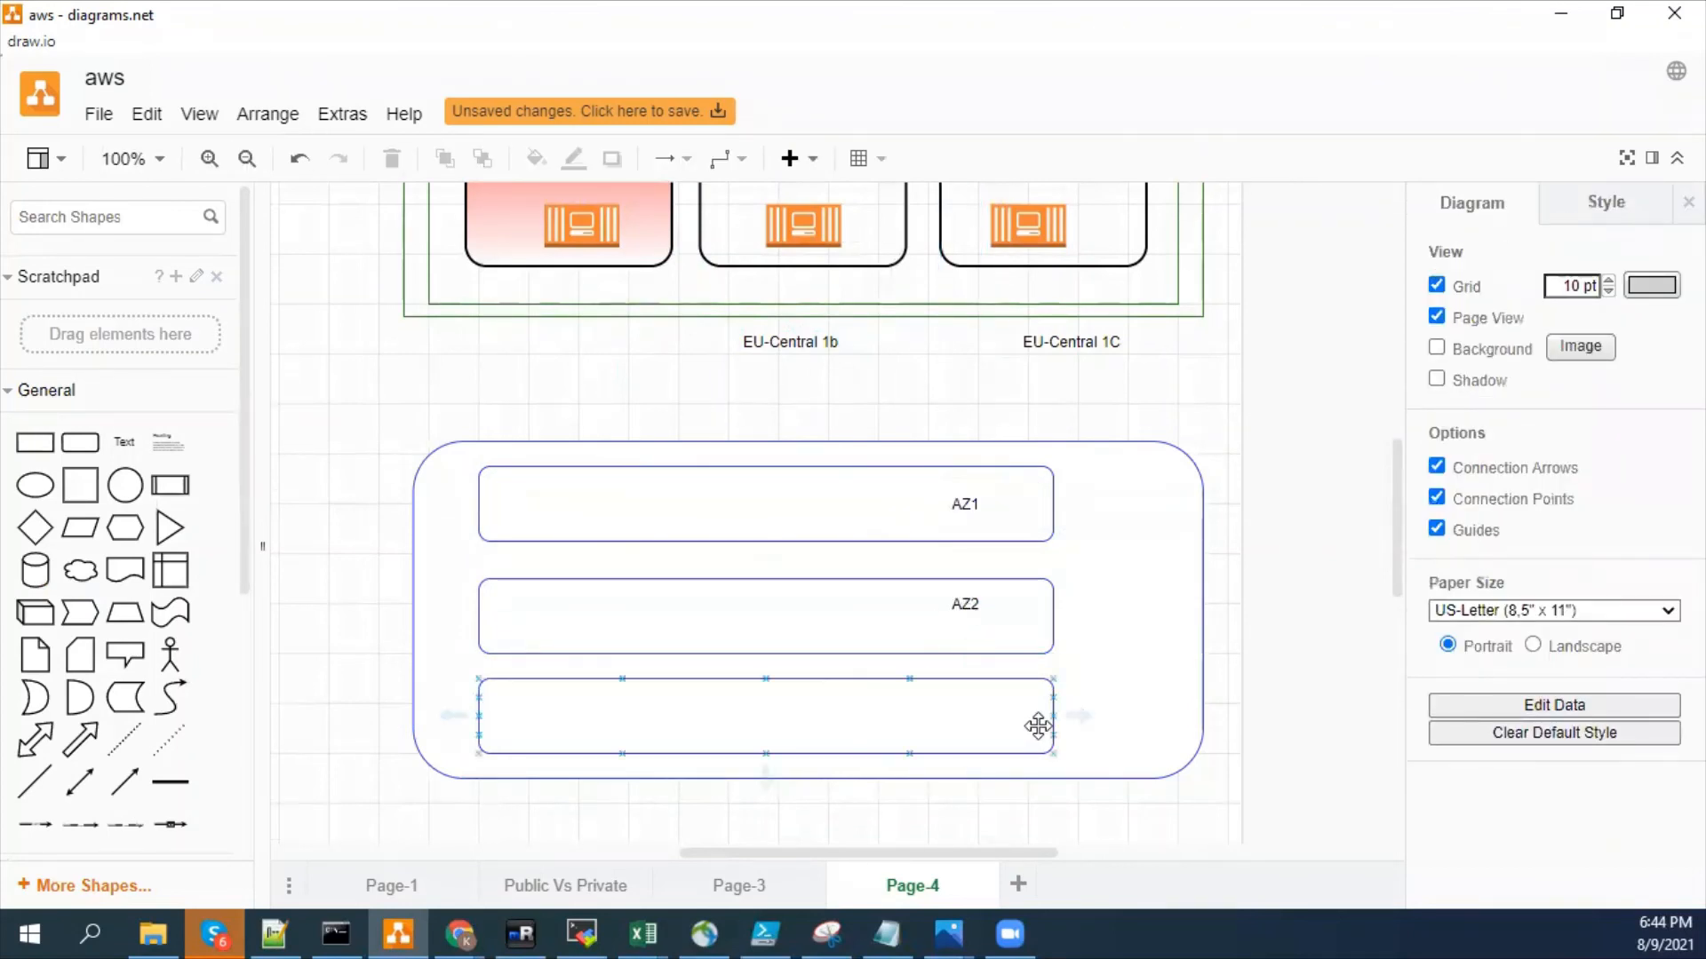
{"action": "key", "text": "ctrl+z"}
{"action": "key", "text": "F2"}
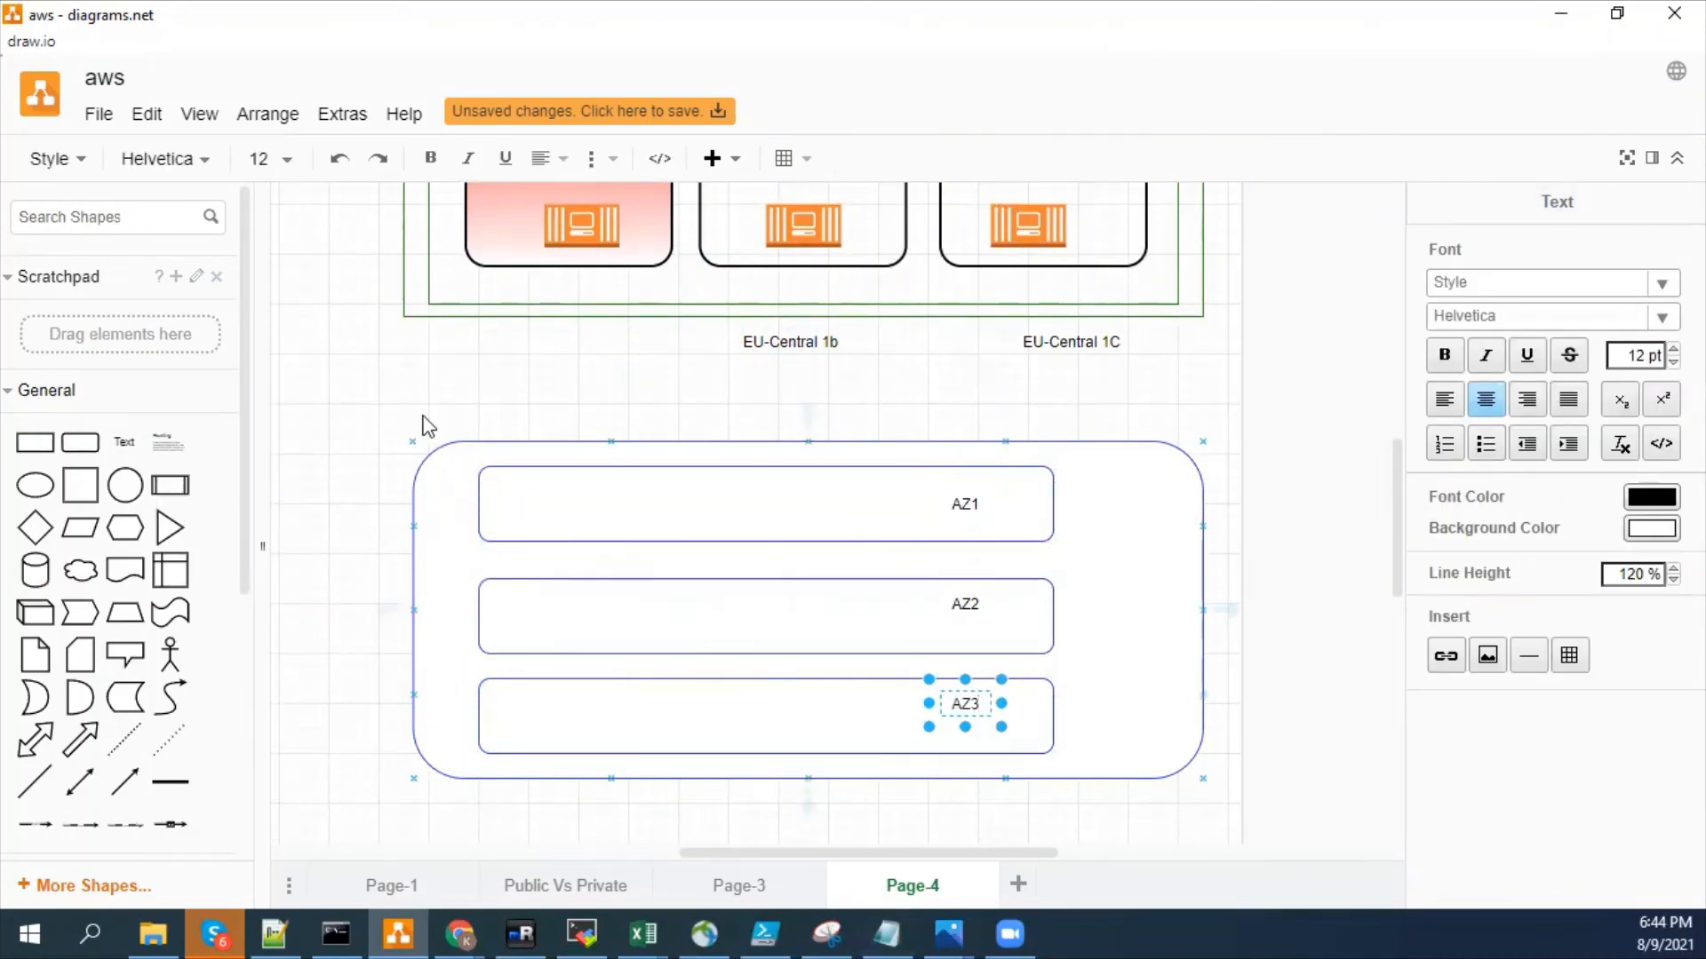
{"action": "left_click", "coordinate": [468, 447]}
- Add a text label on the upper edge of the large rounded rectangle and enter "AWS E=Region" on two lines
{"action": "left_click", "coordinate": [472, 442]}
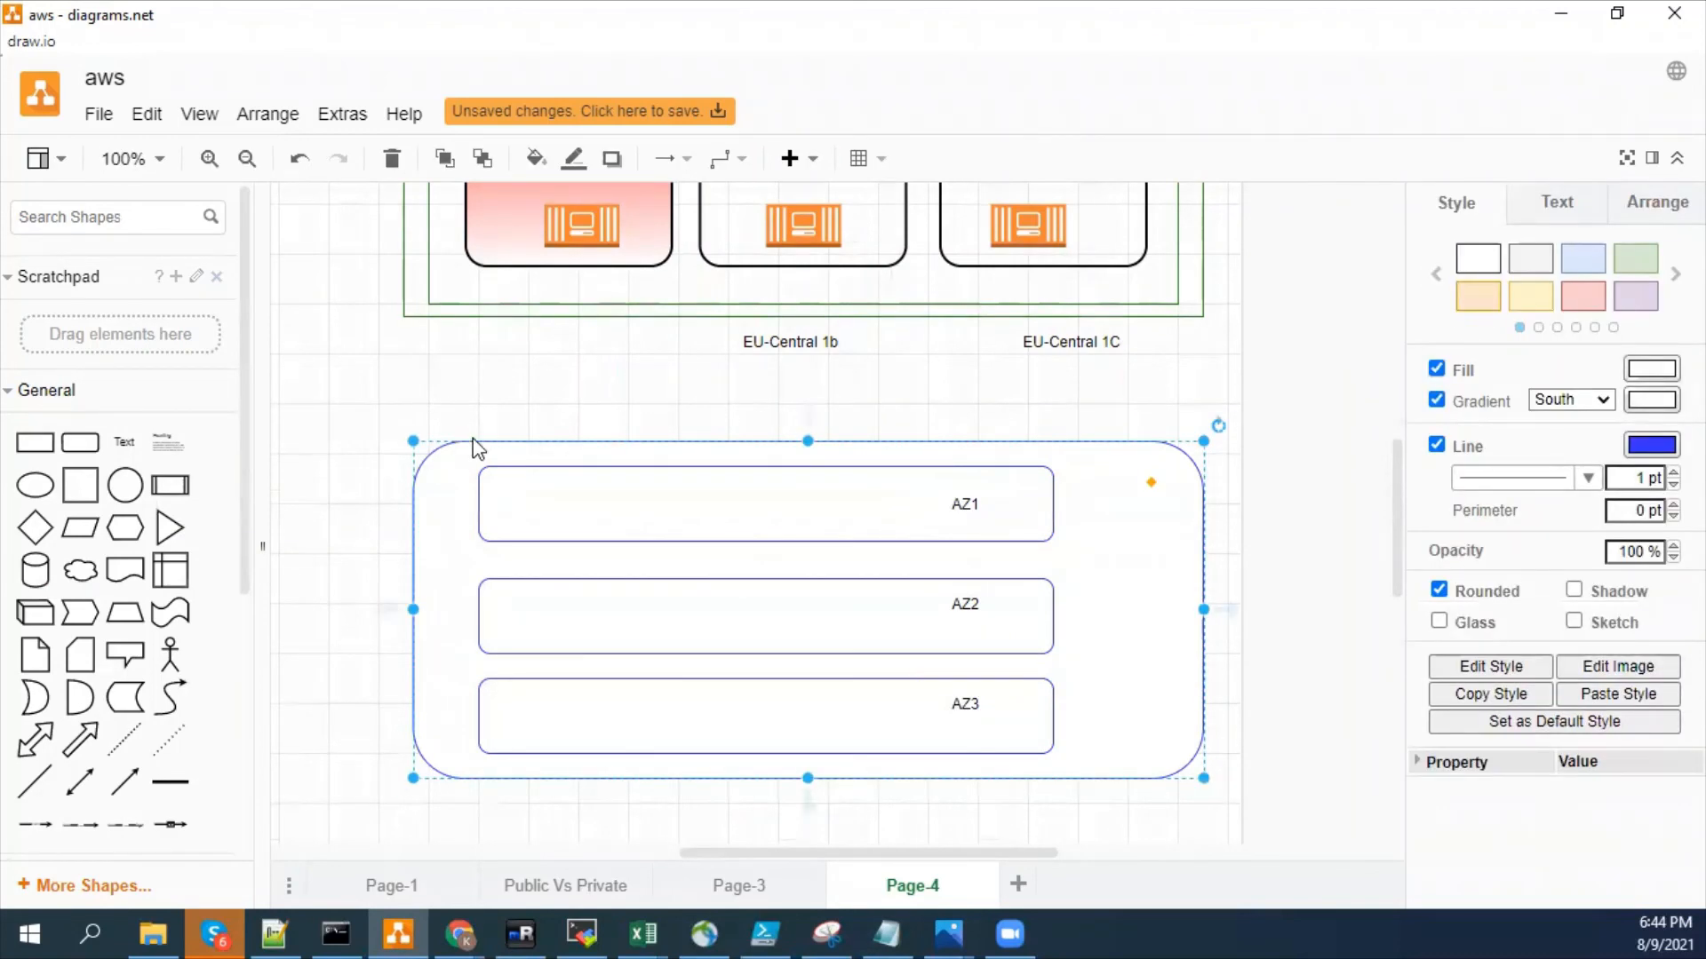
{"action": "left_click", "coordinate": [304, 427]}
{"action": "left_click_drag", "start_coordinate": [125, 446], "coordinate": [535, 439]}
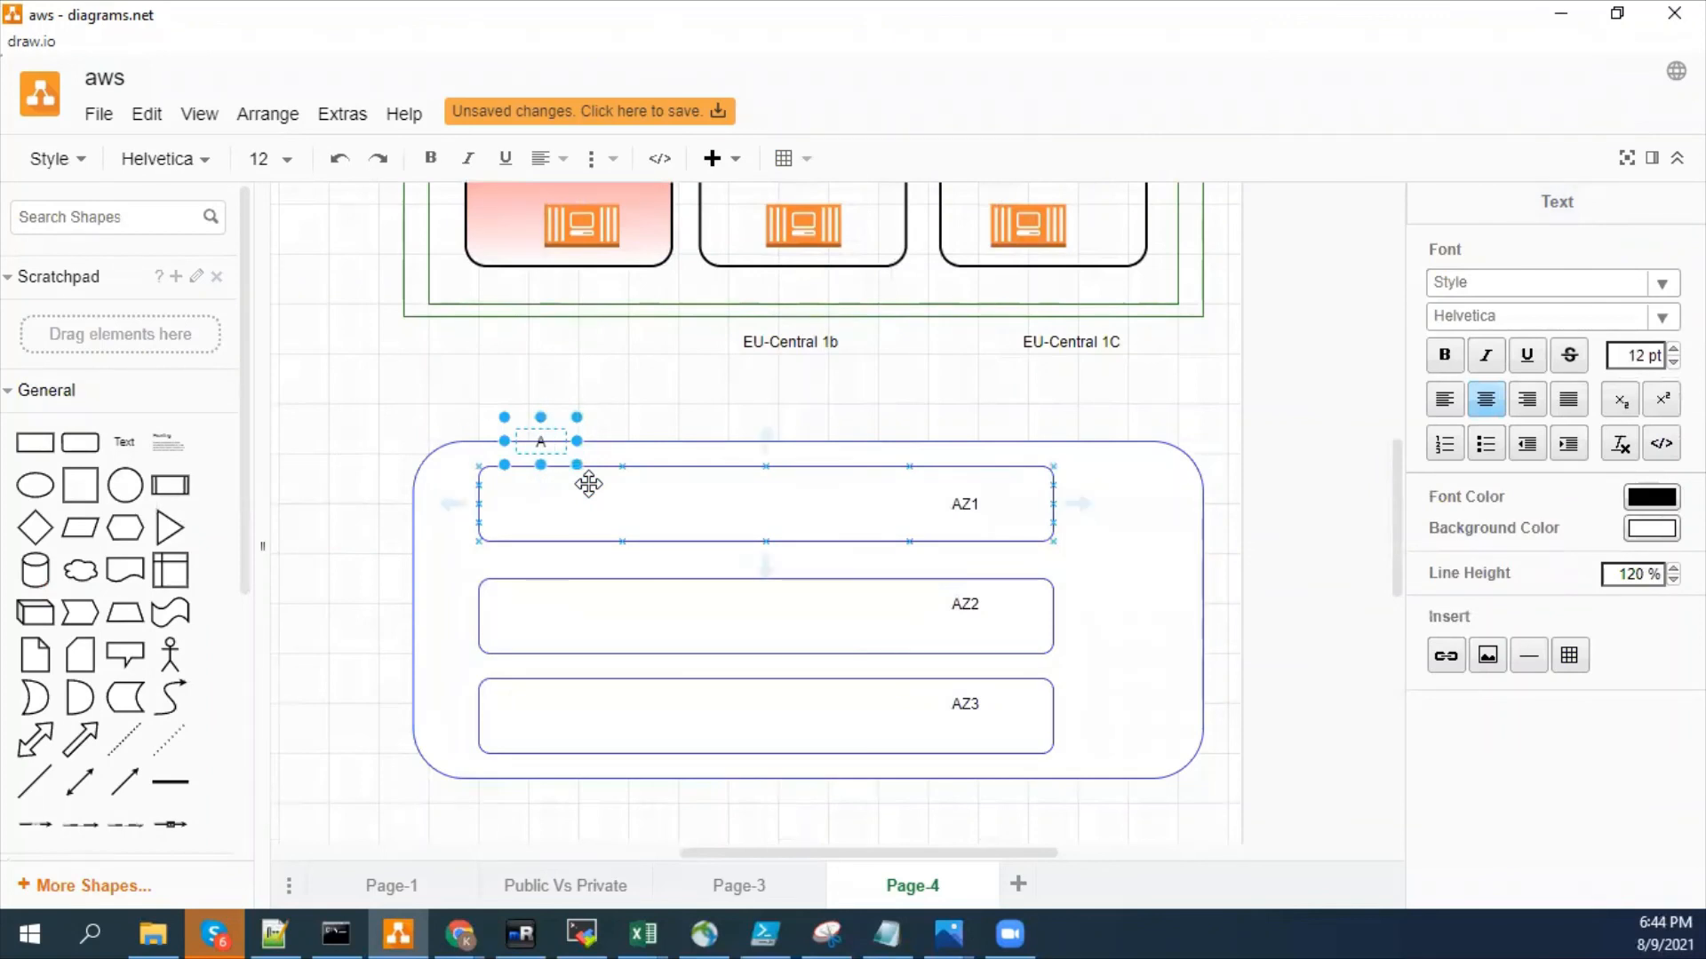
{"action": "type", "text": "AWS"}
{"action": "key", "text": "Return"}
{"action": "type", "text": "=EC"}
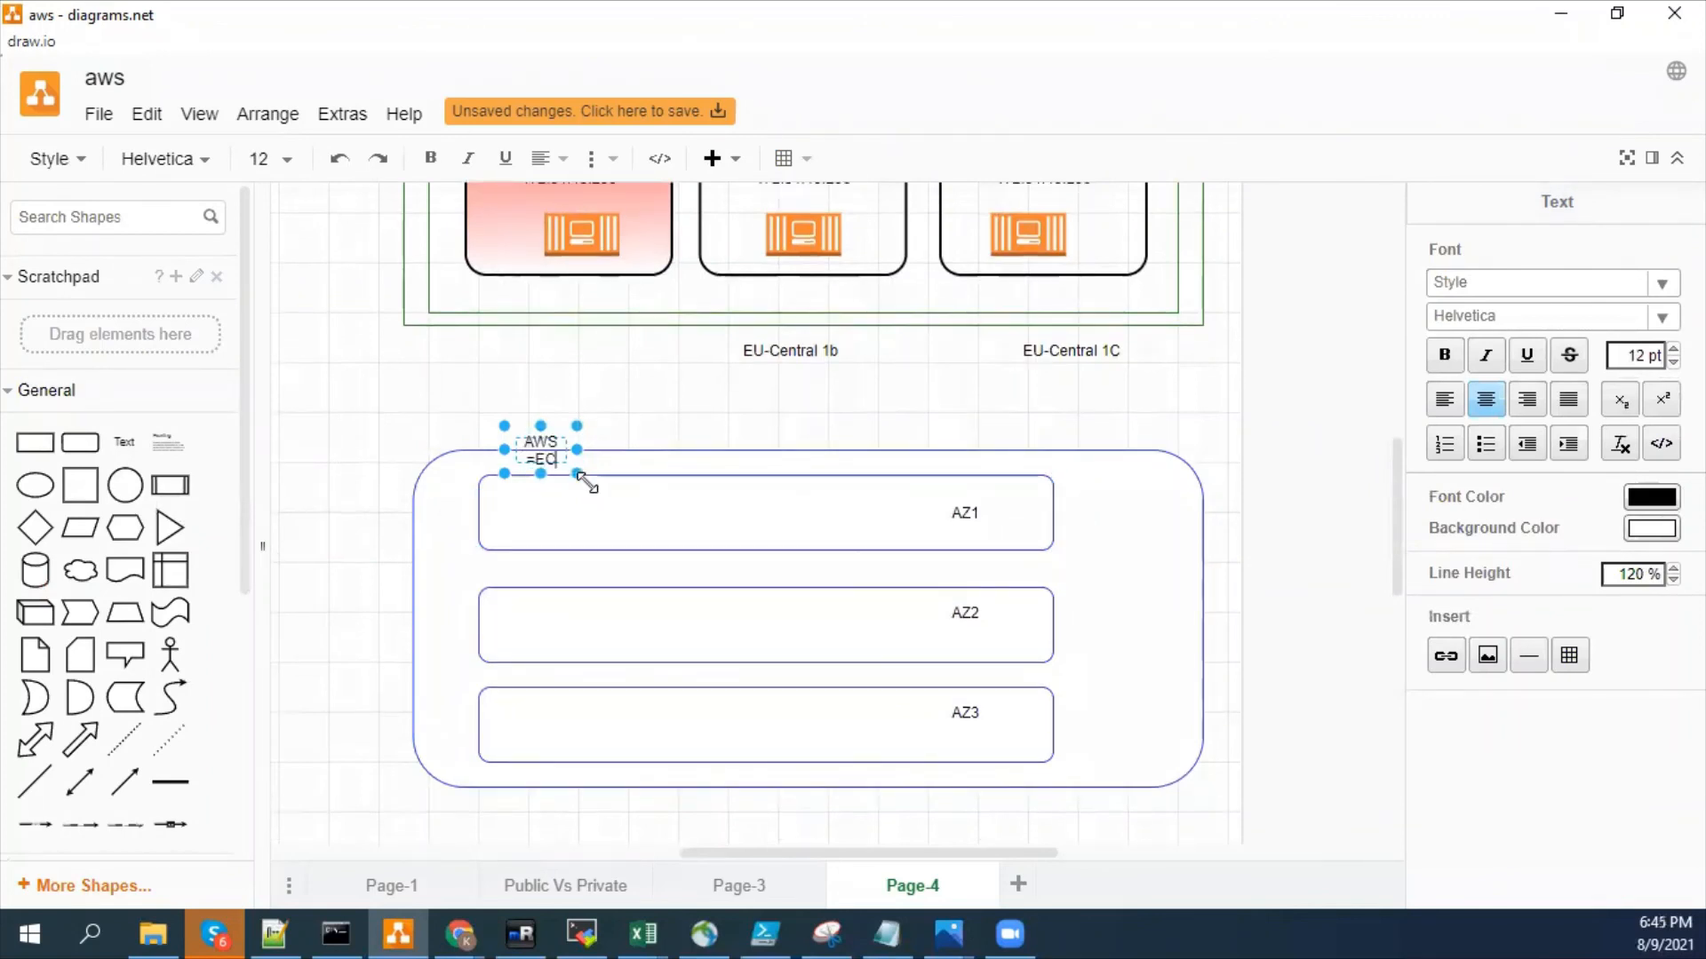
{"action": "key", "text": "BackSpace"}
{"action": "key", "text": "BackSpace"}
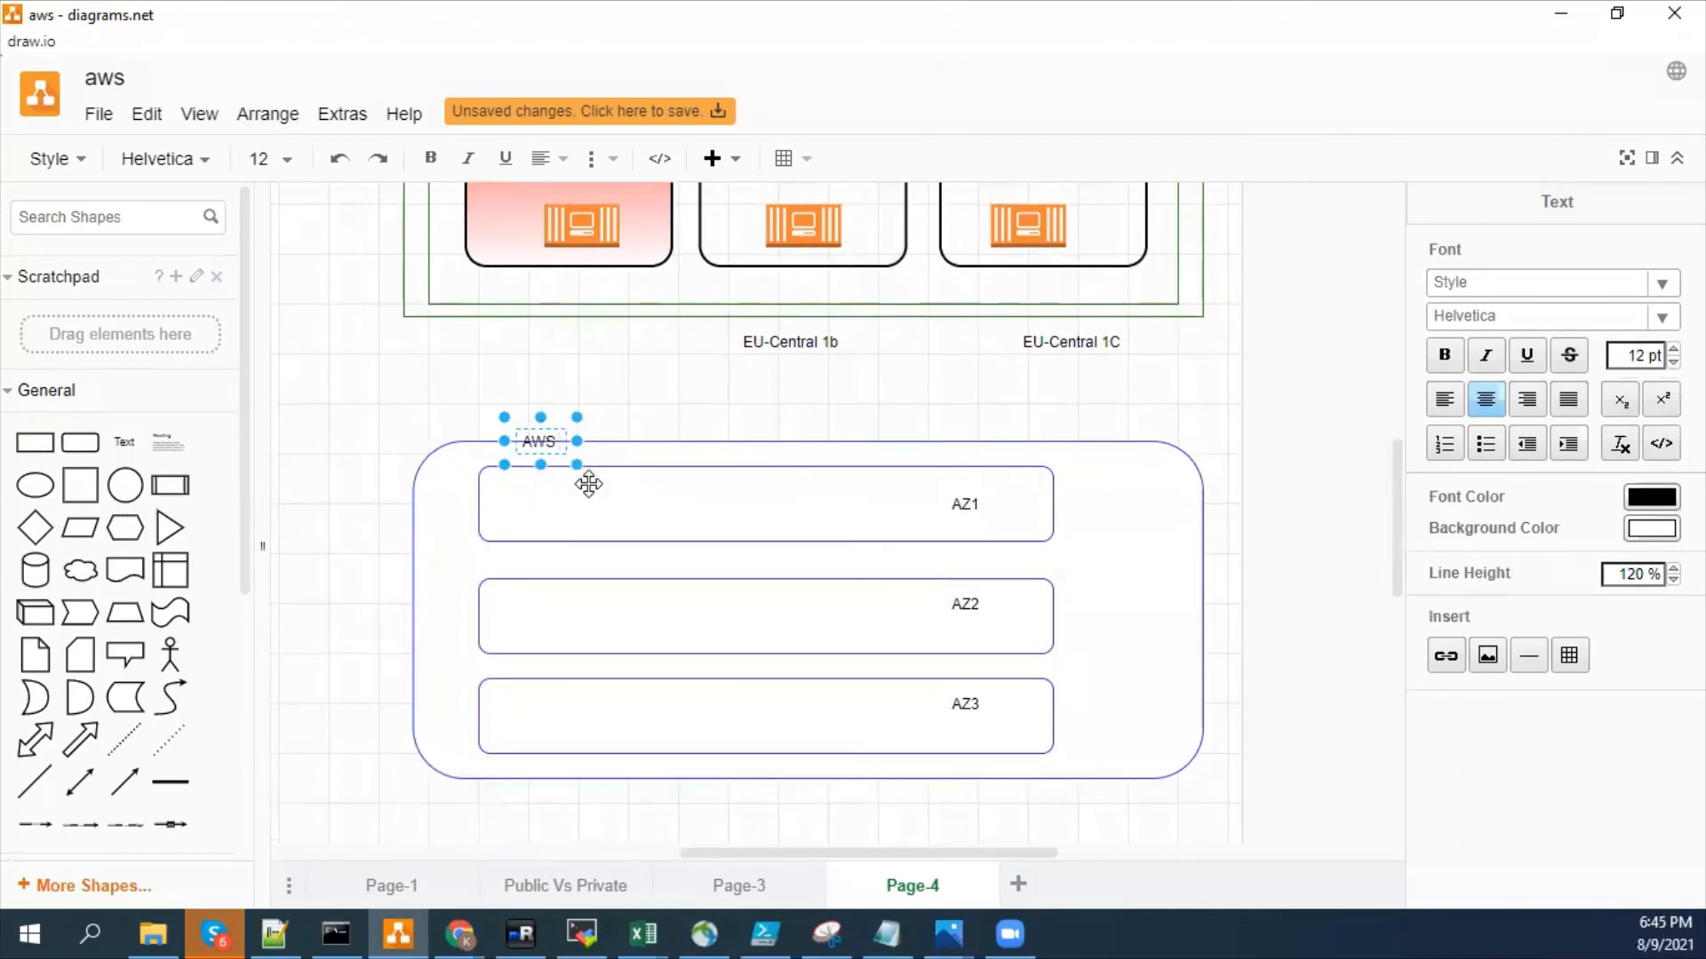
{"action": "key", "text": "Return"}
{"action": "type", "text": "E=Region"}
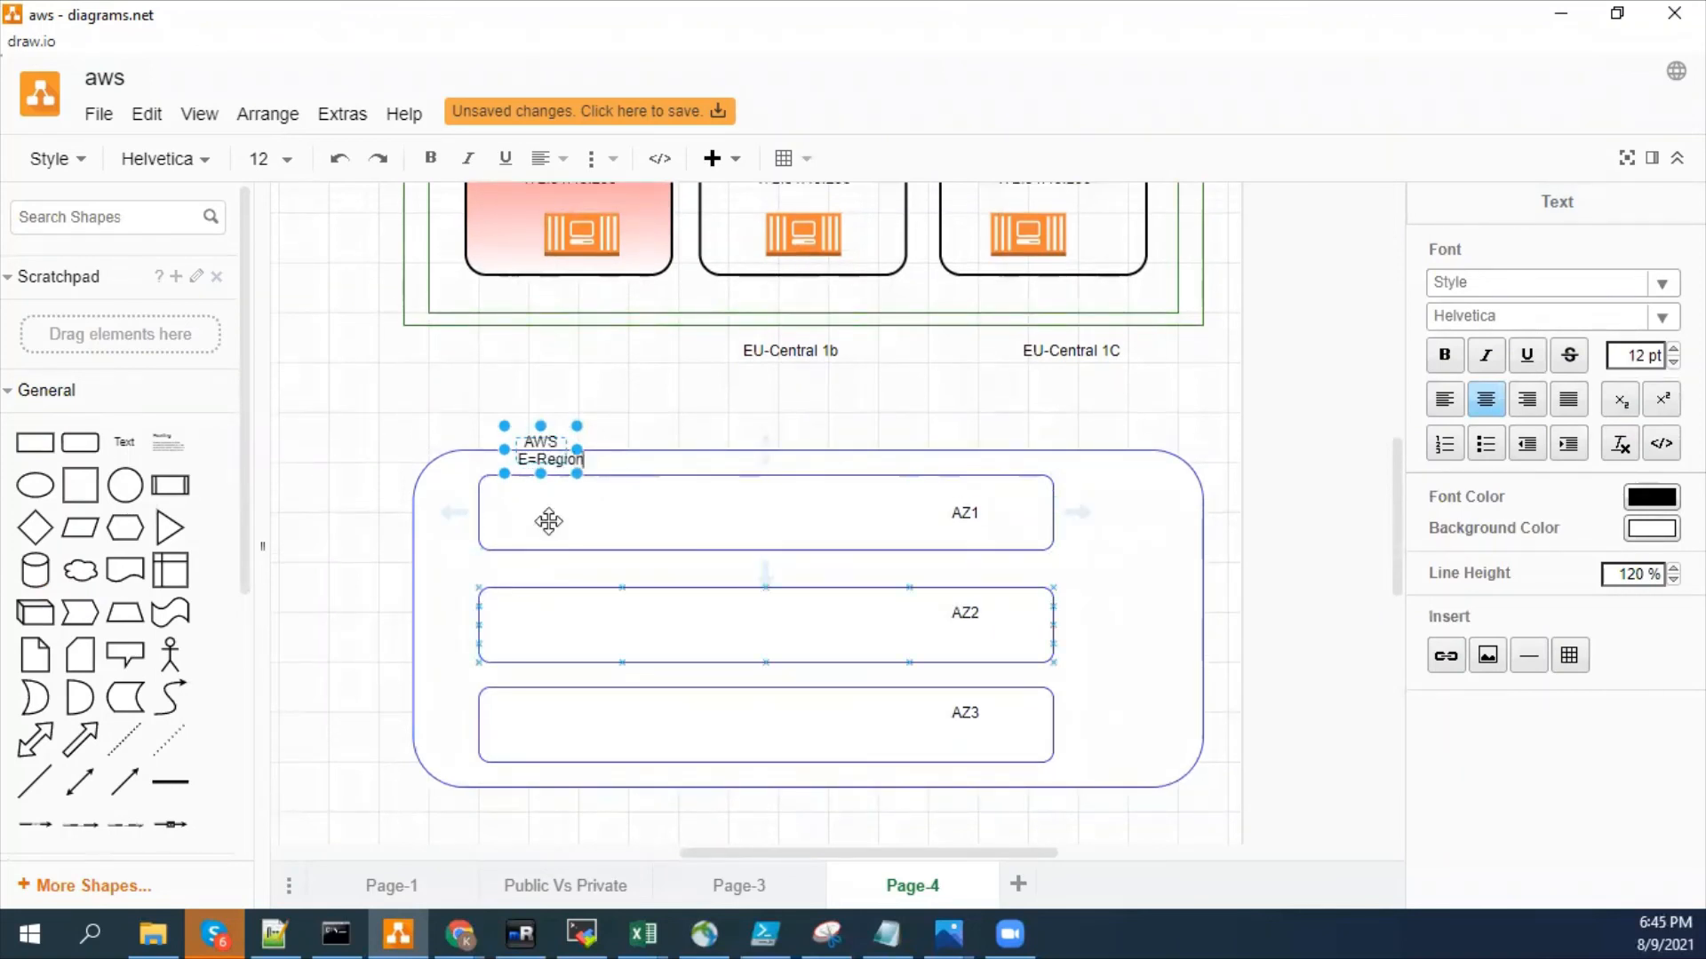
- Widen the label above the large rounded rectangle to fit one line and correct its text to "AWS Region"
{"action": "mouse_move", "coordinate": [576, 449]}
{"action": "left_mouse_down"}
{"action": "mouse_move", "coordinate": [677, 448]}
{"action": "mouse_move", "coordinate": [556, 450]}
{"action": "mouse_move", "coordinate": [579, 440]}
{"action": "left_mouse_up"}
{"action": "left_click", "coordinate": [720, 430]}
{"action": "left_click", "coordinate": [621, 442]}
{"action": "double_click", "coordinate": [561, 438]}
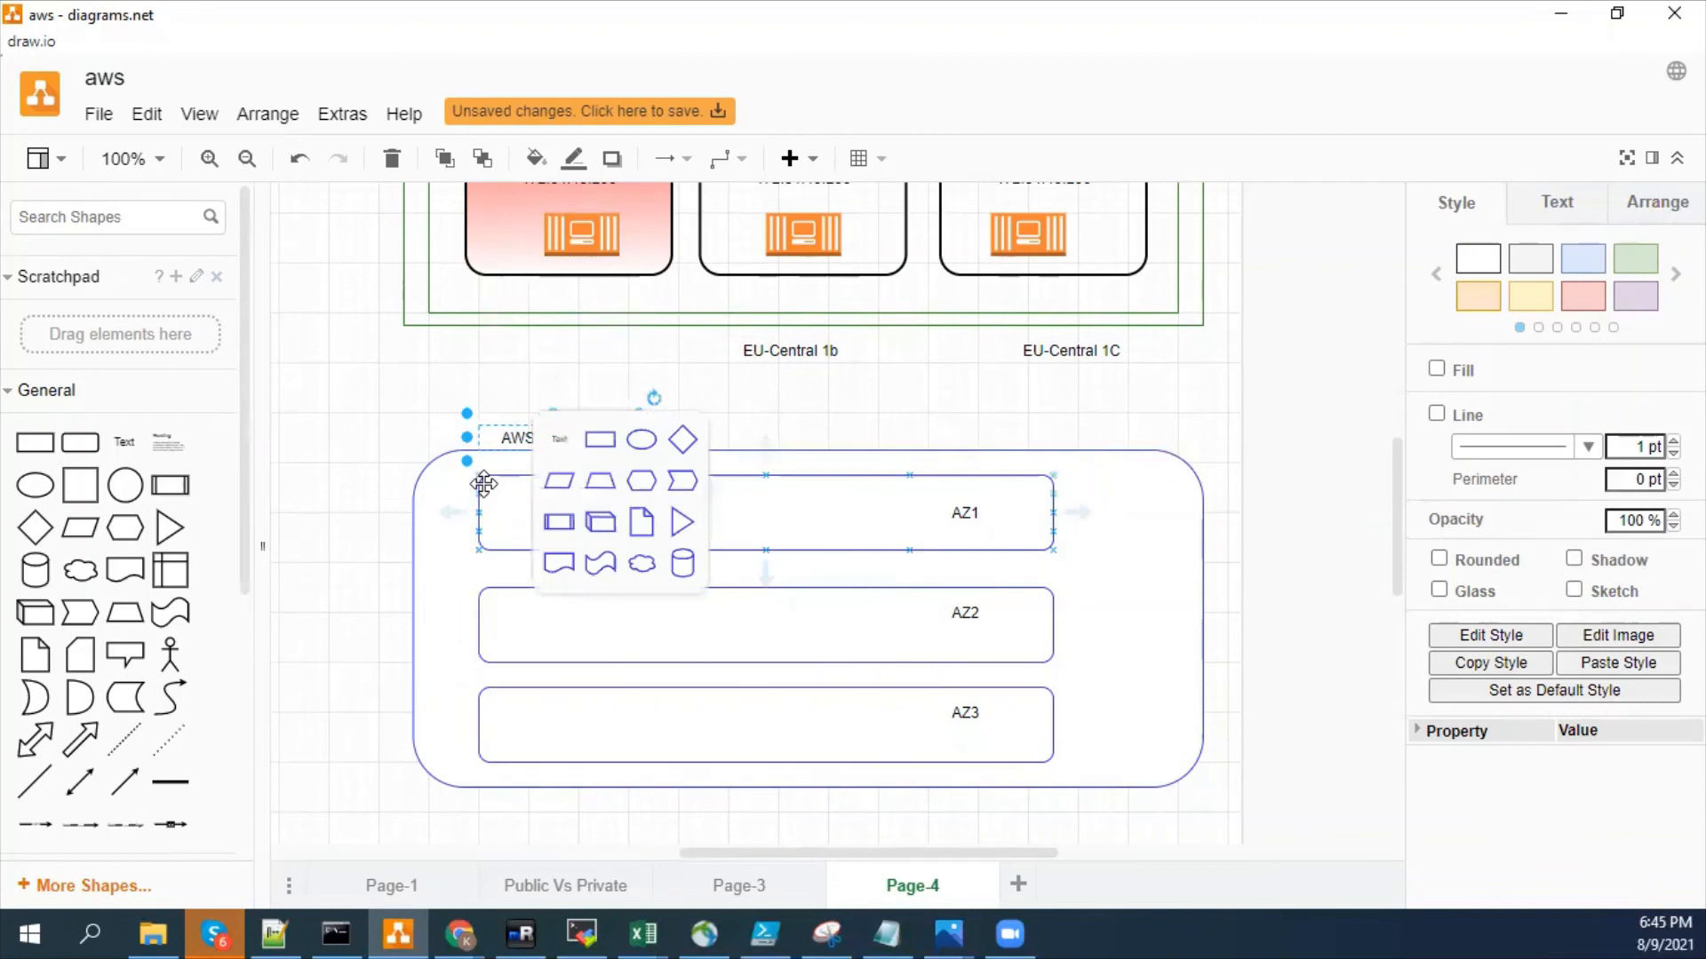
{"action": "key", "text": "F2"}
{"action": "key", "text": "Left"}
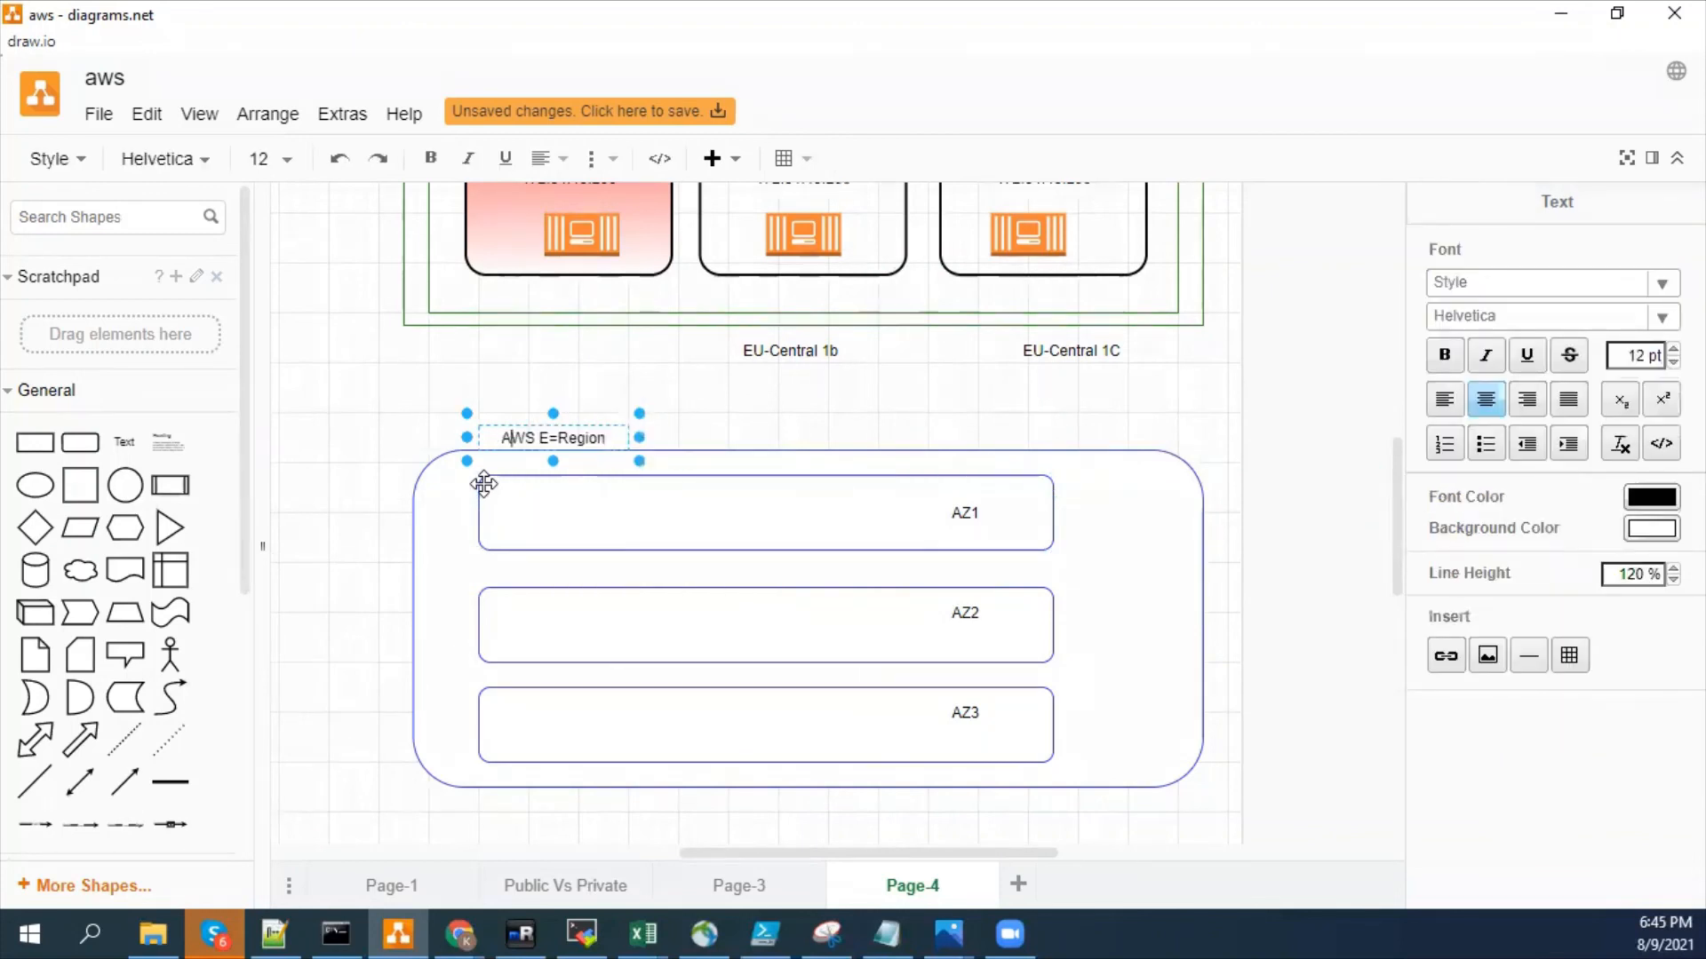
{"action": "key", "text": "Right"}
{"action": "key", "text": "Right"}
{"action": "key", "text": "Right"}
{"action": "key", "text": "Right"}
{"action": "key", "text": "Right"}
{"action": "key", "text": "Right"}
{"action": "key", "text": "BackSpace"}
{"action": "key", "text": "BackSpace"}
{"action": "left_click", "coordinate": [915, 410]}
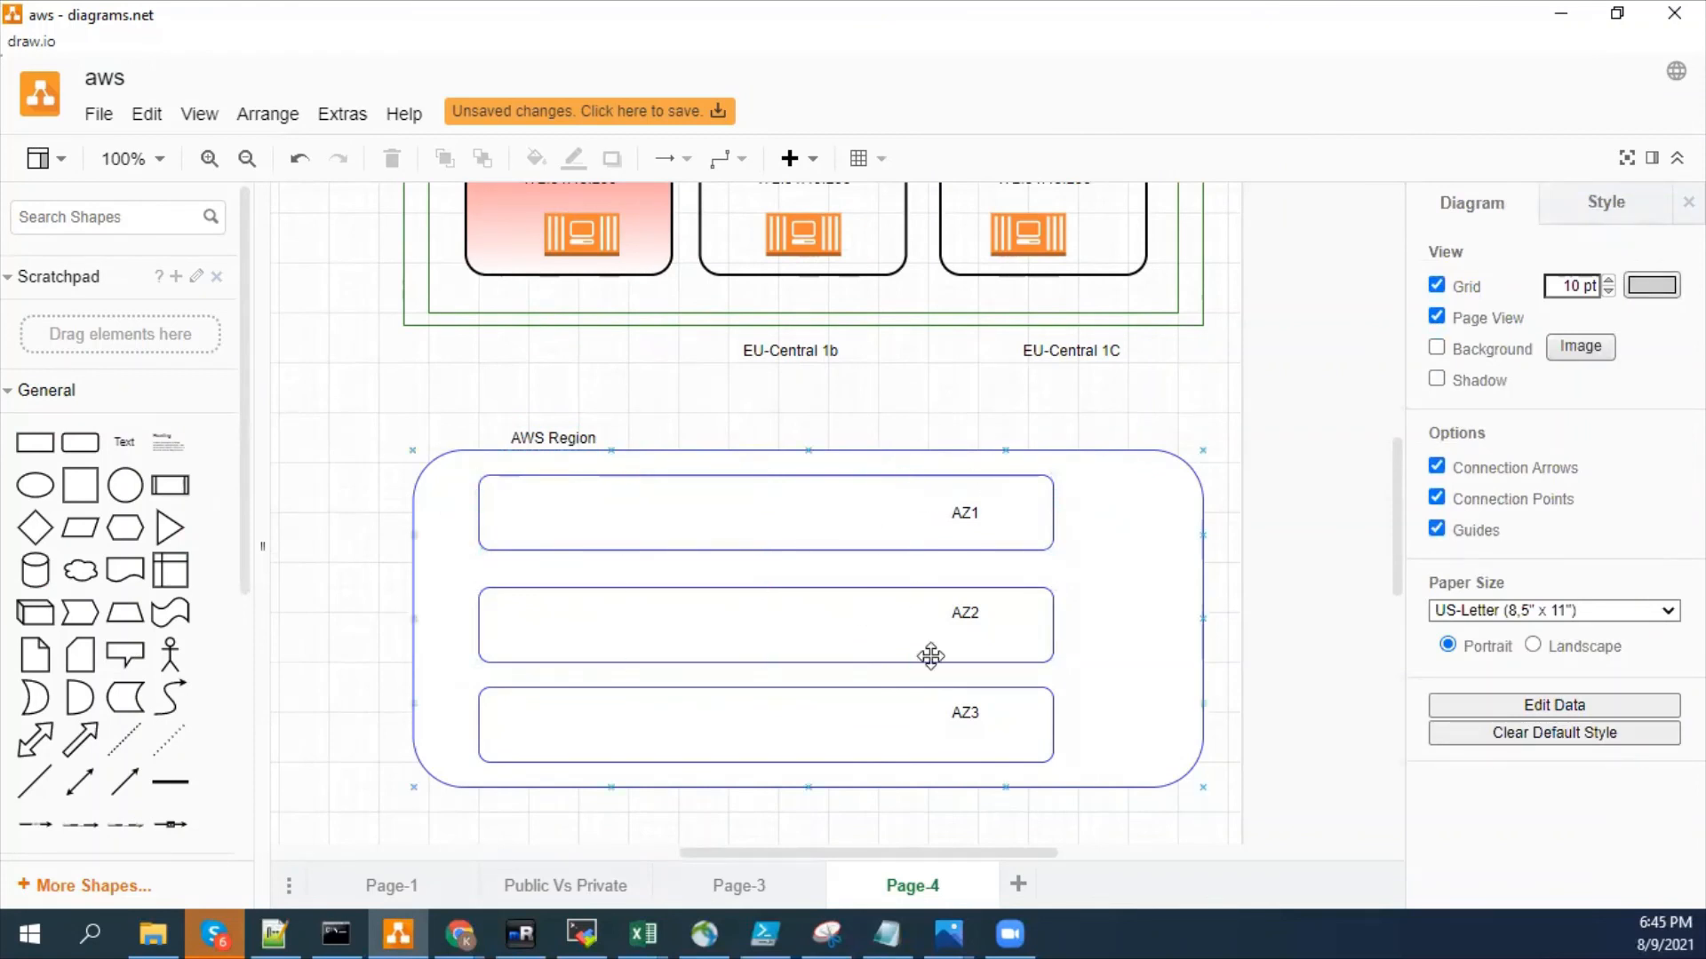
- Add a tall rounded rectangle spanning all three AZ bars near their left ends and label it VPC
{"action": "left_click", "coordinate": [979, 689]}
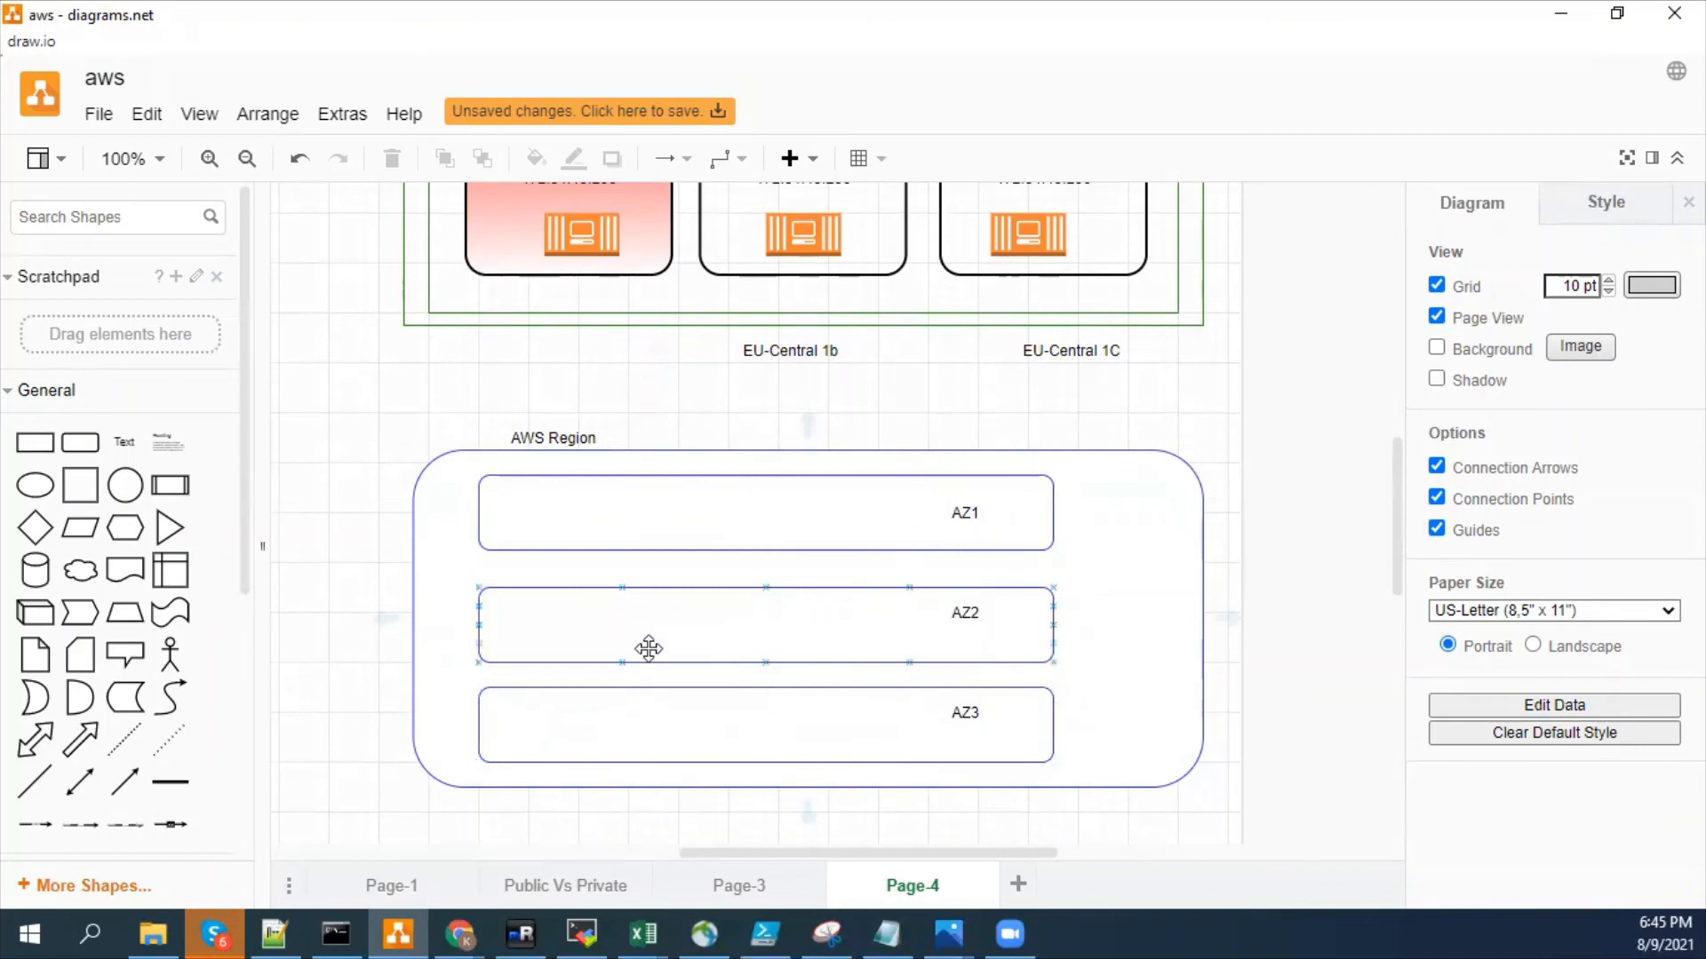
{"action": "left_click", "coordinate": [79, 442]}
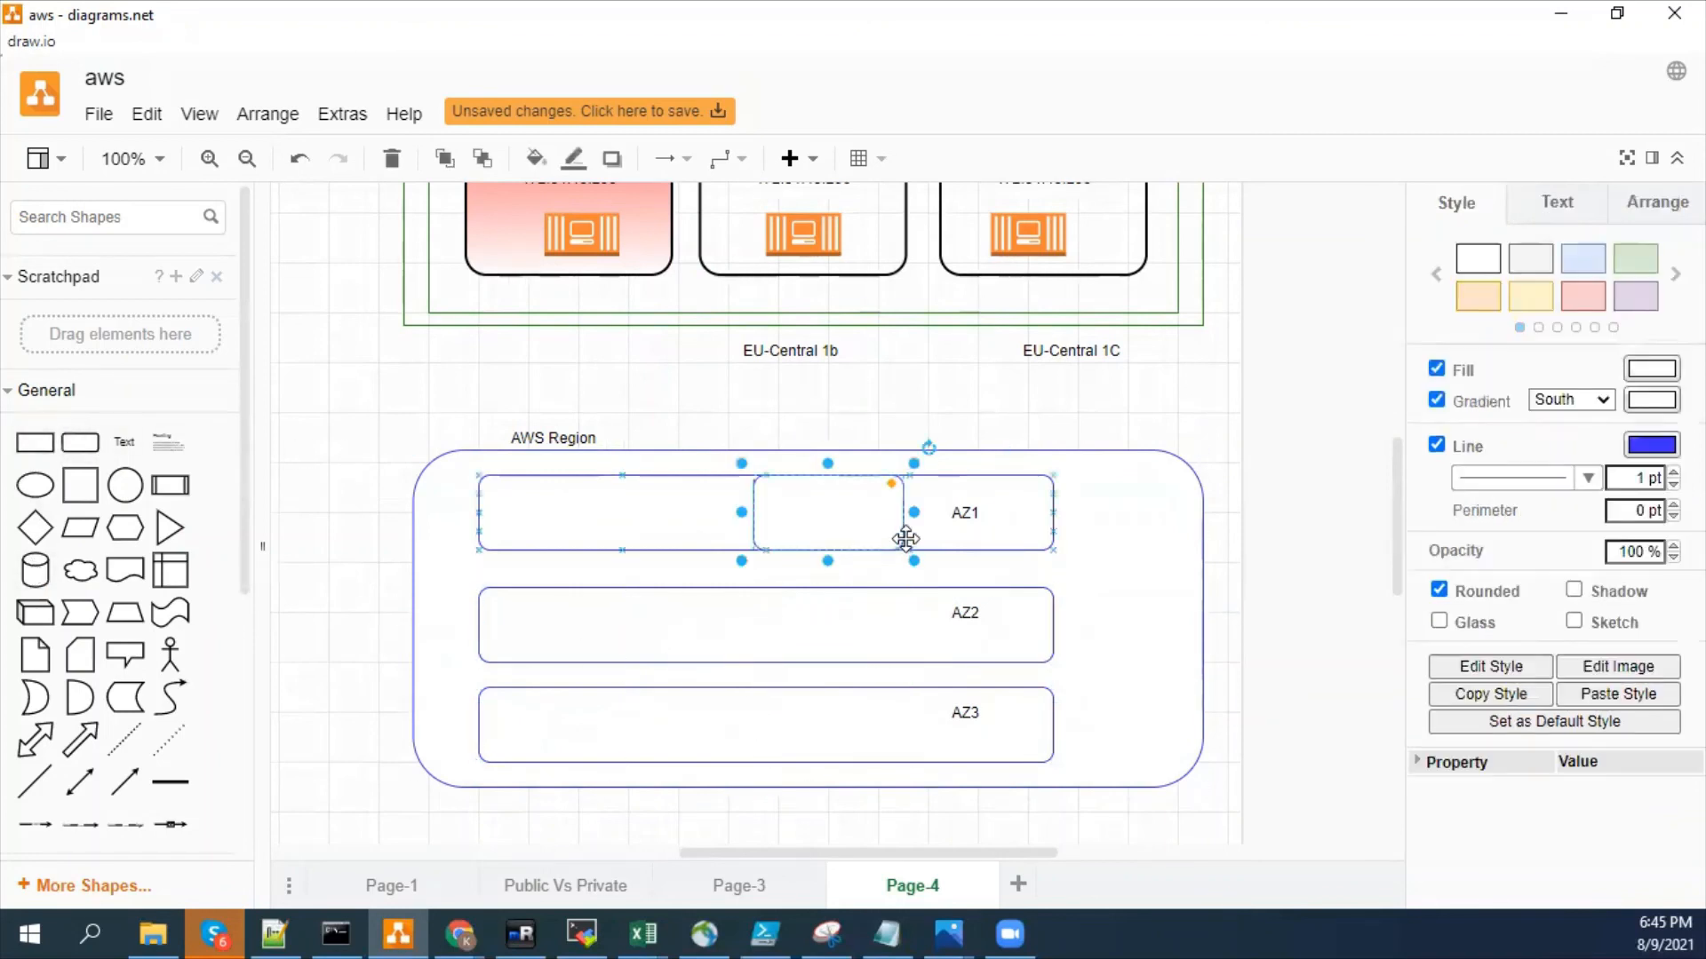
{"action": "left_click_drag", "start_coordinate": [907, 560], "coordinate": [603, 774]}
{"action": "left_click_drag", "start_coordinate": [676, 651], "coordinate": [568, 639]}
{"action": "left_click_drag", "start_coordinate": [569, 463], "coordinate": [568, 486]}
{"action": "mouse_move", "coordinate": [571, 761]}
{"action": "left_mouse_down"}
{"action": "mouse_move", "coordinate": [571, 735]}
{"action": "mouse_move", "coordinate": [572, 751]}
{"action": "left_mouse_up"}
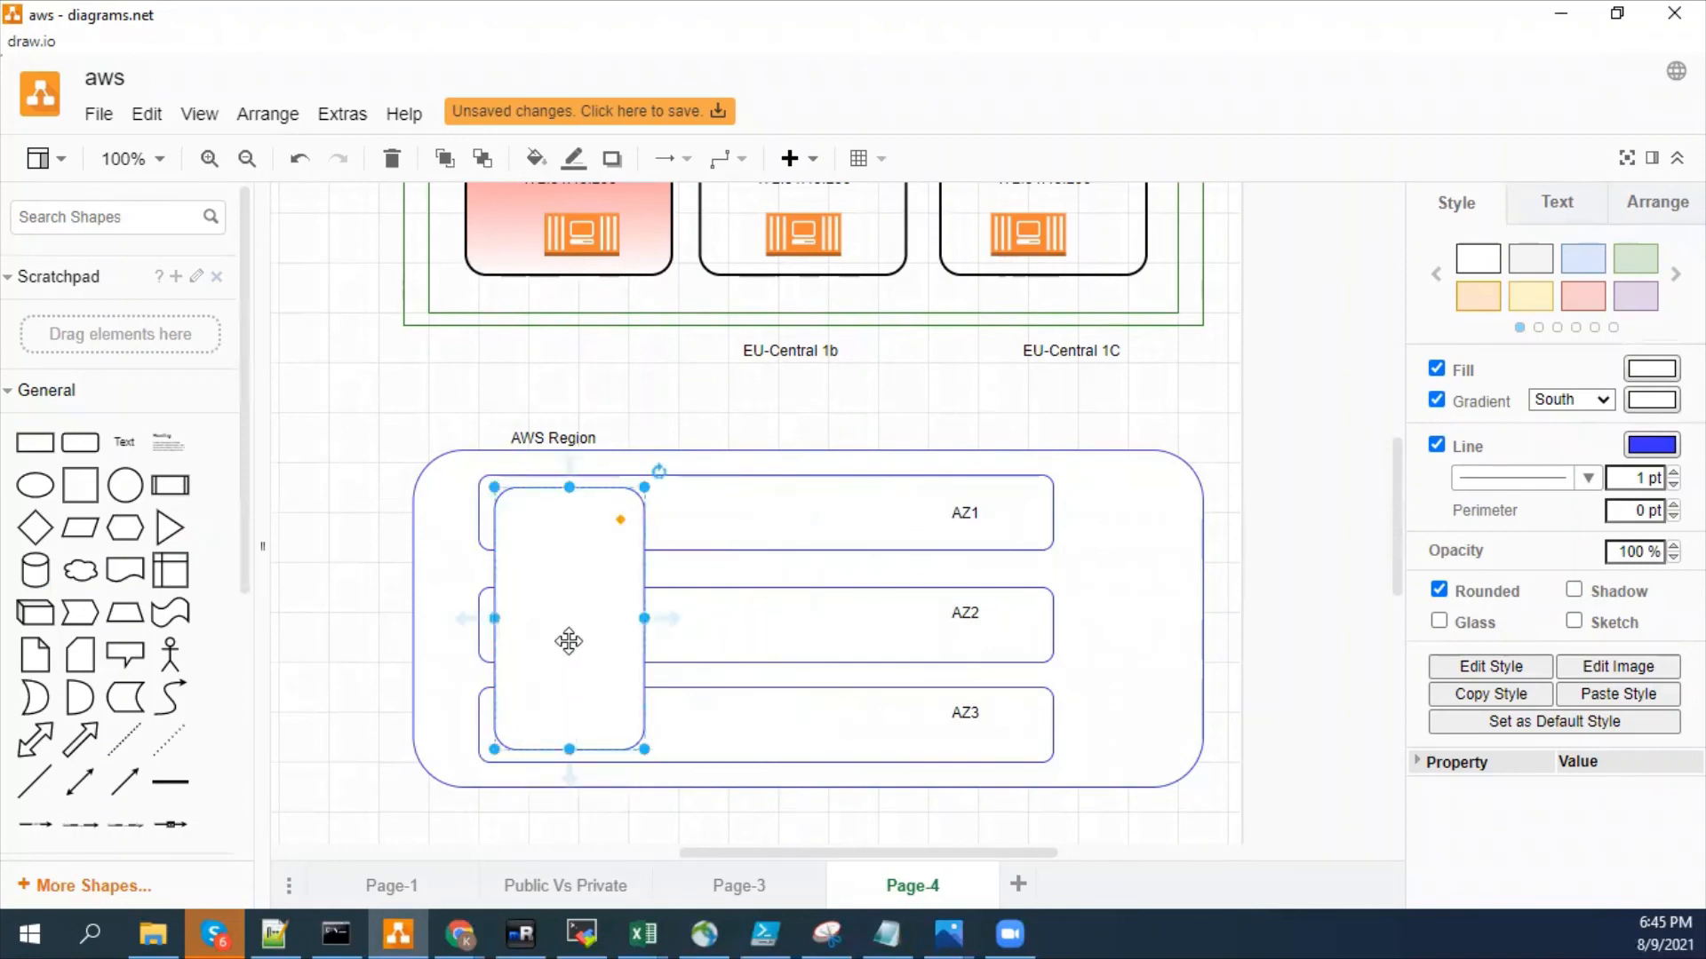
{"action": "double_click", "coordinate": [569, 641]}
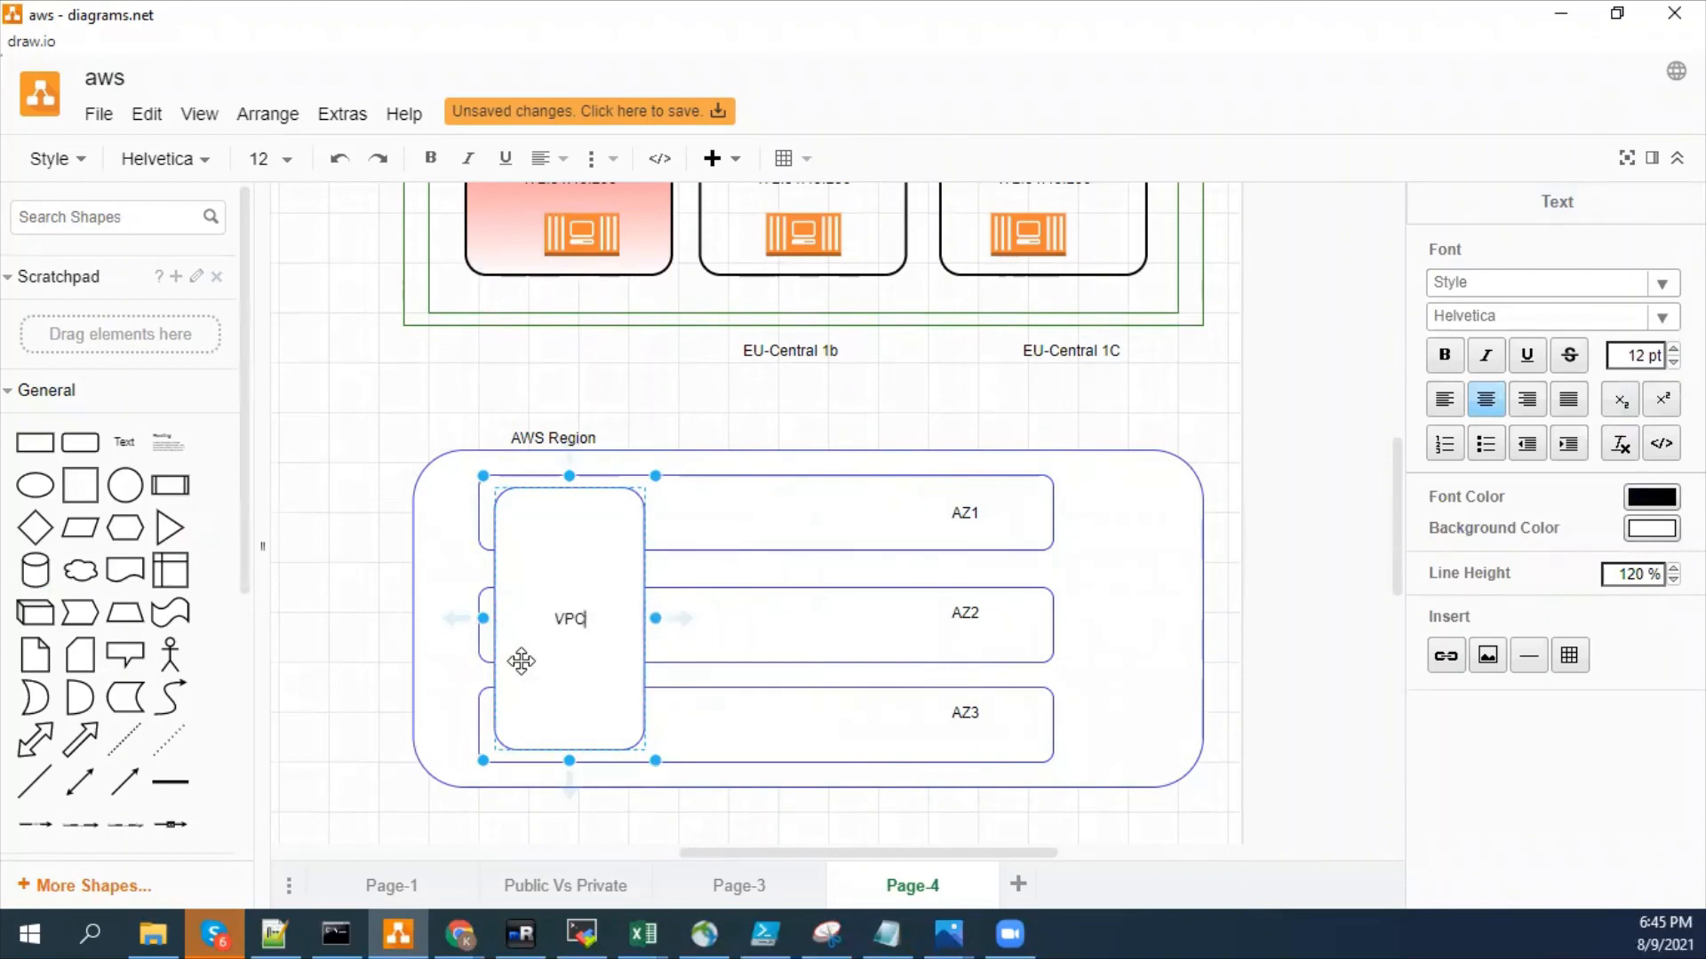
{"action": "left_click", "coordinate": [383, 617]}
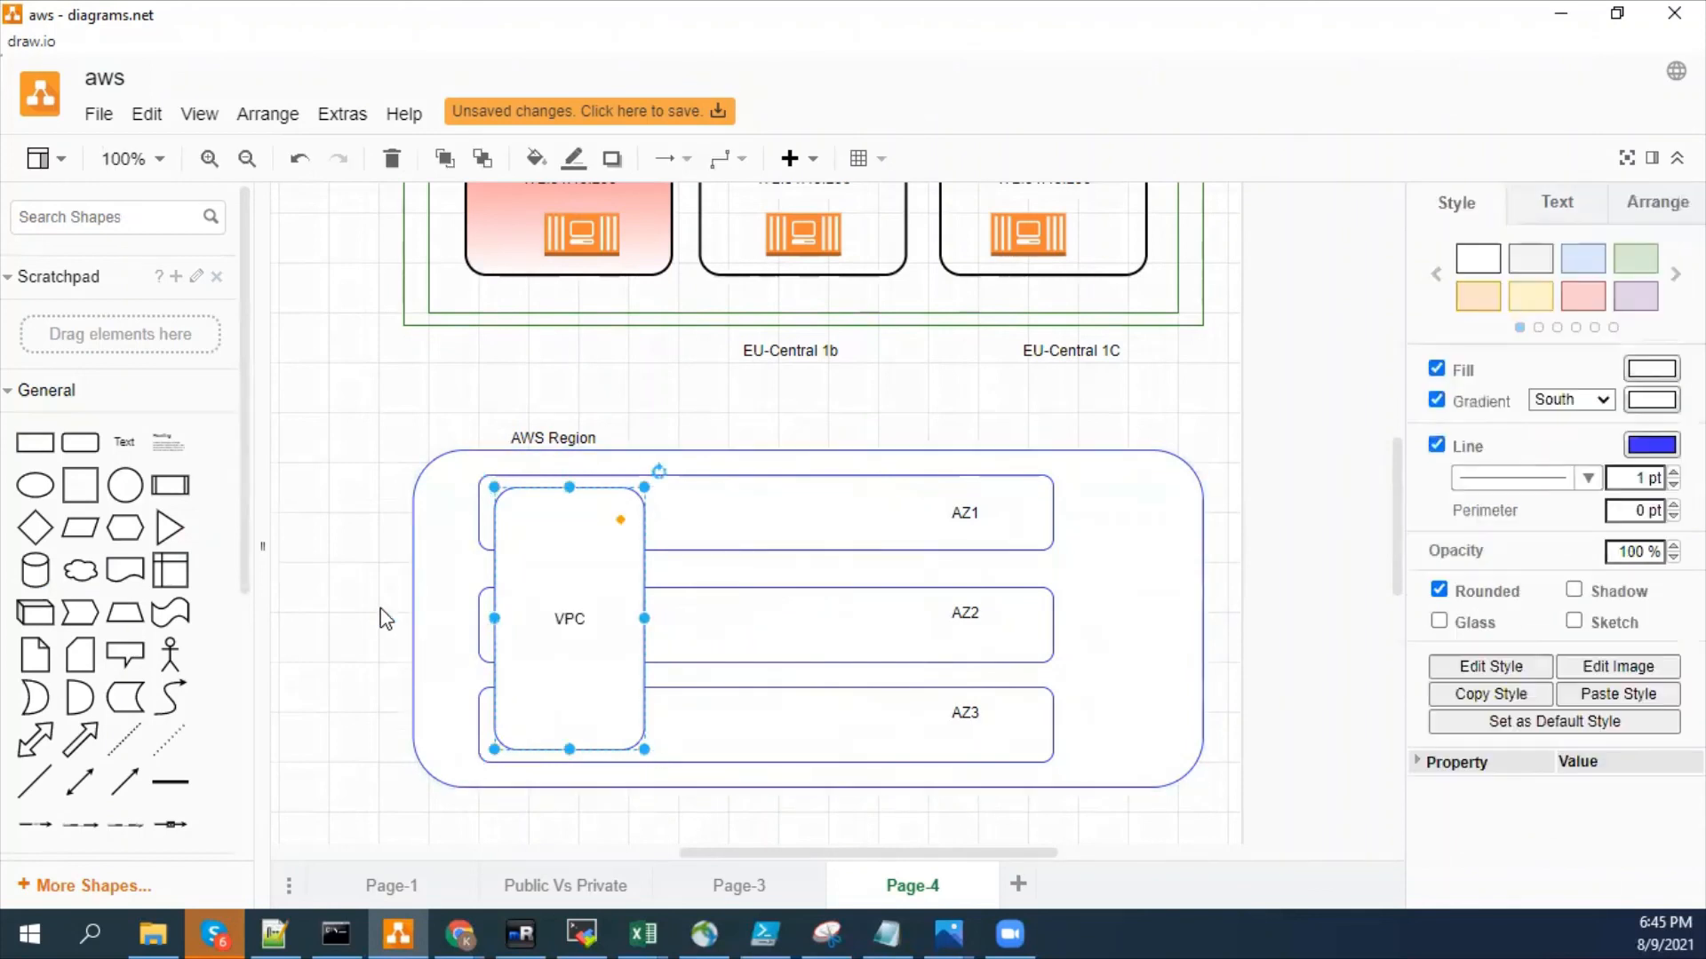
{"action": "left_click", "coordinate": [319, 524]}
- Add a vertical double-headed arrow inside the region container, left of the bars, spanning the height of all three zones
{"action": "left_click_drag", "start_coordinate": [80, 782], "coordinate": [436, 524]}
{"action": "left_click_drag", "start_coordinate": [427, 588], "coordinate": [341, 761]}
{"action": "left_click_drag", "start_coordinate": [491, 533], "coordinate": [345, 495]}
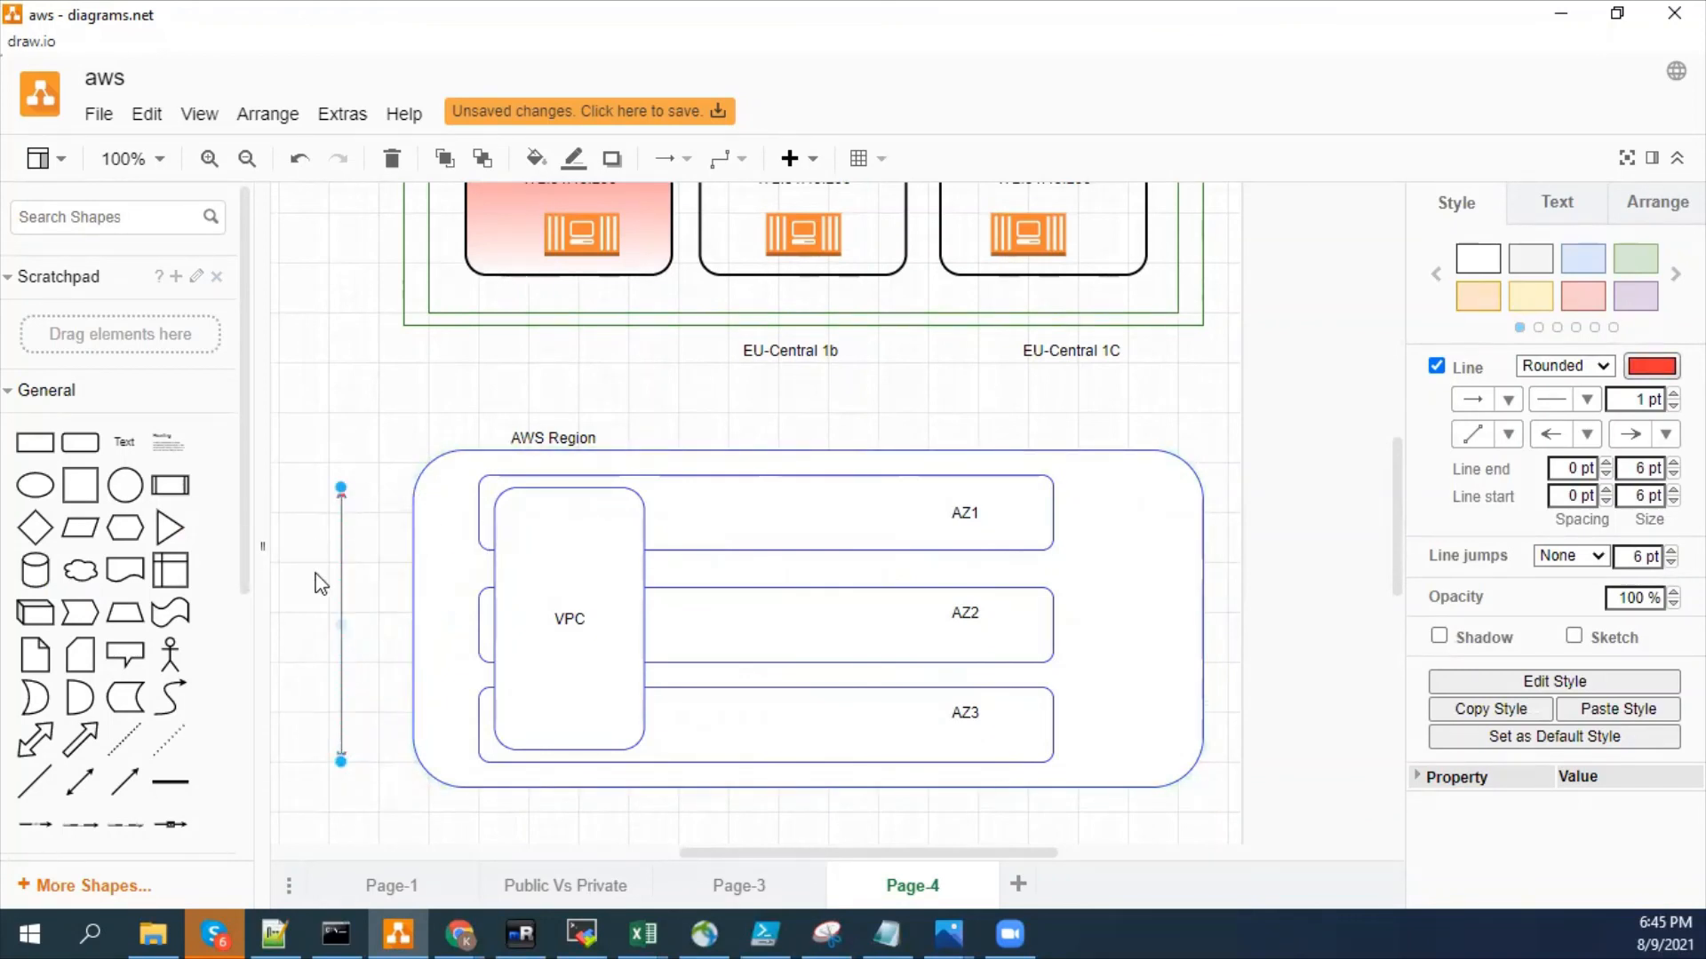
{"action": "left_click", "coordinate": [376, 595]}
{"action": "left_click_drag", "start_coordinate": [343, 595], "coordinate": [450, 596]}
{"action": "left_click", "coordinate": [374, 609]}
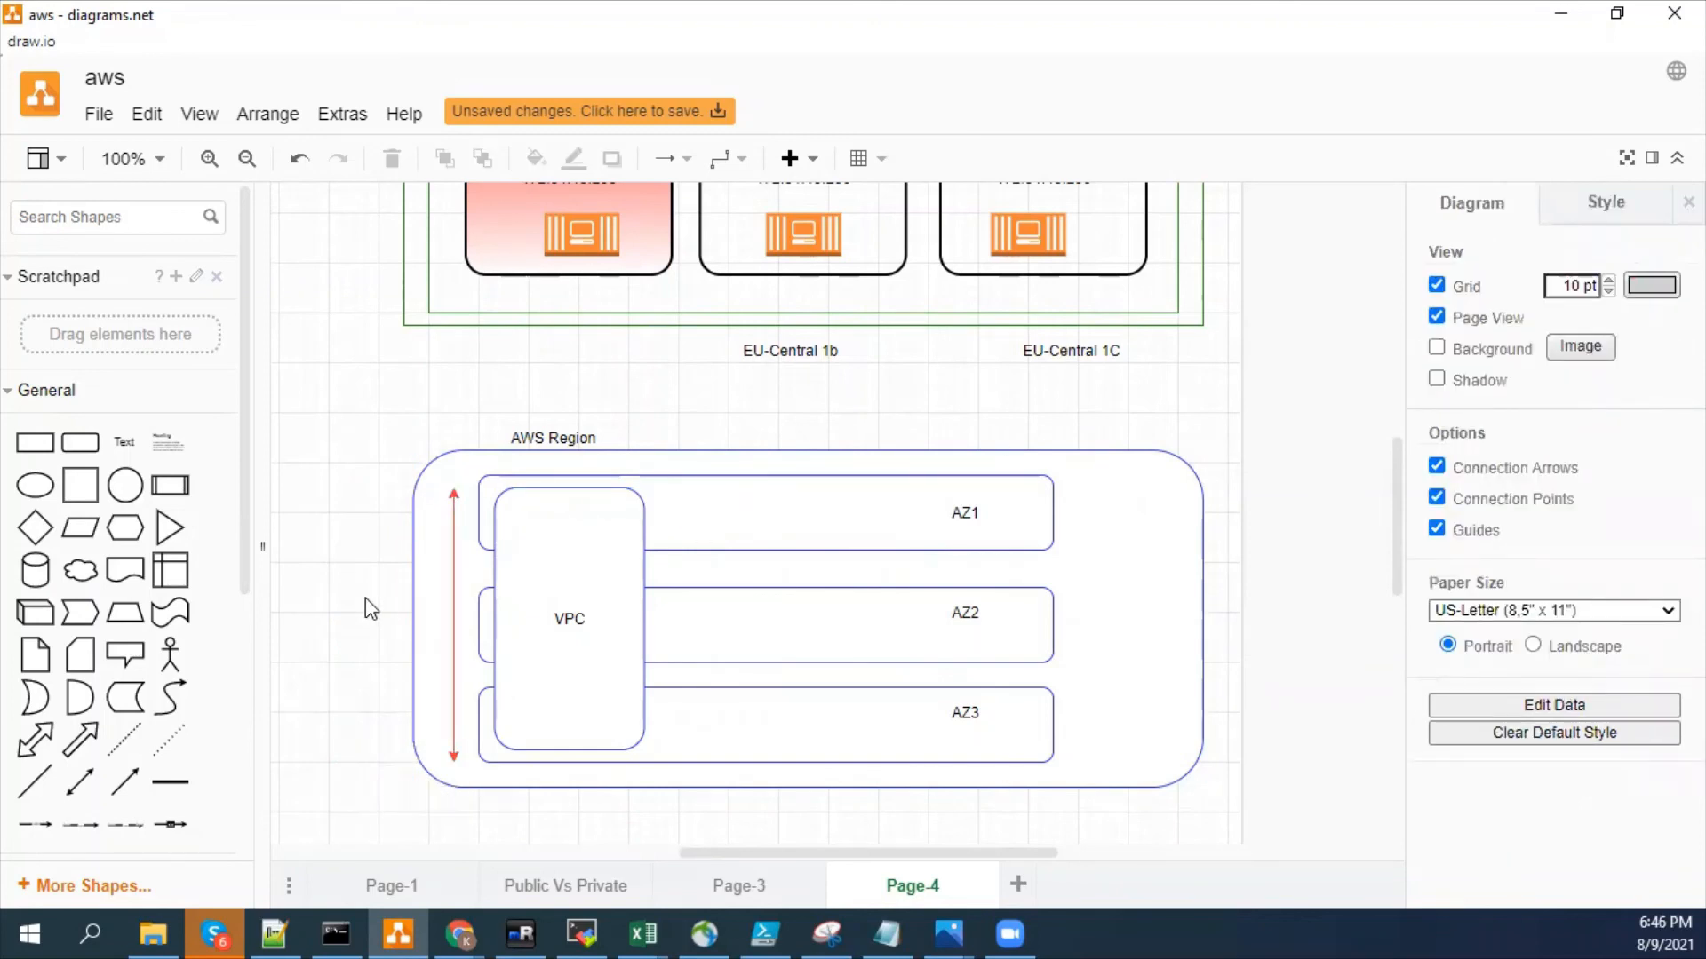
- Fill the AZ1 bar with red (FF3333)
{"action": "left_click", "coordinate": [1041, 494]}
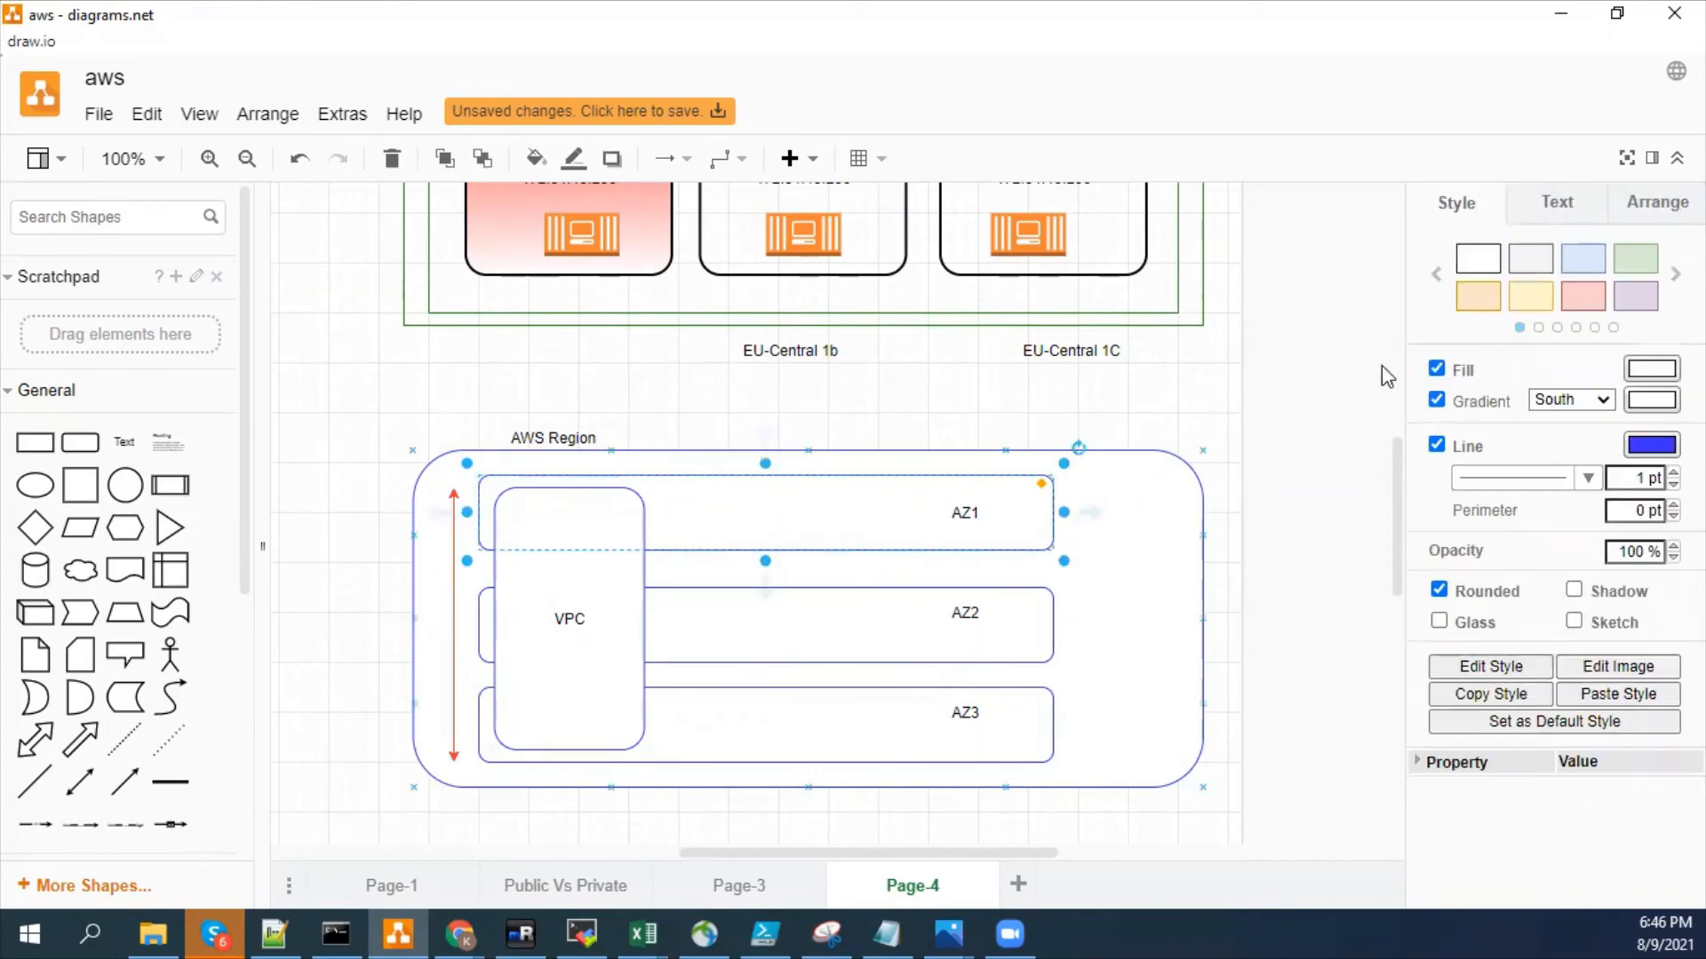
{"action": "left_click", "coordinate": [1651, 373]}
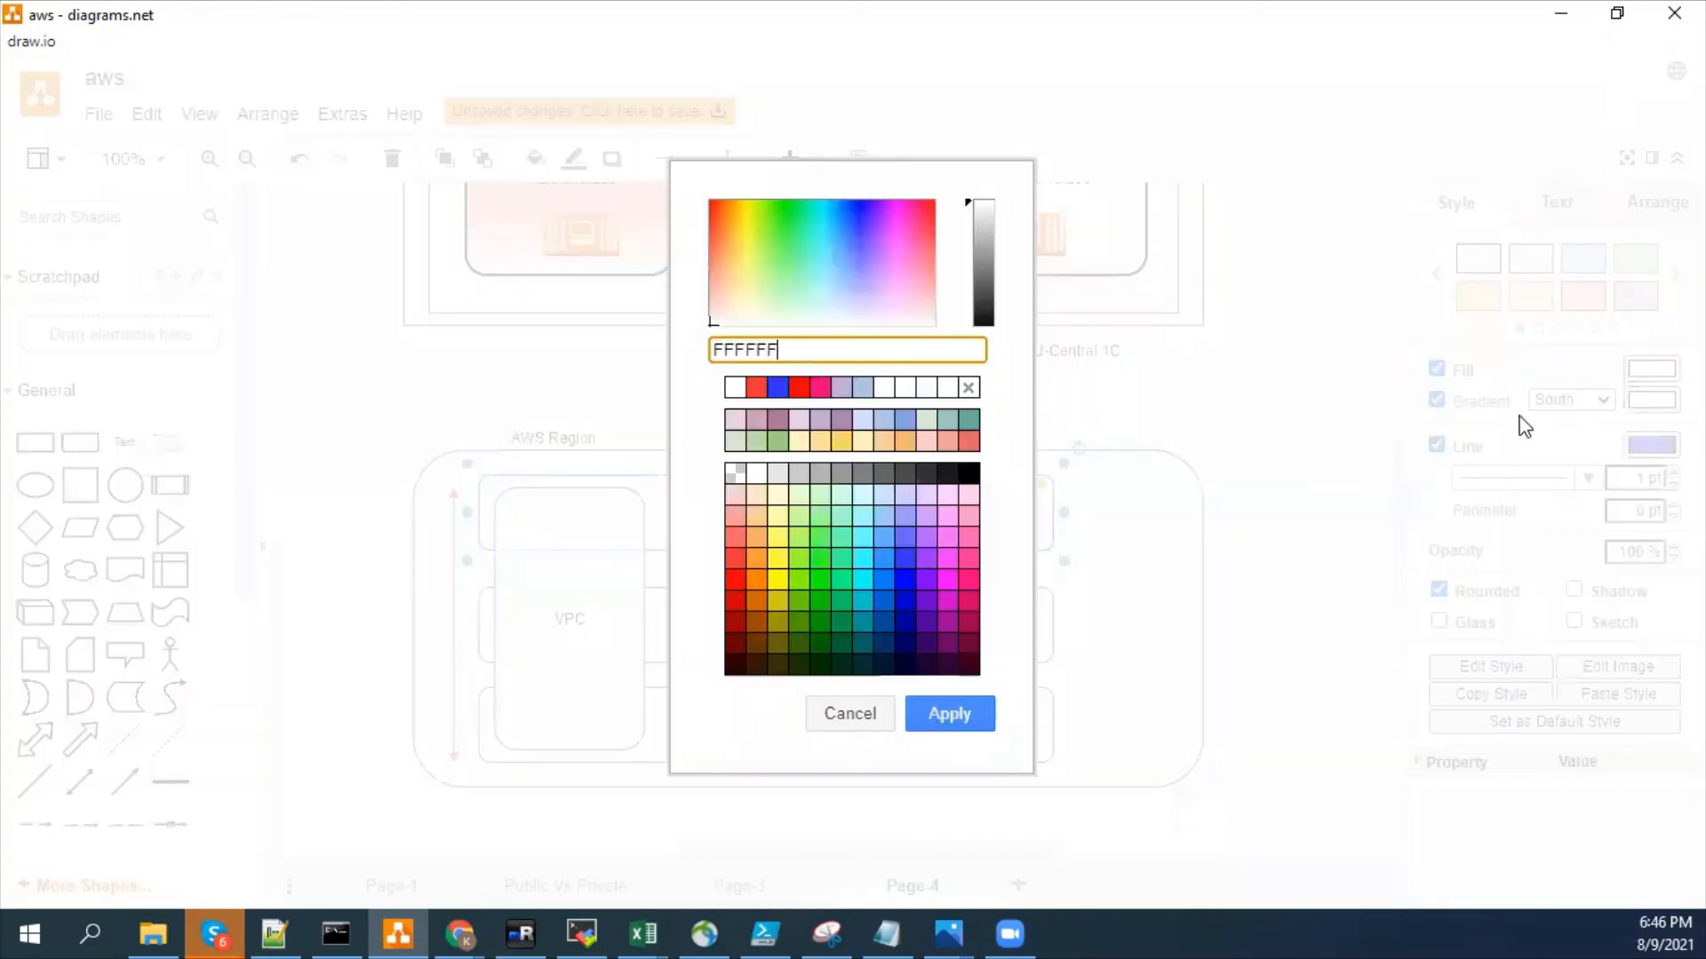
{"action": "left_click", "coordinate": [737, 577]}
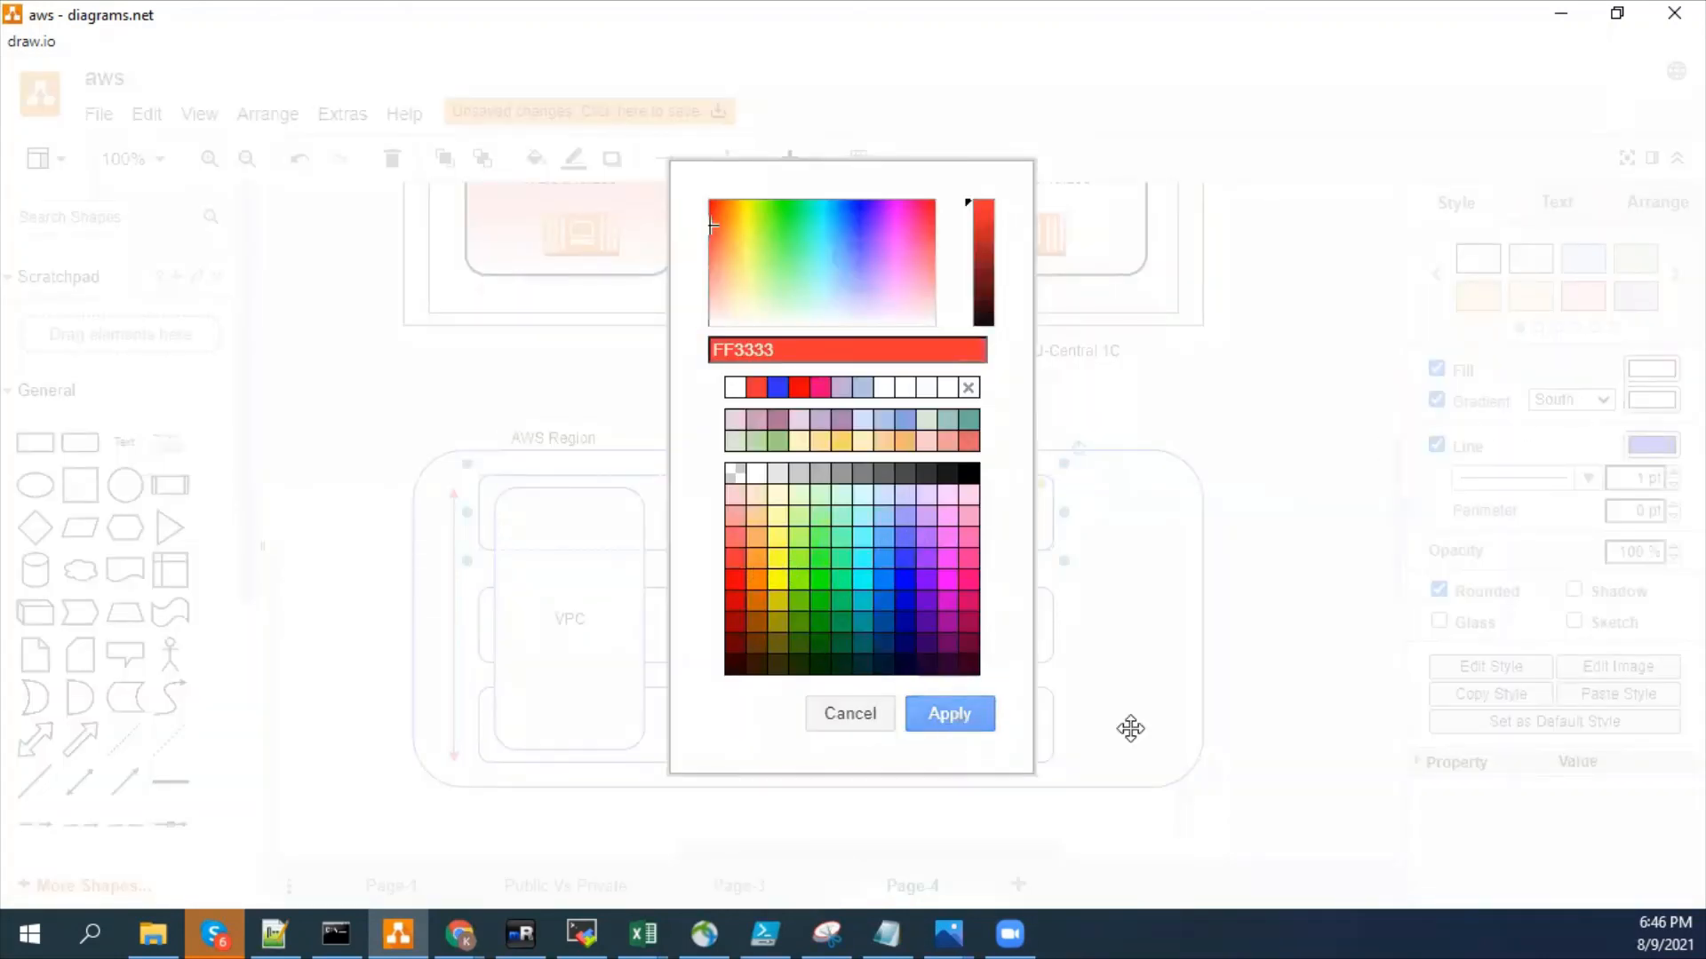
{"action": "left_click", "coordinate": [948, 713]}
{"action": "left_click", "coordinate": [1284, 720]}
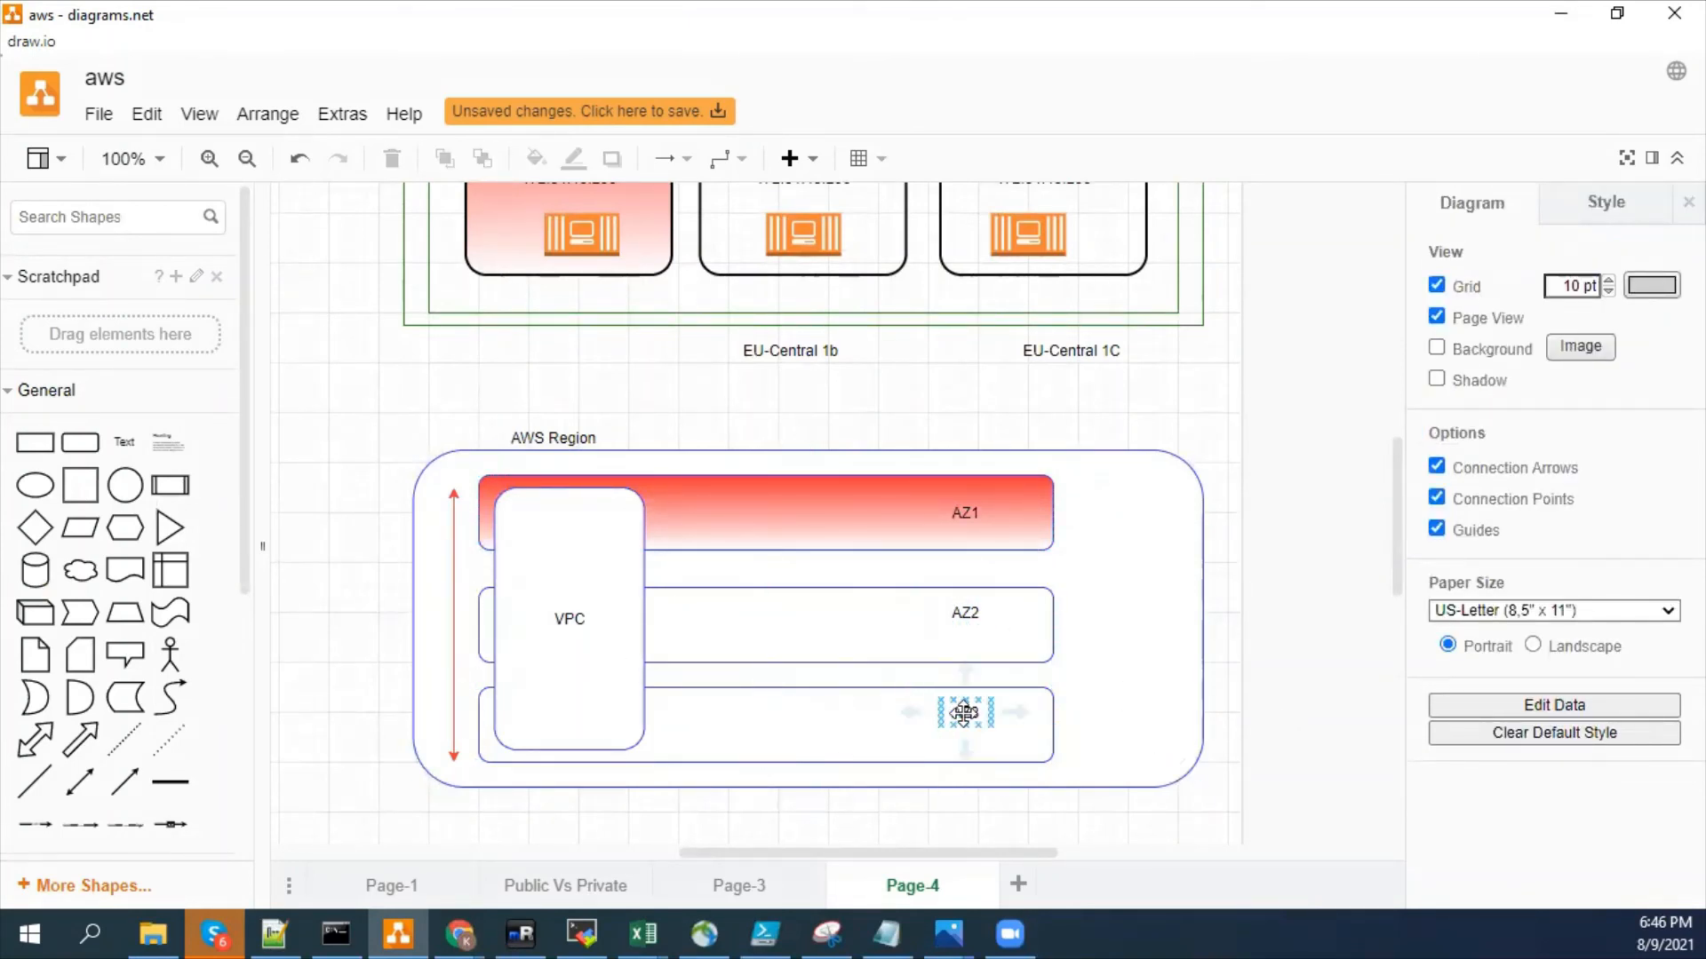
{"action": "left_click", "coordinate": [792, 571]}
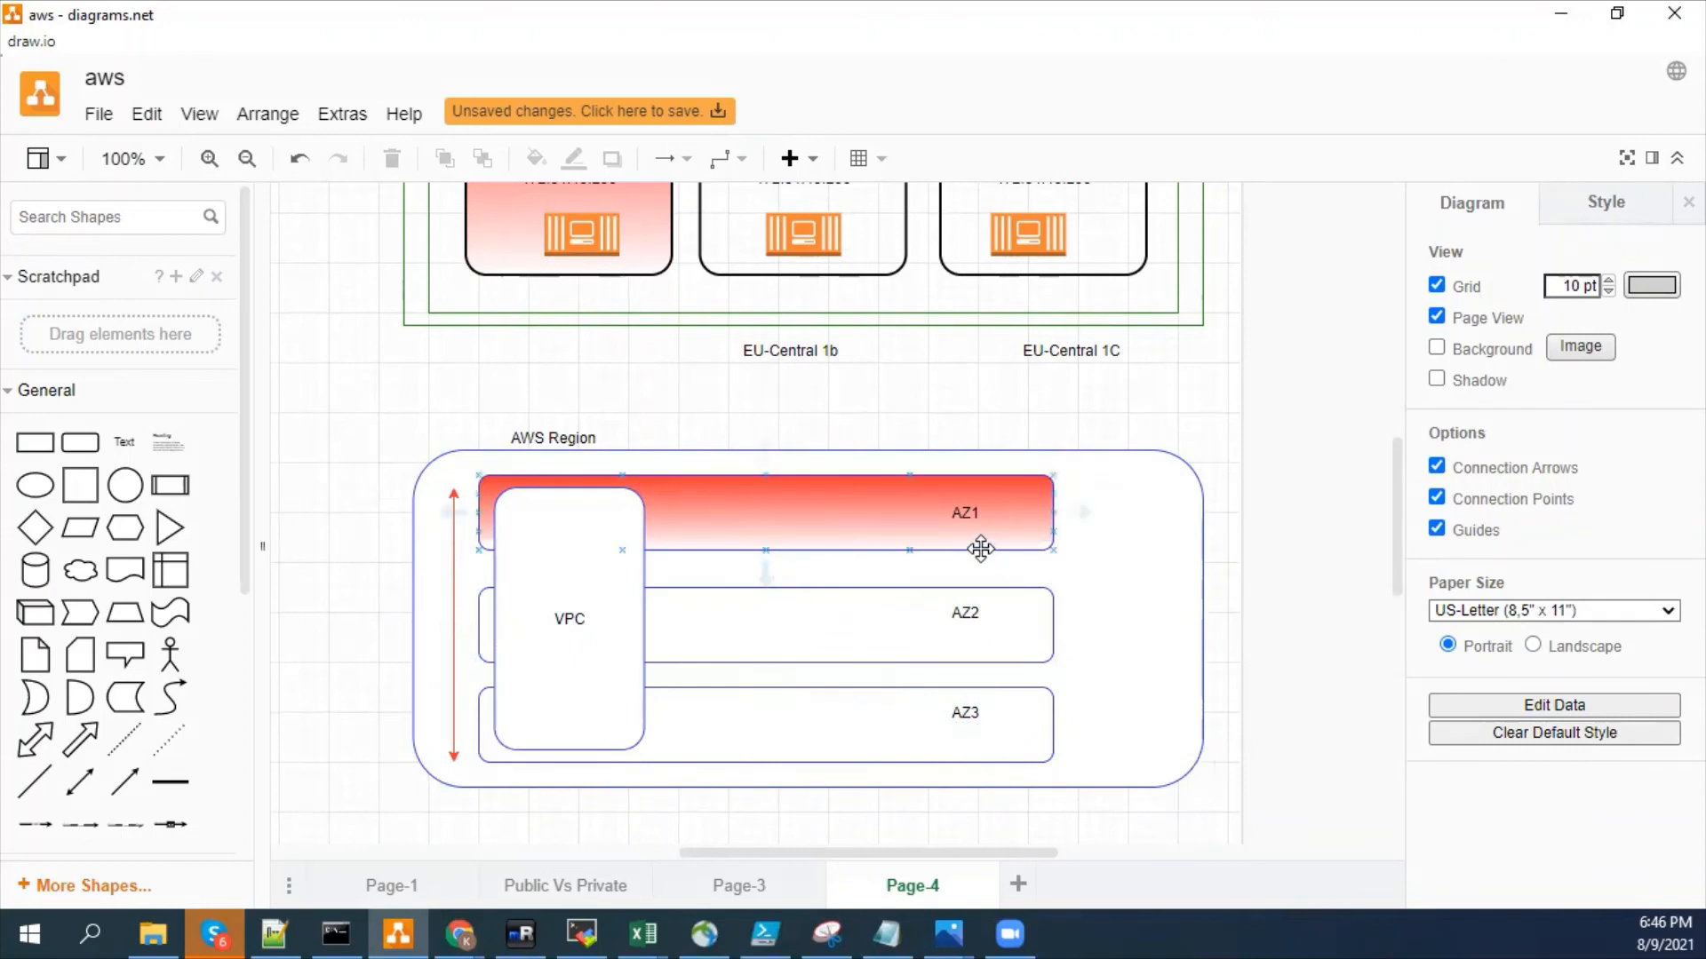
{"action": "left_click", "coordinate": [873, 540]}
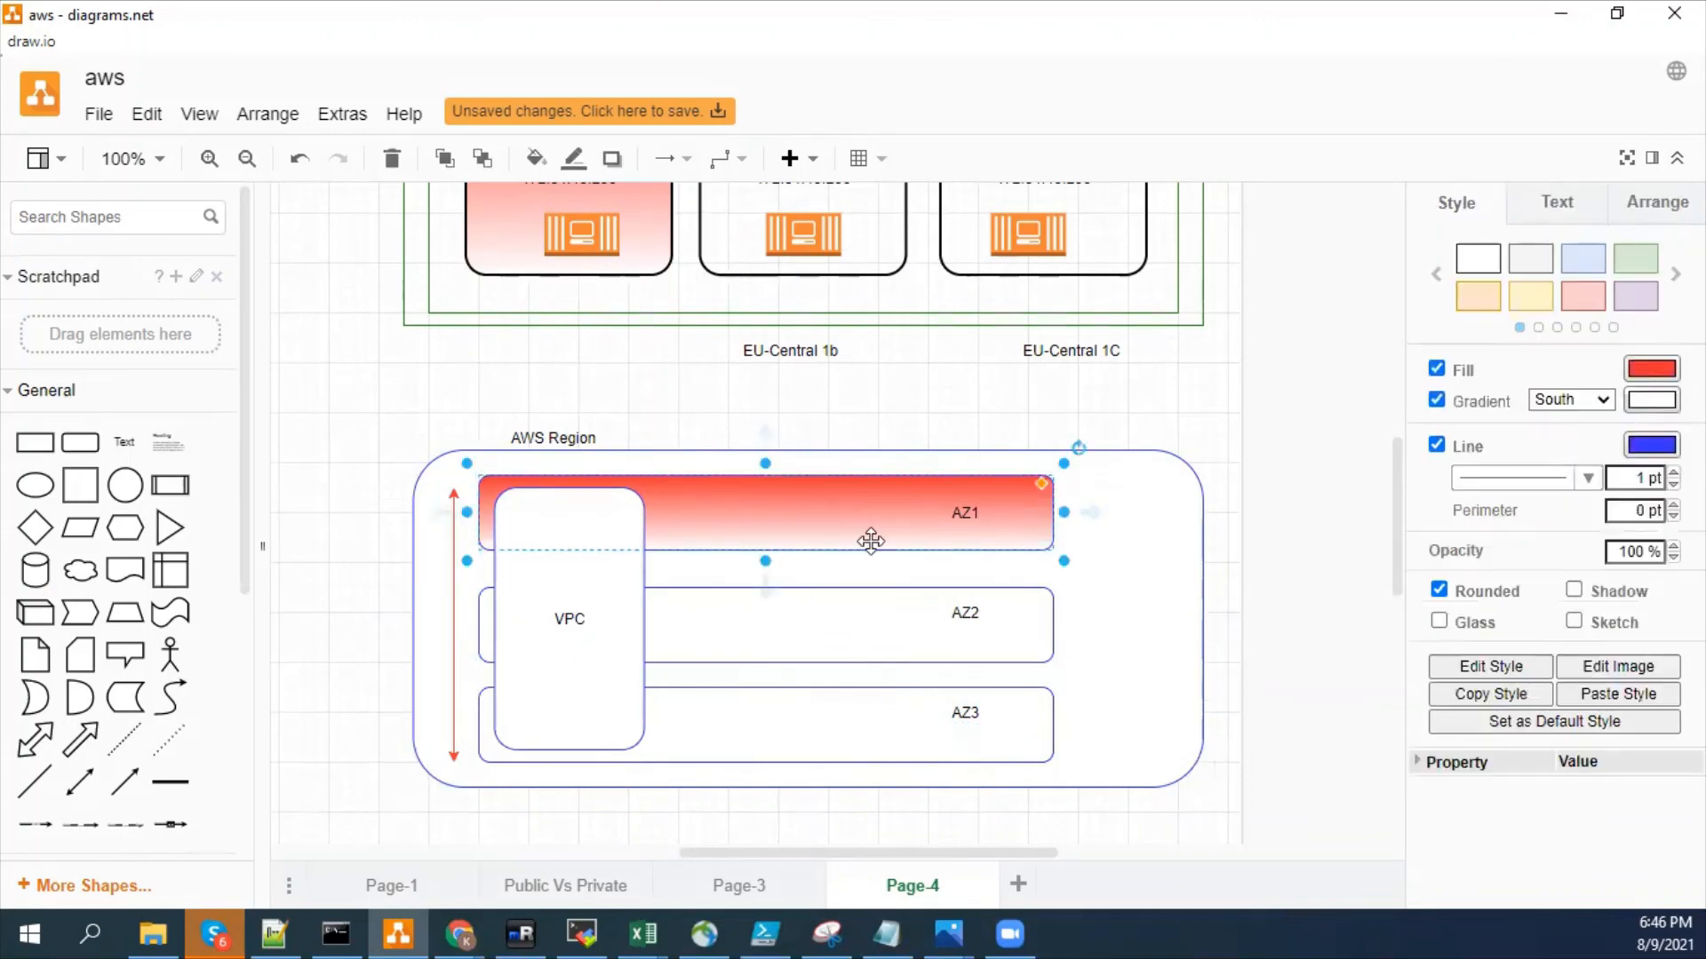